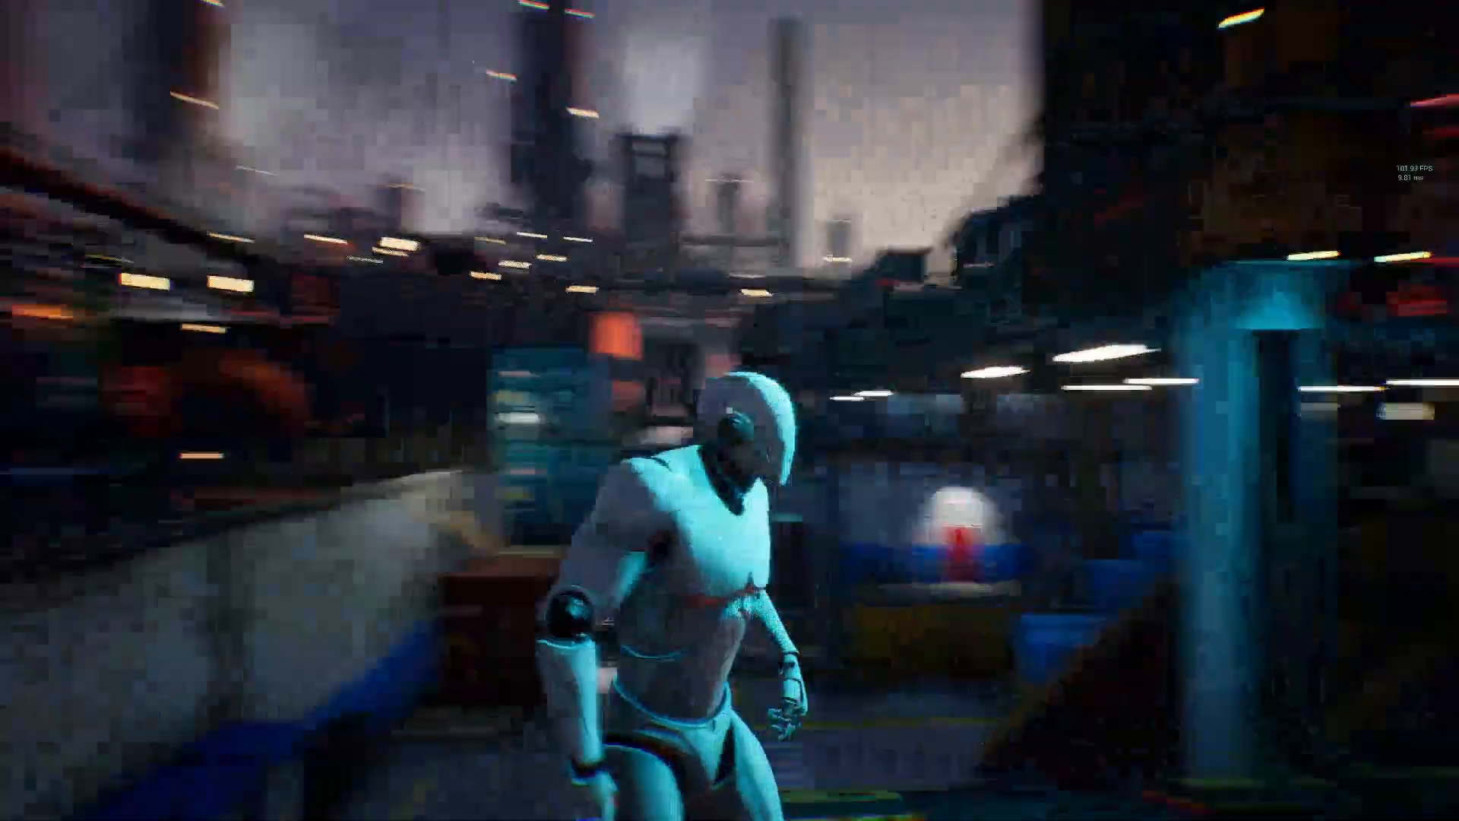
Detach the camera from the character during play and survey the factory site from above.
{"action": "key", "text": "w"}
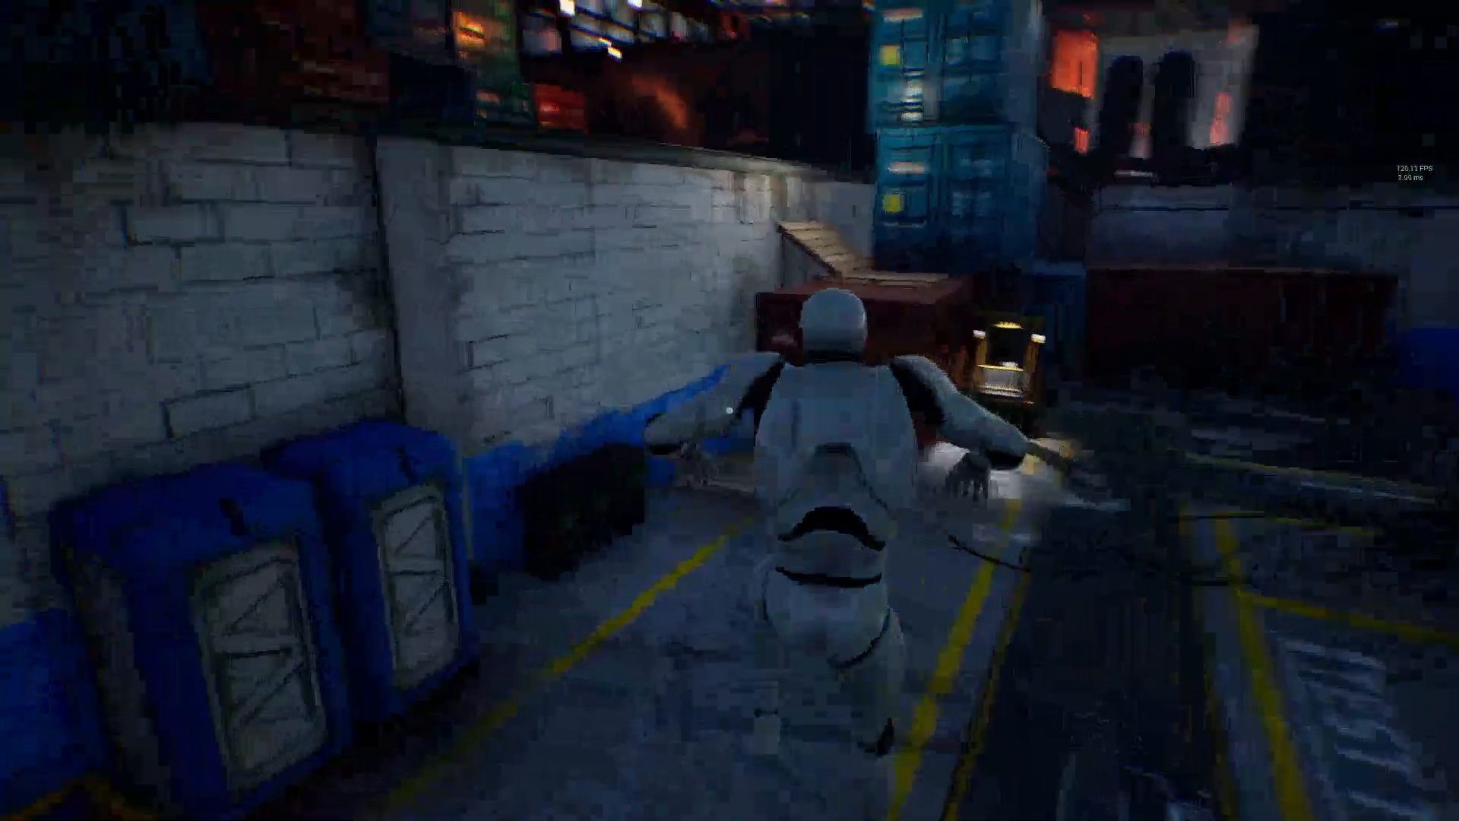
{"action": "key", "text": "s"}
{"action": "key", "text": "F8"}
{"action": "right_click_drag", "start_coordinate": [300, 567], "coordinate": [162, 577]}
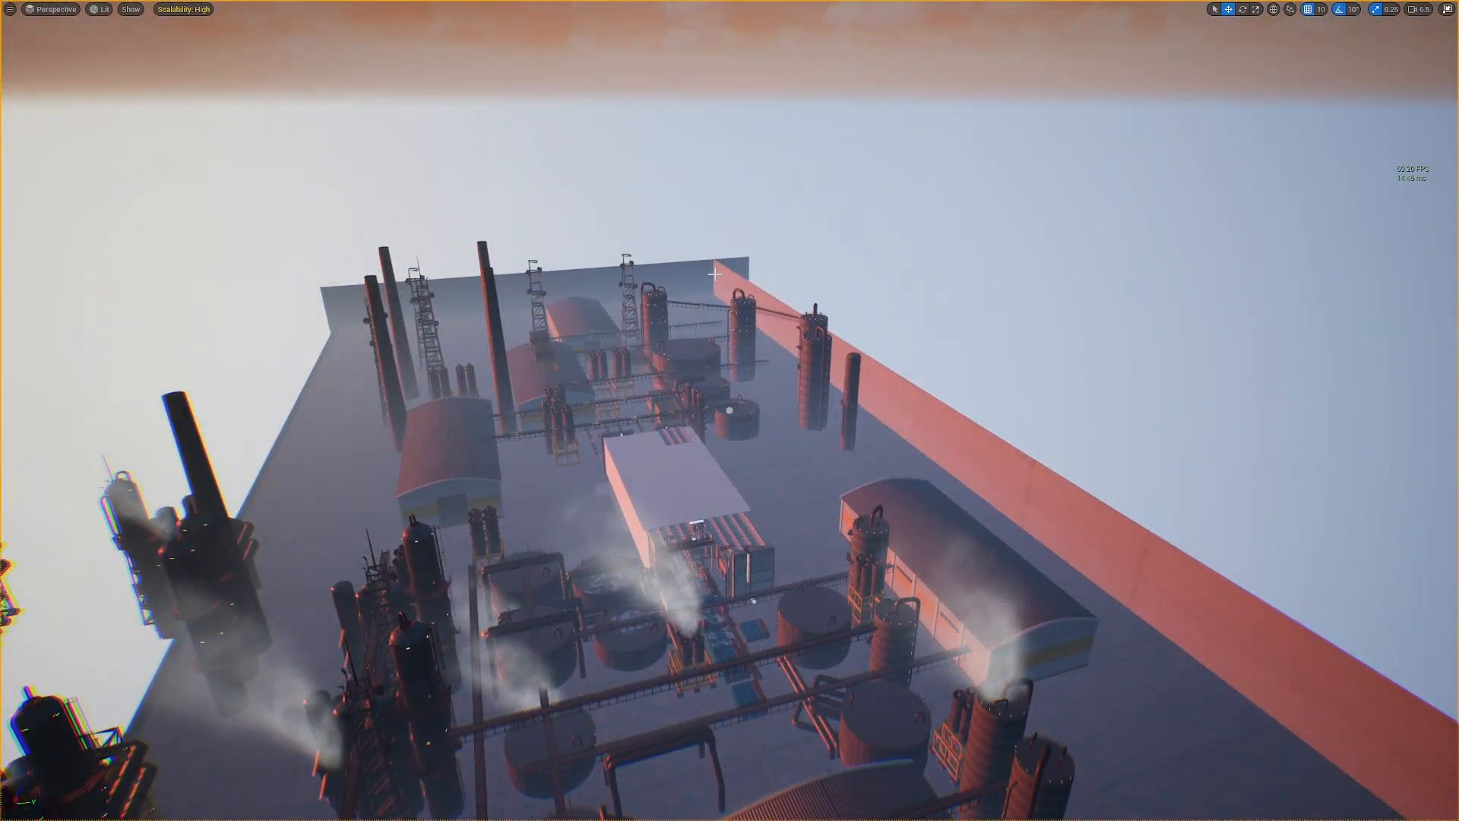
{"action": "right_click_drag", "start_coordinate": [746, 285], "coordinate": [950, 441]}
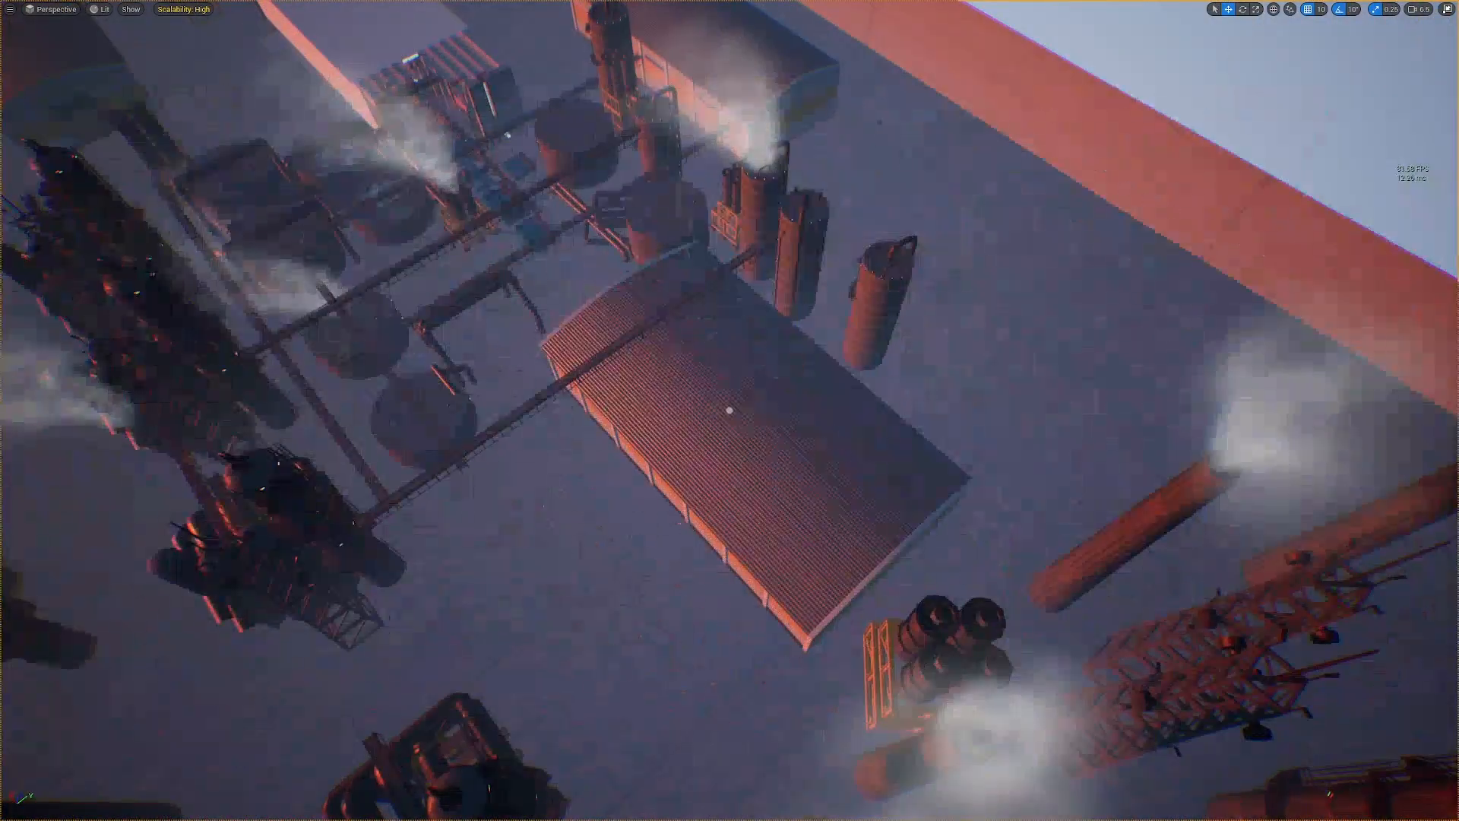
Restart the play session, eject from the character and examine the full extent of the factory grounds from high above.
{"action": "key", "text": "alt+p"}
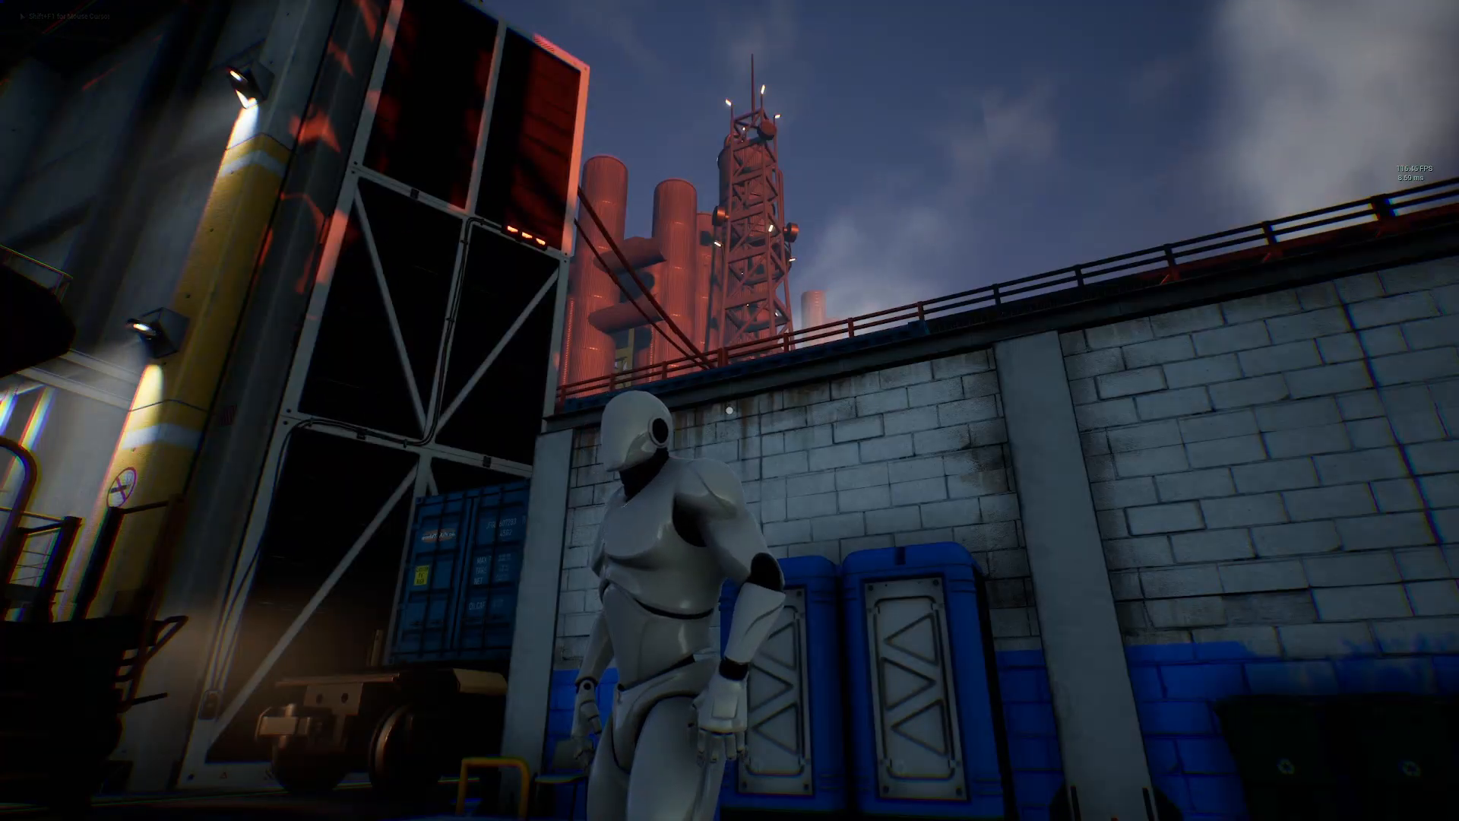
{"action": "key", "text": "F8"}
{"action": "right_click_drag", "start_coordinate": [782, 462], "coordinate": [813, 517]}
{"action": "key", "text": "s"}
{"action": "key", "text": "w"}
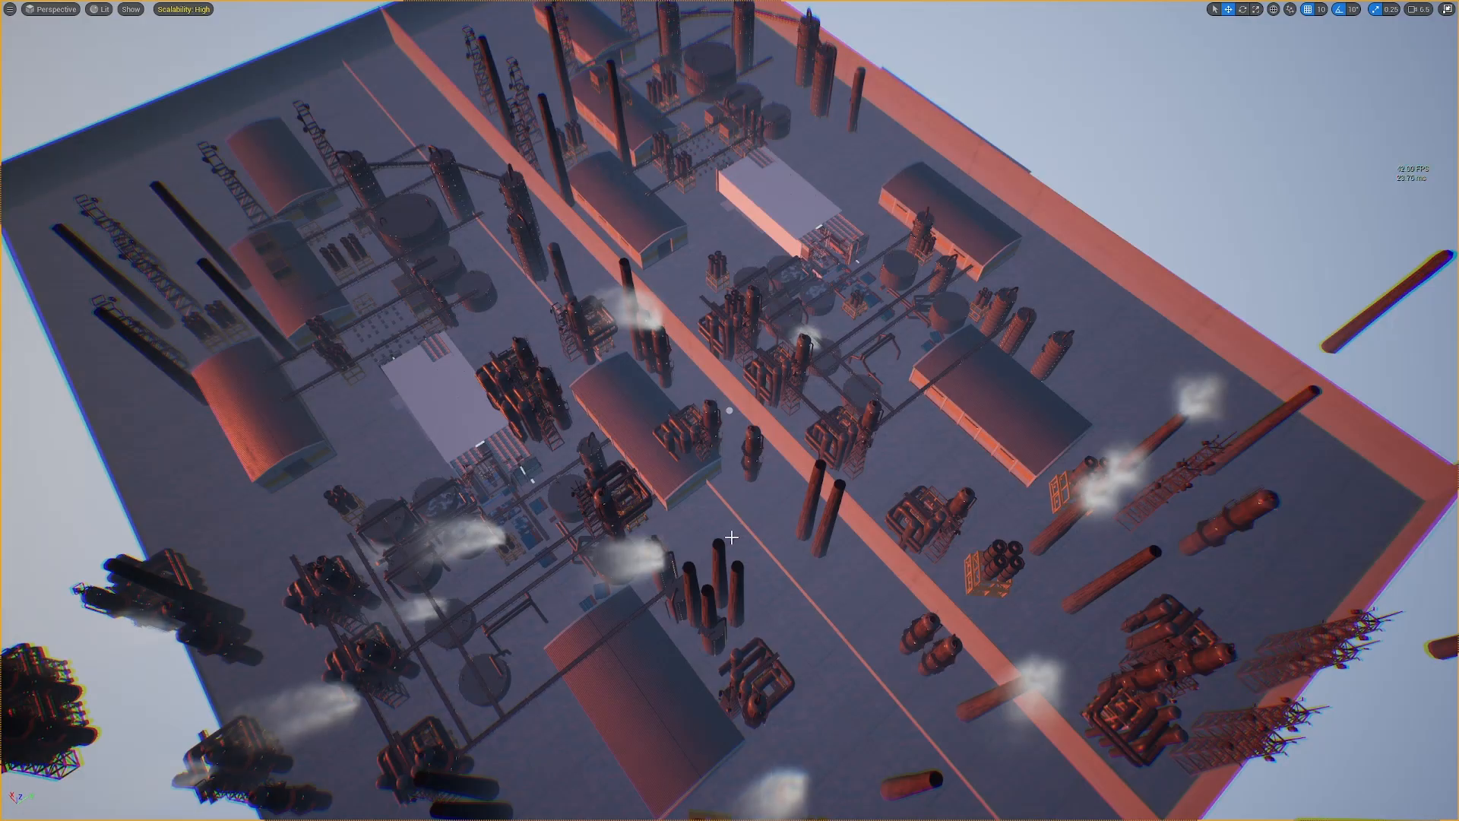
Play the level again and run the character from the walled yard along the lane beside the blue storage racks.
{"action": "key", "text": "alt+p"}
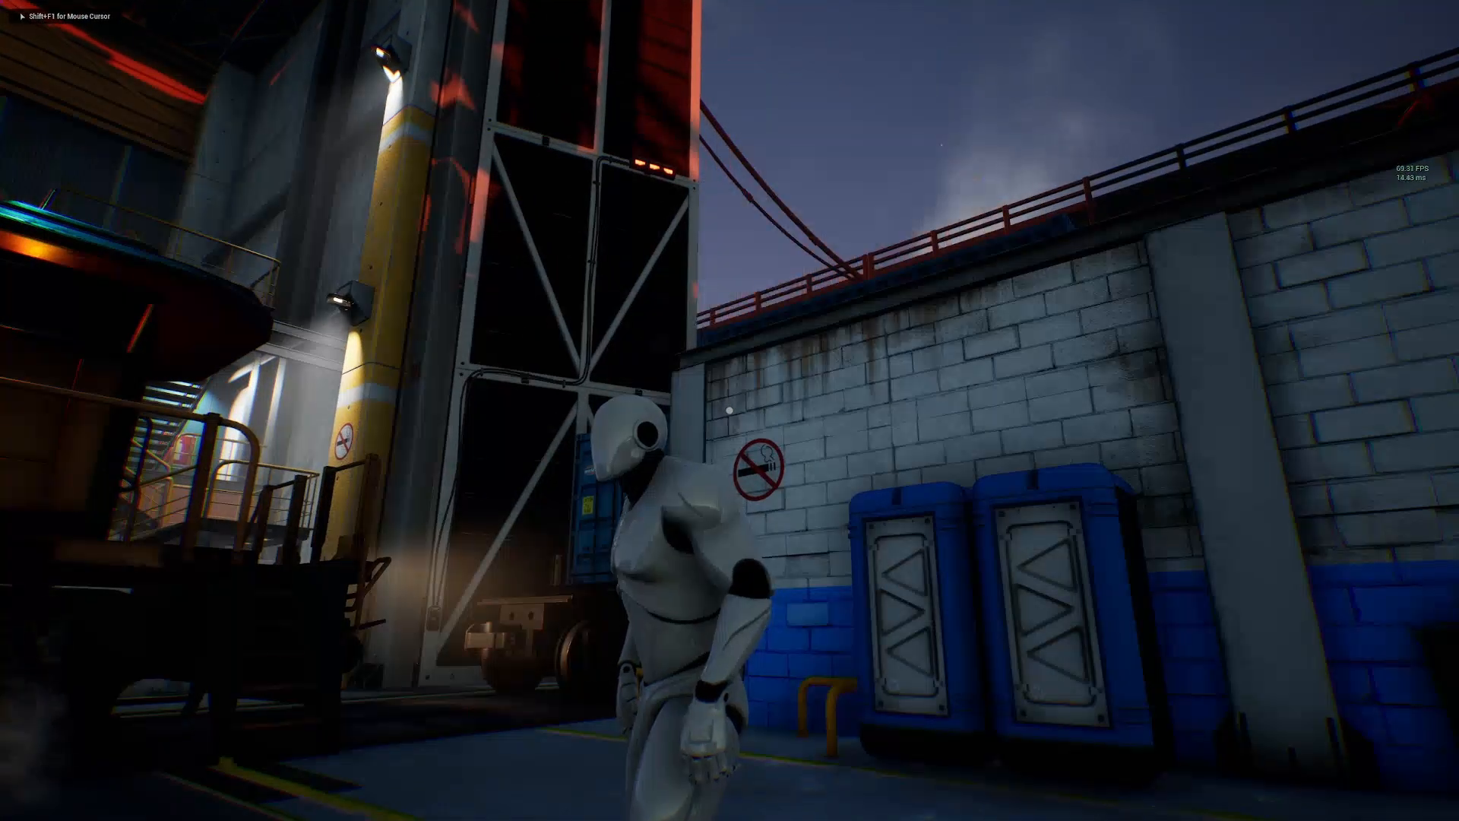
{"action": "key", "text": "w"}
{"action": "key", "text": "w"}
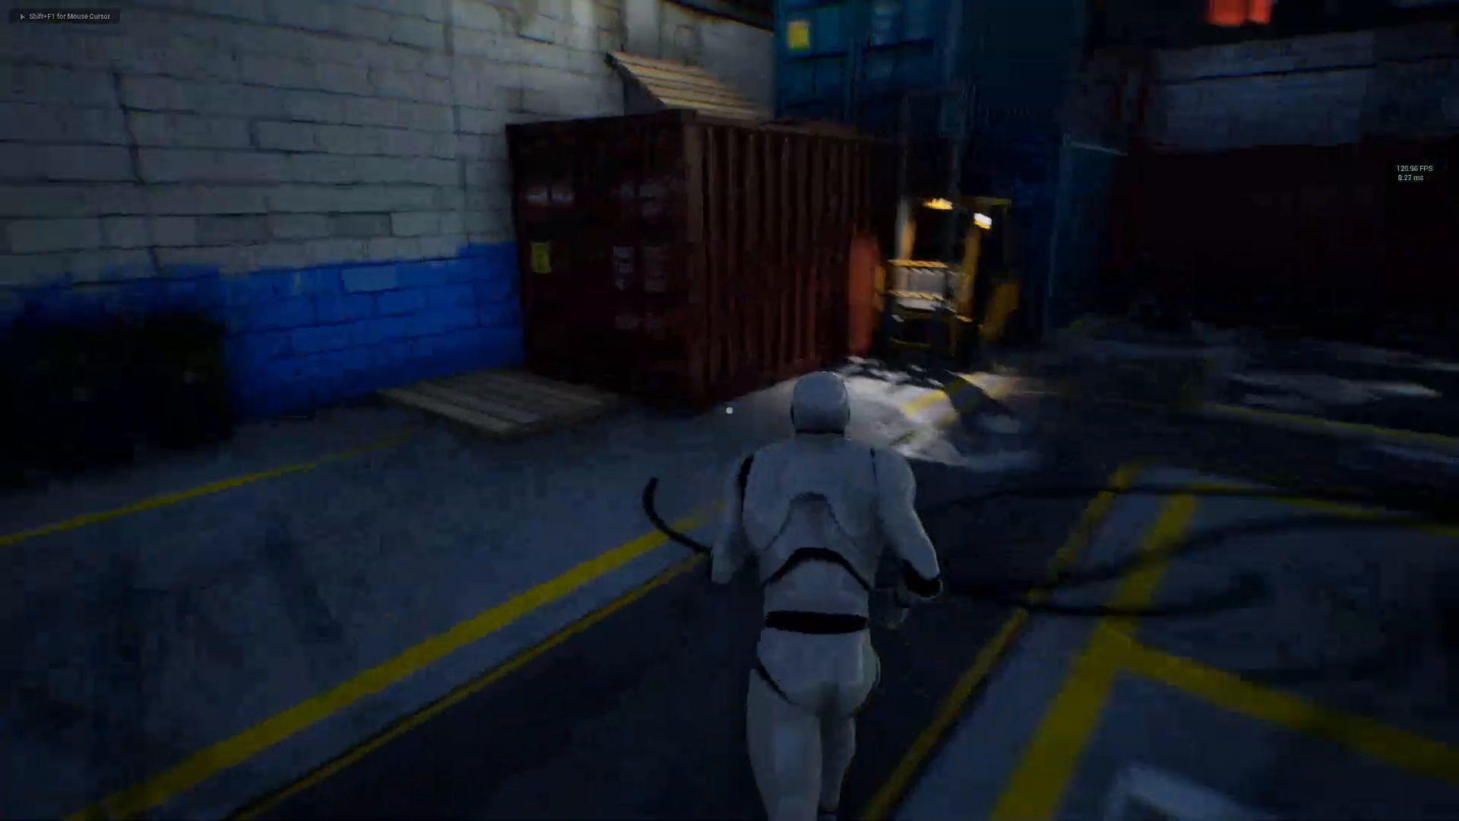
{"action": "key", "text": "w"}
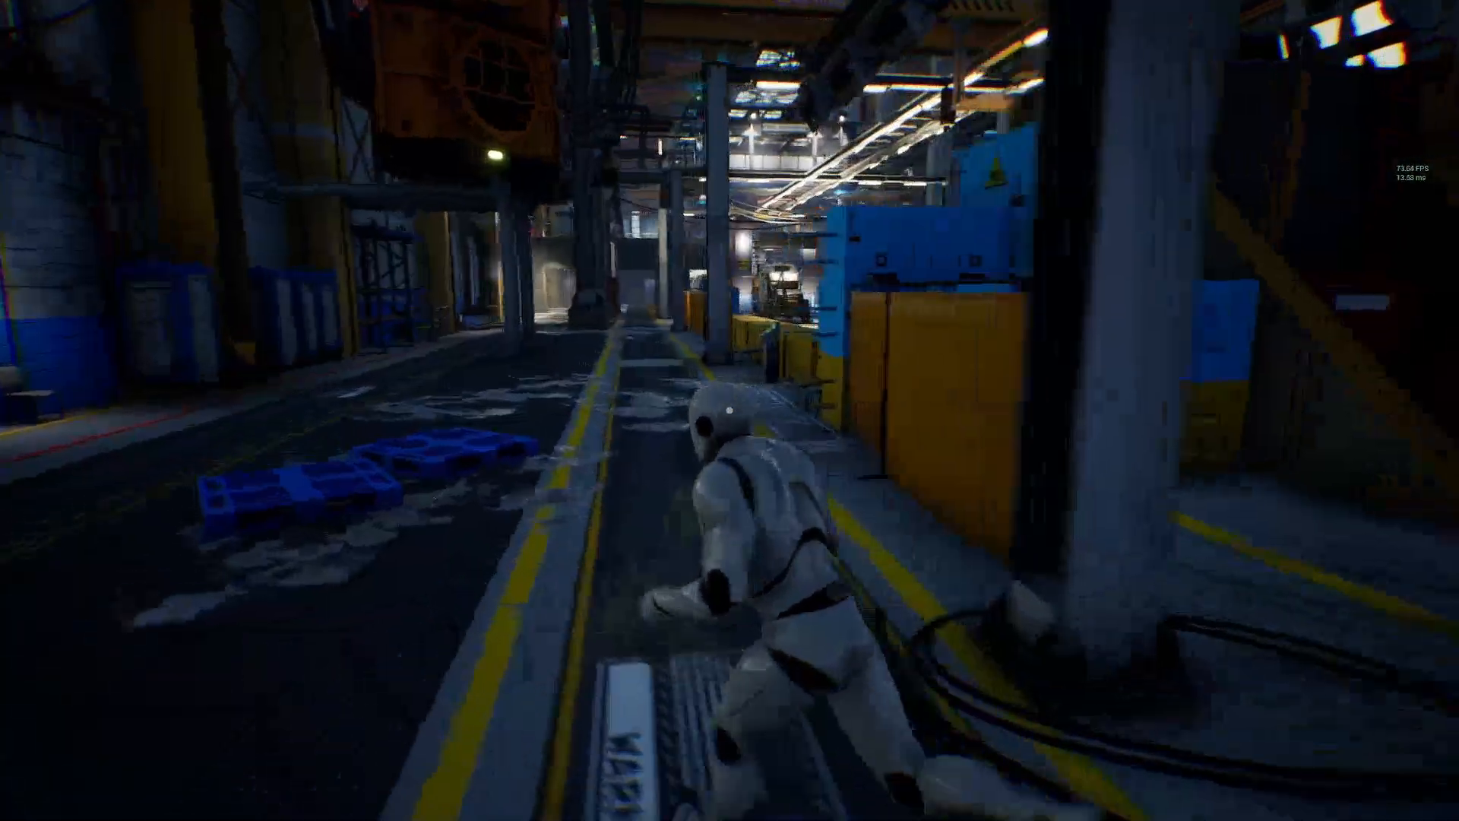
{"action": "key", "text": "w"}
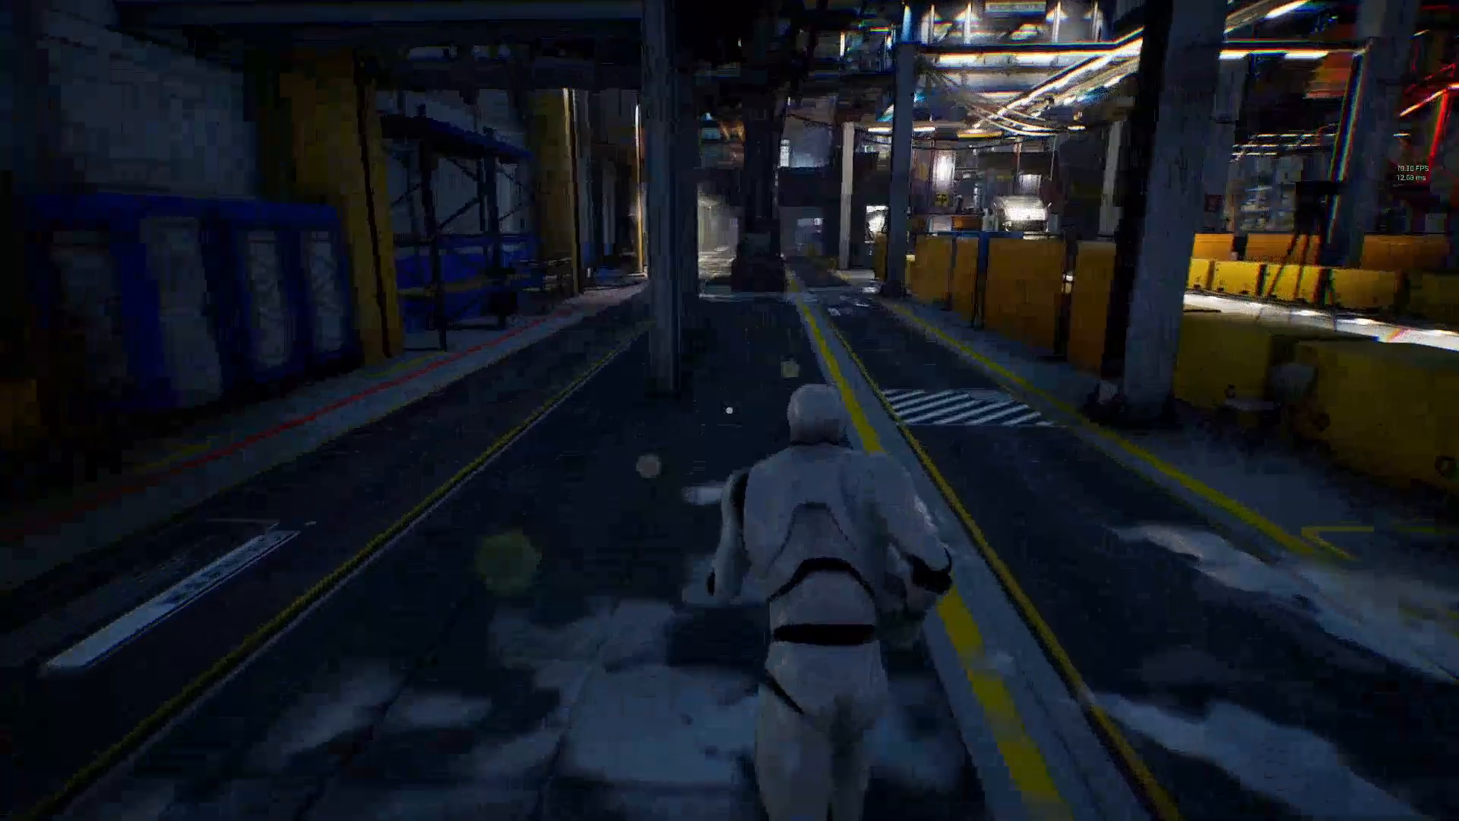
{"action": "key", "text": "w"}
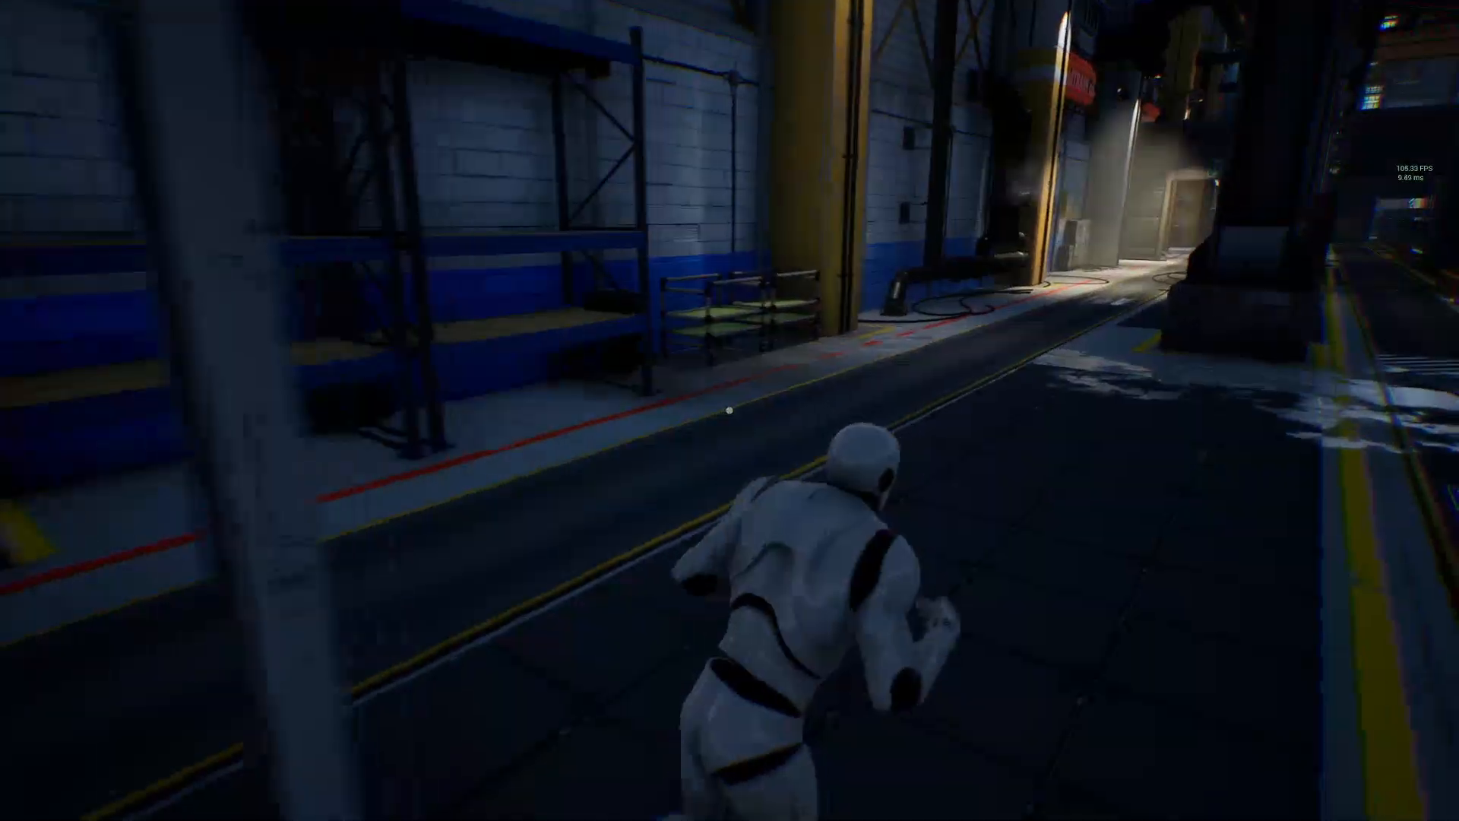
{"action": "key", "text": "w"}
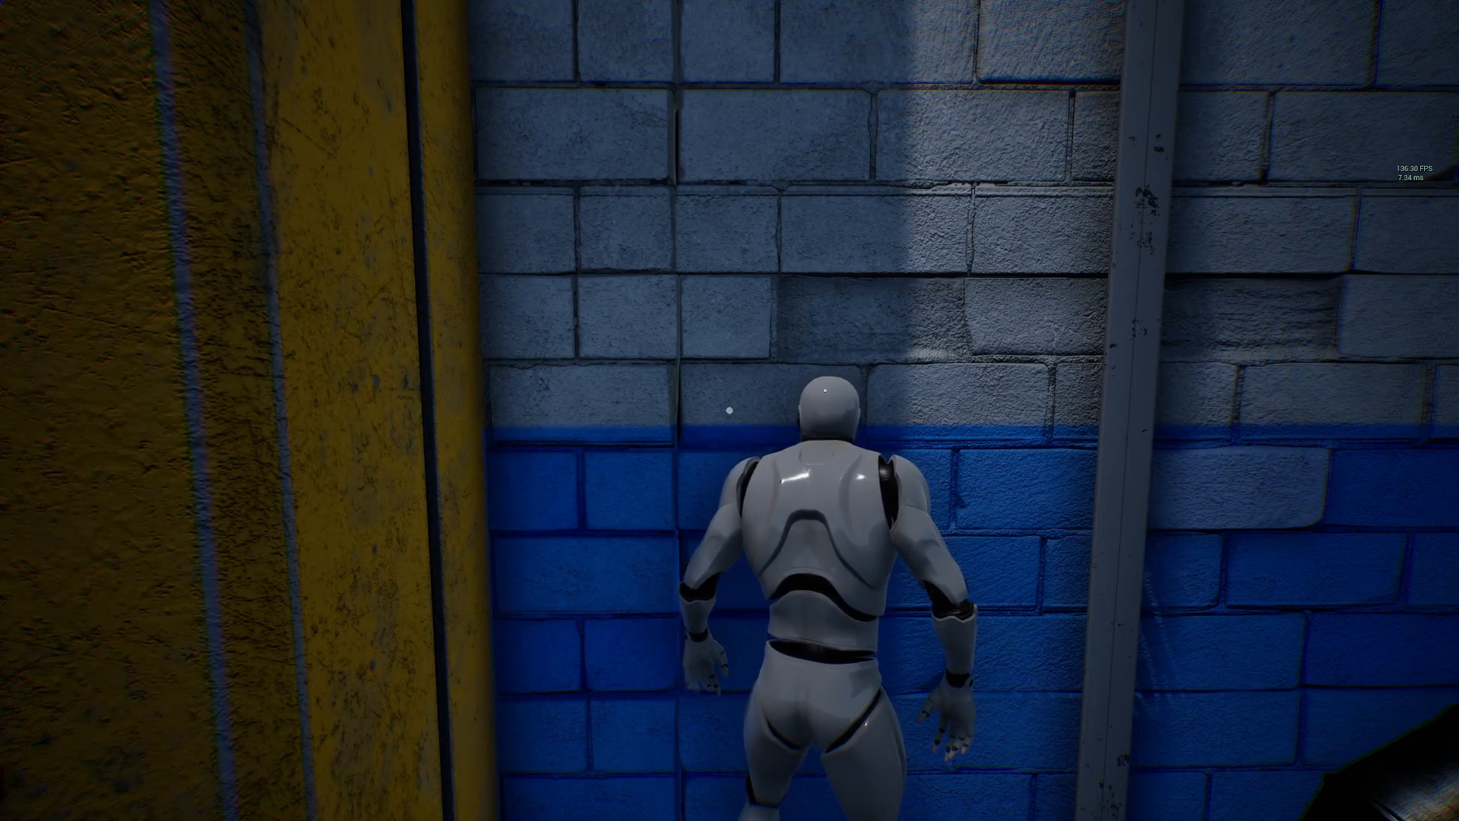
Run the character through the factory hall to the yellow robot arms and stop the play session.
{"action": "key", "text": "w"}
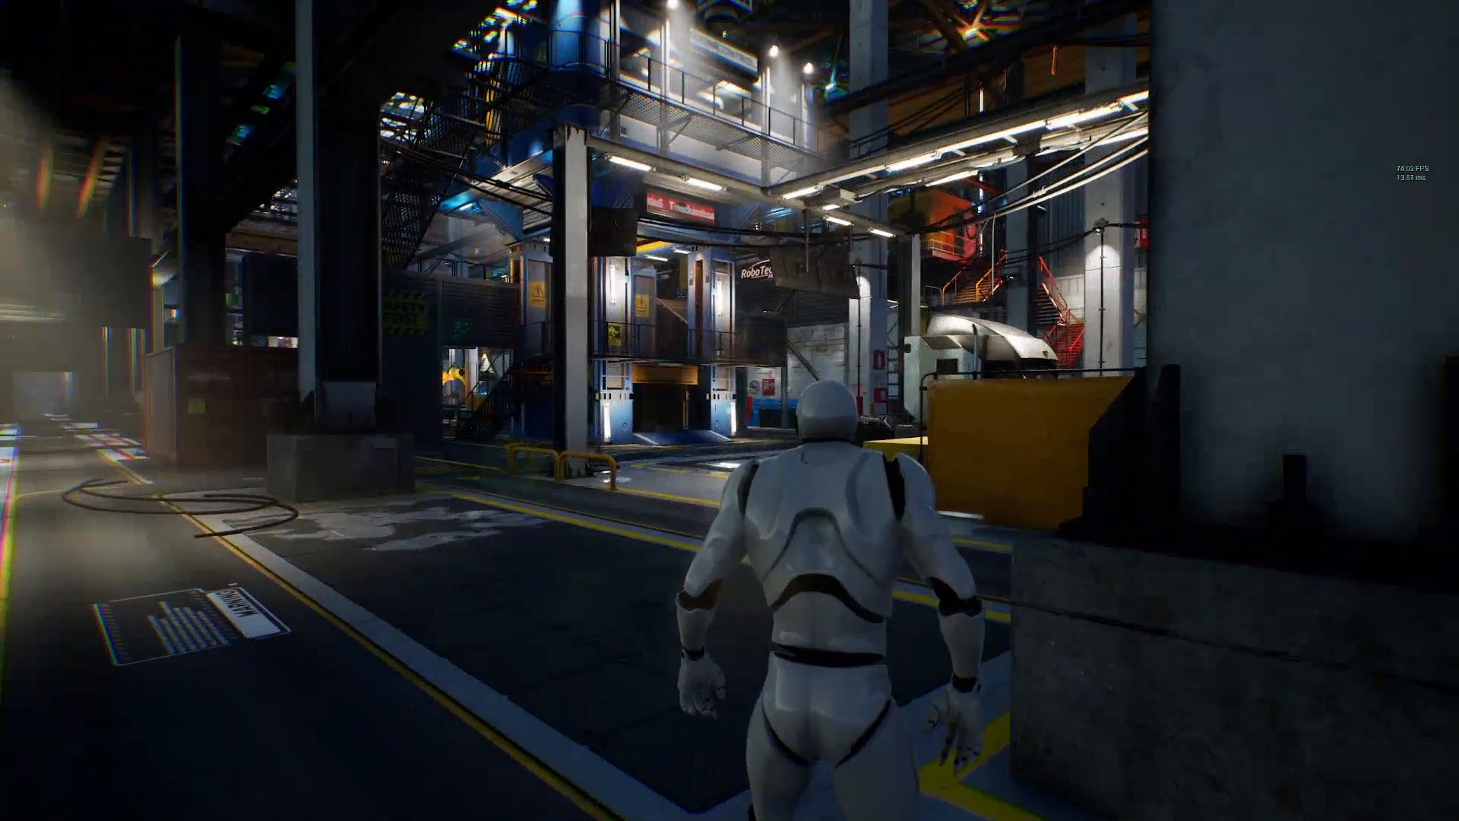
{"action": "key", "text": "w"}
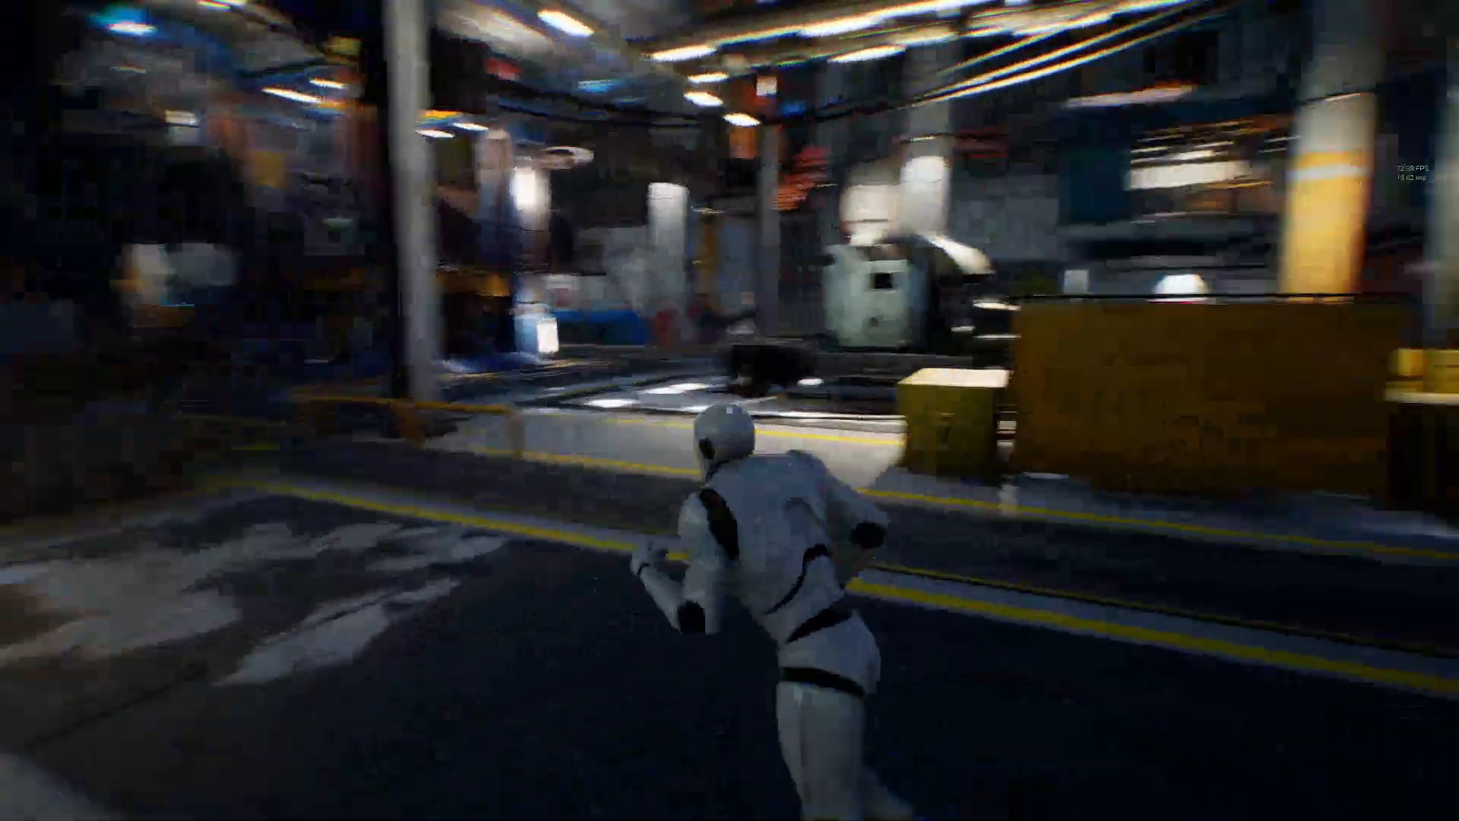
{"action": "key", "text": "w"}
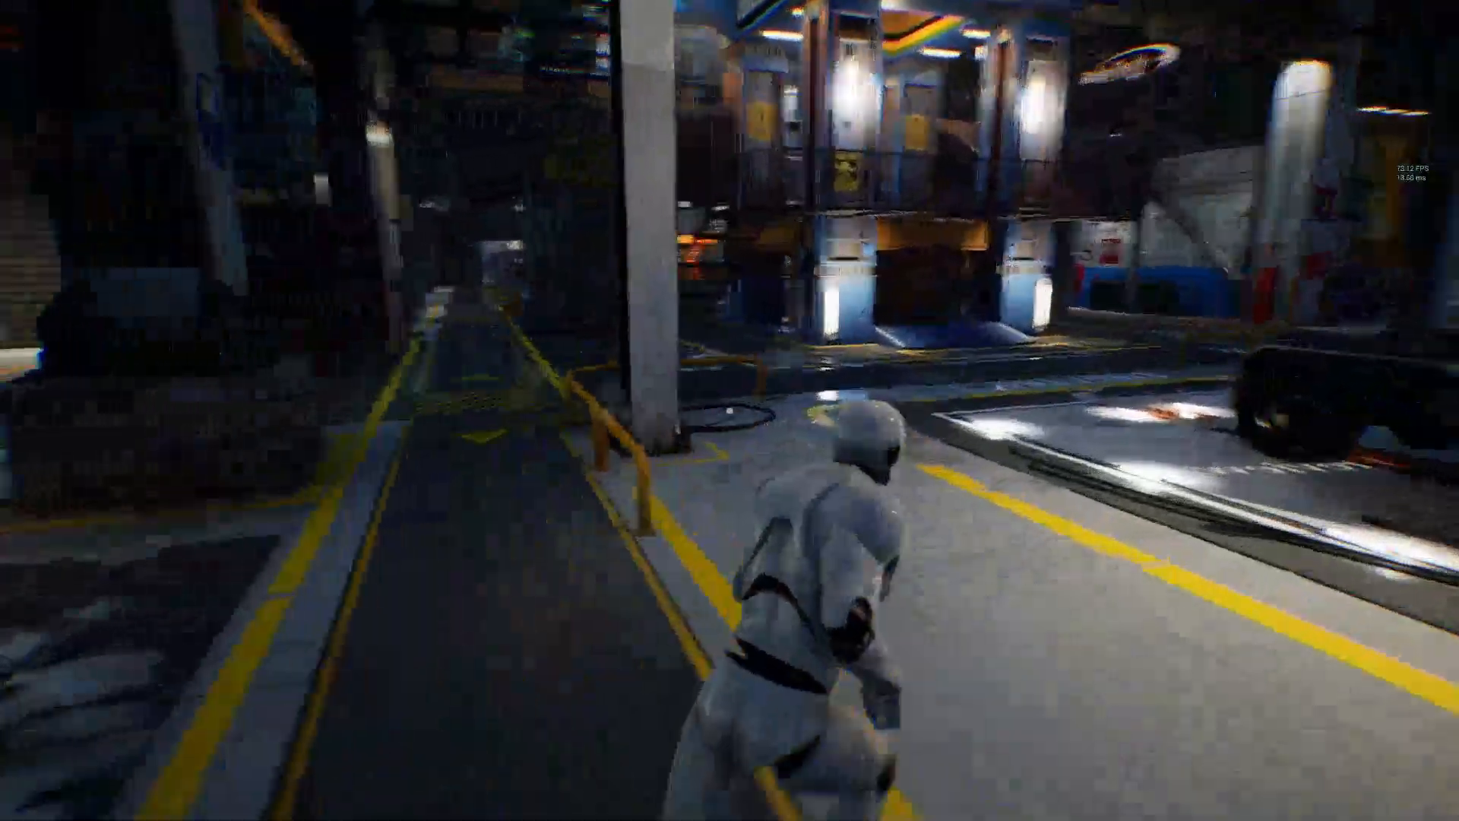
{"action": "key", "text": "w"}
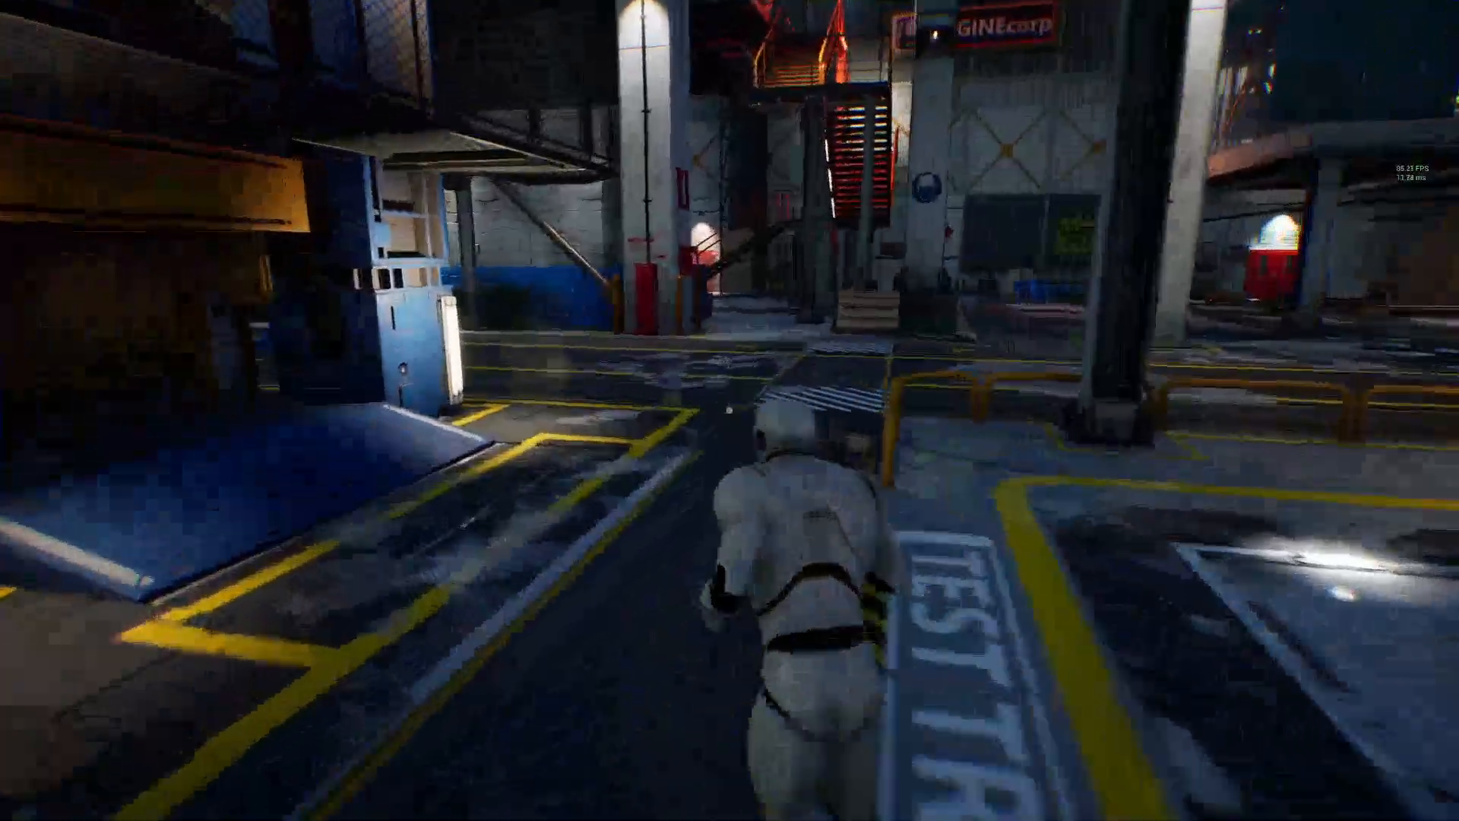
{"action": "key", "text": "w"}
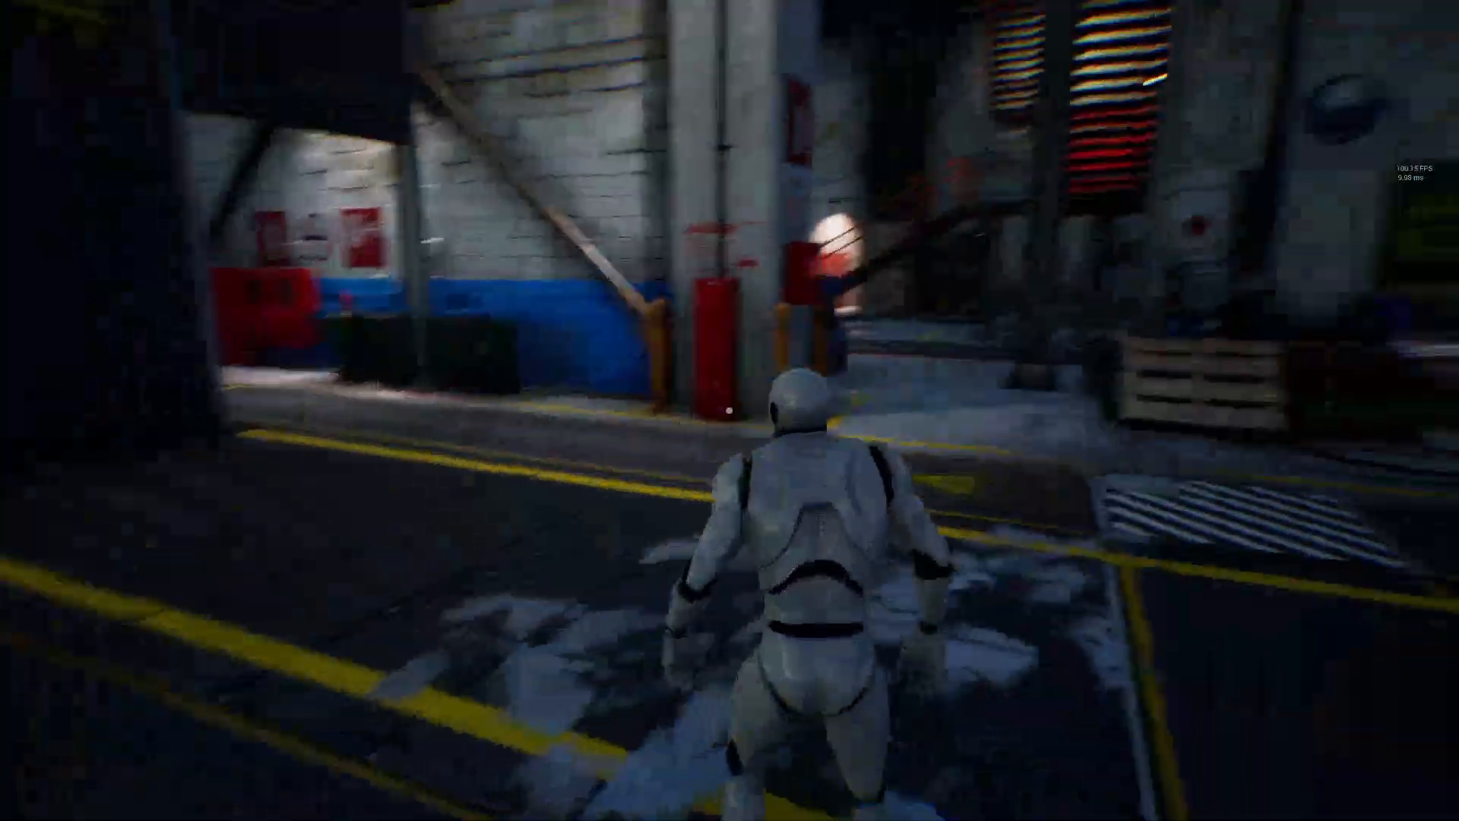
{"action": "key", "text": "w"}
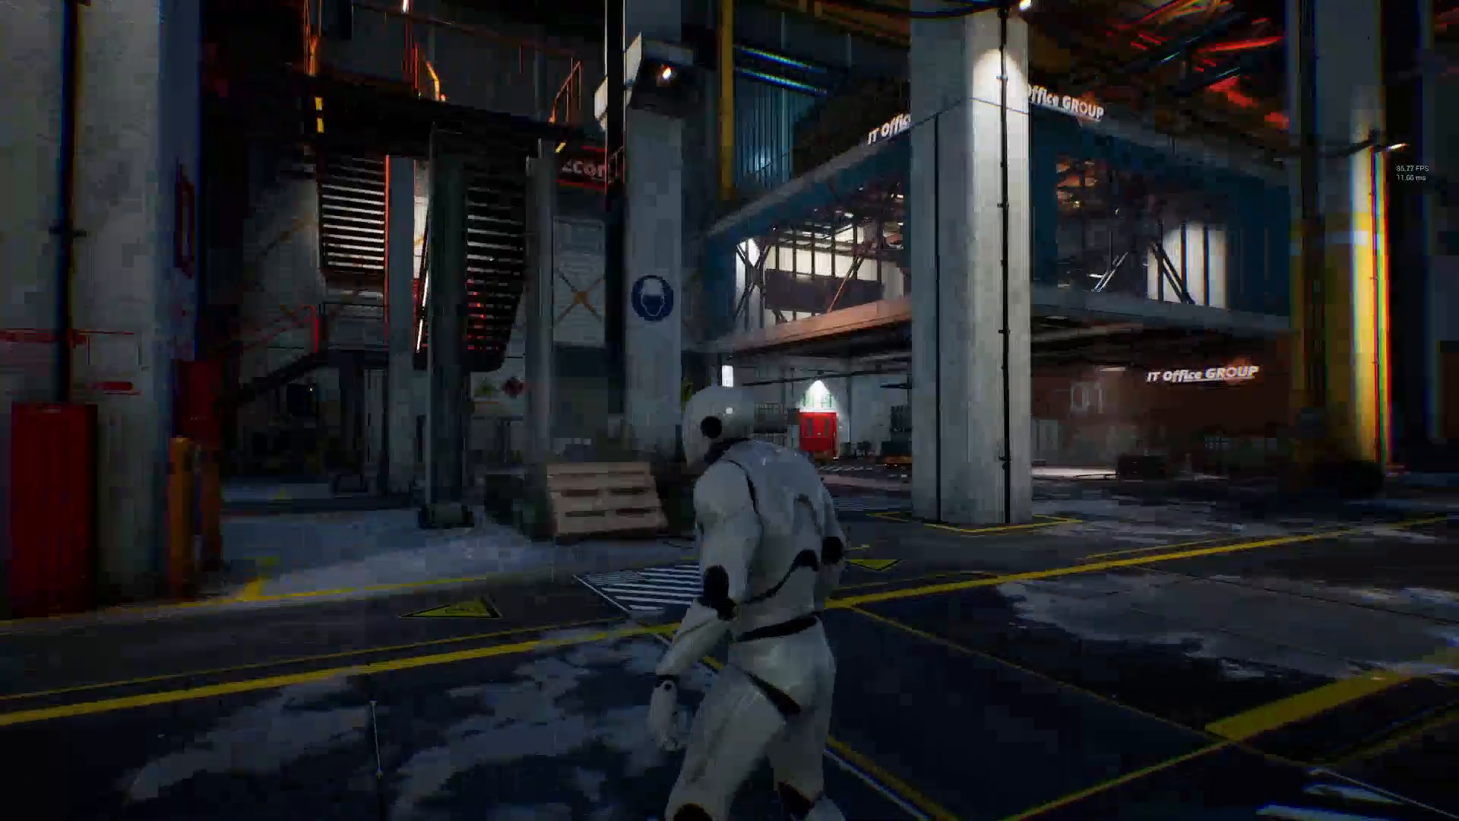
{"action": "key", "text": "w"}
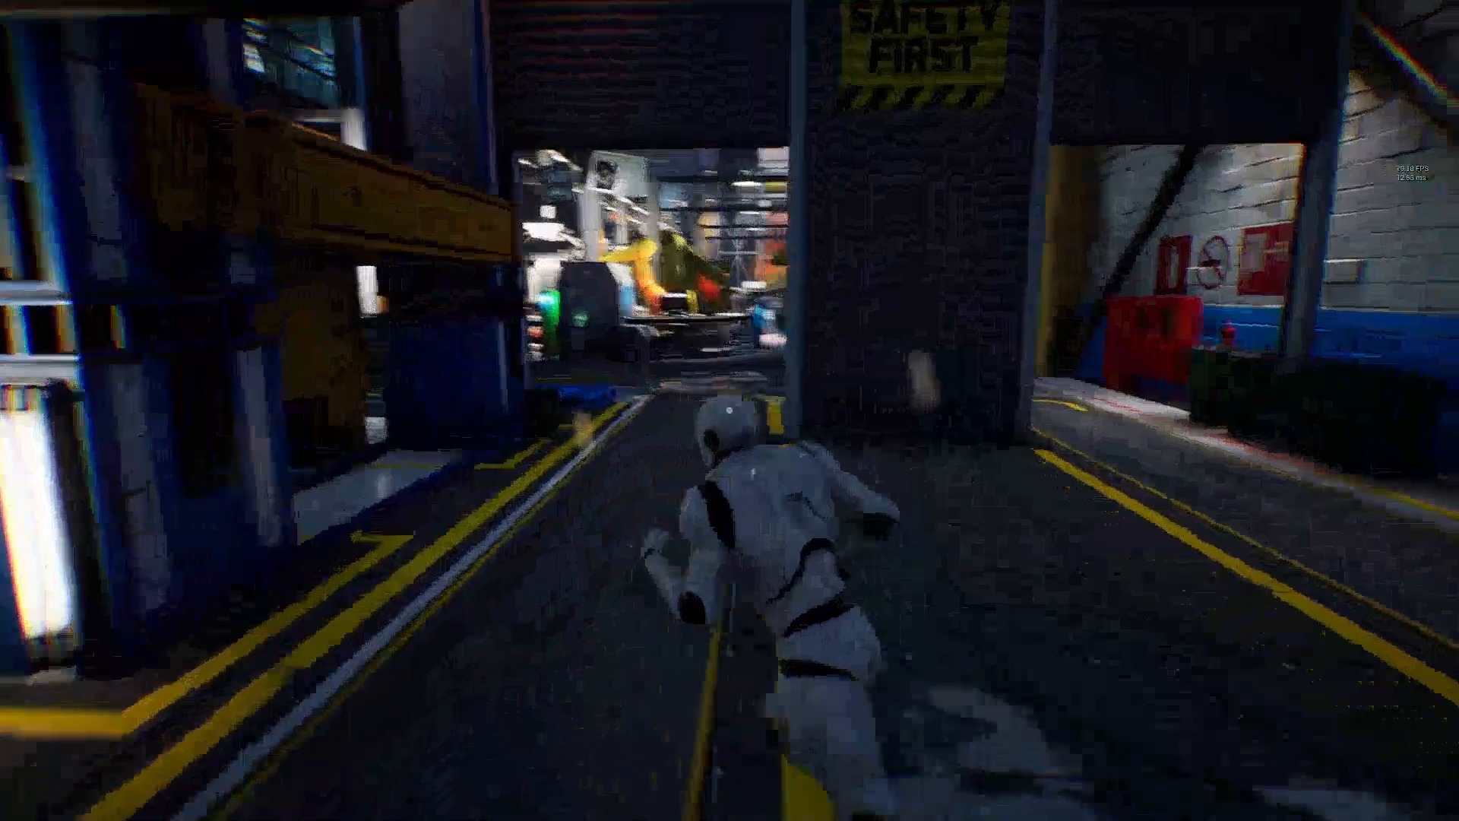
{"action": "key", "text": "w"}
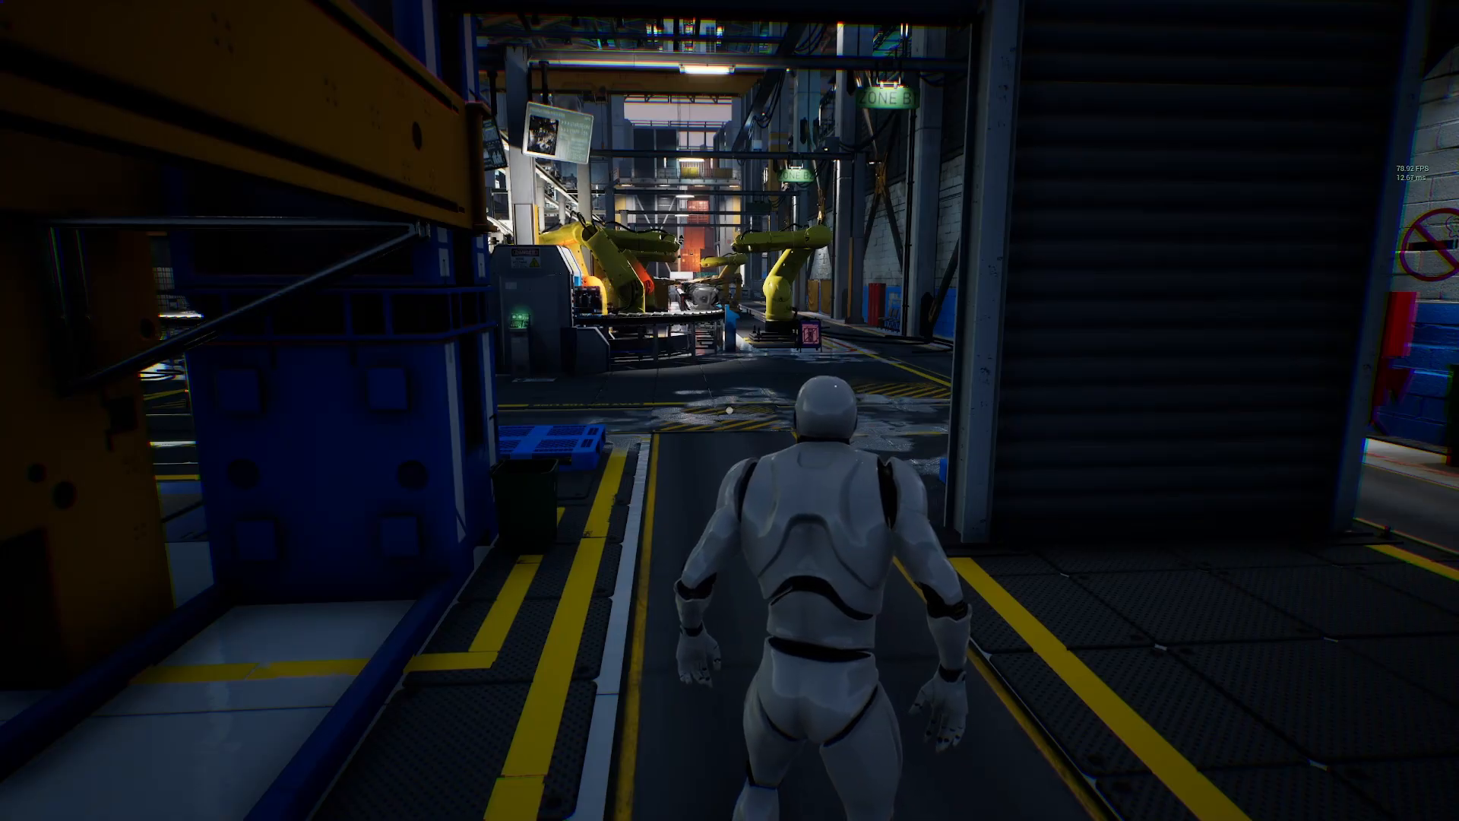
{"action": "key", "text": "w"}
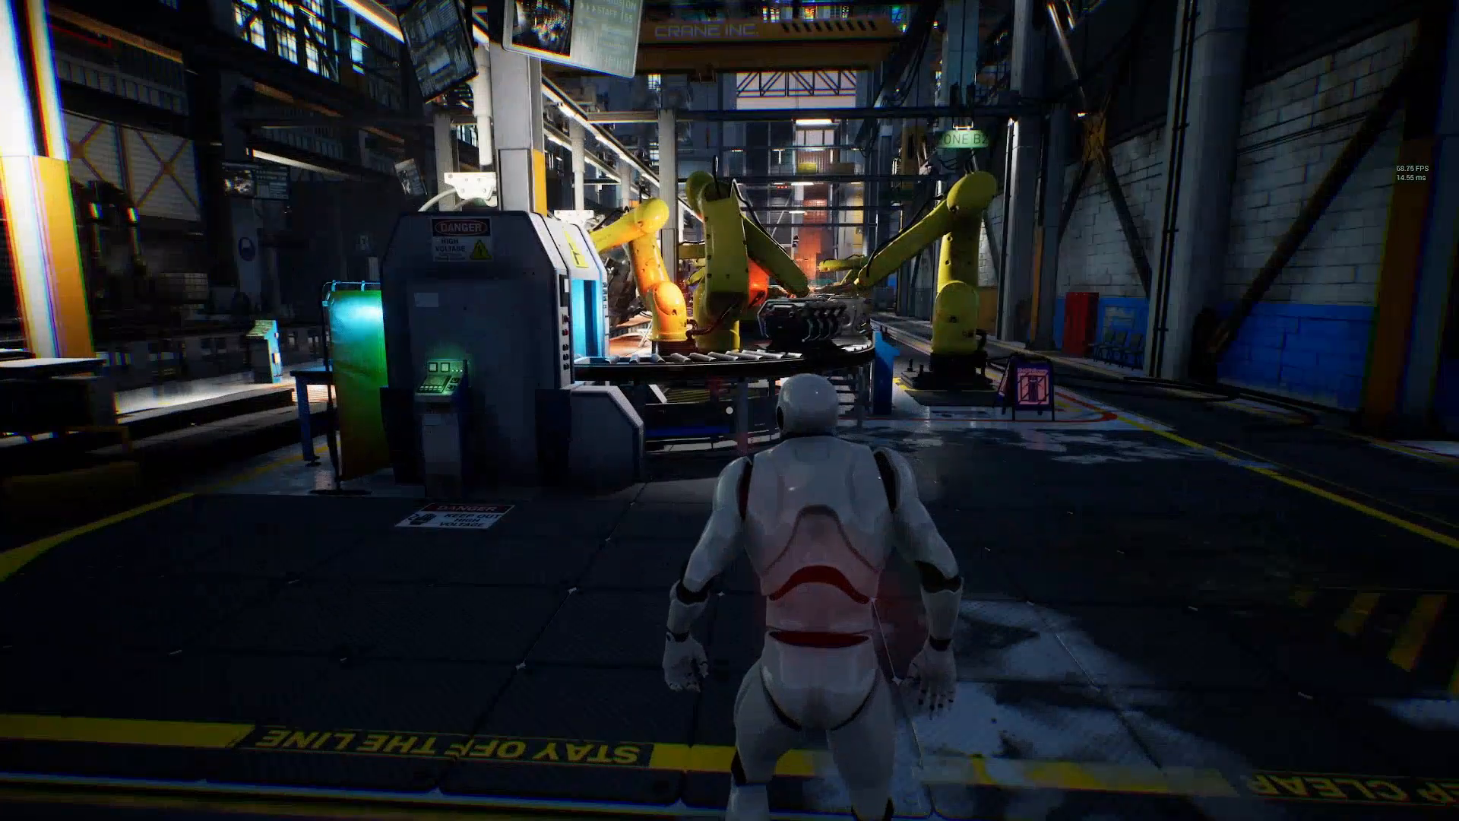
{"action": "key", "text": "Escape"}
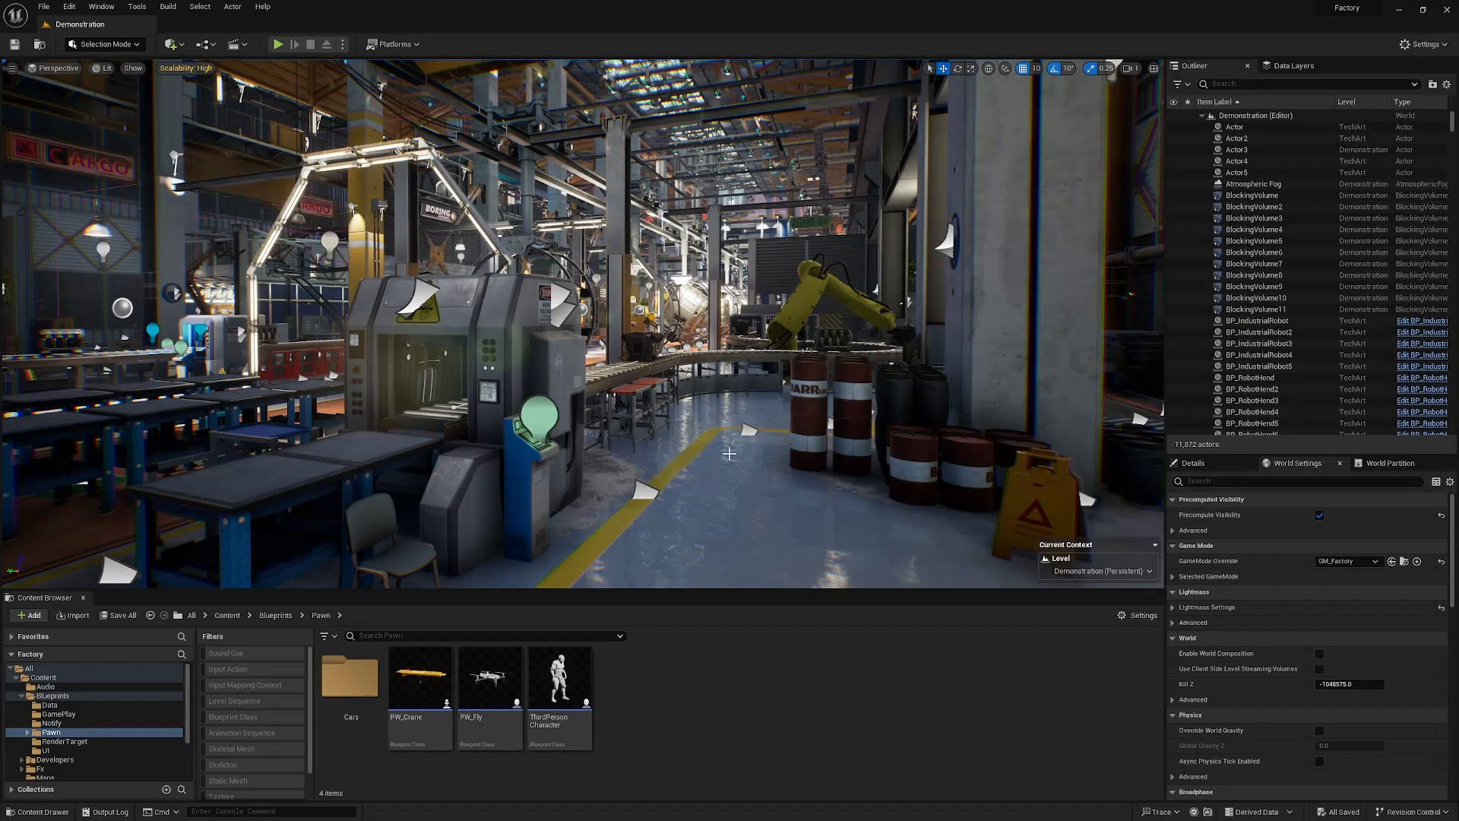
{"action": "mouse_move", "coordinate": [694, 394]}
{"action": "right_mouse_down"}
{"action": "mouse_move", "coordinate": [711, 354]}
{"action": "mouse_move", "coordinate": [650, 399]}
{"action": "mouse_move", "coordinate": [429, 391]}
{"action": "mouse_move", "coordinate": [714, 392]}
{"action": "right_mouse_up"}
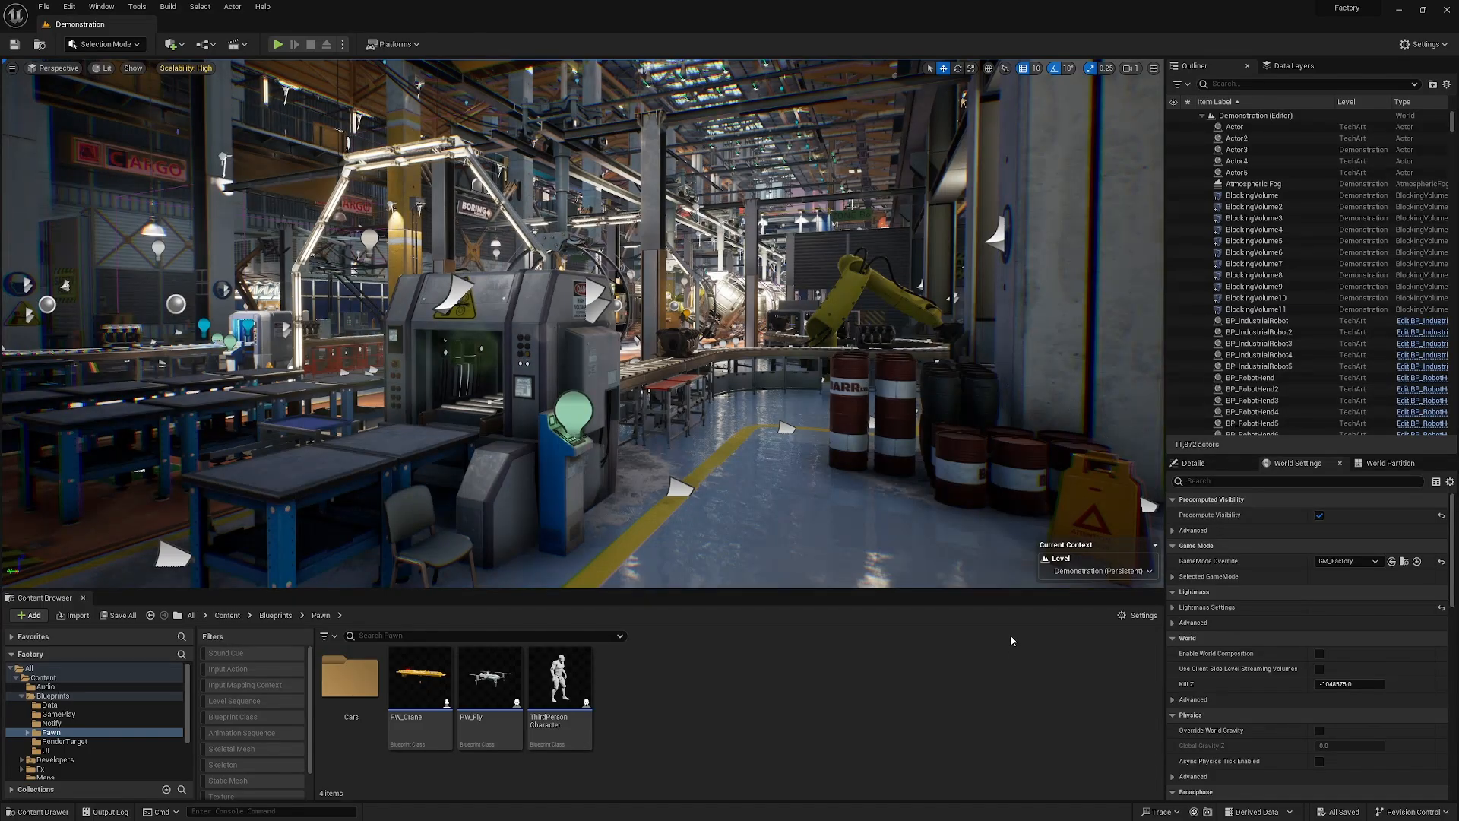
Open the Levels window and check the map's persistent level and its World Partition status.
{"action": "left_click", "coordinate": [113, 8]}
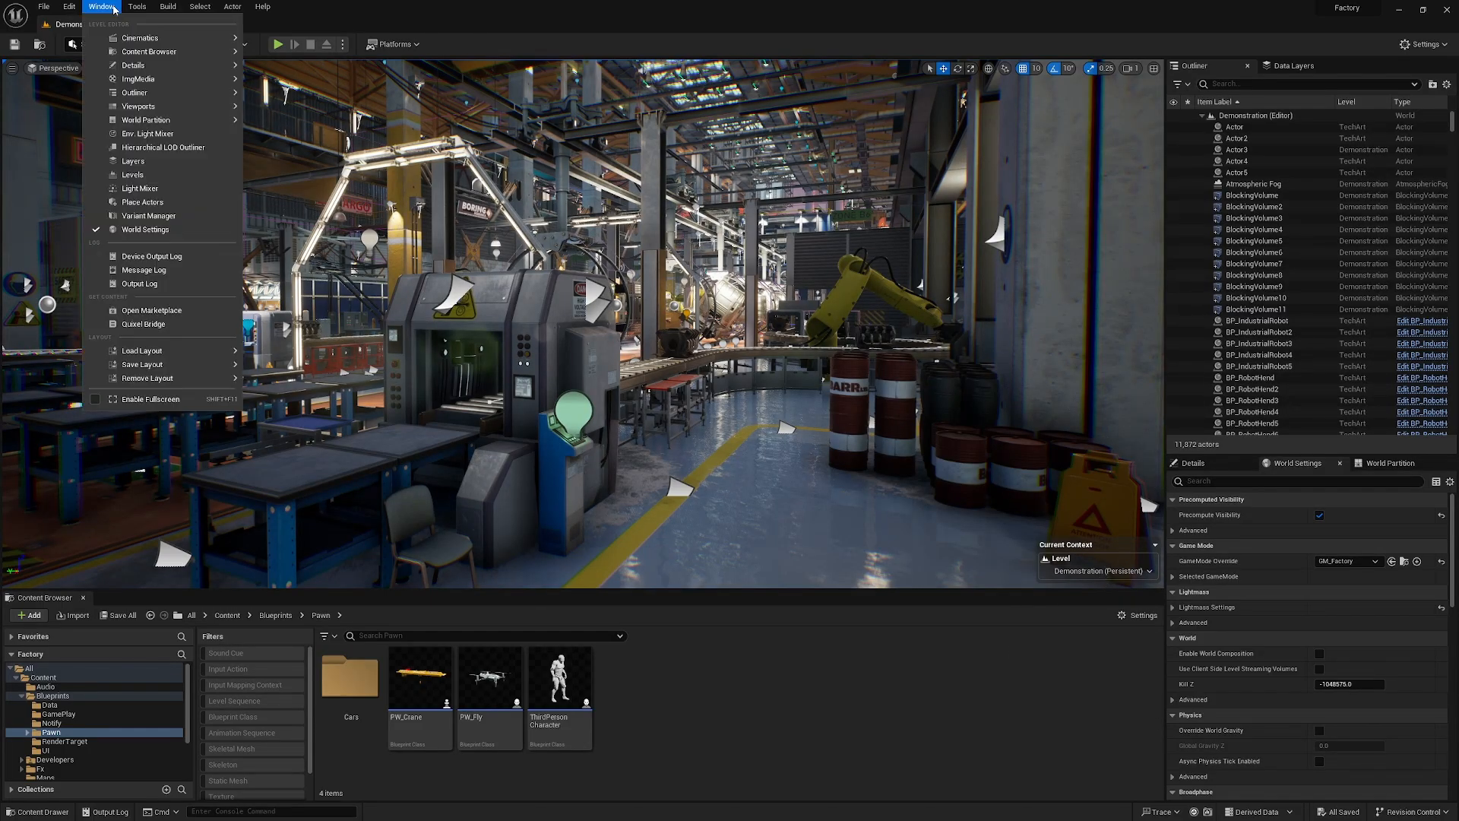
{"action": "left_click", "coordinate": [147, 174]}
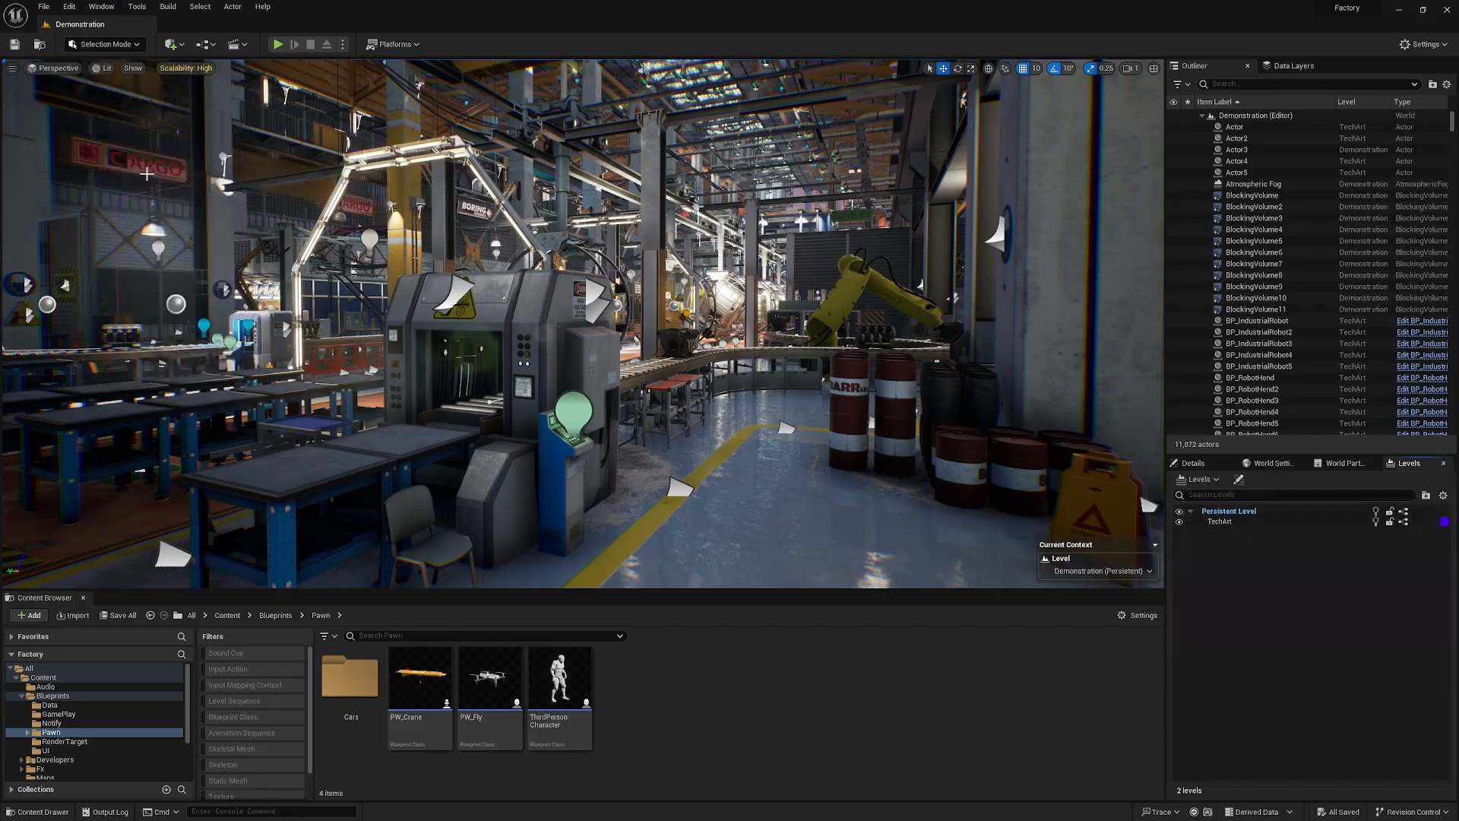
{"action": "left_click", "coordinate": [1225, 512]}
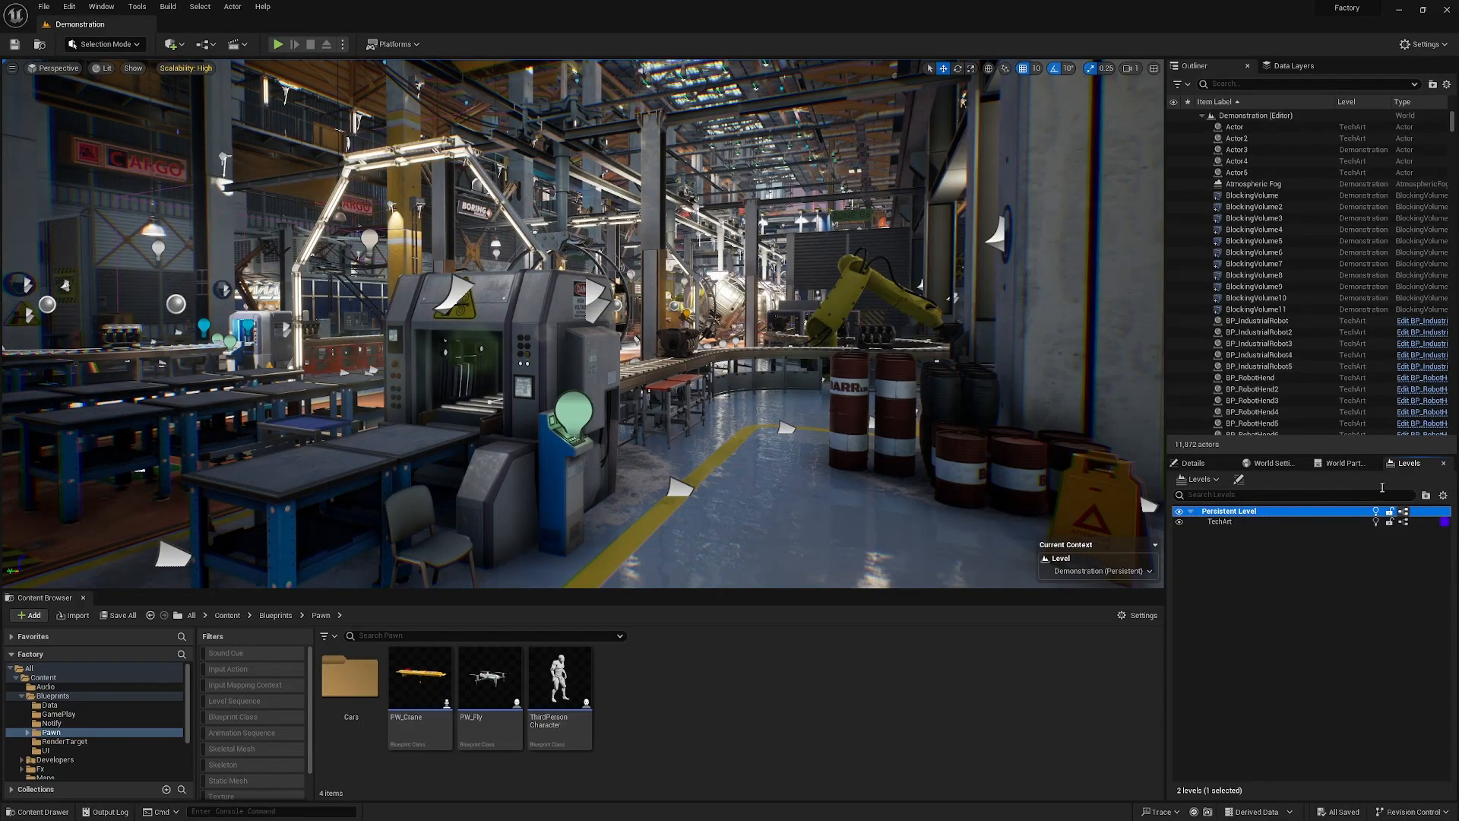
{"action": "left_click", "coordinate": [1350, 465]}
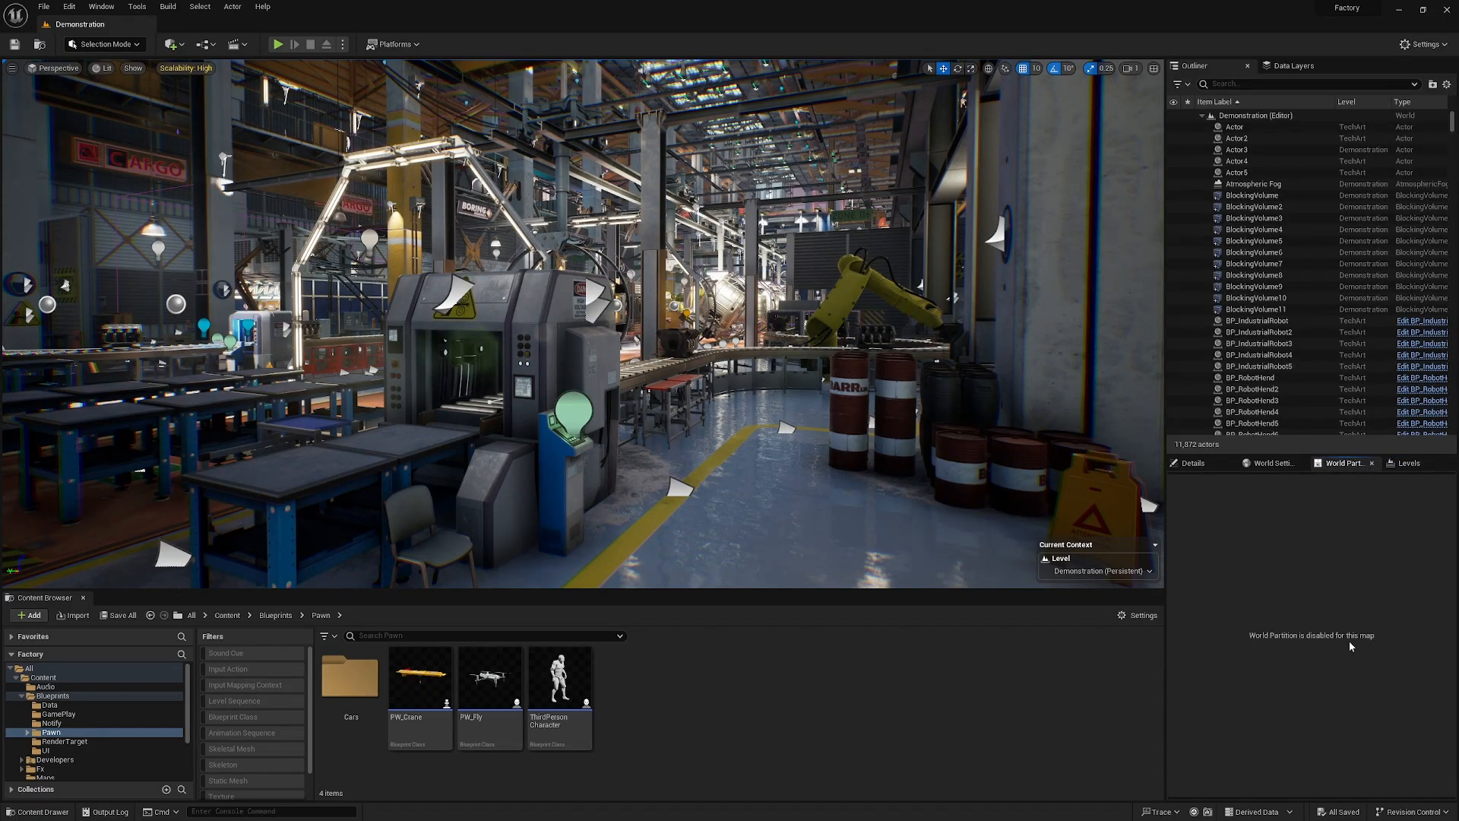
{"action": "left_click", "coordinate": [1408, 463]}
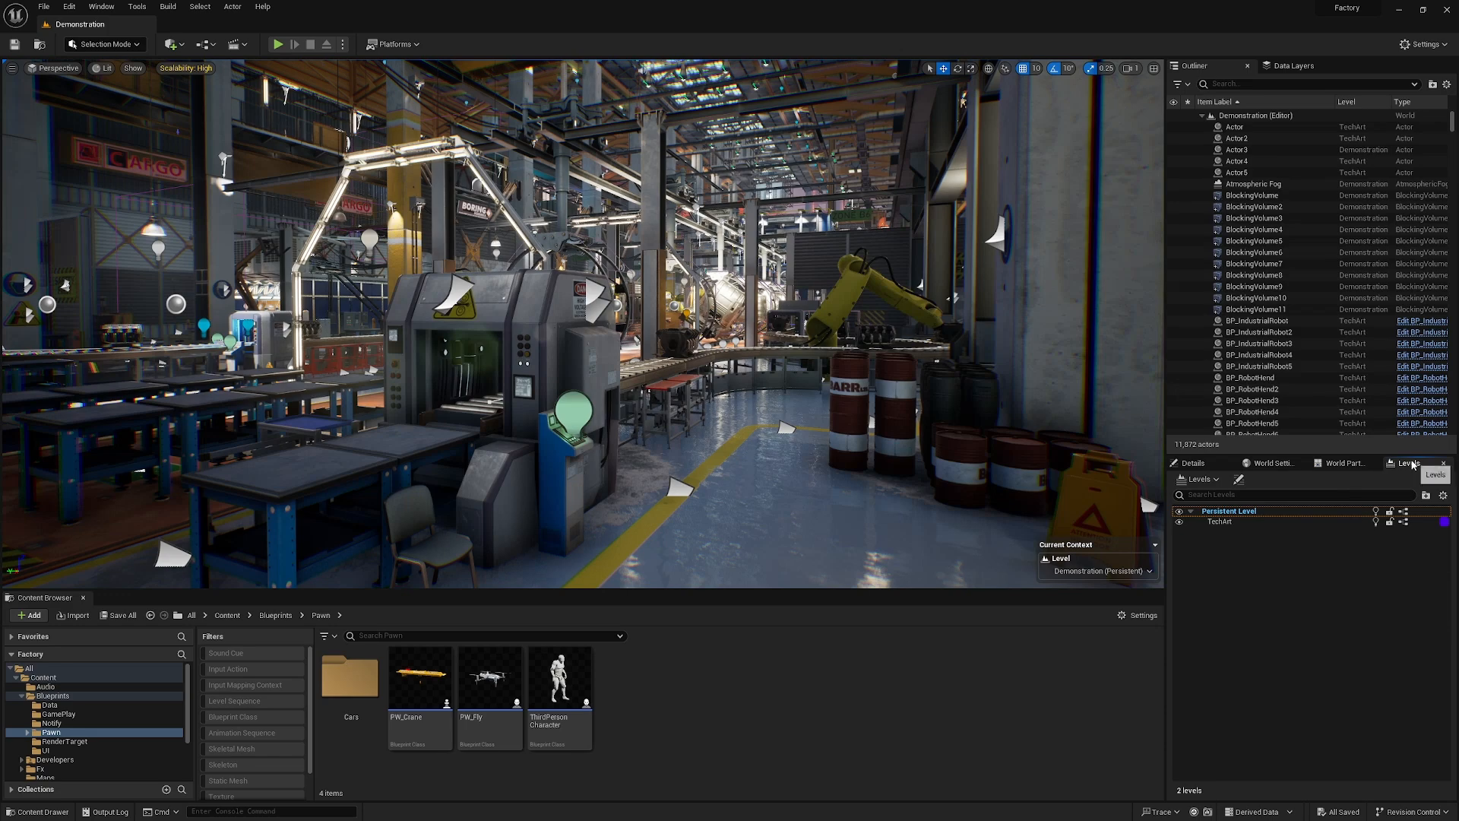
Browse to the Maps folder in Content and look through the actions available for the Demonstration level.
{"action": "left_click", "coordinate": [58, 679]}
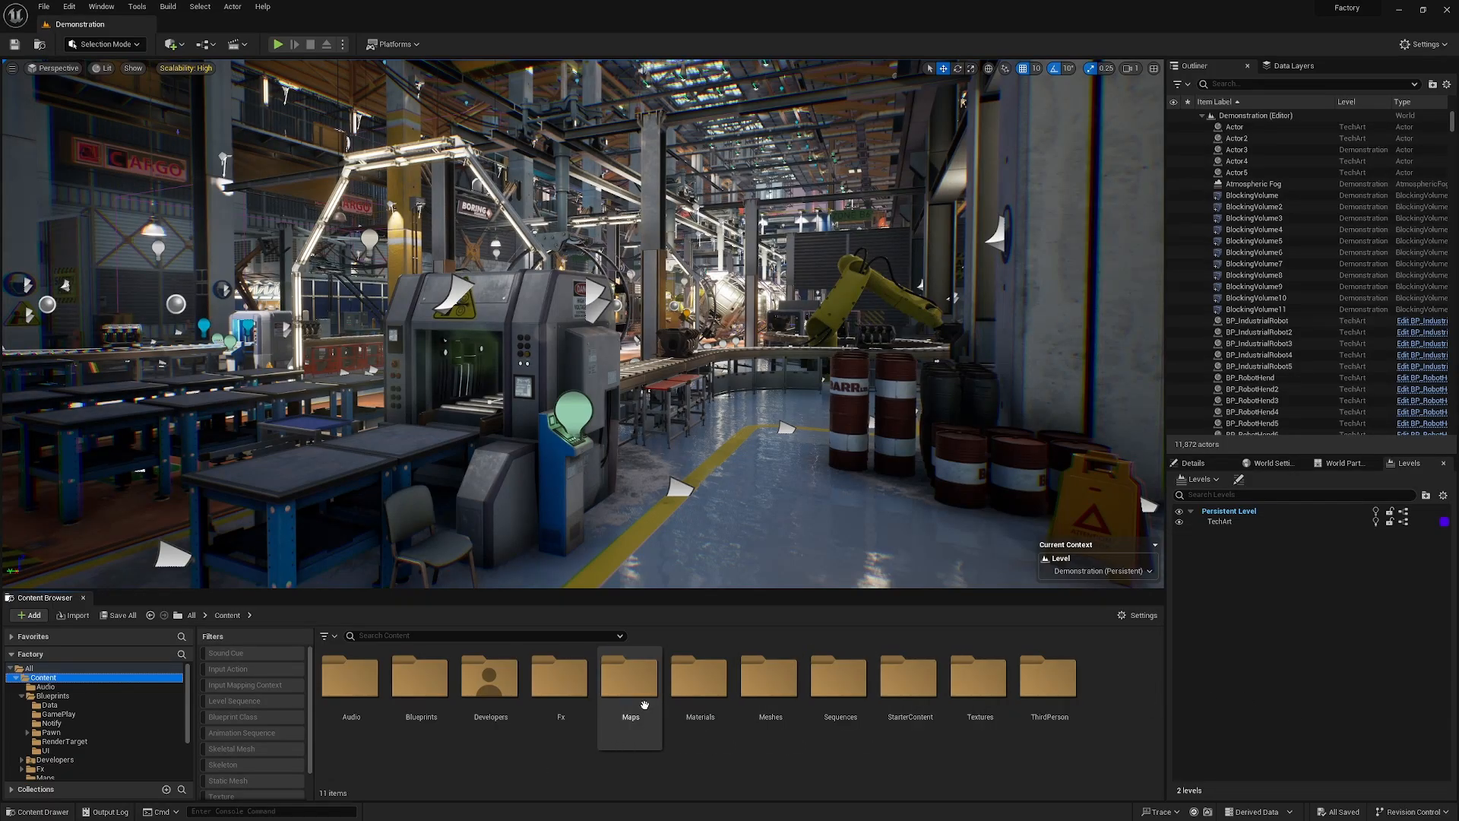
{"action": "double_click", "coordinate": [630, 679]}
{"action": "left_click", "coordinate": [340, 711]}
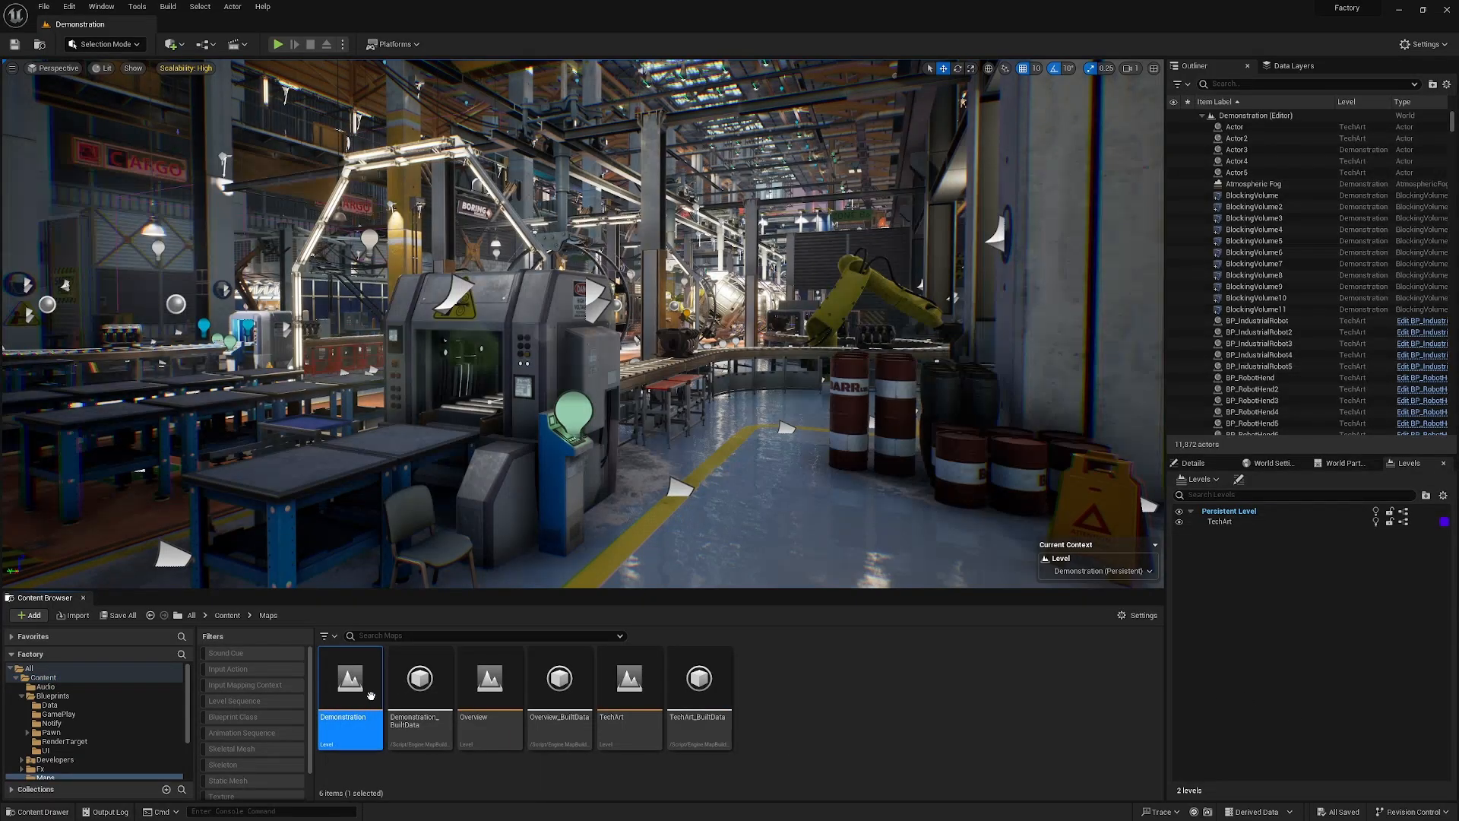
{"action": "right_click", "coordinate": [341, 680]}
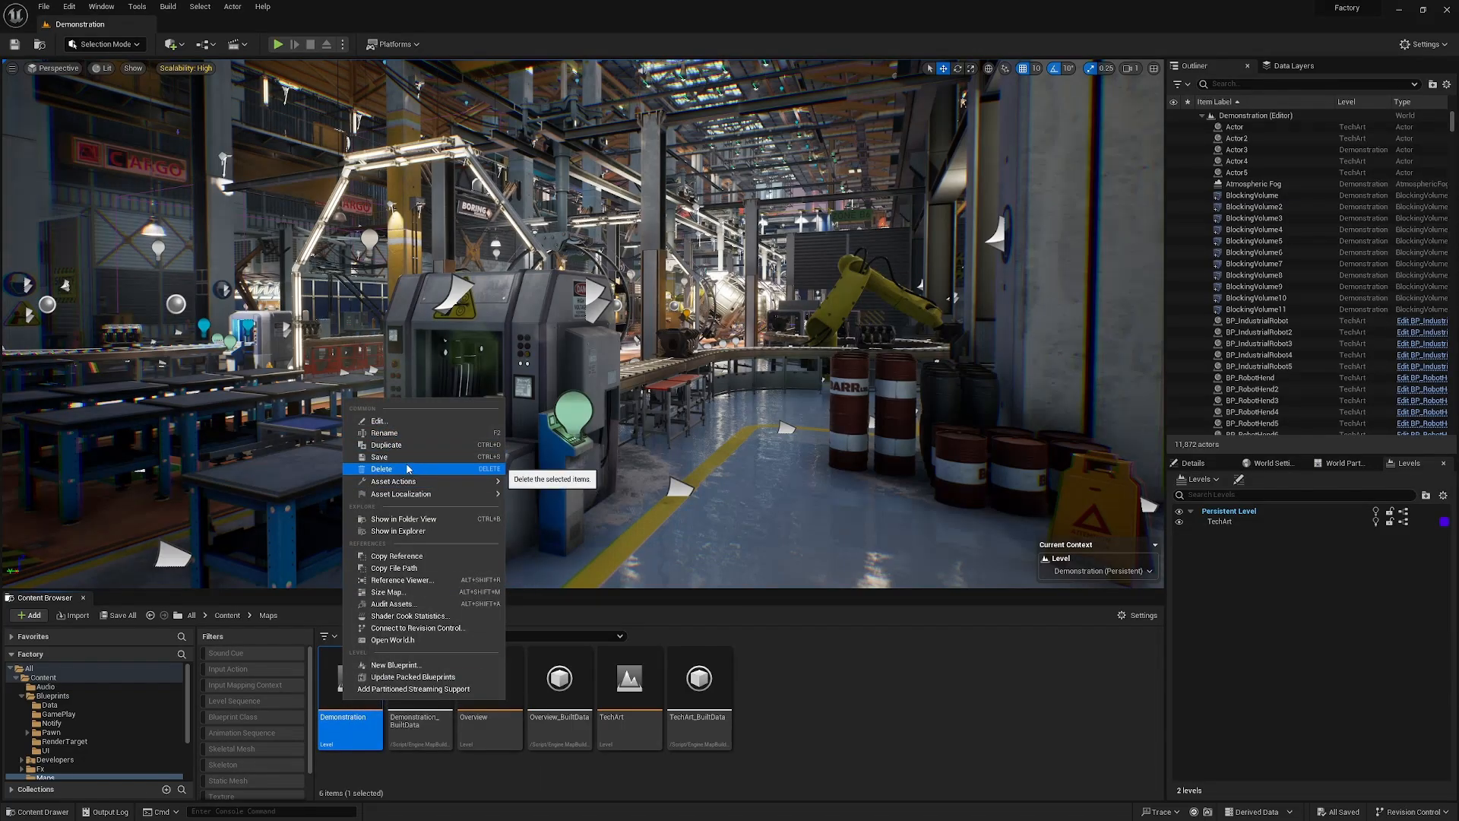
{"action": "left_click", "coordinate": [393, 783]}
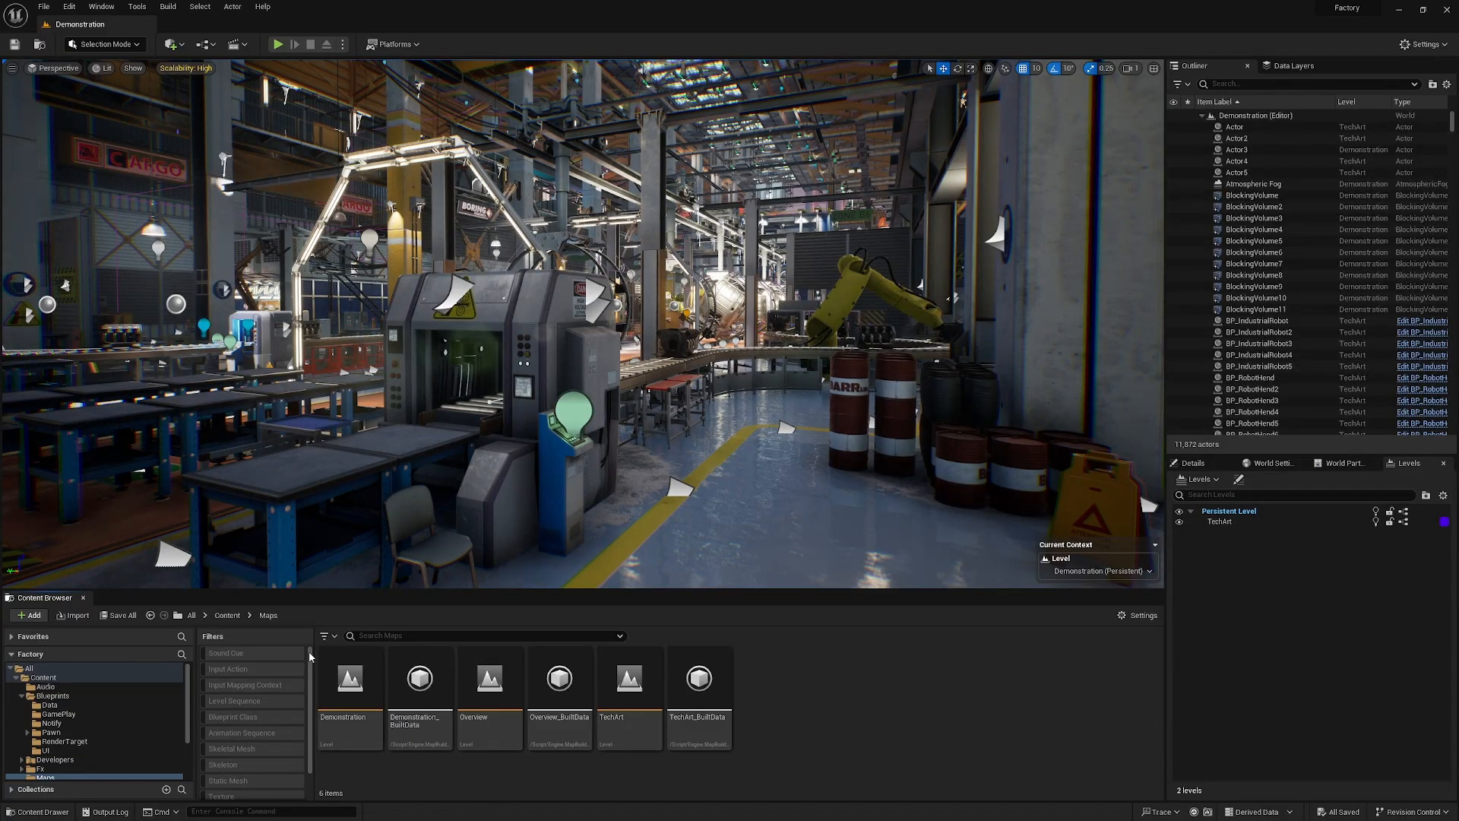
Resave all assets in the Content folder and close the message log.
{"action": "left_click", "coordinate": [44, 677]}
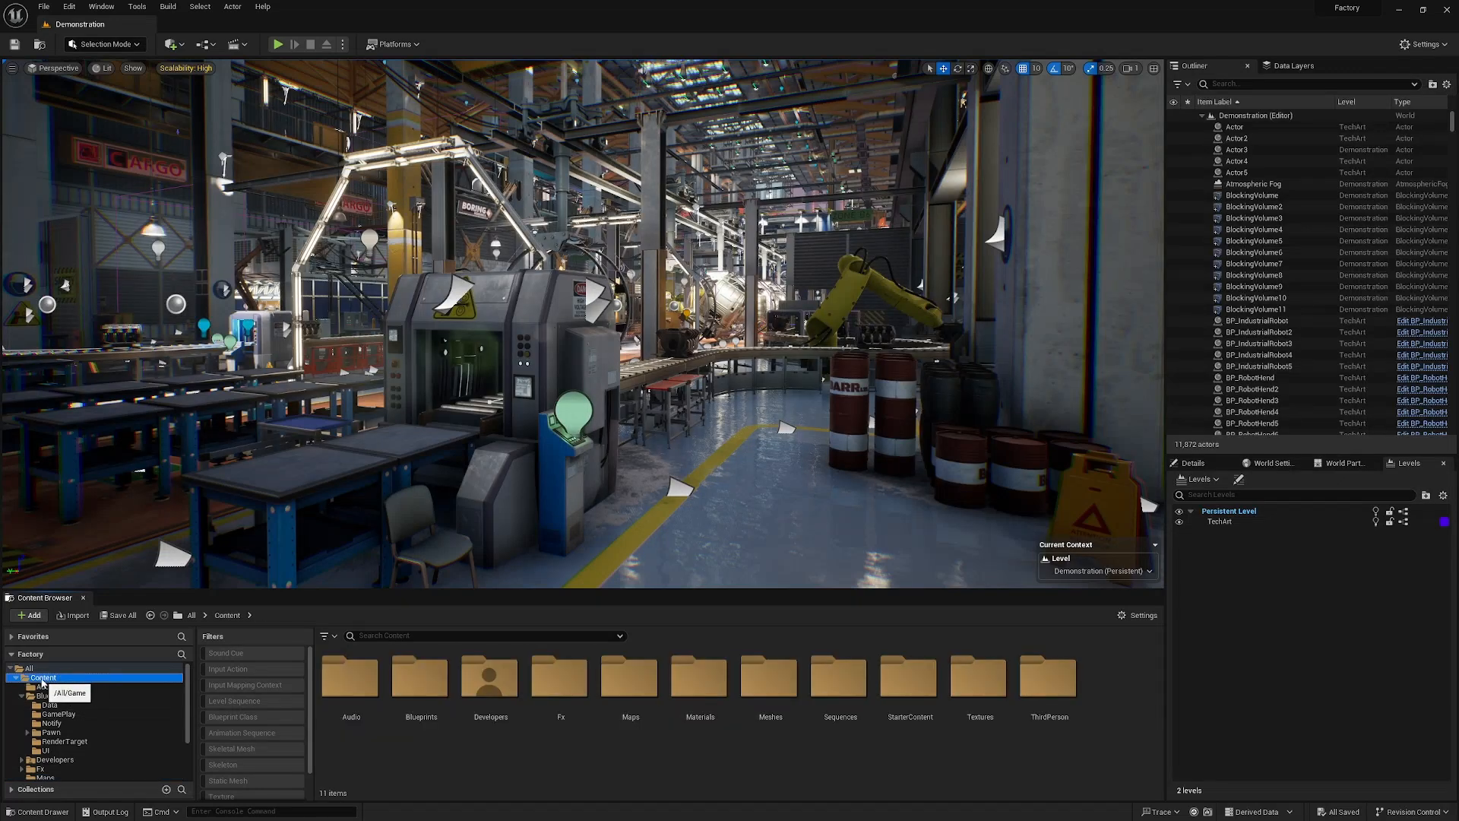
{"action": "right_click", "coordinate": [42, 682]}
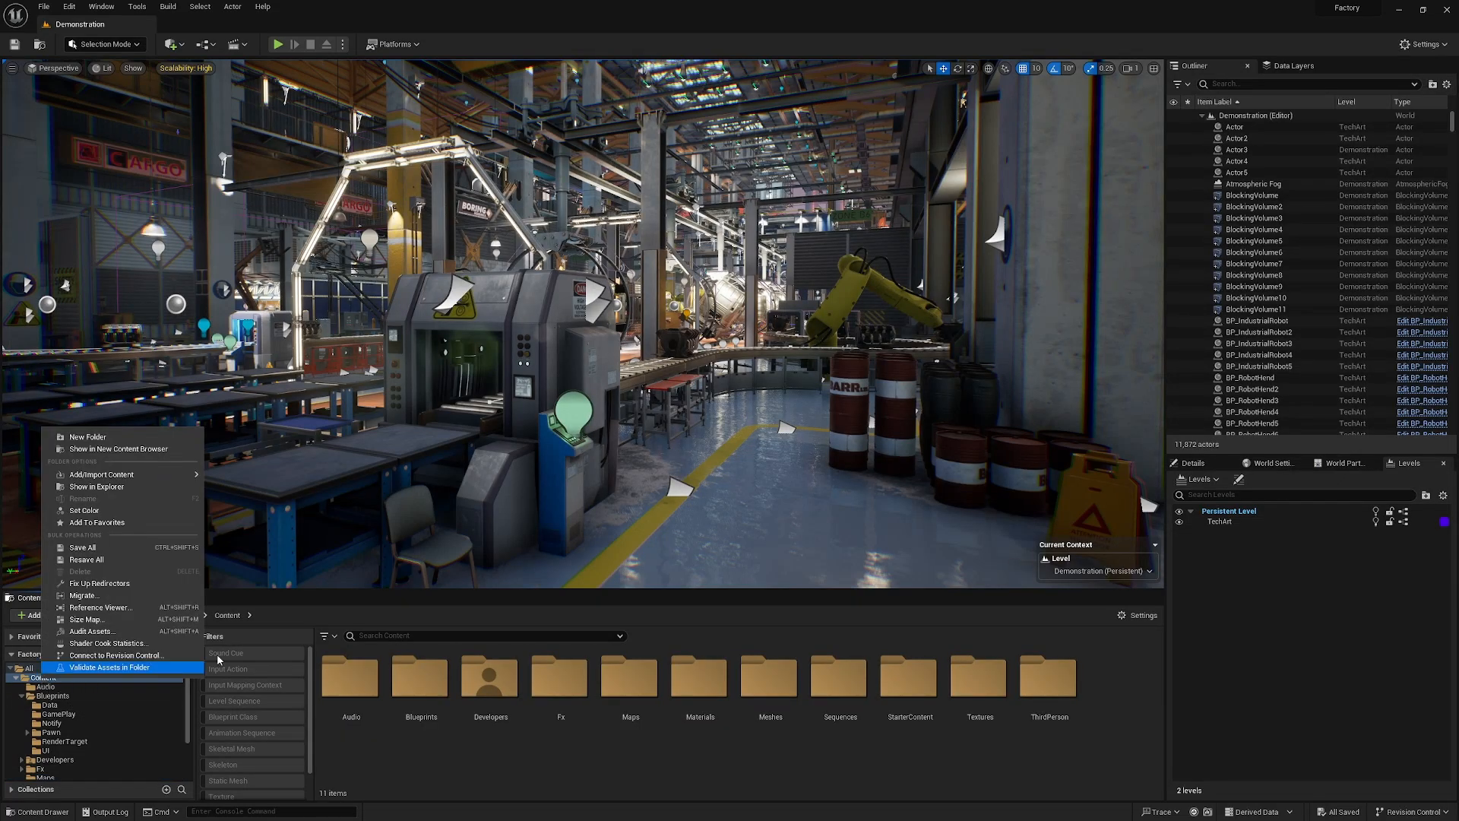
{"action": "left_click", "coordinate": [87, 560]}
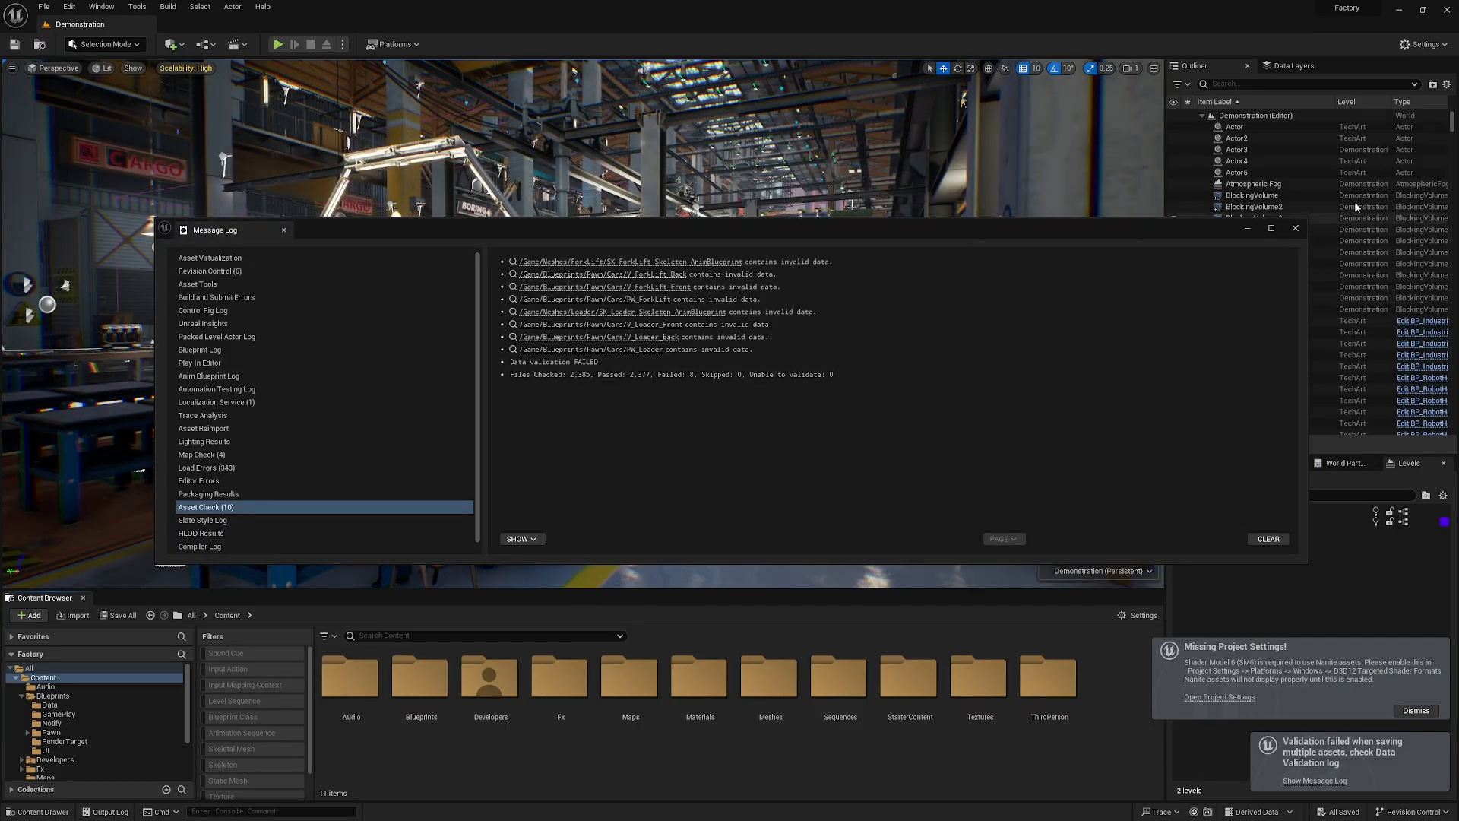
{"action": "left_click", "coordinate": [1296, 228]}
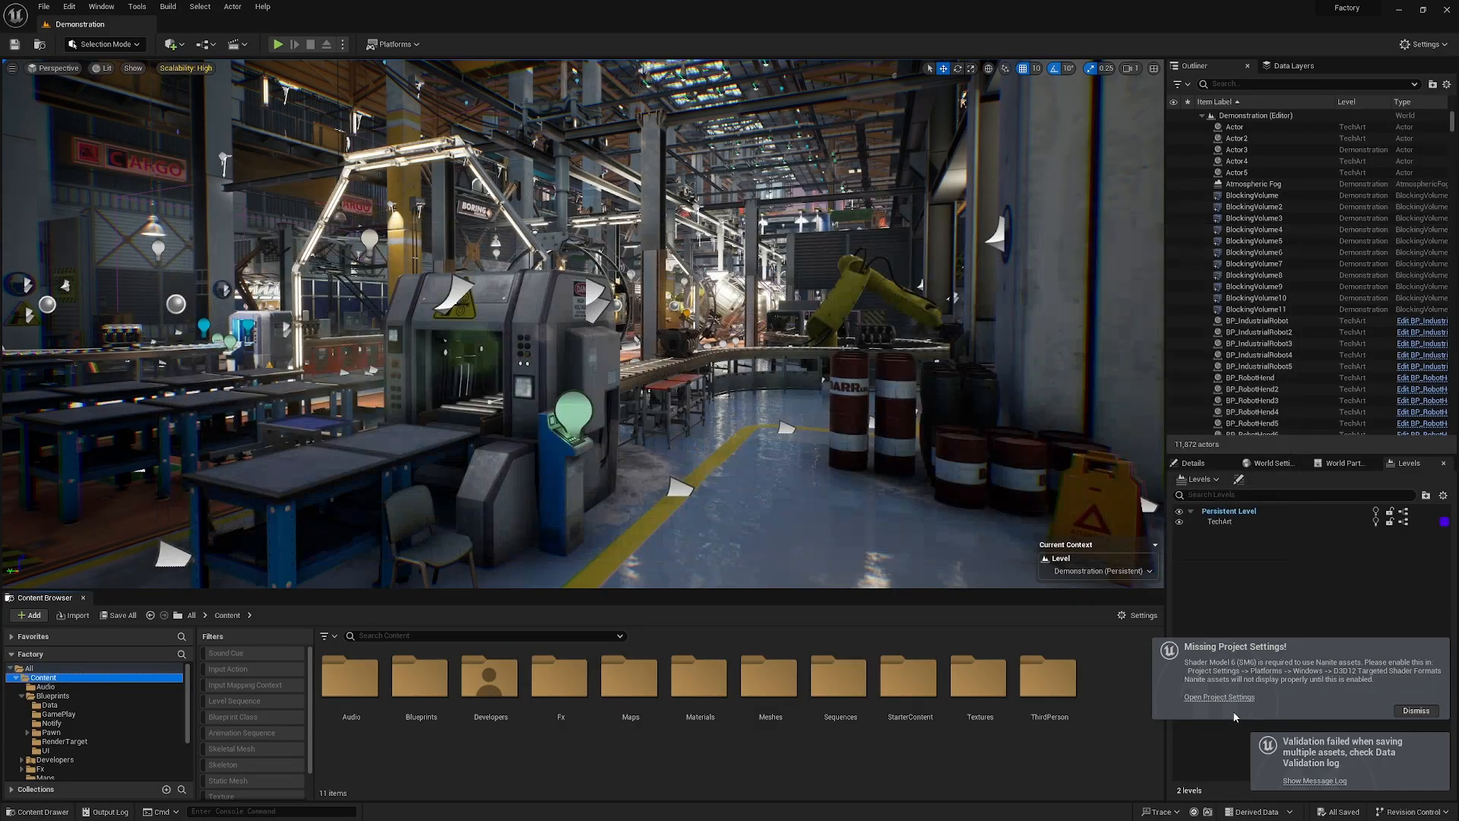
Close the project settings notice and the Levels window, and choose the Demonstration map from the Maps folder for World Partition conversion.
{"action": "left_click", "coordinate": [1413, 709]}
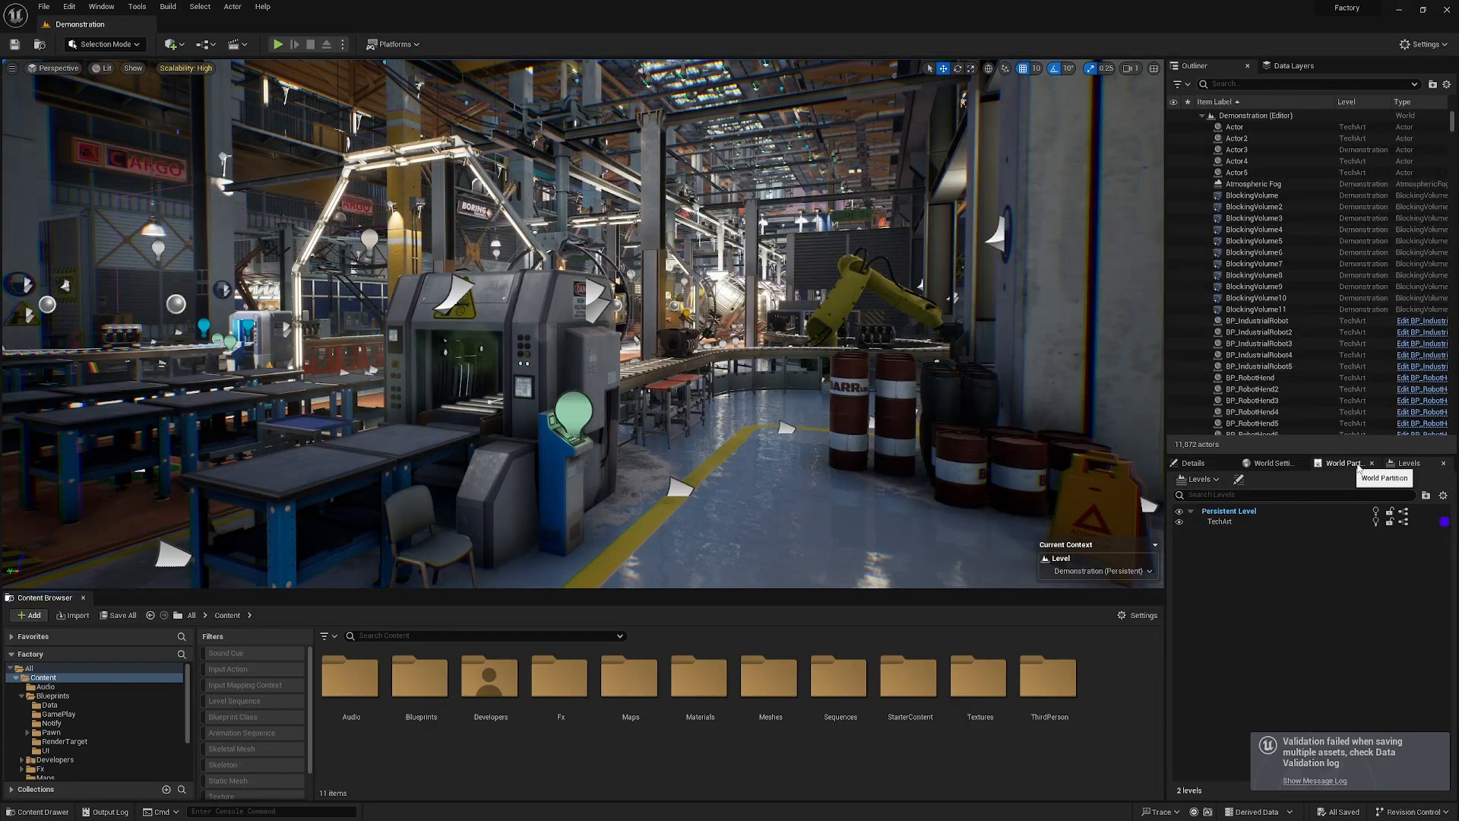
{"action": "left_click", "coordinate": [1443, 464]}
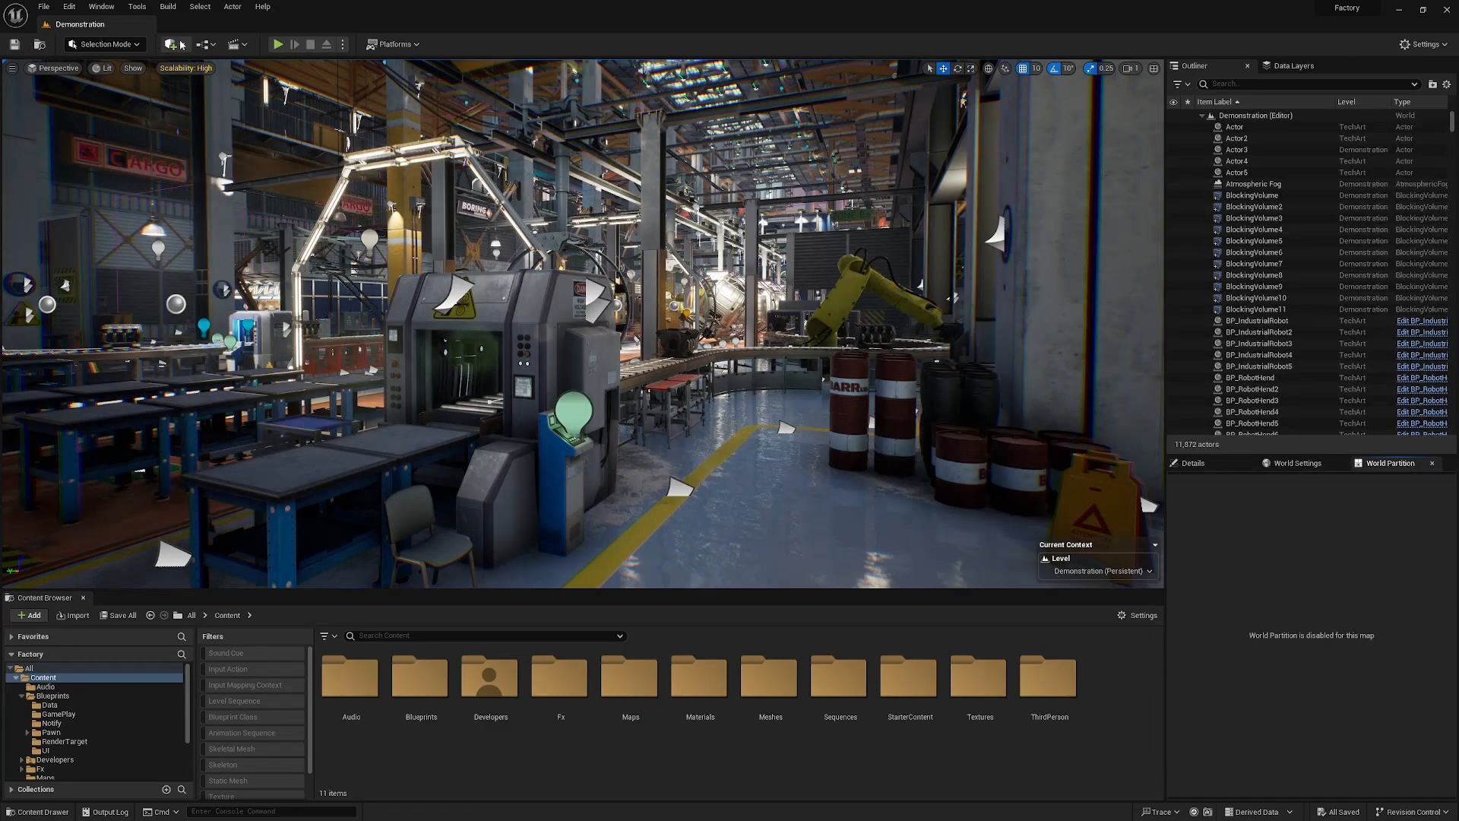
{"action": "left_click", "coordinate": [136, 7]}
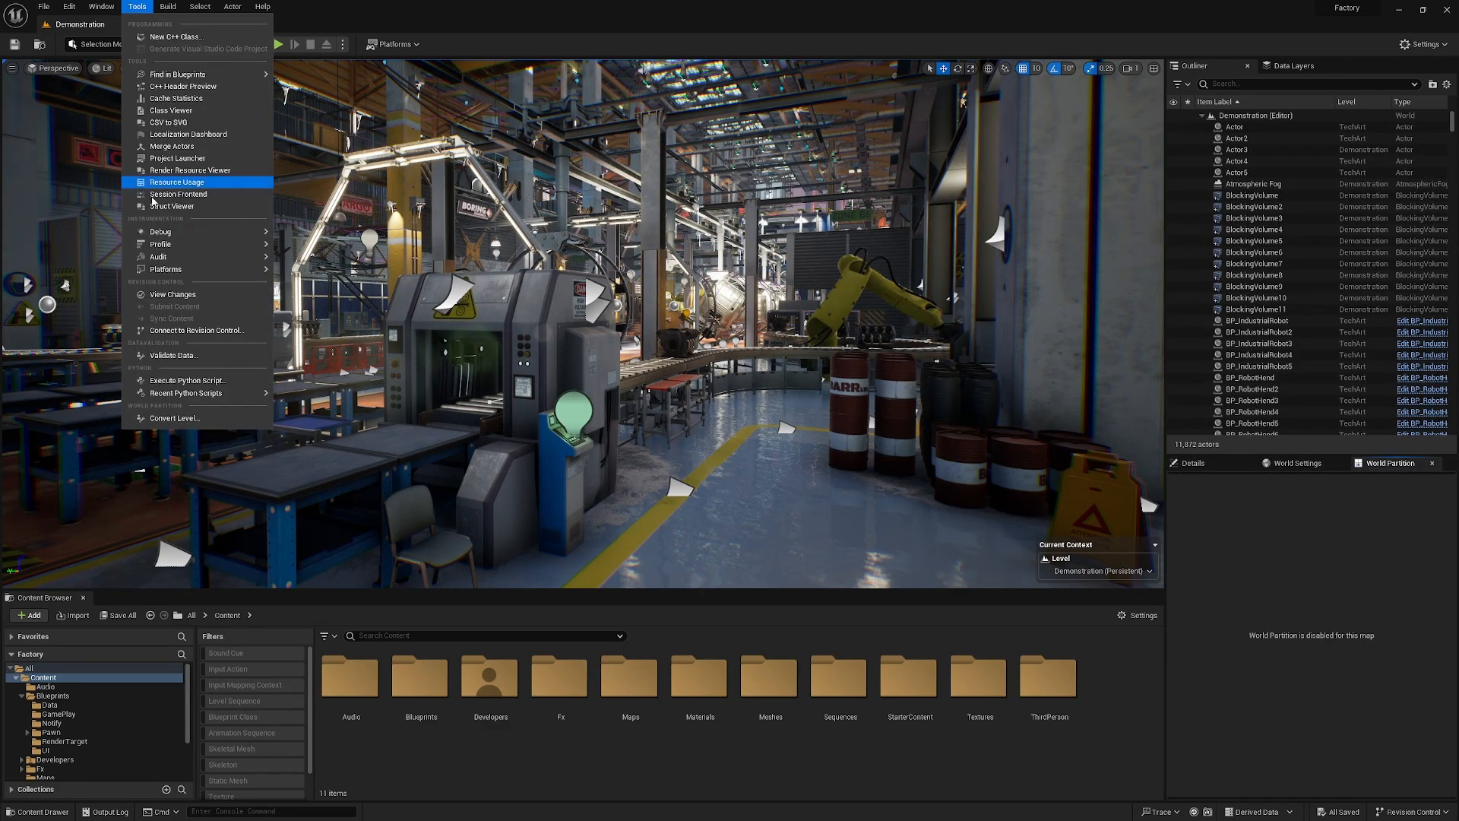
{"action": "left_click", "coordinate": [186, 417]}
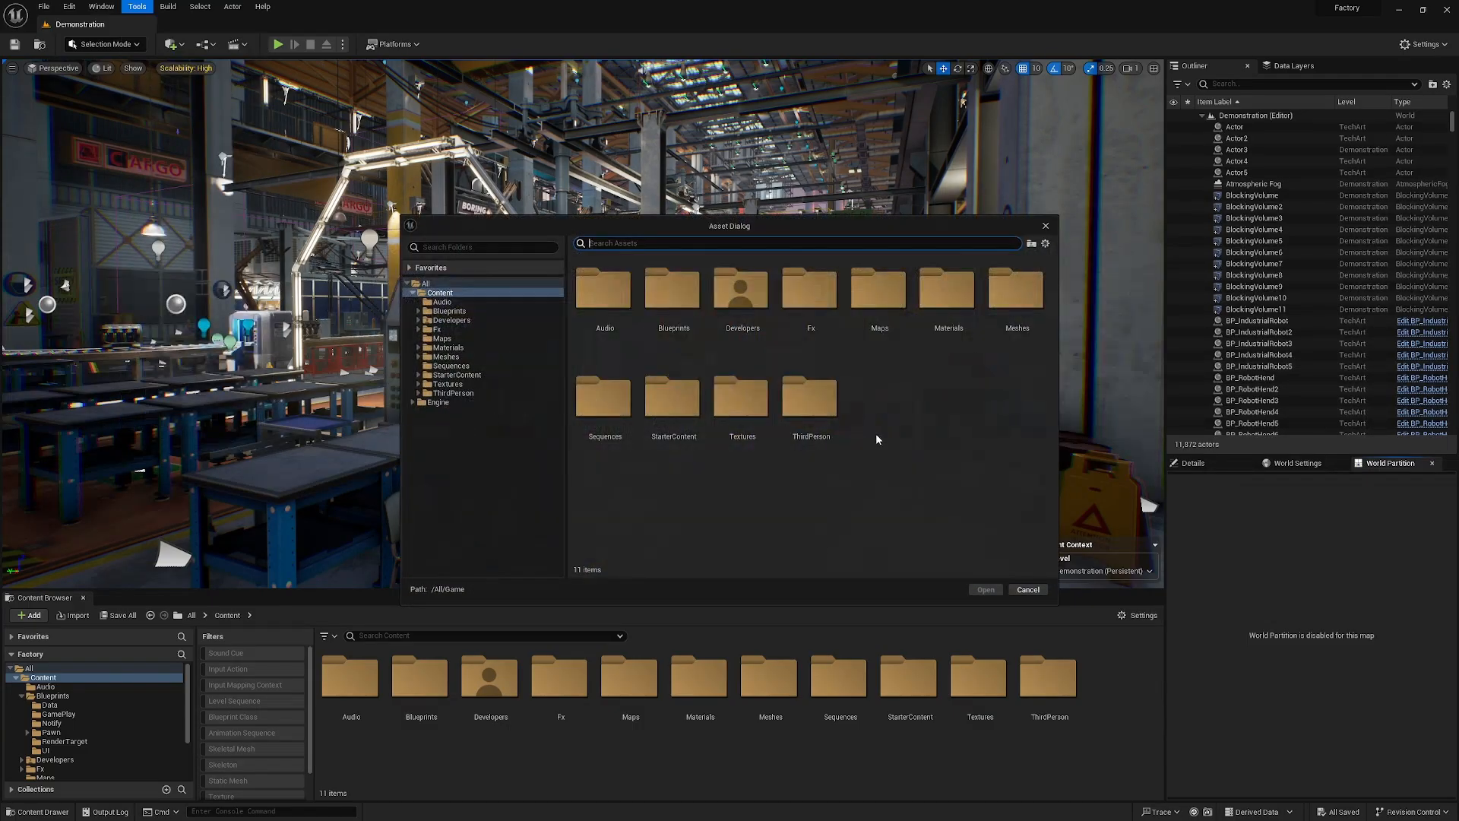
{"action": "double_click", "coordinate": [876, 308]}
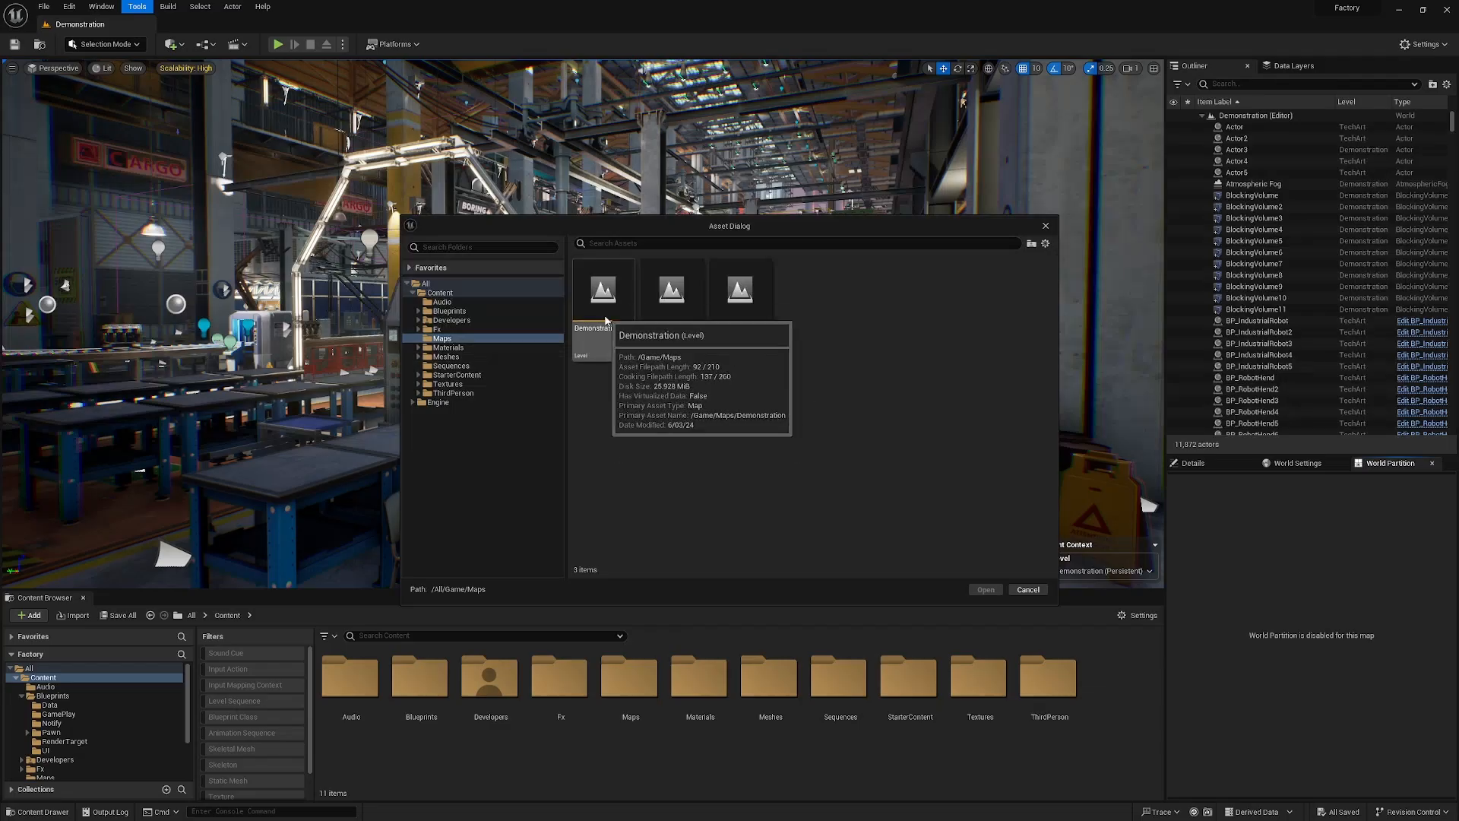
{"action": "left_click", "coordinate": [608, 342]}
{"action": "left_click", "coordinate": [981, 590]}
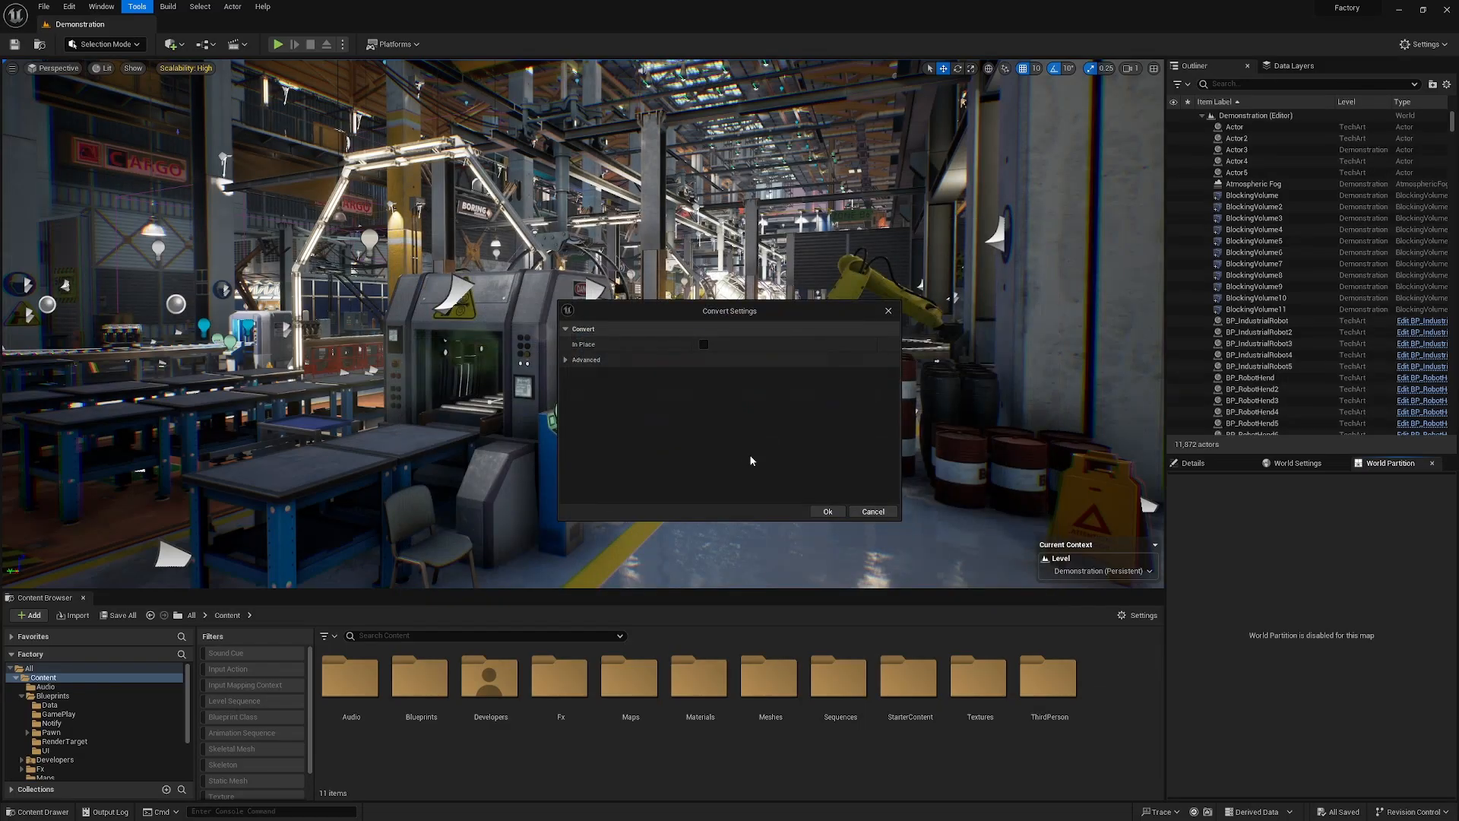
Convert the level in place, reviewing the advanced conversion options and leaving them at their defaults.
{"action": "left_click", "coordinate": [704, 346]}
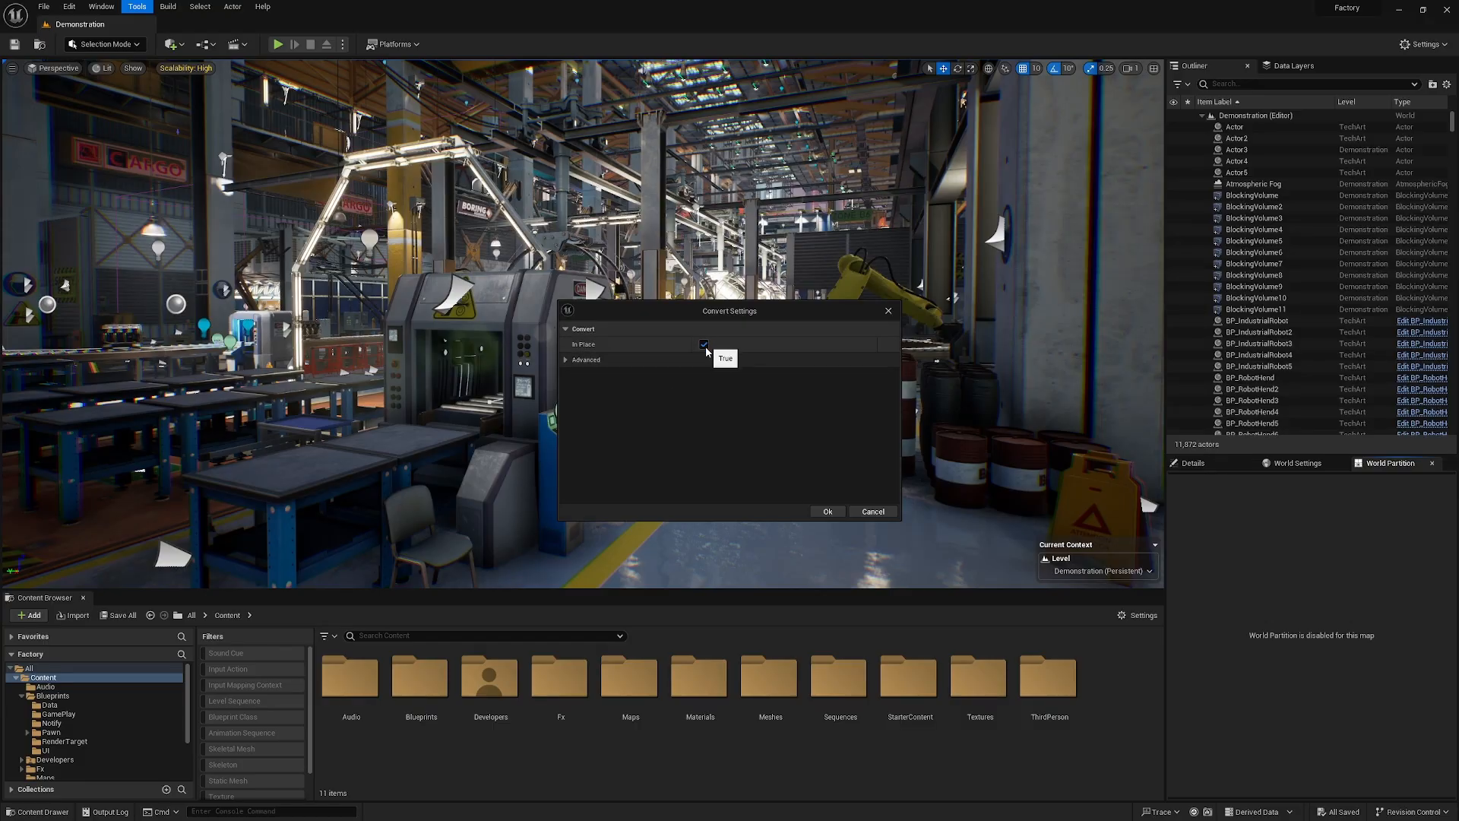
{"action": "left_click", "coordinate": [567, 360]}
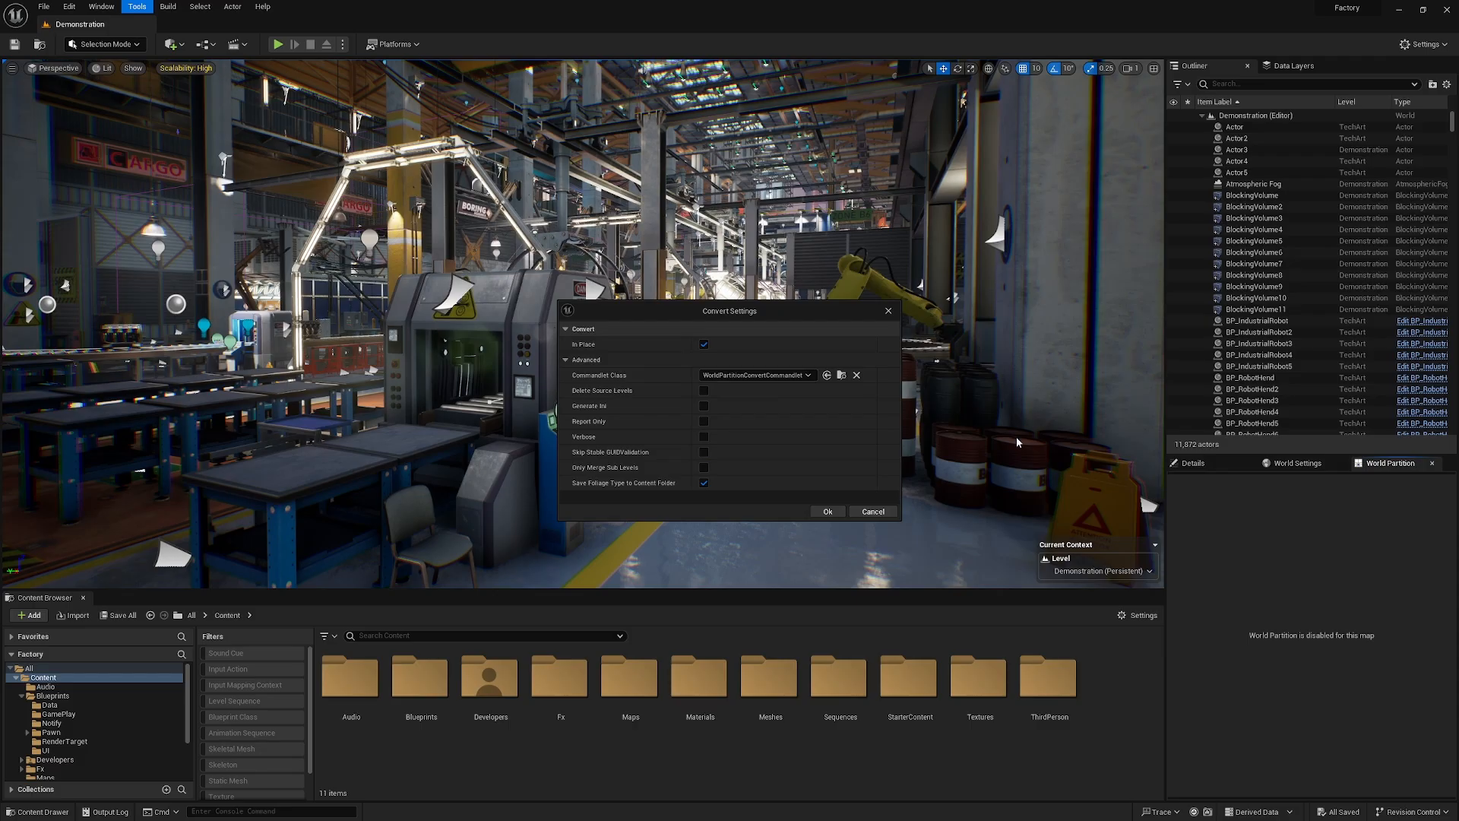
{"action": "left_click", "coordinate": [827, 512]}
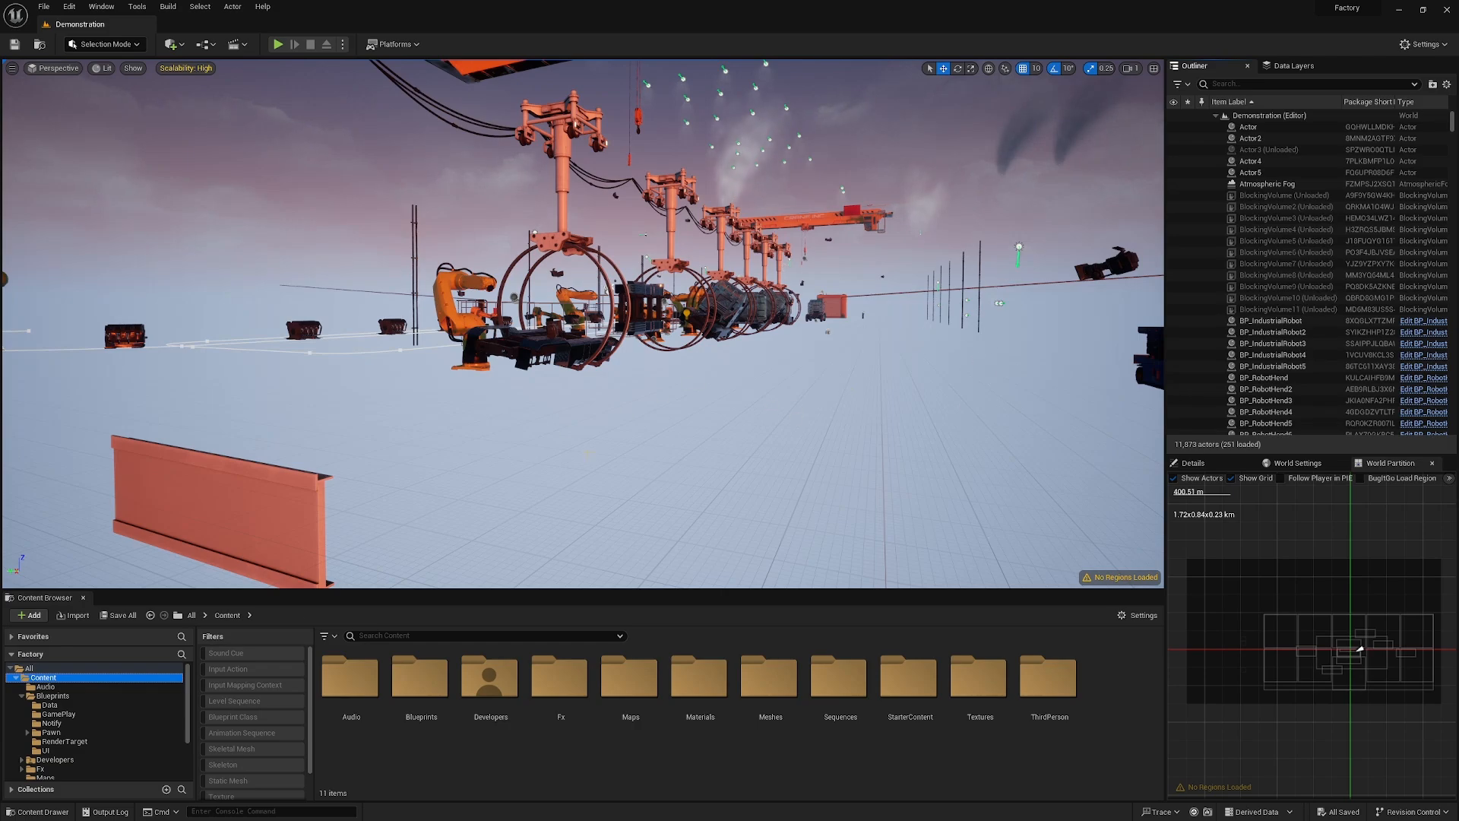
Check the available World Partition windows and bring up the Data Layers outliner for the converted level.
{"action": "right_click_drag", "start_coordinate": [562, 440], "coordinate": [507, 403]}
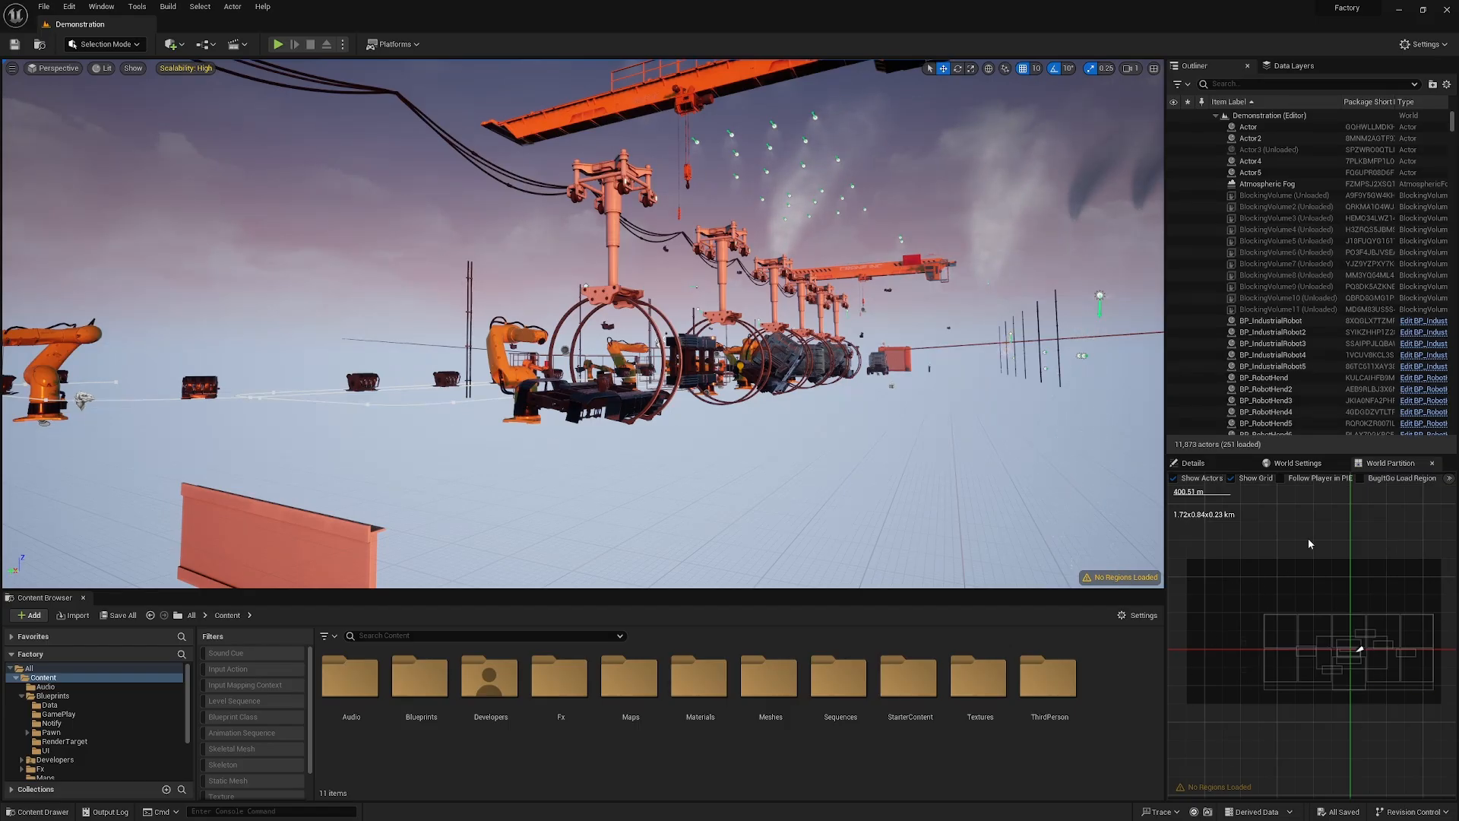
{"action": "left_click", "coordinate": [103, 8]}
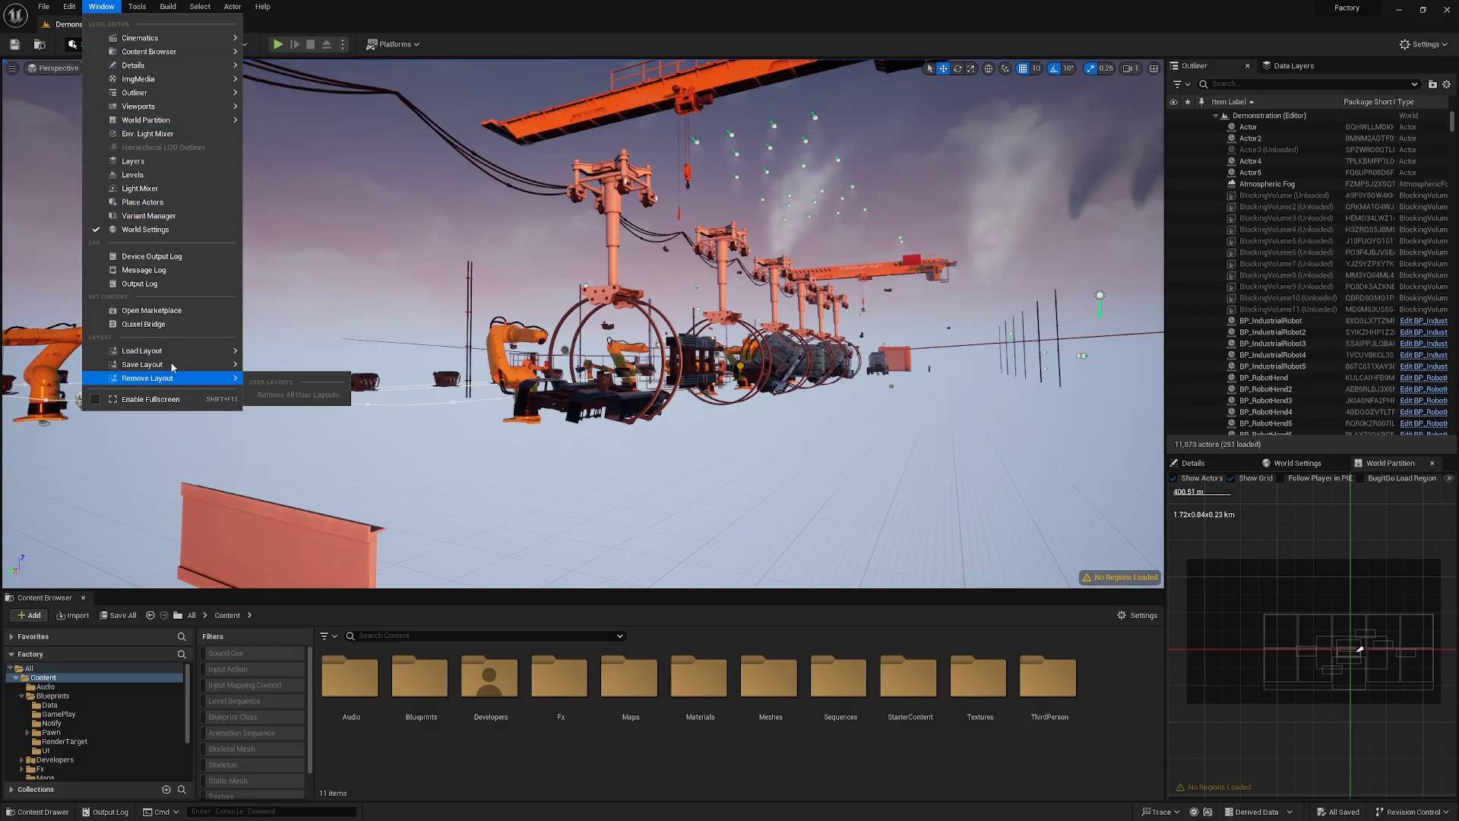
{"action": "mouse_move", "coordinate": [152, 120]}
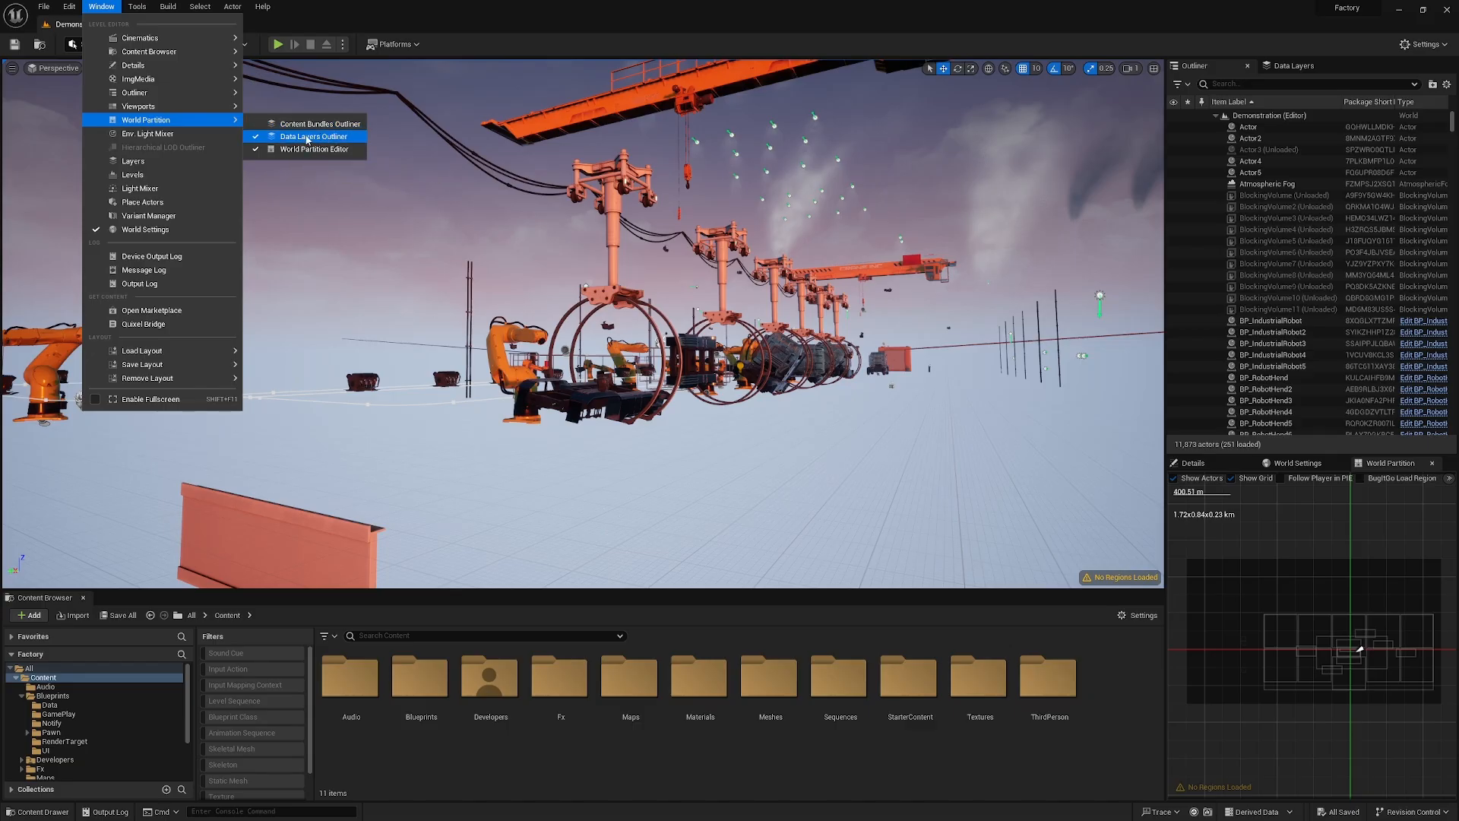
{"action": "left_click", "coordinate": [1307, 67]}
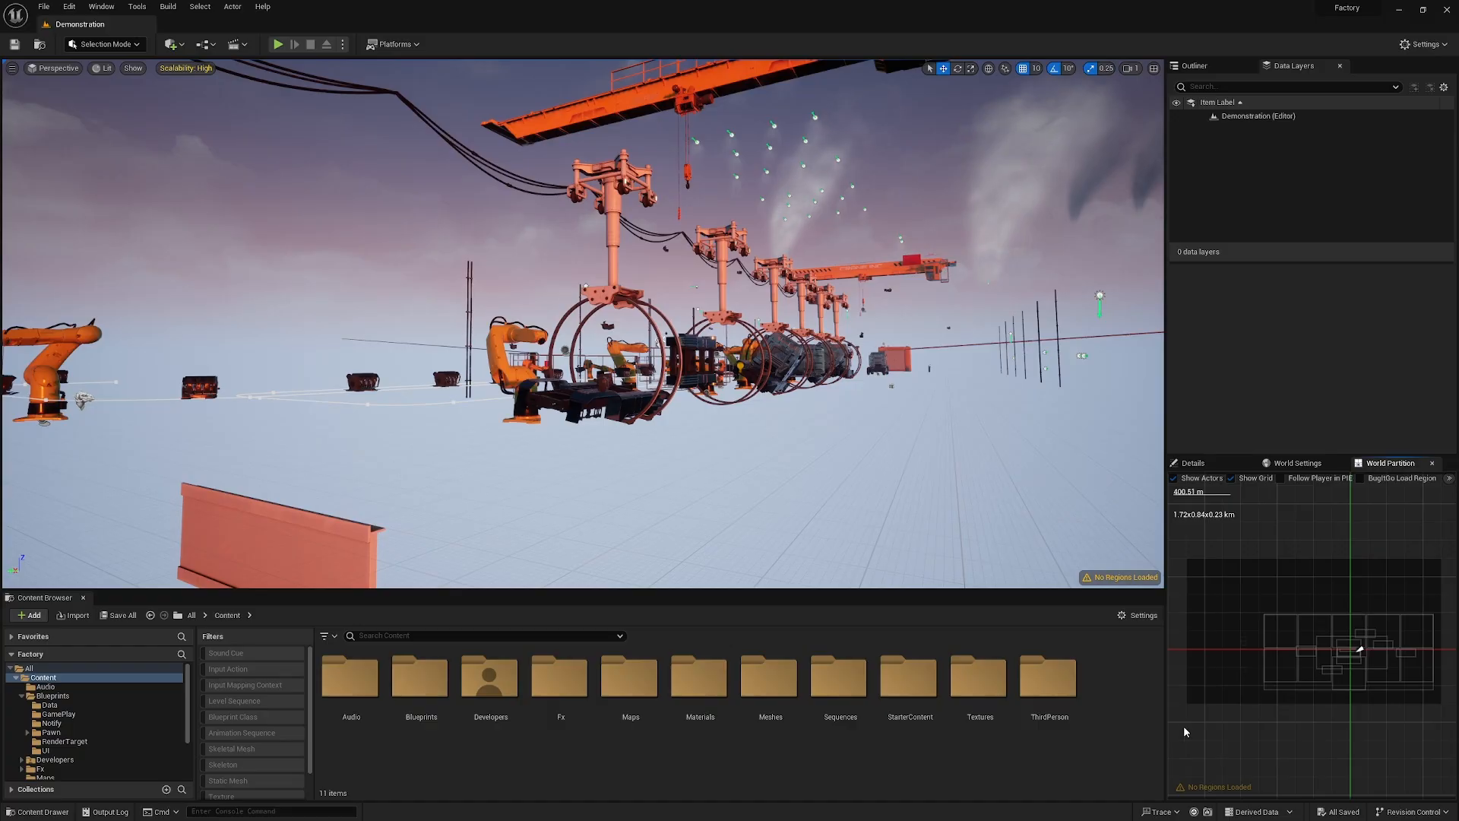
Select the entire map area in the World Partition editor and load the region from that selection.
{"action": "left_click_drag", "start_coordinate": [1183, 725], "coordinate": [1451, 542]}
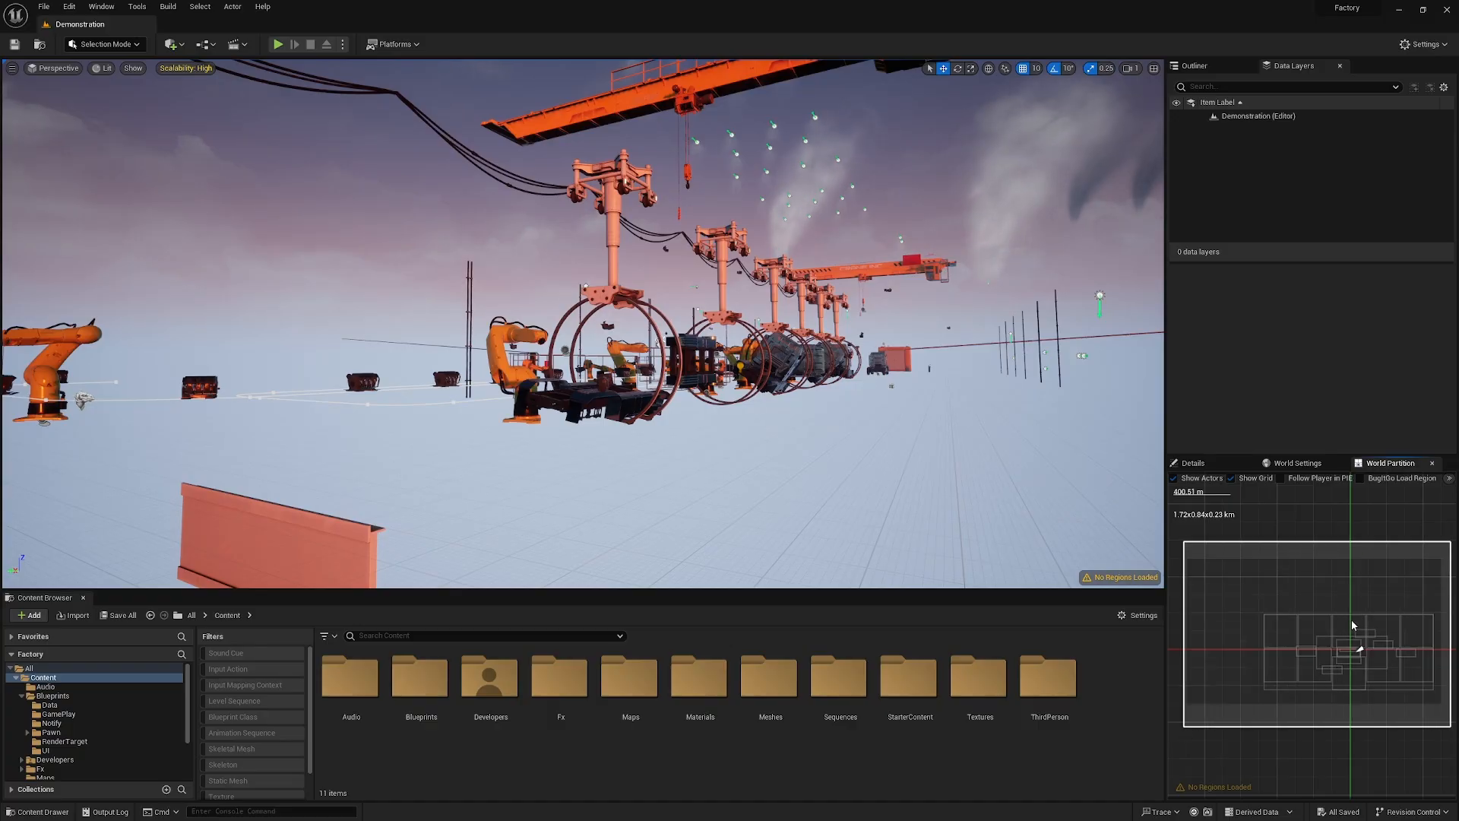
{"action": "right_click", "coordinate": [1297, 612]}
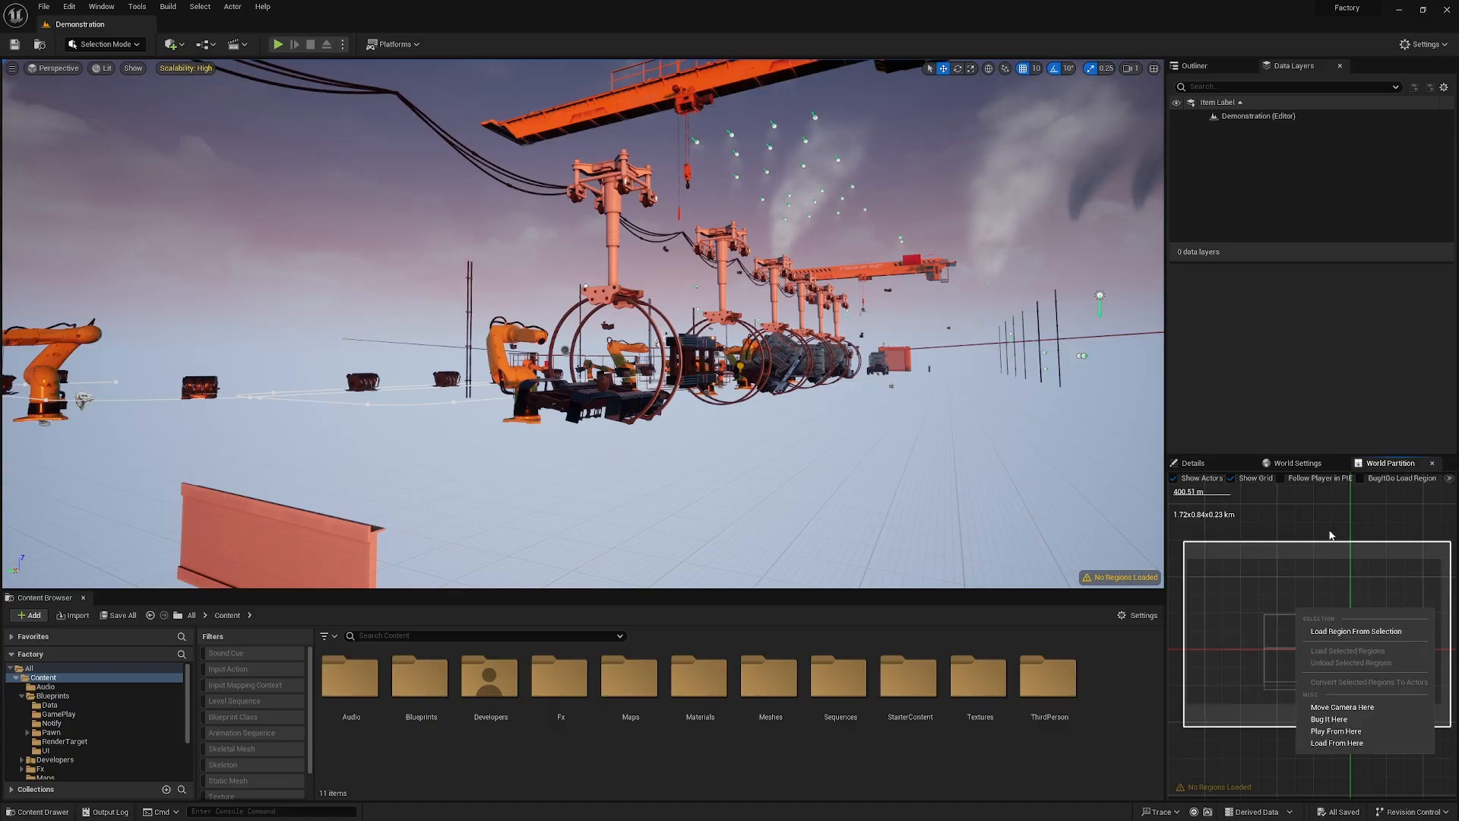
{"action": "left_click", "coordinate": [1376, 633]}
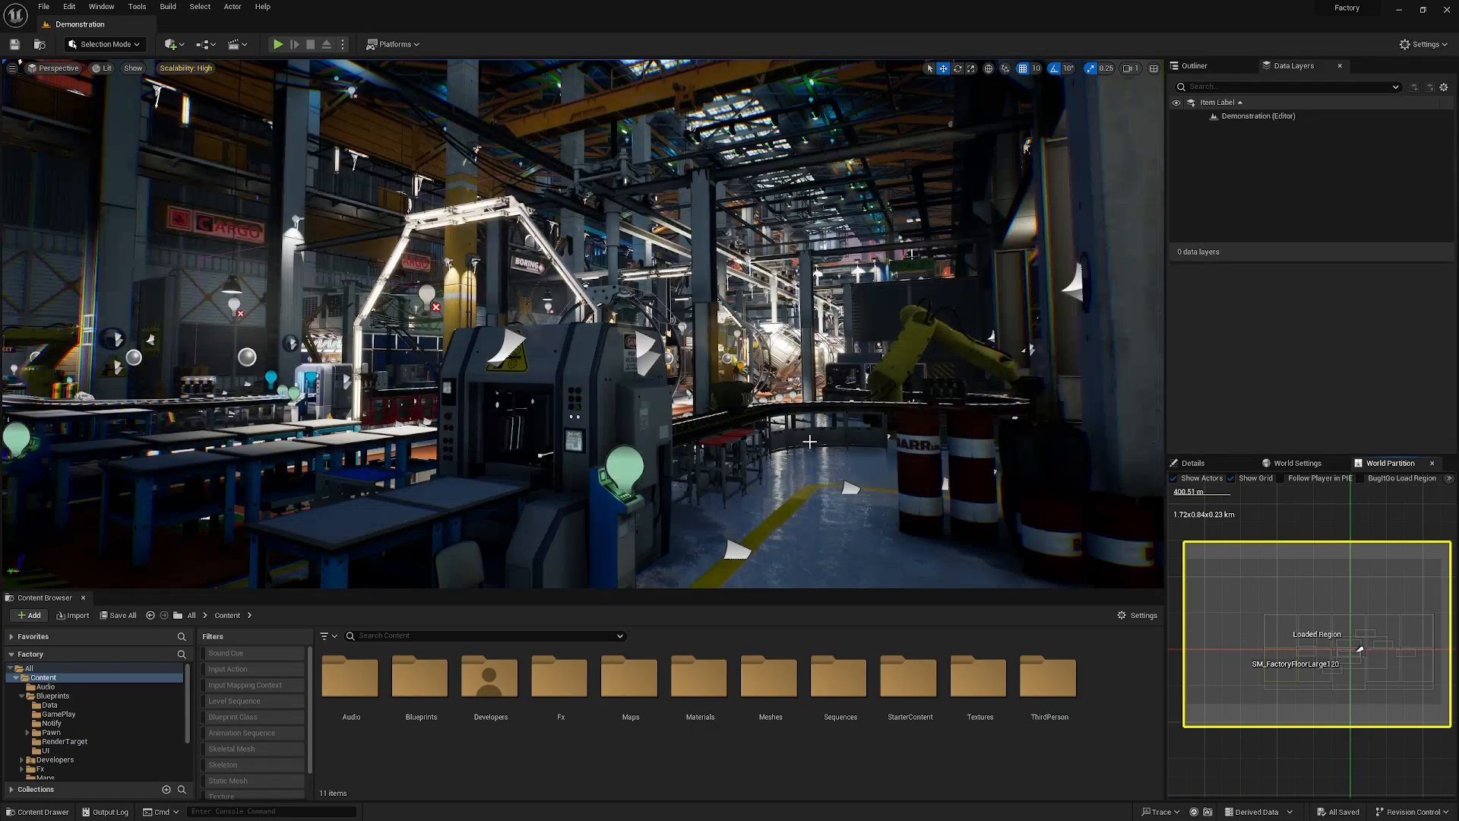
{"action": "right_click_drag", "start_coordinate": [807, 437], "coordinate": [760, 395]}
{"action": "key", "text": "e"}
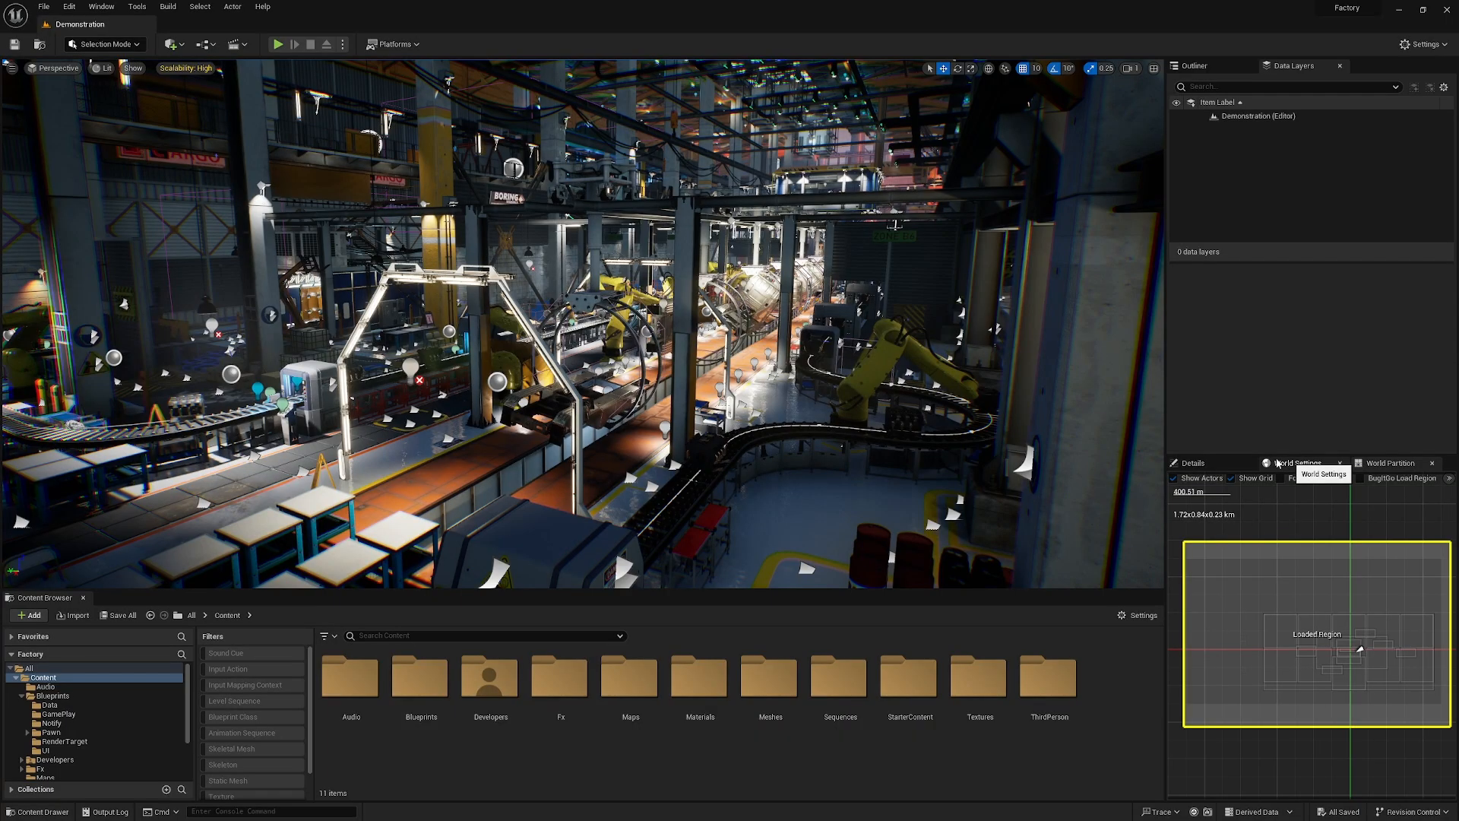
Show the World Settings and expand the first runtime grid's properties under World Partition Setup.
{"action": "left_click", "coordinate": [1330, 463]}
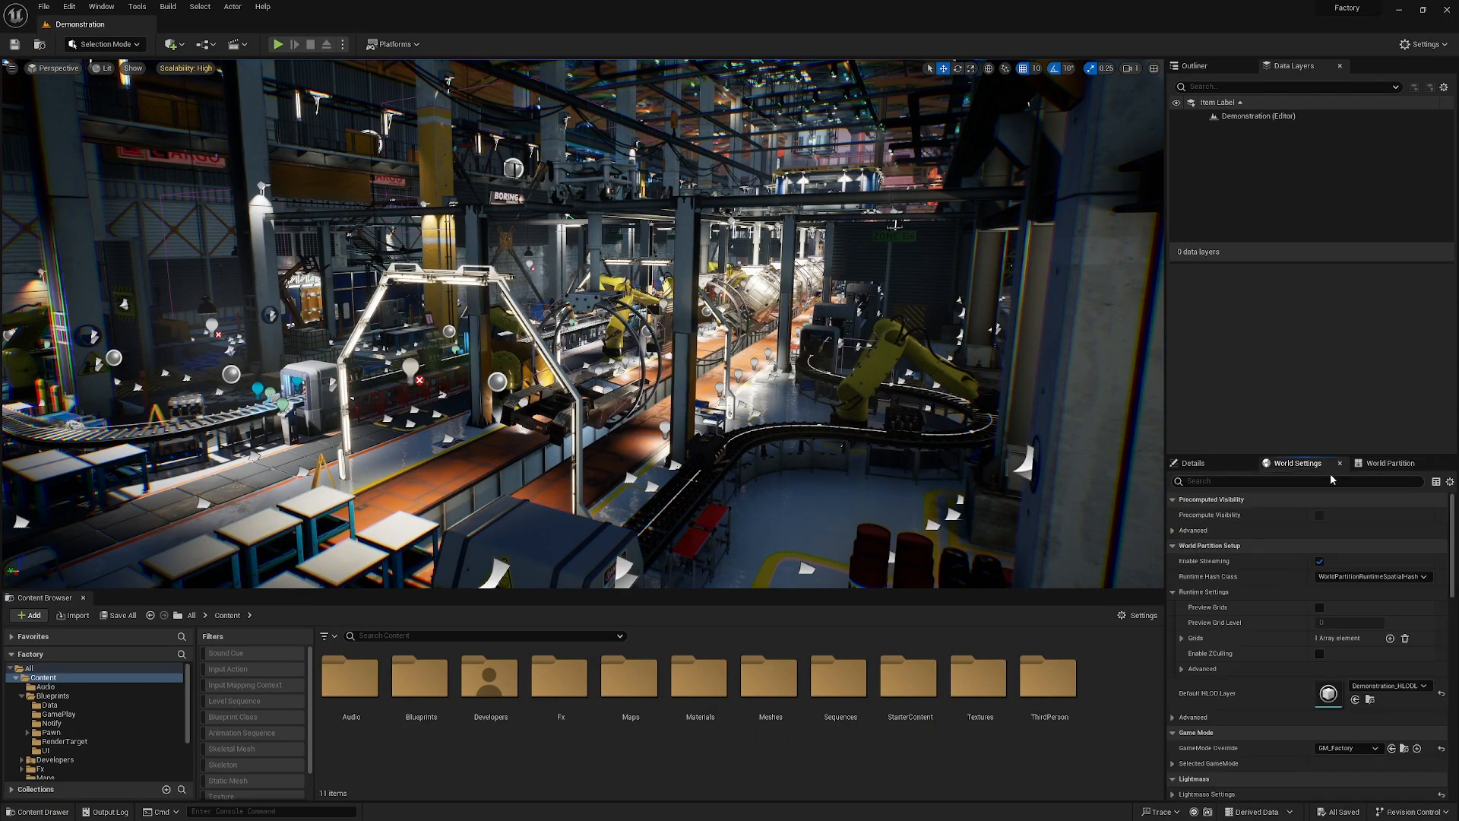
{"action": "left_click", "coordinate": [101, 7]}
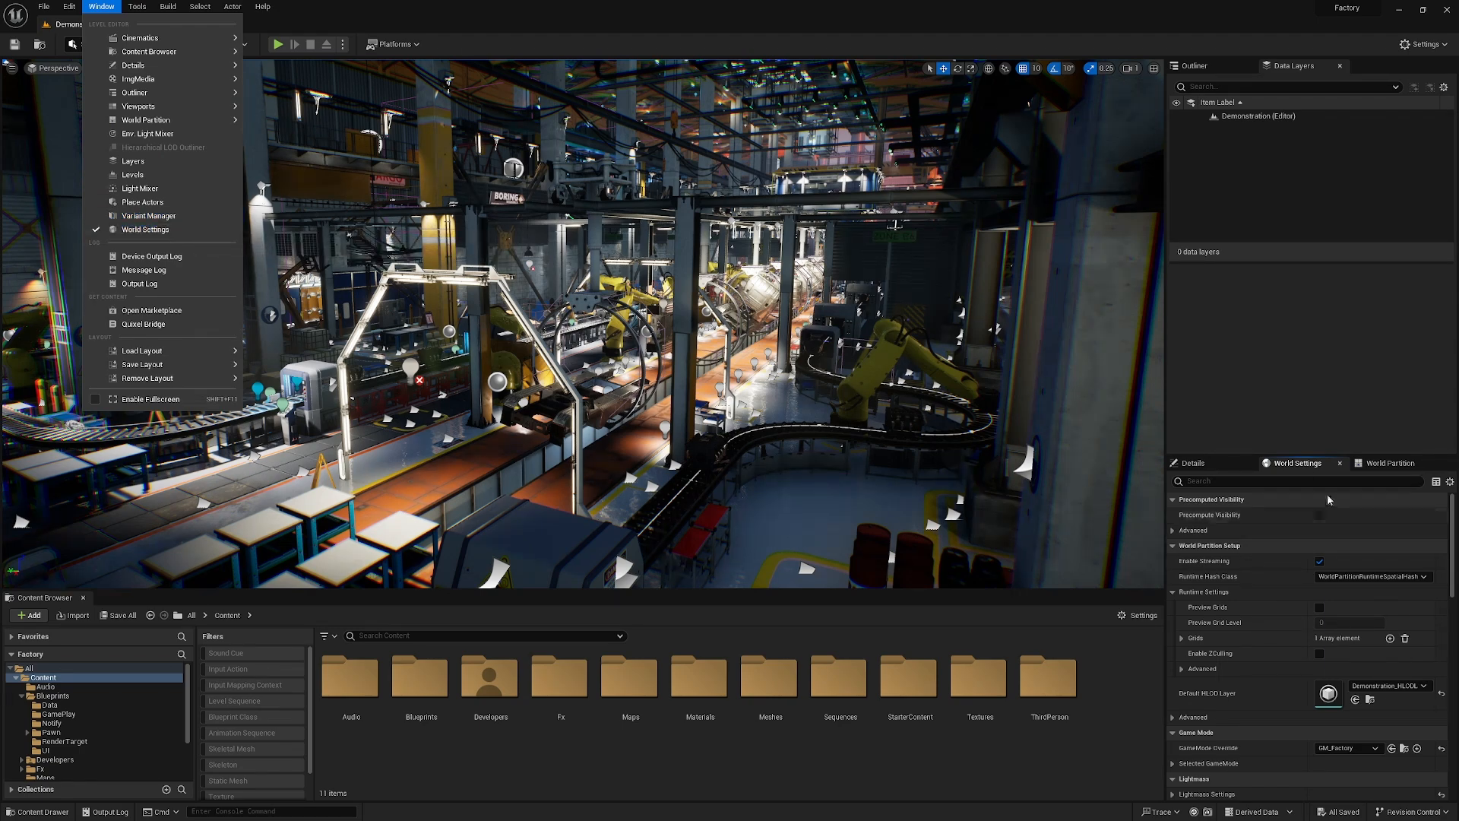
{"action": "left_click", "coordinate": [1294, 464]}
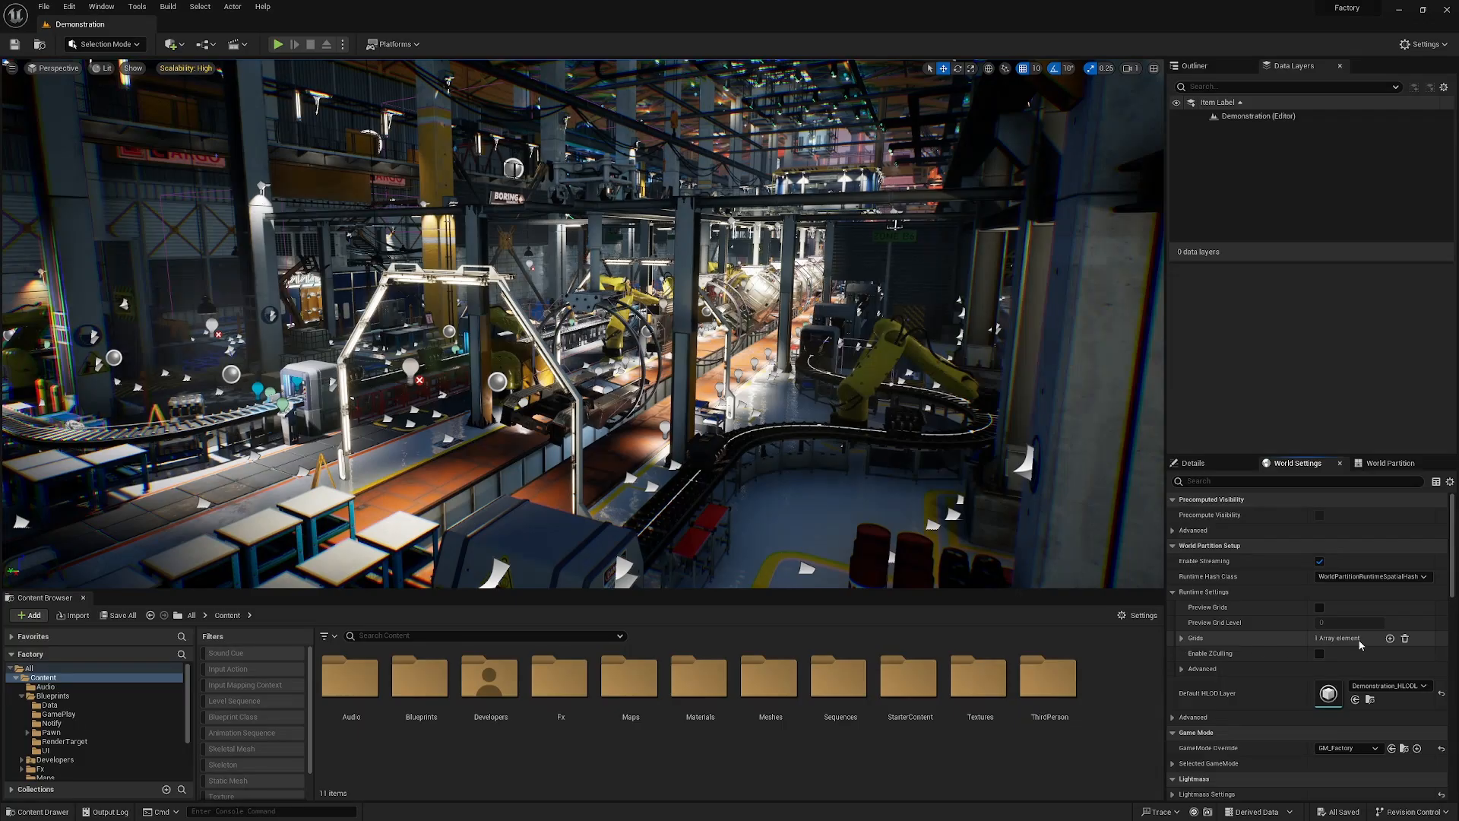
{"action": "left_click", "coordinate": [1181, 638]}
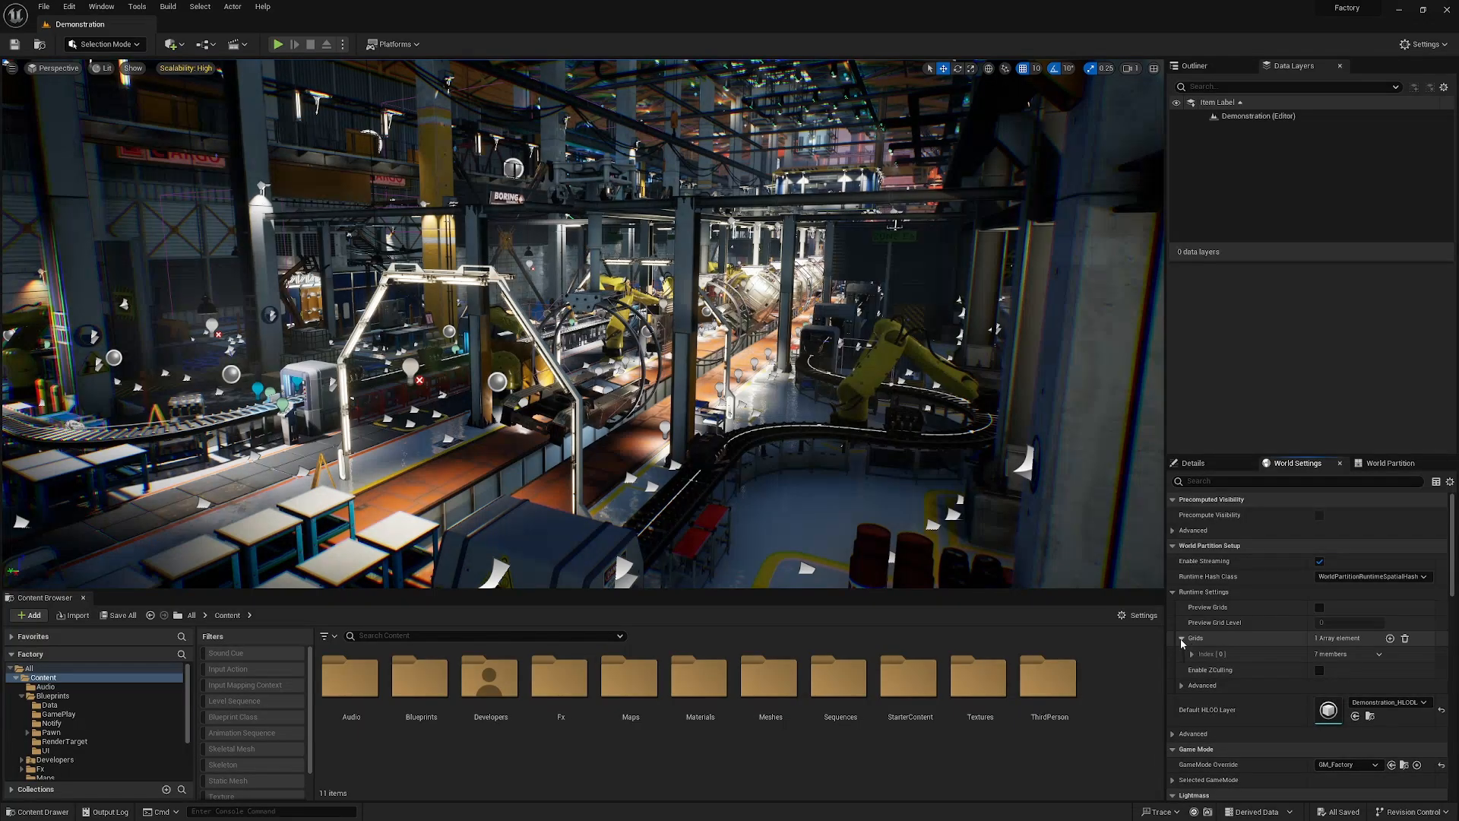
{"action": "left_click", "coordinate": [1191, 654]}
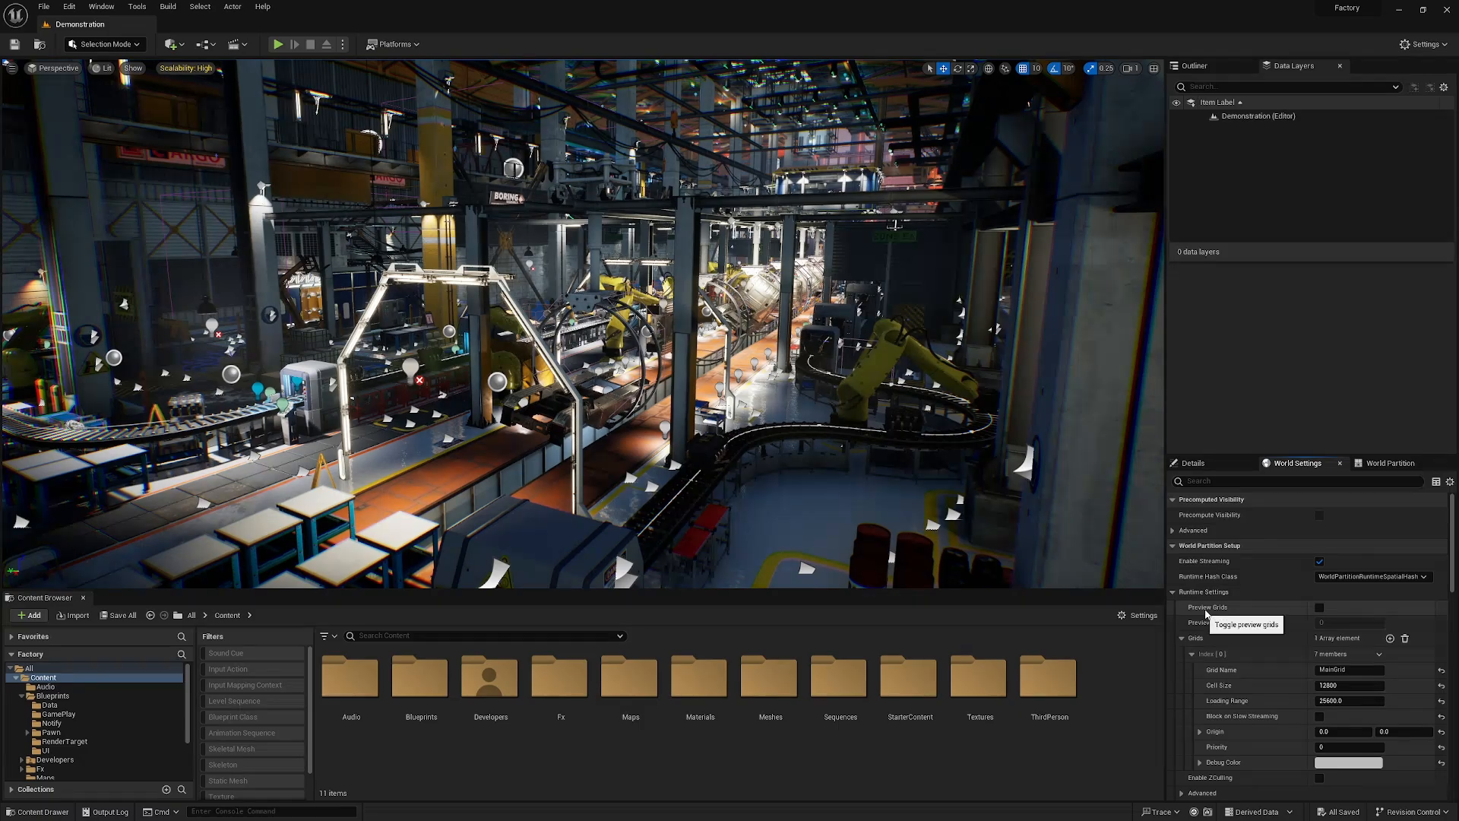
With grid preview enabled, set the MainGrid cell size to 1664 and its loading range to 98404.359375.
{"action": "left_click", "coordinate": [1320, 609]}
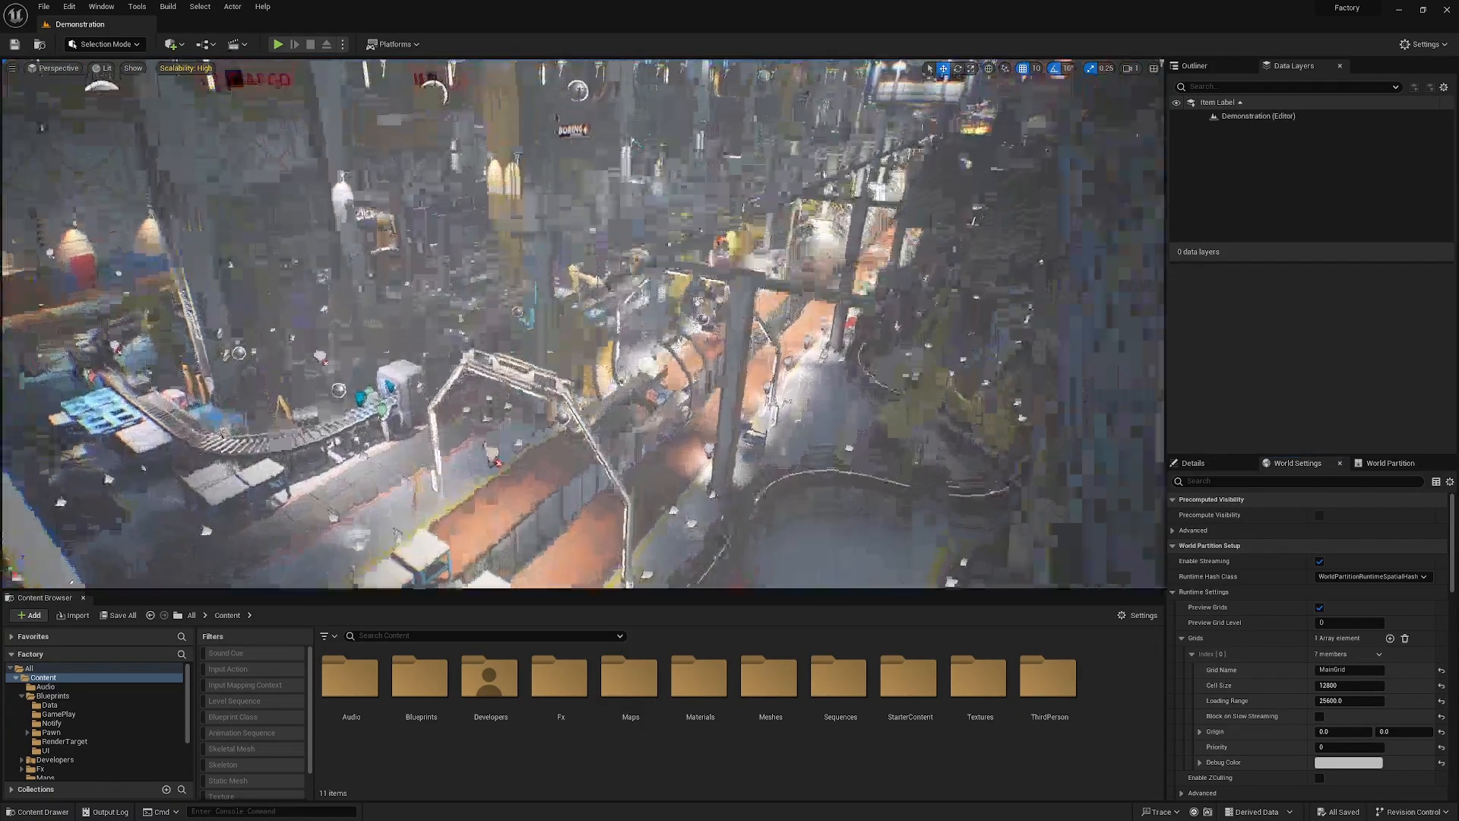
{"action": "scroll", "coordinate": [583, 324], "scroll_direction": "up", "scroll_amount": 3}
{"action": "right_click_drag", "start_coordinate": [582, 323], "coordinate": [631, 297]}
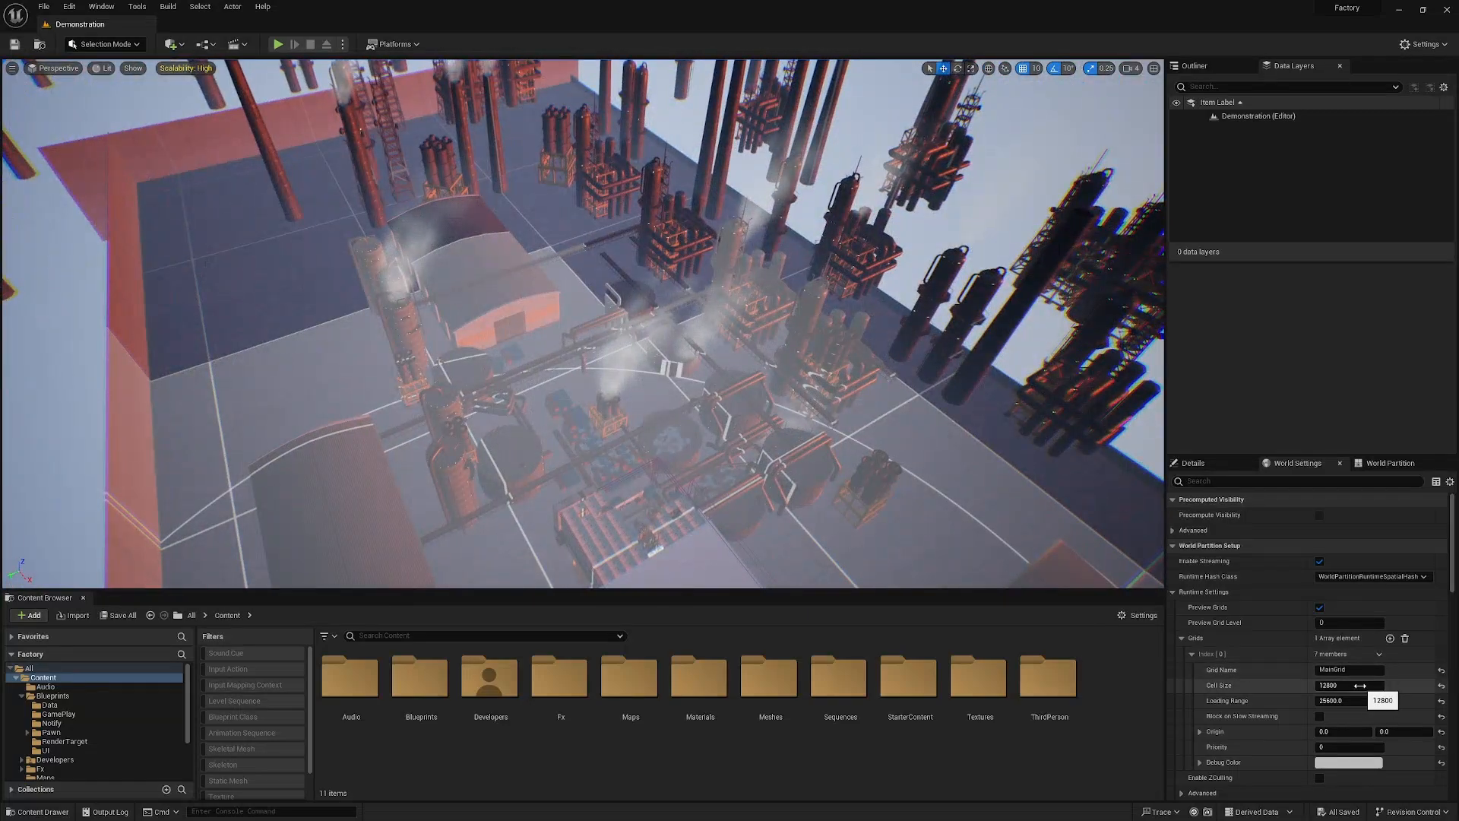
{"action": "left_click_drag", "start_coordinate": [1349, 684], "coordinate": [1322, 684]}
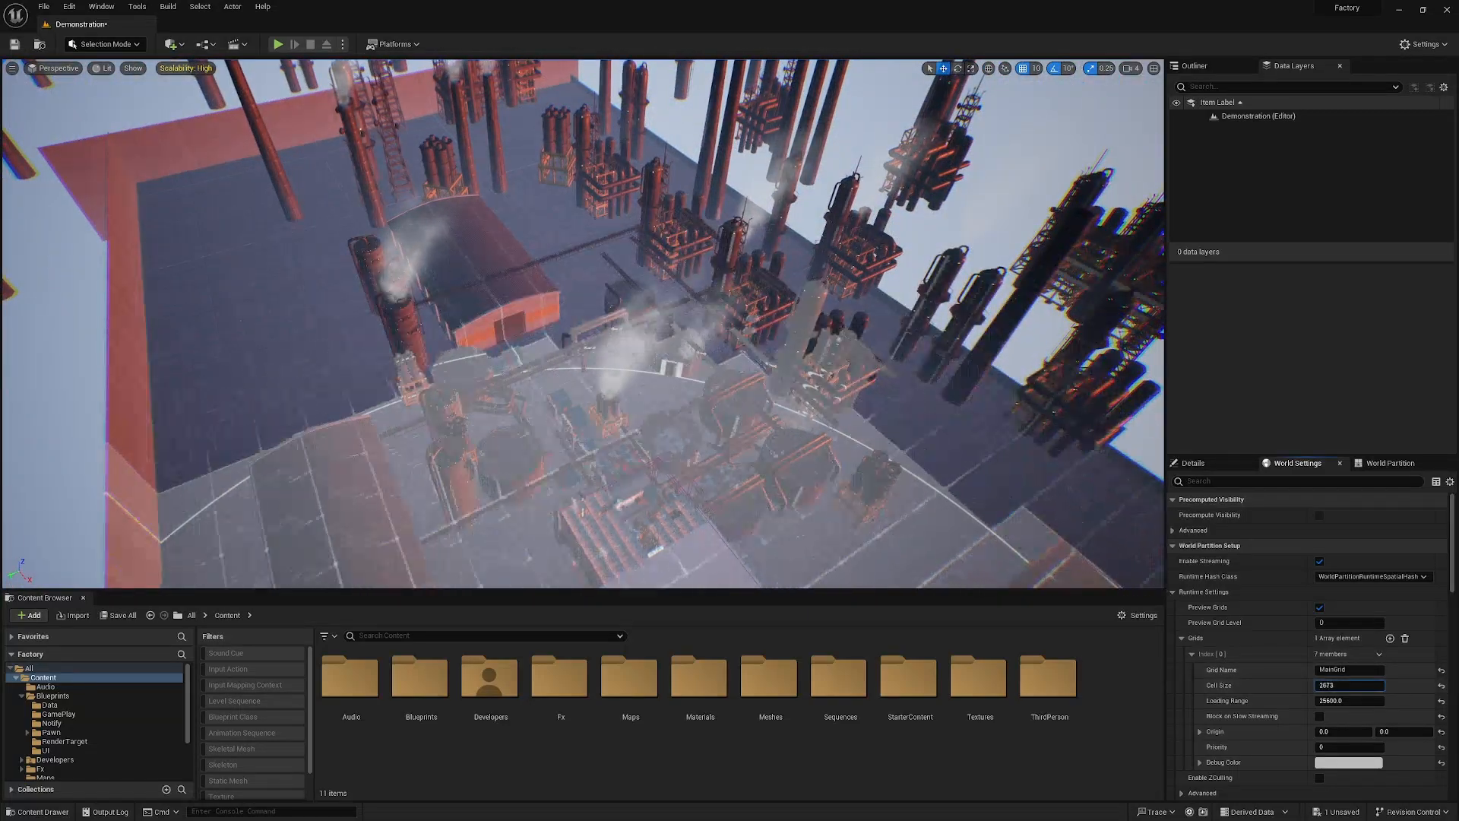
{"action": "right_click_drag", "start_coordinate": [623, 304], "coordinate": [649, 338]}
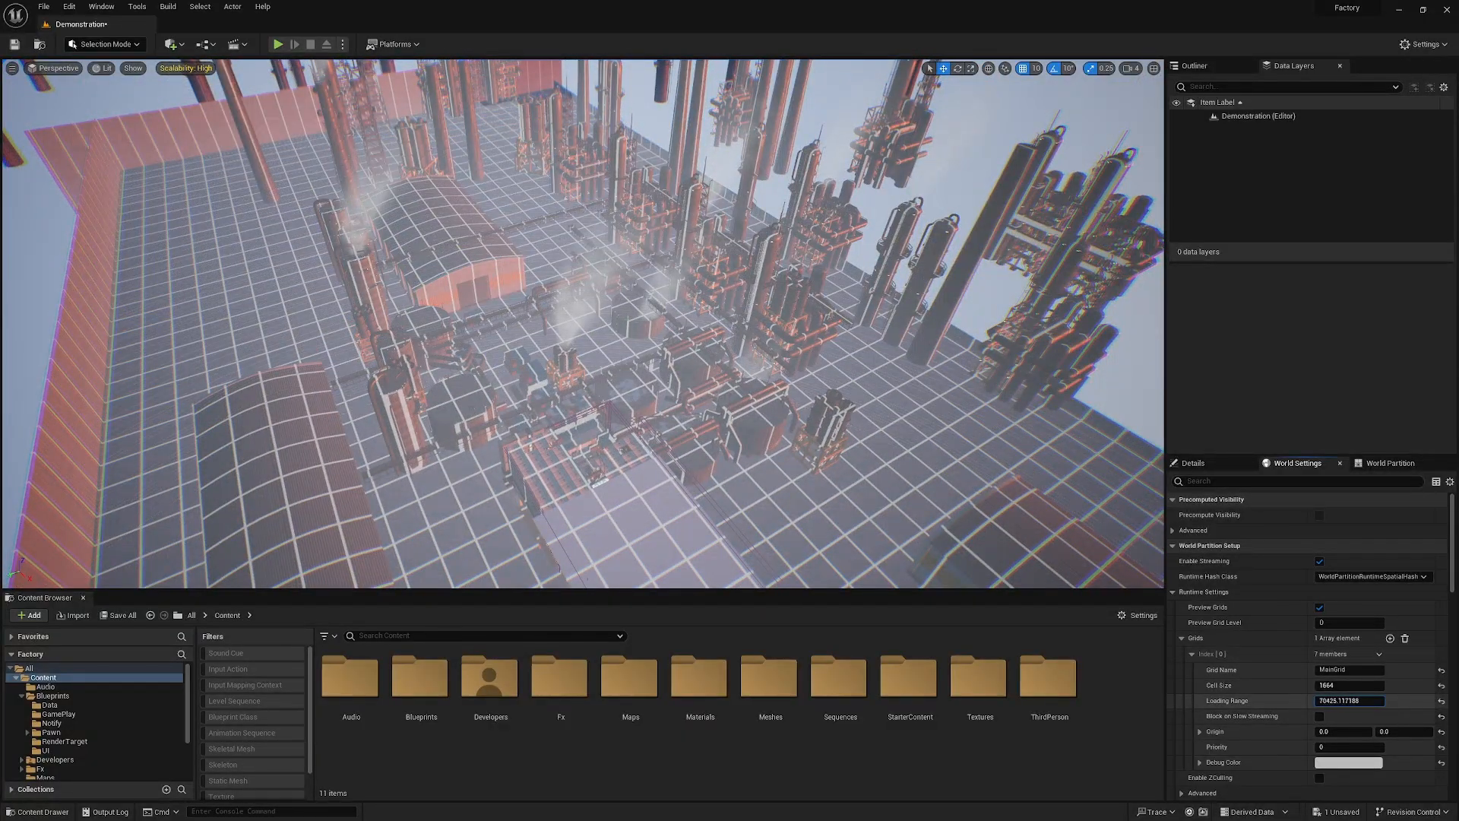
{"action": "right_click_drag", "start_coordinate": [653, 327], "coordinate": [958, 403]}
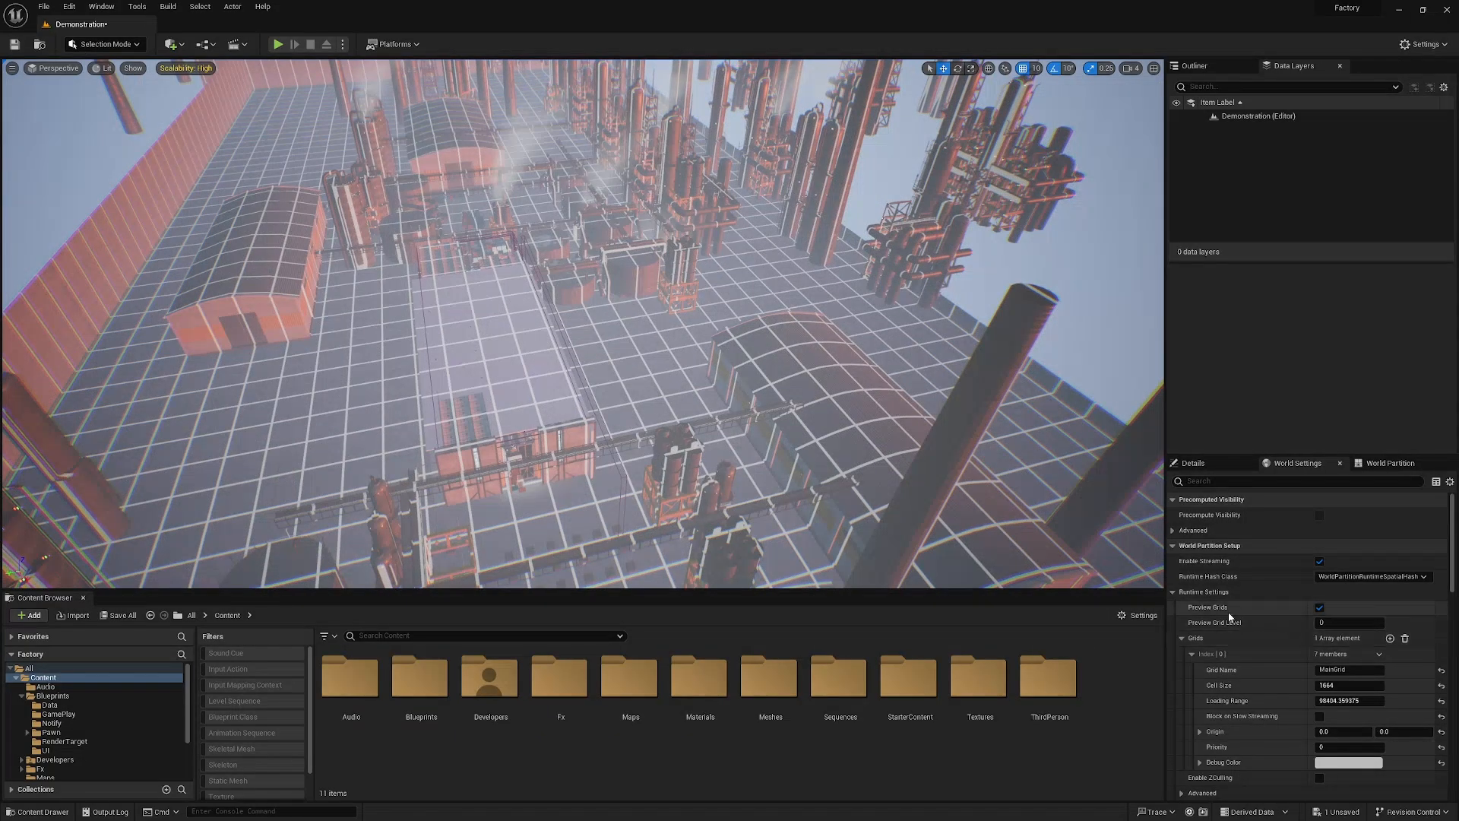
{"action": "mouse_move", "coordinate": [1063, 487]}
{"action": "right_mouse_down"}
{"action": "mouse_move", "coordinate": [1068, 402]}
{"action": "mouse_move", "coordinate": [1064, 464]}
{"action": "right_mouse_up"}
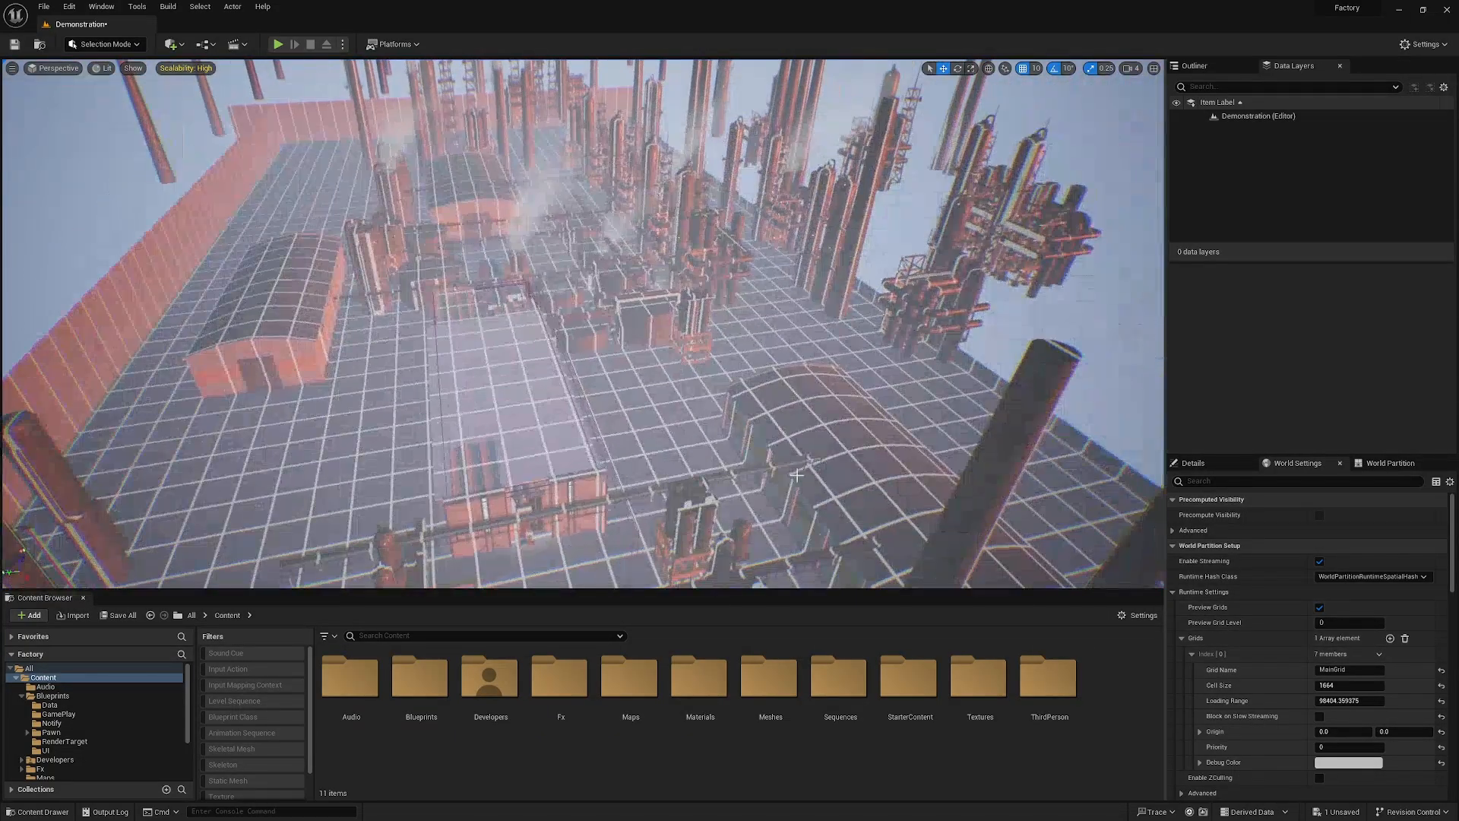
Turn off the grid preview and fly the view back inside the factory hall.
{"action": "left_click", "coordinate": [1320, 608]}
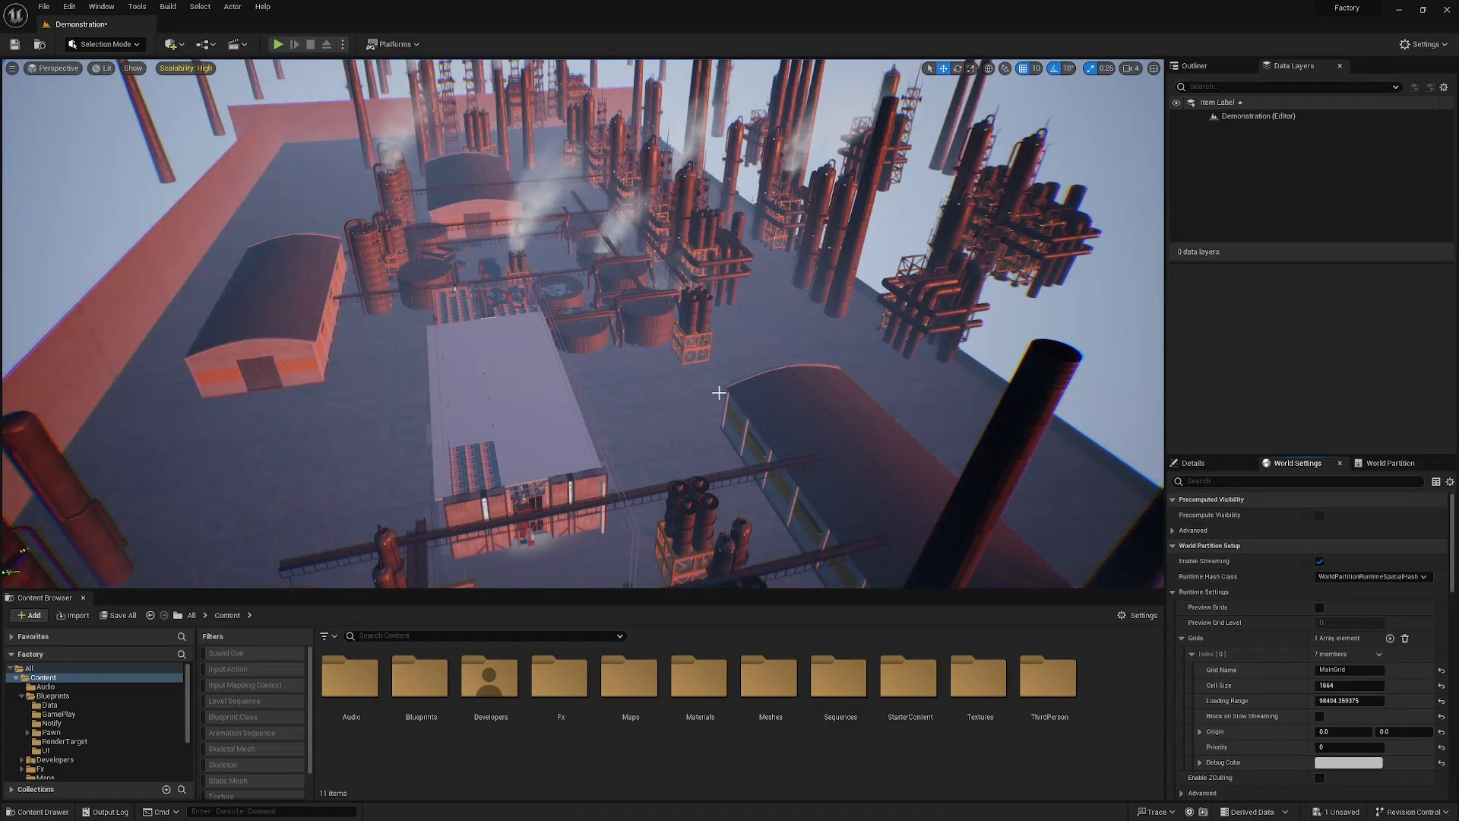
{"action": "right_click_drag", "start_coordinate": [684, 342], "coordinate": [638, 320]}
{"action": "scroll", "coordinate": [516, 297], "scroll_direction": "down", "scroll_amount": 3}
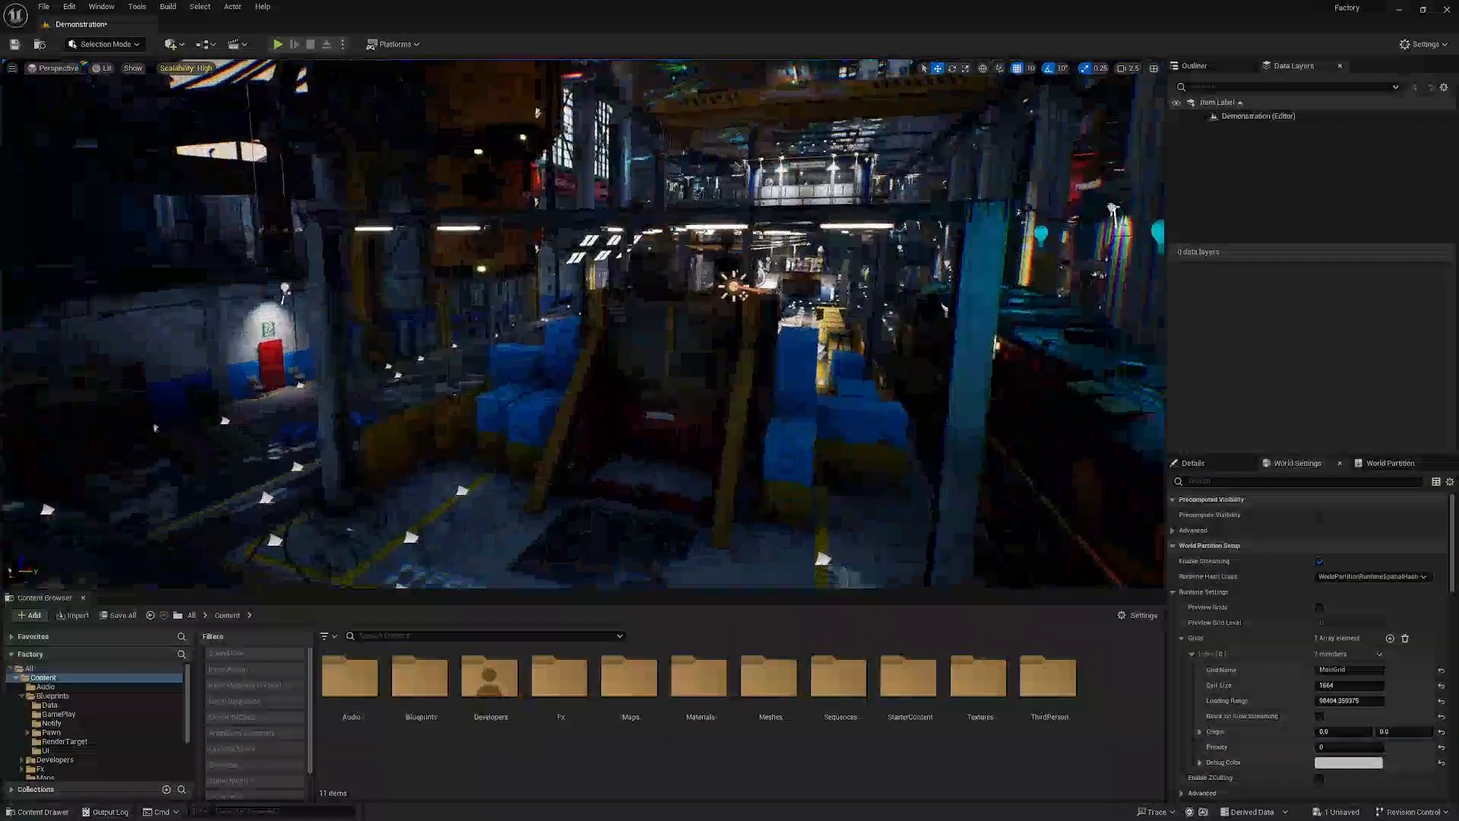
{"action": "right_click_drag", "start_coordinate": [638, 319], "coordinate": [713, 398]}
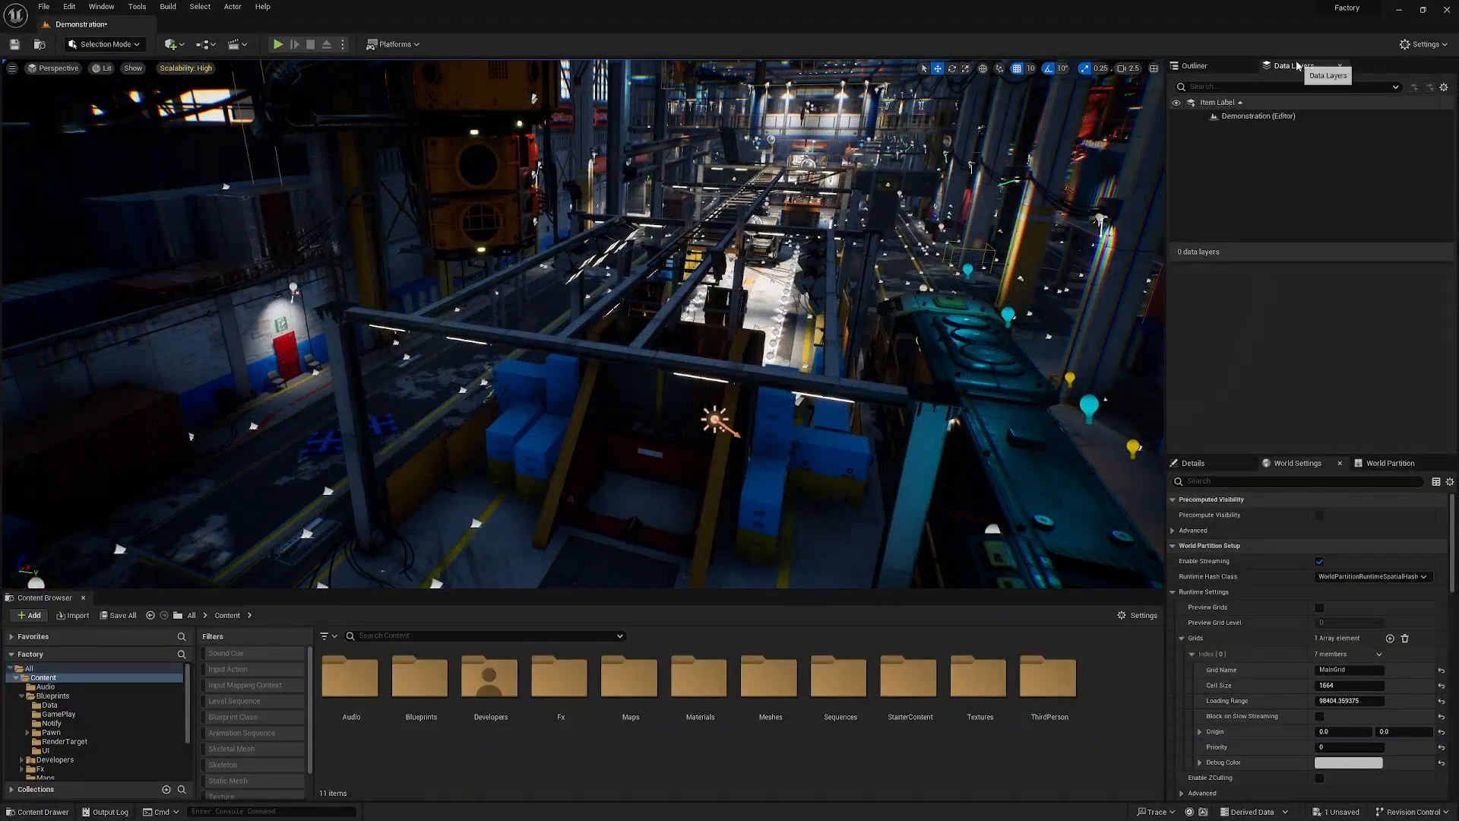
Create a new private data layer in the Demonstration level.
{"action": "left_click", "coordinate": [1258, 117]}
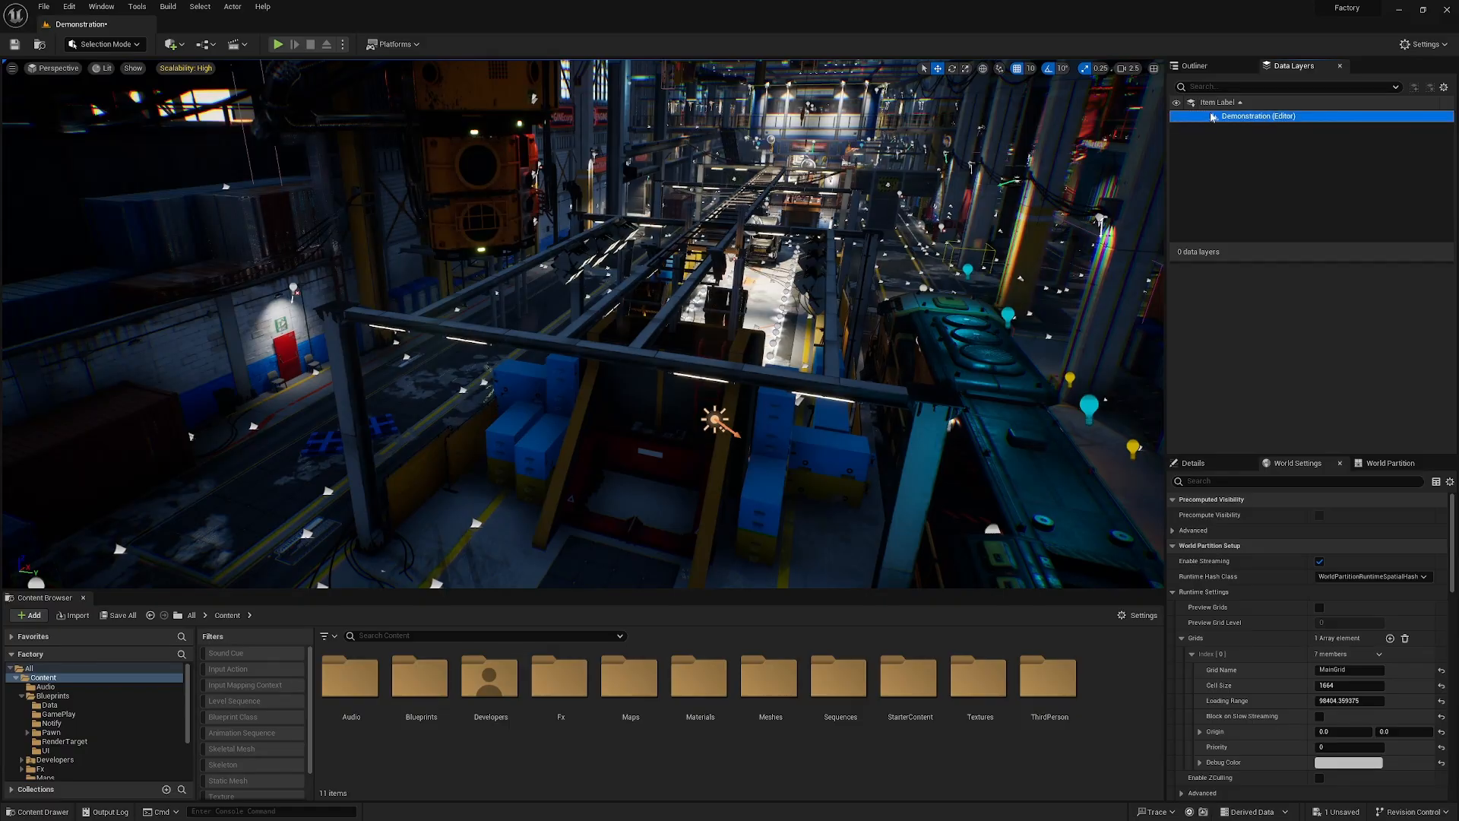
{"action": "right_click_drag", "start_coordinate": [828, 340], "coordinate": [763, 343]}
{"action": "key", "text": "w"}
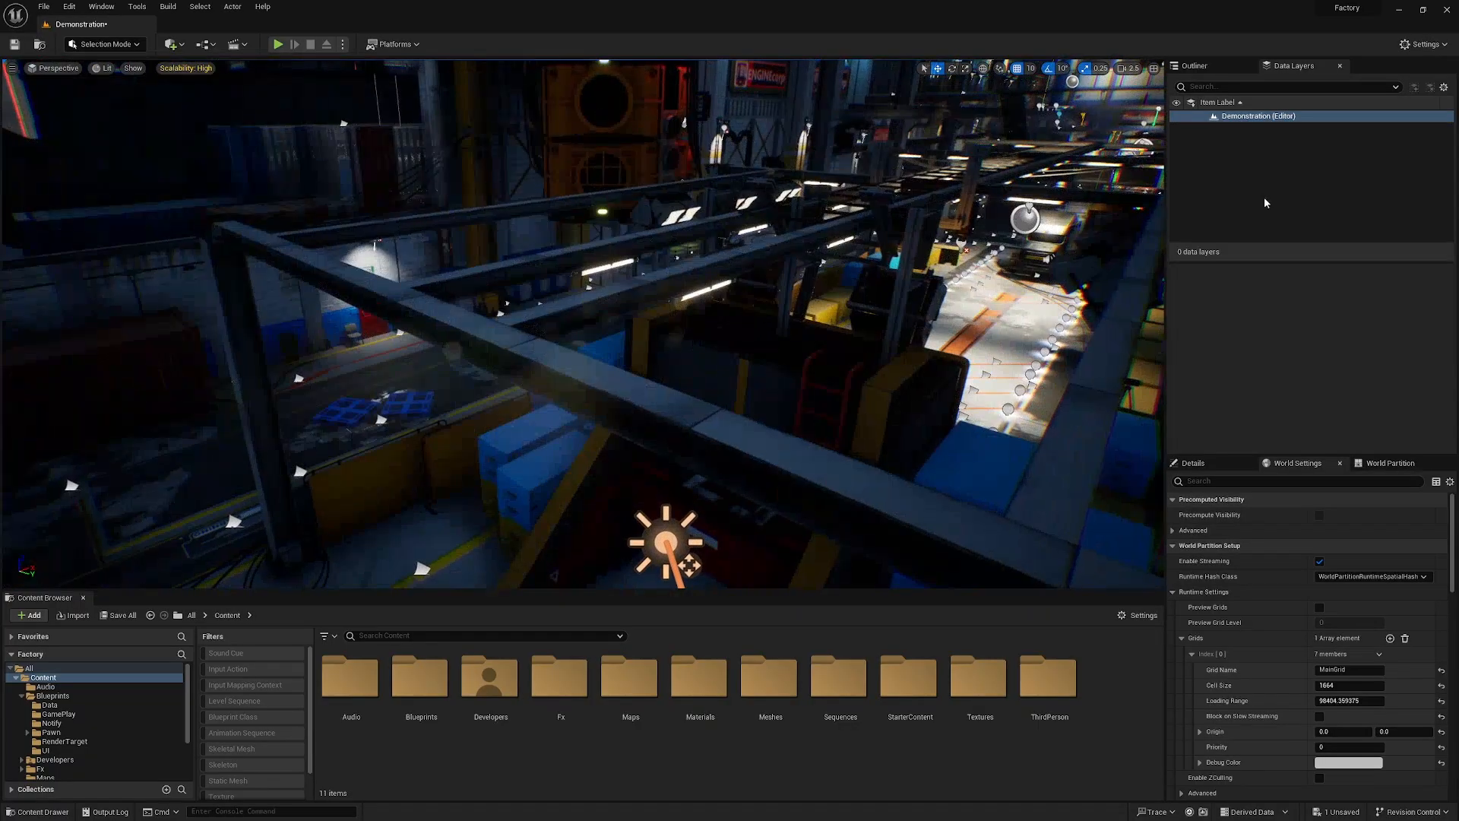
{"action": "right_click", "coordinate": [1245, 142]}
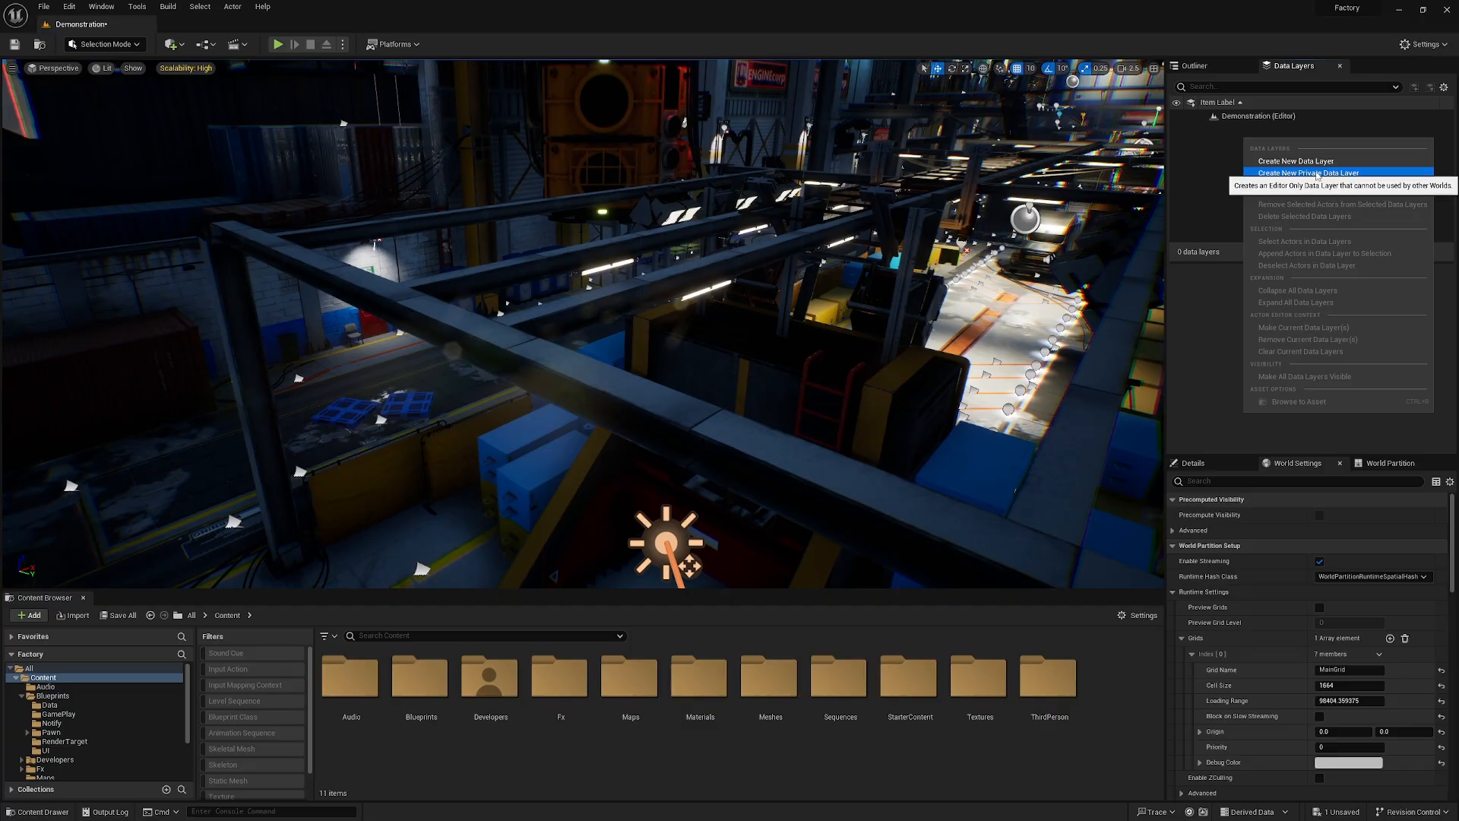
{"action": "left_click", "coordinate": [1325, 174]}
{"action": "key", "text": "Return"}
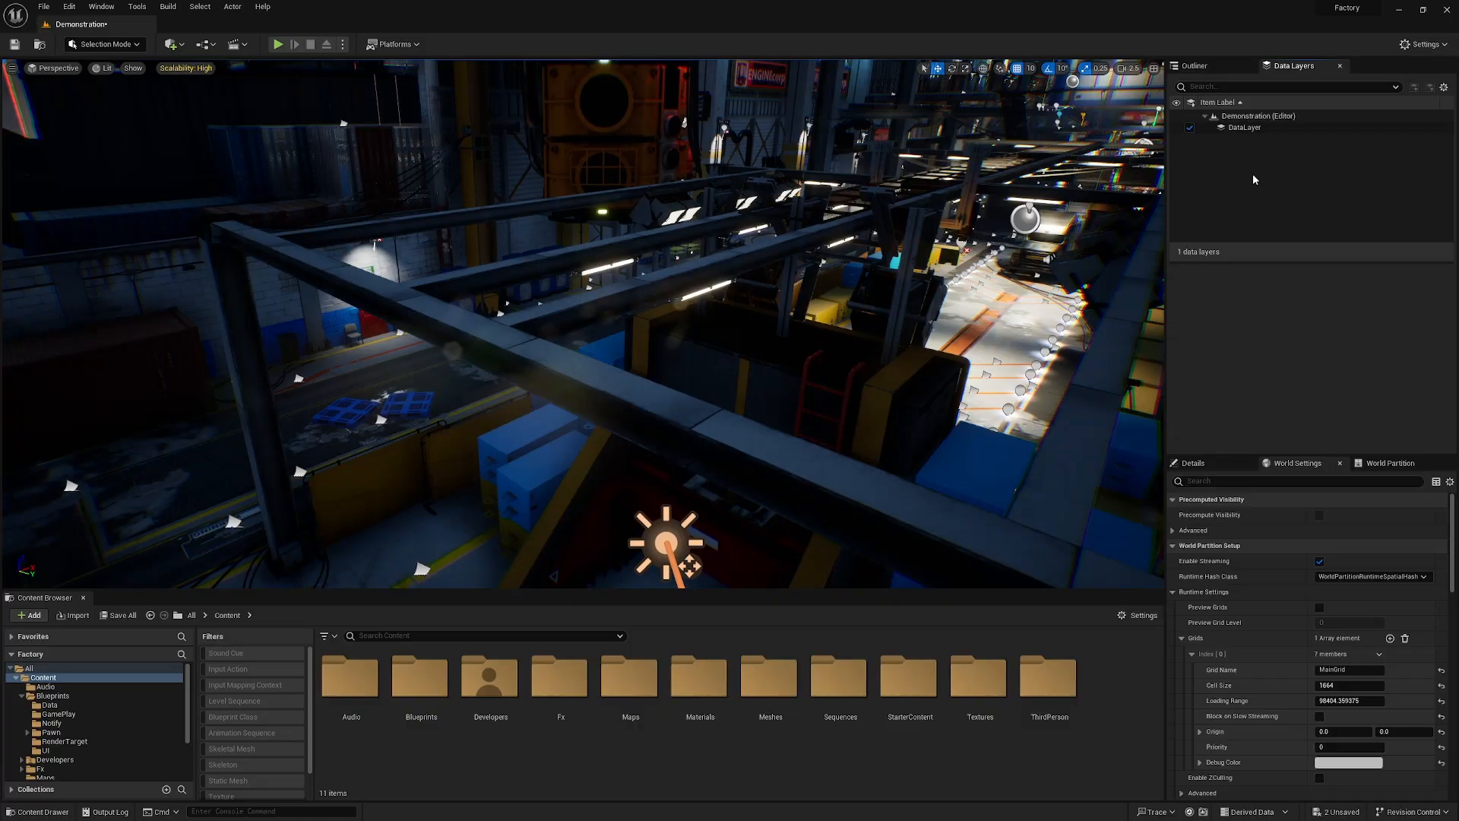
Filter the Outliner for "background" and select every matching actor in the Demonstration level.
{"action": "left_click", "coordinate": [1262, 128]}
{"action": "right_click_drag", "start_coordinate": [830, 289], "coordinate": [410, 320]}
{"action": "scroll", "coordinate": [578, 304], "scroll_direction": "up", "scroll_amount": 3}
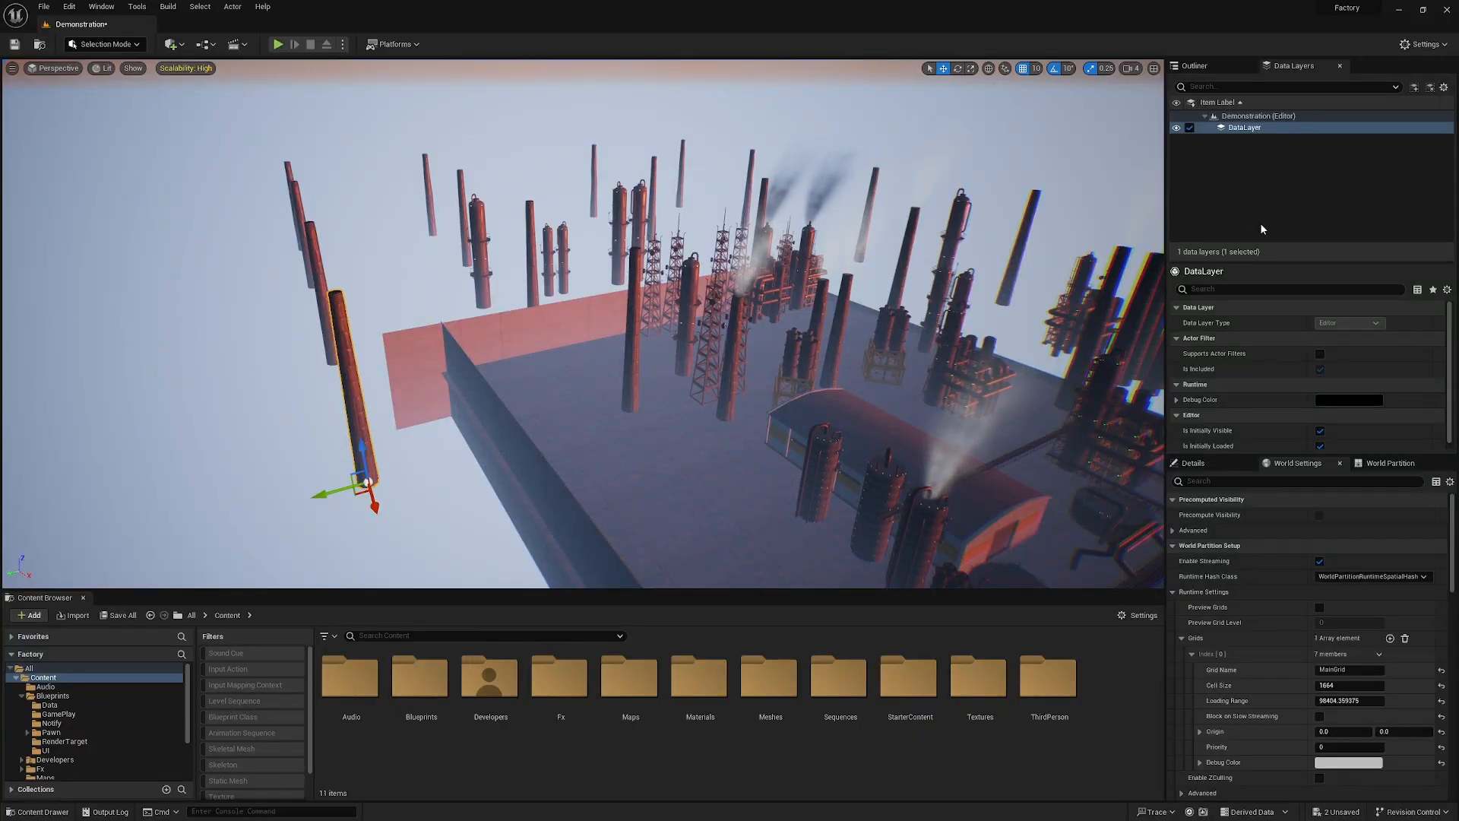
{"action": "left_click", "coordinate": [1215, 65]}
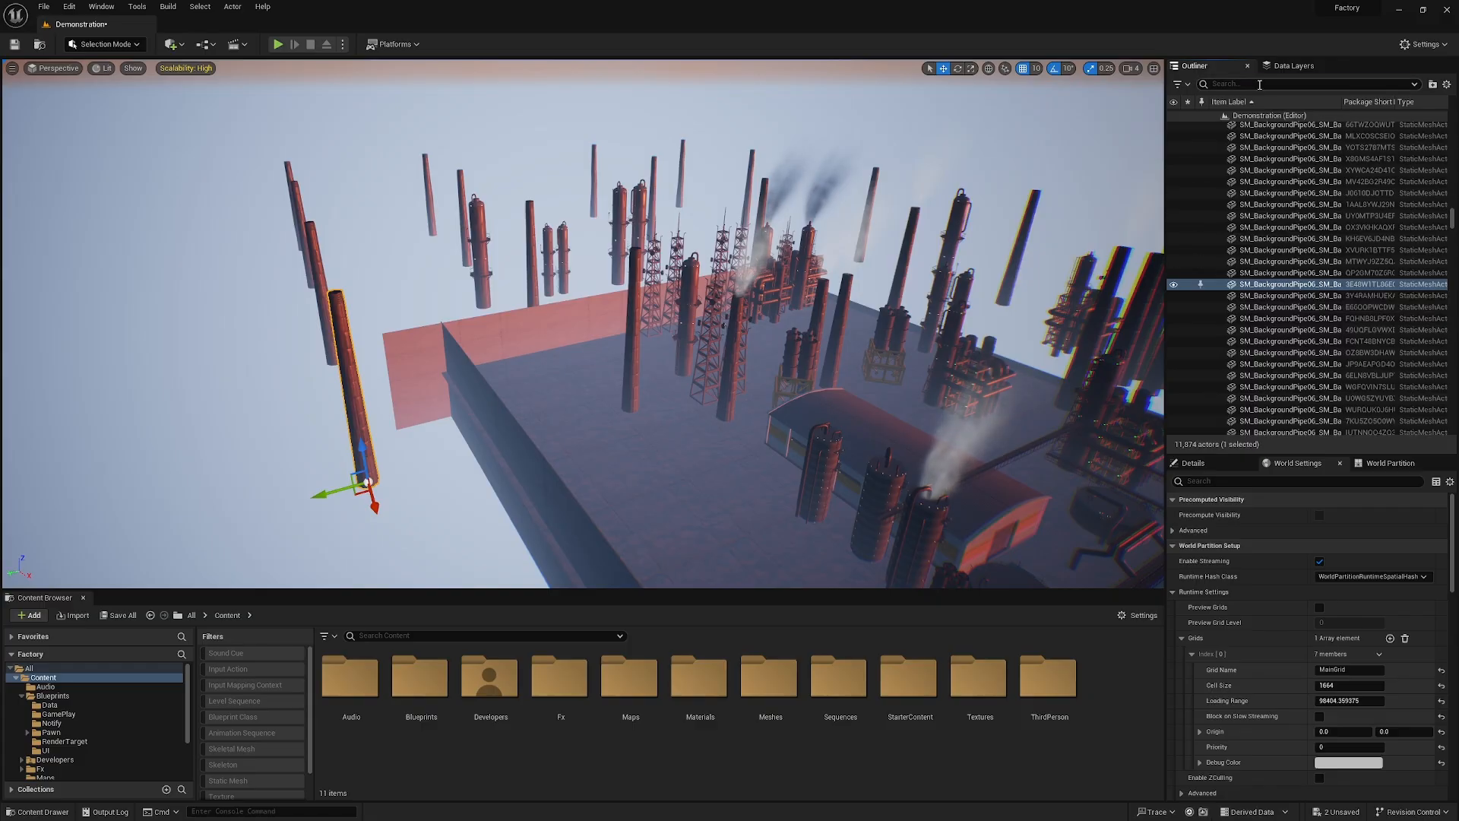
{"action": "type", "text": "background"}
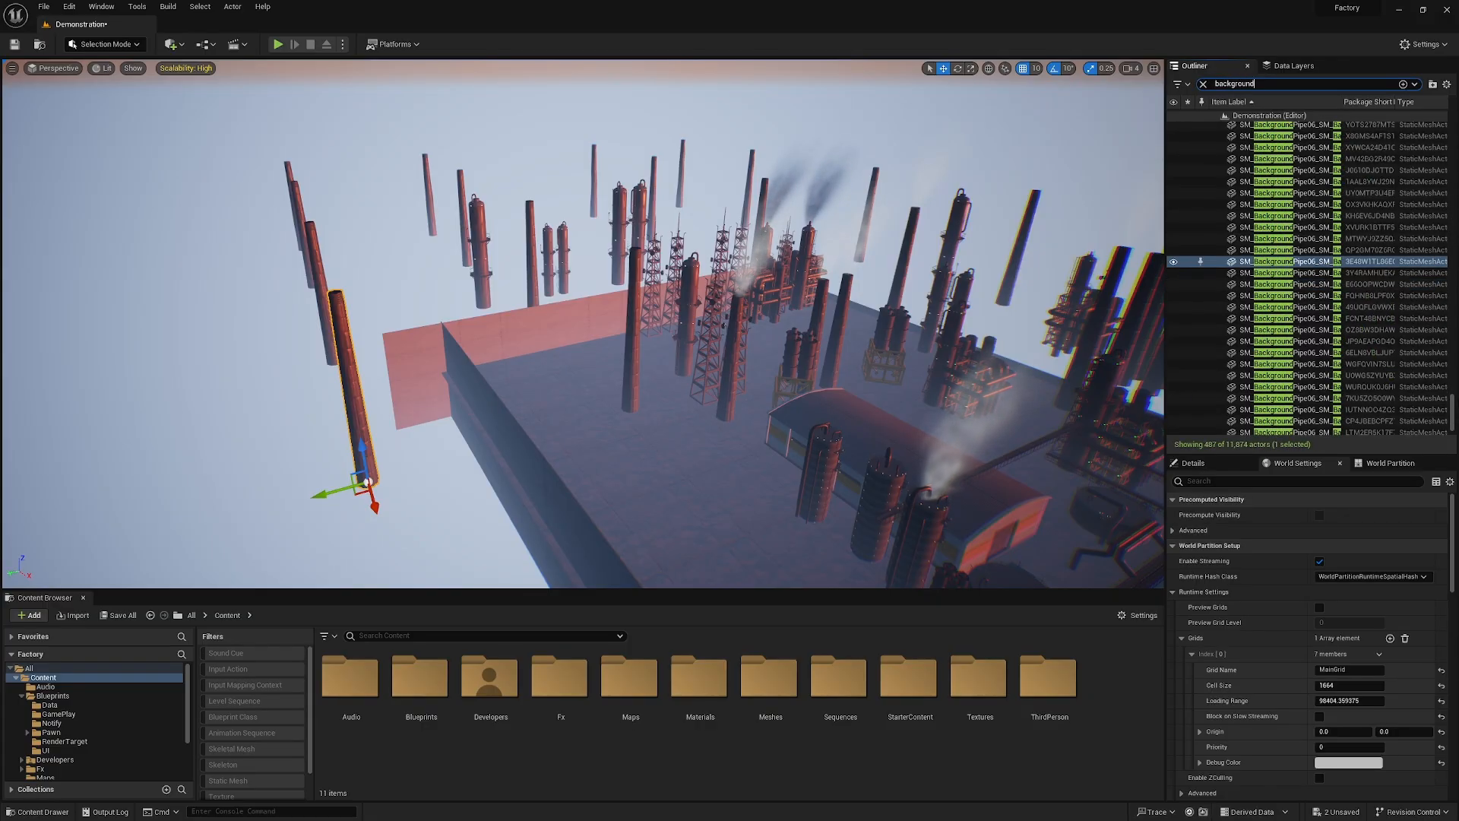
{"action": "scroll", "coordinate": [1320, 137], "scroll_direction": "up", "scroll_amount": 15}
{"action": "left_click", "coordinate": [1320, 137]}
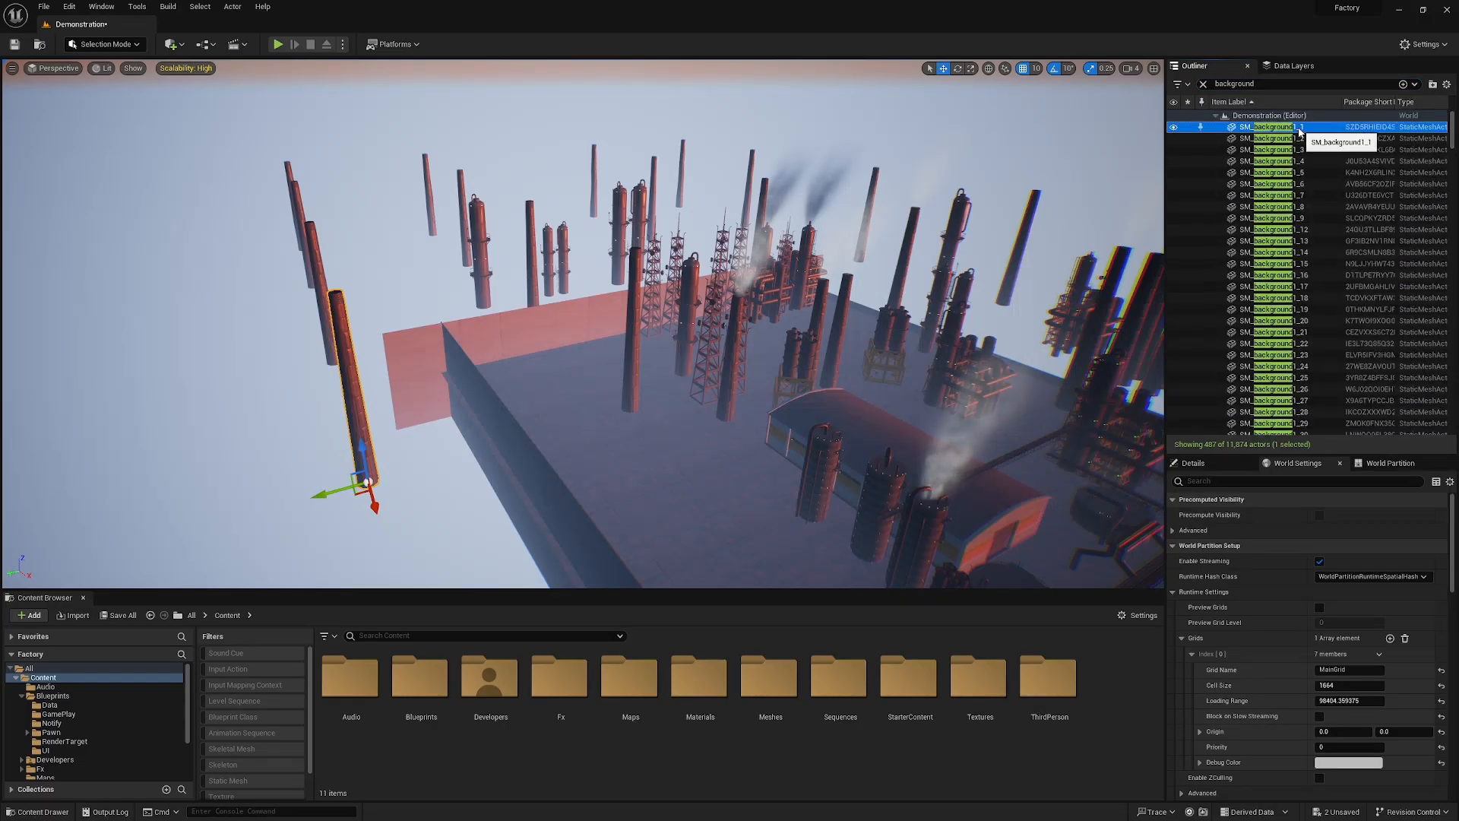
{"action": "left_click_drag", "start_coordinate": [1451, 131], "coordinate": [1456, 429]}
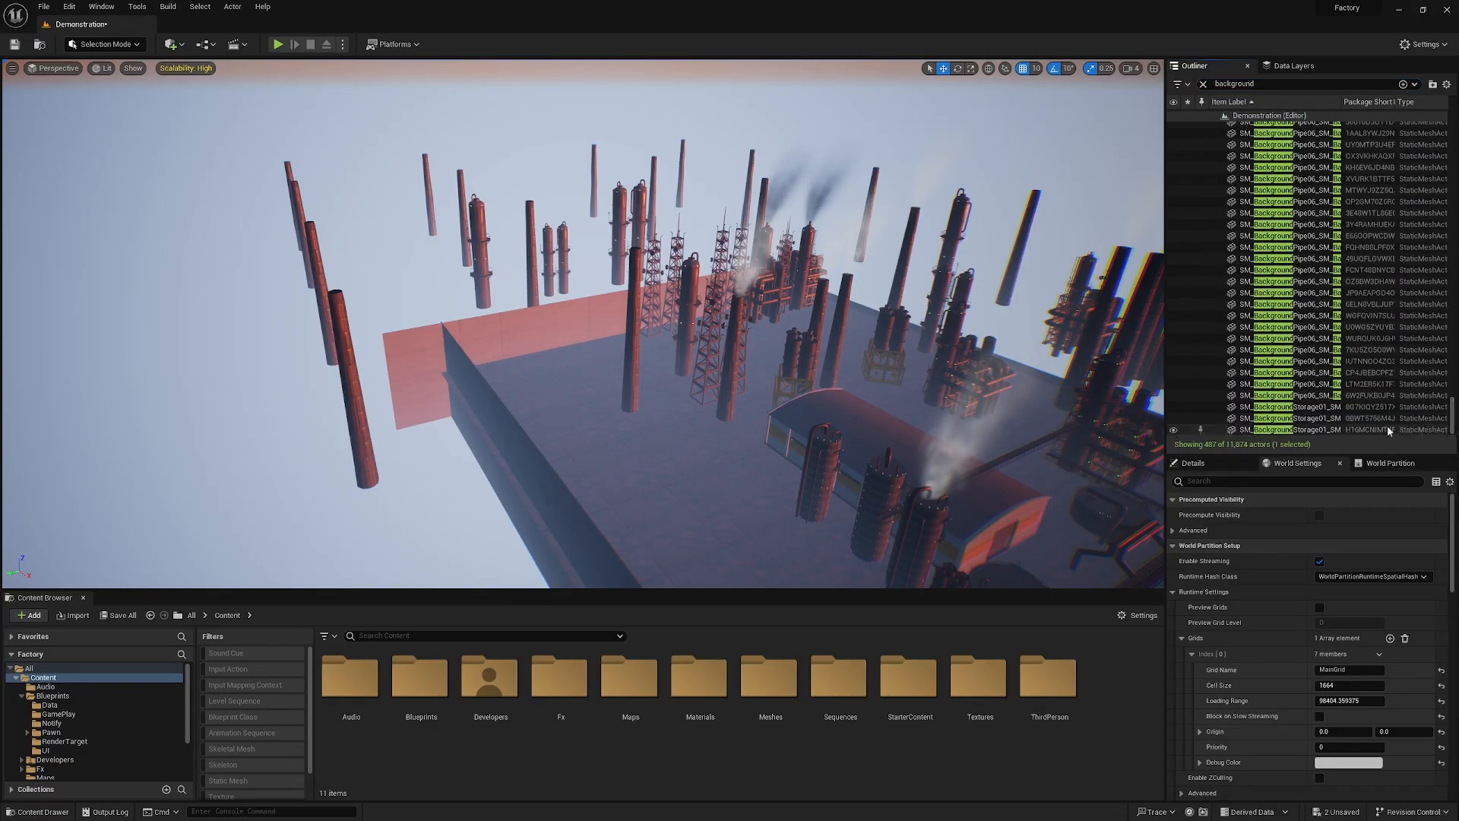
{"action": "left_click", "coordinate": [1322, 429], "text": "shift"}
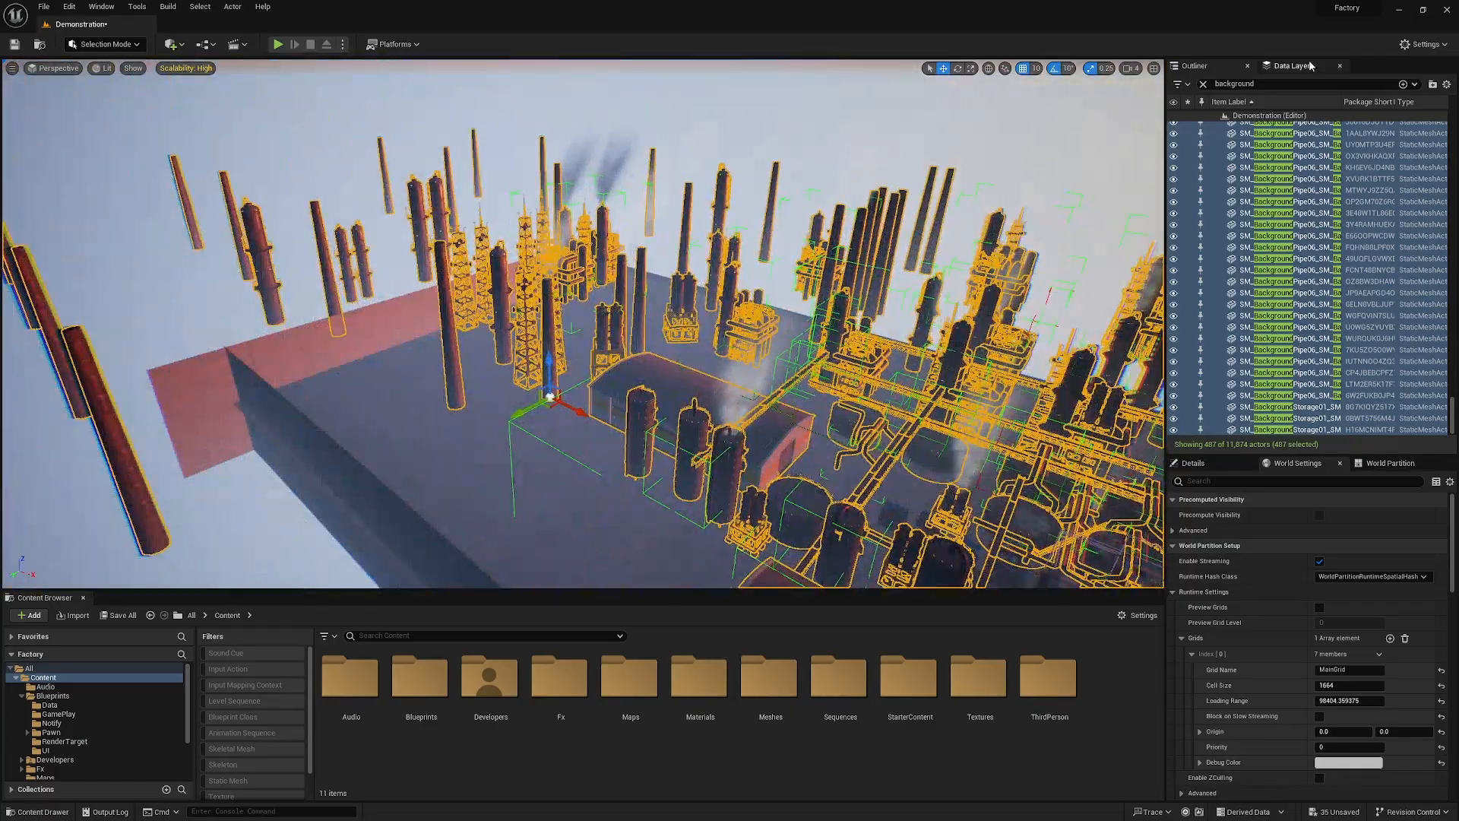
Add the selected background actors to the DataLayer.
{"action": "left_click", "coordinate": [1306, 66]}
{"action": "right_click", "coordinate": [1252, 130]}
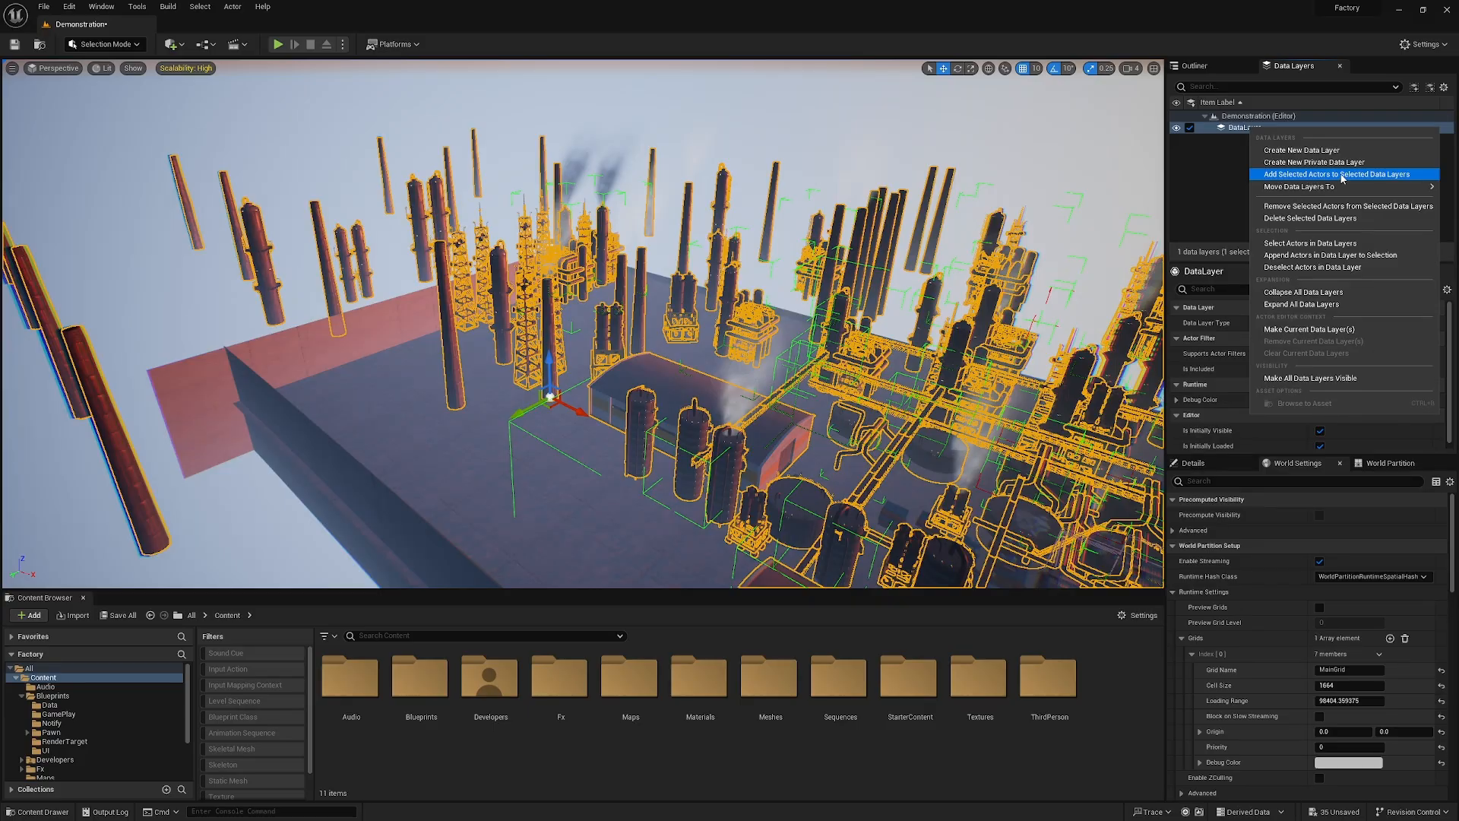
{"action": "left_click", "coordinate": [1370, 175]}
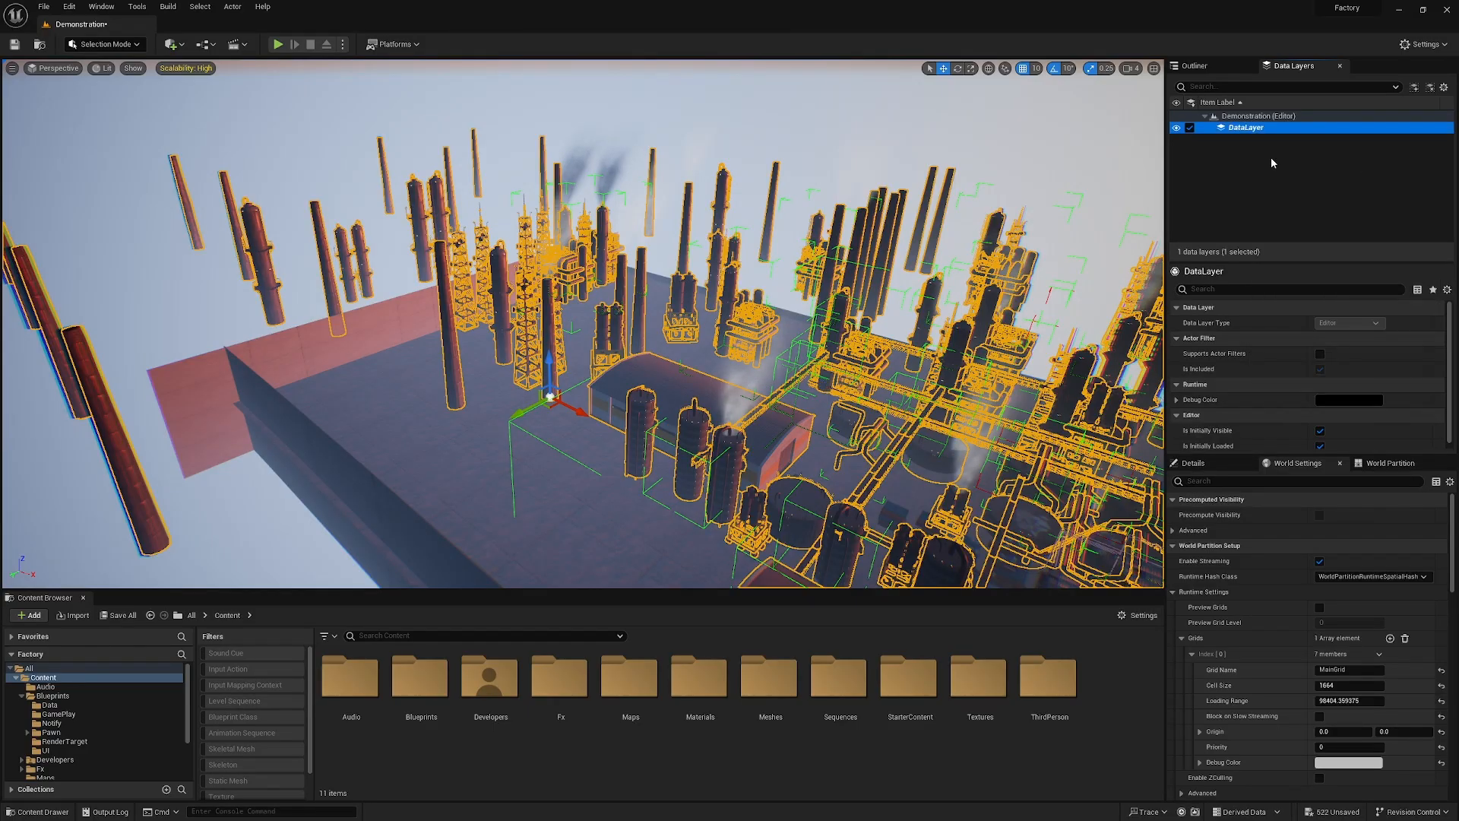
Hide the DataLayer and select one of the smoke emitters still floating above the yard.
{"action": "right_click_drag", "start_coordinate": [845, 367], "coordinate": [874, 384]}
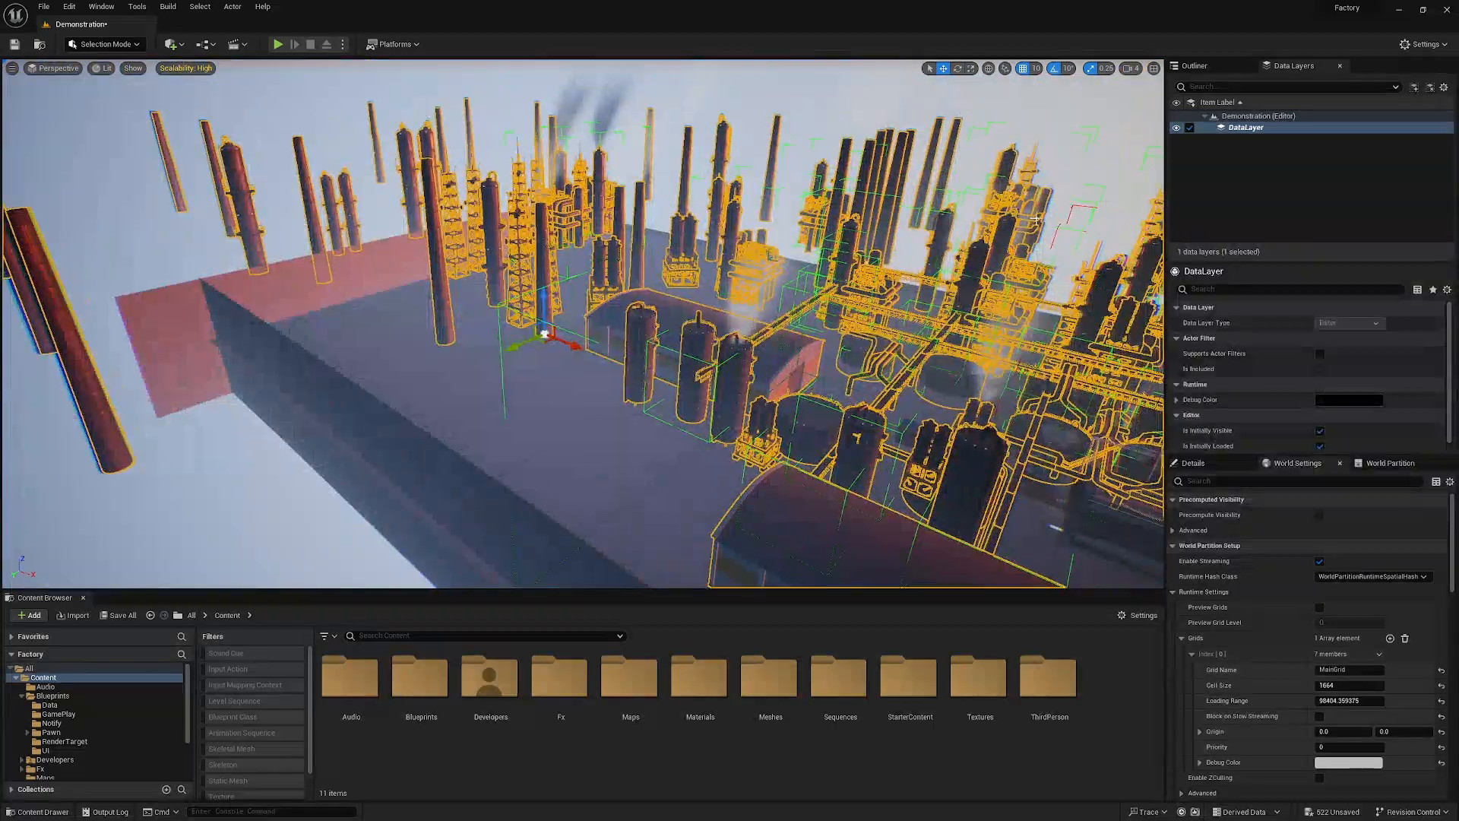
{"action": "left_click", "coordinate": [1175, 128]}
{"action": "right_click_drag", "start_coordinate": [817, 326], "coordinate": [1110, 414]}
{"action": "scroll", "coordinate": [897, 411], "scroll_direction": "up", "scroll_amount": 1}
{"action": "key", "text": "w"}
{"action": "key", "text": "s"}
{"action": "scroll", "coordinate": [623, 327], "scroll_direction": "down", "scroll_amount": 2}
{"action": "key", "text": "w"}
{"action": "key", "text": "e"}
{"action": "key", "text": "q"}
{"action": "scroll", "coordinate": [426, 358], "scroll_direction": "down", "scroll_amount": 2}
{"action": "key", "text": "s"}
{"action": "key", "text": "e"}
{"action": "key", "text": "s"}
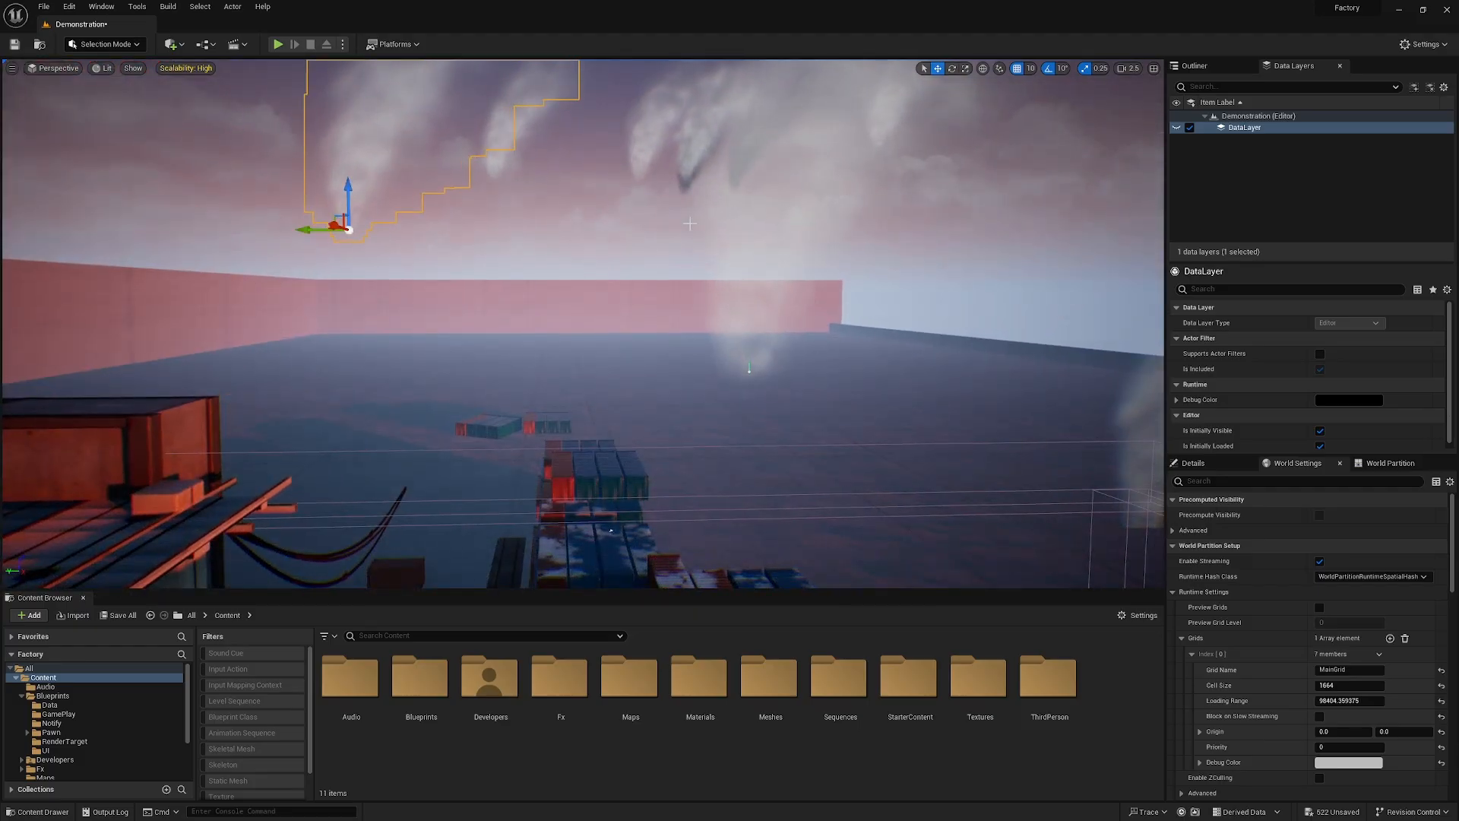
Clear the Outliner filter and select all the smoke emitters from Grow_Smoke to Grow_Smoke15.
{"action": "left_click", "coordinate": [1225, 68]}
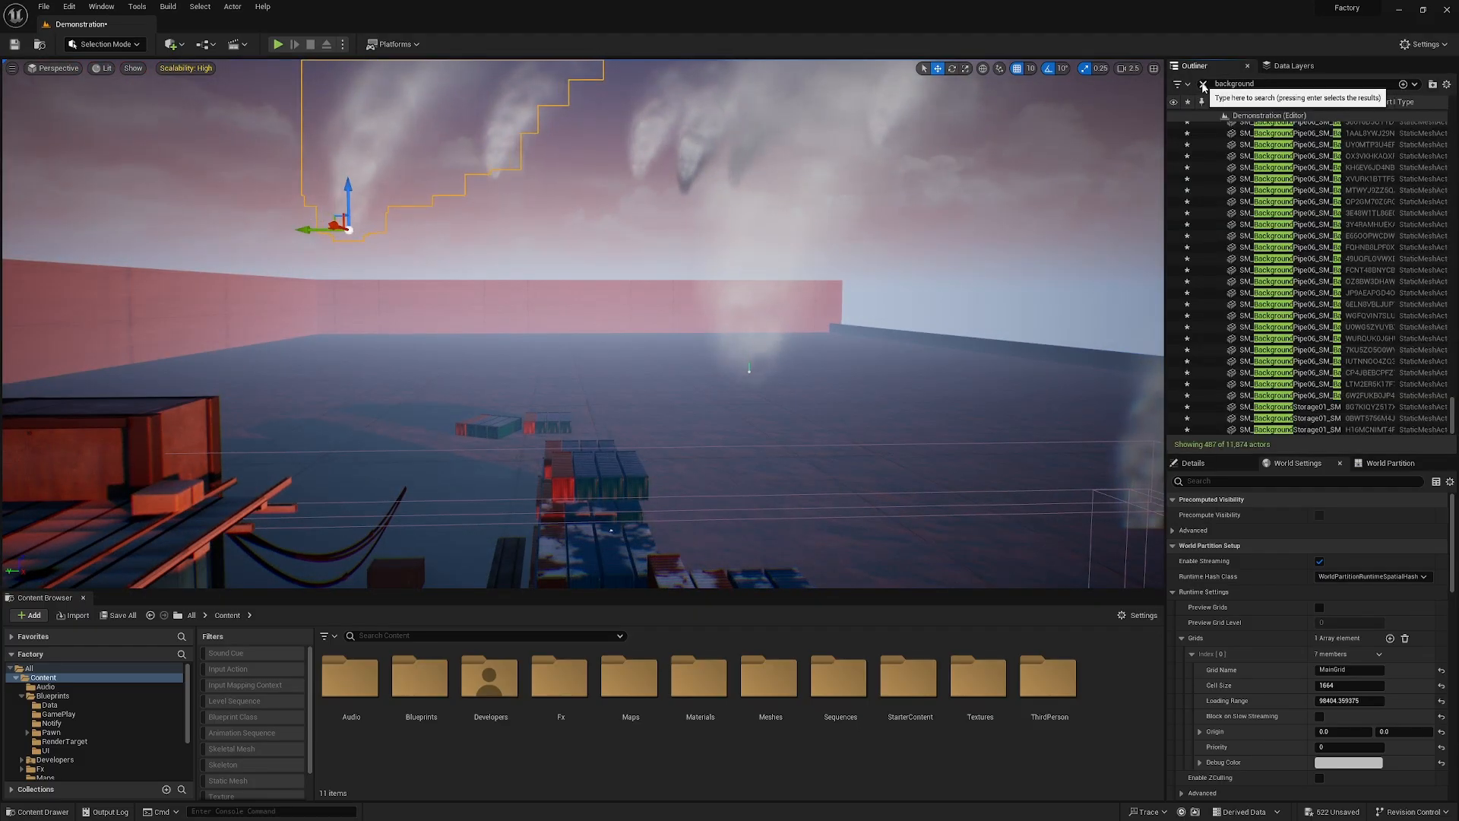
{"action": "left_click", "coordinate": [1261, 239]}
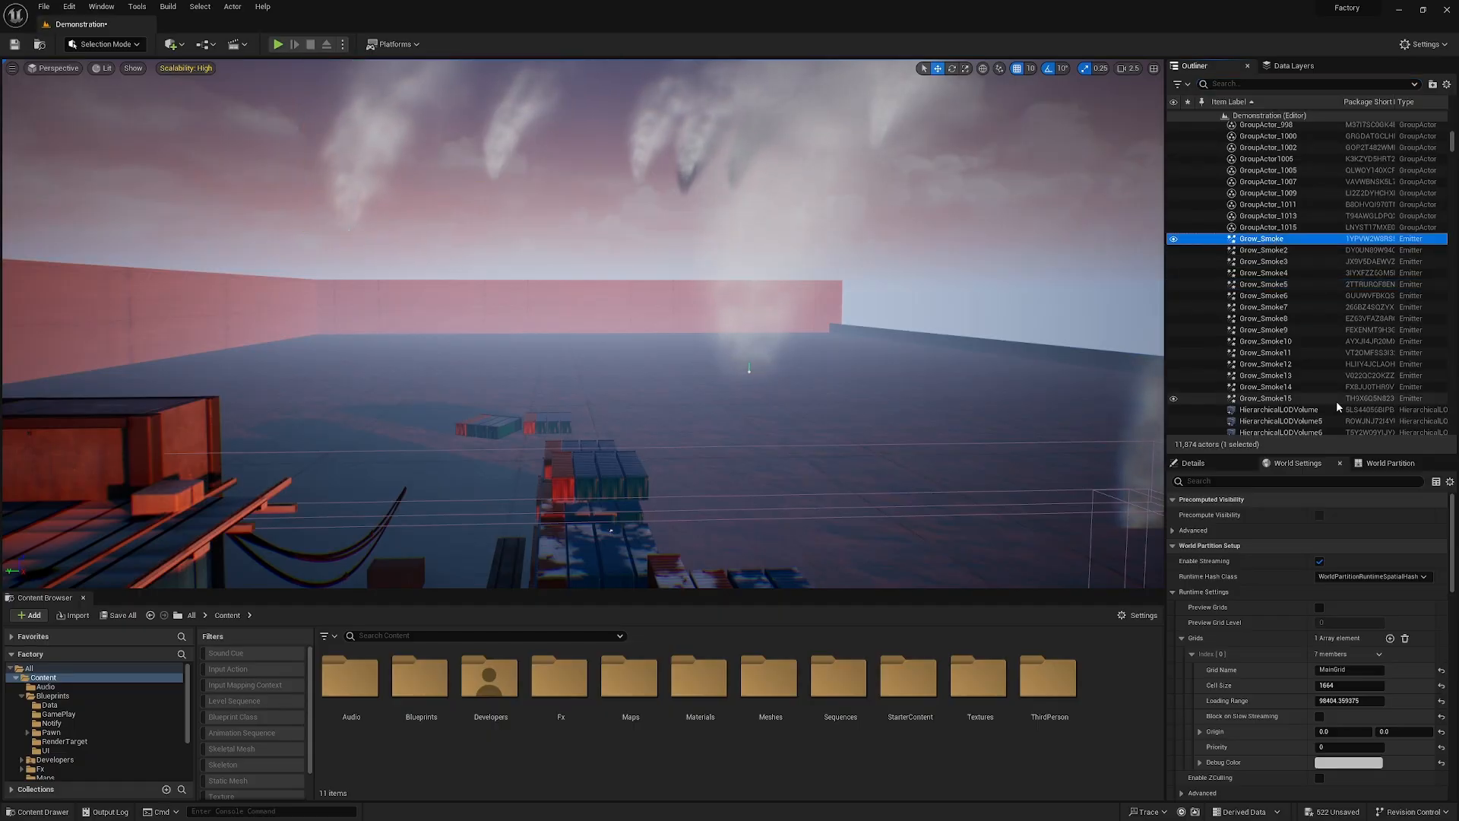
{"action": "left_click", "coordinate": [1265, 398], "text": "shift"}
{"action": "key", "text": "s"}
{"action": "right_click_drag", "start_coordinate": [582, 323], "coordinate": [597, 286]}
{"action": "scroll", "coordinate": [582, 323], "scroll_direction": "up", "scroll_amount": 2}
{"action": "key", "text": "w"}
{"action": "key", "text": "w"}
{"action": "key", "text": "w"}
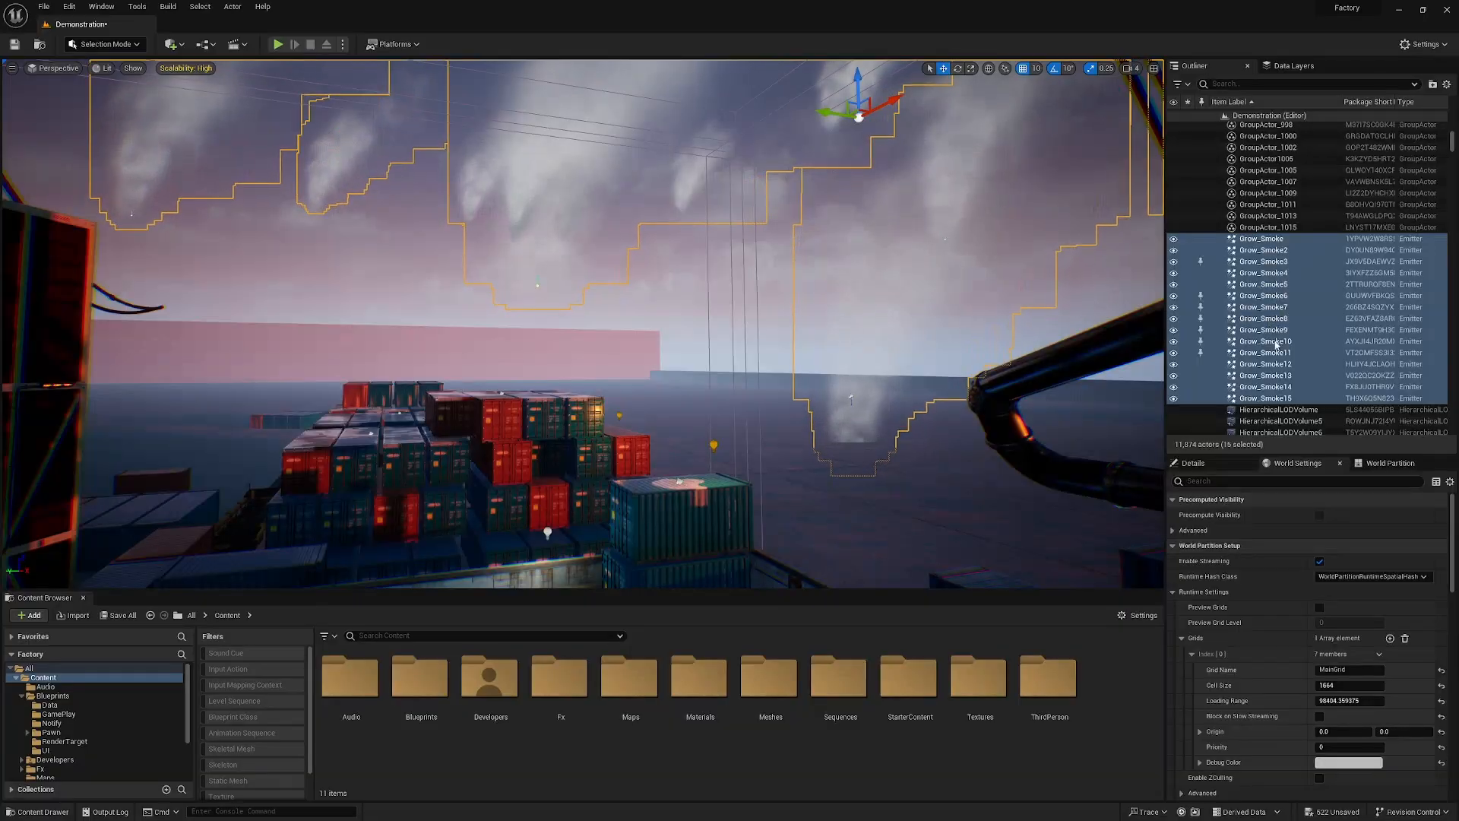
Add the selected smoke emitters to the DataLayer.
{"action": "left_click", "coordinate": [1293, 67]}
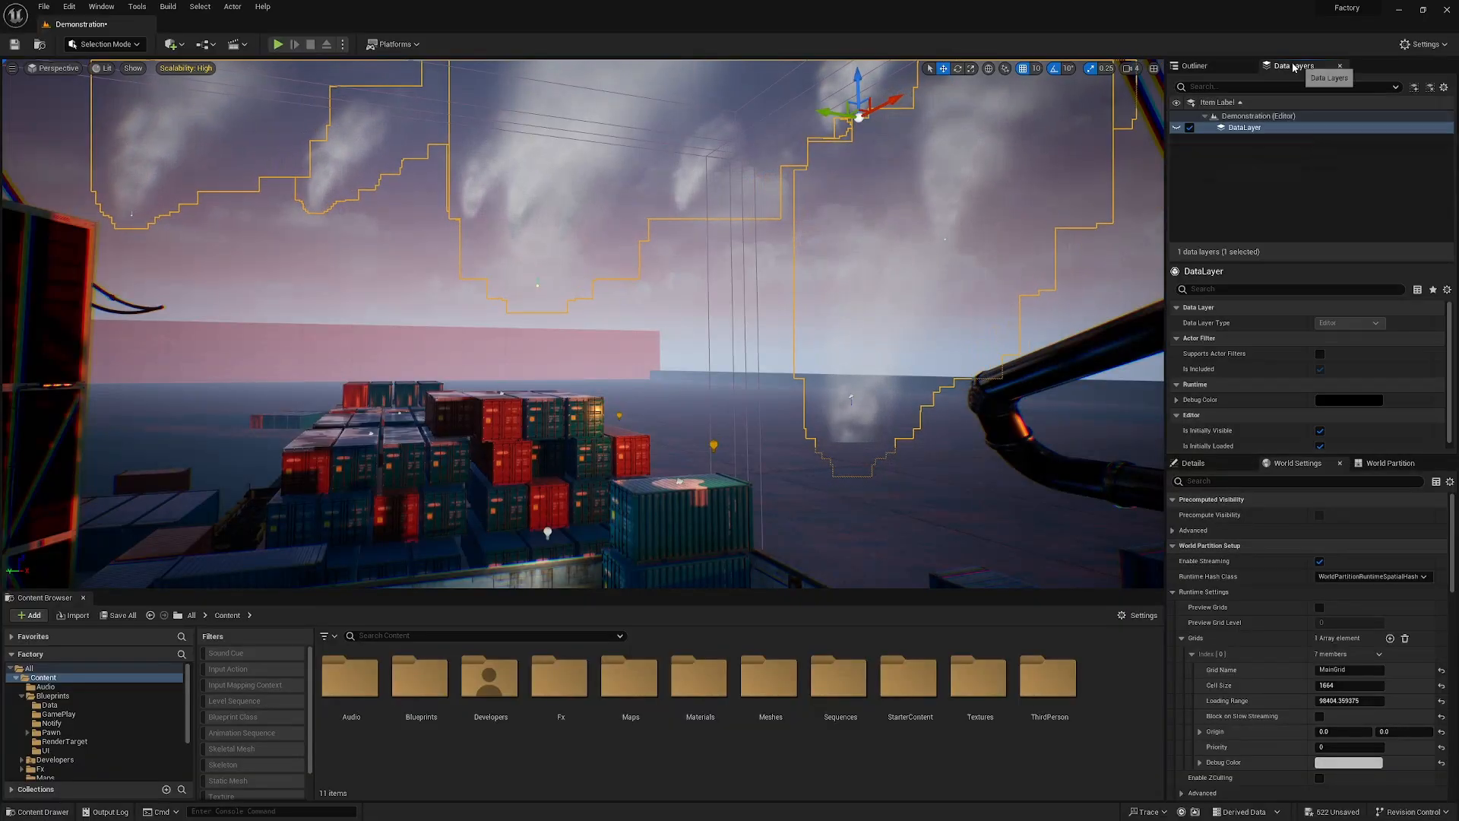
{"action": "right_click", "coordinate": [1246, 128]}
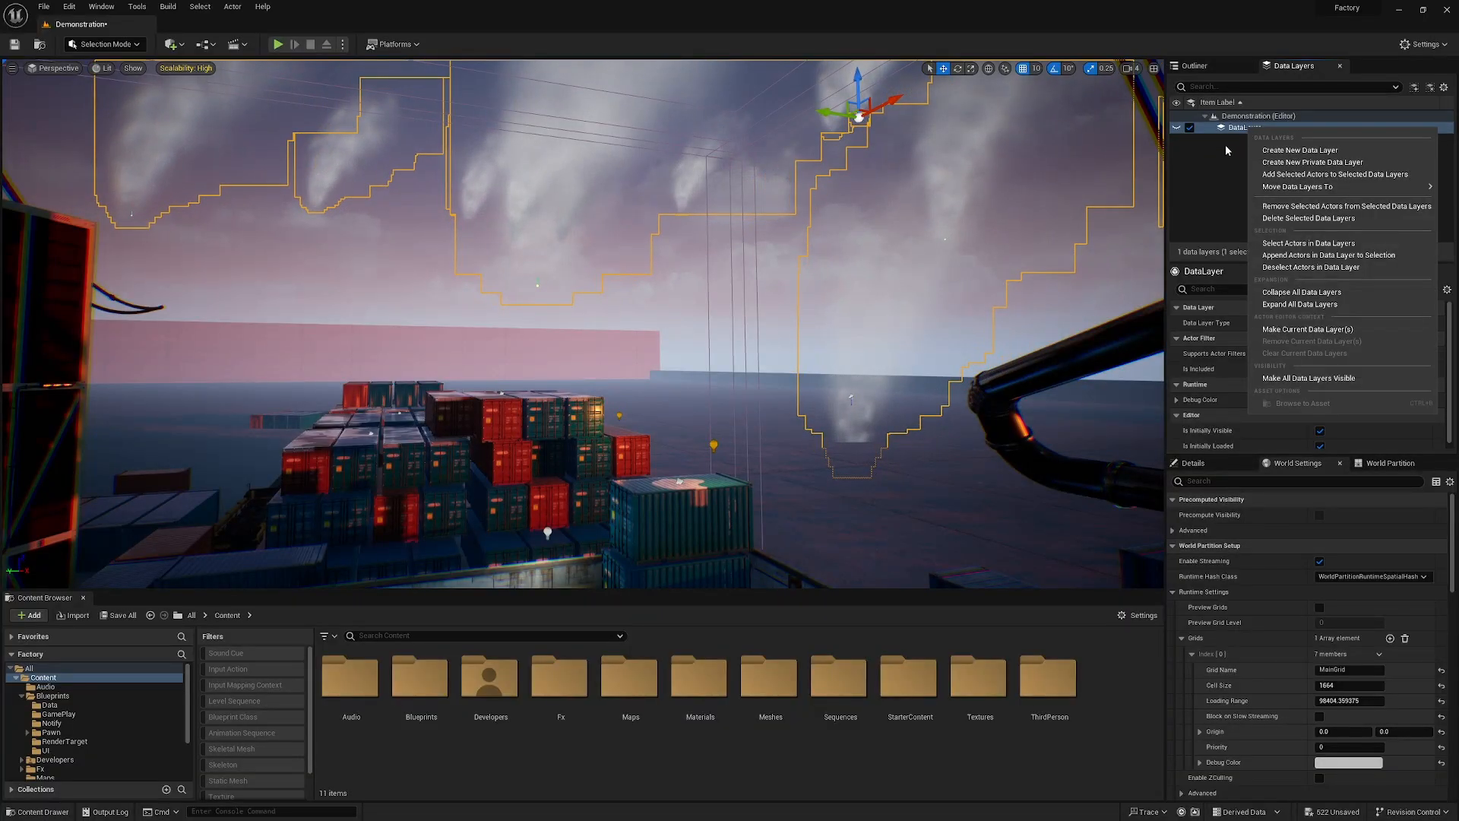
{"action": "left_click", "coordinate": [1333, 175]}
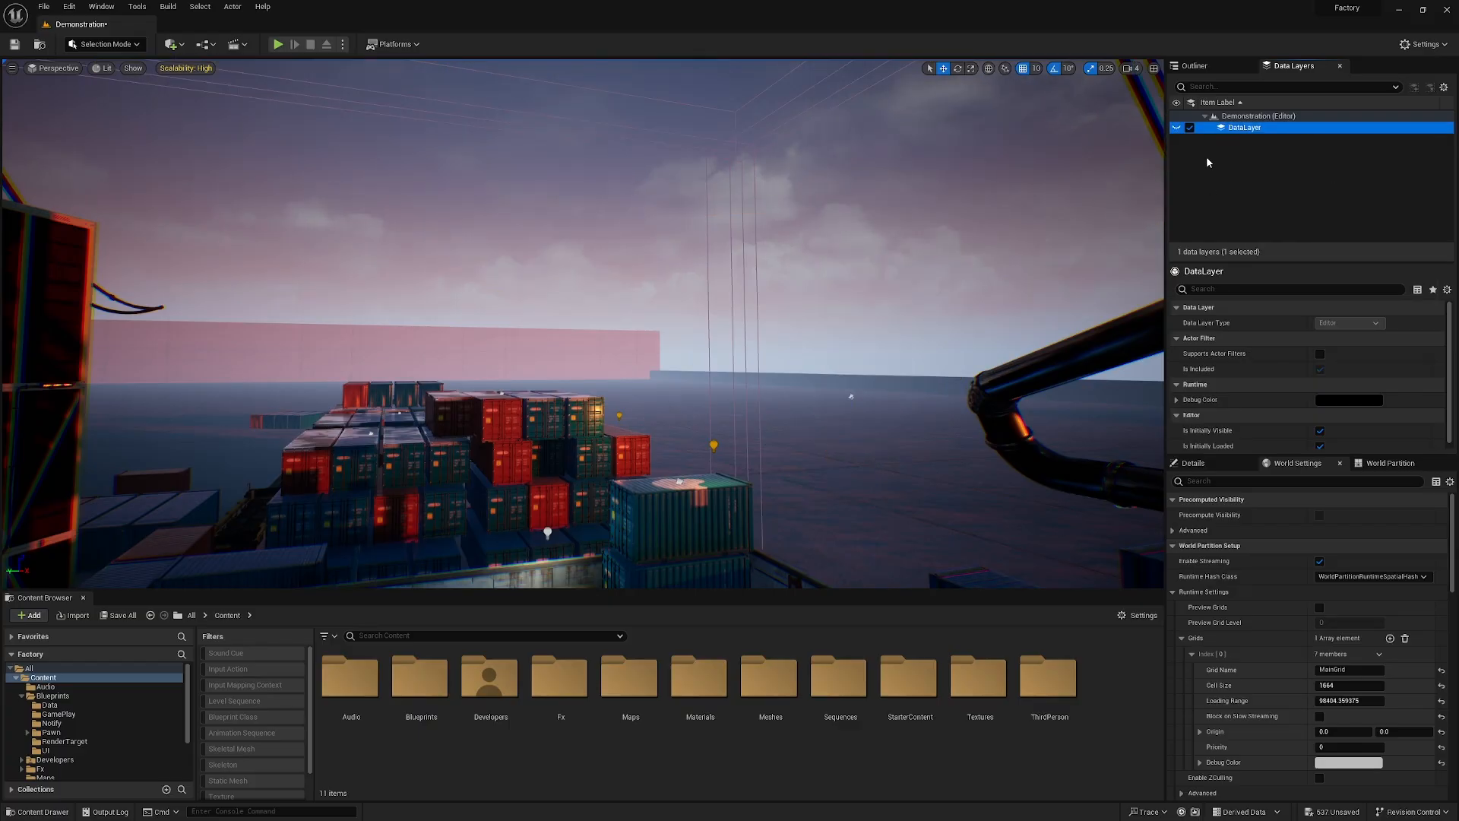
Show the DataLayer and hide it again to compare the scene with and without the background.
{"action": "left_click", "coordinate": [1177, 128]}
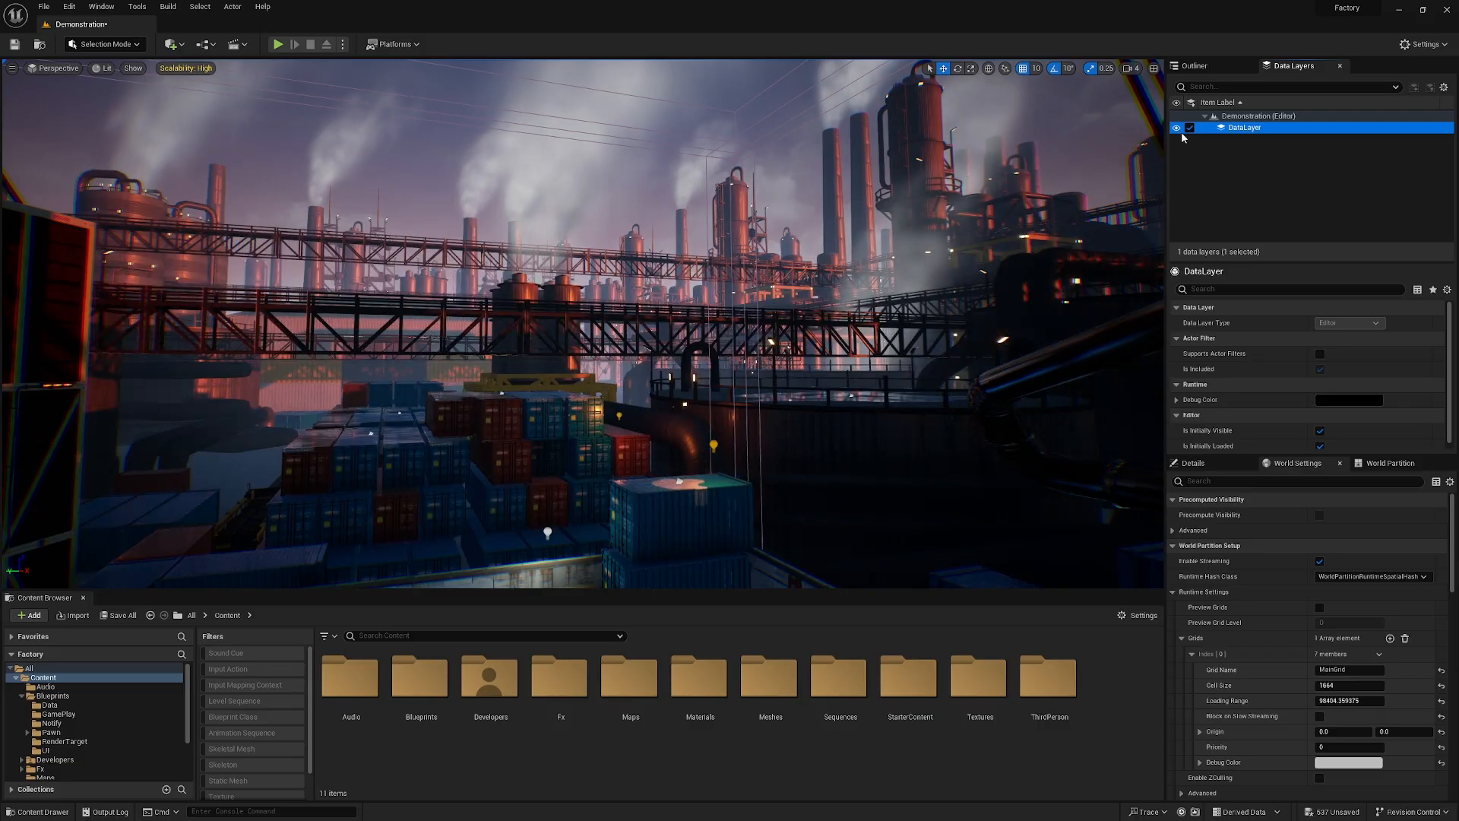
{"action": "left_click", "coordinate": [1177, 128]}
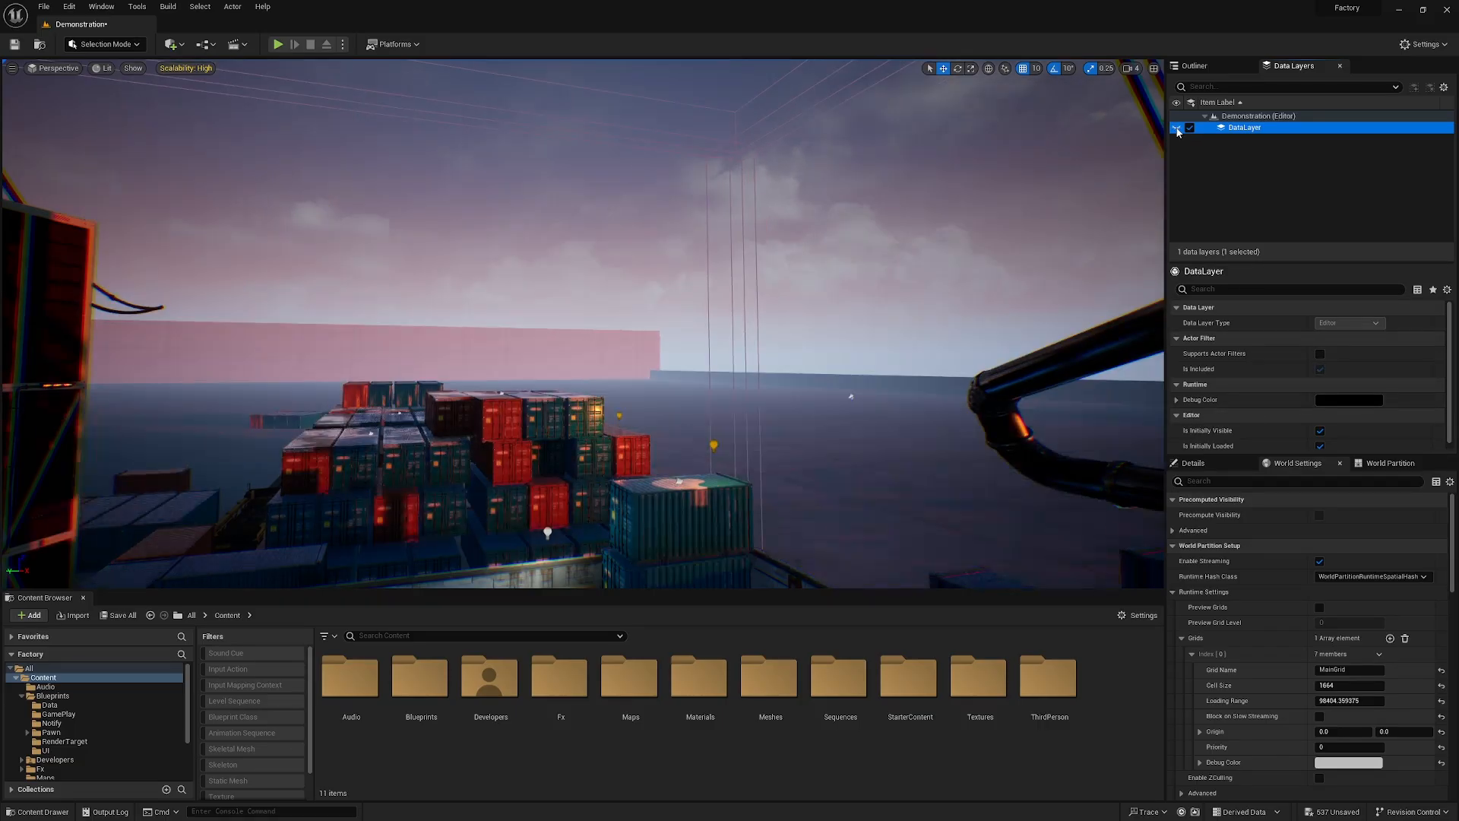
{"action": "right_click_drag", "start_coordinate": [902, 279], "coordinate": [898, 269]}
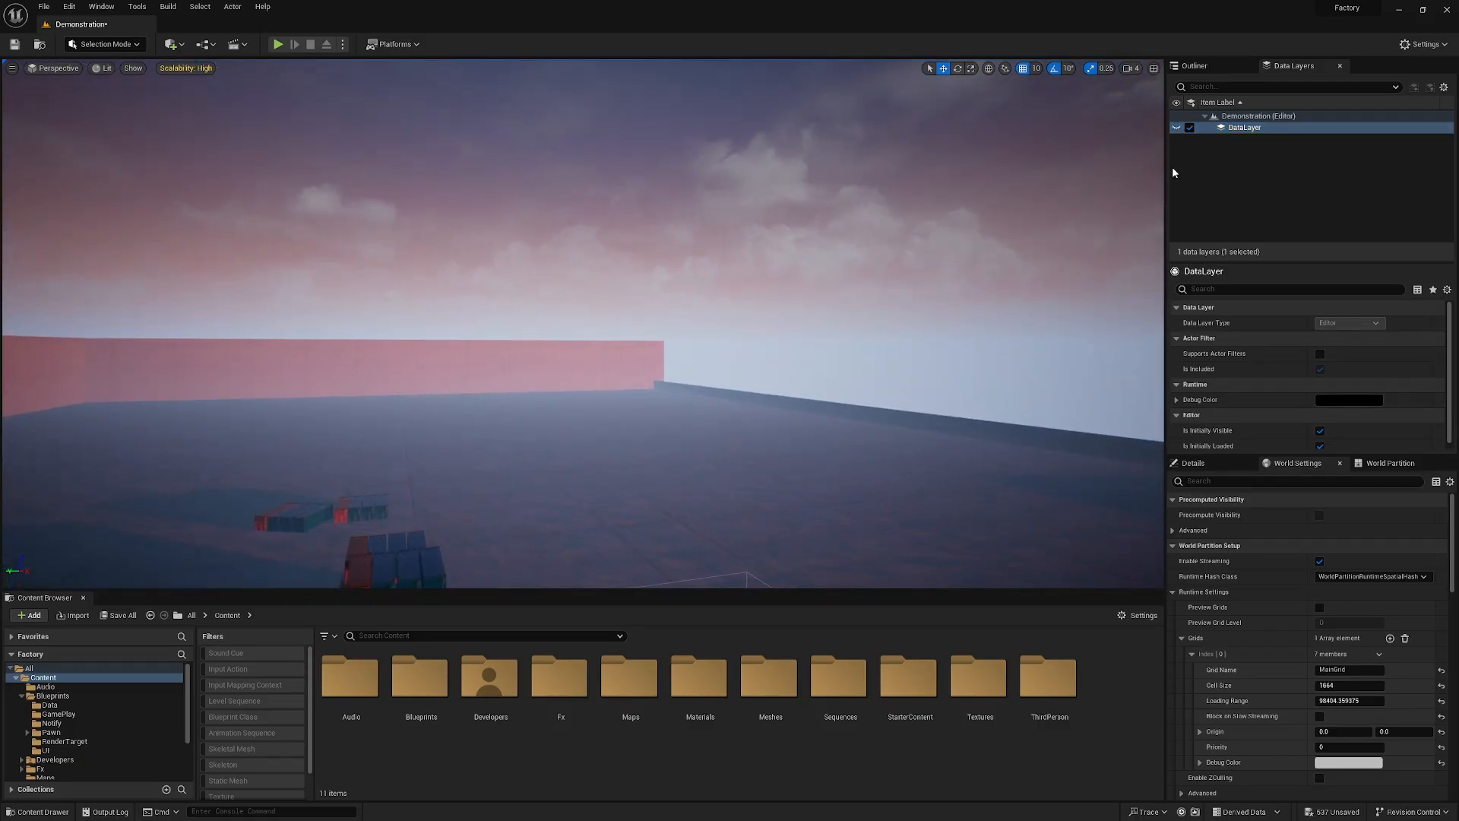
Unload the DataLayer in the editor and make it the current data layer.
{"action": "left_click", "coordinate": [1189, 128]}
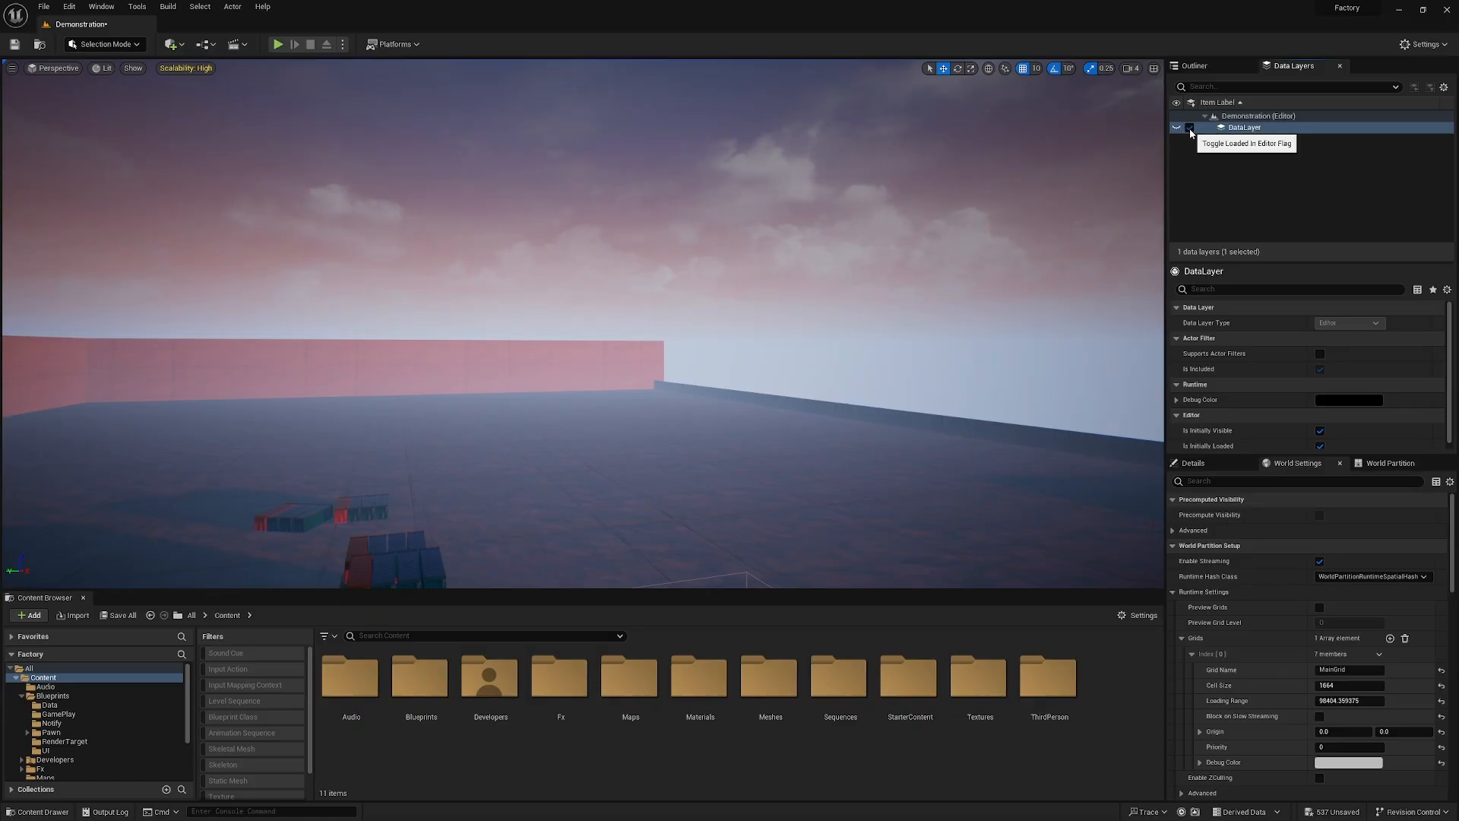
{"action": "left_click", "coordinate": [1189, 128]}
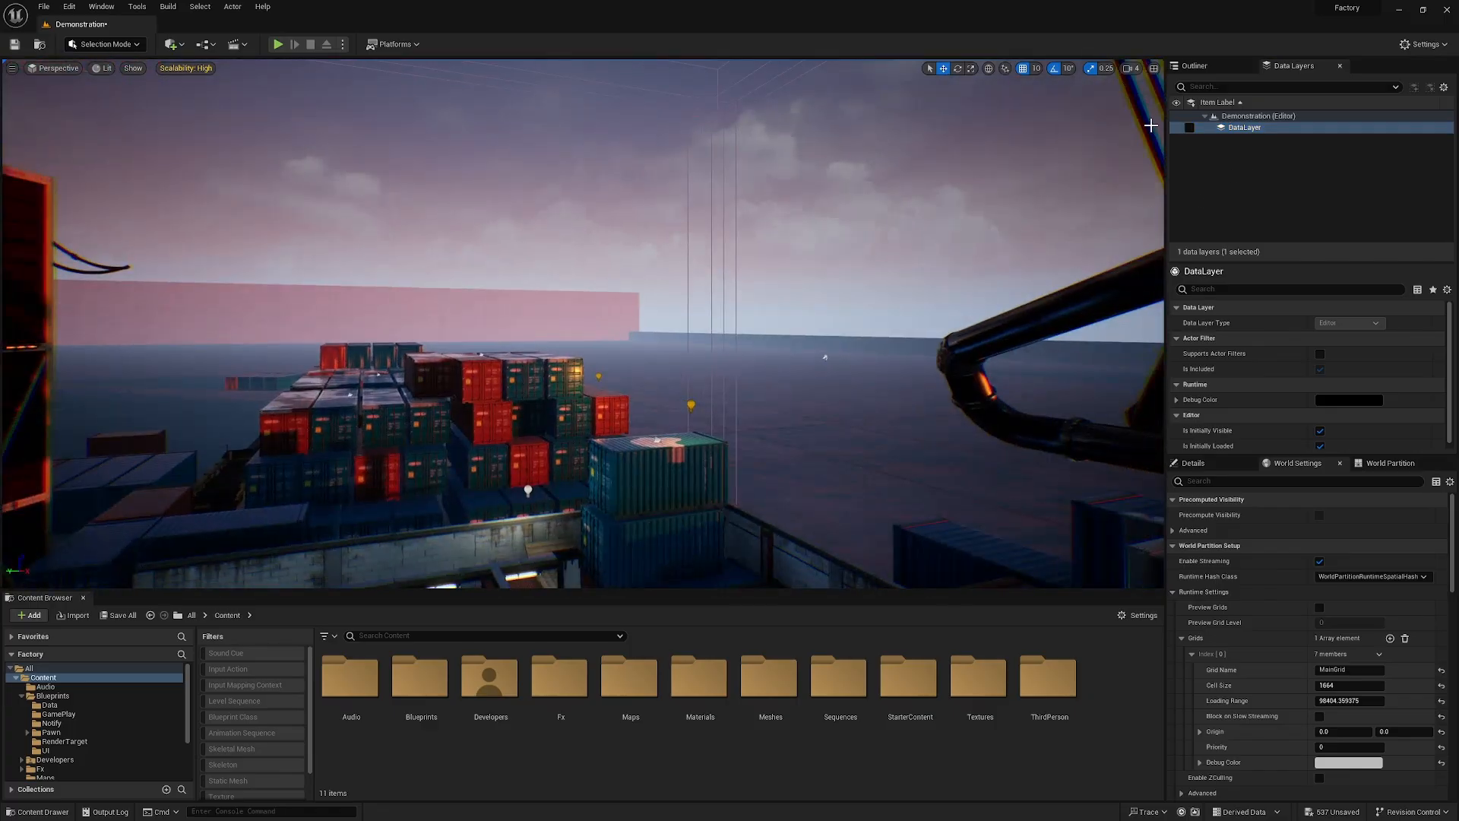
{"action": "double_click", "coordinate": [1176, 128]}
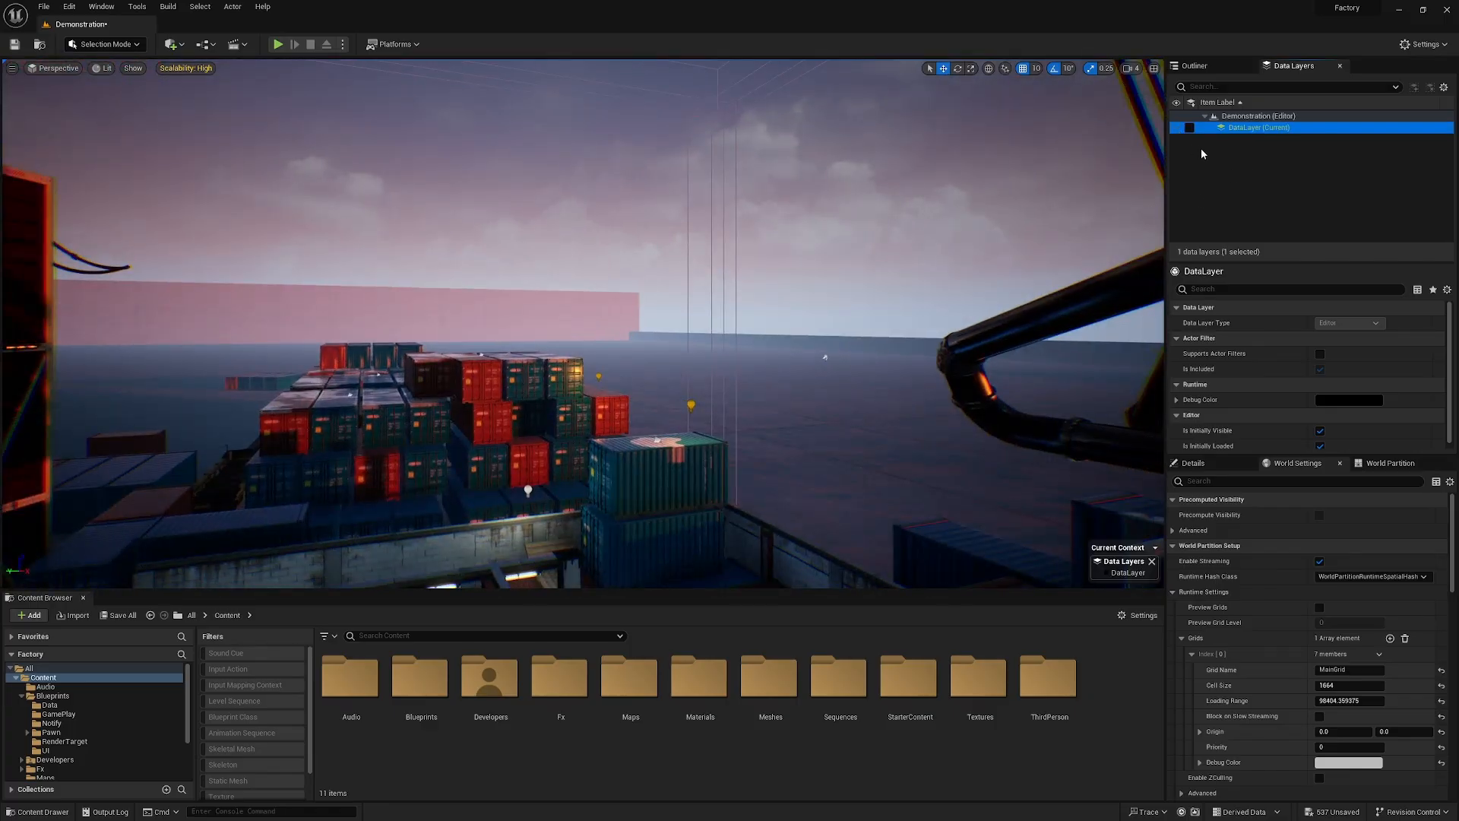
Load the DataLayer in the editor again and turn its visibility on.
{"action": "left_click", "coordinate": [1189, 127]}
{"action": "left_click", "coordinate": [1177, 129]}
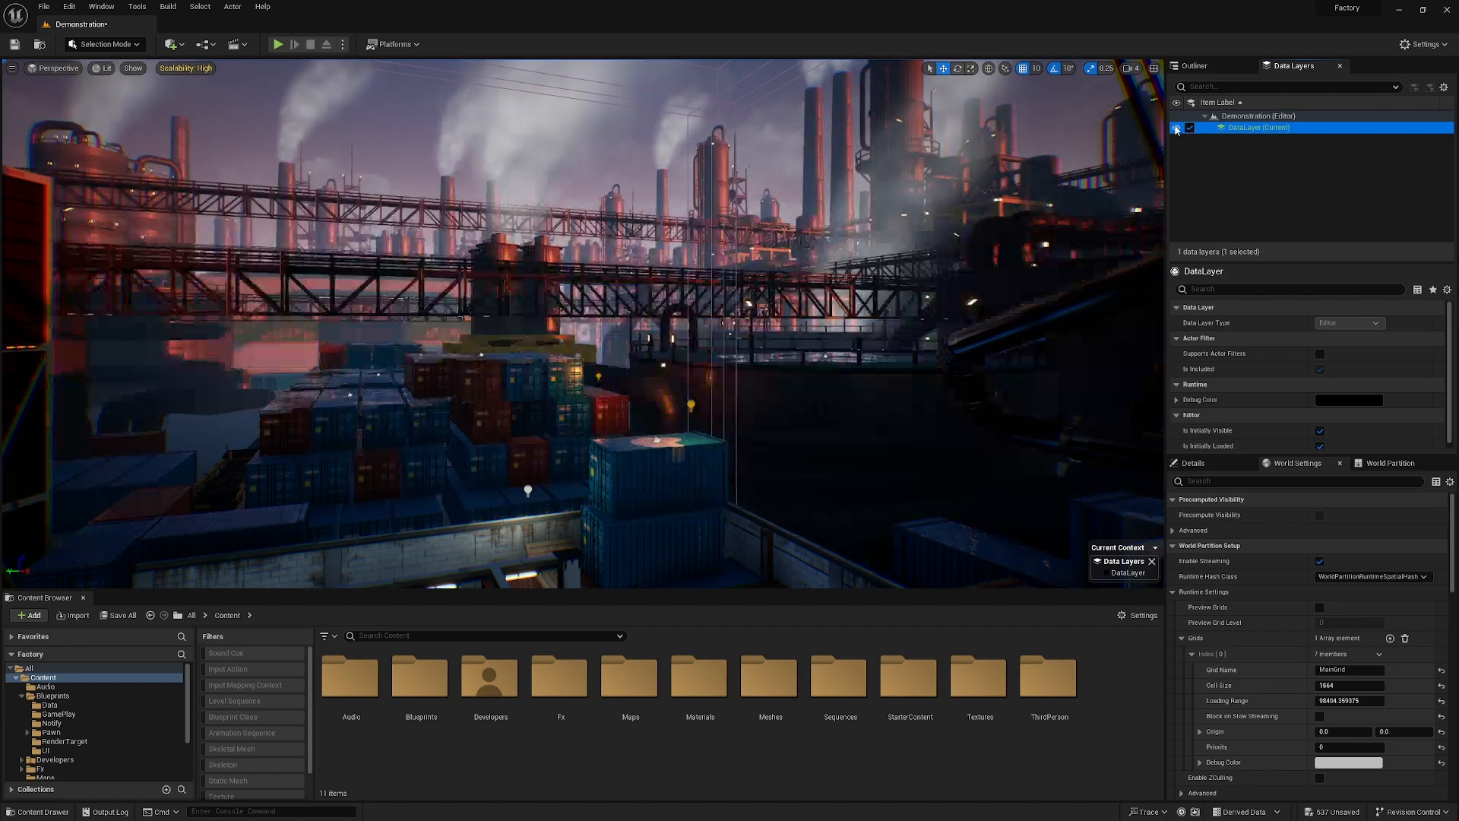
{"action": "right_click_drag", "start_coordinate": [872, 253], "coordinate": [1058, 236]}
{"action": "key", "text": "w"}
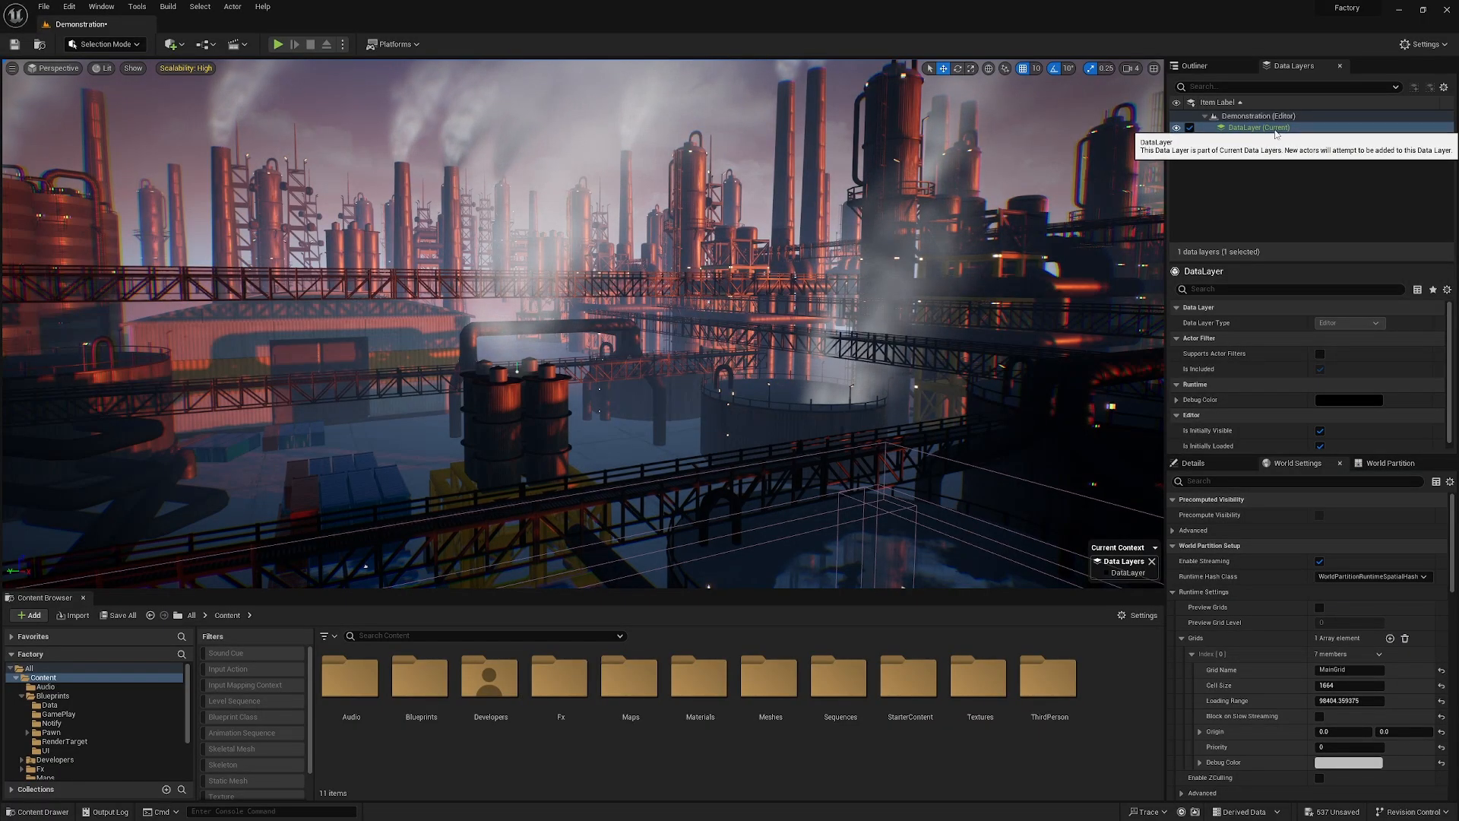
Place a Cube shape on the round tank's roof, and hide and show the current DataLayer to check it.
{"action": "right_click_drag", "start_coordinate": [911, 304], "coordinate": [395, 395]}
{"action": "key", "text": "e"}
{"action": "key", "text": "w"}
{"action": "scroll", "coordinate": [380, 434], "scroll_direction": "down", "scroll_amount": 1}
{"action": "right_click_drag", "start_coordinate": [741, 281], "coordinate": [794, 264]}
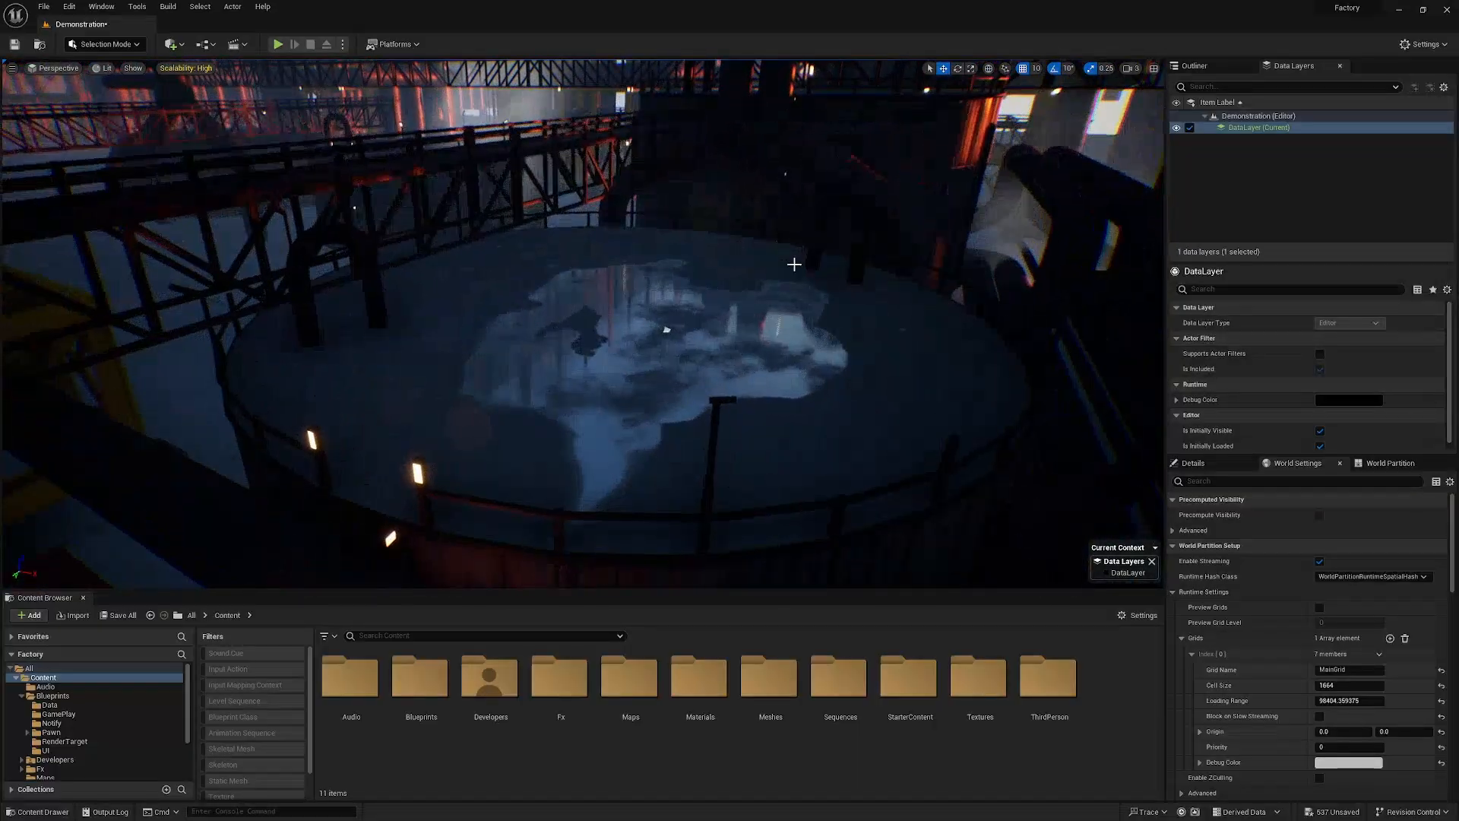
{"action": "left_click", "coordinate": [174, 44]}
{"action": "mouse_move", "coordinate": [217, 139]}
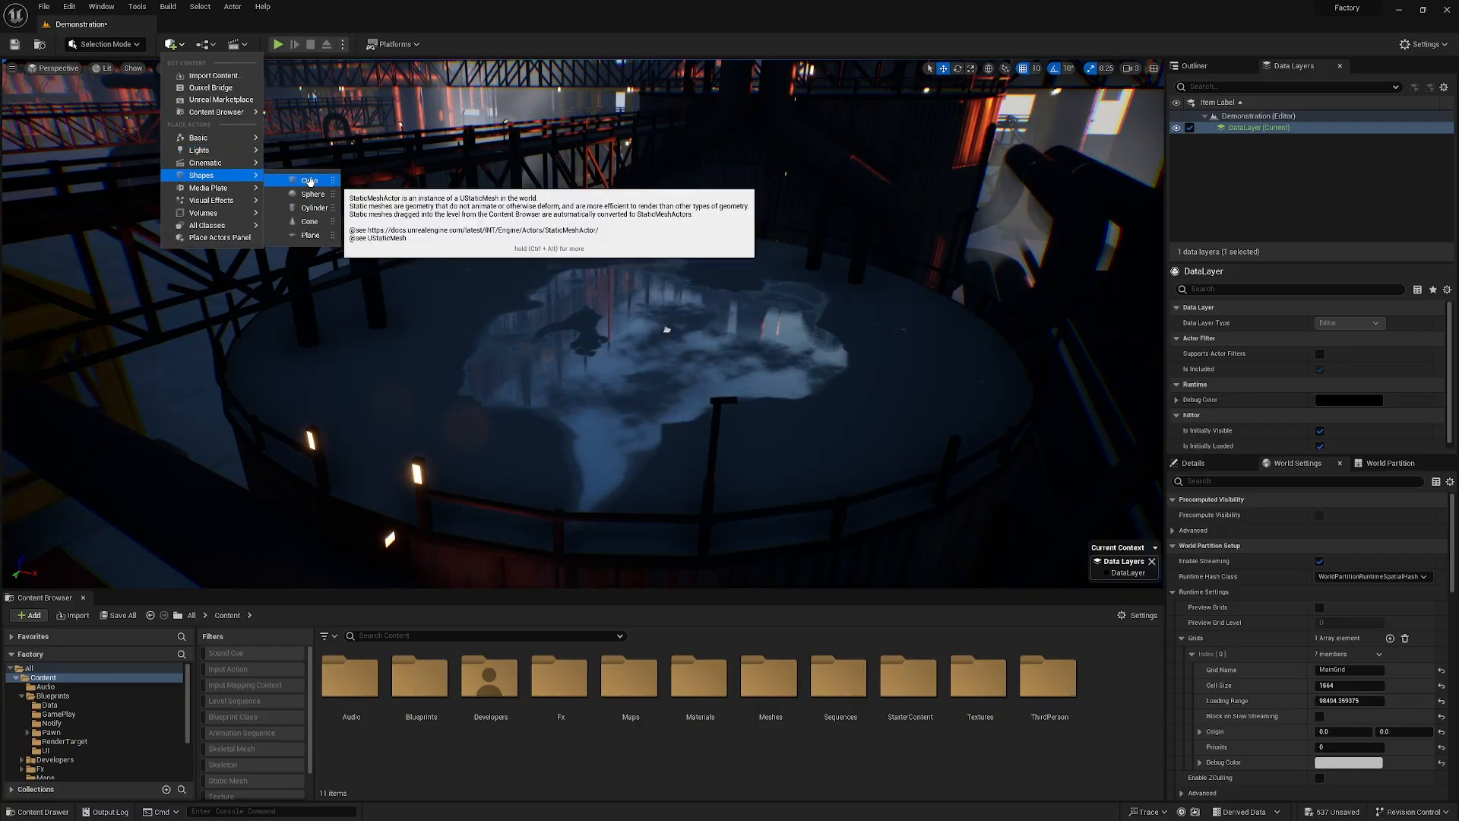
{"action": "left_click_drag", "start_coordinate": [310, 181], "coordinate": [620, 305]}
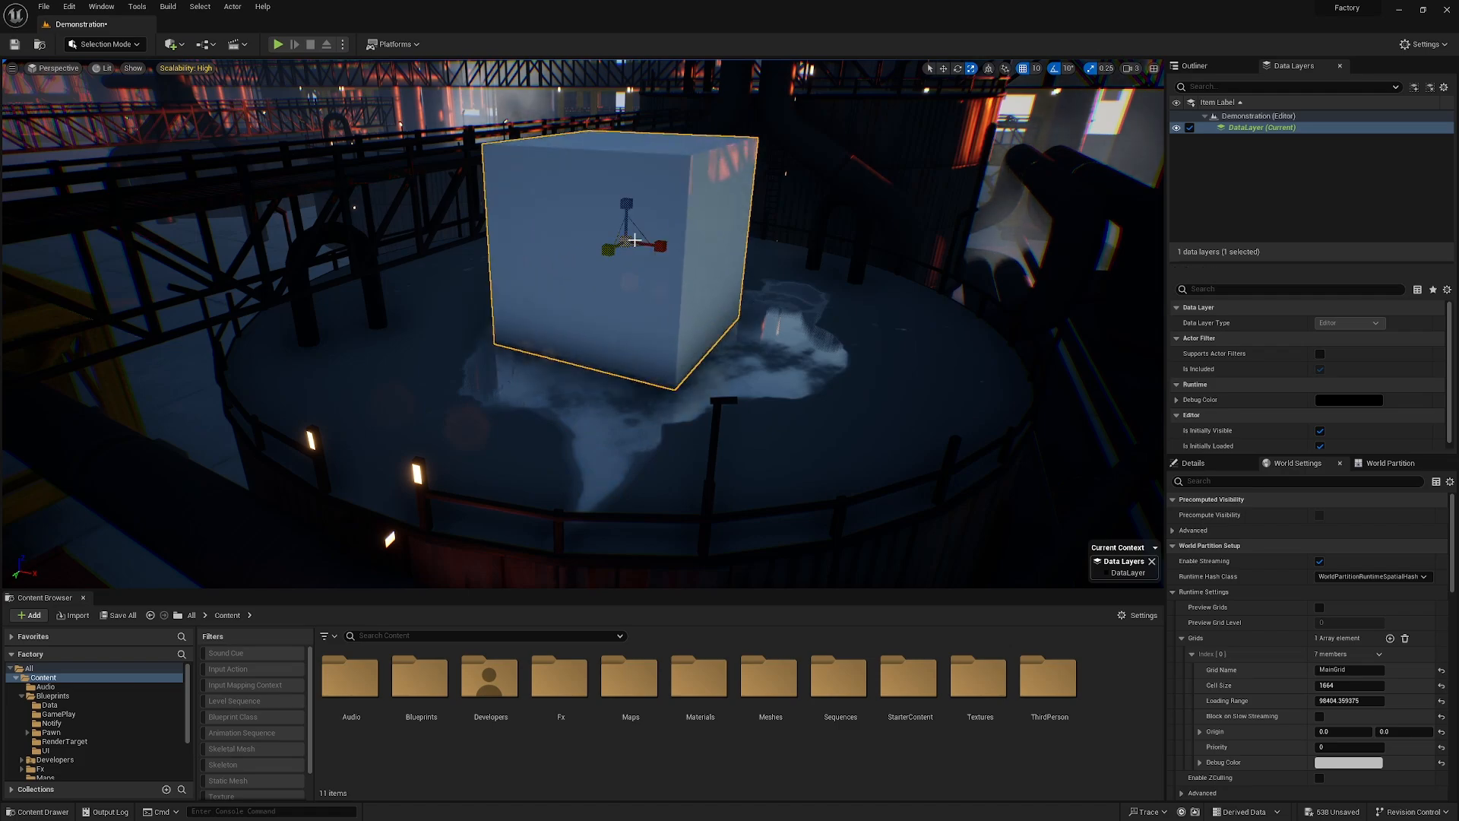
{"action": "left_click", "coordinate": [1176, 128]}
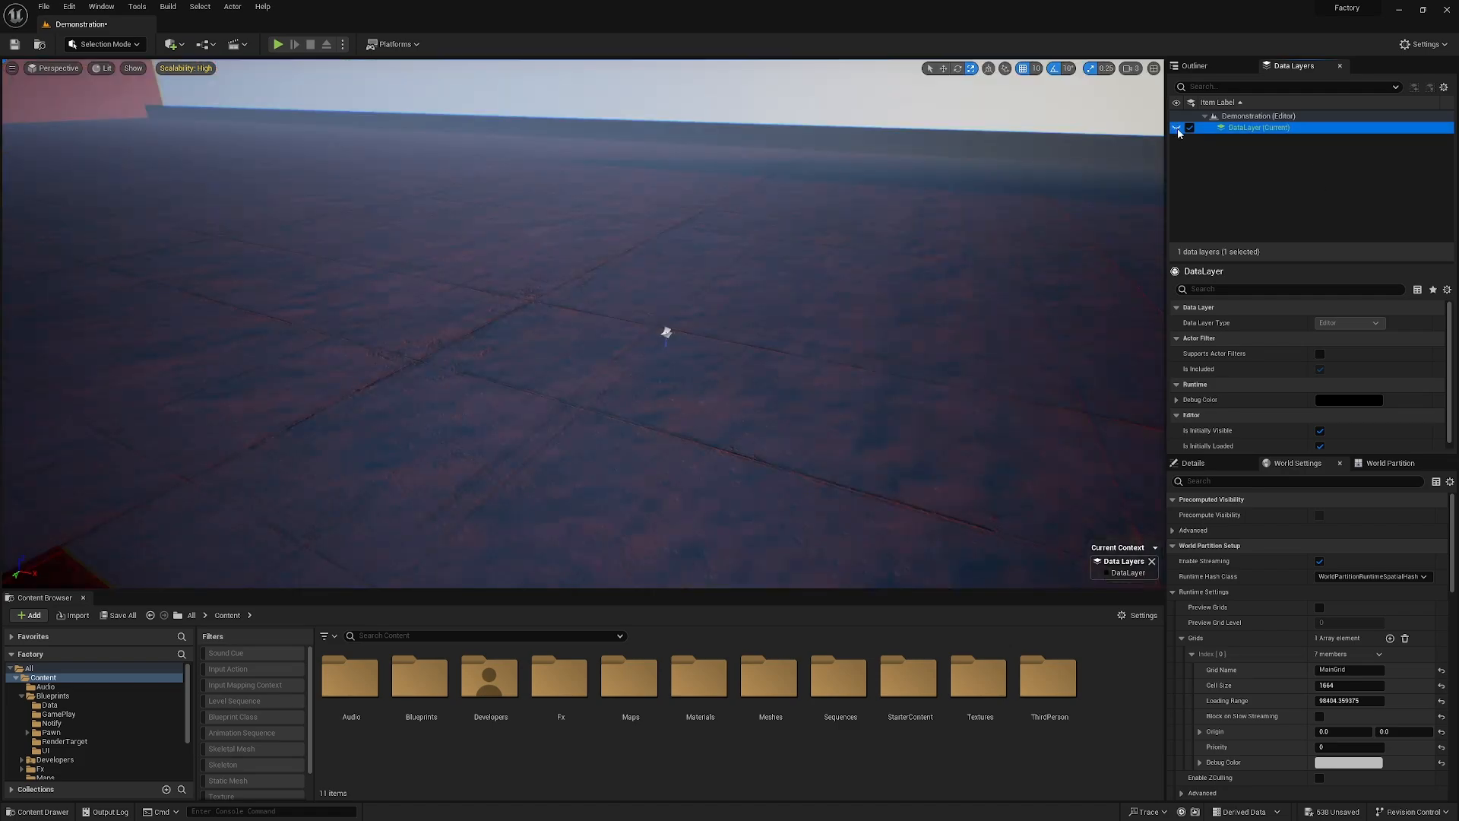
{"action": "left_click", "coordinate": [1177, 128]}
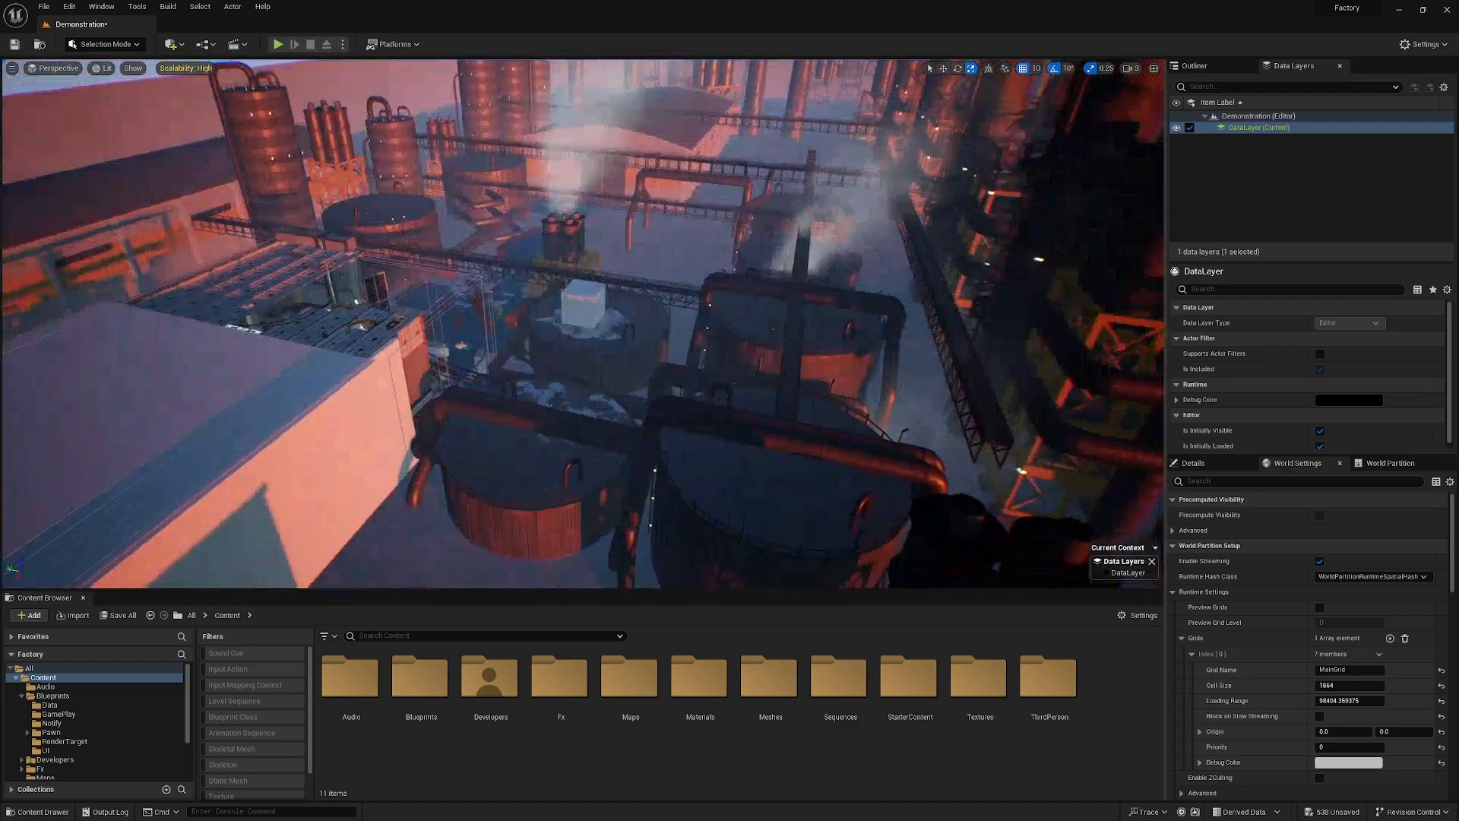
Inspect the stacked shipping containers by selecting the lower row of four and the red container on the upper tier.
{"action": "key", "text": "w"}
{"action": "right_click_drag", "start_coordinate": [583, 323], "coordinate": [874, 266]}
{"action": "right_click_drag", "start_coordinate": [583, 323], "coordinate": [554, 515]}
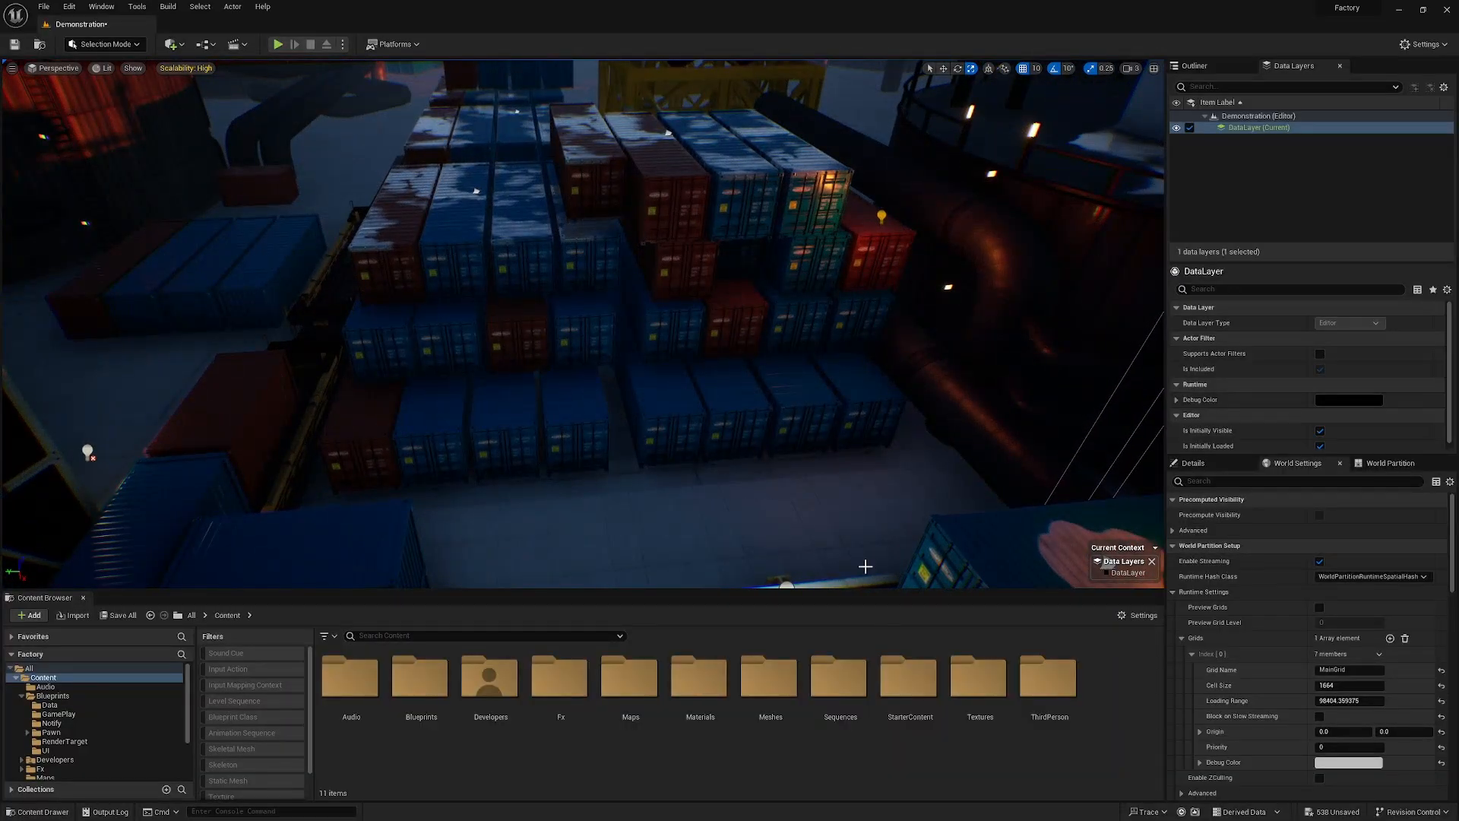
{"action": "left_click", "coordinate": [434, 430]}
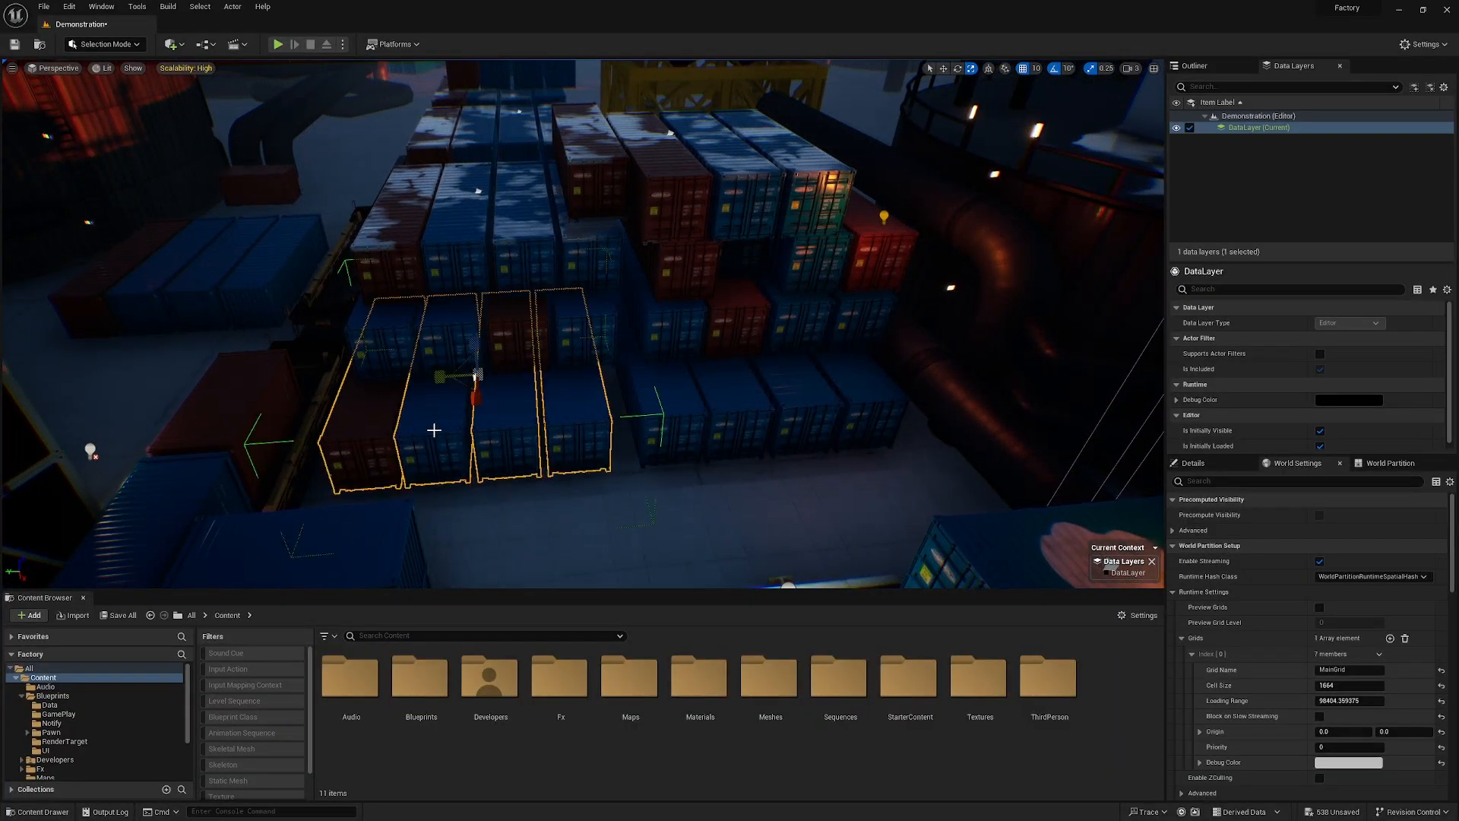
{"action": "left_click_drag", "start_coordinate": [476, 374], "coordinate": [856, 290]}
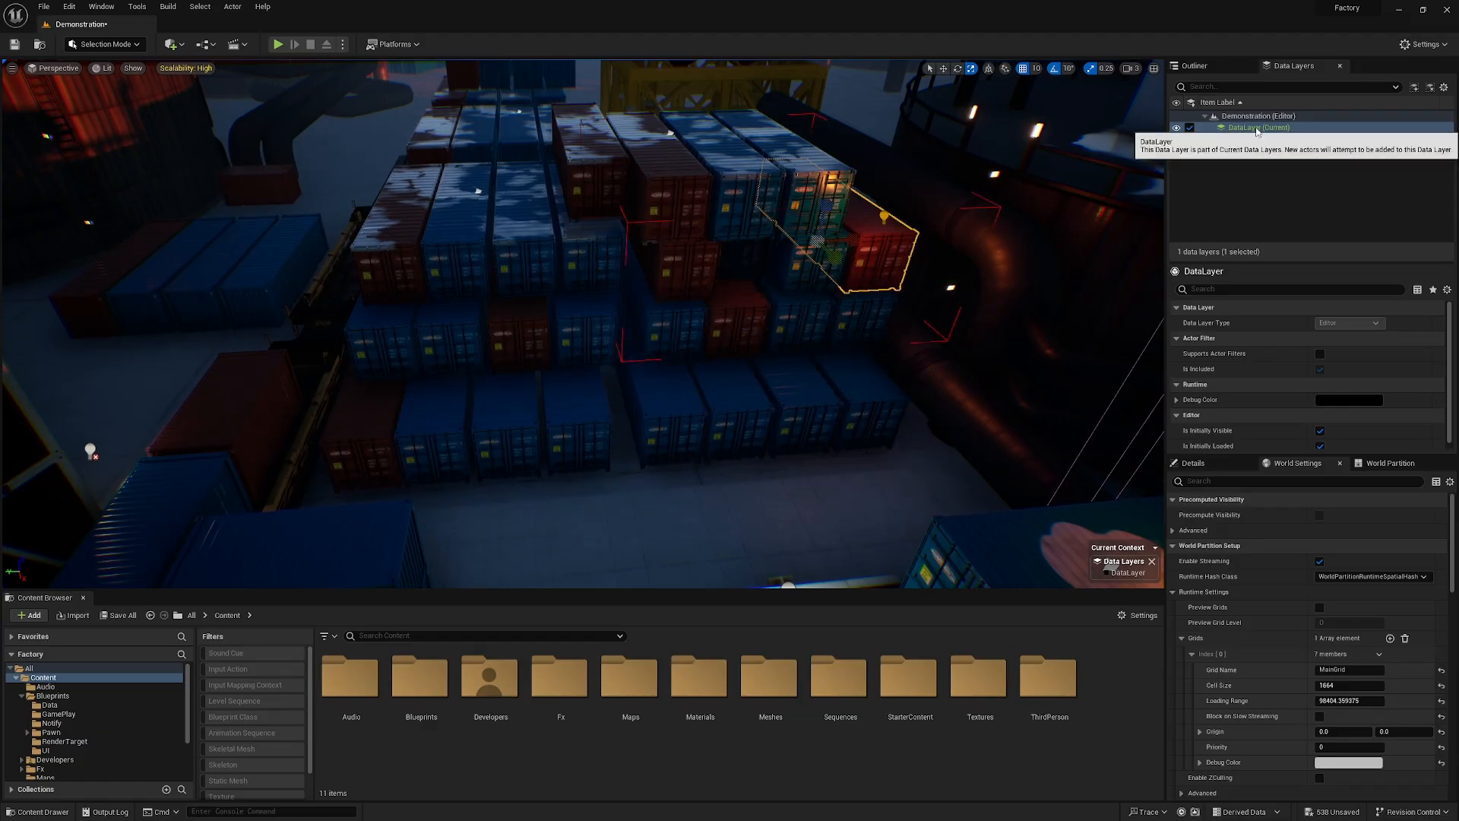
Toggle the DataLayer's visibility off and on, and delete the test cube from the tank's roof.
{"action": "right_click_drag", "start_coordinate": [804, 317], "coordinate": [919, 258]}
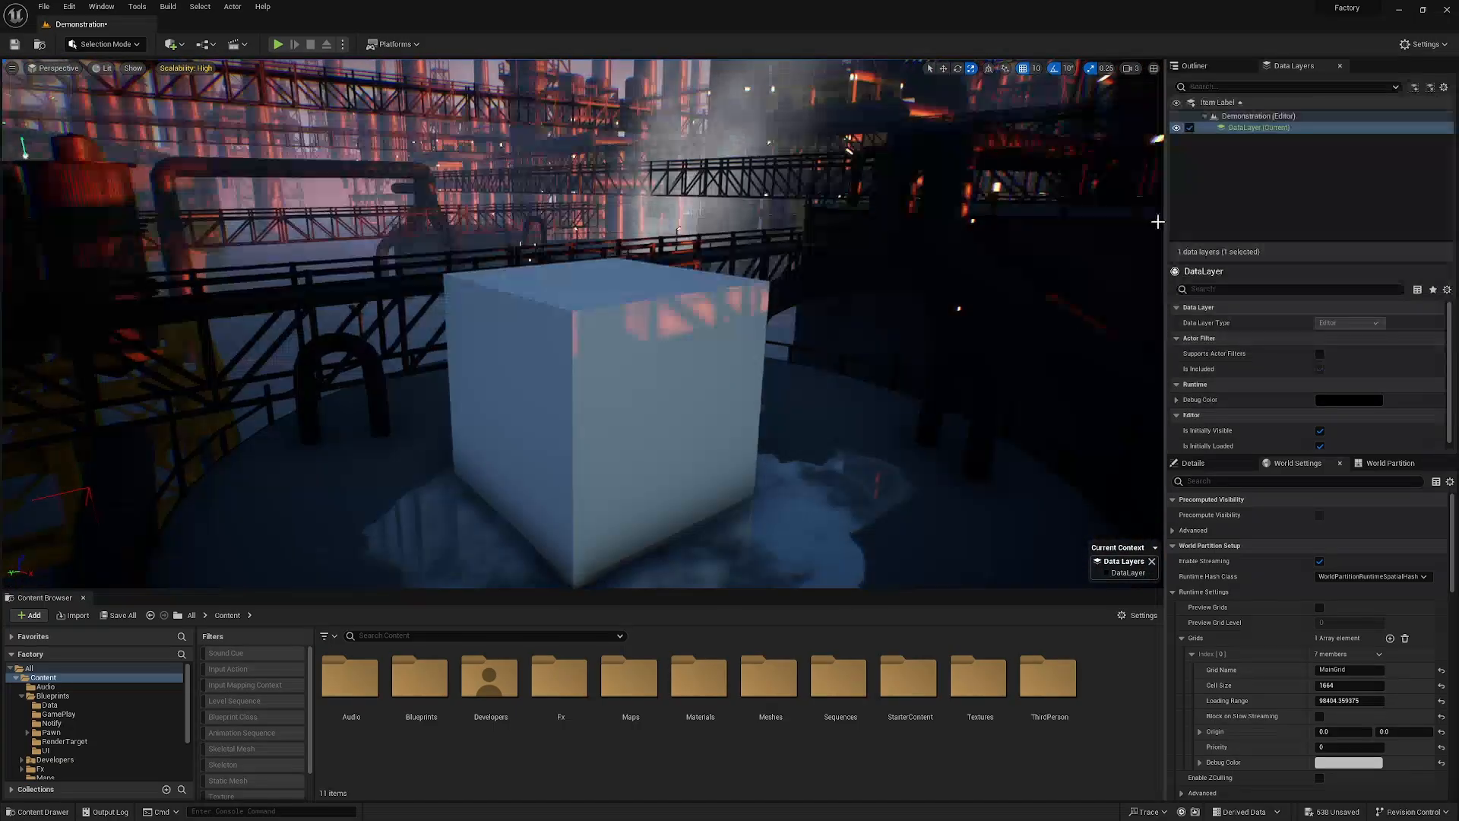
{"action": "left_click", "coordinate": [1177, 127]}
{"action": "left_click", "coordinate": [1177, 129]}
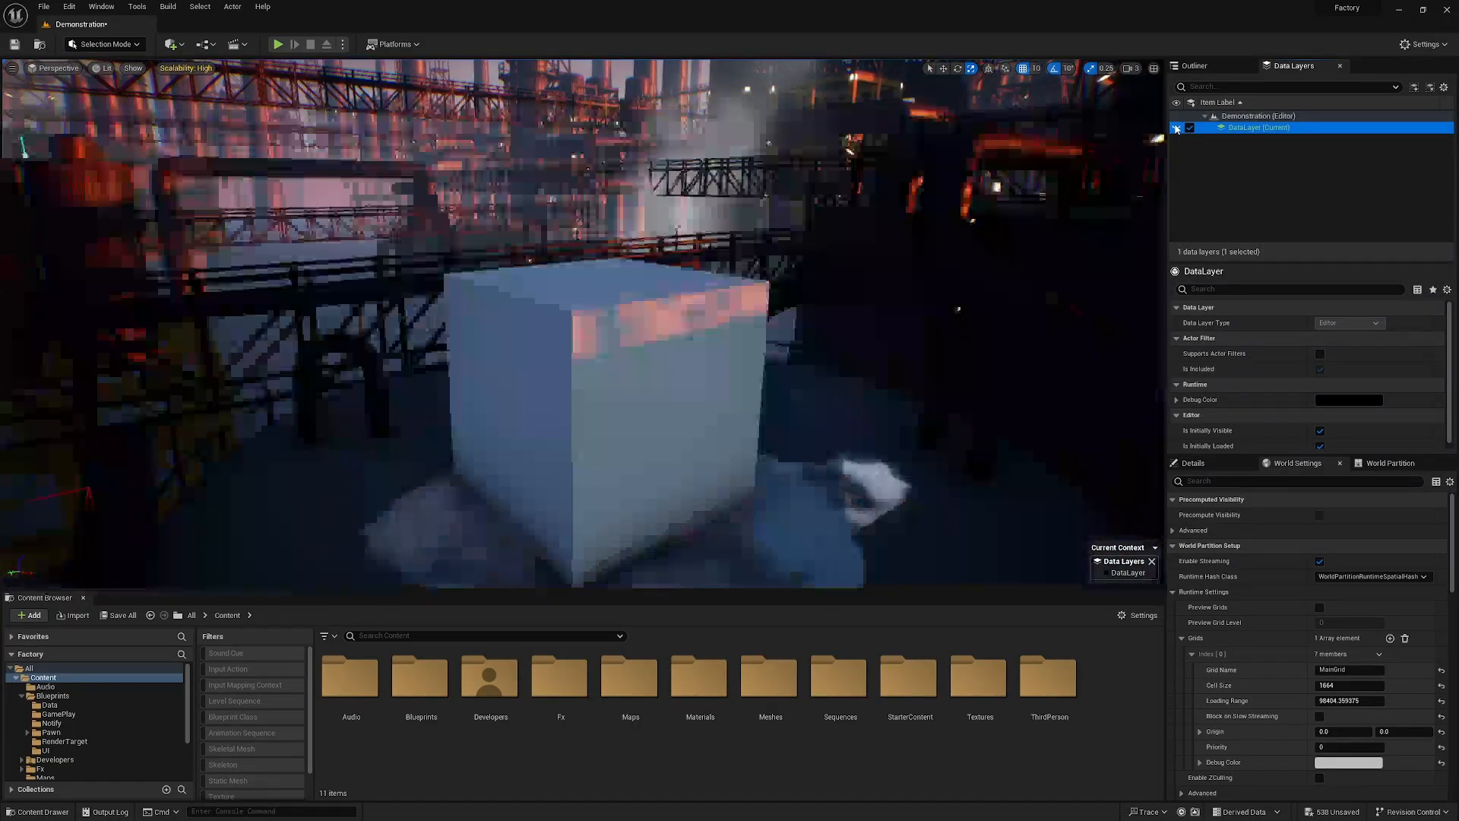
{"action": "left_click", "coordinate": [609, 414]}
{"action": "key", "text": "Delete"}
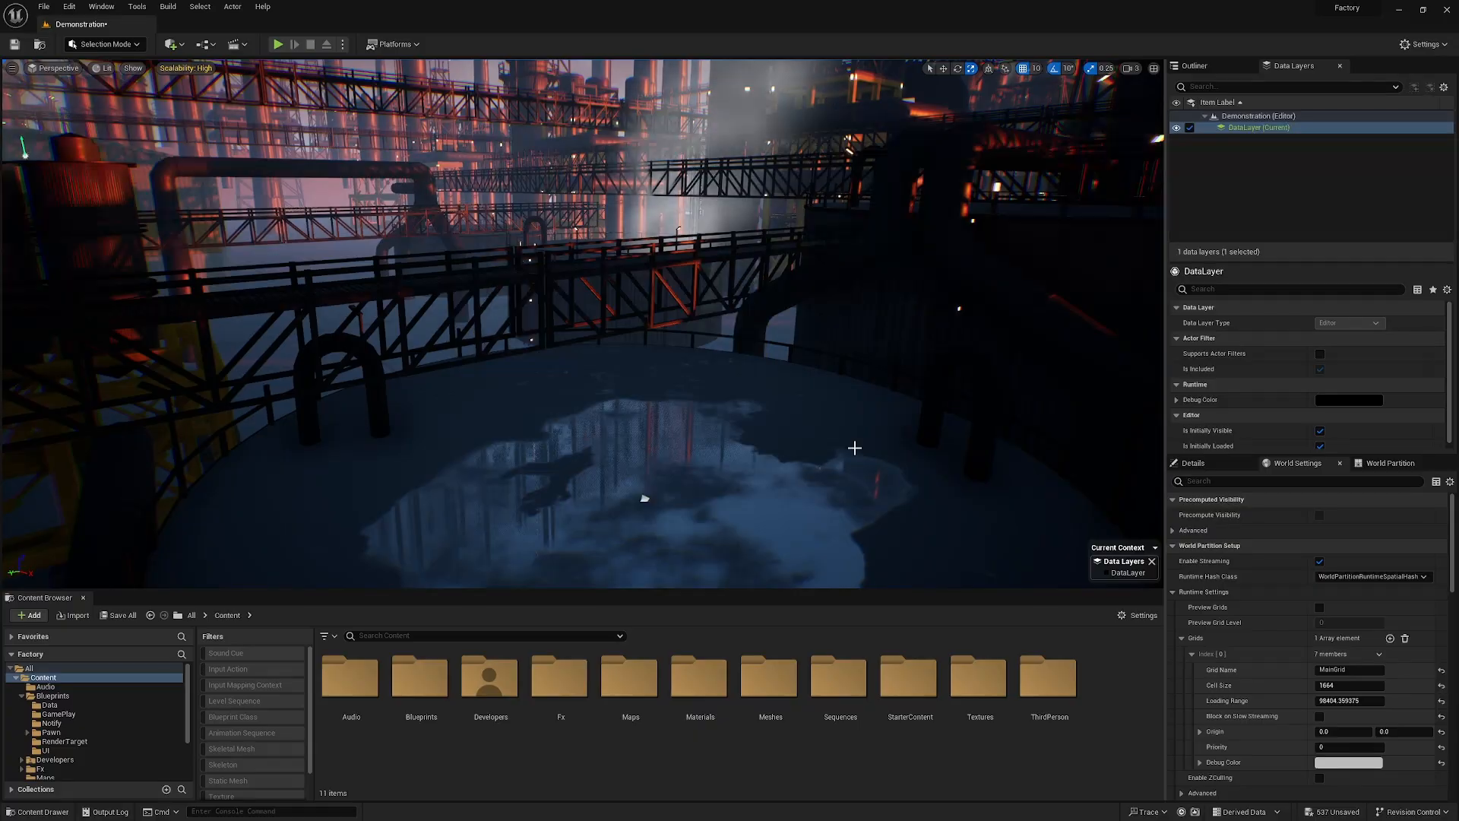
Create a new data layer under Demonstration without an assigned asset and delete it again.
{"action": "right_click_drag", "start_coordinate": [801, 315], "coordinate": [574, 351]}
{"action": "scroll", "coordinate": [584, 324], "scroll_direction": "down", "scroll_amount": 1}
{"action": "left_click", "coordinate": [1219, 155]}
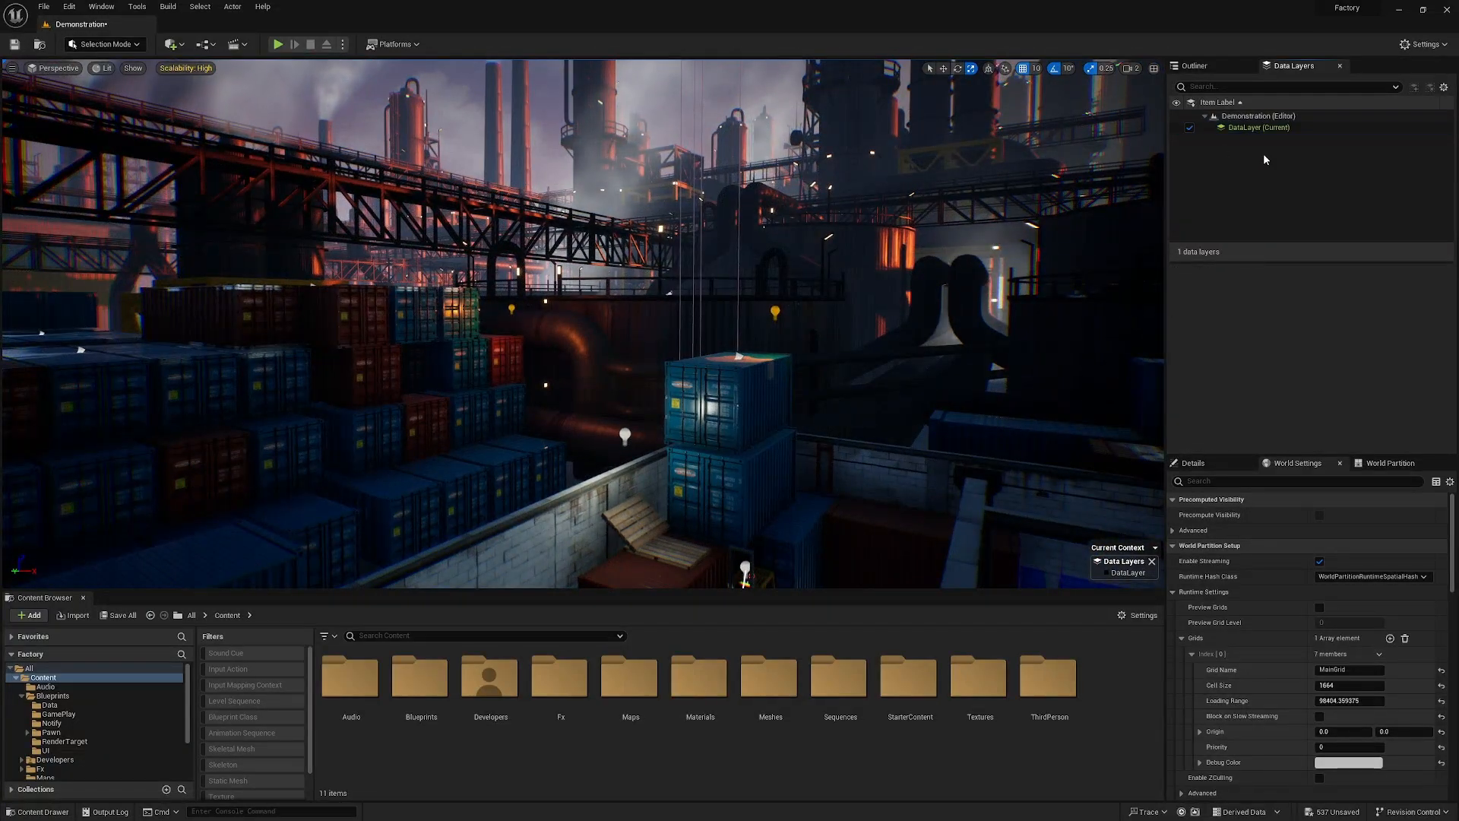
{"action": "right_click", "coordinate": [1236, 158]}
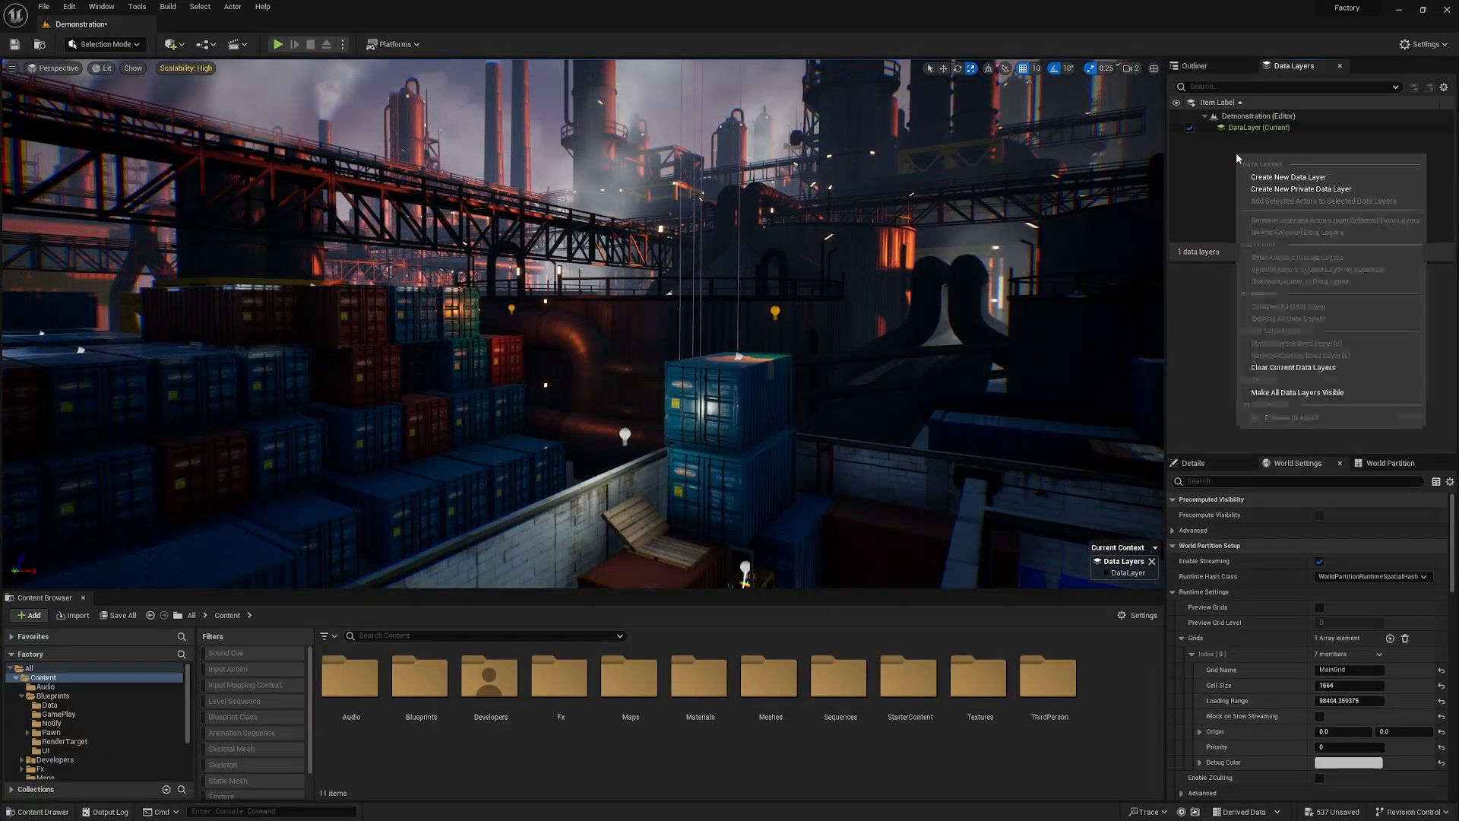
{"action": "left_click", "coordinate": [1315, 179]}
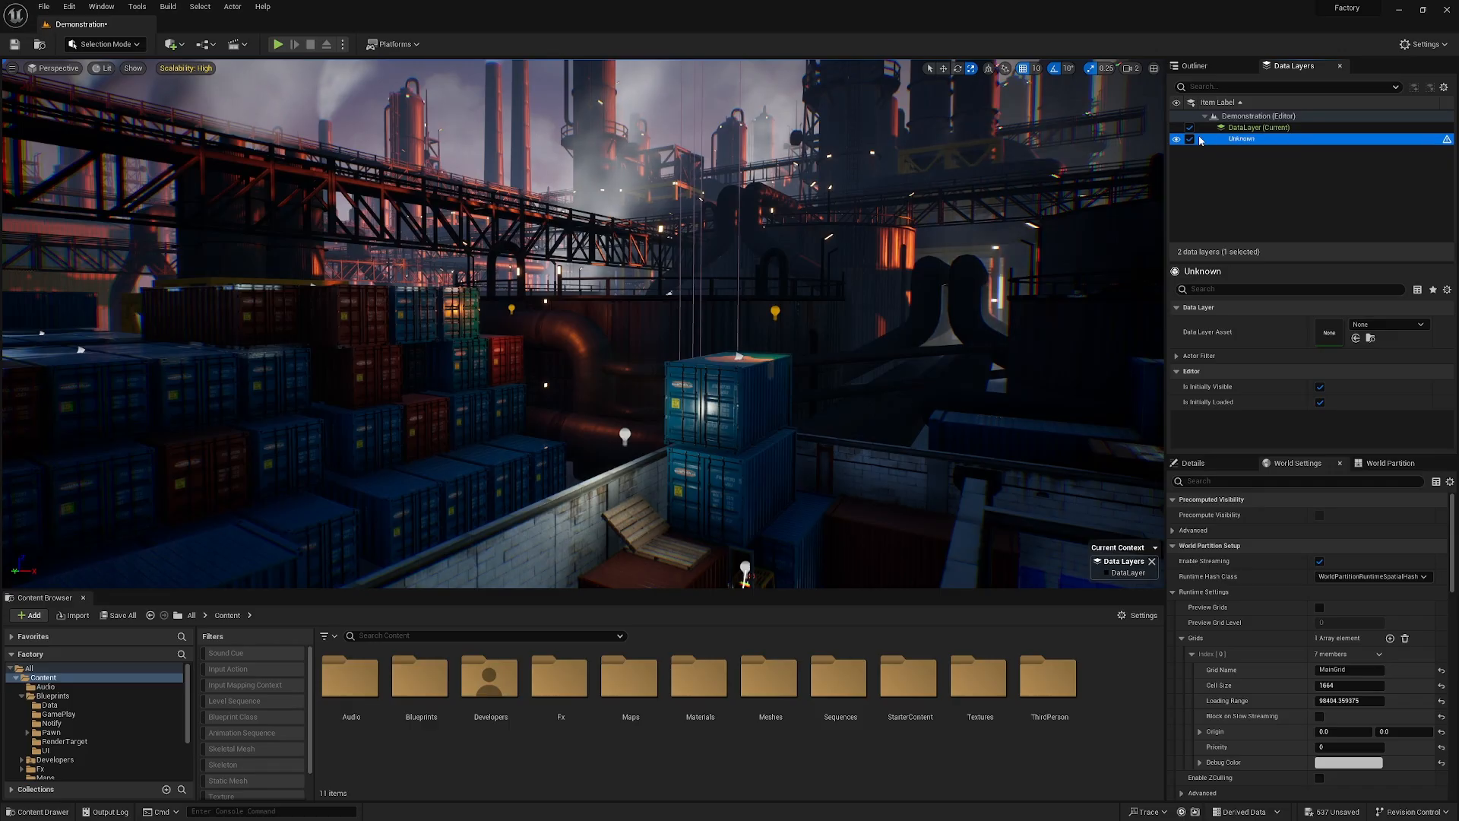
{"action": "right_click_drag", "start_coordinate": [1135, 270], "coordinate": [1159, 380]}
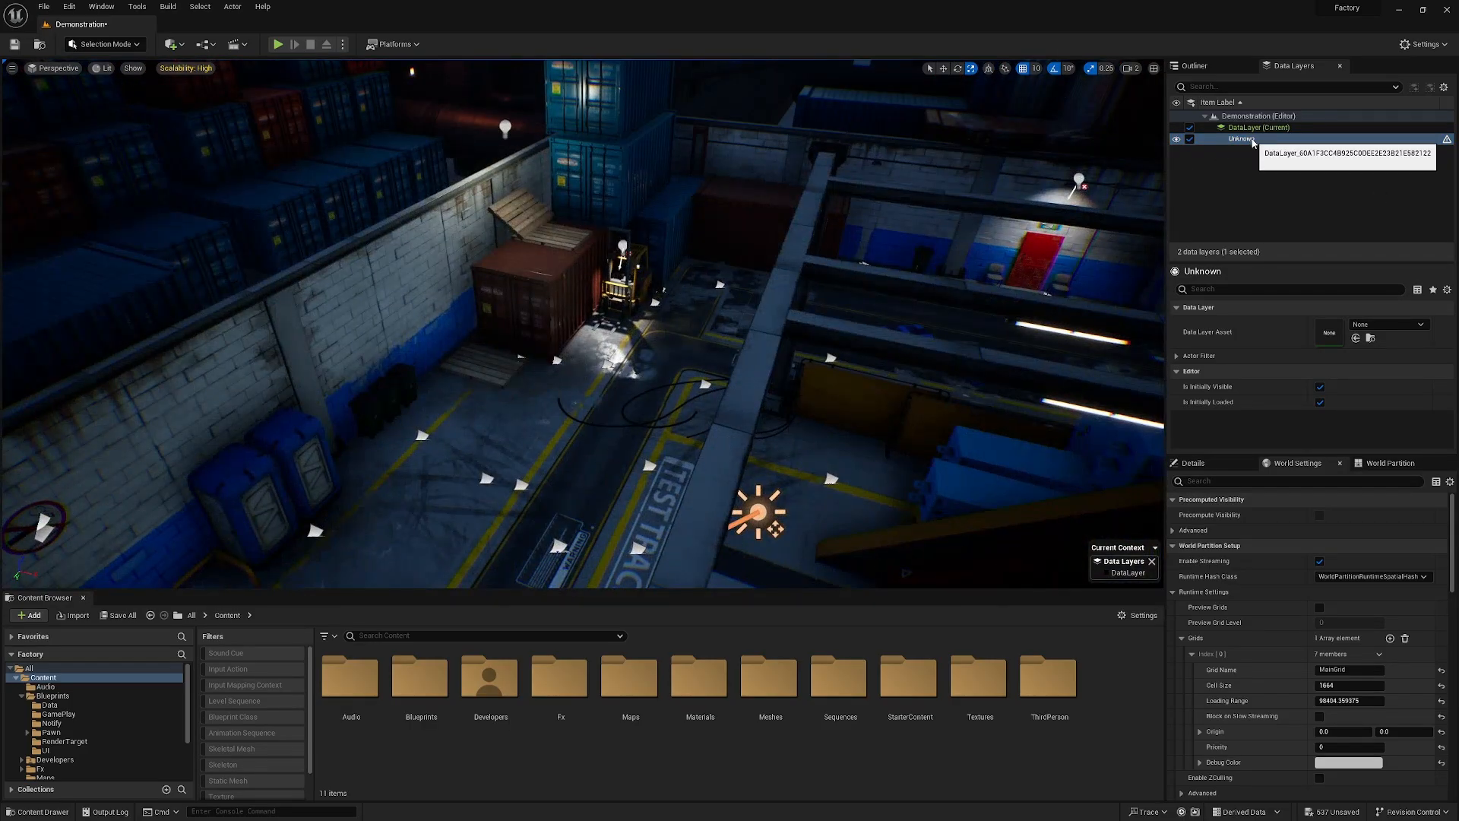
{"action": "key", "text": "Delete"}
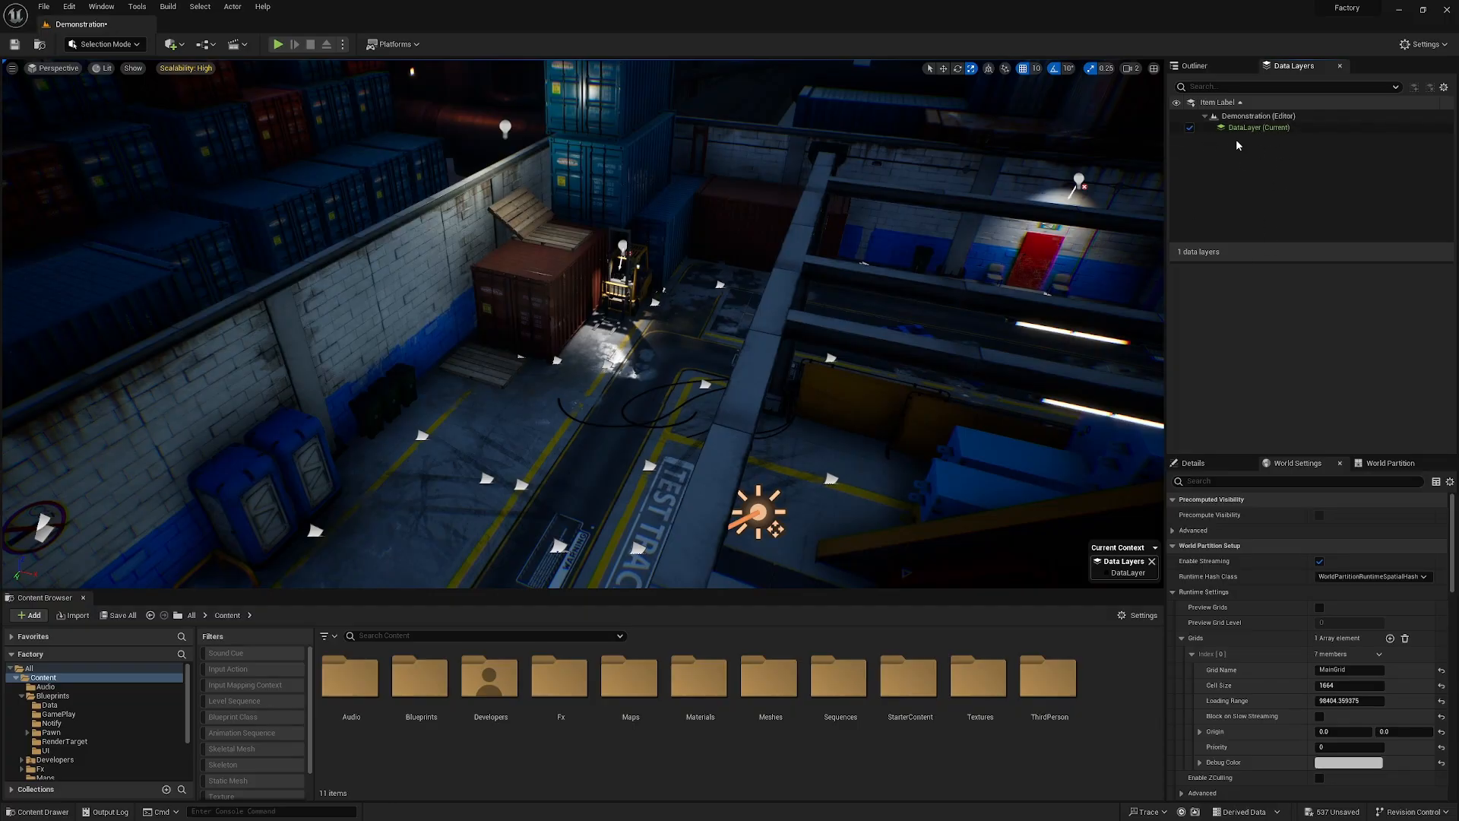
Create a Data Layer asset in the Content folder, keeping the default name.
{"action": "mouse_move", "coordinate": [839, 376]}
{"action": "right_mouse_down"}
{"action": "mouse_move", "coordinate": [934, 342]}
{"action": "mouse_move", "coordinate": [1086, 334]}
{"action": "mouse_move", "coordinate": [842, 384]}
{"action": "right_mouse_up"}
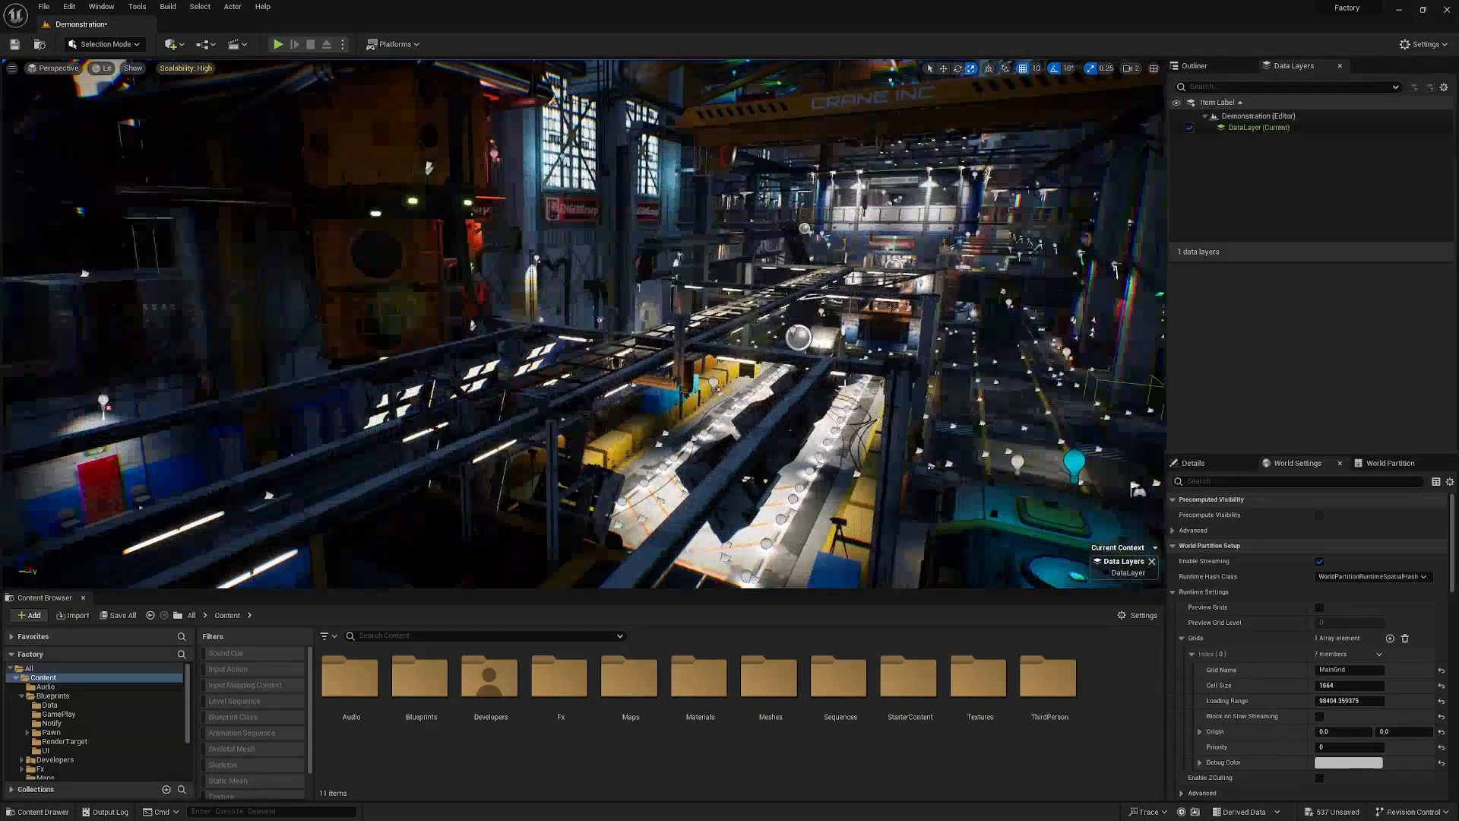
{"action": "right_click", "coordinate": [384, 764]}
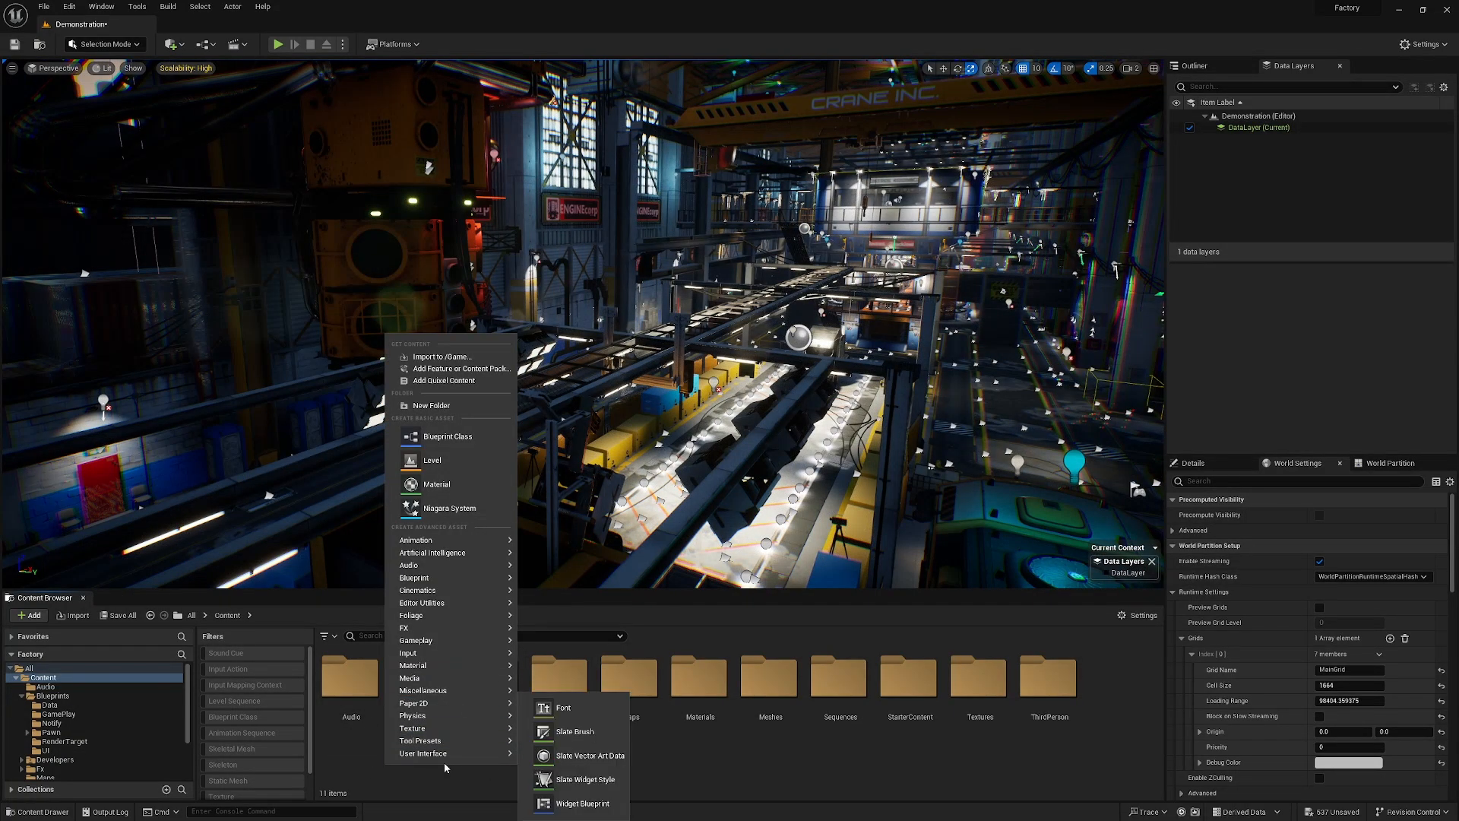
{"action": "mouse_move", "coordinate": [424, 692]}
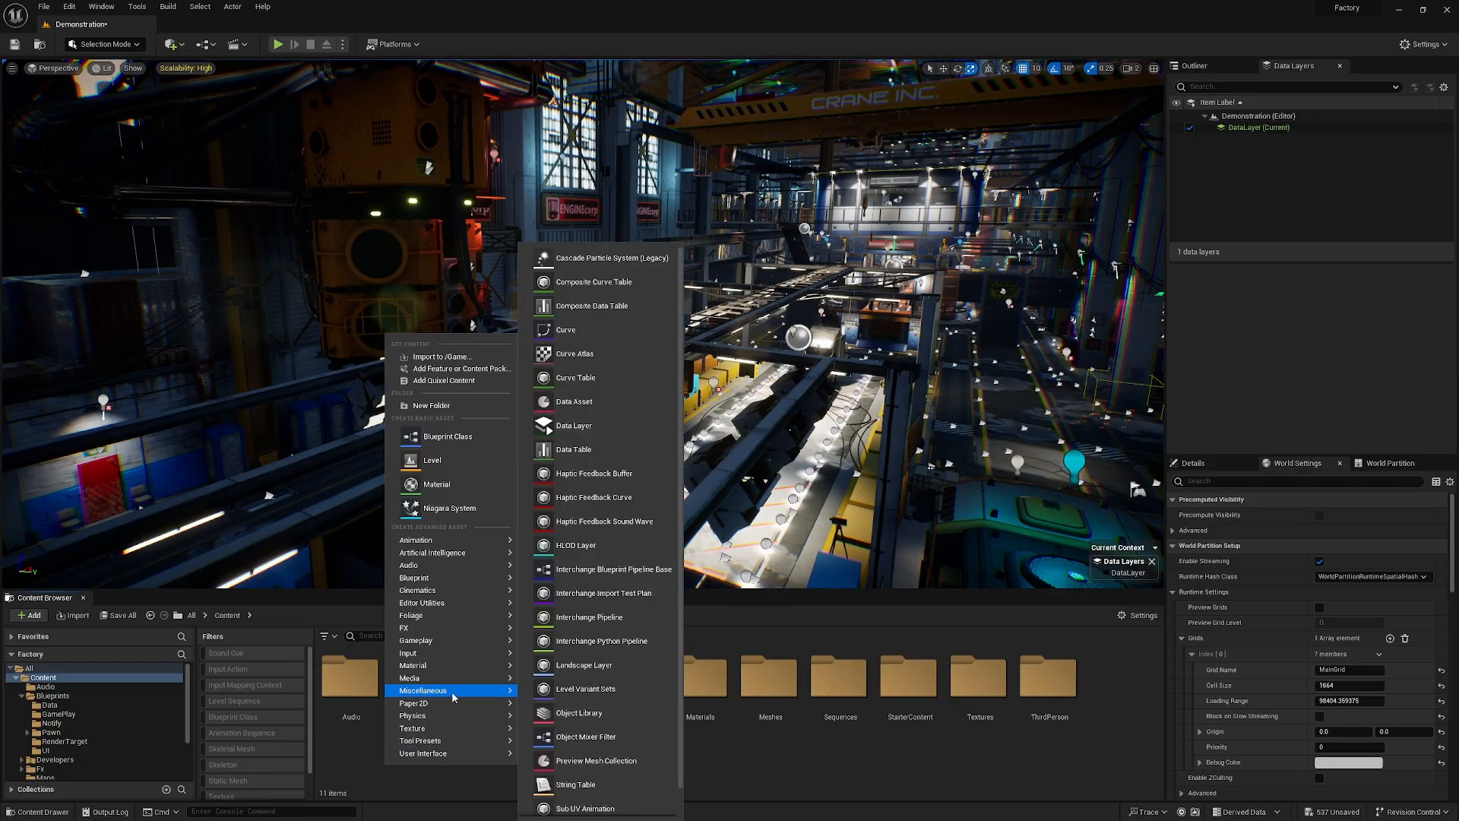
{"action": "left_click", "coordinate": [603, 430]}
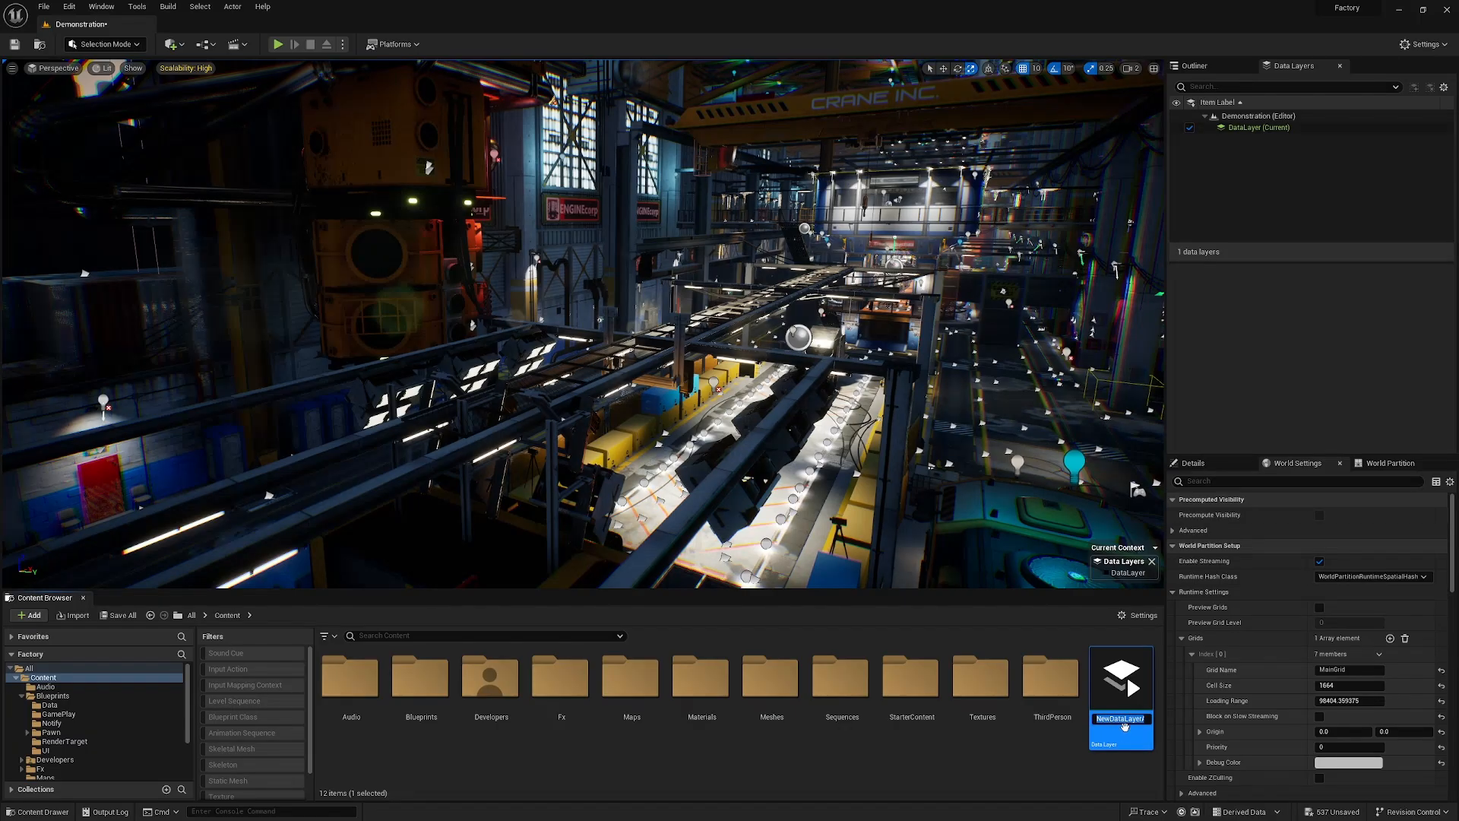
{"action": "key", "text": "Return"}
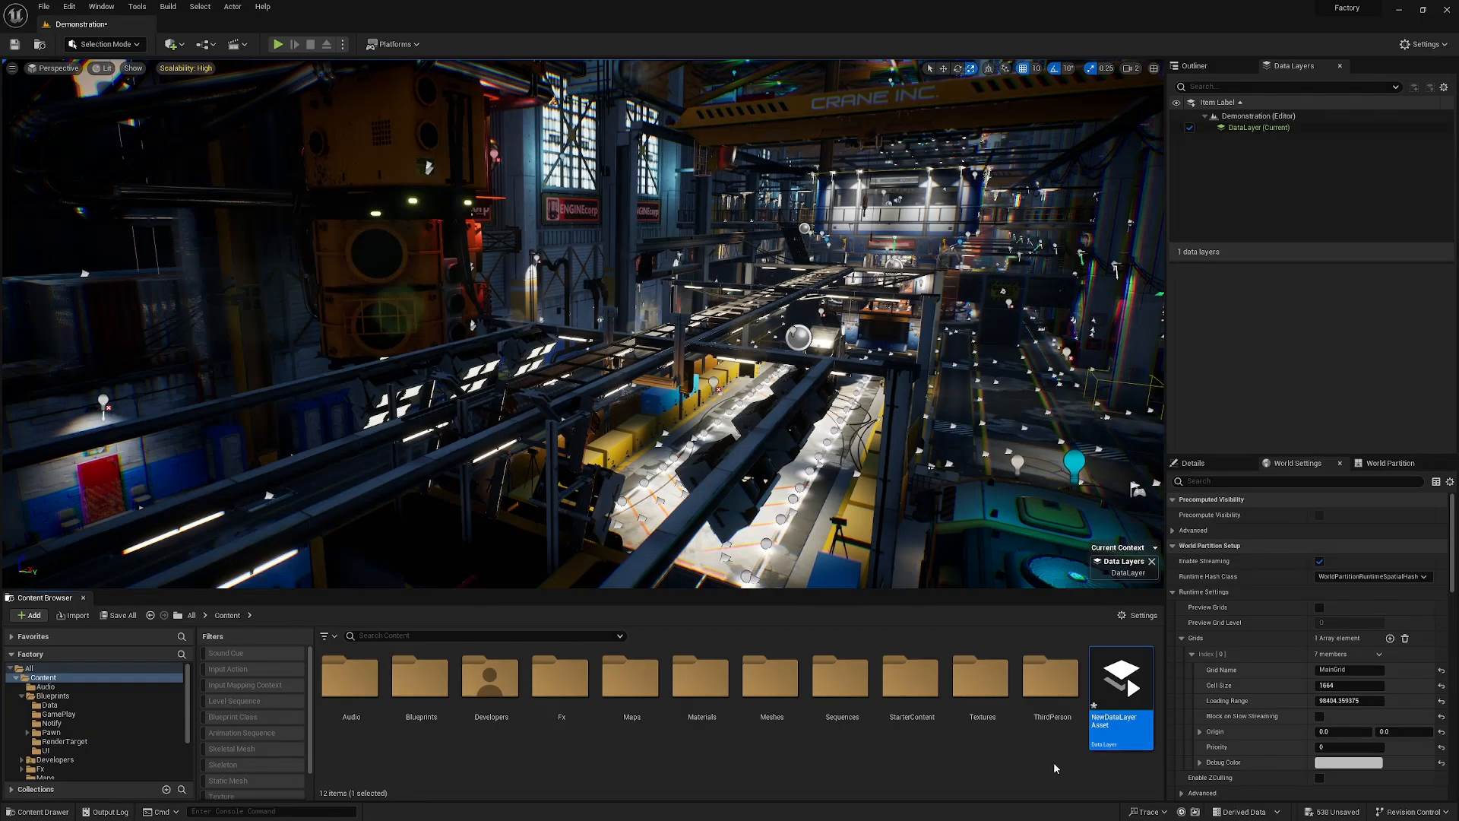
Set NewDataLayerAsset's Data Layer Type to Runtime, save the asset and close its editor.
{"action": "double_click", "coordinate": [1103, 747]}
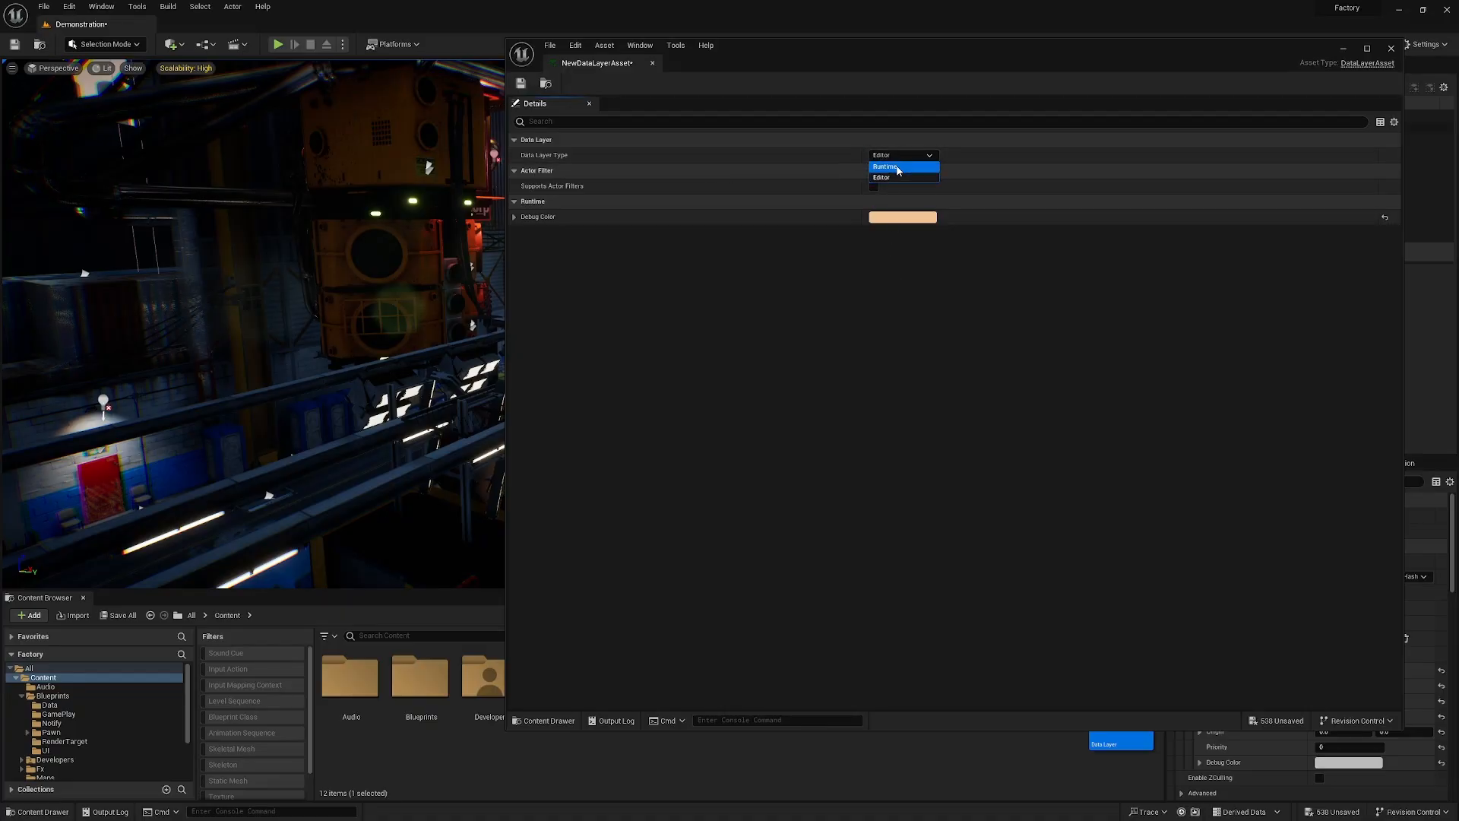
{"action": "left_click", "coordinate": [520, 84]}
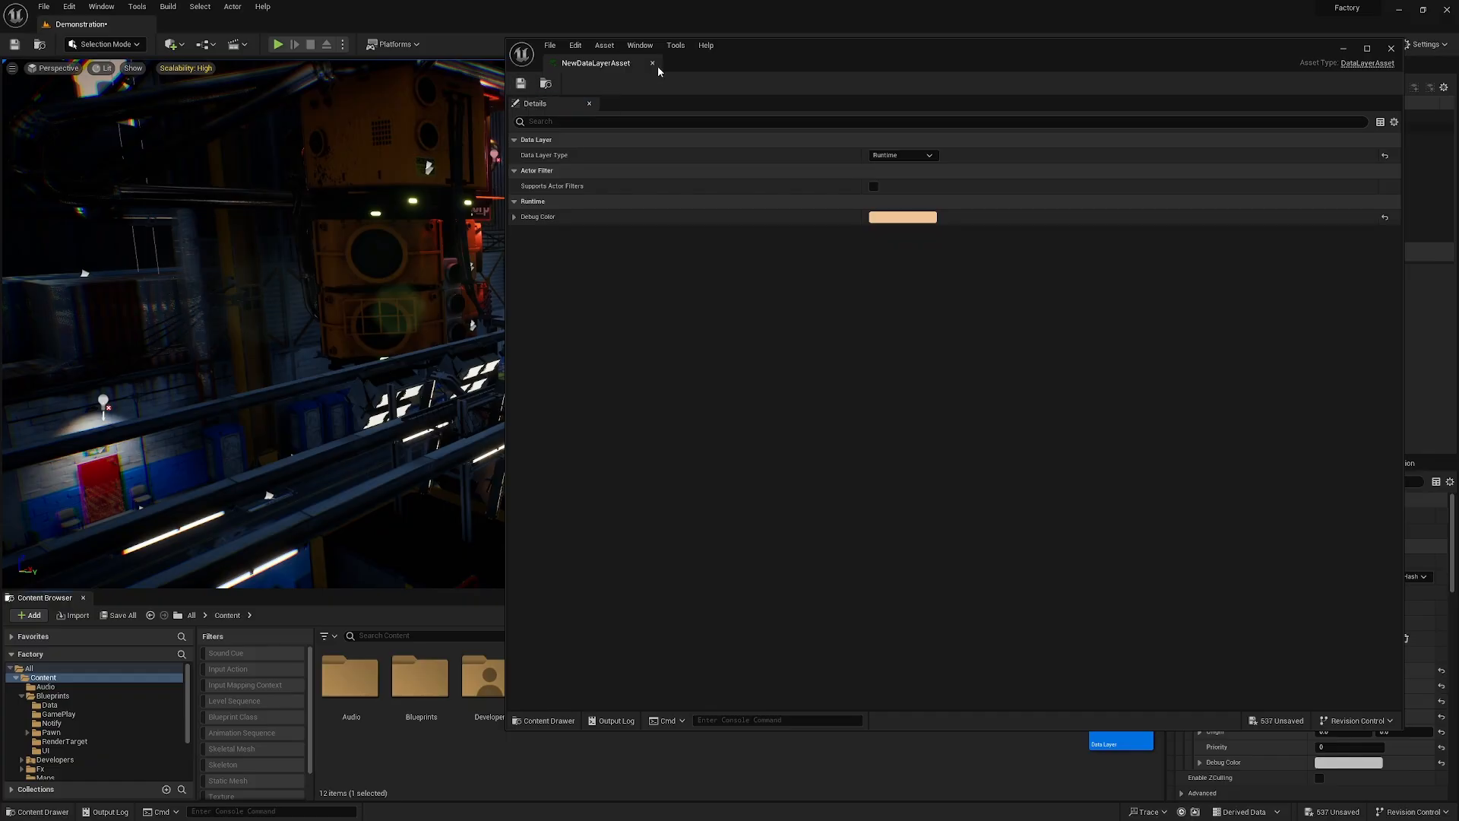
{"action": "left_click", "coordinate": [651, 64]}
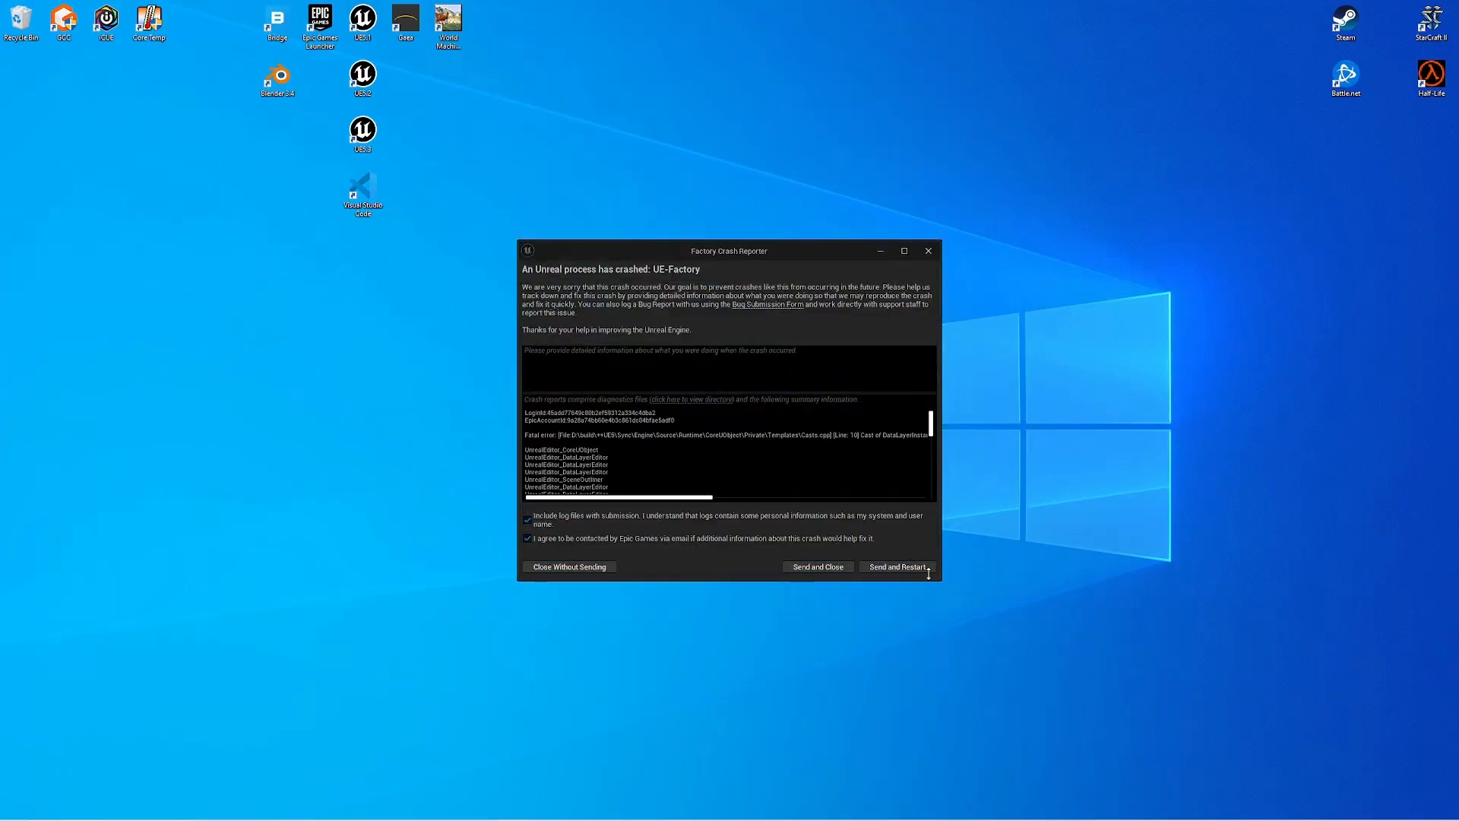
Send the crash report and restart the editor, and load a World Partition region covering the whole Demonstration map.
{"action": "left_click", "coordinate": [897, 567]}
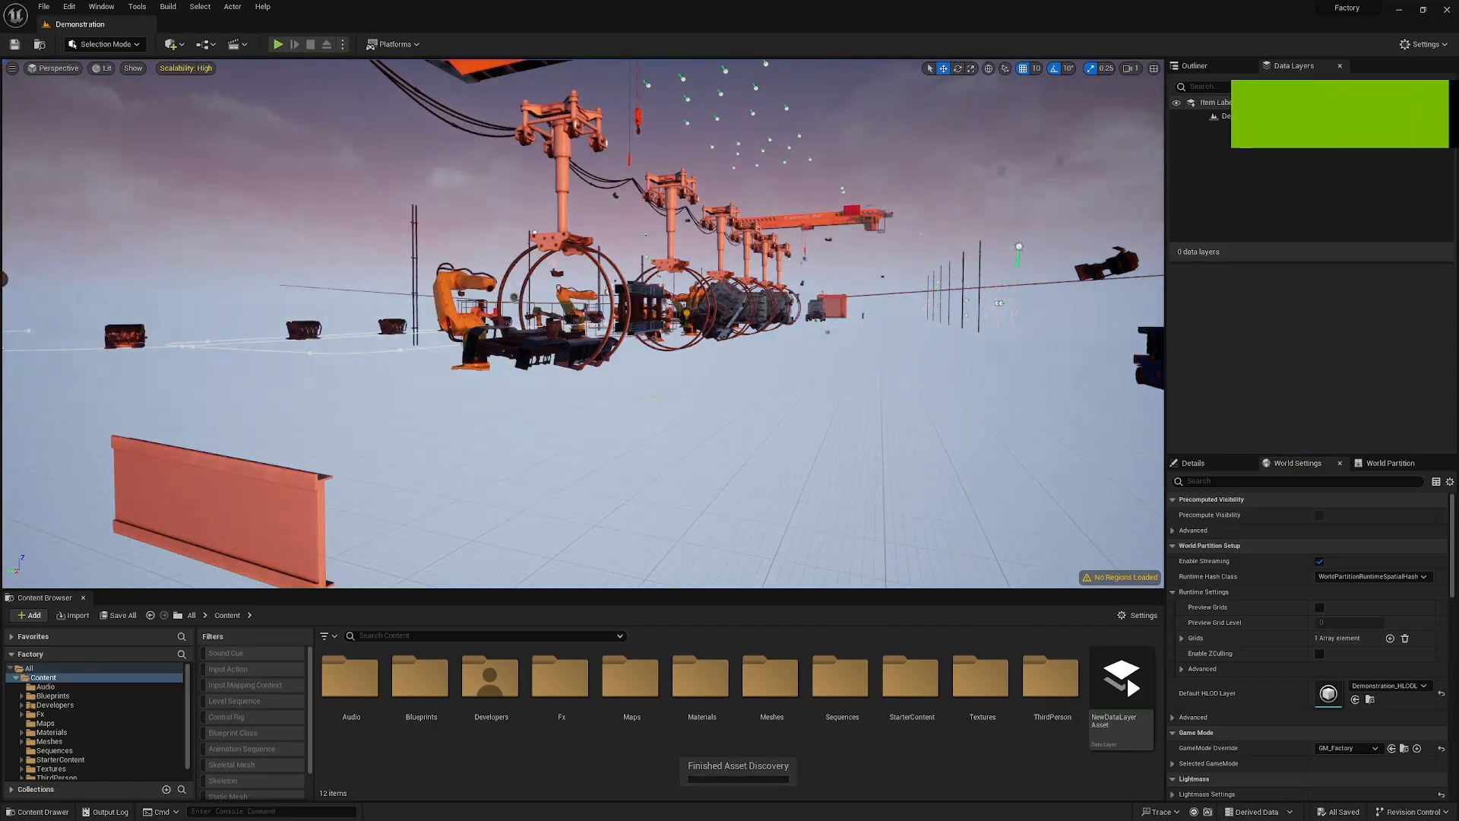
{"action": "left_click", "coordinate": [1389, 463]}
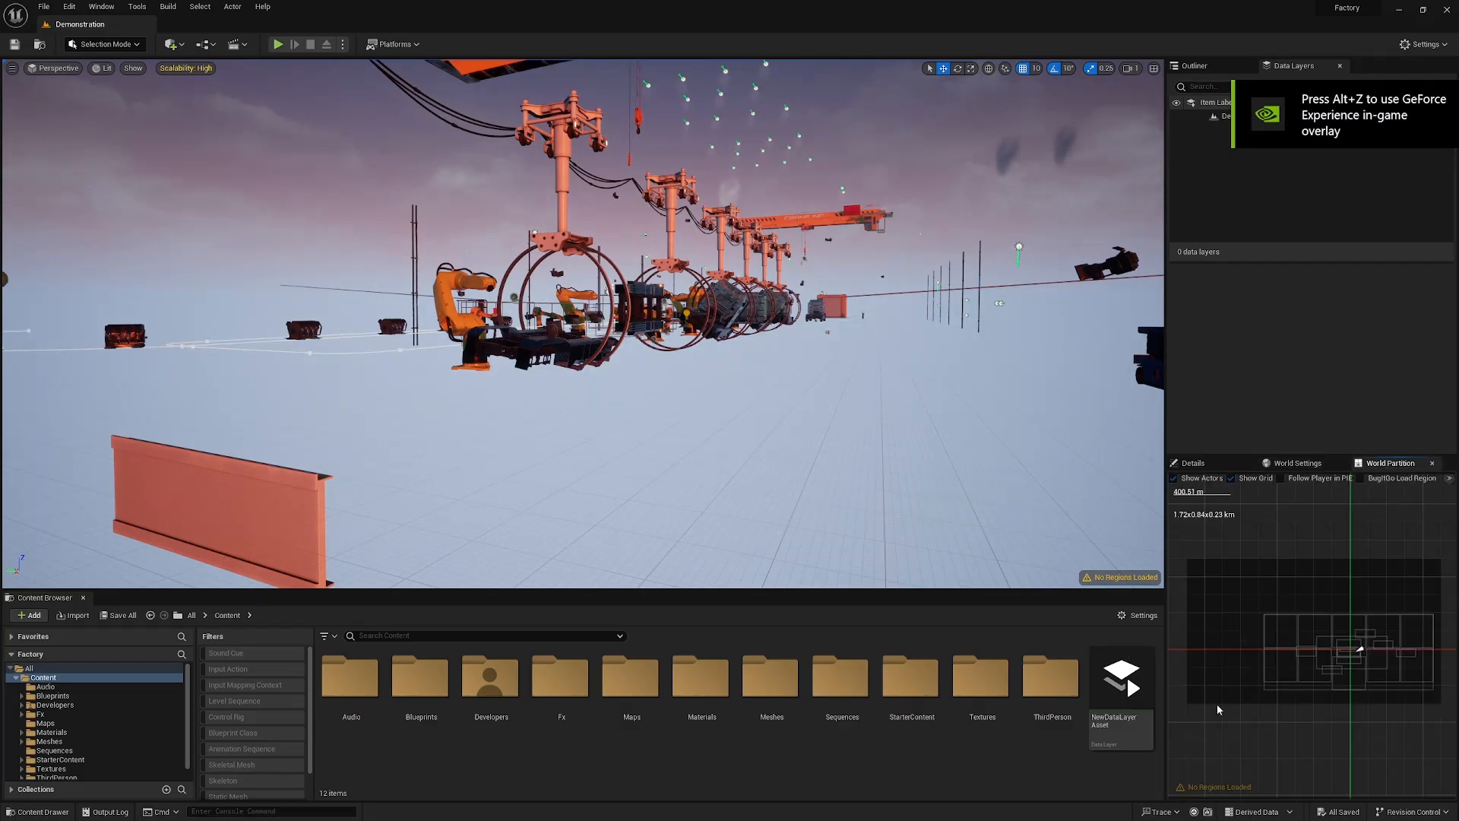
{"action": "left_click_drag", "start_coordinate": [1451, 528], "coordinate": [1450, 538]}
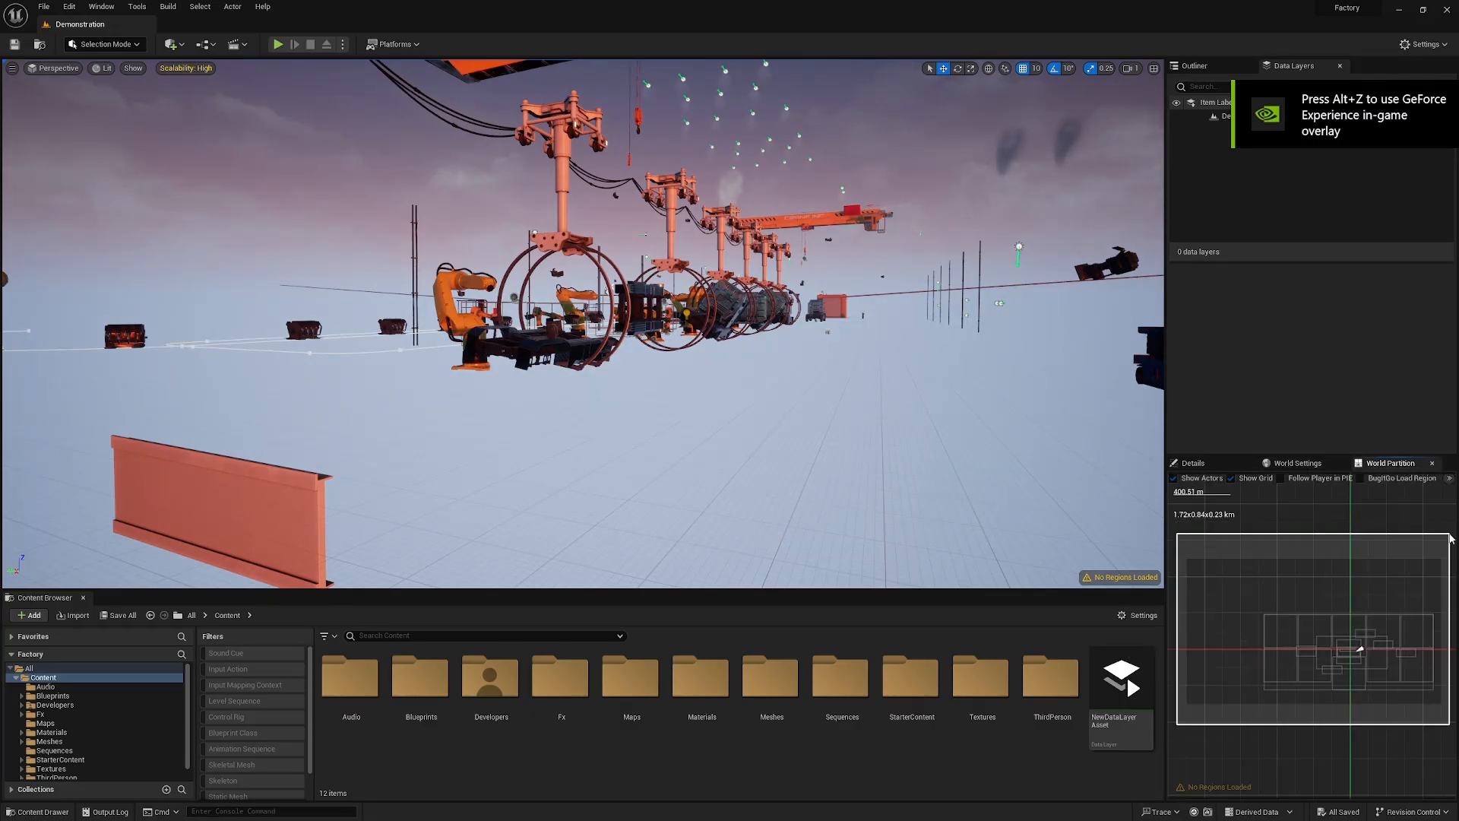
{"action": "right_click", "coordinate": [1285, 625]}
{"action": "left_click", "coordinate": [1318, 647]}
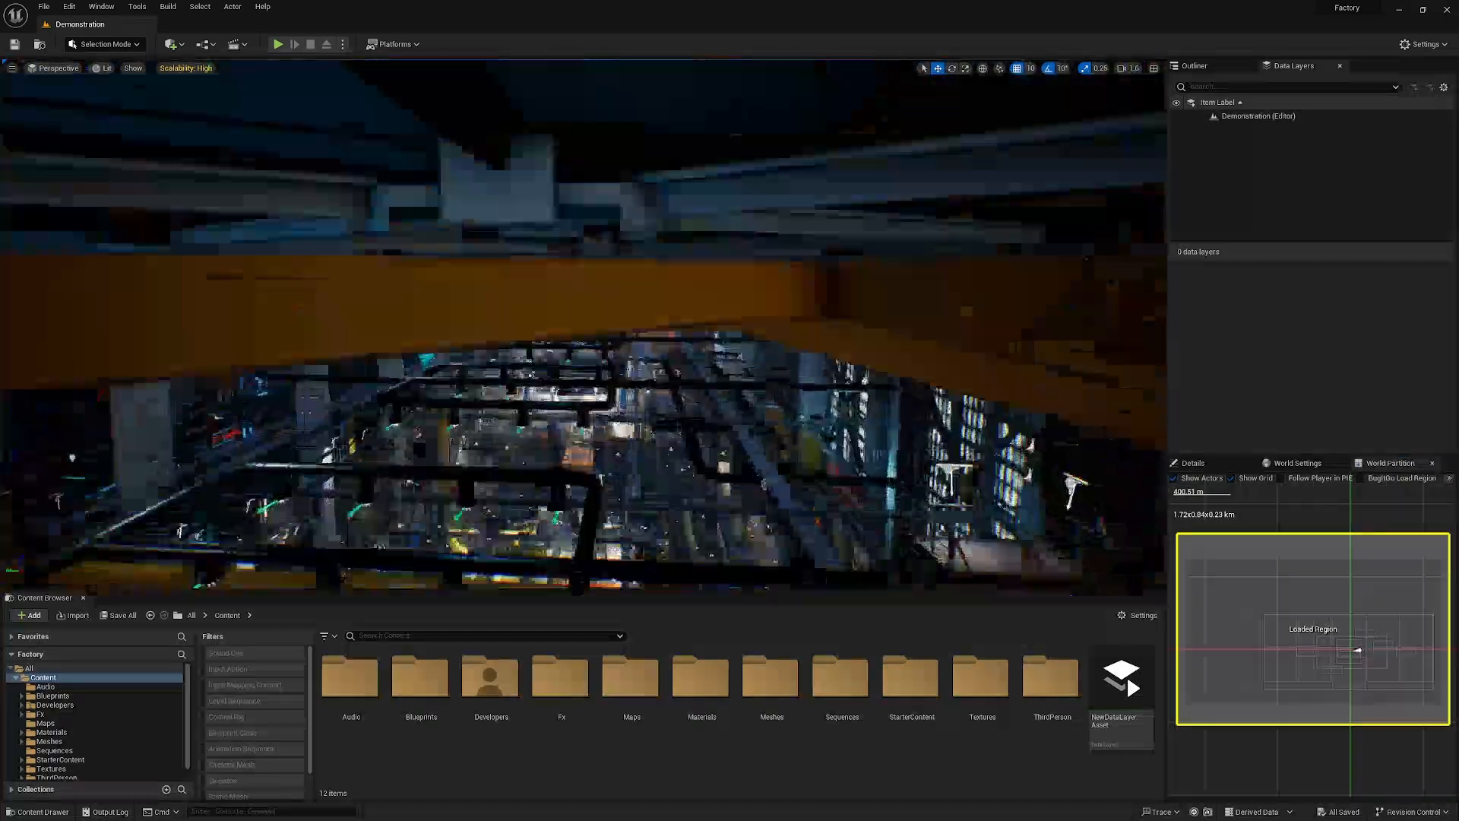
{"action": "scroll", "coordinate": [584, 326], "scroll_direction": "up", "scroll_amount": 3}
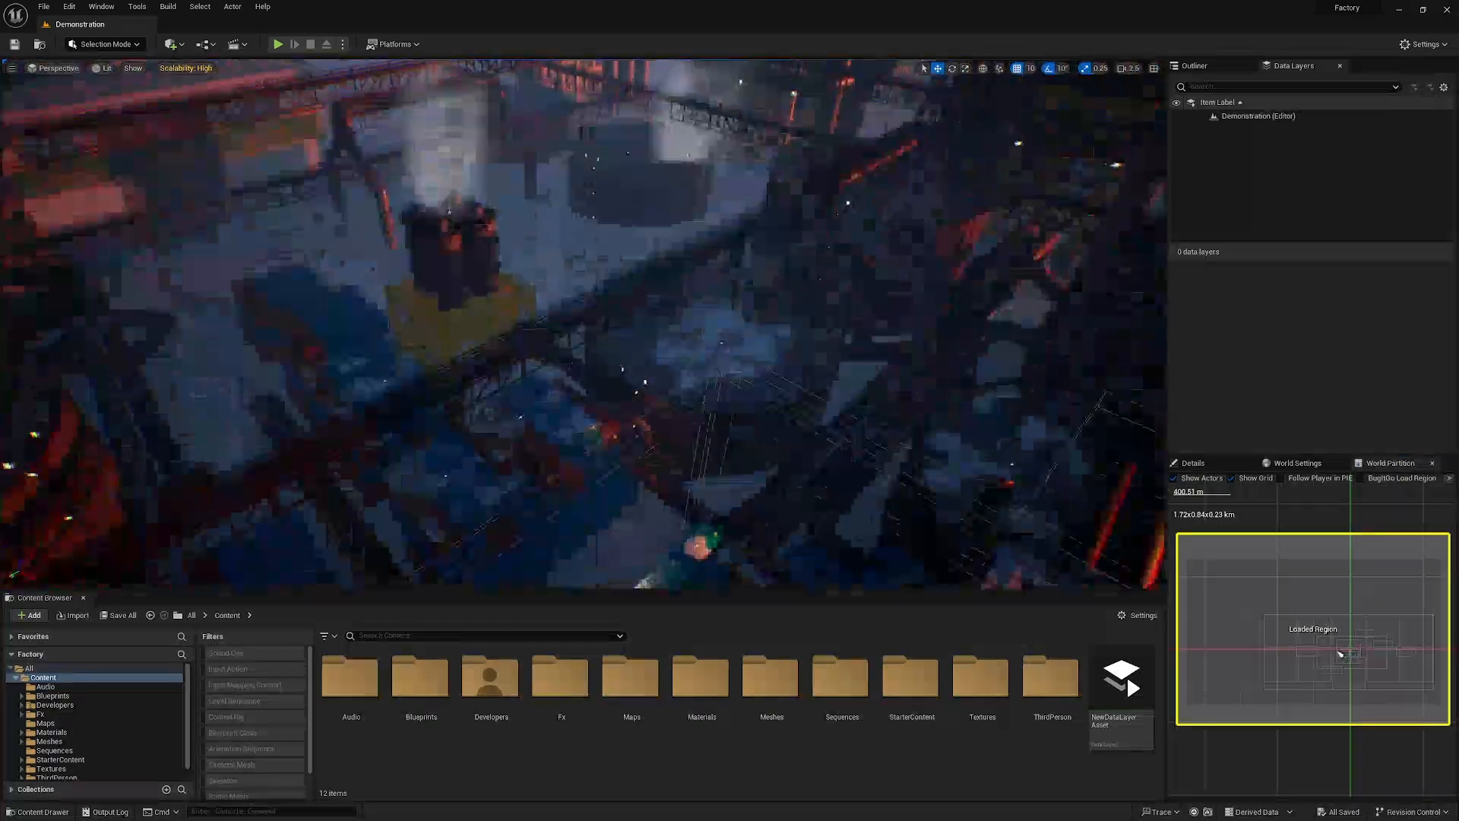
{"action": "right_click_drag", "start_coordinate": [584, 327], "coordinate": [584, 152]}
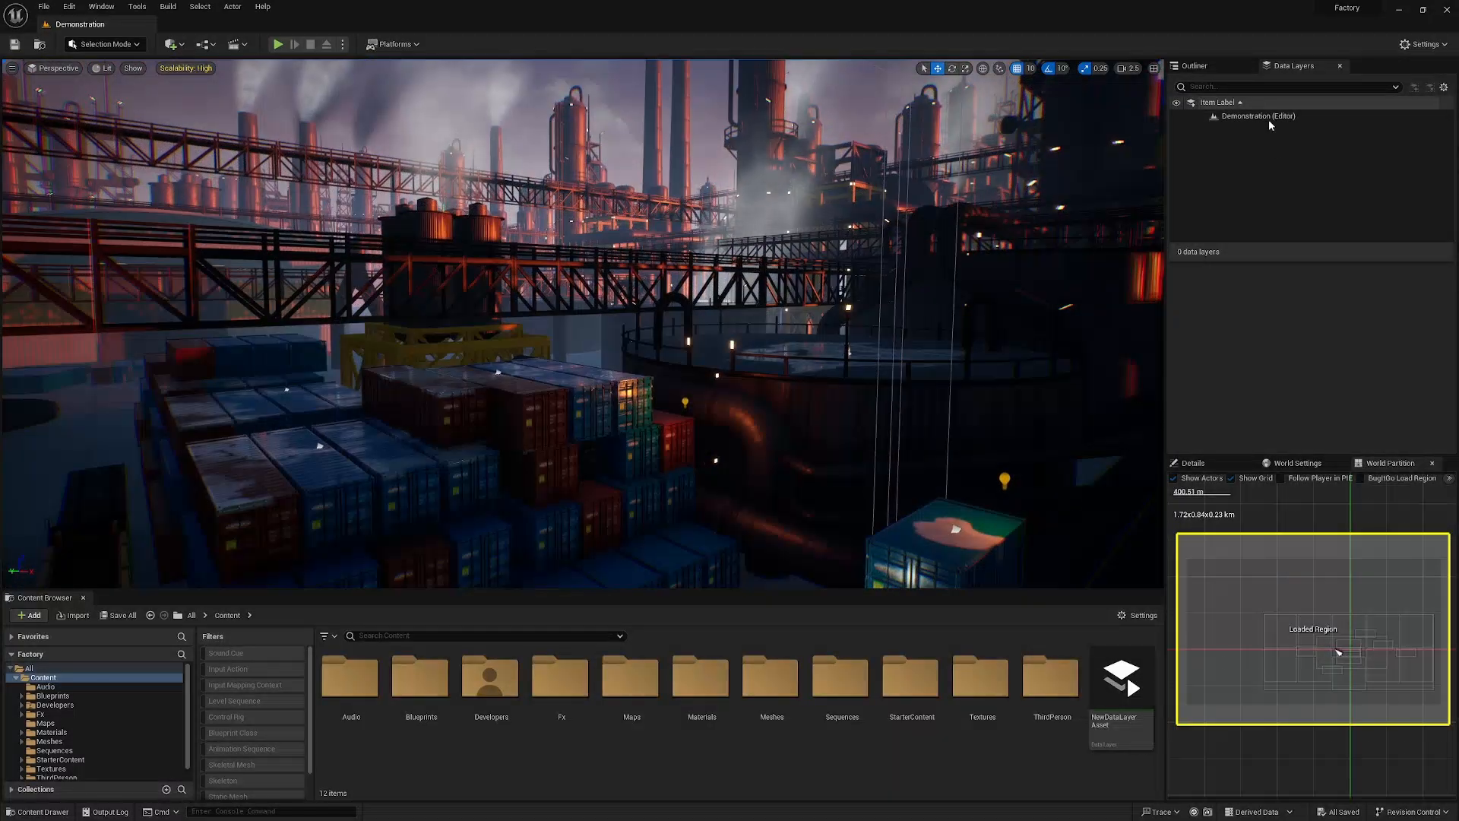
{"action": "left_click", "coordinate": [1333, 508]}
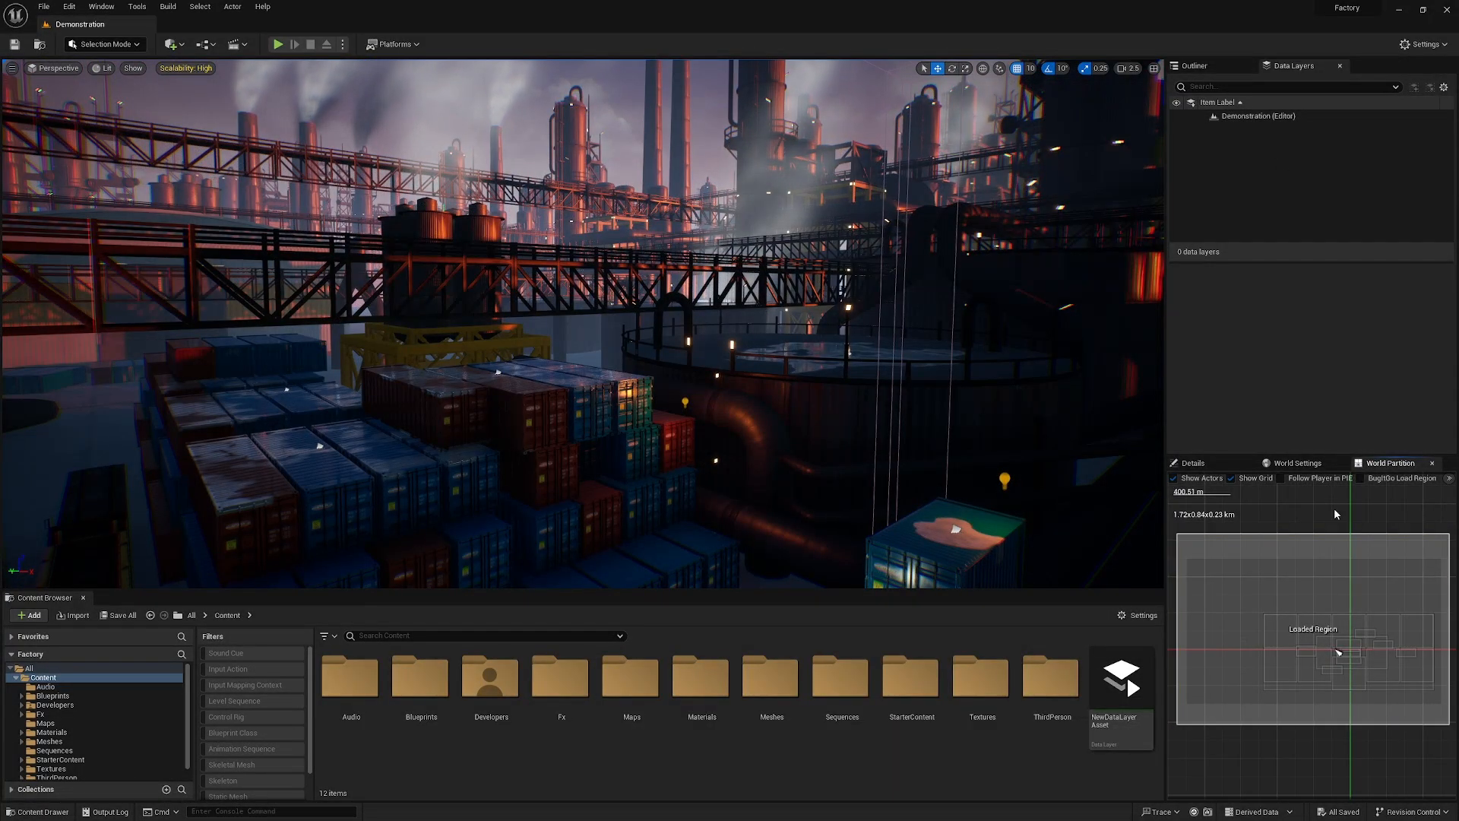
Add NewDataLayerAsset as a data layer to the Demonstration level and select that layer.
{"action": "right_click_drag", "start_coordinate": [988, 228], "coordinate": [1132, 365]}
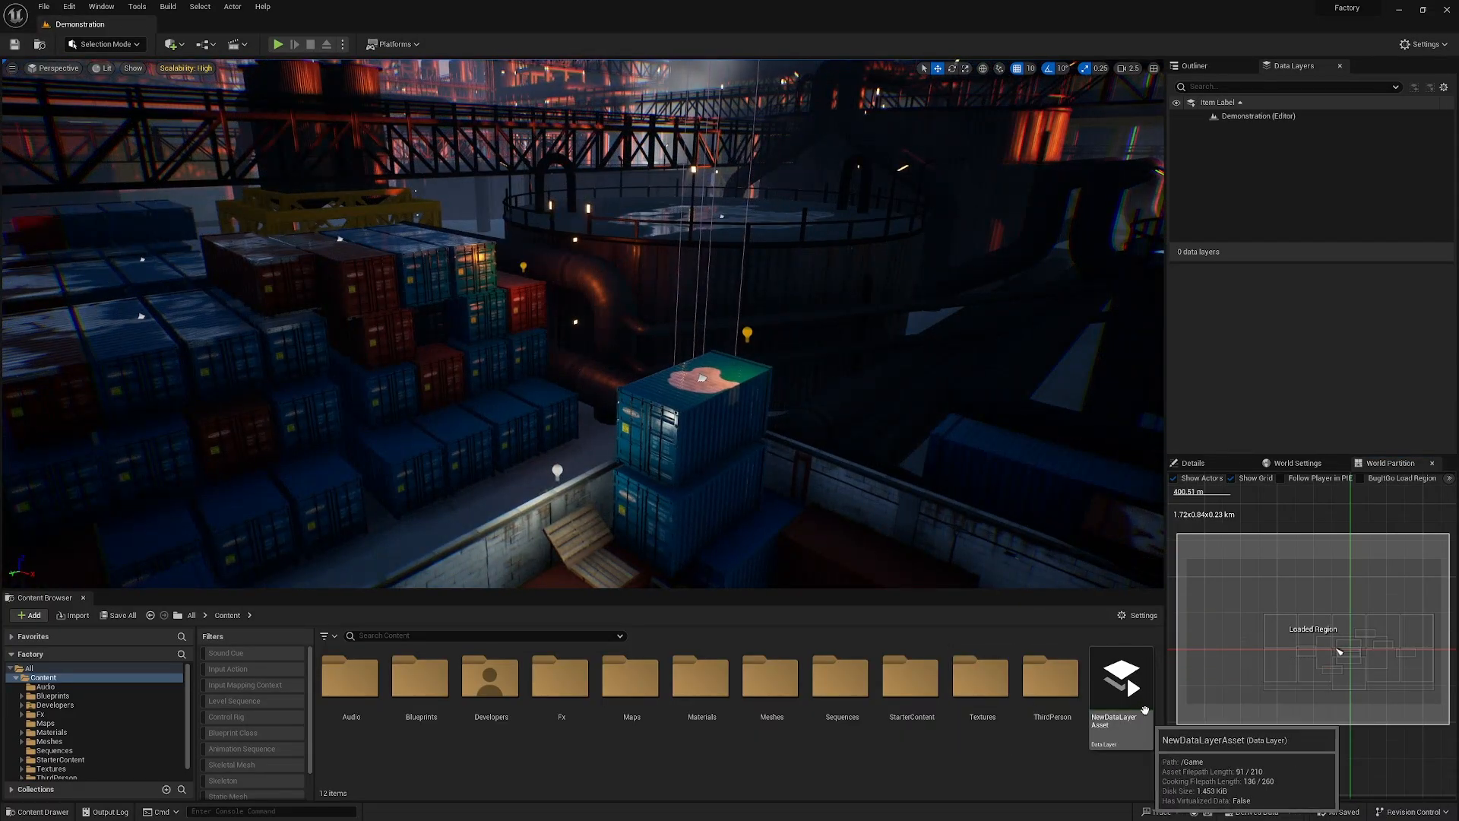
{"action": "left_click_drag", "start_coordinate": [1136, 741], "coordinate": [1255, 154]}
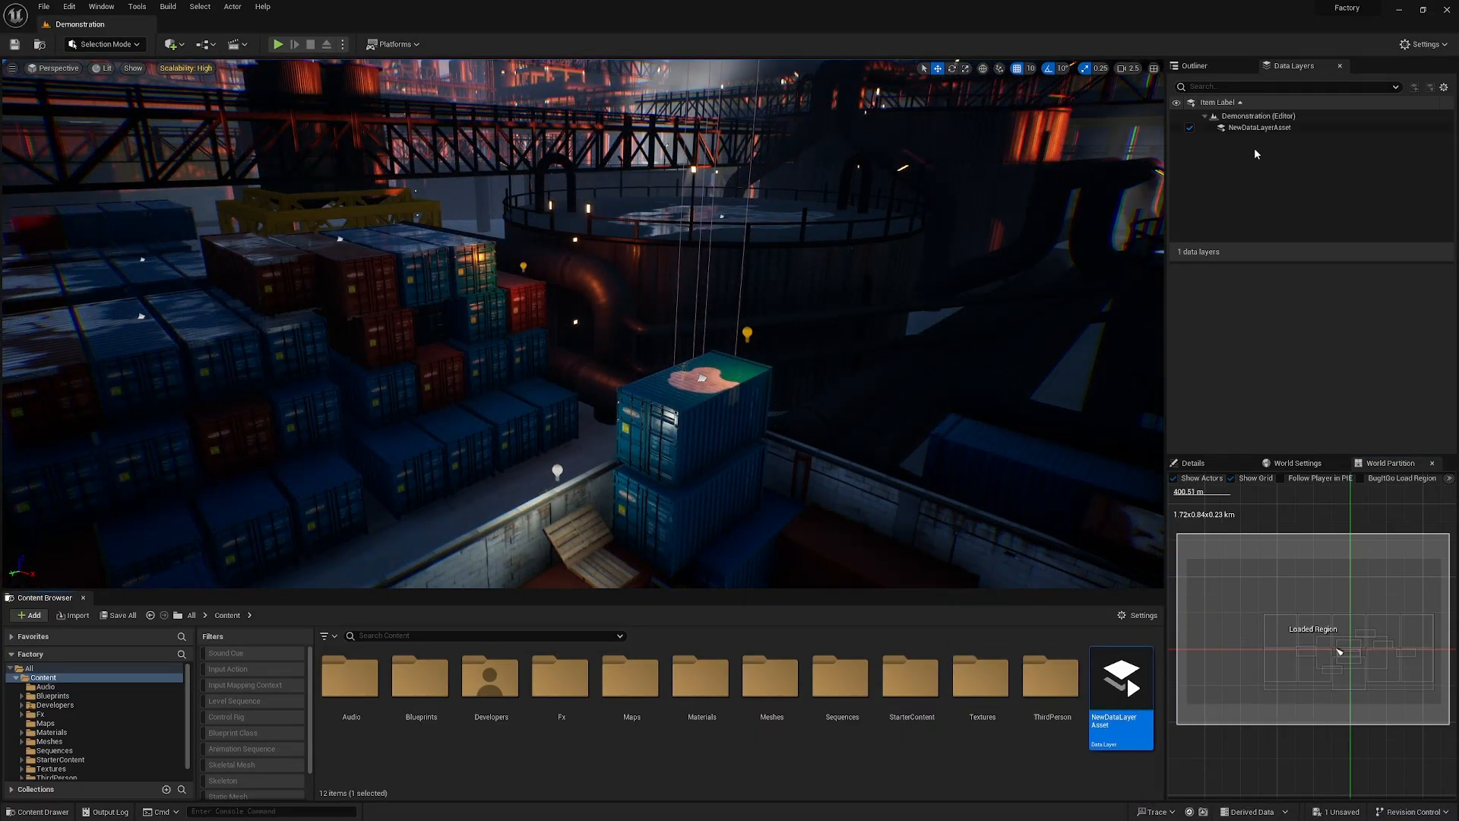
{"action": "left_click", "coordinate": [1253, 128]}
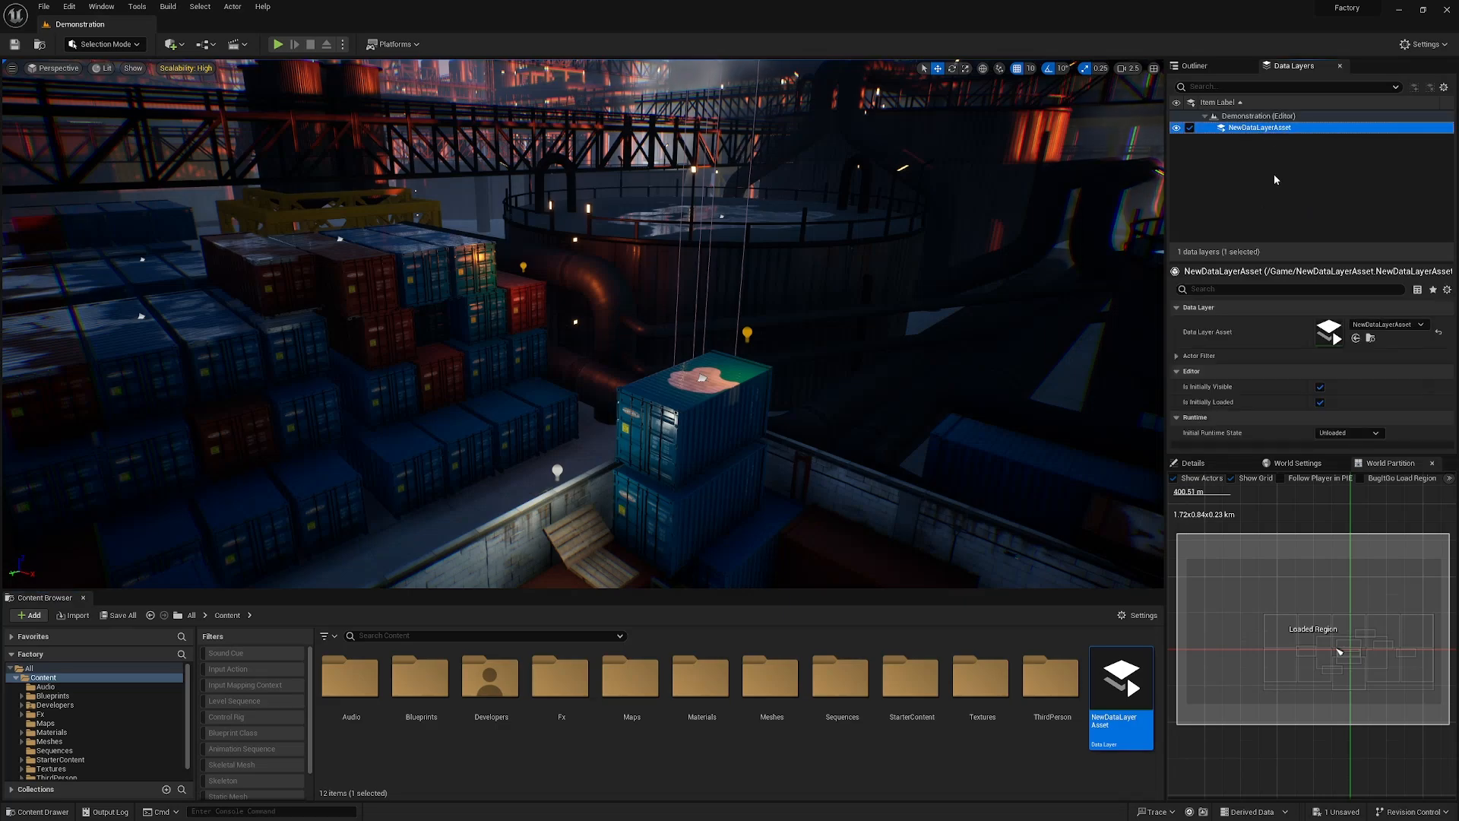
{"action": "scroll", "coordinate": [1138, 196], "scroll_direction": "down", "scroll_amount": 3}
{"action": "right_click_drag", "start_coordinate": [1137, 196], "coordinate": [996, 271]}
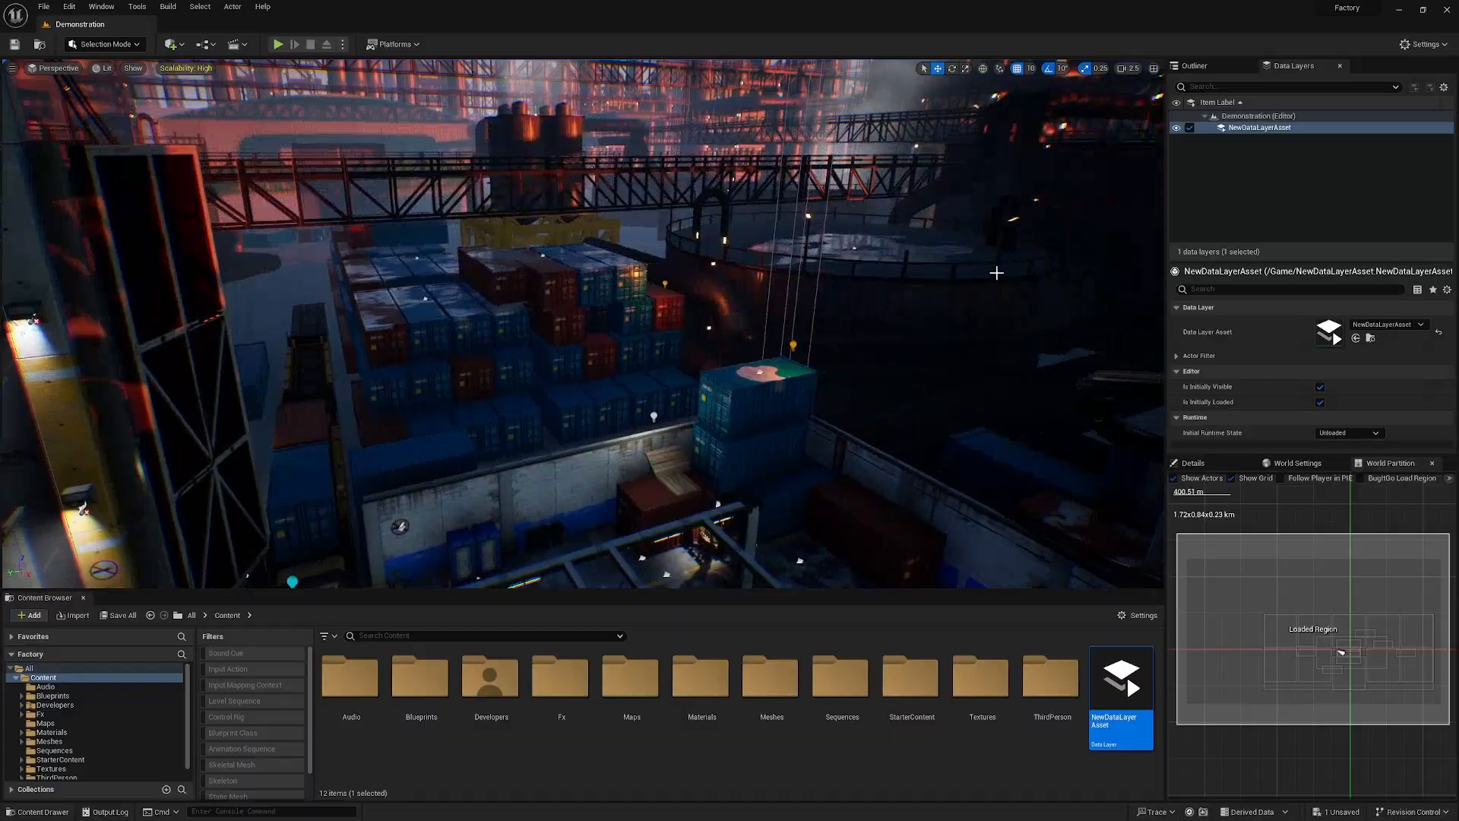
{"action": "left_click", "coordinate": [1250, 117]}
{"action": "left_click", "coordinate": [1252, 128]}
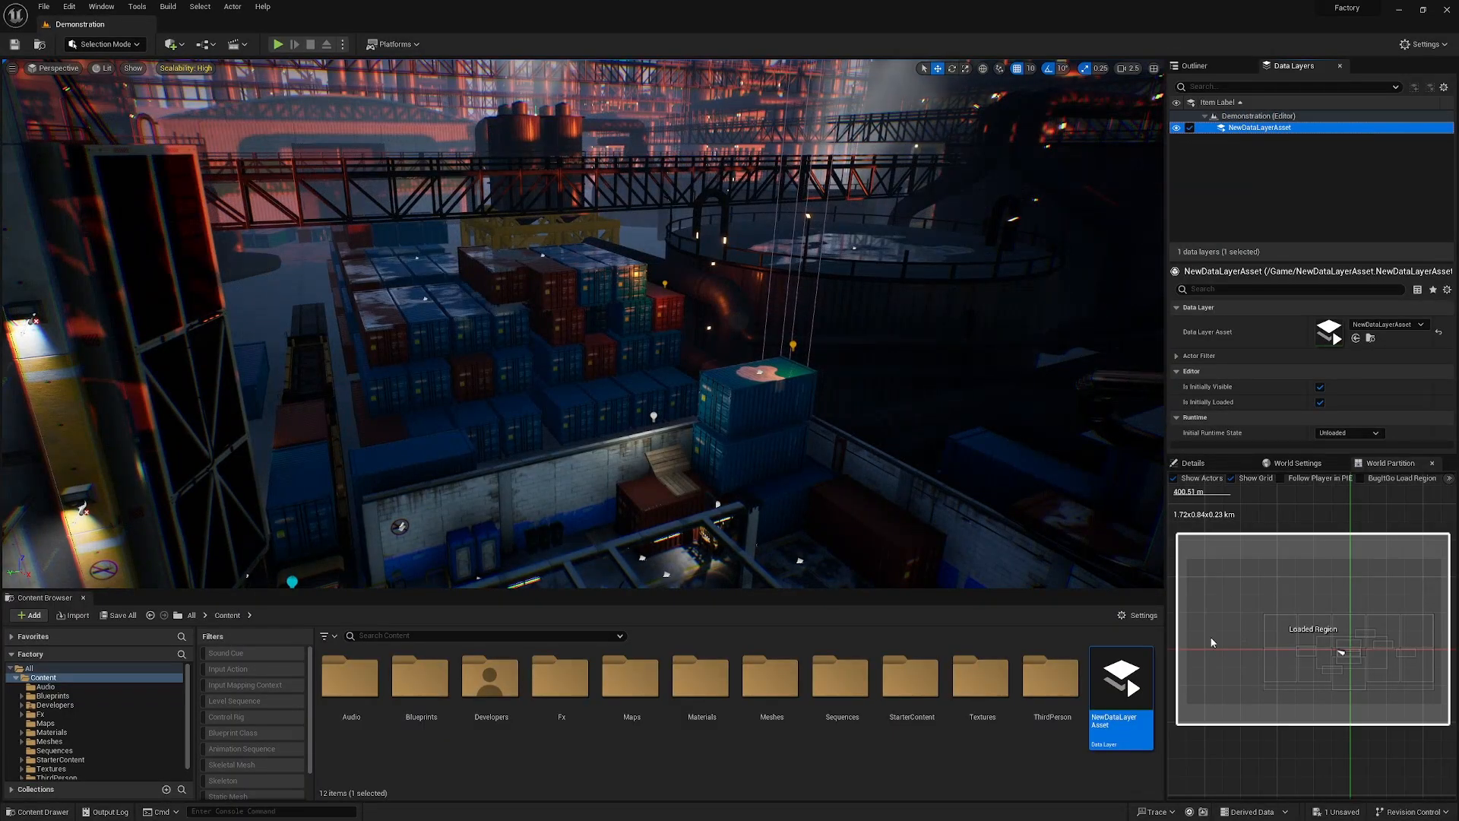
Open NewDataLayerAsset to check its Data Layer Type and close it again.
{"action": "key", "text": "w"}
{"action": "mouse_move", "coordinate": [804, 441]}
{"action": "right_mouse_down"}
{"action": "mouse_move", "coordinate": [804, 501]}
{"action": "mouse_move", "coordinate": [804, 441]}
{"action": "right_mouse_up"}
{"action": "double_click", "coordinate": [1121, 683]}
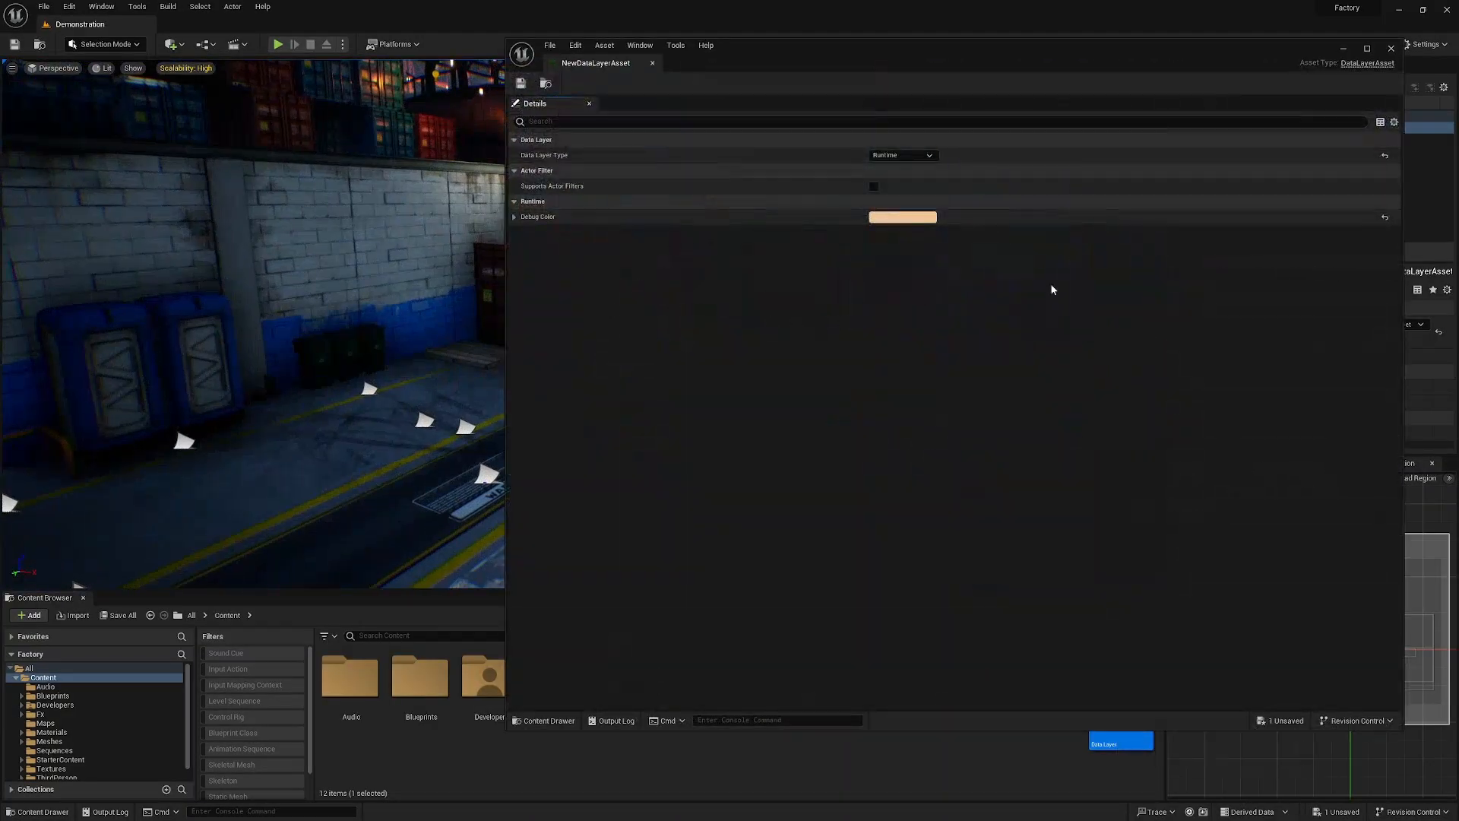
{"action": "left_click", "coordinate": [652, 66]}
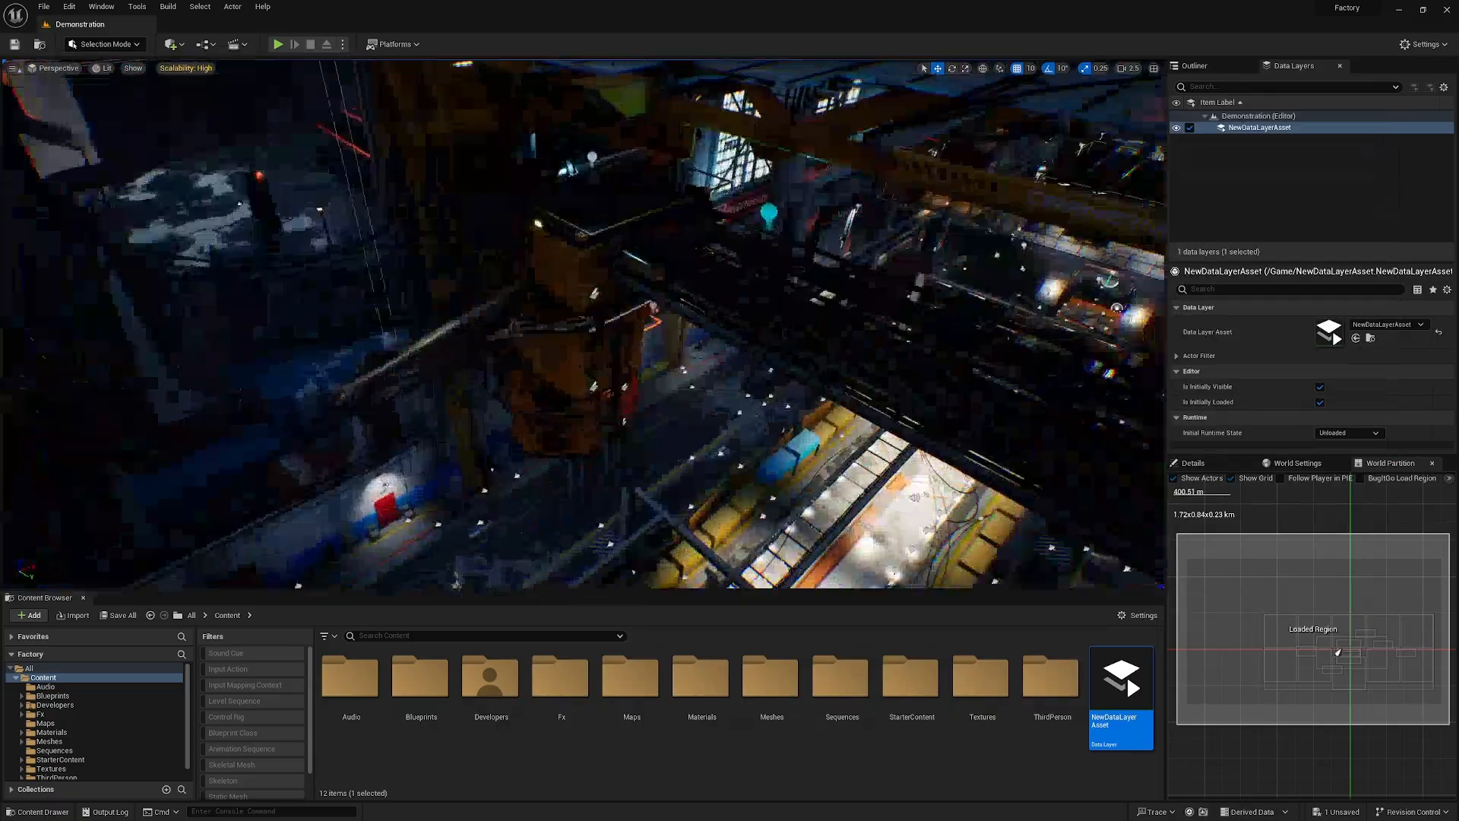
{"action": "right_click_drag", "start_coordinate": [865, 348], "coordinate": [1041, 296]}
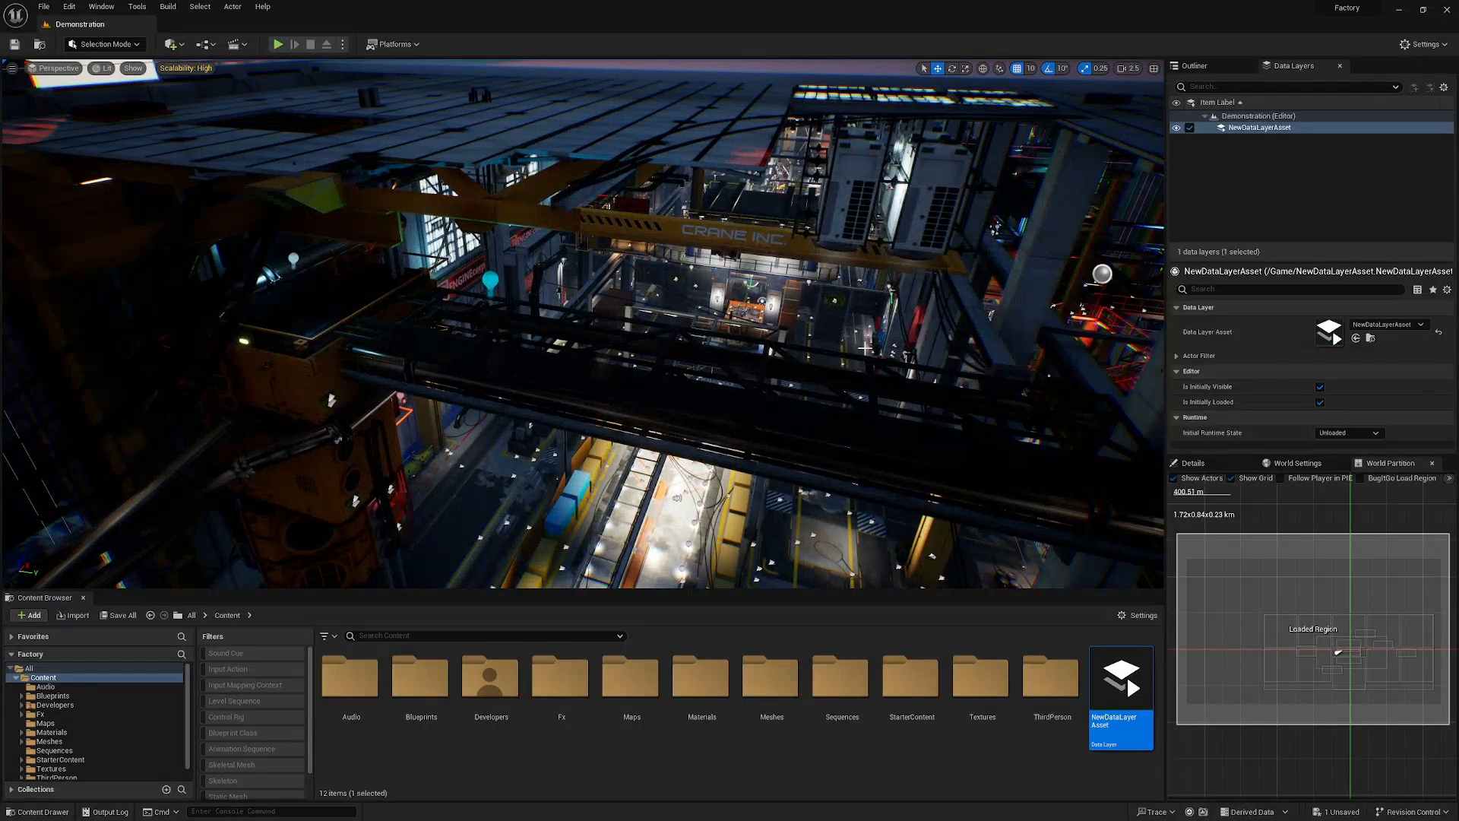
{"action": "right_click_drag", "start_coordinate": [799, 354], "coordinate": [684, 319]}
{"action": "key", "text": "w"}
{"action": "key", "text": "a"}
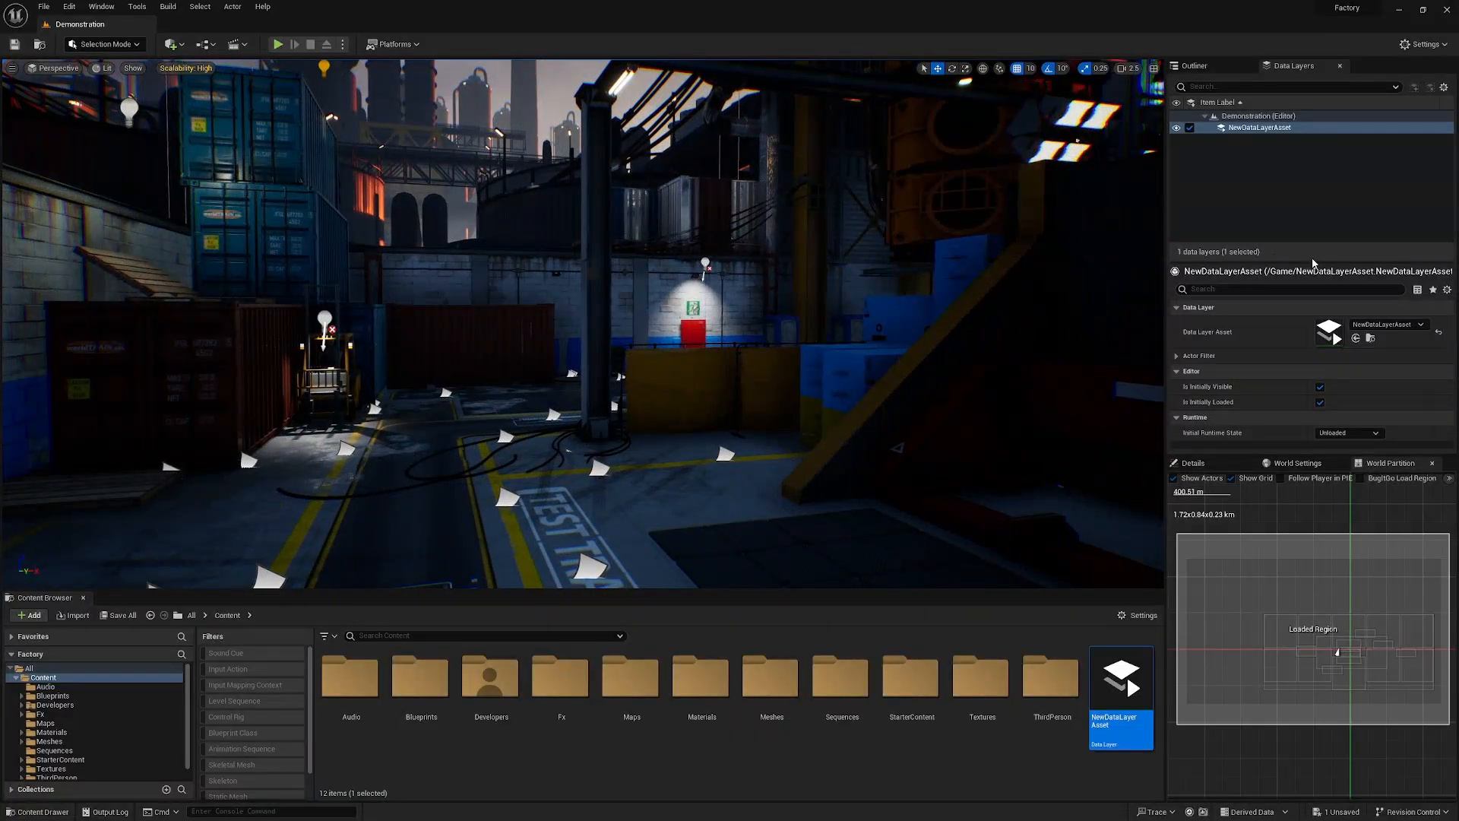
{"action": "mouse_move", "coordinate": [1322, 262]}
{"action": "left_mouse_down"}
{"action": "mouse_move", "coordinate": [1322, 228]}
{"action": "mouse_move", "coordinate": [1323, 255]}
{"action": "left_mouse_up"}
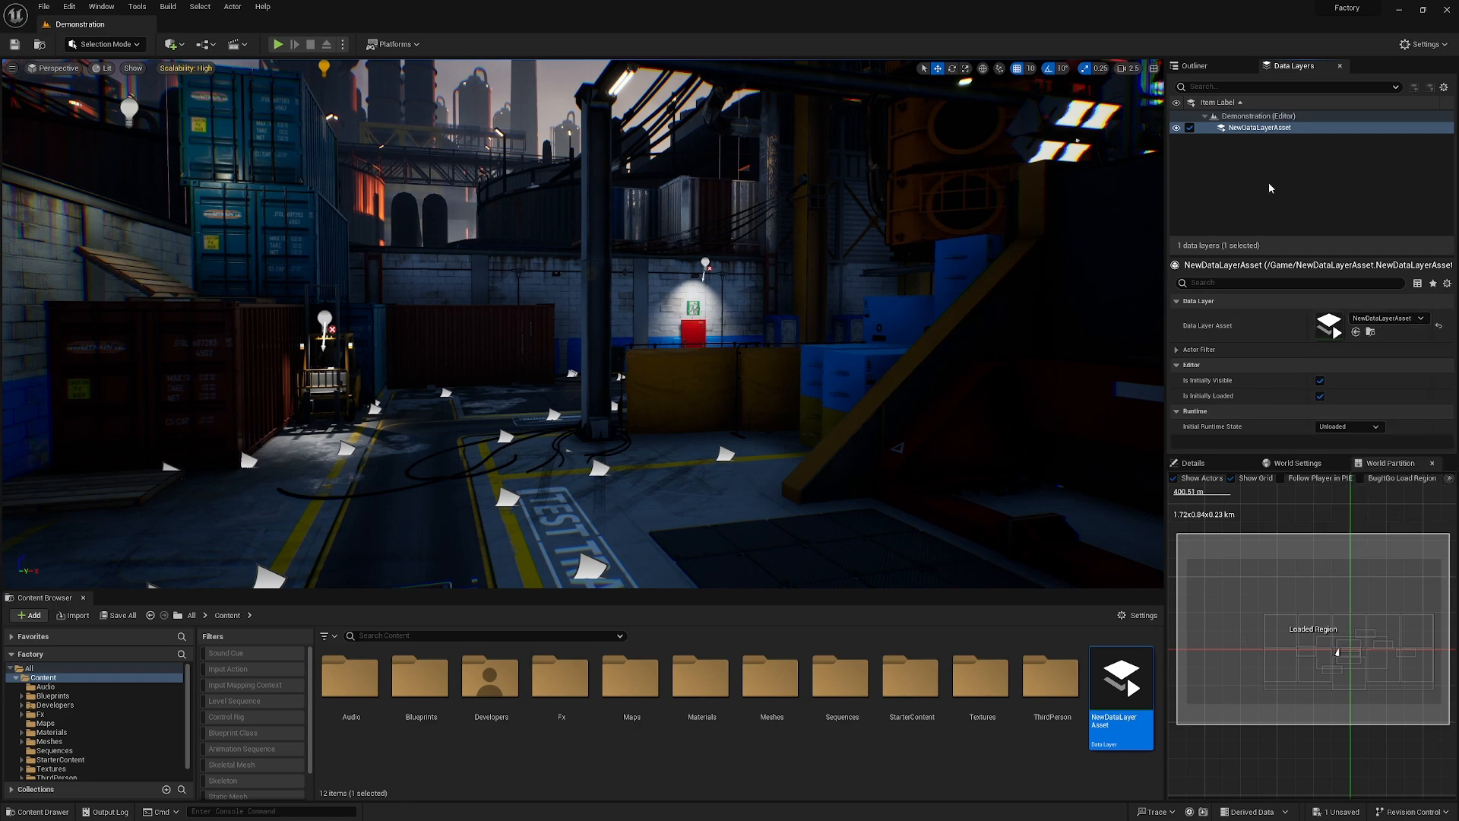
Create a second data layer under Demonstration and assign NewDataLayerAsset as its Data Layer Asset.
{"action": "left_click", "coordinate": [1235, 144]}
{"action": "right_click", "coordinate": [1234, 143]}
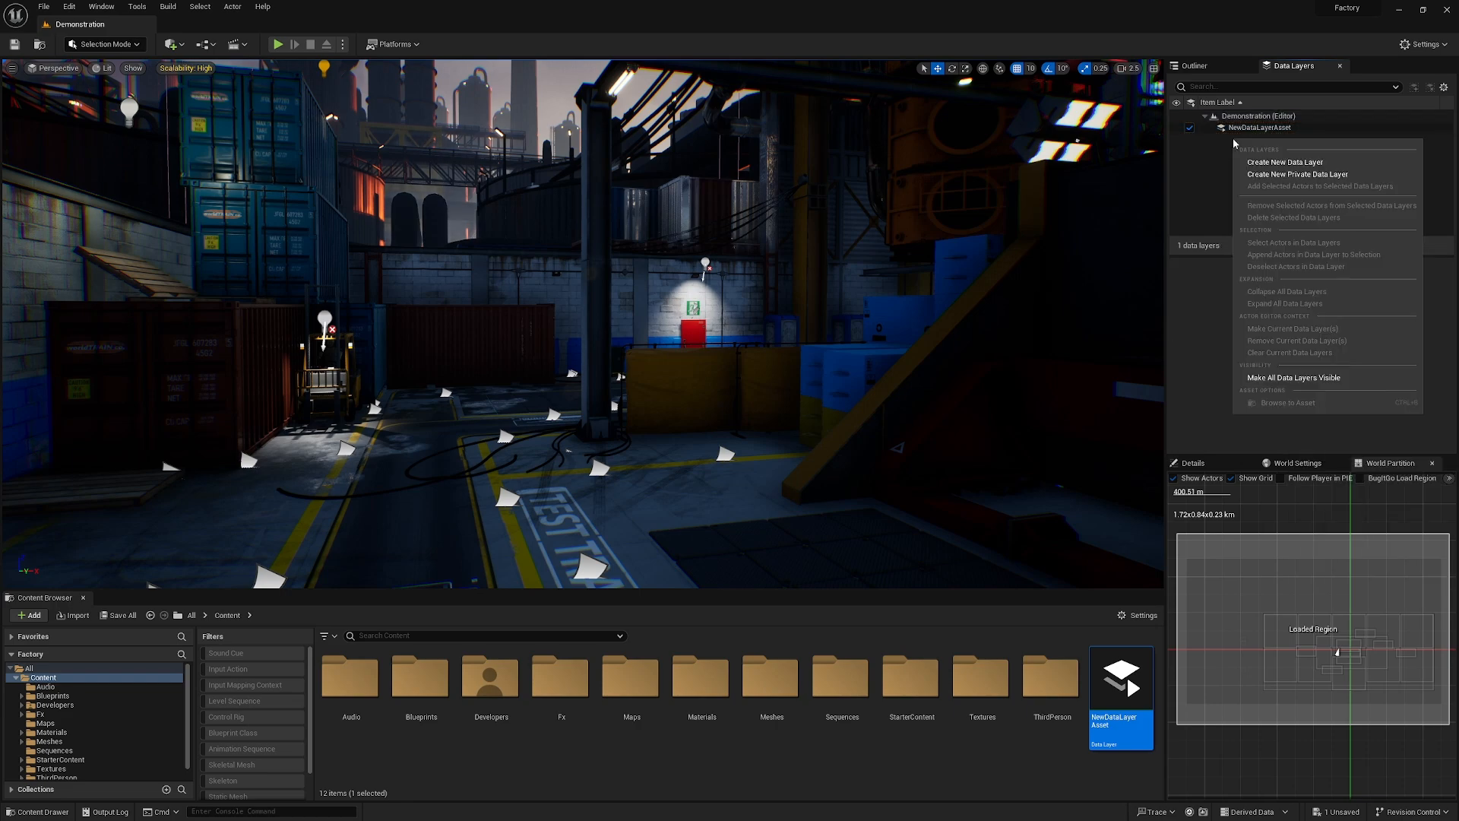
{"action": "left_click", "coordinate": [1296, 162]}
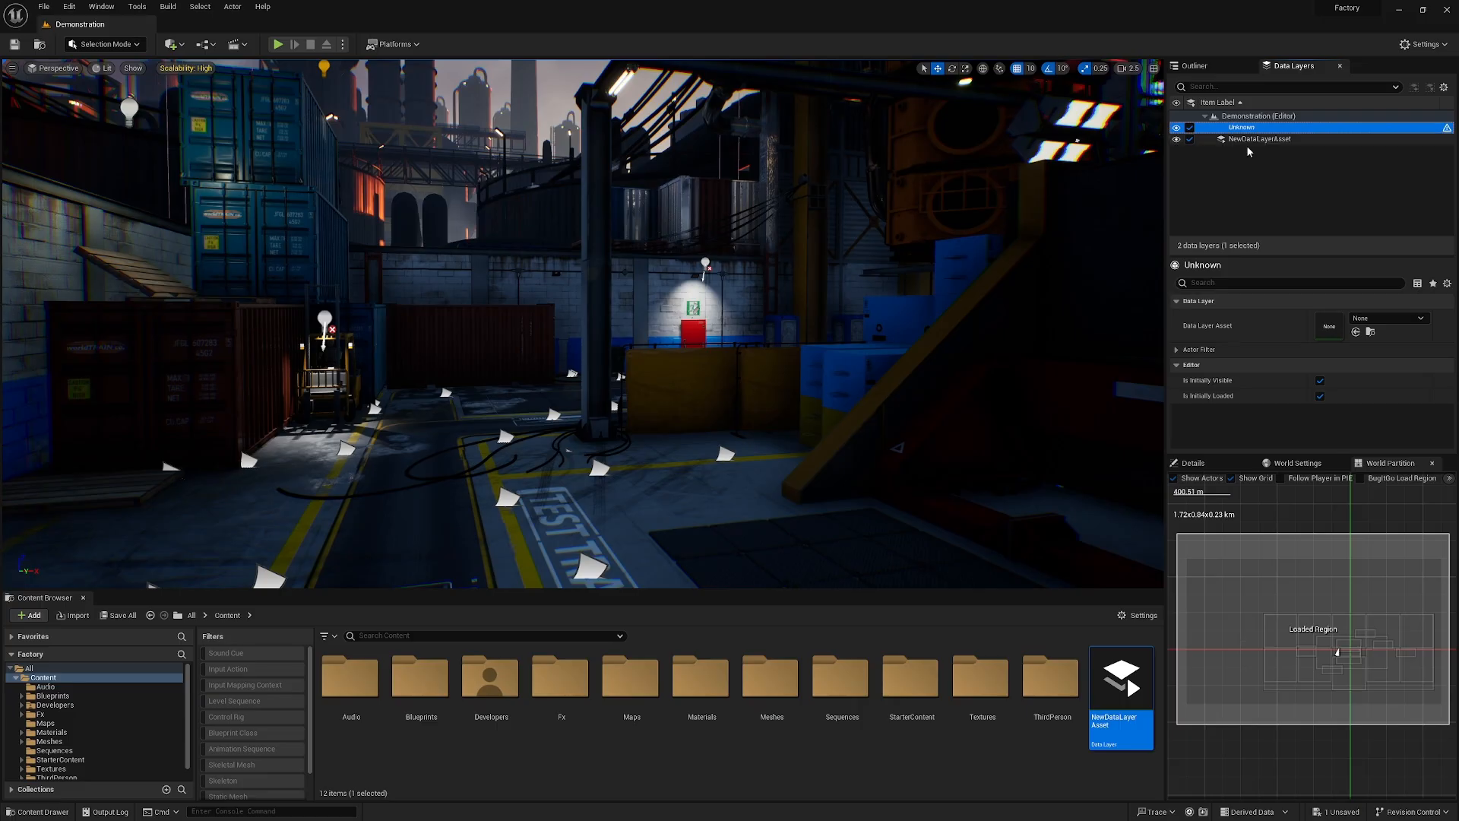
{"action": "left_click", "coordinate": [1356, 332]}
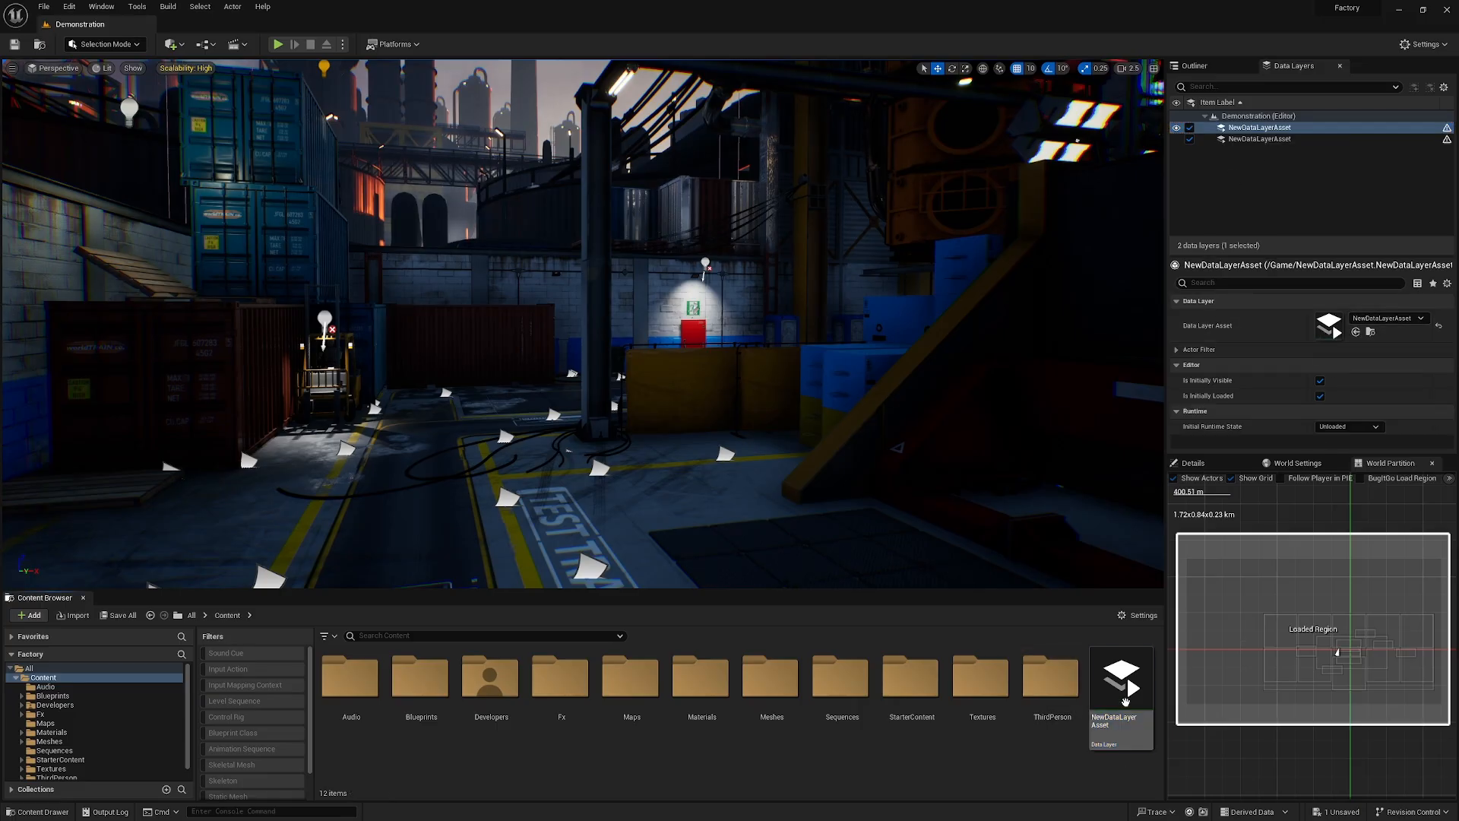
Delete the duplicate lower NewDataLayerAsset data layer and select the remaining one.
{"action": "left_click", "coordinate": [1253, 140]}
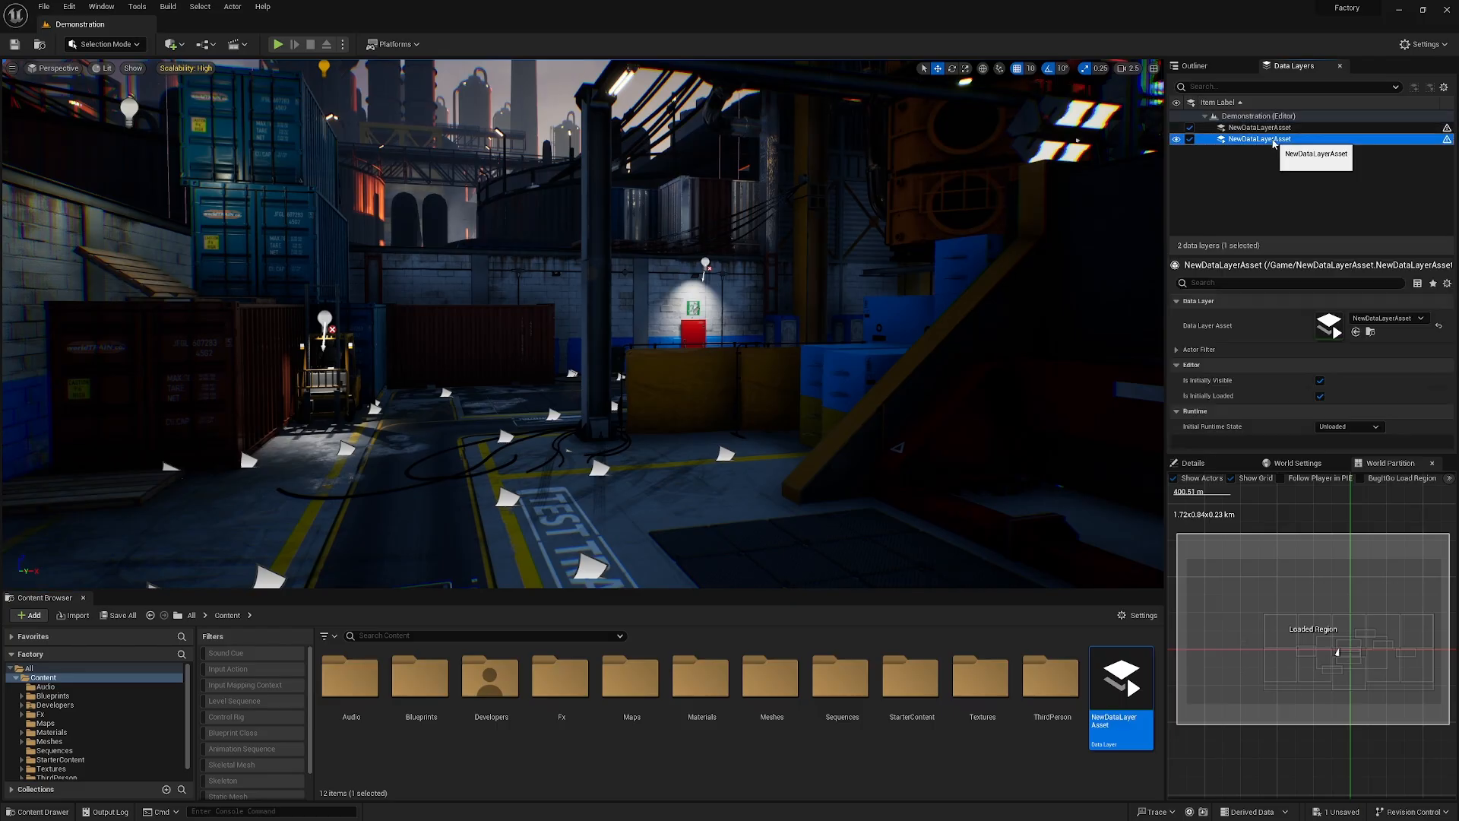
{"action": "key", "text": "Delete"}
{"action": "left_click", "coordinate": [1260, 128]}
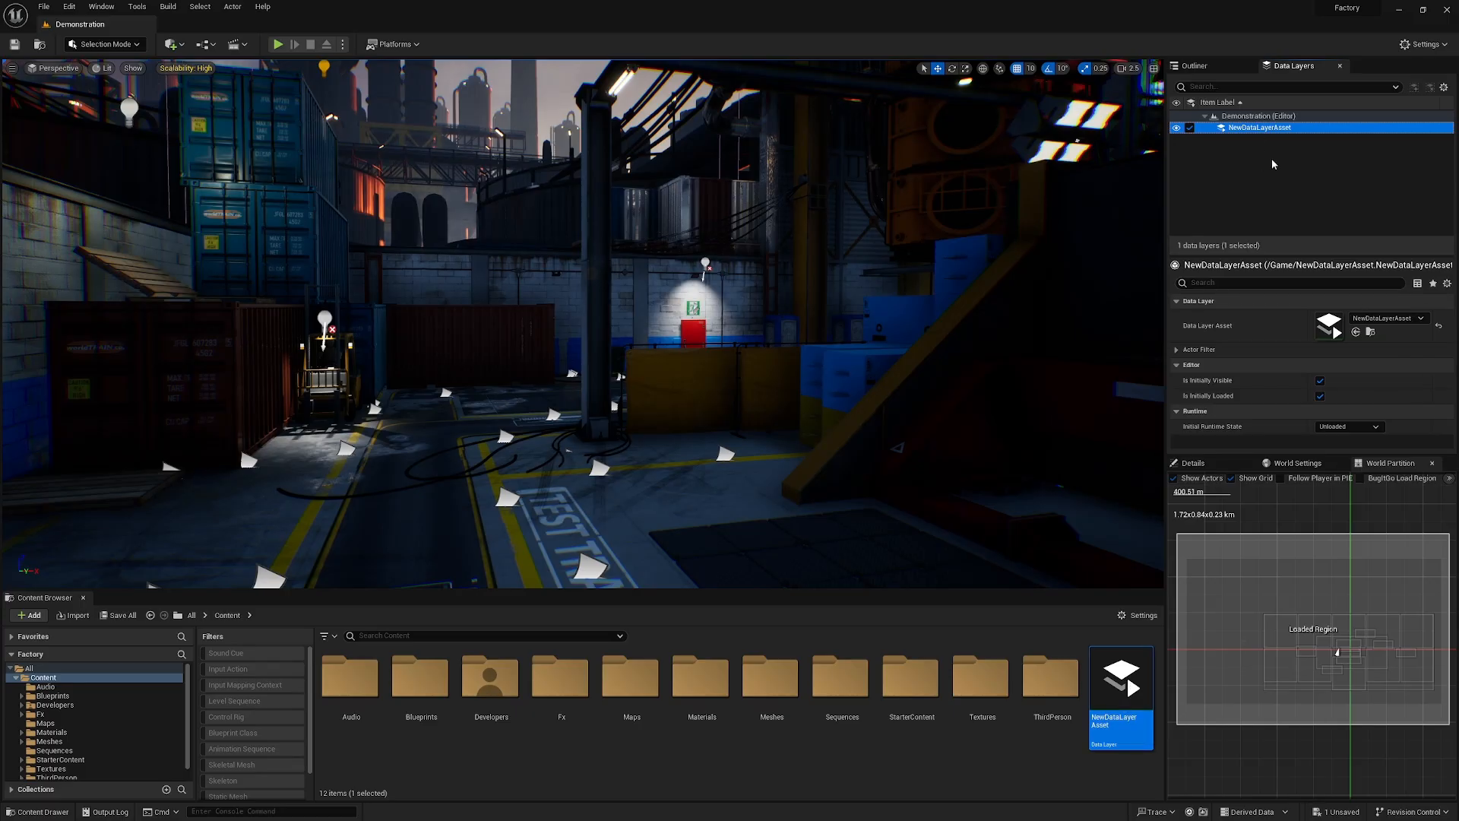
{"action": "left_click", "coordinate": [1282, 215]}
{"action": "left_click", "coordinate": [1258, 127]}
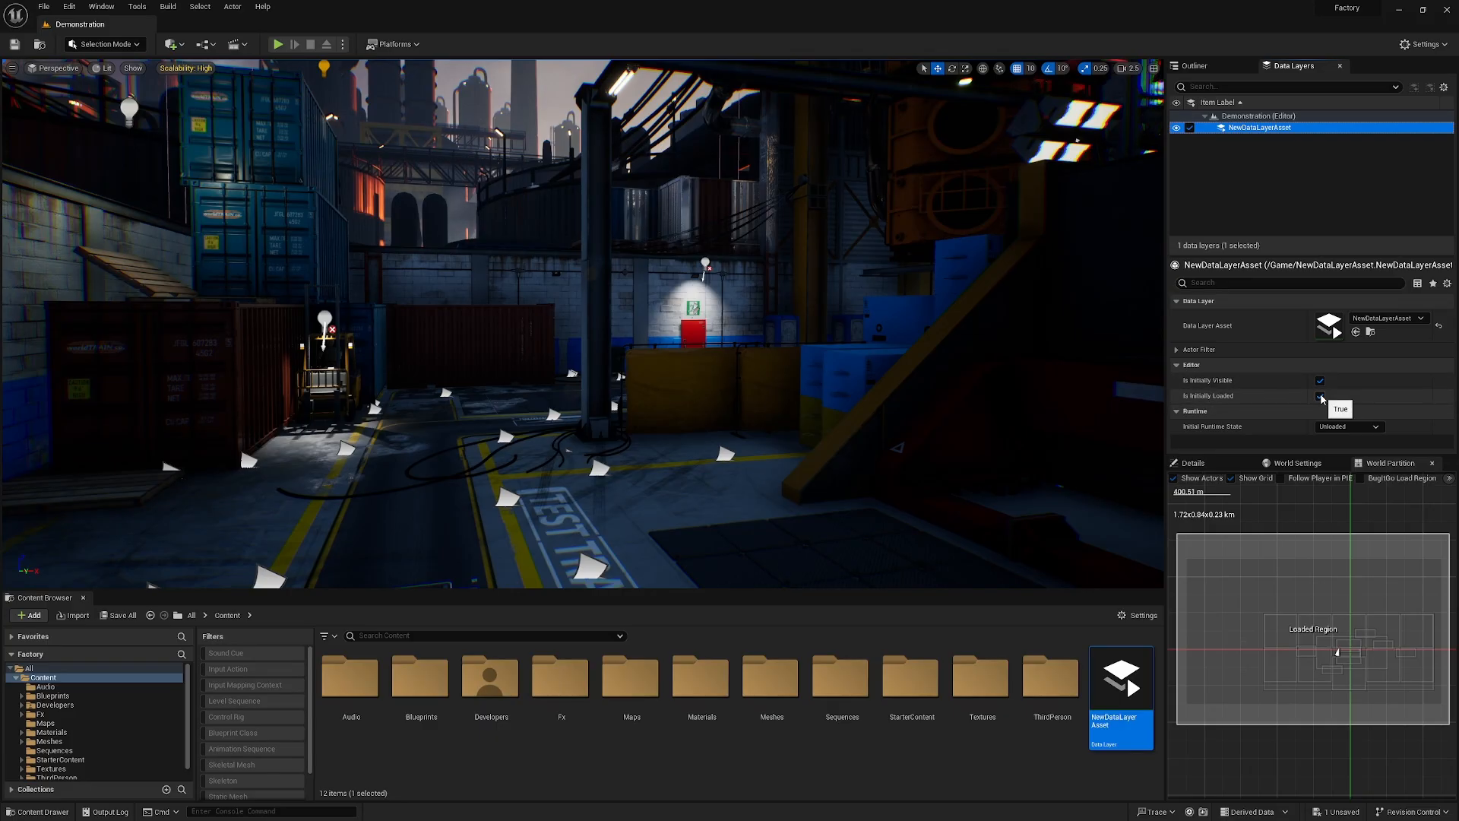
{"action": "right_click_drag", "start_coordinate": [827, 406], "coordinate": [801, 353]}
{"action": "key", "text": "e"}
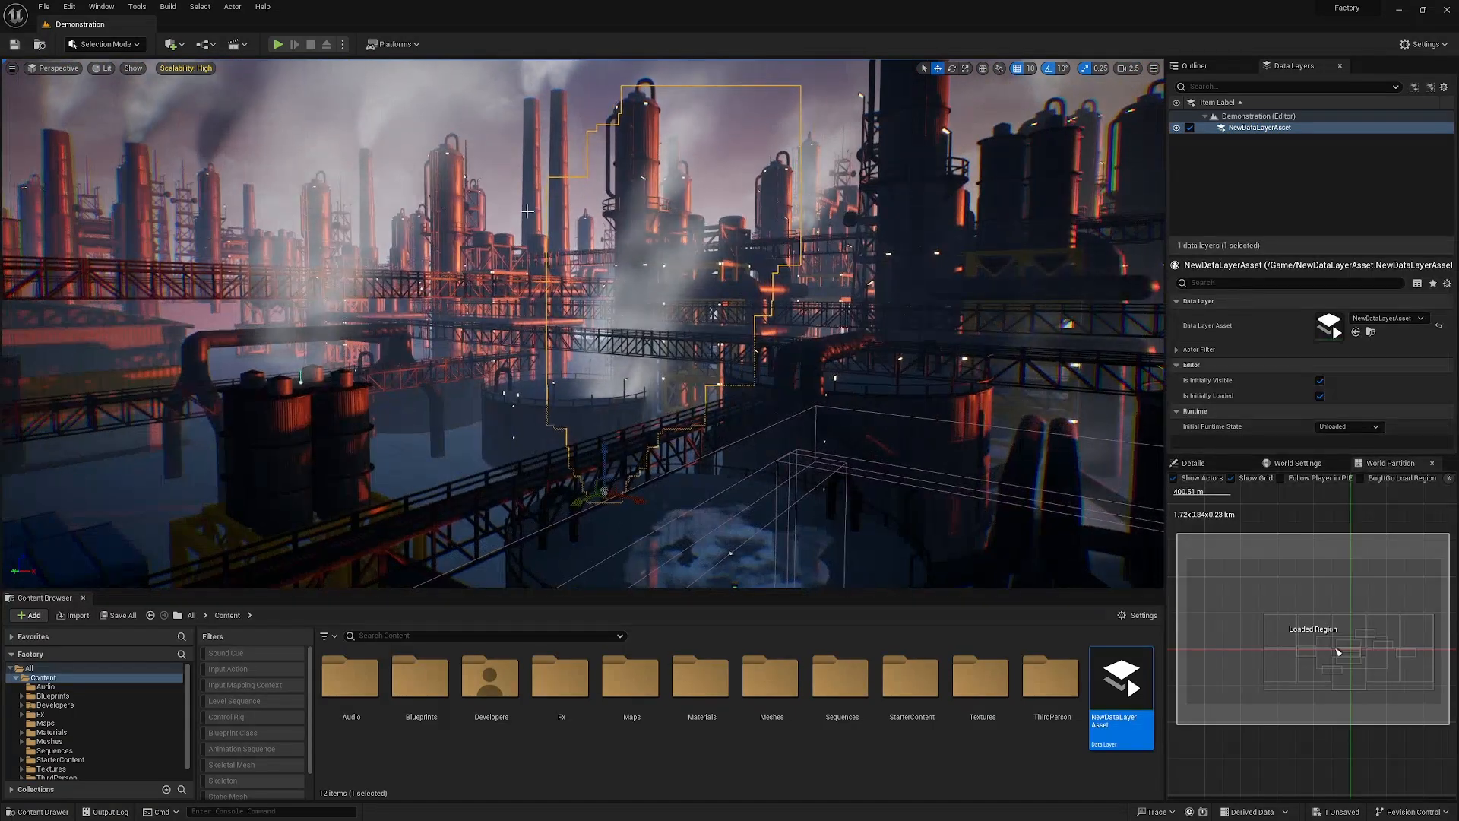
{"action": "left_click", "coordinate": [537, 211]}
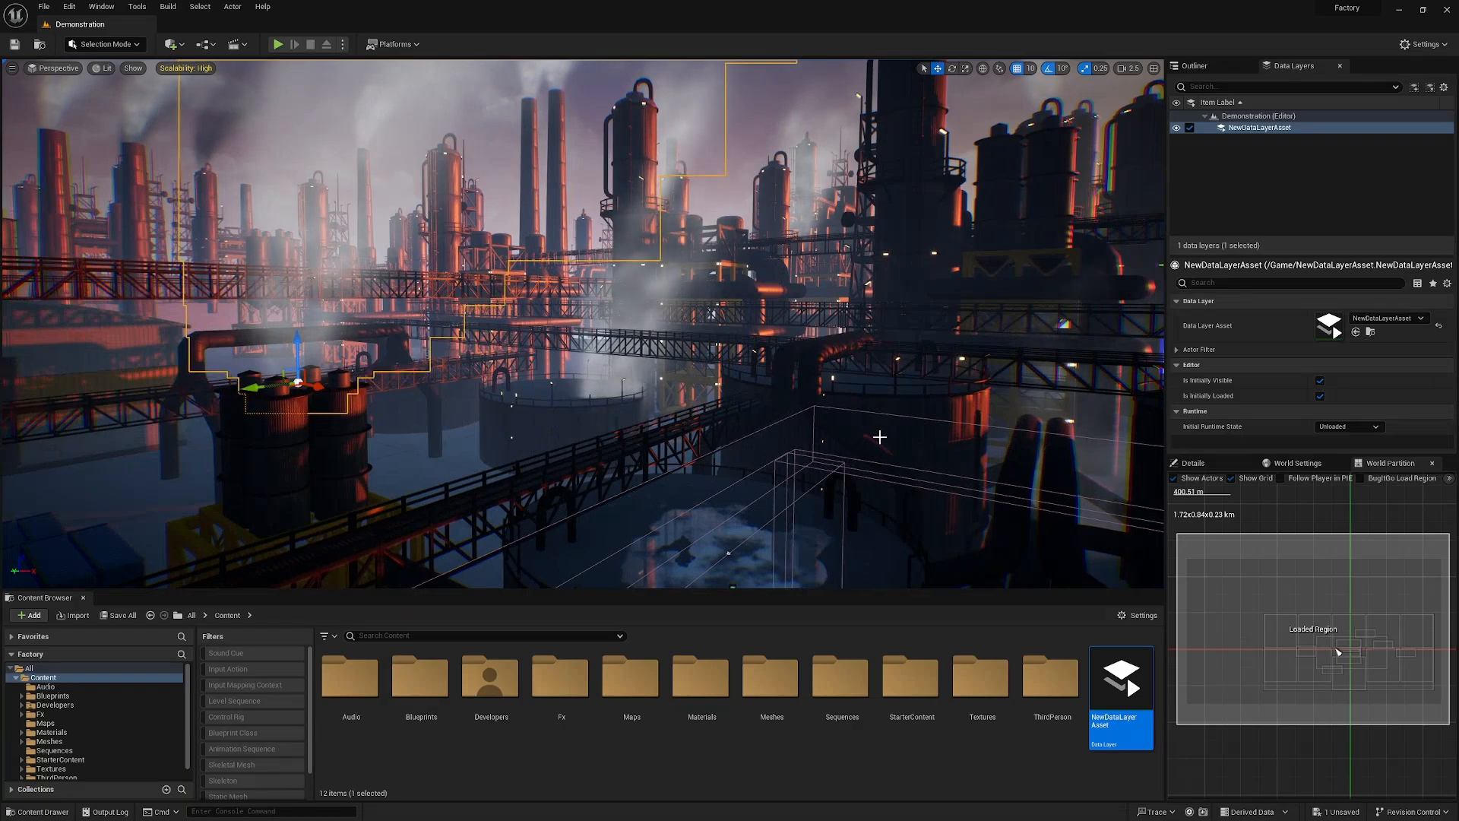
{"action": "right_click_drag", "start_coordinate": [877, 437], "coordinate": [1079, 501]}
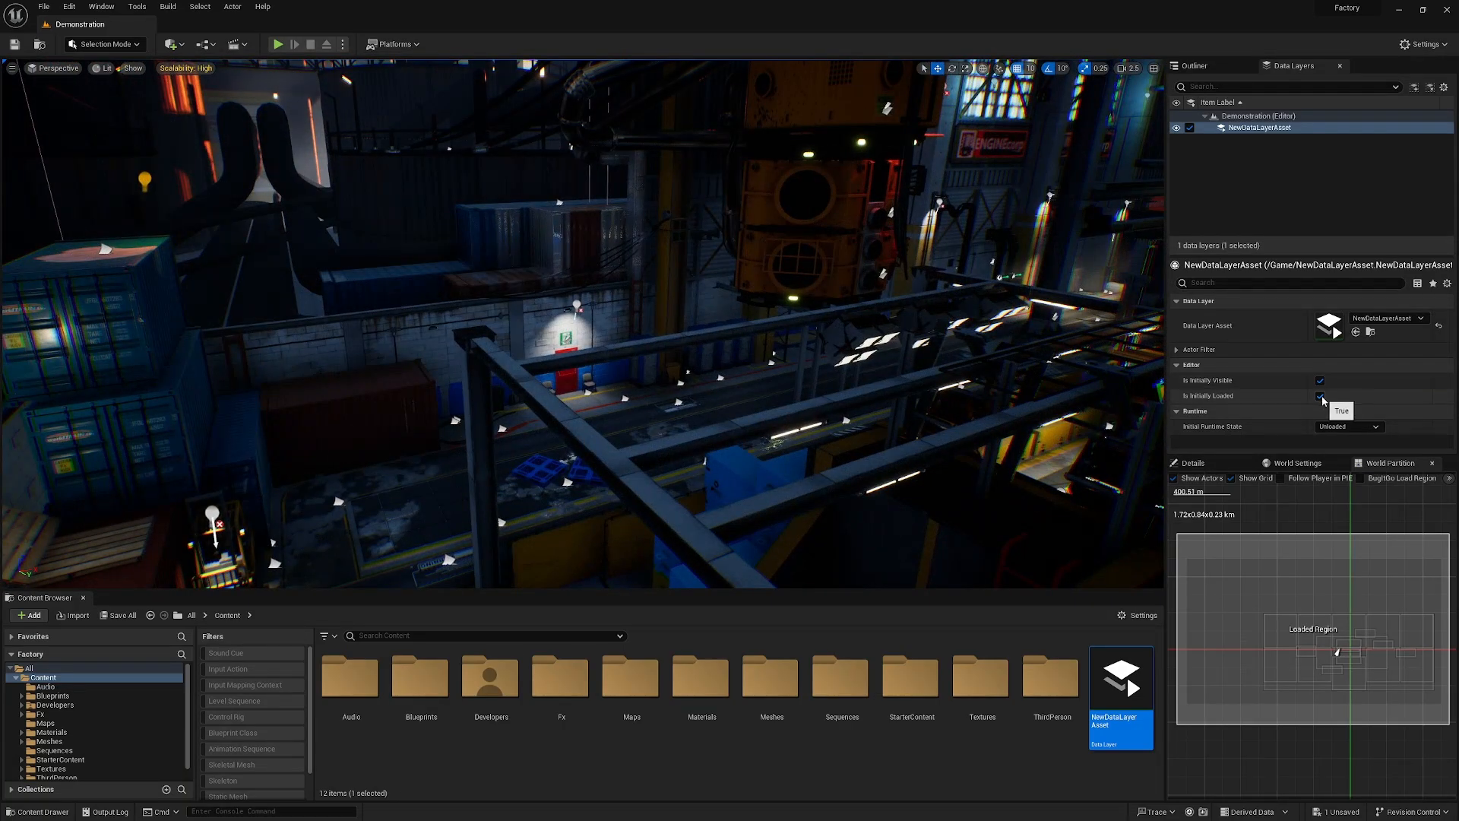
Toggle Is Initially Loaded off and back on for NewDataLayerAsset, and review its Initial Runtime State options.
{"action": "left_click", "coordinate": [1320, 396]}
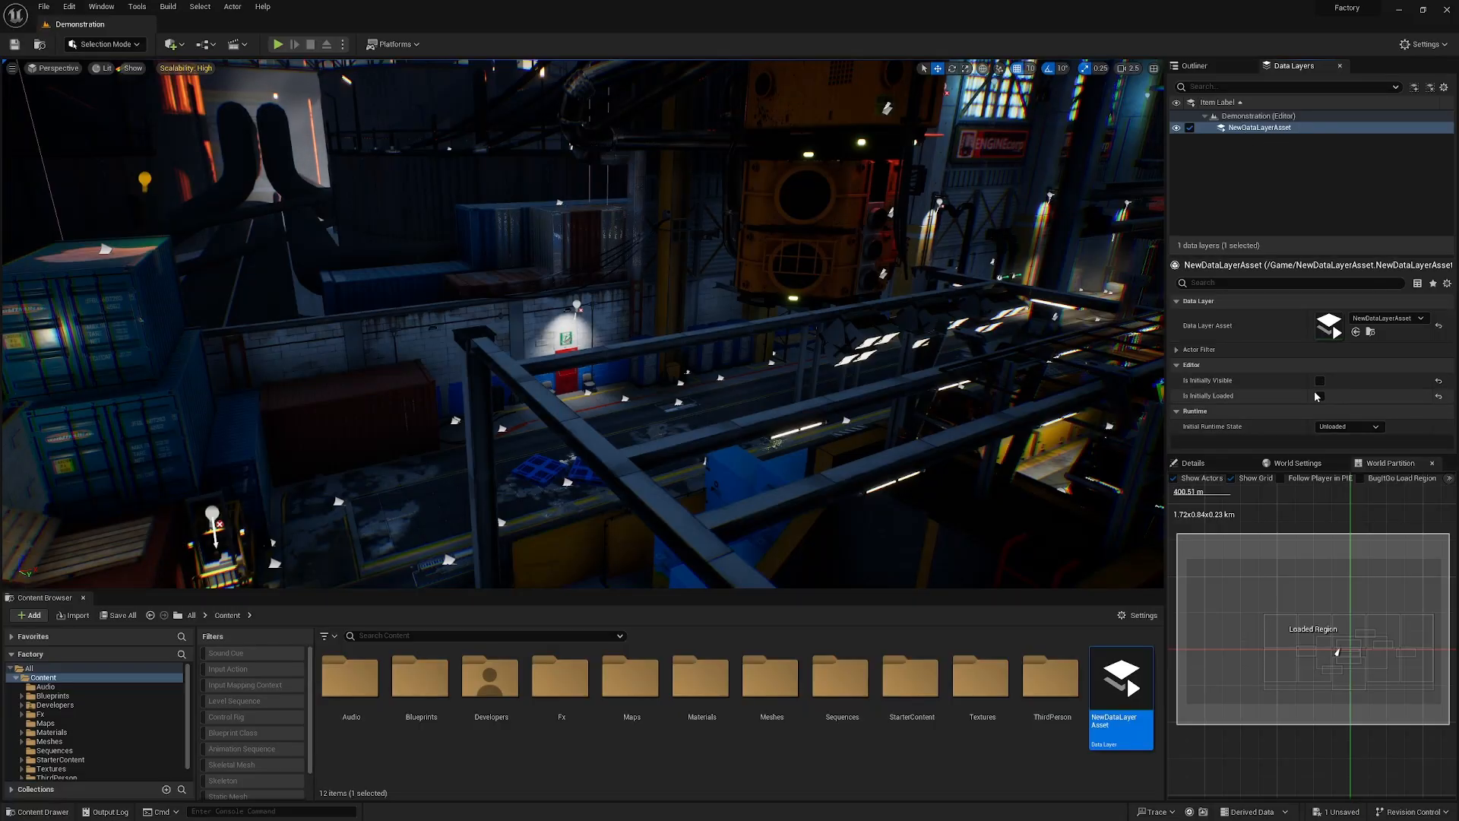
{"action": "left_click", "coordinate": [1320, 396]}
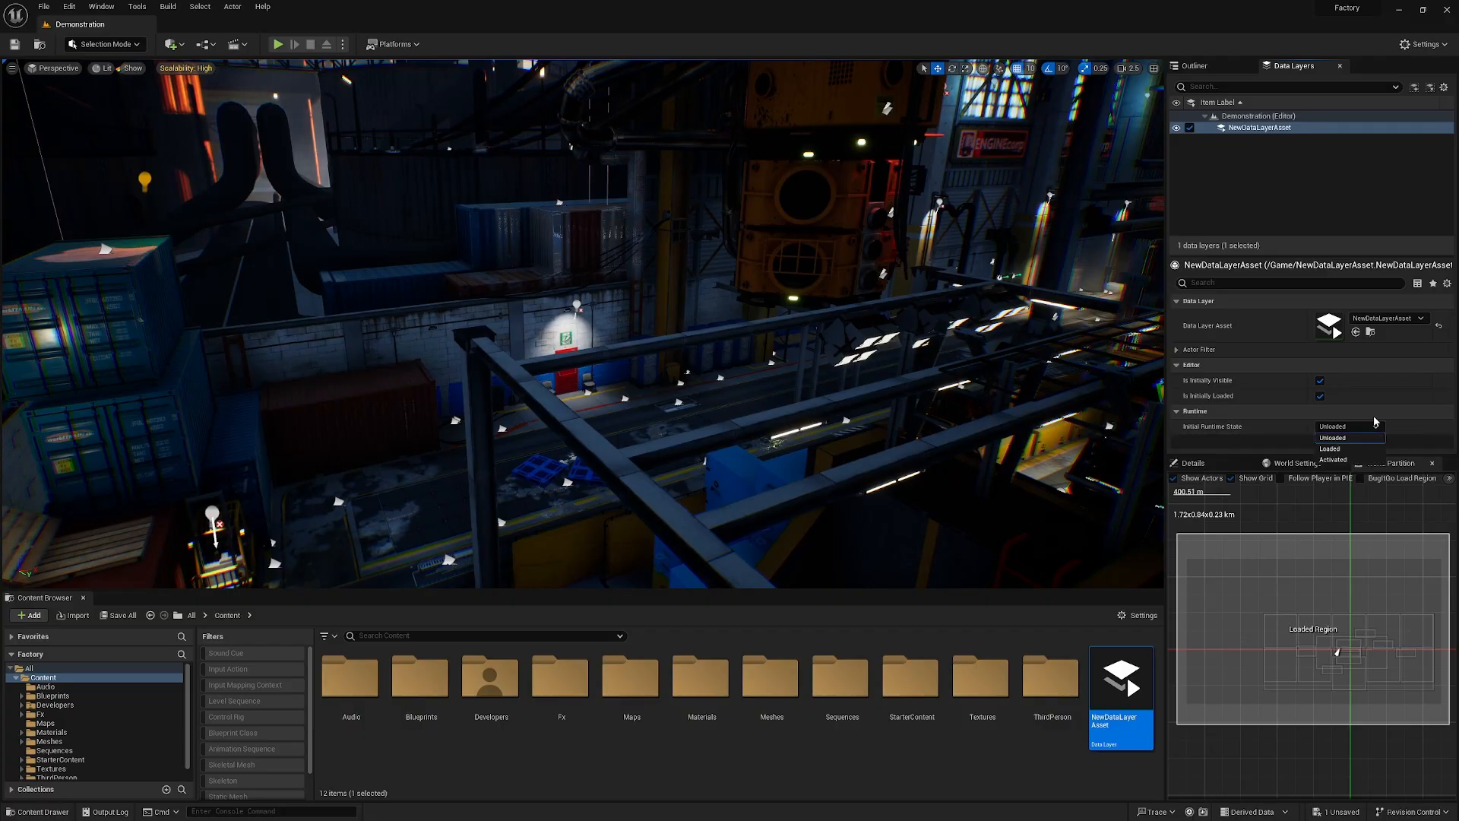
{"action": "left_click", "coordinate": [1349, 428]}
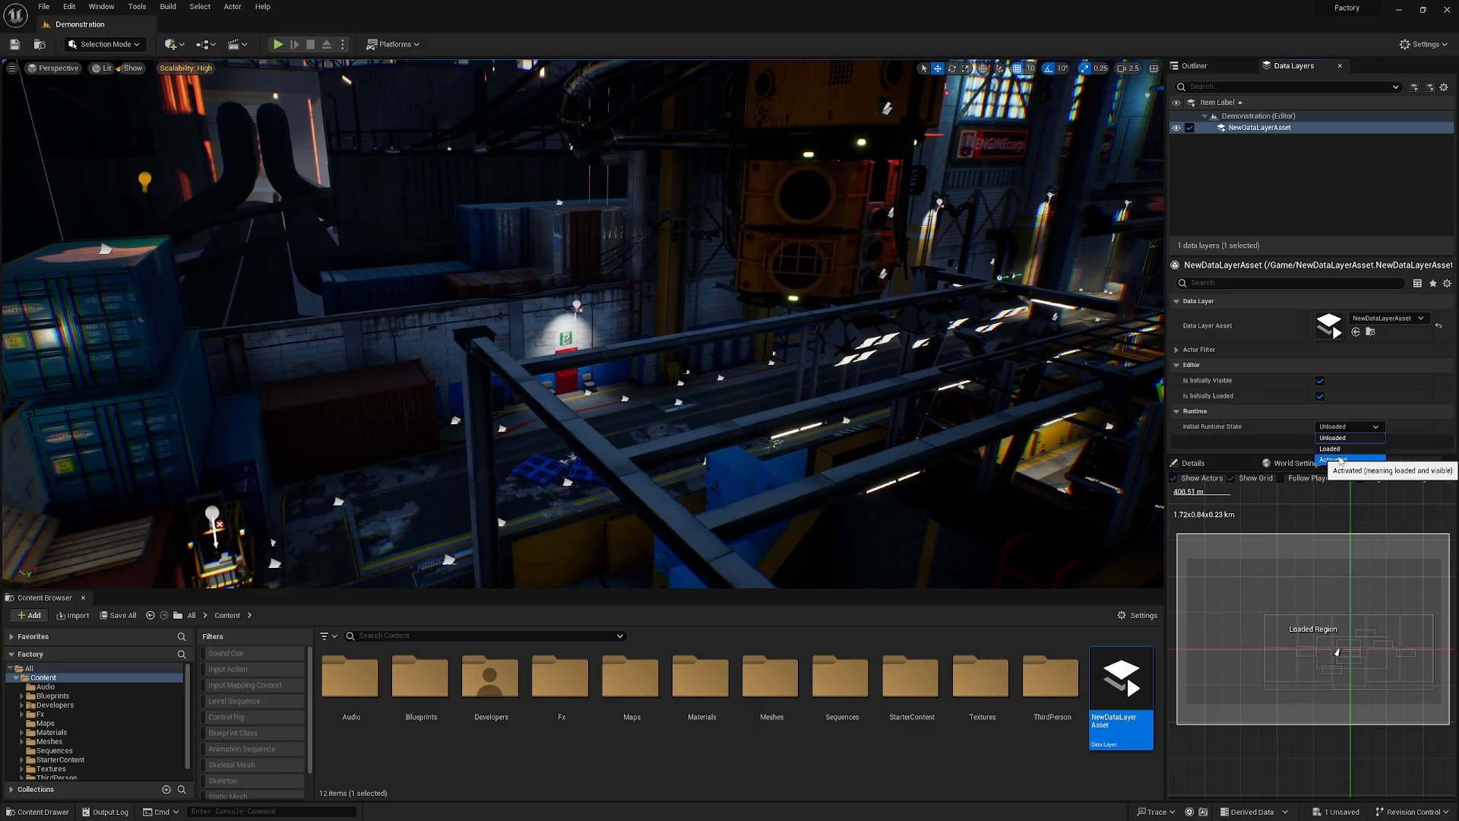
{"action": "left_click", "coordinate": [1336, 461]}
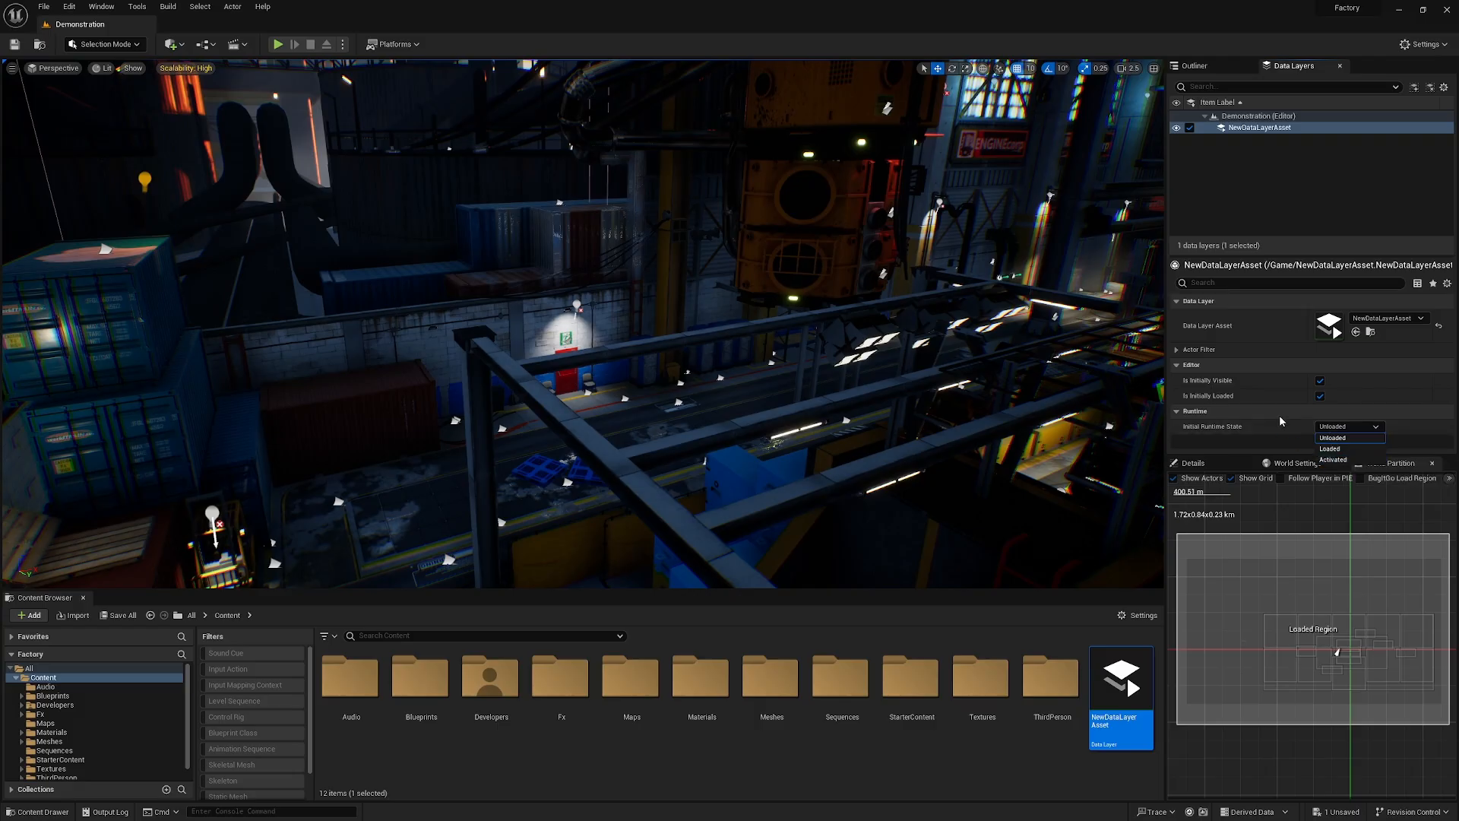
{"action": "left_click", "coordinate": [1290, 416]}
Frame the glazed office in the viewport and filter the level's actors by OFFICE.
{"action": "right_click_drag", "start_coordinate": [1115, 354], "coordinate": [1291, 372]}
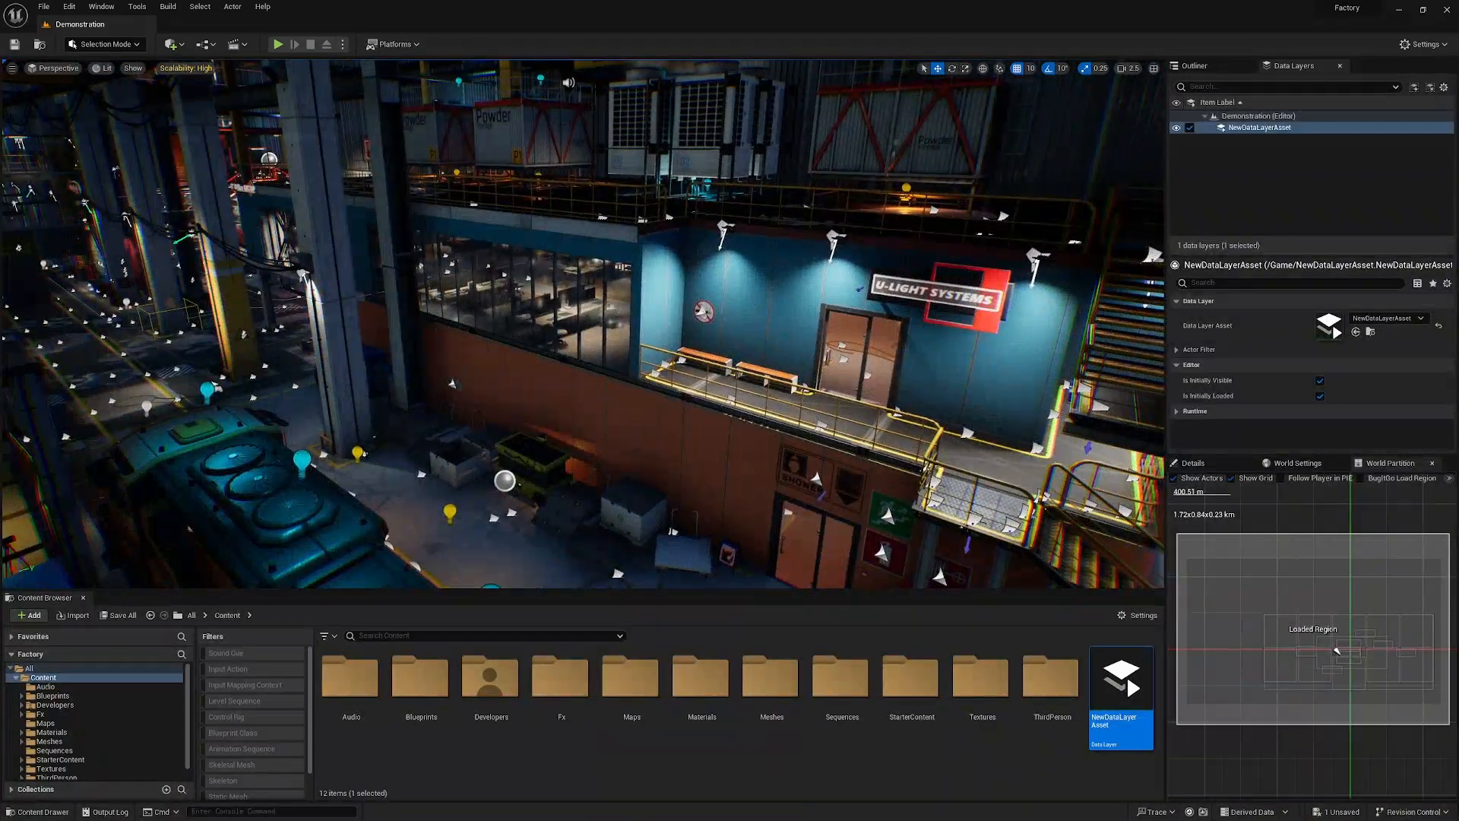
{"action": "right_click_drag", "start_coordinate": [582, 324], "coordinate": [897, 351]}
{"action": "scroll", "coordinate": [582, 324], "scroll_direction": "down", "scroll_amount": 3}
{"action": "right_click_drag", "start_coordinate": [623, 313], "coordinate": [658, 311]}
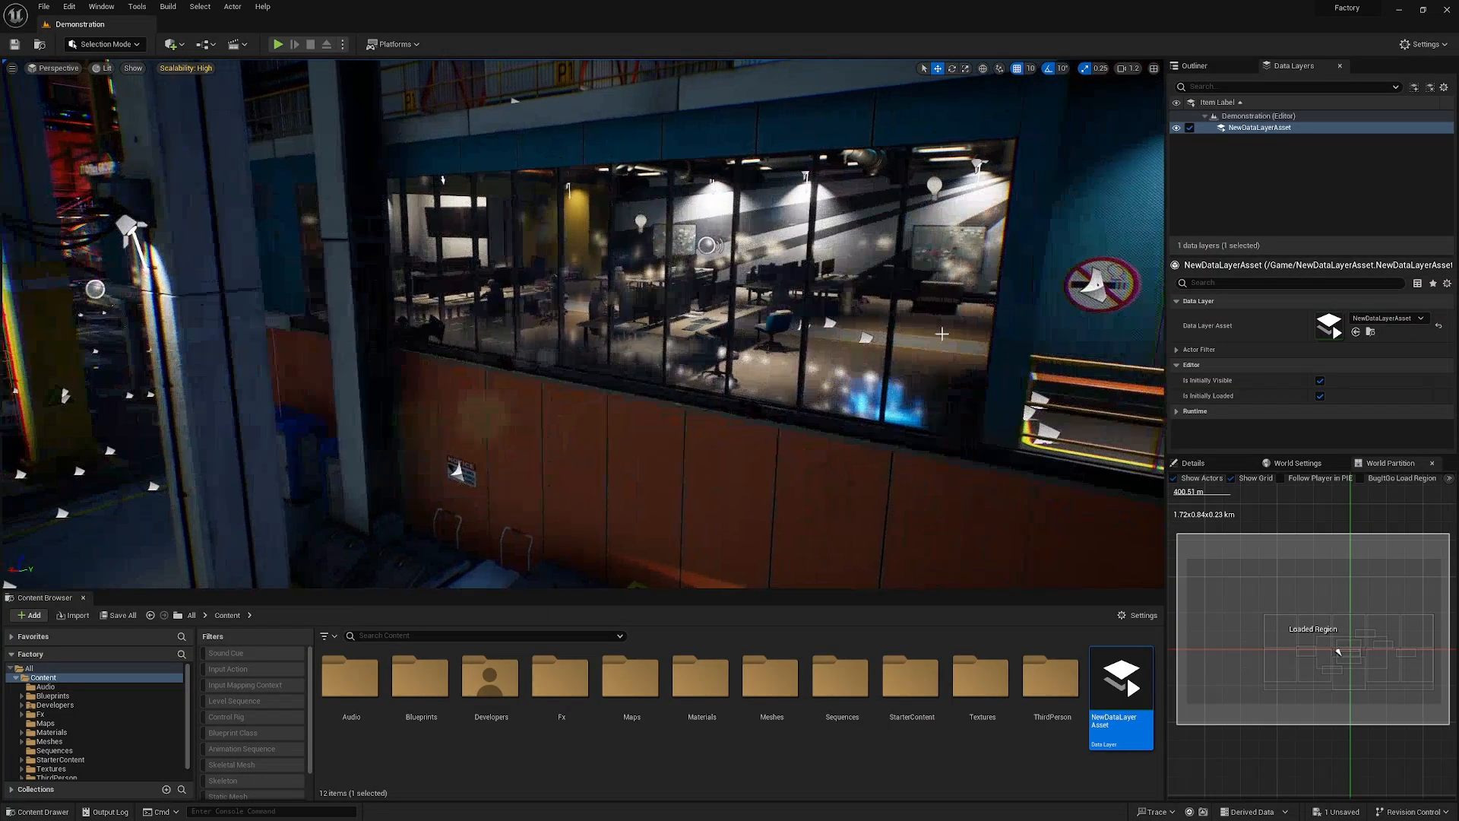
{"action": "left_click", "coordinate": [1215, 70]}
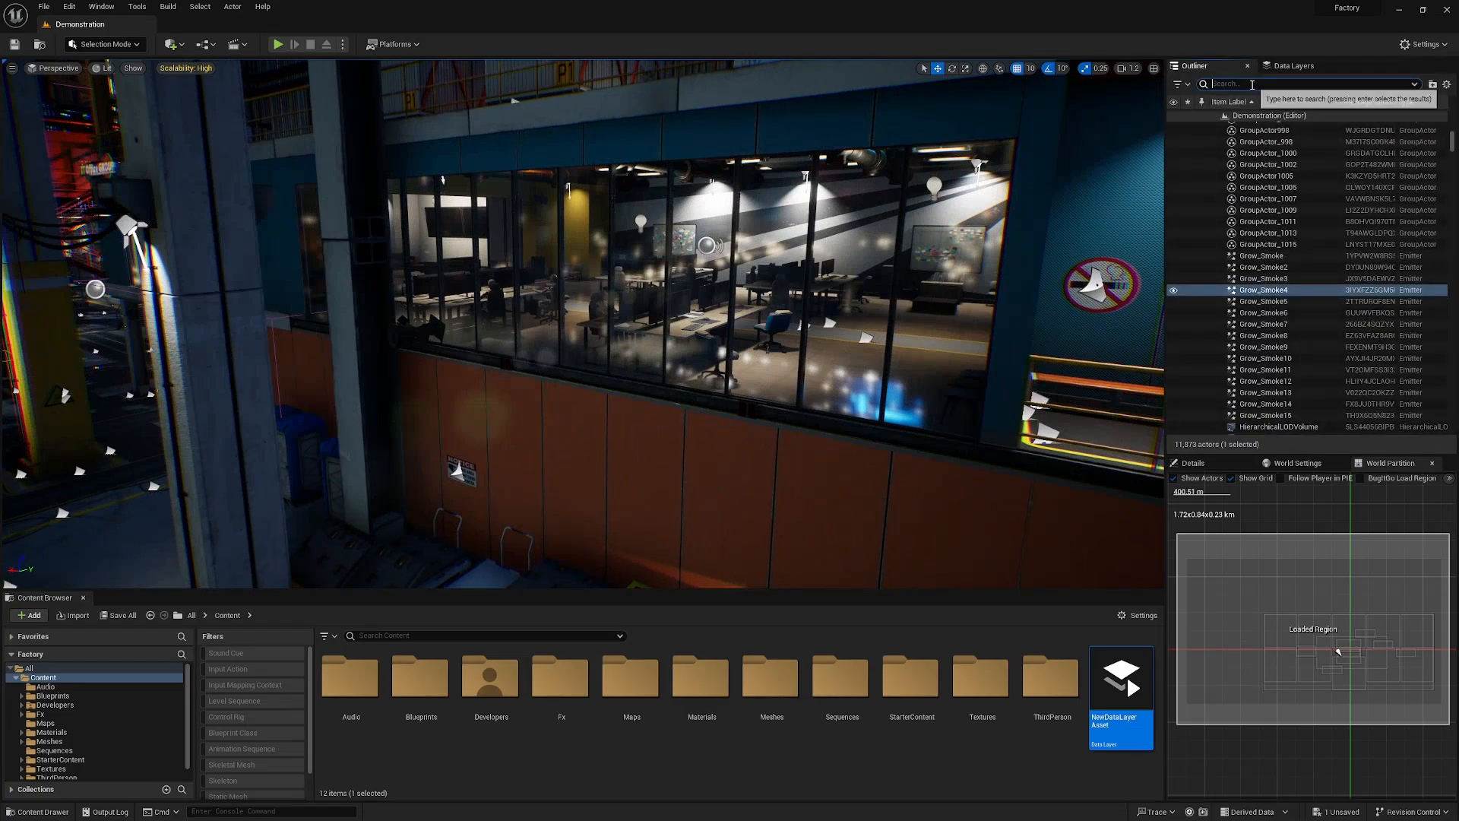
{"action": "left_click", "coordinate": [1247, 85]}
{"action": "type", "text": "OFFICE"}
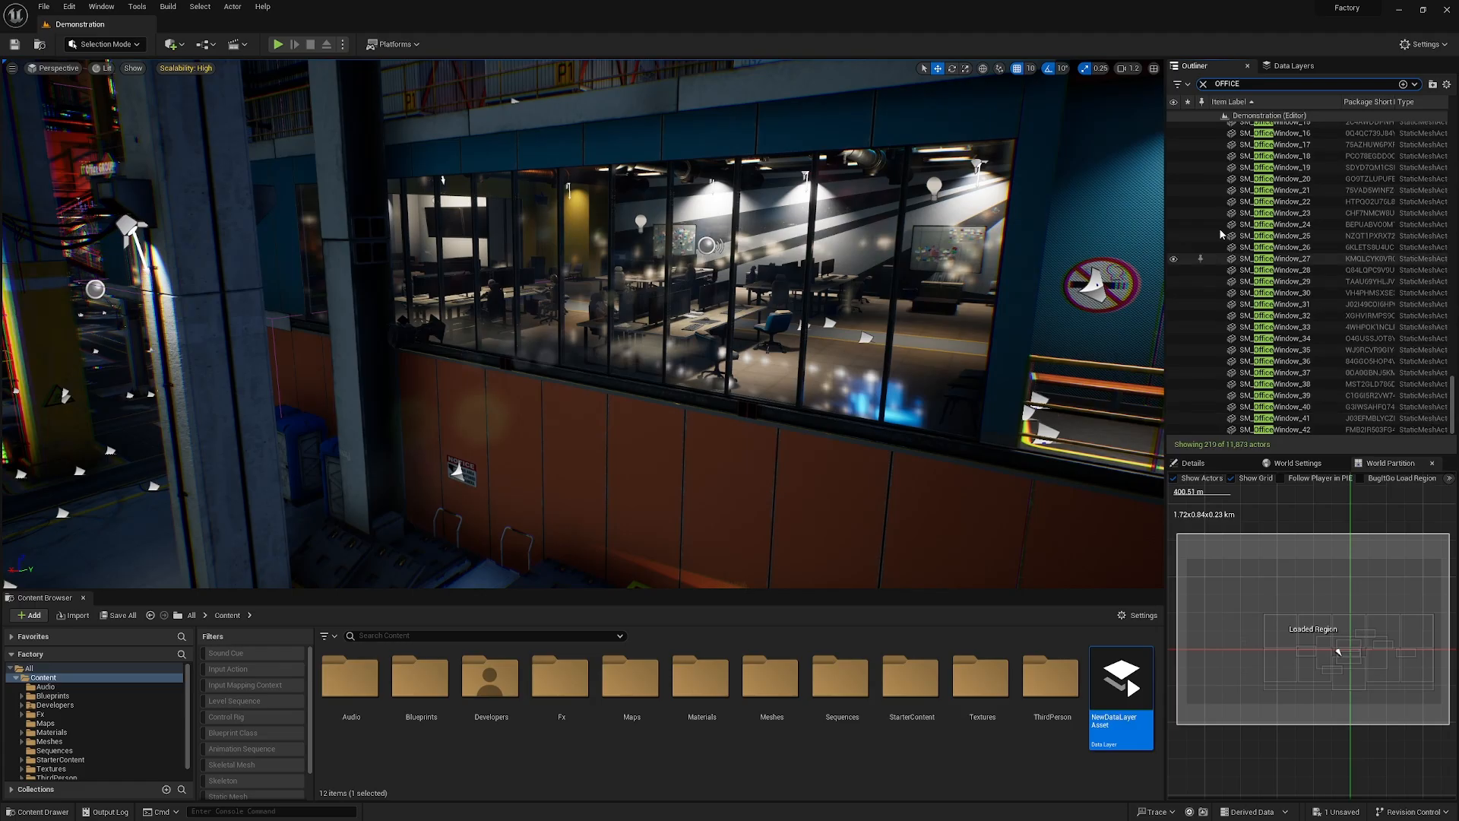
Select all the filtered actors from SM_OfficeAircon01 through SM_OfficeTable_21, leaving out the office windows.
{"action": "left_click", "coordinate": [1285, 224]}
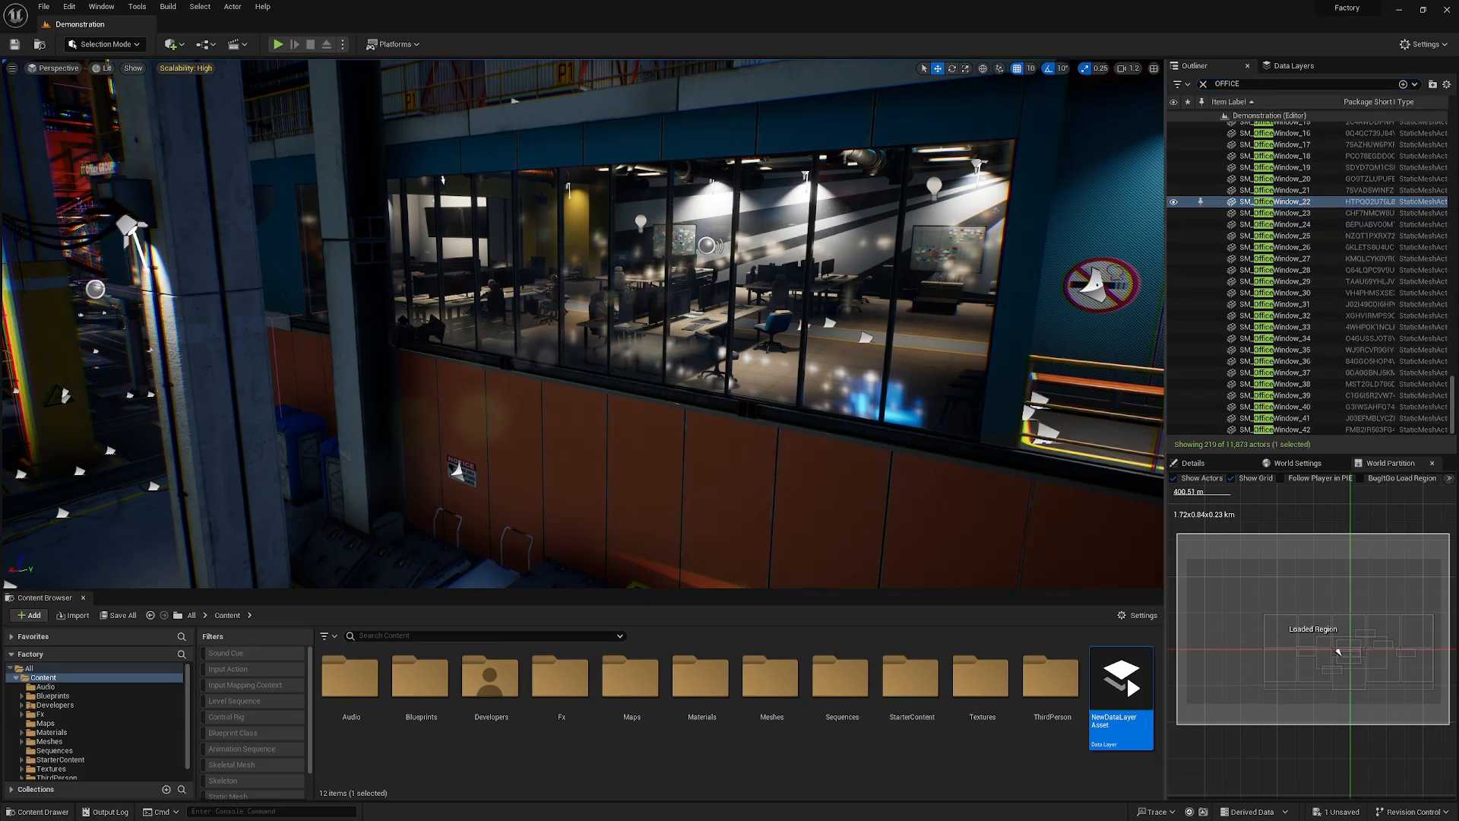
{"action": "scroll", "coordinate": [1284, 228], "scroll_direction": "up", "scroll_amount": 8}
{"action": "left_click", "coordinate": [1278, 284]}
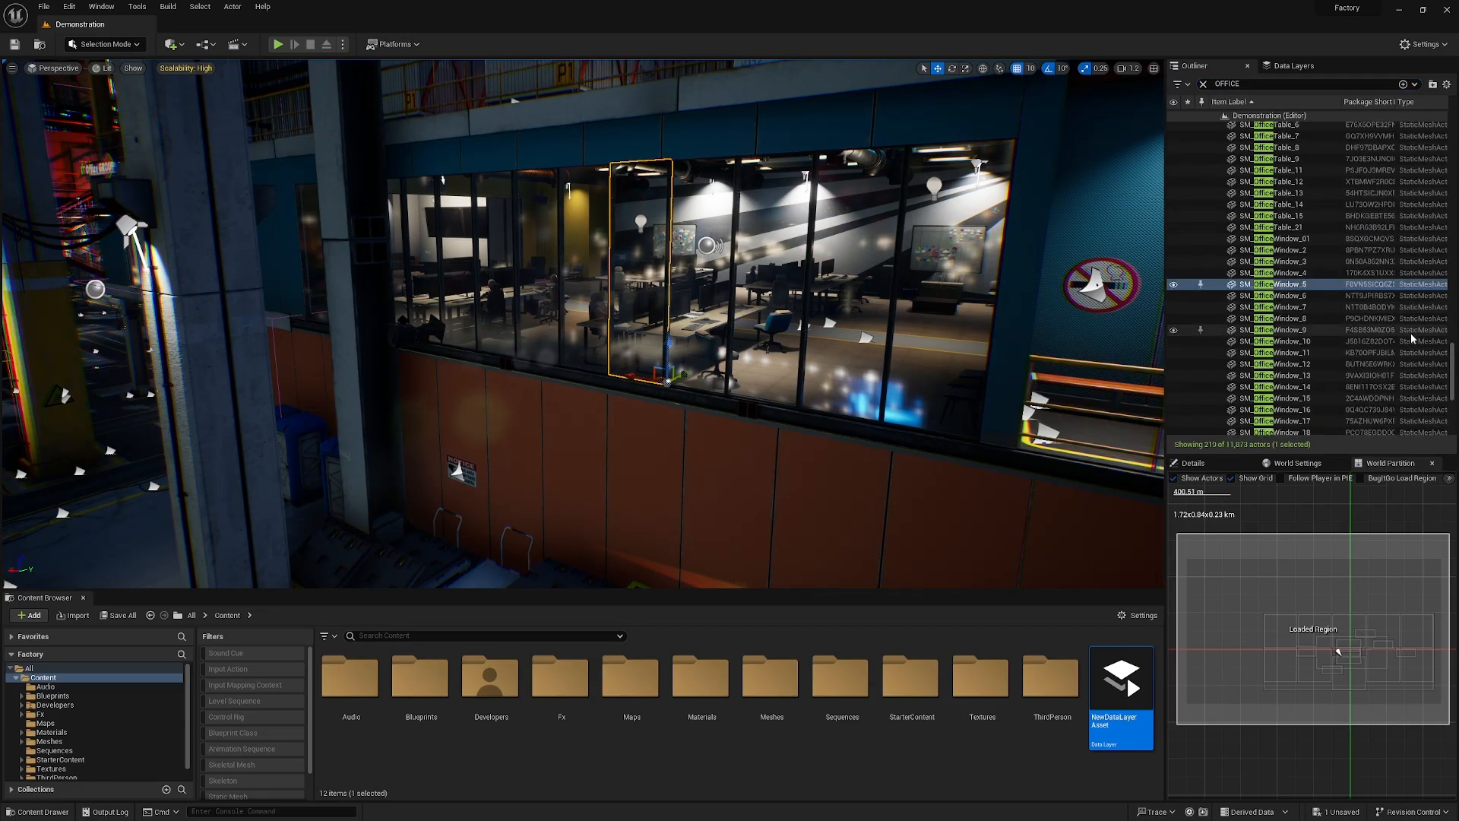
{"action": "left_click_drag", "start_coordinate": [1451, 382], "coordinate": [1451, 145]}
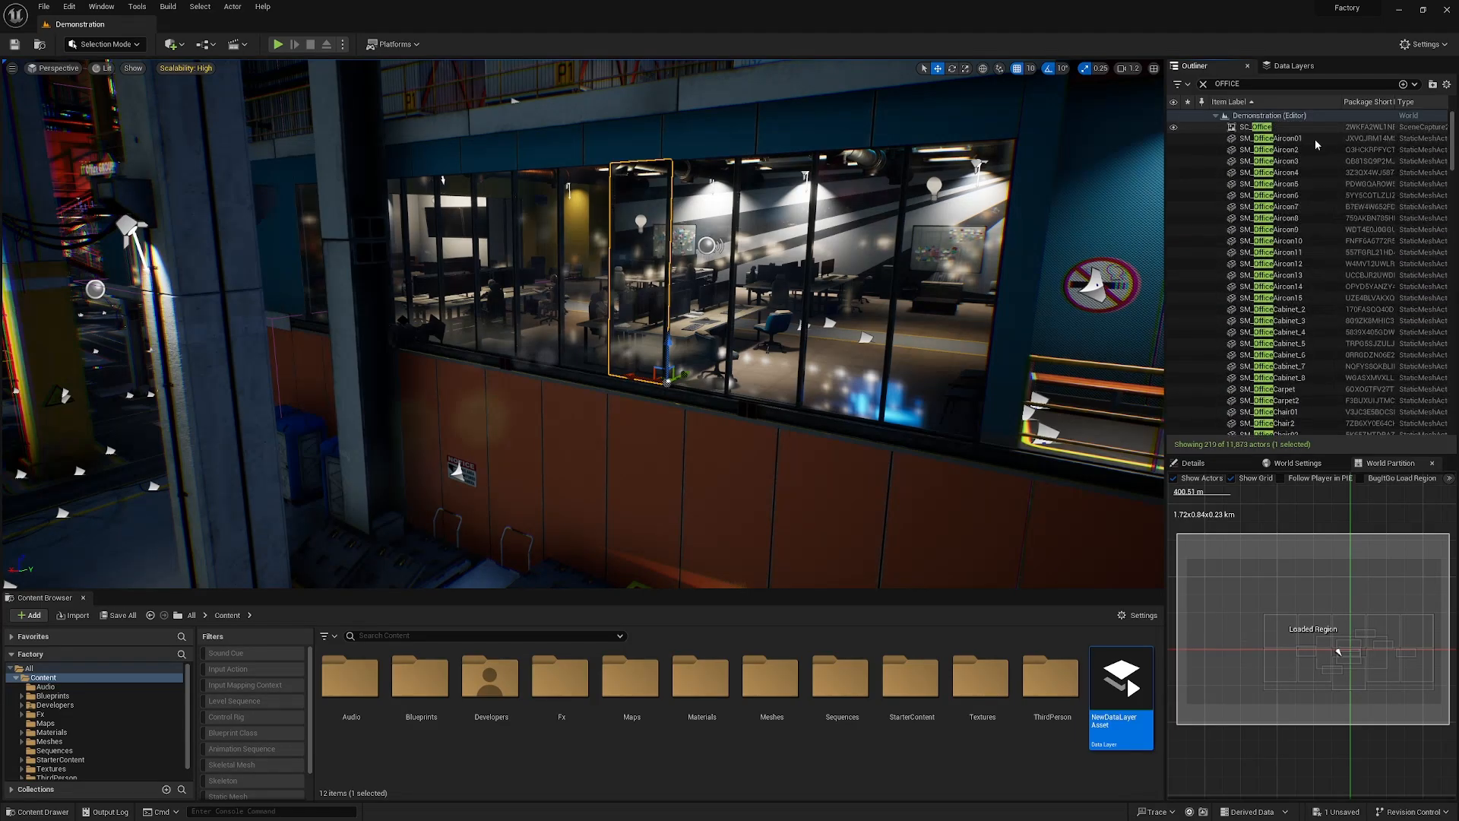
{"action": "left_click", "coordinate": [1267, 141]}
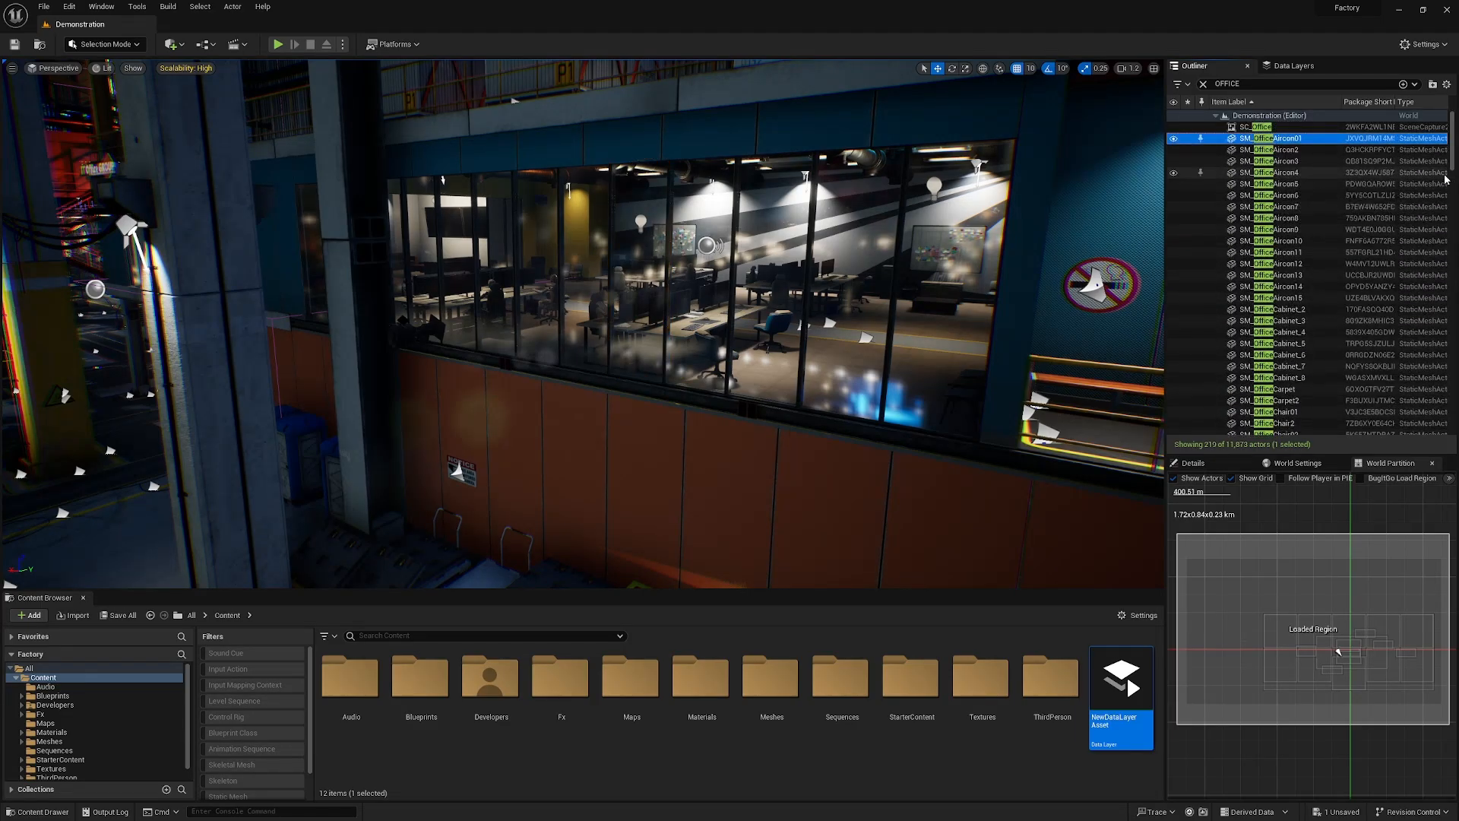
{"action": "left_click_drag", "start_coordinate": [1453, 152], "coordinate": [1453, 365]}
{"action": "left_click", "coordinate": [1291, 260], "text": "shift"}
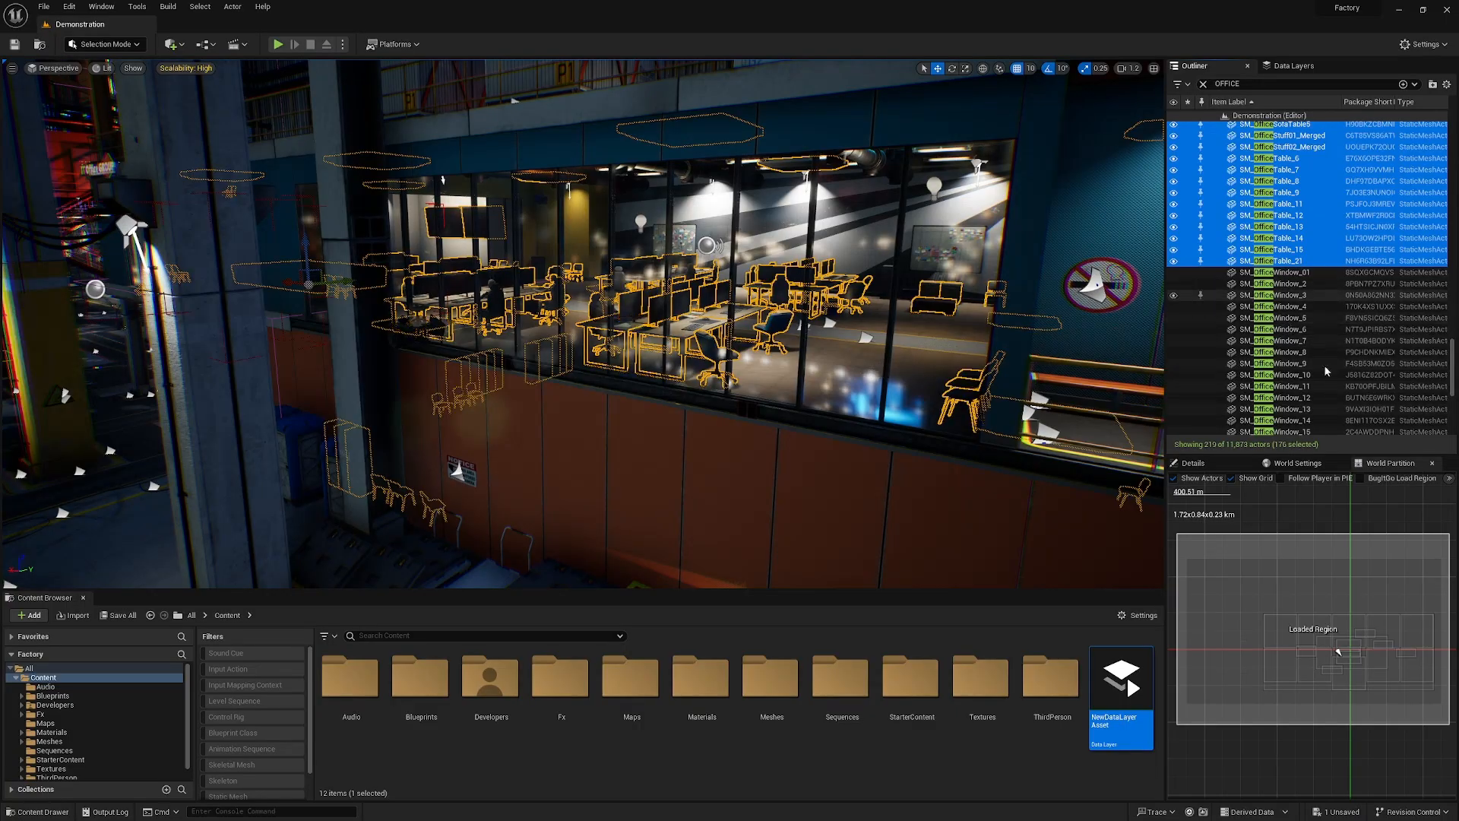
Add the selected office actors to the NewDataLayerAsset data layer.
{"action": "mouse_move", "coordinate": [1453, 380]}
{"action": "left_mouse_down"}
{"action": "mouse_move", "coordinate": [1453, 416]}
{"action": "mouse_move", "coordinate": [1453, 389]}
{"action": "left_mouse_up"}
{"action": "right_click_drag", "start_coordinate": [691, 459], "coordinate": [718, 475]}
{"action": "key", "text": "w"}
{"action": "key", "text": "w"}
{"action": "key", "text": "w"}
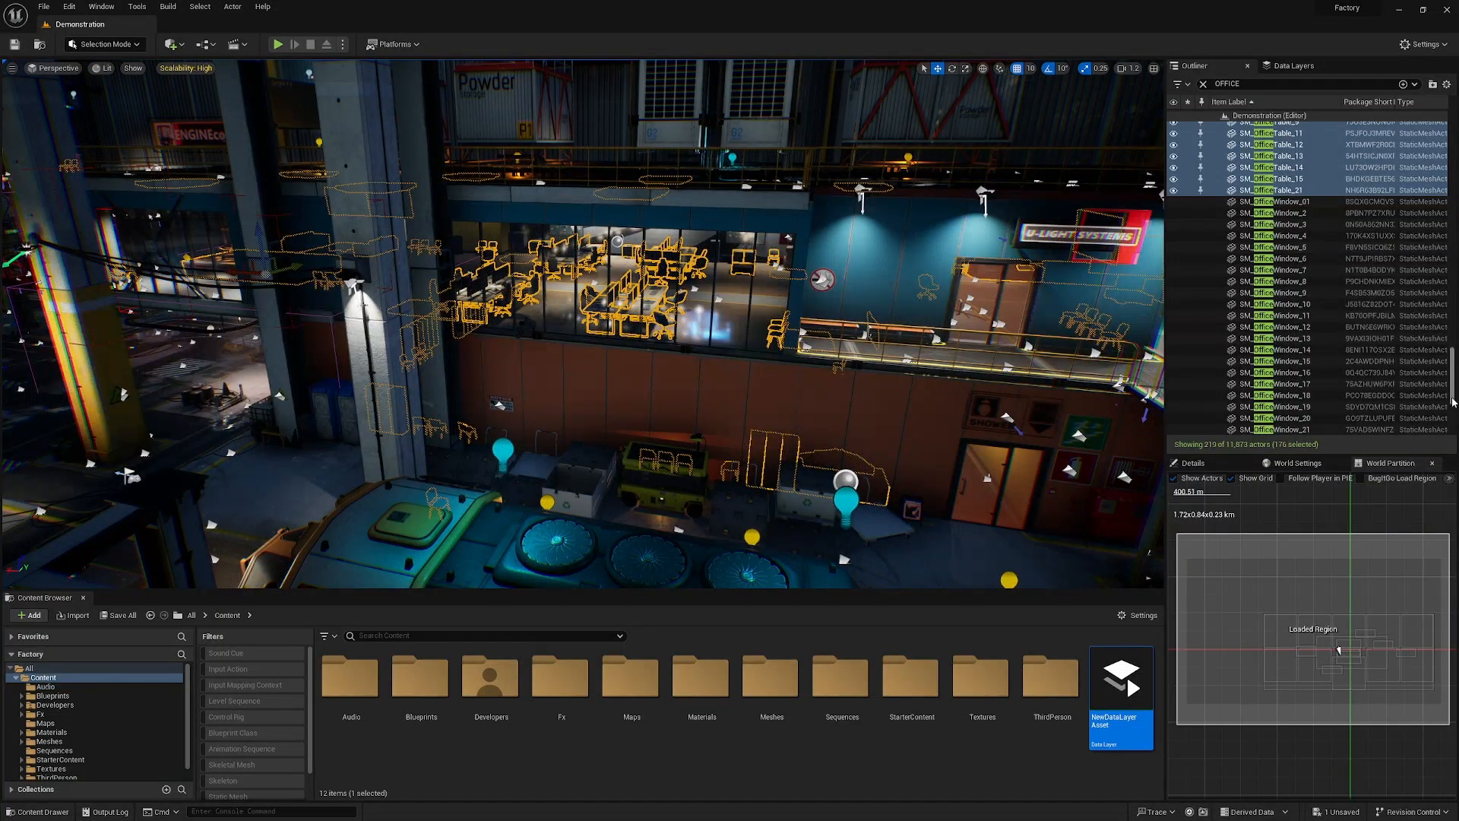
{"action": "left_click_drag", "start_coordinate": [1453, 403], "coordinate": [1449, 121]}
{"action": "left_click", "coordinate": [1295, 67]}
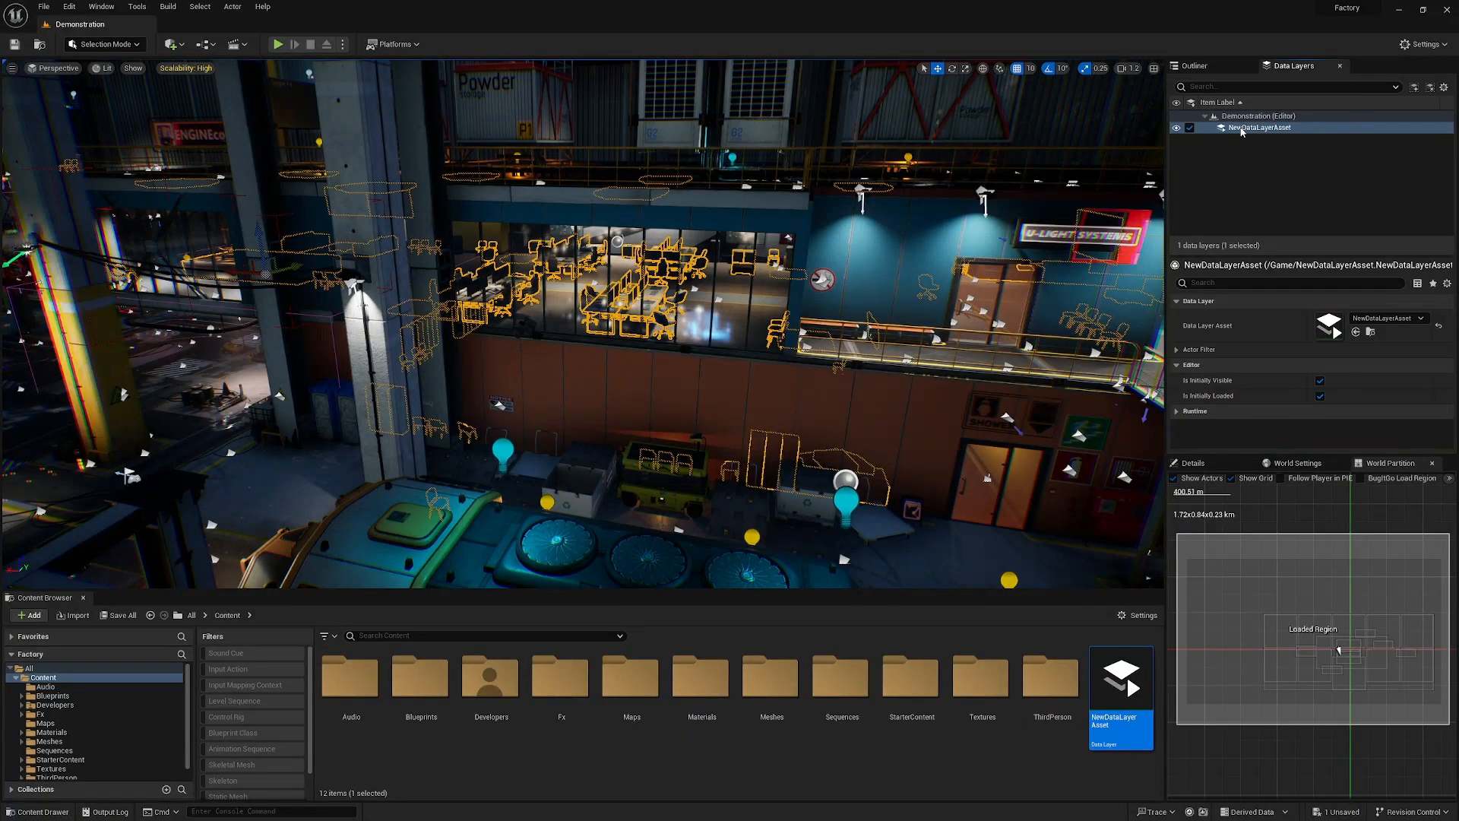
{"action": "right_click", "coordinate": [1274, 131]}
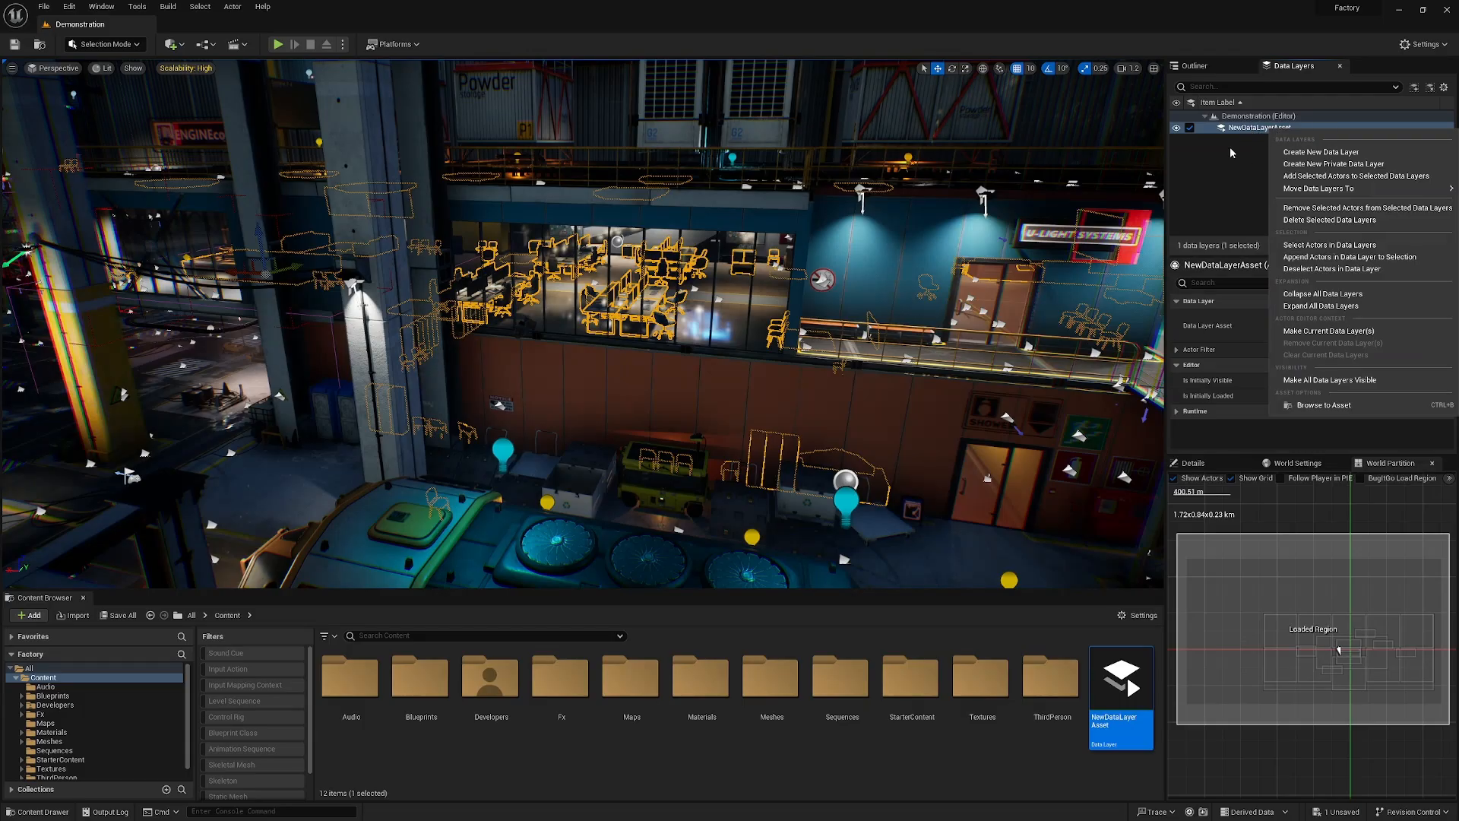
{"action": "left_click", "coordinate": [1396, 178]}
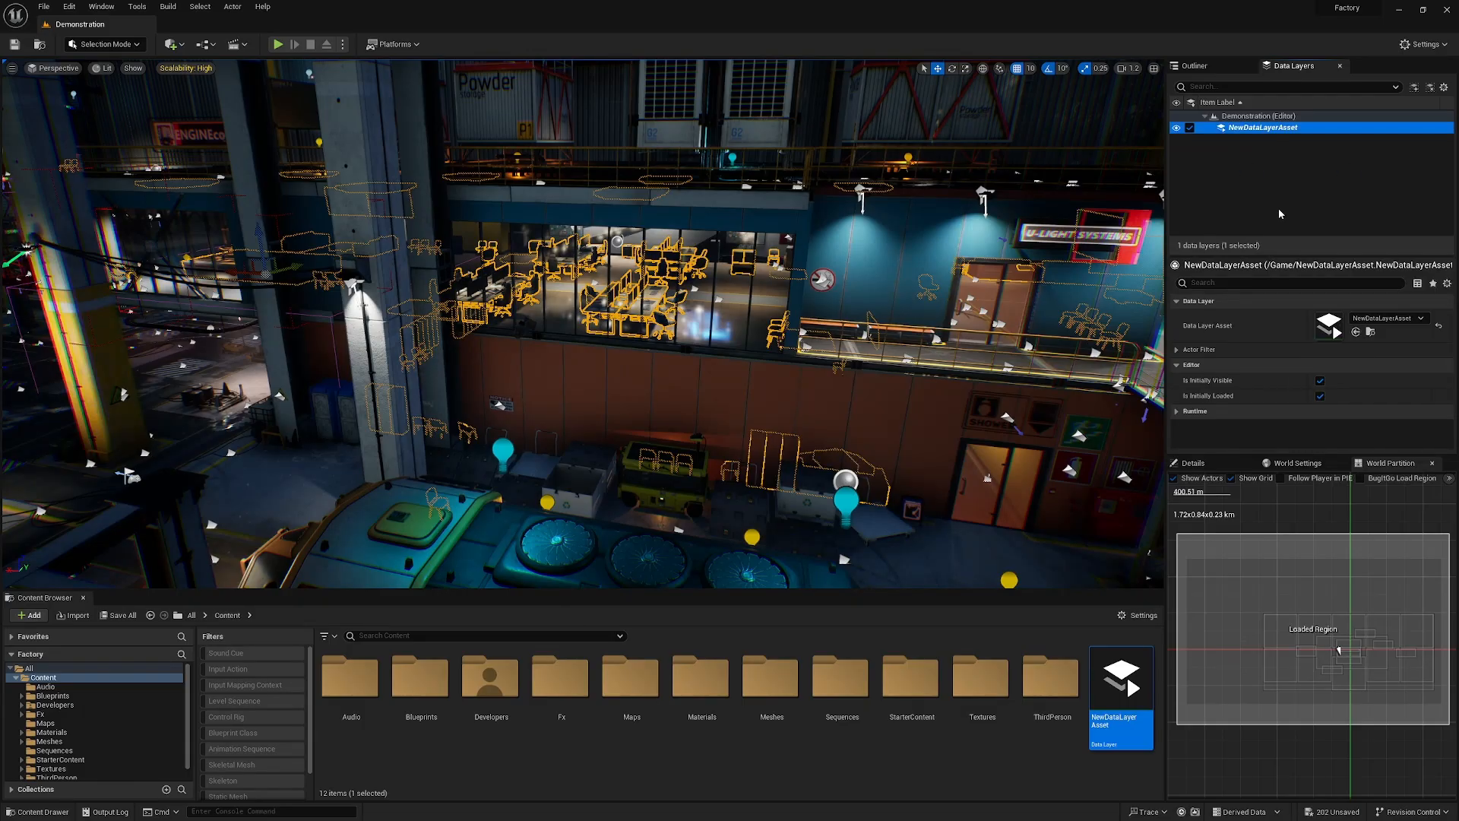
Hide and show the NewDataLayerAsset layer repeatedly, checking the office furniture through the windows from outside.
{"action": "left_click", "coordinate": [1177, 129]}
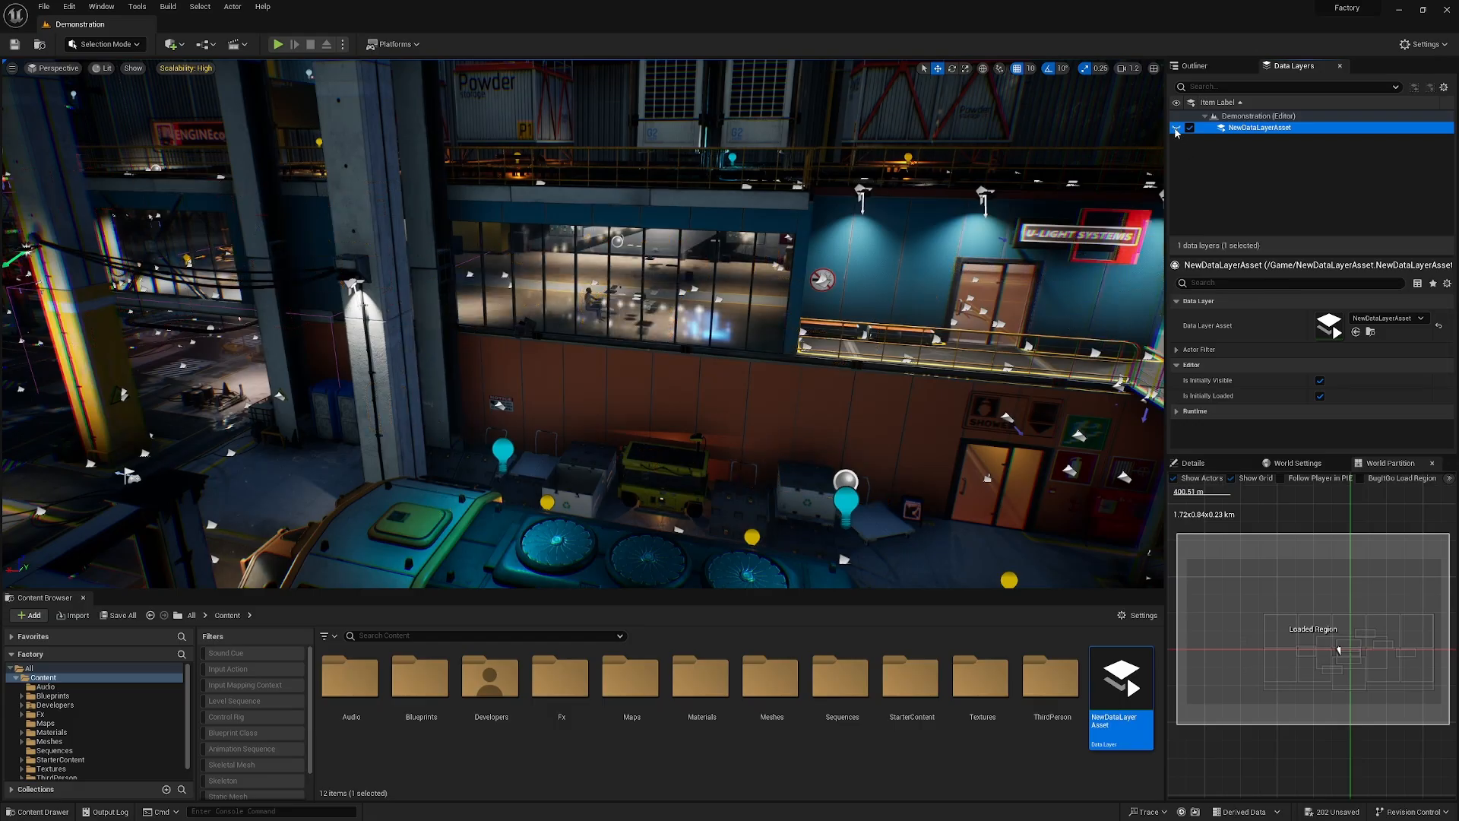
{"action": "left_click", "coordinate": [1176, 128]}
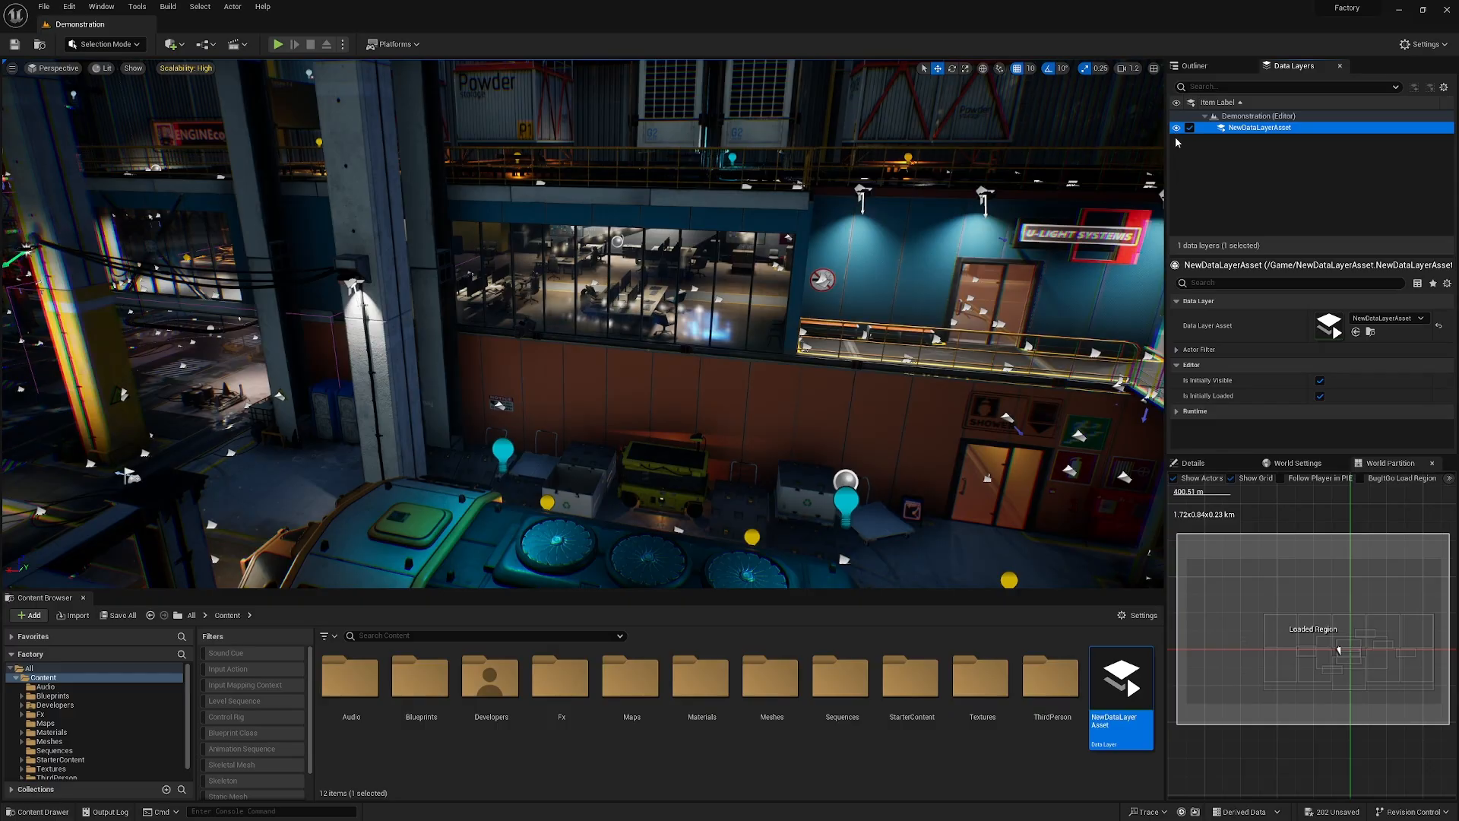
{"action": "left_click", "coordinate": [1176, 129]}
{"action": "key", "text": "w"}
{"action": "mouse_move", "coordinate": [840, 293]}
{"action": "right_mouse_down"}
{"action": "mouse_move", "coordinate": [797, 274]}
{"action": "mouse_move", "coordinate": [851, 277]}
{"action": "mouse_move", "coordinate": [775, 293]}
{"action": "mouse_move", "coordinate": [885, 281]}
{"action": "mouse_move", "coordinate": [794, 281]}
{"action": "mouse_move", "coordinate": [988, 293]}
{"action": "mouse_move", "coordinate": [748, 304]}
{"action": "mouse_move", "coordinate": [822, 294]}
{"action": "right_mouse_up"}
{"action": "key", "text": "w"}
{"action": "key", "text": "s"}
{"action": "key", "text": "s"}
{"action": "key", "text": "s"}
{"action": "left_click", "coordinate": [1177, 128]}
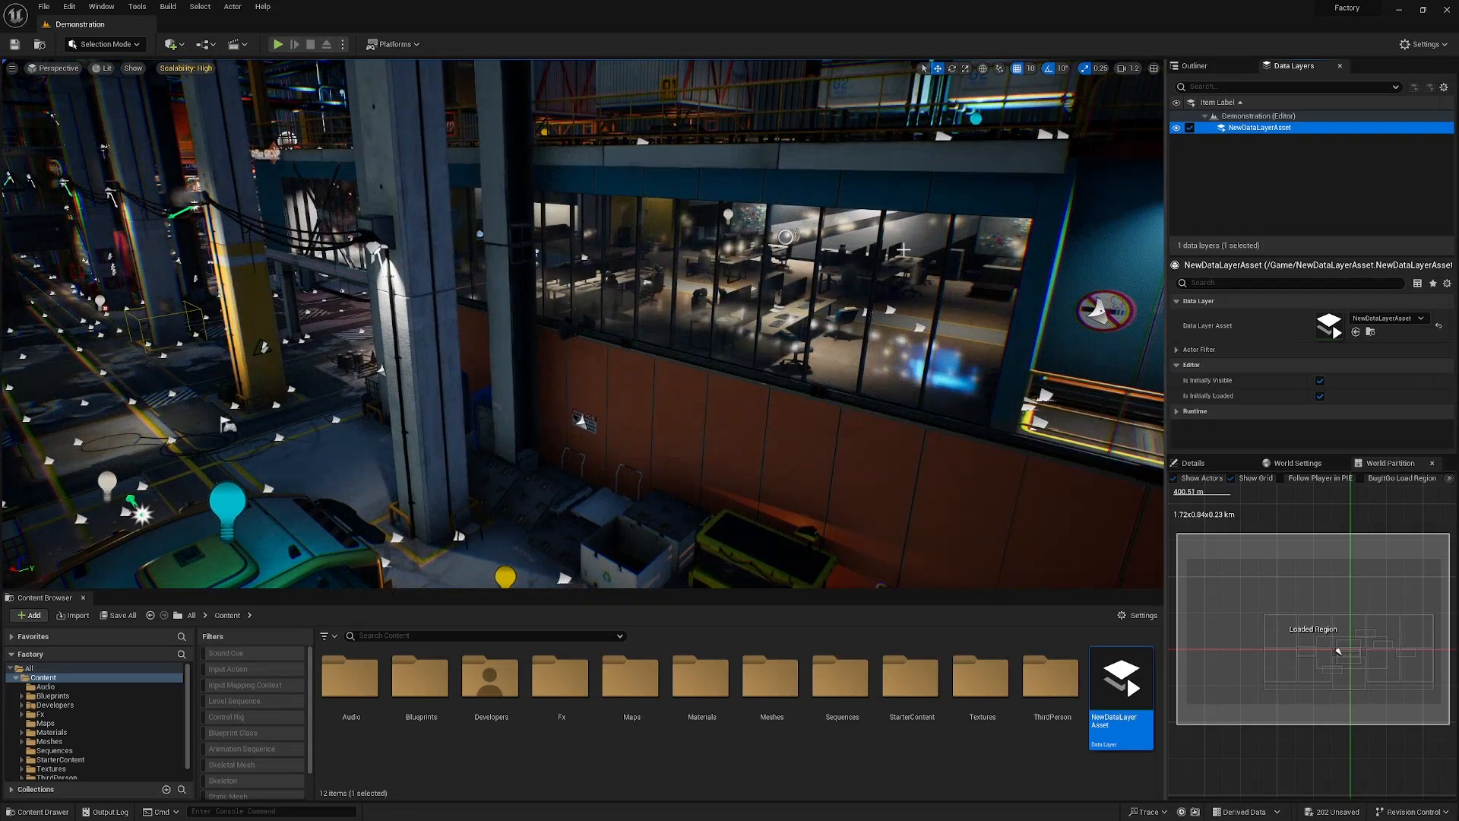
Hide the NewDataLayerAsset layer, inspect the office interior, and show the layer again.
{"action": "left_click", "coordinate": [1177, 129]}
{"action": "key", "text": "w"}
{"action": "right_click_drag", "start_coordinate": [583, 324], "coordinate": [650, 296]}
{"action": "key", "text": "a"}
{"action": "key", "text": "d"}
{"action": "left_click", "coordinate": [1177, 127]}
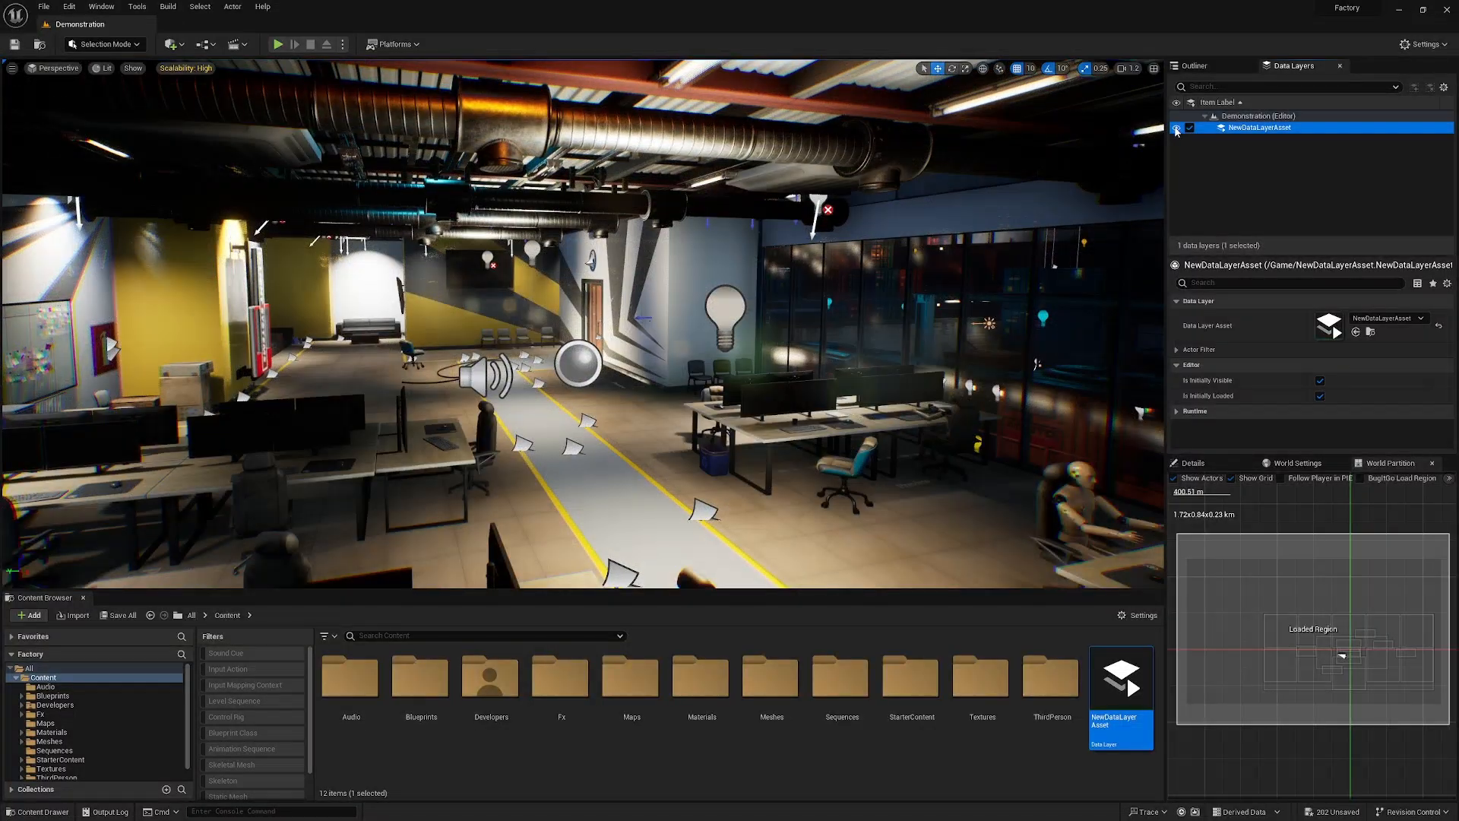
Hide the NewDataLayerAsset layer, then add the crash-test dummy and the nearby keyboards, mouse pads, papers, phone and bin to it.
{"action": "left_click", "coordinate": [1177, 129]}
{"action": "right_click_drag", "start_coordinate": [760, 304], "coordinate": [965, 362]}
{"action": "key", "text": "w"}
{"action": "left_click", "coordinate": [977, 347]}
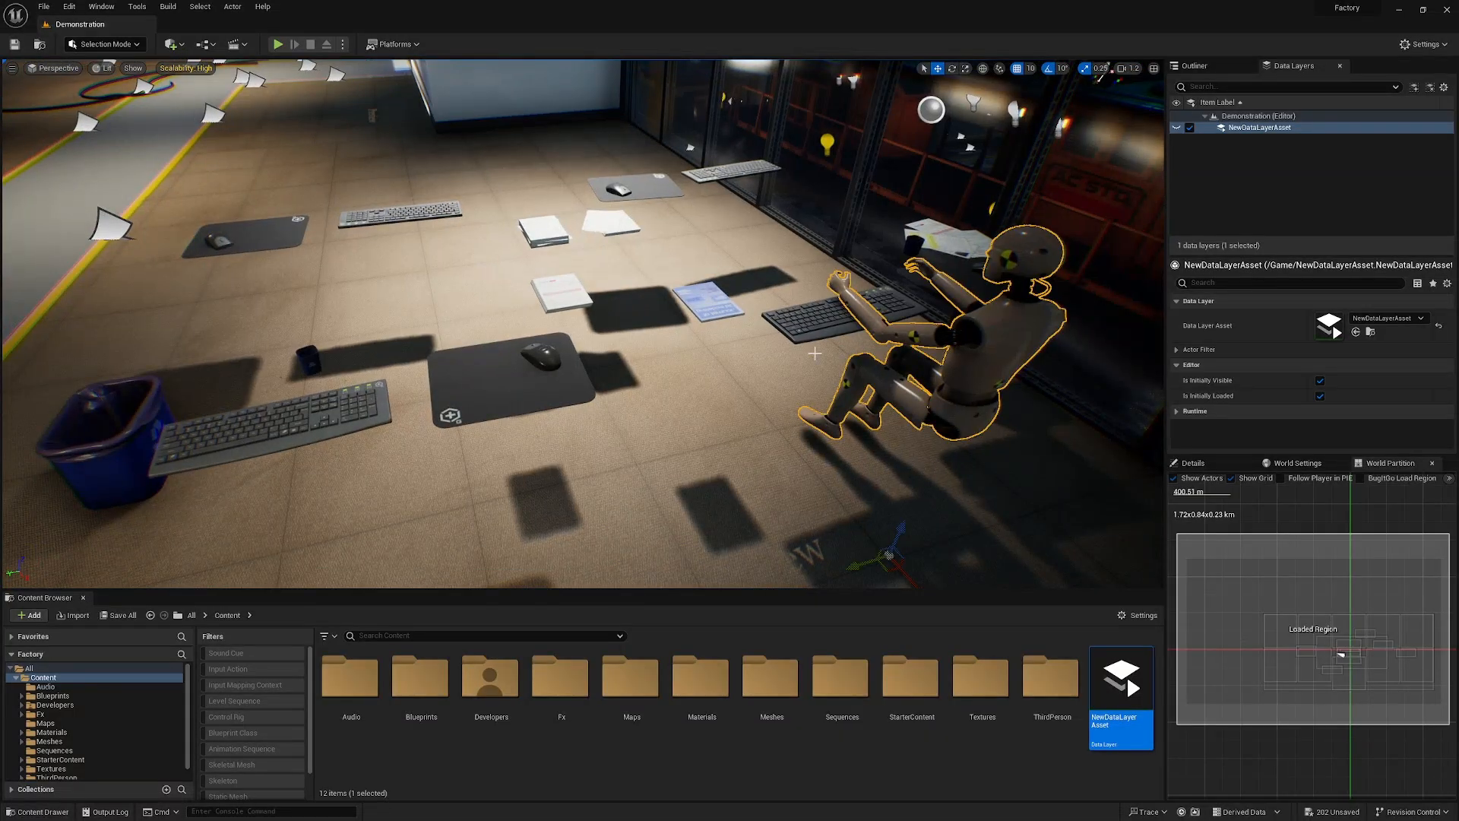
{"action": "left_click", "coordinate": [796, 325], "text": "ctrl"}
{"action": "left_click", "coordinate": [579, 300], "text": "ctrl"}
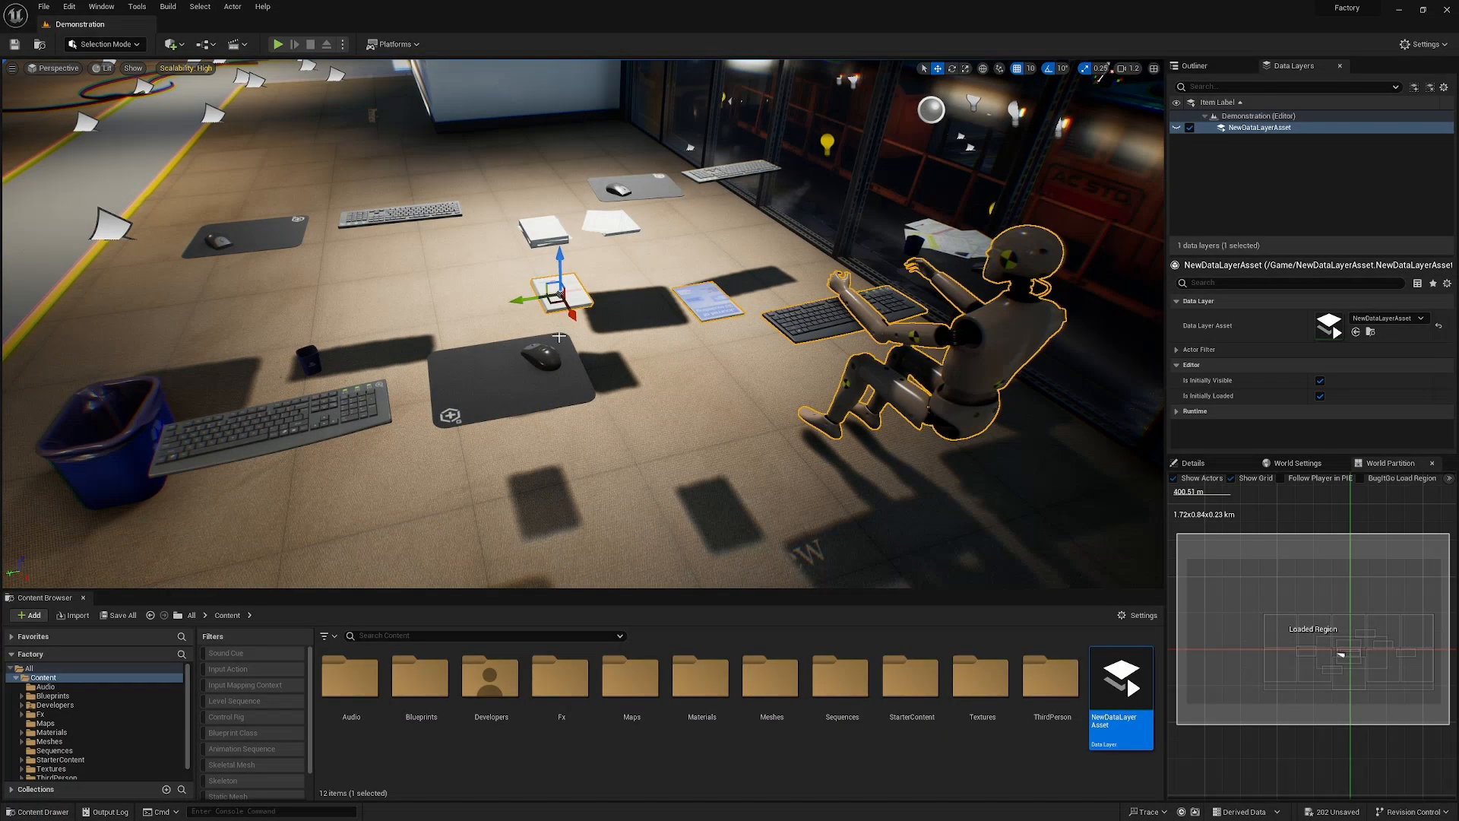
{"action": "left_click", "coordinate": [544, 364], "text": "ctrl"}
{"action": "left_click", "coordinate": [288, 426], "text": "ctrl"}
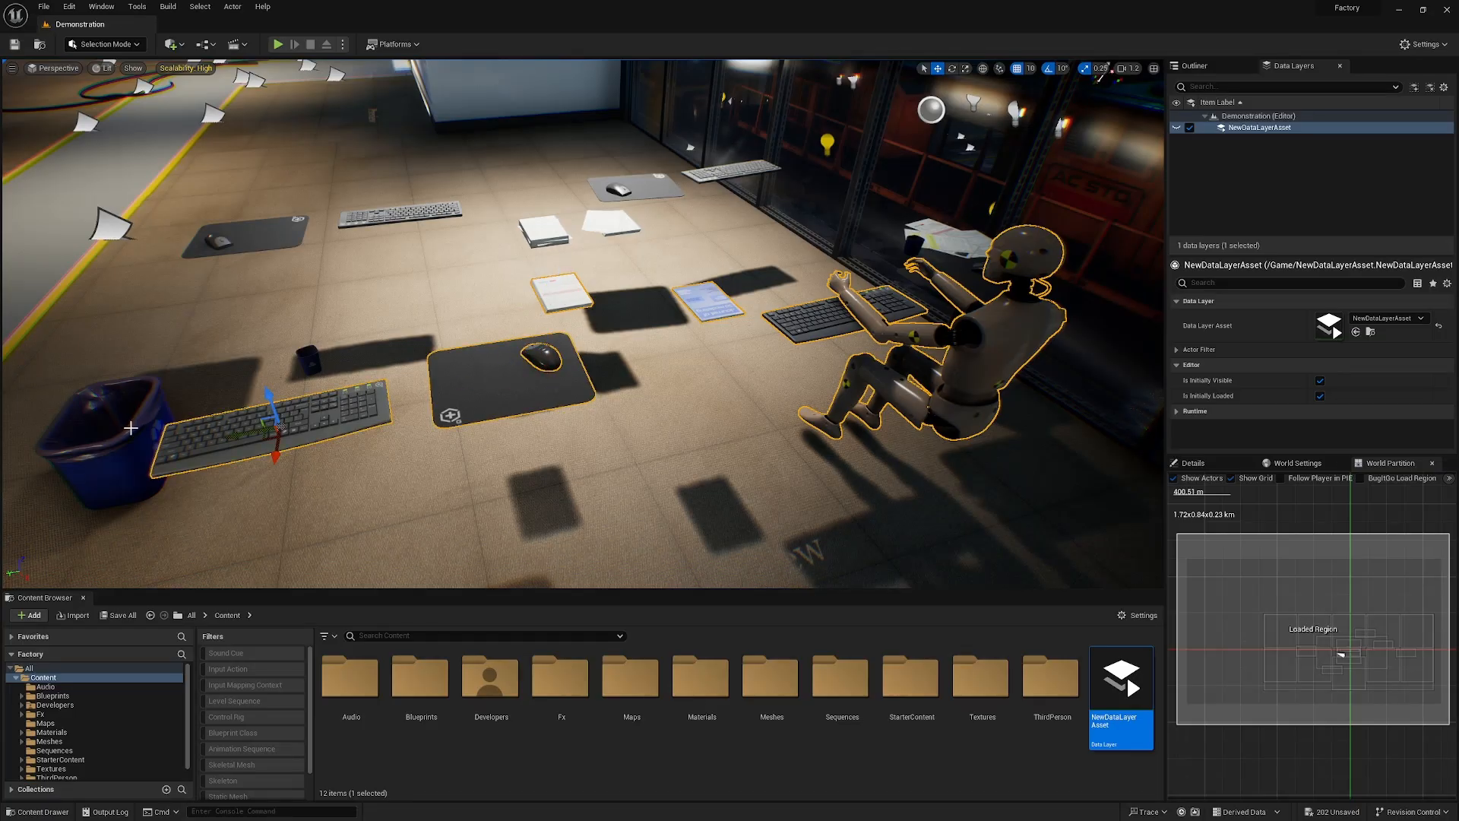
{"action": "left_click", "coordinate": [125, 435], "text": "ctrl"}
{"action": "left_click", "coordinate": [214, 241], "text": "ctrl"}
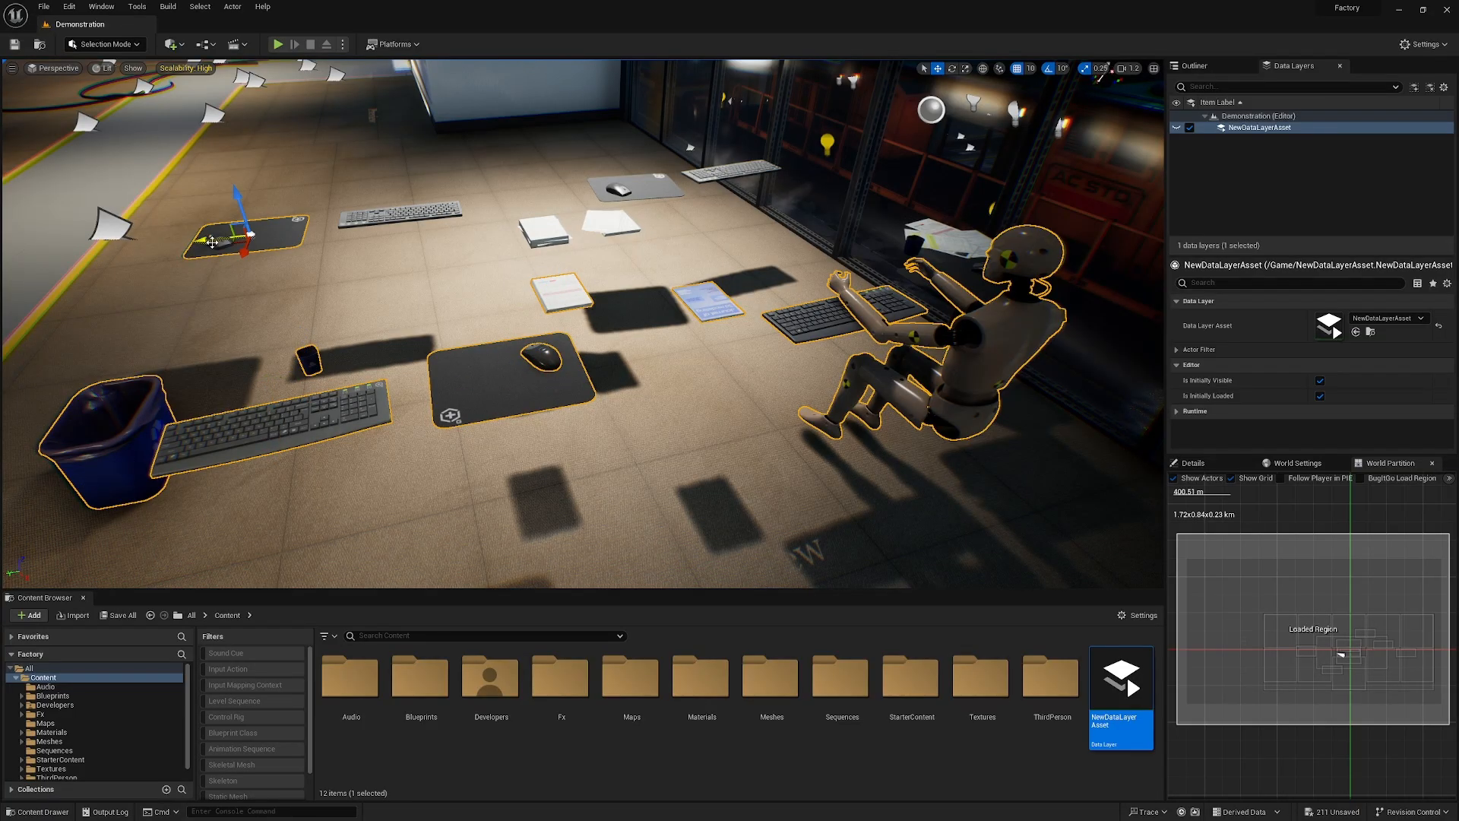
{"action": "left_click", "coordinate": [359, 220], "text": "ctrl"}
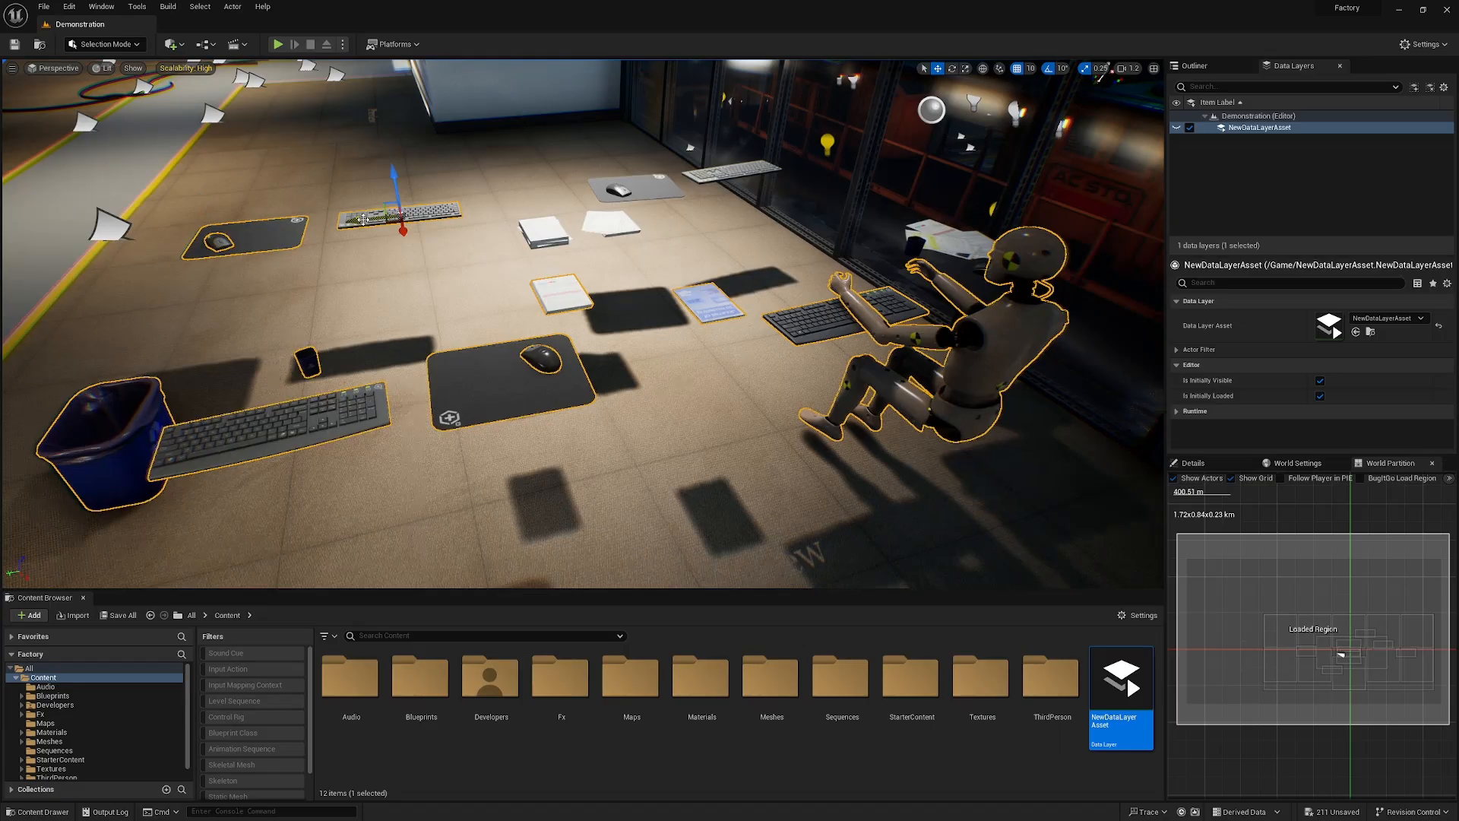
{"action": "left_click", "coordinate": [639, 194], "text": "ctrl"}
{"action": "left_click", "coordinate": [617, 228], "text": "ctrl"}
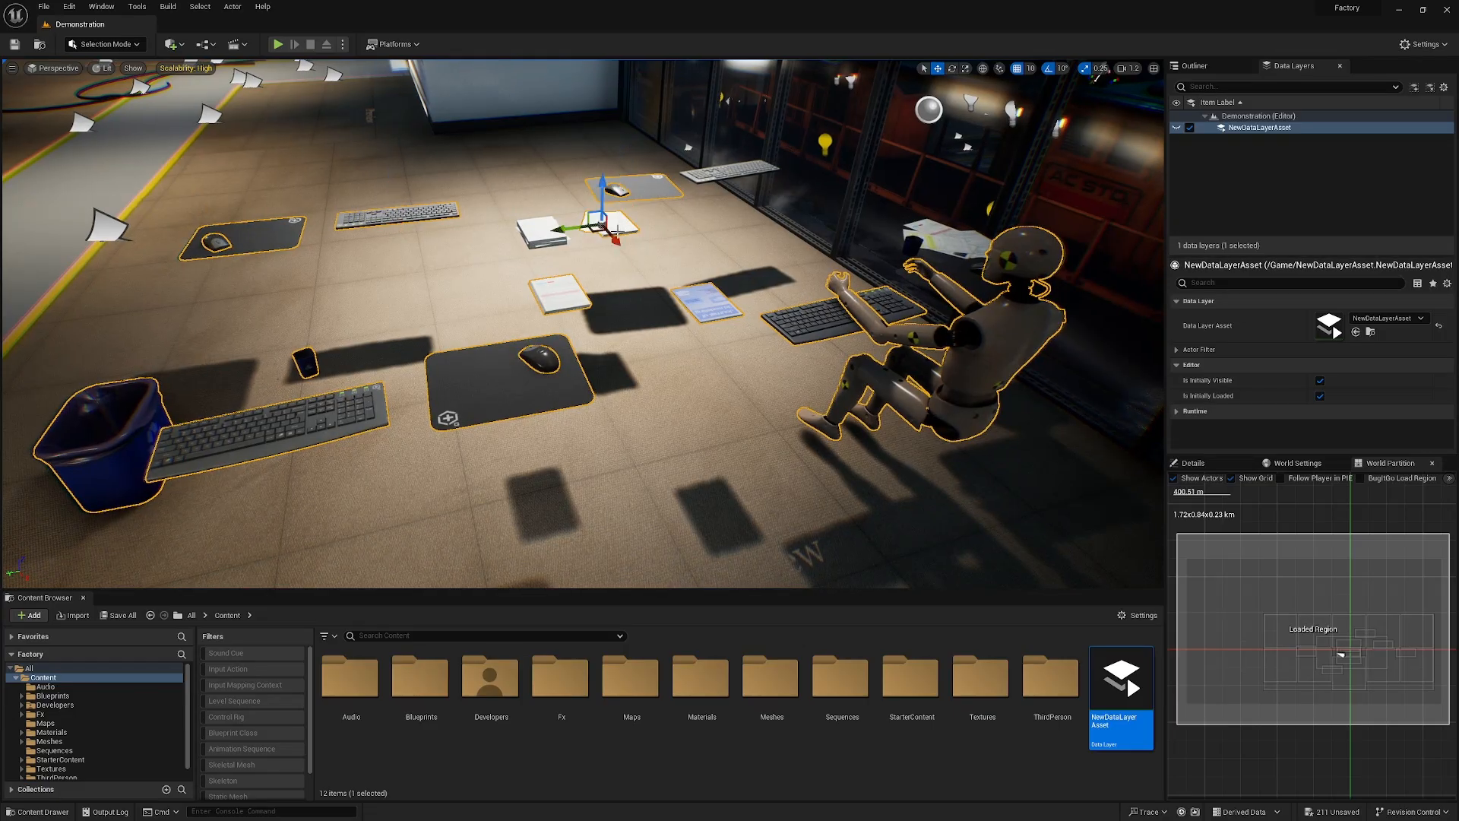
{"action": "left_click", "coordinate": [549, 239], "text": "ctrl"}
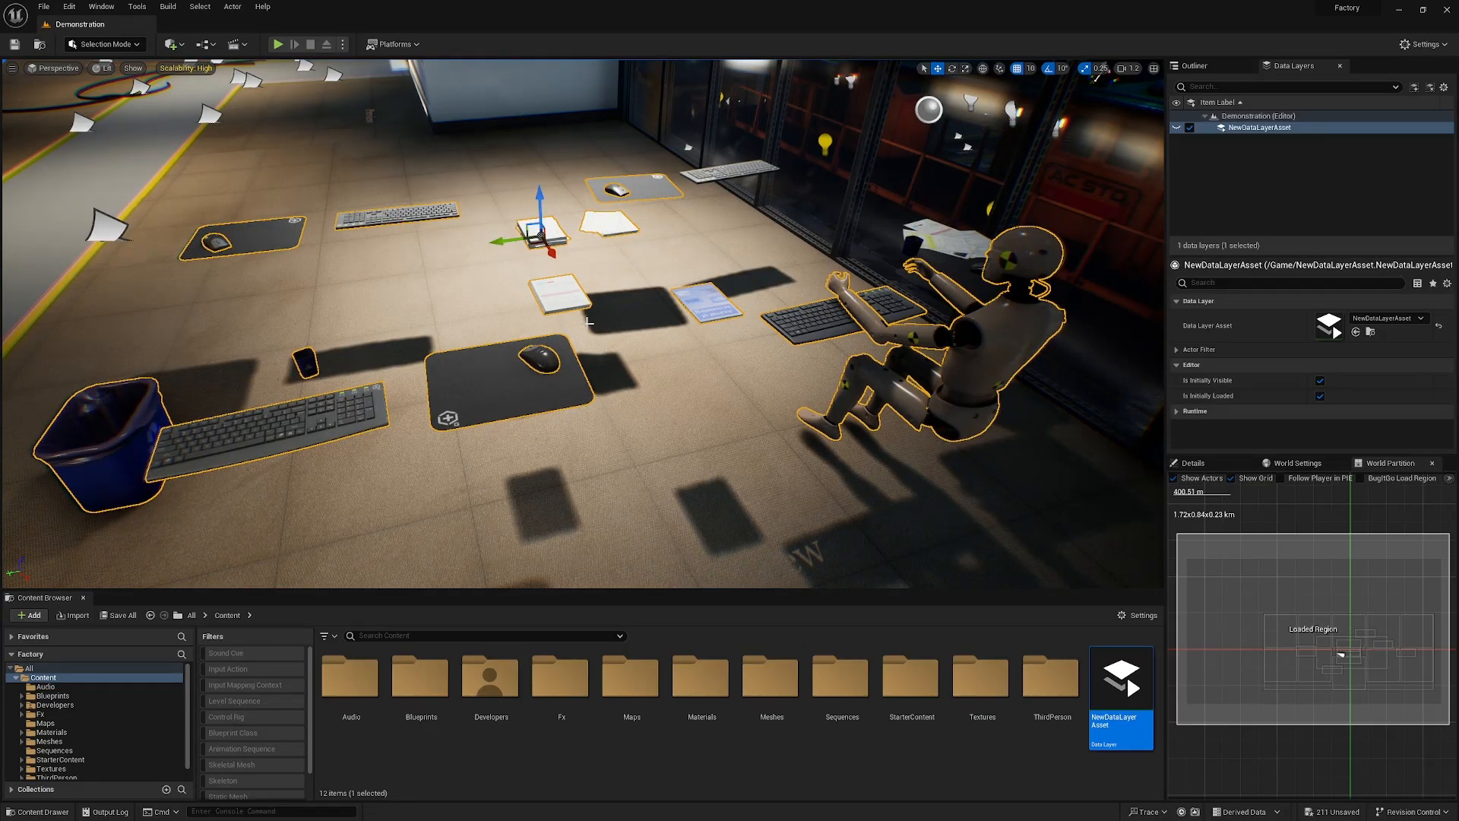
{"action": "right_click", "coordinate": [1264, 127]}
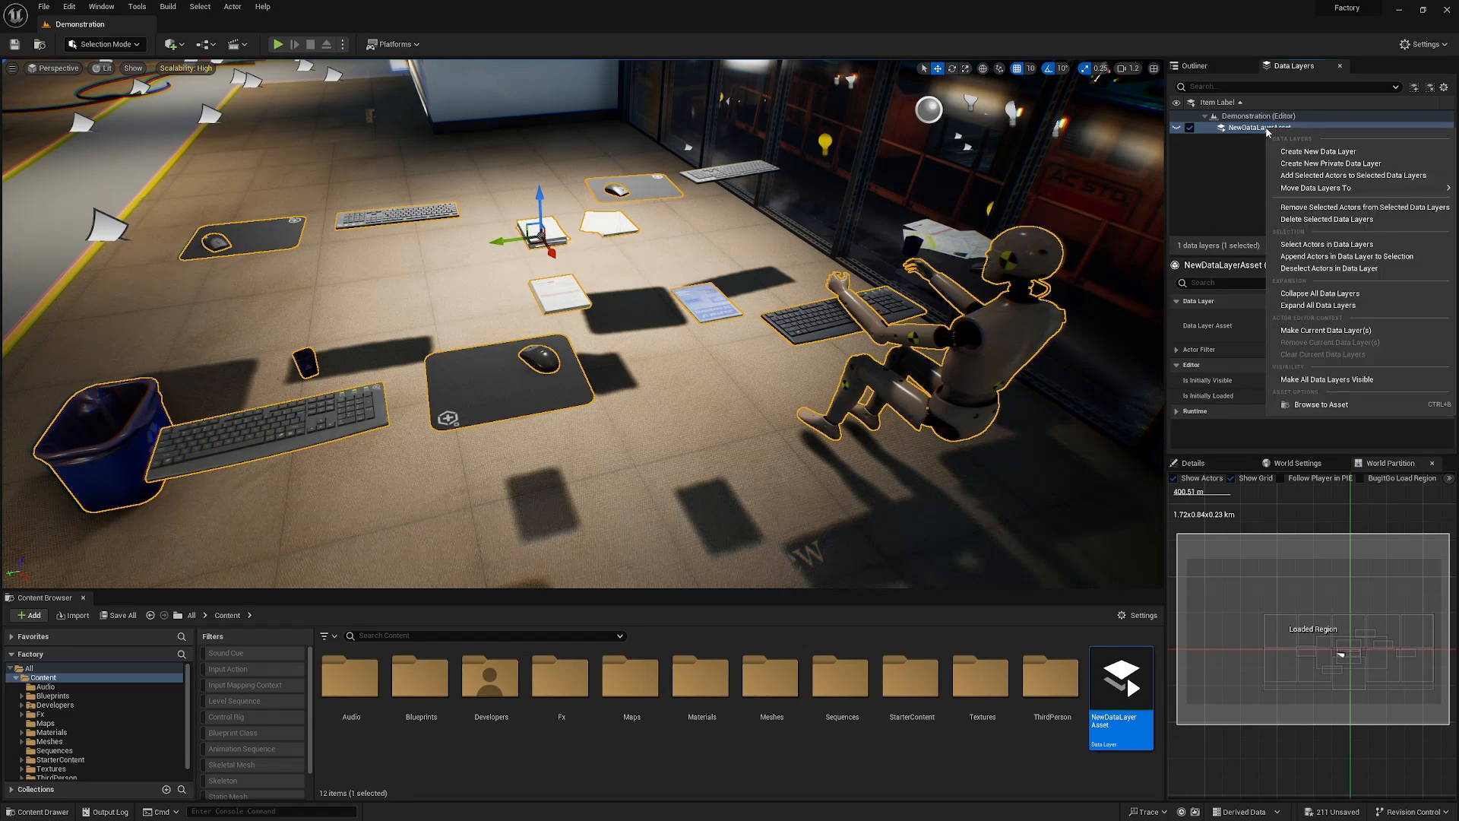
{"action": "left_click", "coordinate": [1335, 179]}
Add the office floor's other blue bin, mouse pad and keyboard to the NewDataLayerAsset data layer.
{"action": "right_click_drag", "start_coordinate": [970, 308], "coordinate": [818, 381]}
{"action": "left_click", "coordinate": [778, 385]}
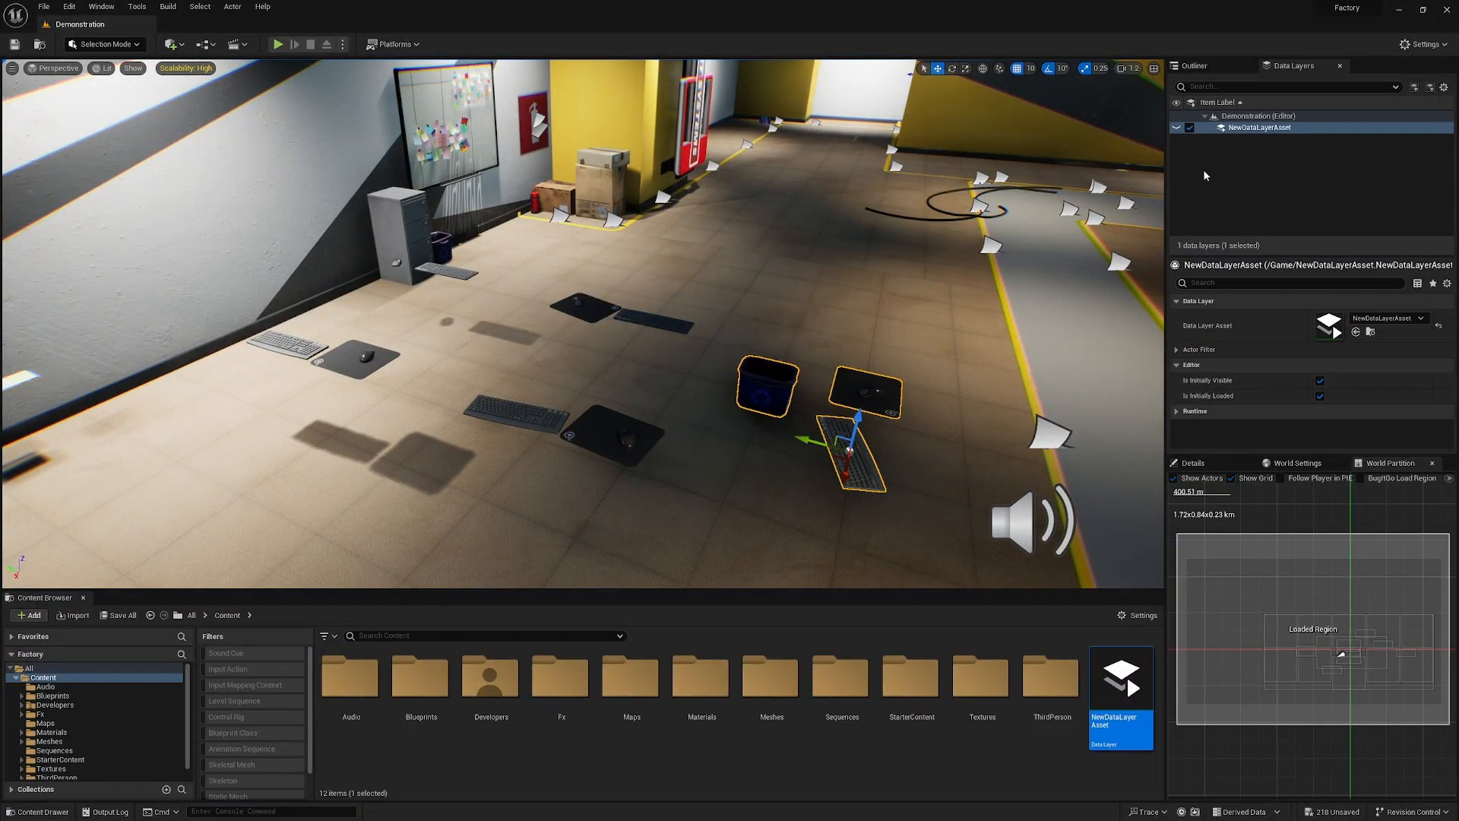
{"action": "right_click", "coordinate": [1258, 129]}
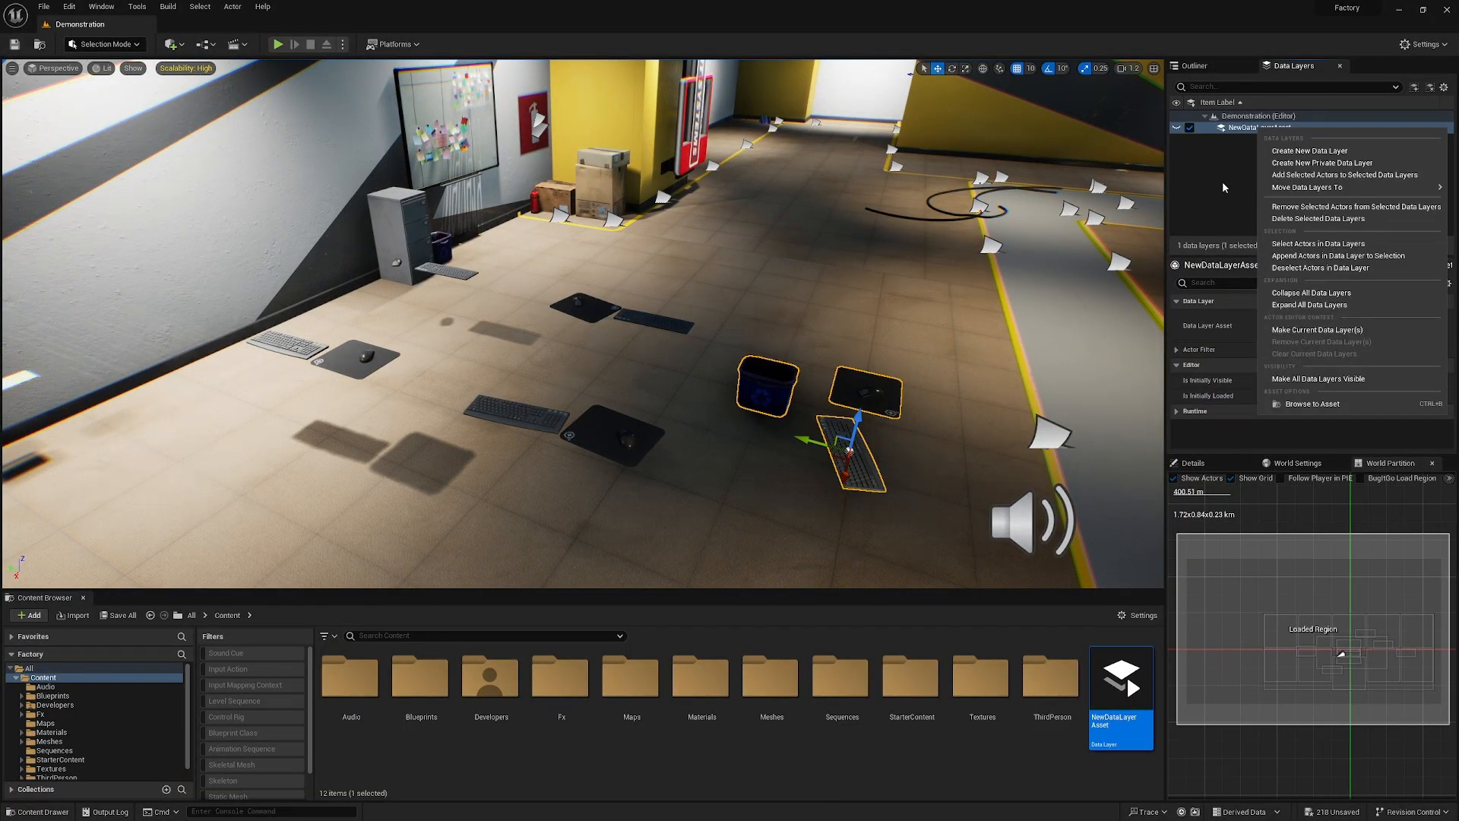
{"action": "left_click", "coordinate": [1330, 175]}
Add the three vending machines beside the yellow pillar to the NewDataLayerAsset data layer.
{"action": "right_click_drag", "start_coordinate": [834, 342], "coordinate": [159, 327]}
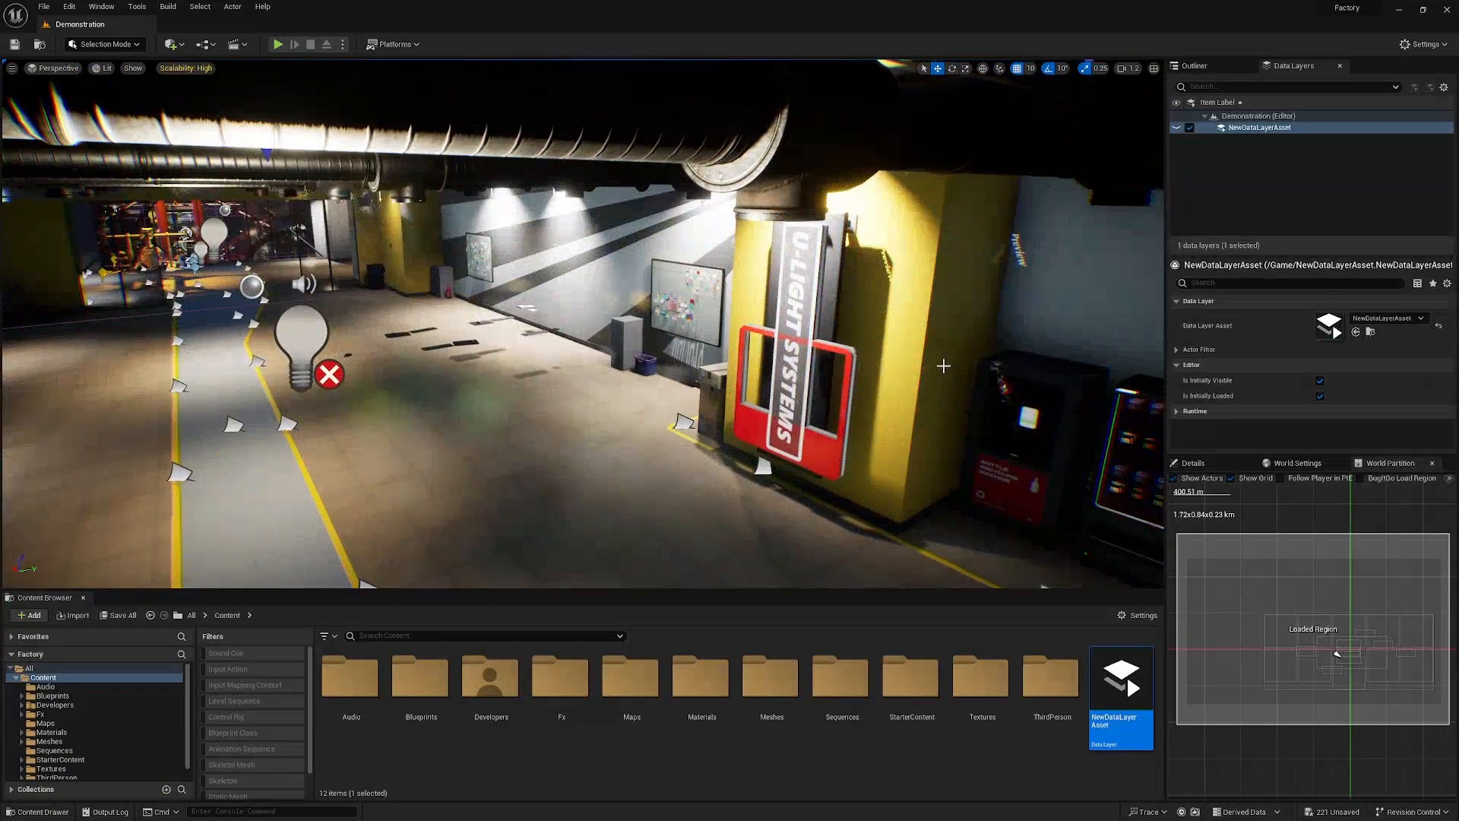
{"action": "right_click_drag", "start_coordinate": [943, 365], "coordinate": [769, 427]}
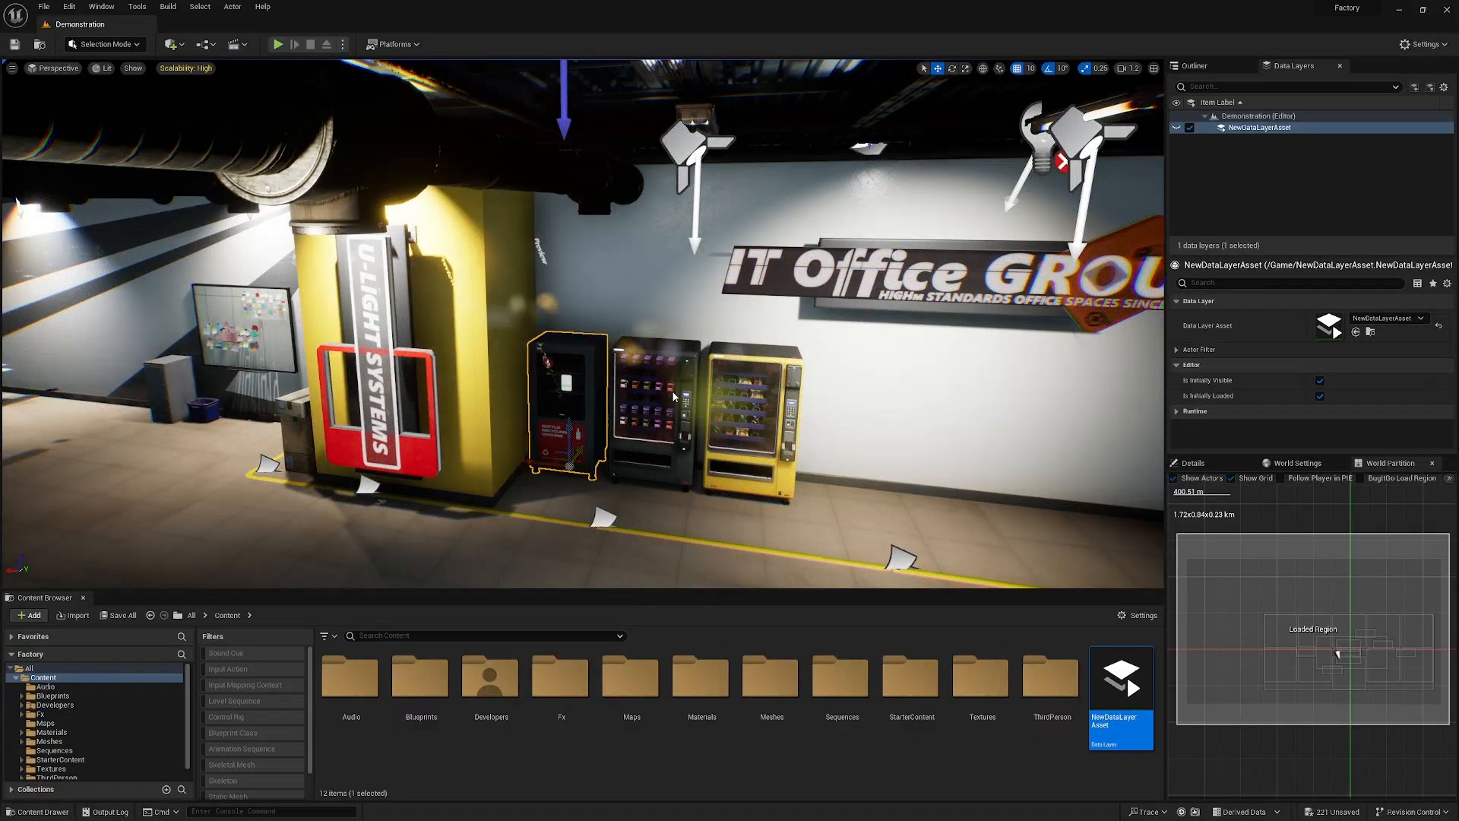
{"action": "right_click", "coordinate": [1268, 128]}
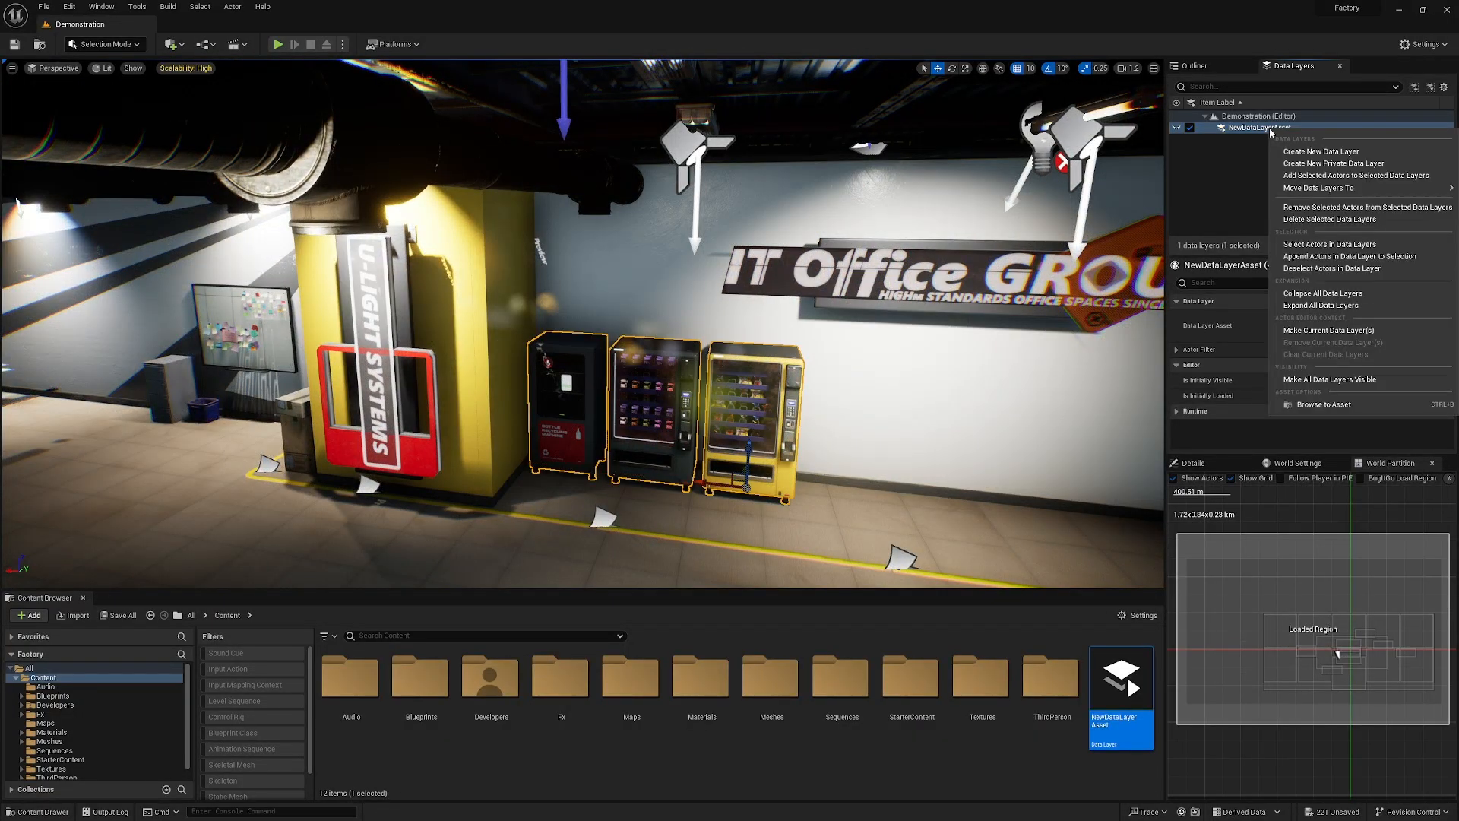
{"action": "left_click", "coordinate": [1314, 188]}
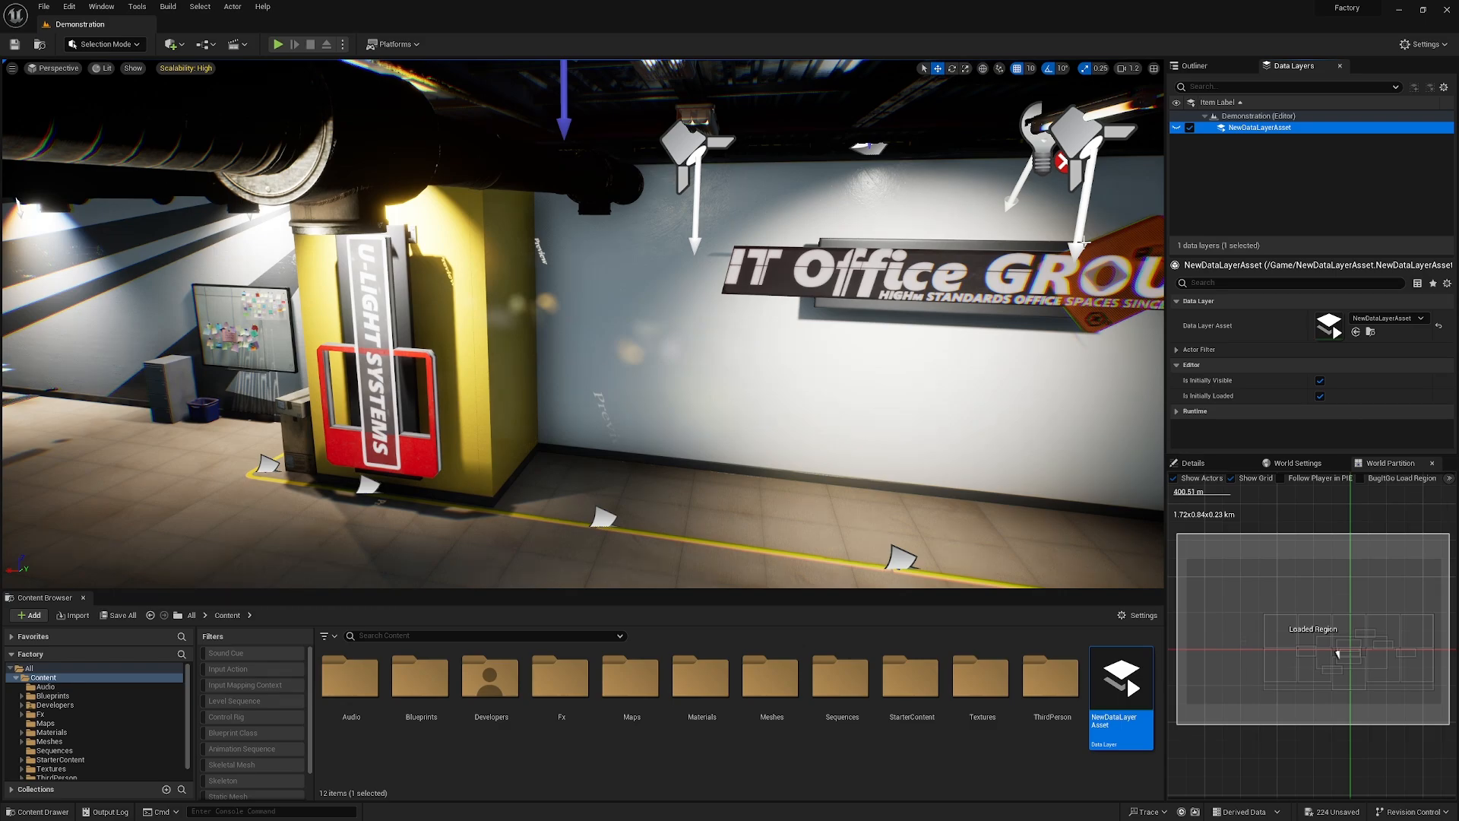
Show the NewDataLayerAsset layer in the editor and set its initial runtime state to Activated.
{"action": "right_click_drag", "start_coordinate": [622, 334], "coordinate": [669, 346]}
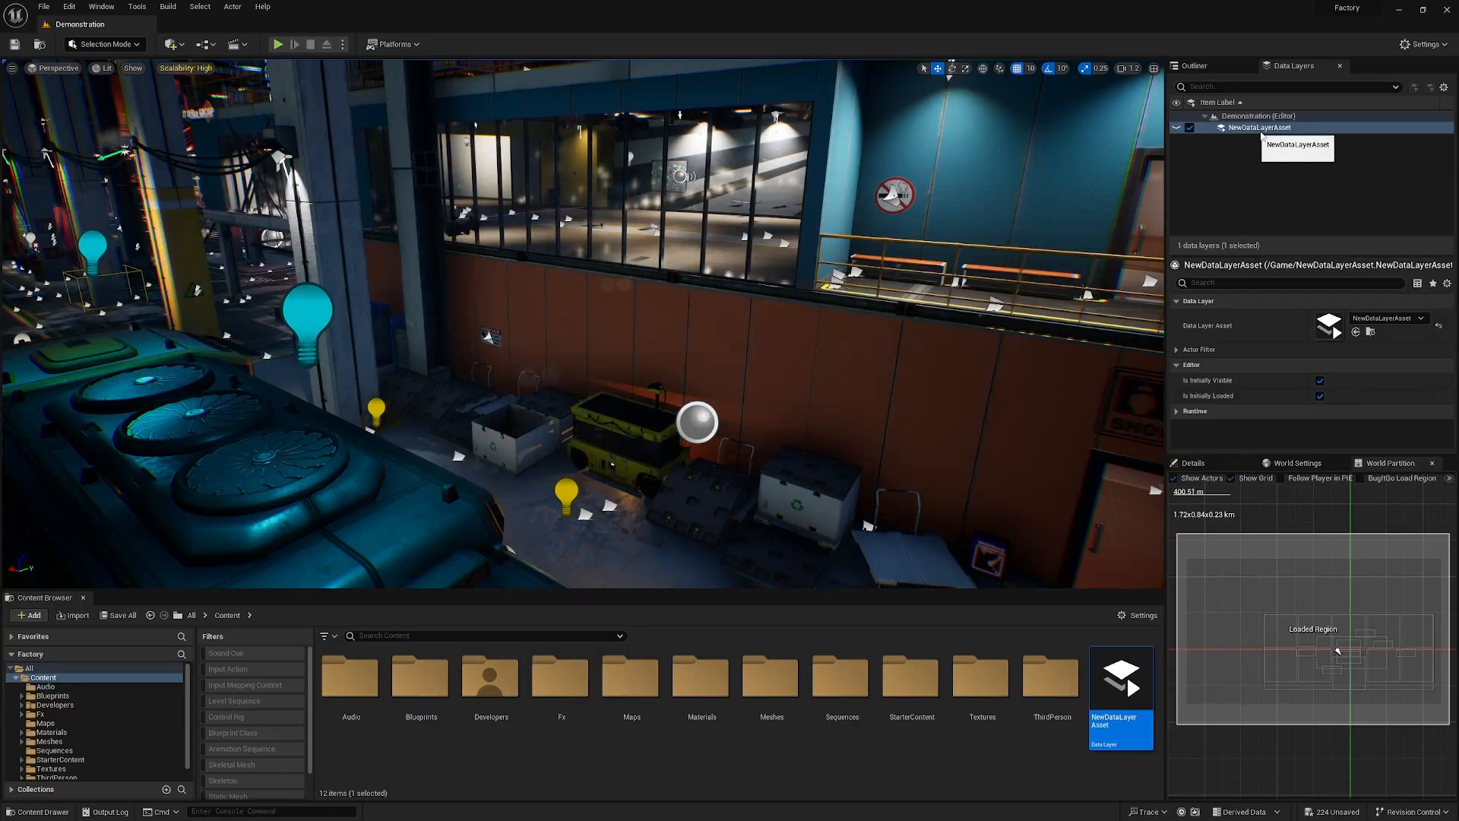
{"action": "left_click", "coordinate": [1177, 128]}
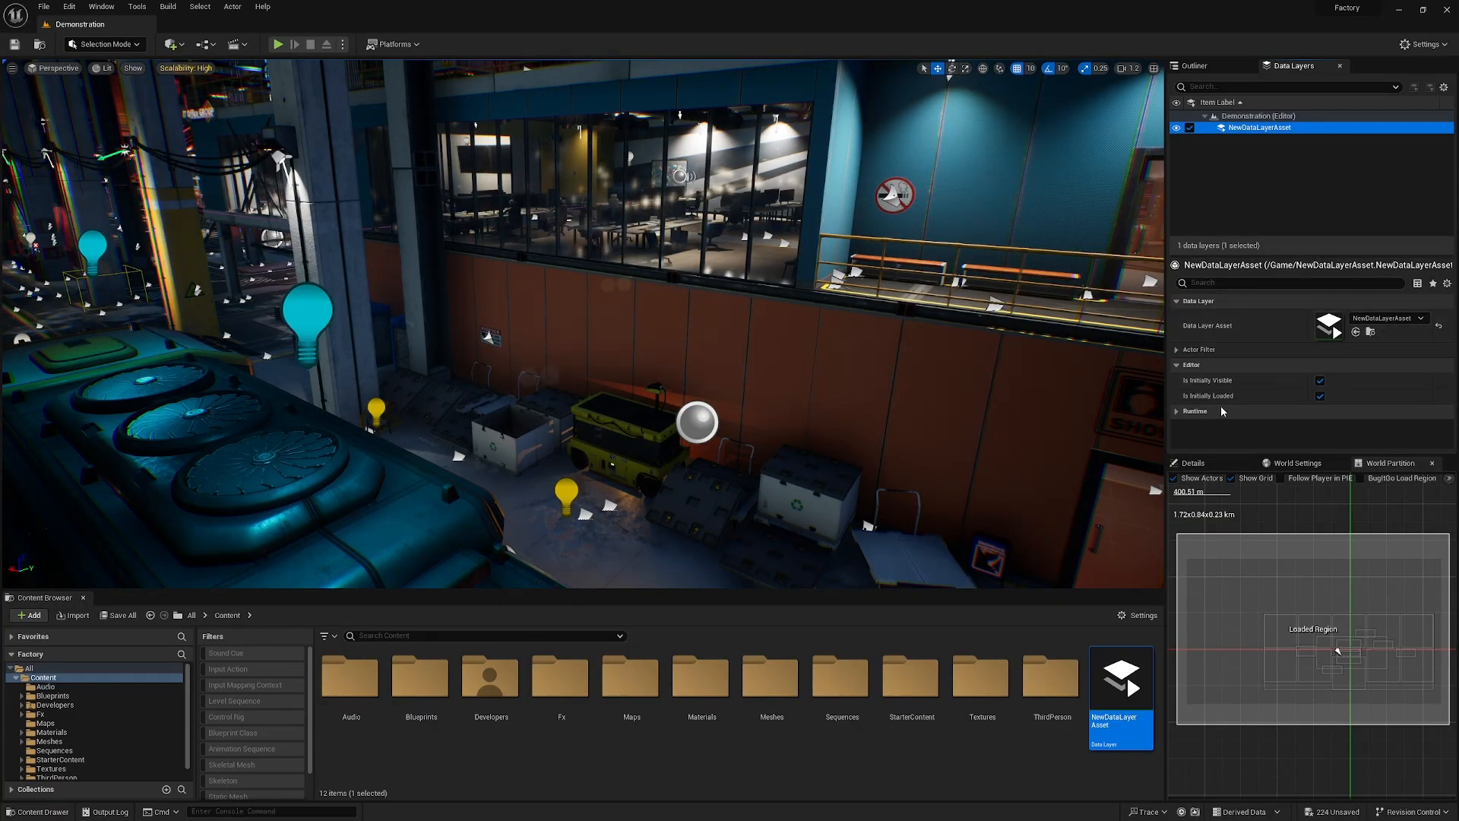
{"action": "left_click", "coordinate": [1177, 411]}
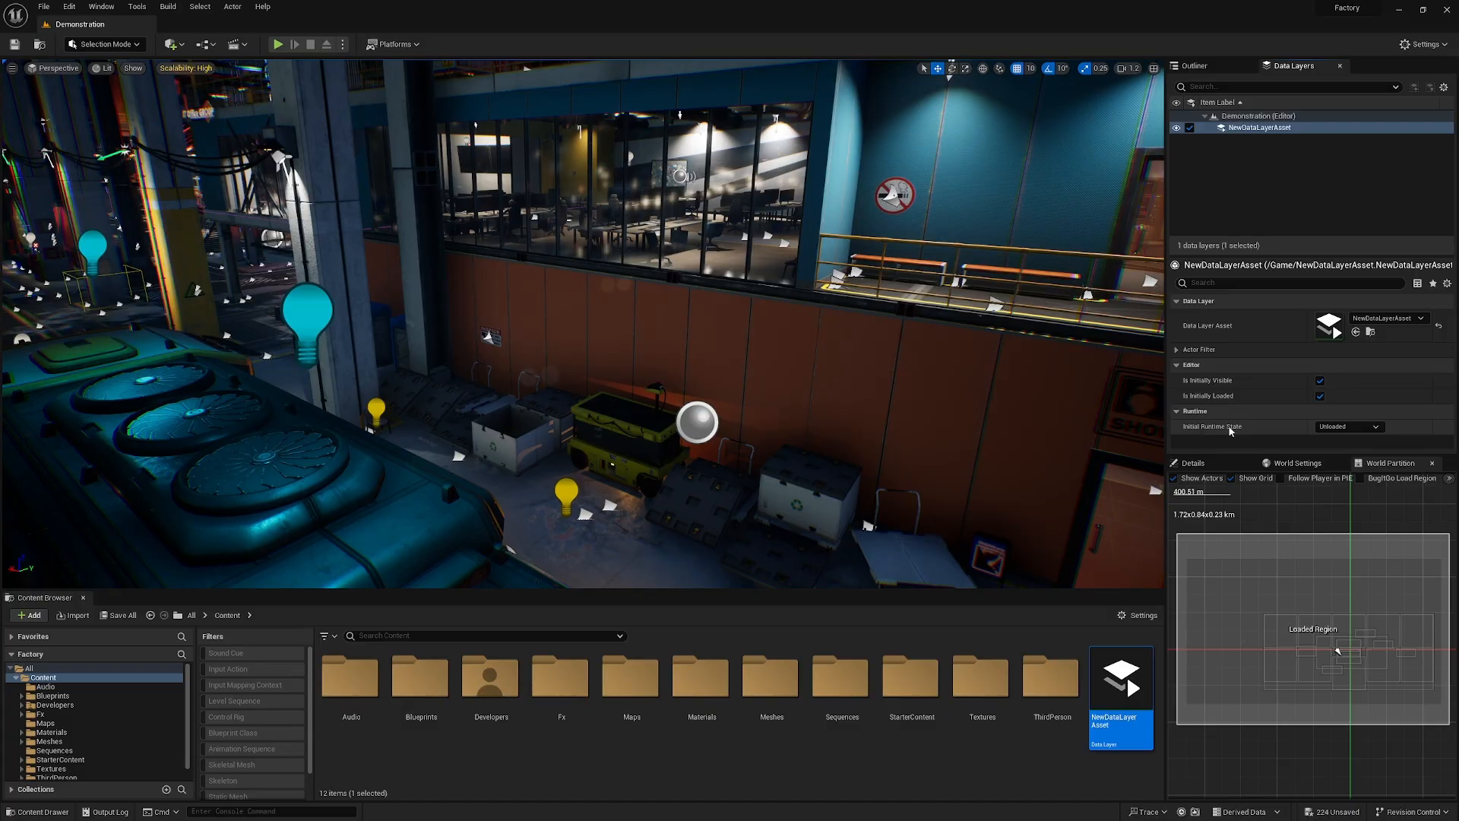
{"action": "left_click", "coordinate": [1349, 430]}
{"action": "left_click", "coordinate": [1338, 457]}
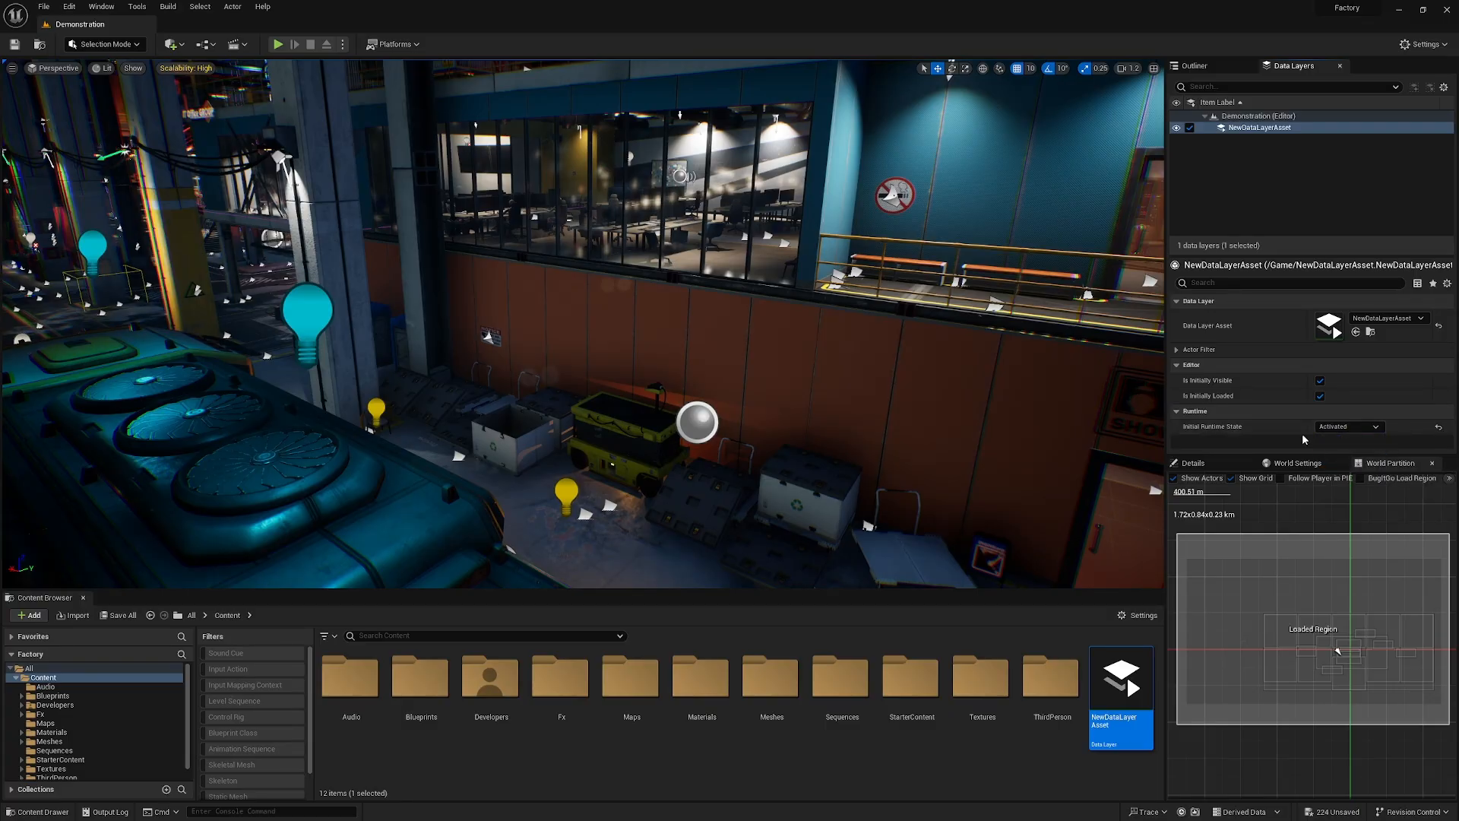
Open the ThirdPersonCharacter blueprint from the Blueprints/Pawn folder, show its Event Graph and dock it in the main window.
{"action": "right_click_drag", "start_coordinate": [687, 303], "coordinate": [788, 292]}
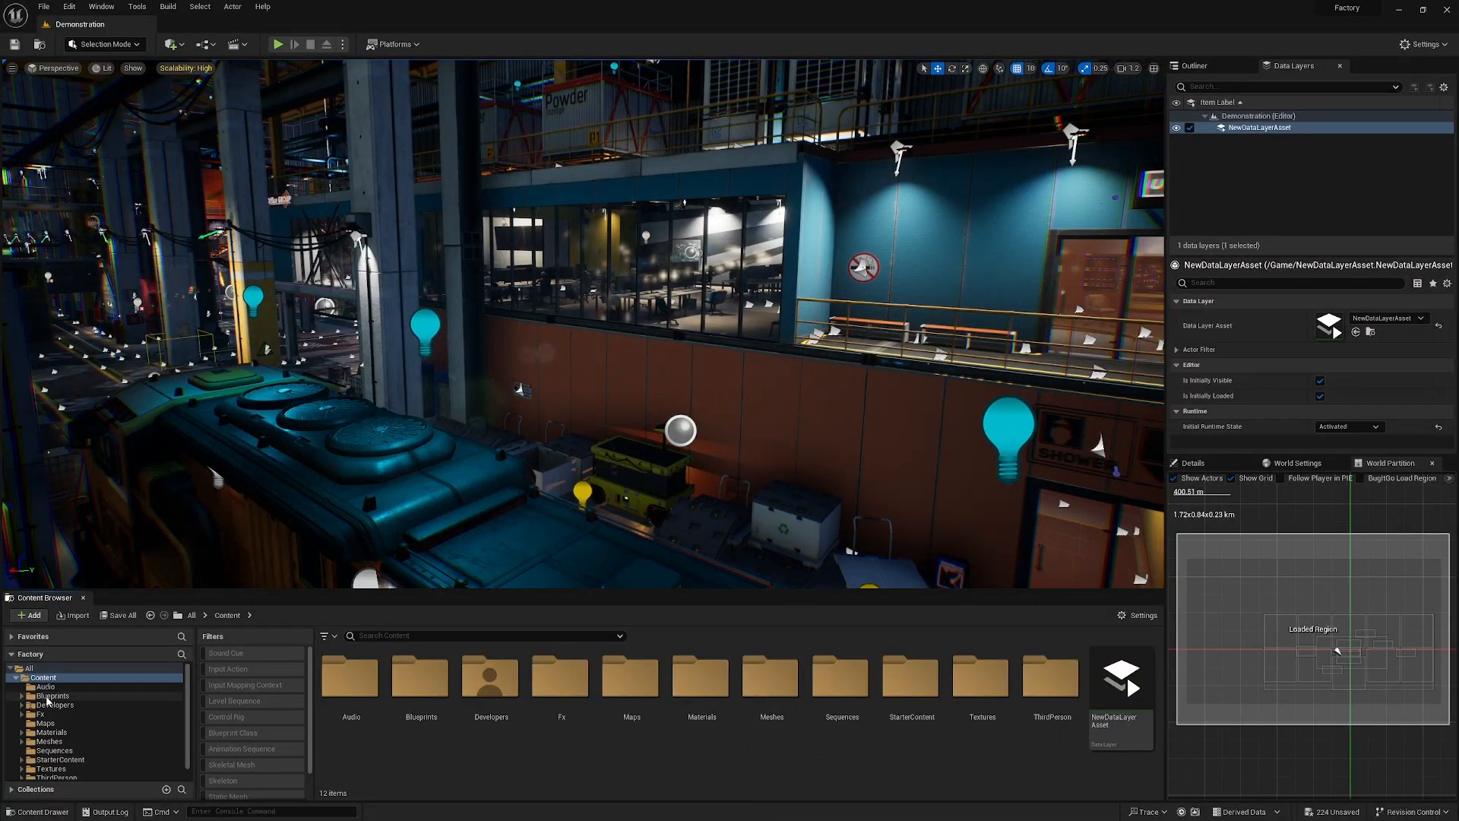
{"action": "left_click", "coordinate": [53, 696]}
{"action": "double_click", "coordinate": [560, 676]}
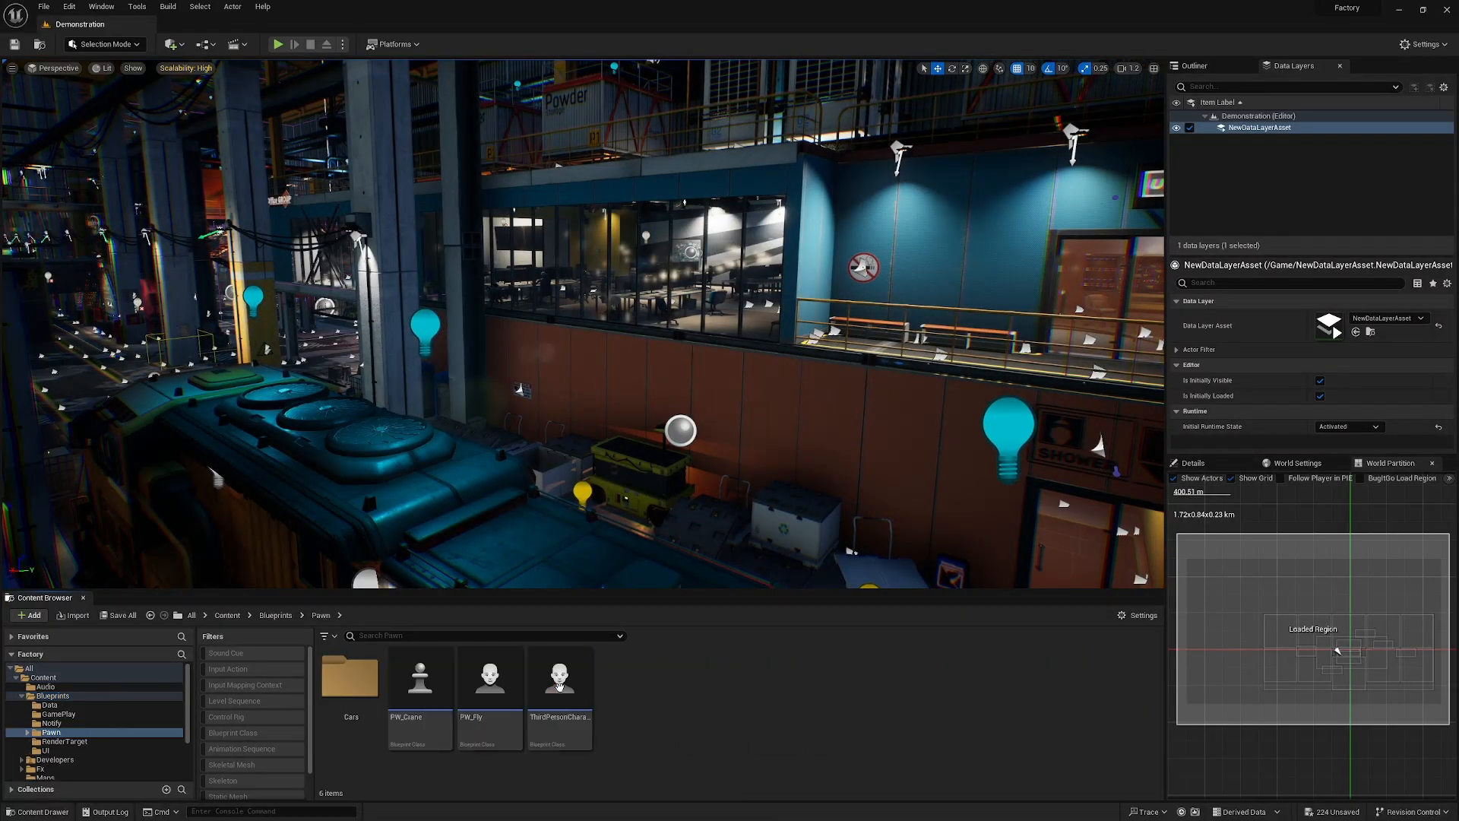
{"action": "left_click", "coordinate": [562, 688]}
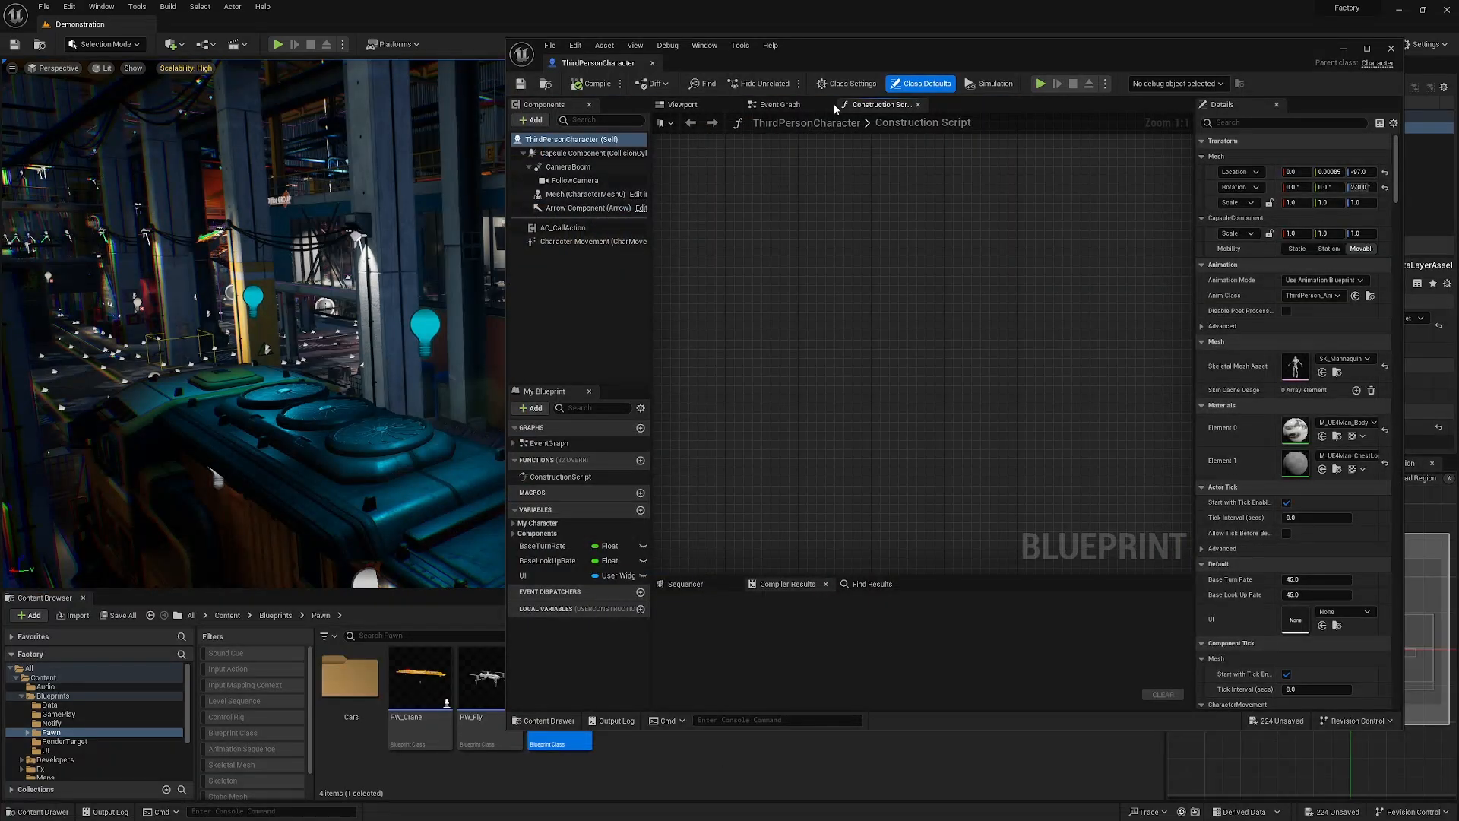
{"action": "left_click", "coordinate": [775, 104]}
{"action": "left_click_drag", "start_coordinate": [579, 63], "coordinate": [222, 26]}
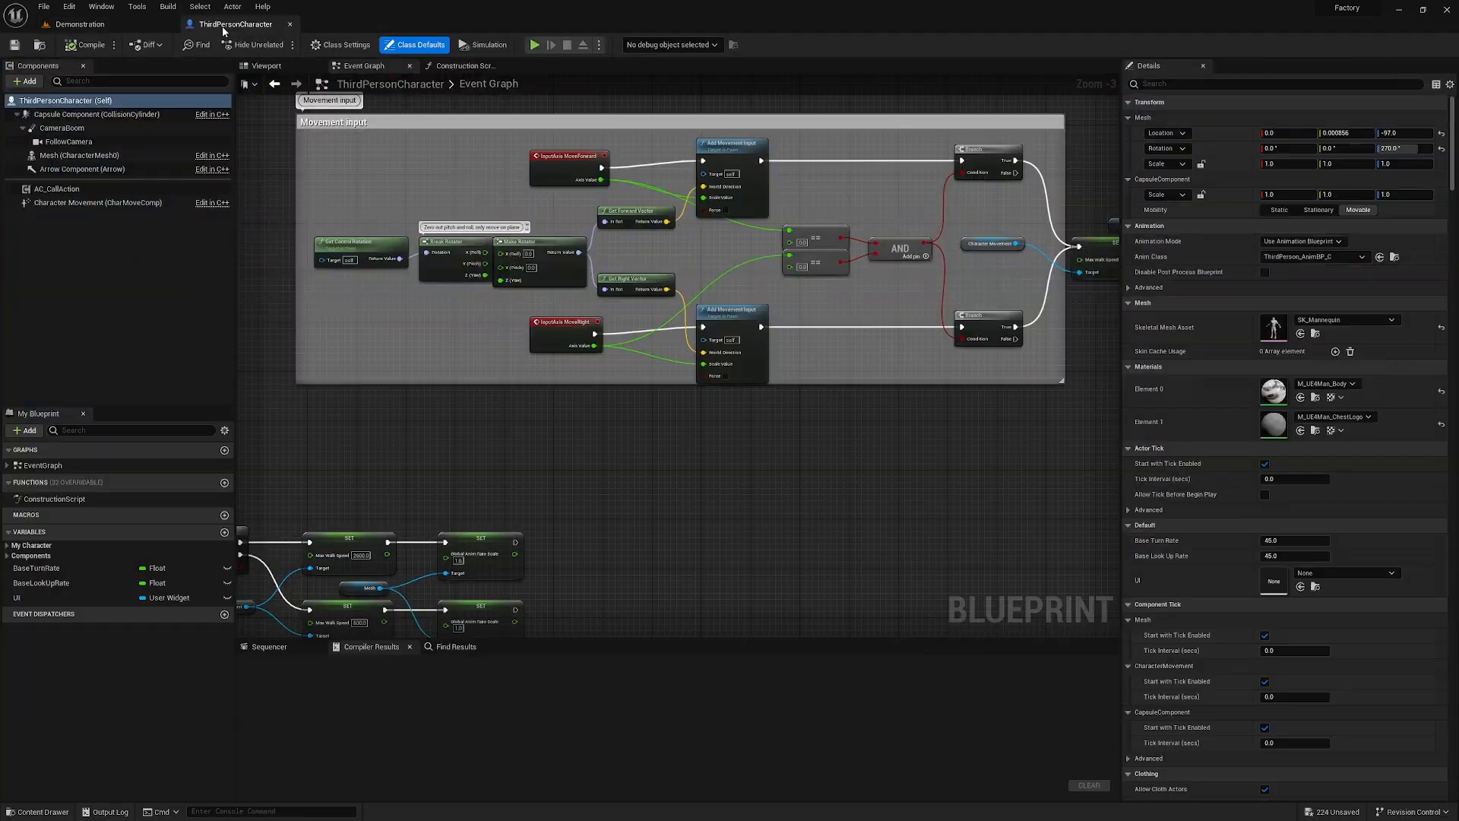
Add an L keyboard event node in the empty area below the Movement Input section.
{"action": "right_click_drag", "start_coordinate": [648, 563], "coordinate": [612, 420]}
{"action": "right_click", "coordinate": [612, 421]}
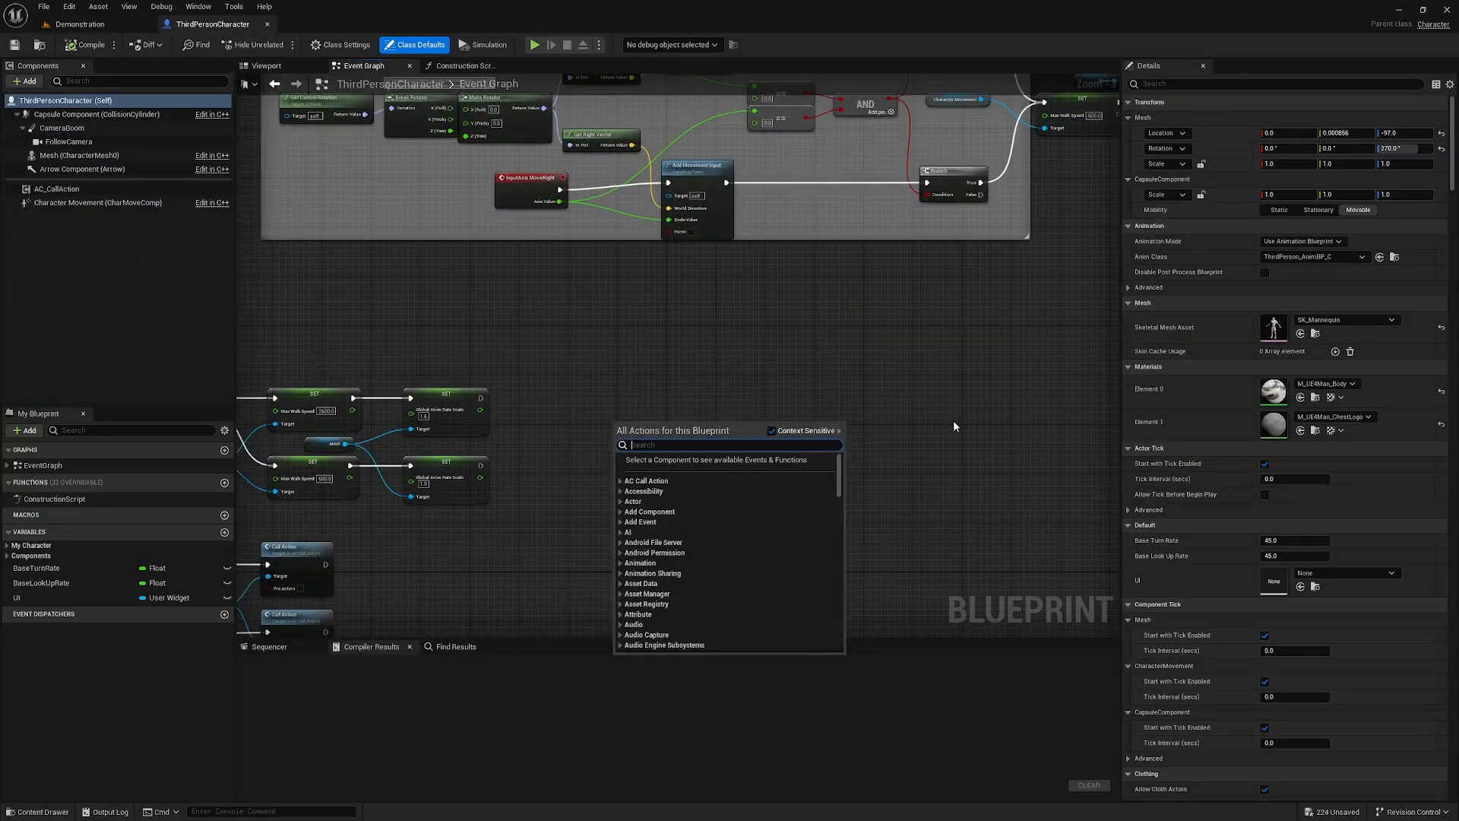
{"action": "type", "text": "L KEYBOARD EVE"}
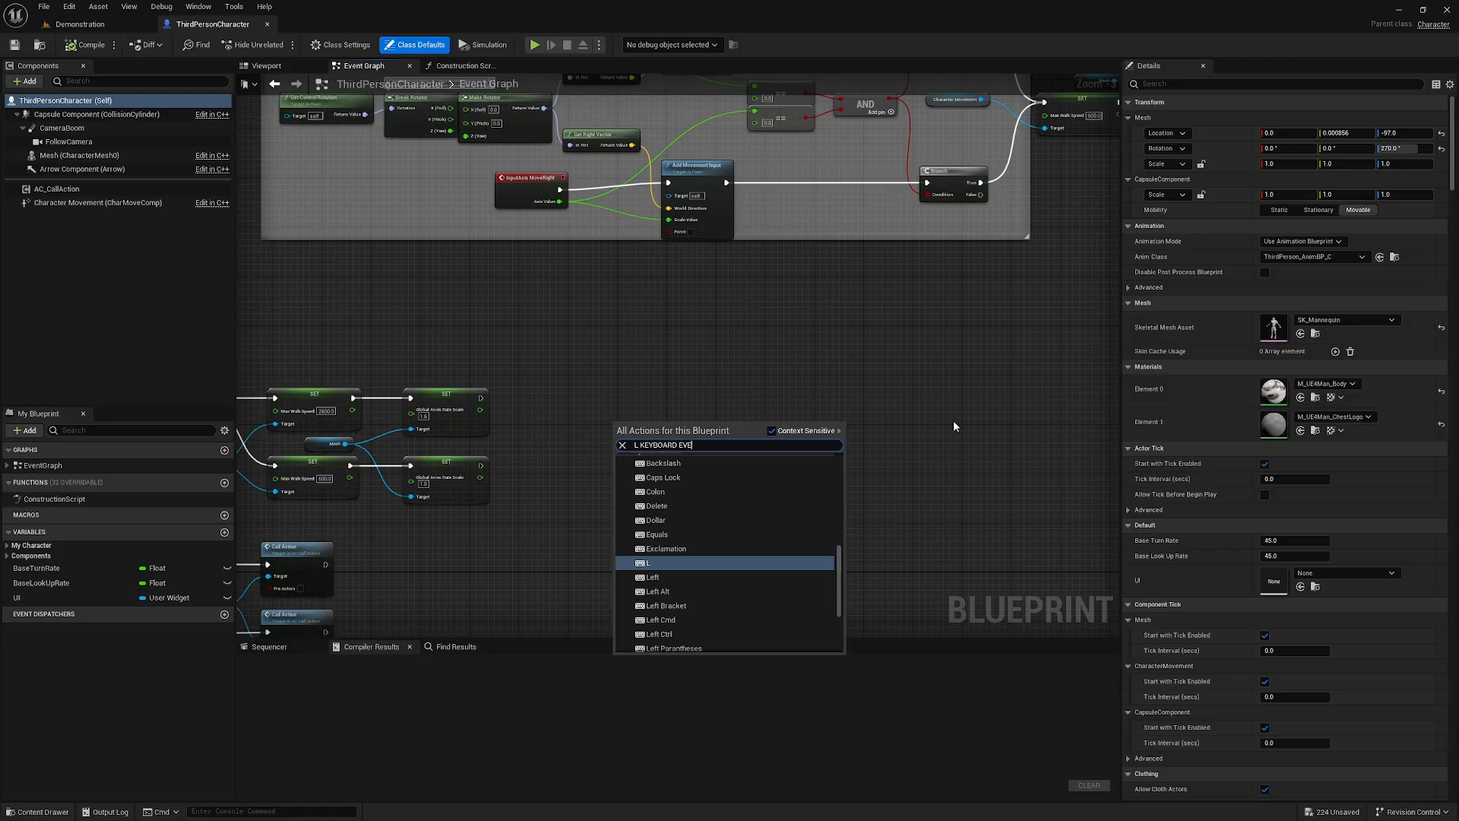
{"action": "key", "text": "Return"}
Add a Get DataLayerSubsystem node below the L keyboard event.
{"action": "scroll", "coordinate": [874, 434], "scroll_direction": "up", "scroll_amount": 3}
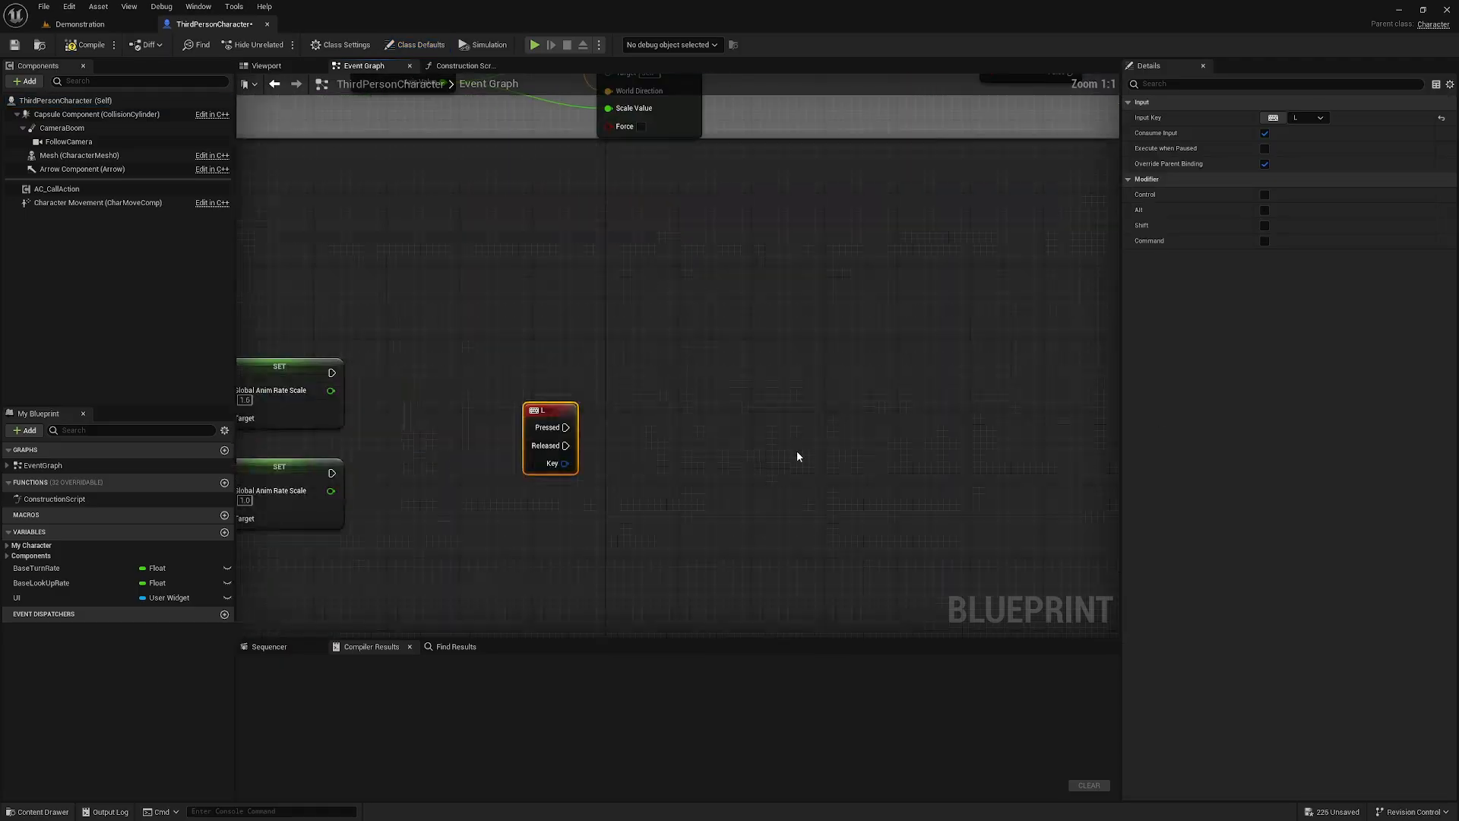
{"action": "right_click", "coordinate": [473, 430]}
{"action": "type", "text": "DATA"}
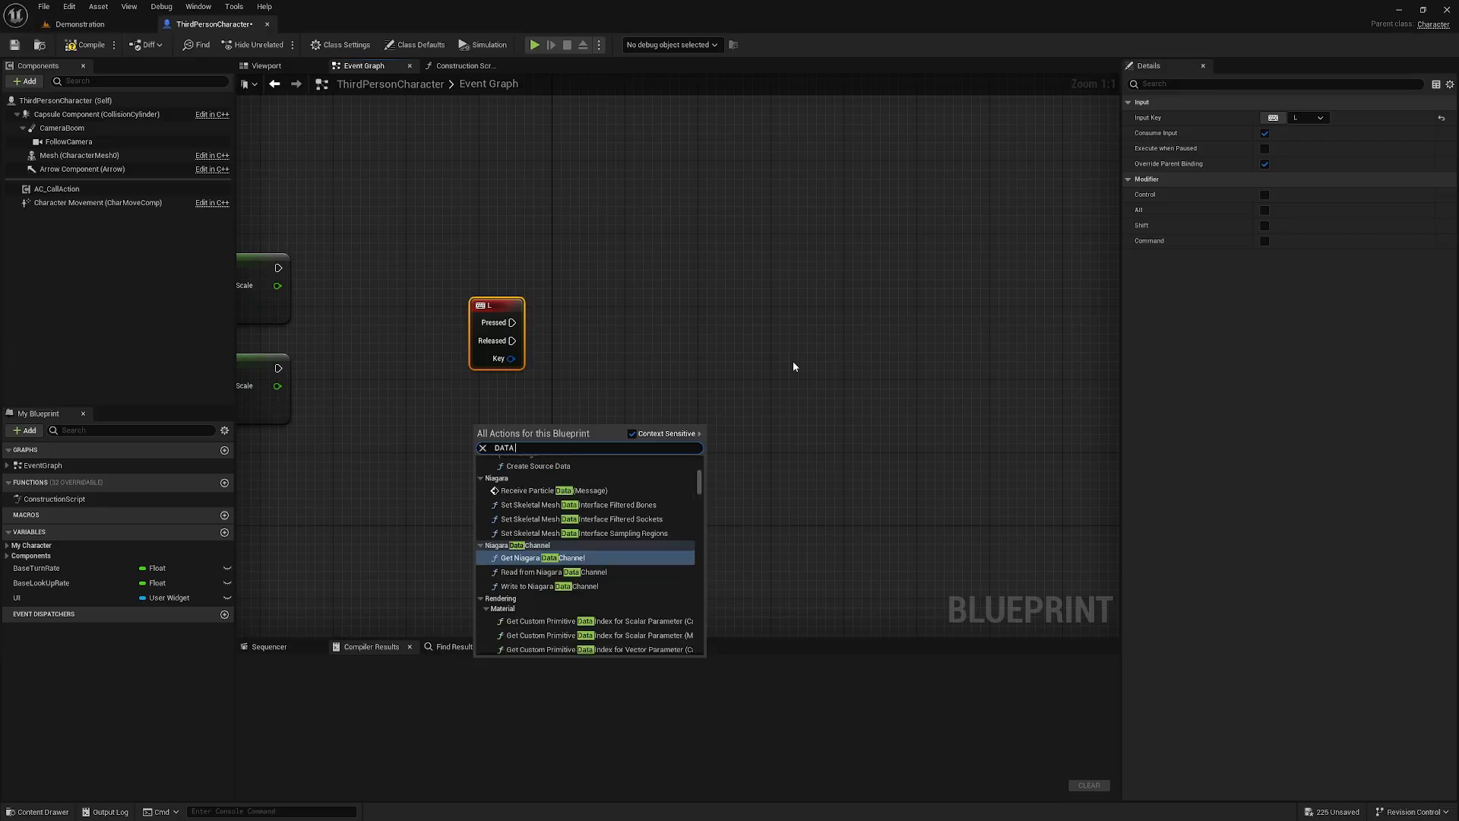
{"action": "type", "text": " LAYER SUB"}
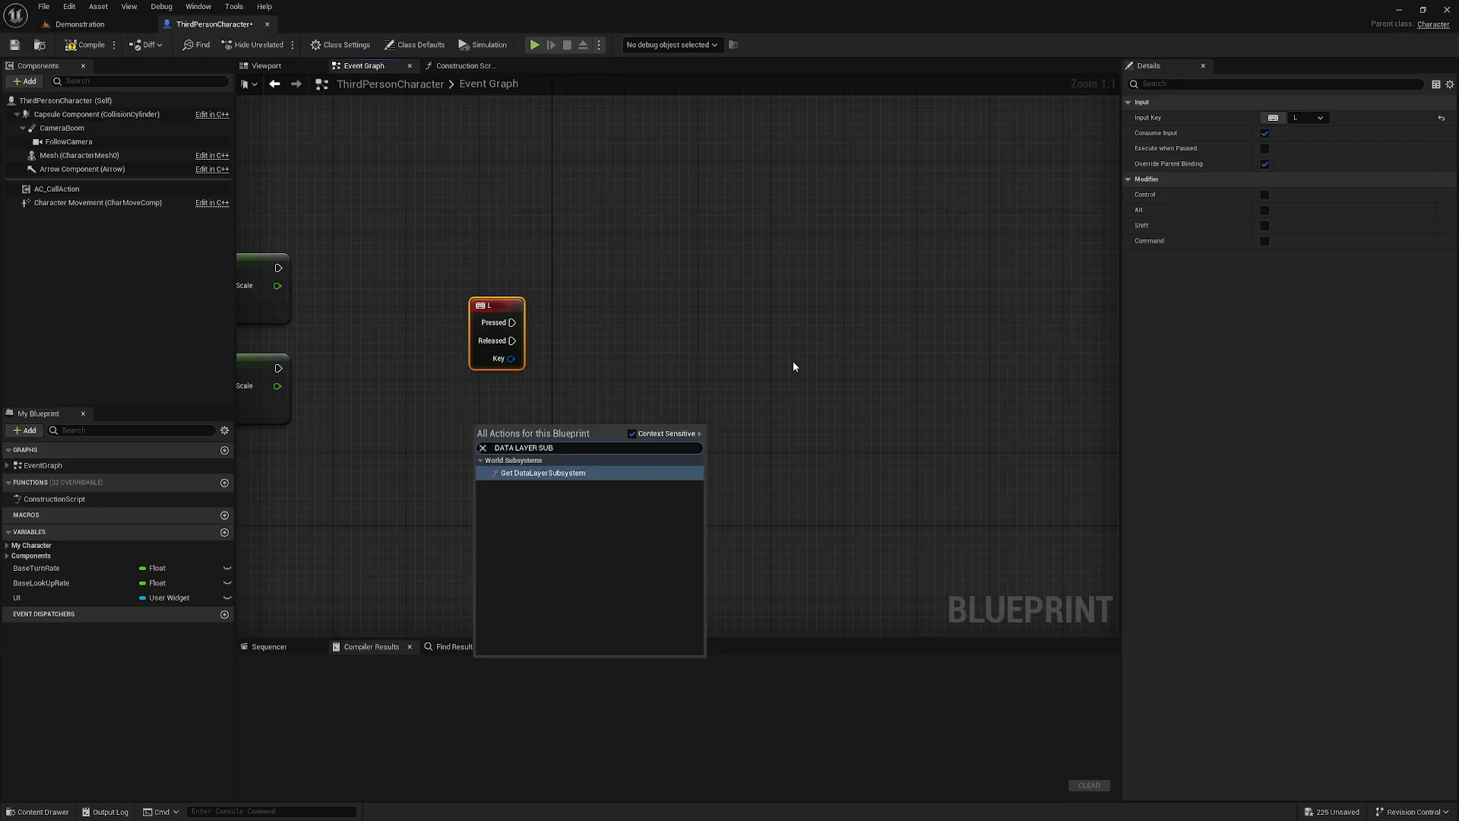
{"action": "key", "text": "Return"}
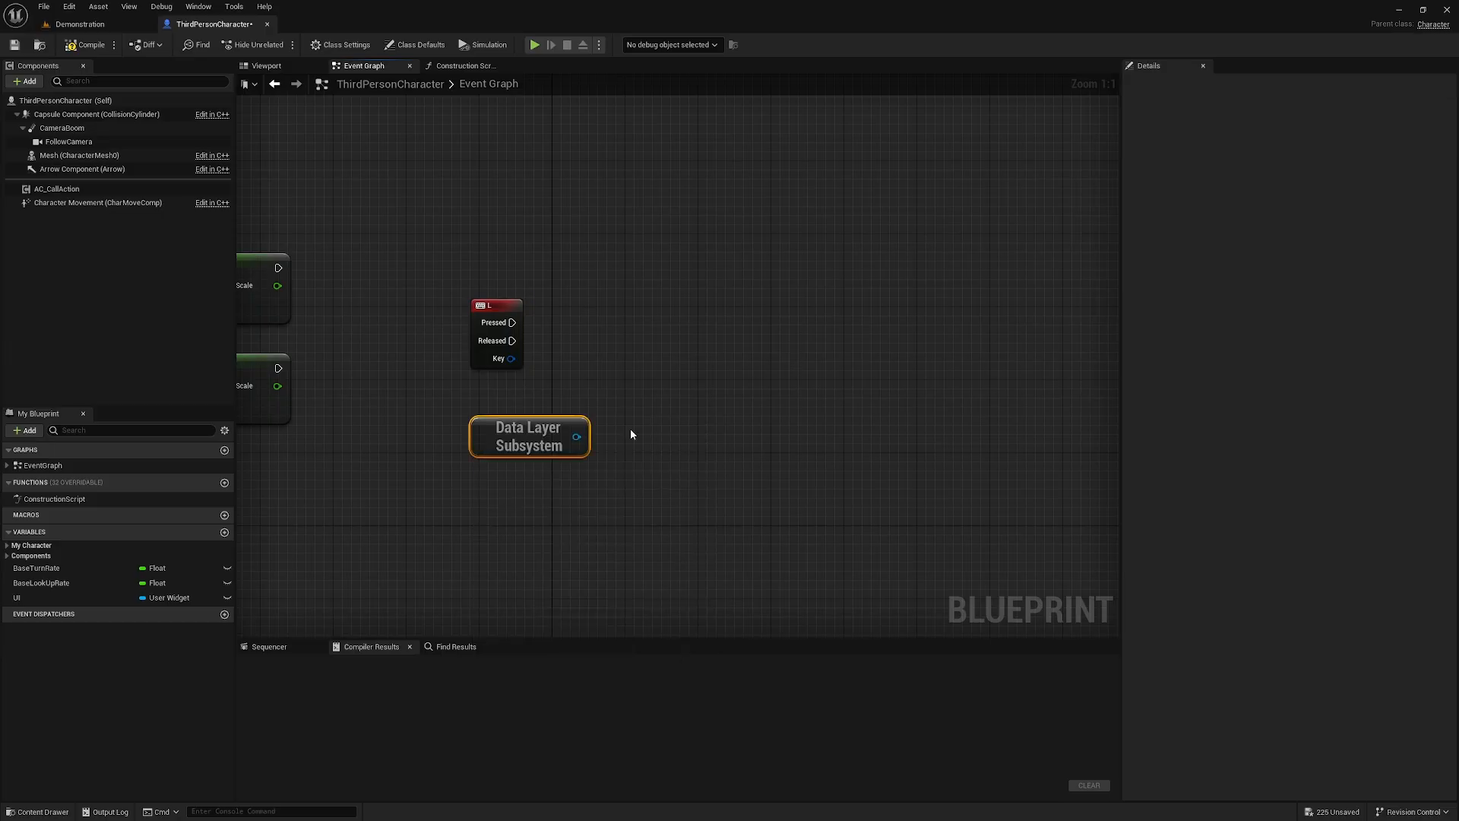
Add a Set Data Layer Runtime State node with the Data Layer Subsystem as its target.
{"action": "left_click_drag", "start_coordinate": [586, 435], "coordinate": [691, 277]}
{"action": "left_click", "coordinate": [655, 203]}
{"action": "right_click_drag", "start_coordinate": [655, 203], "coordinate": [617, 380]}
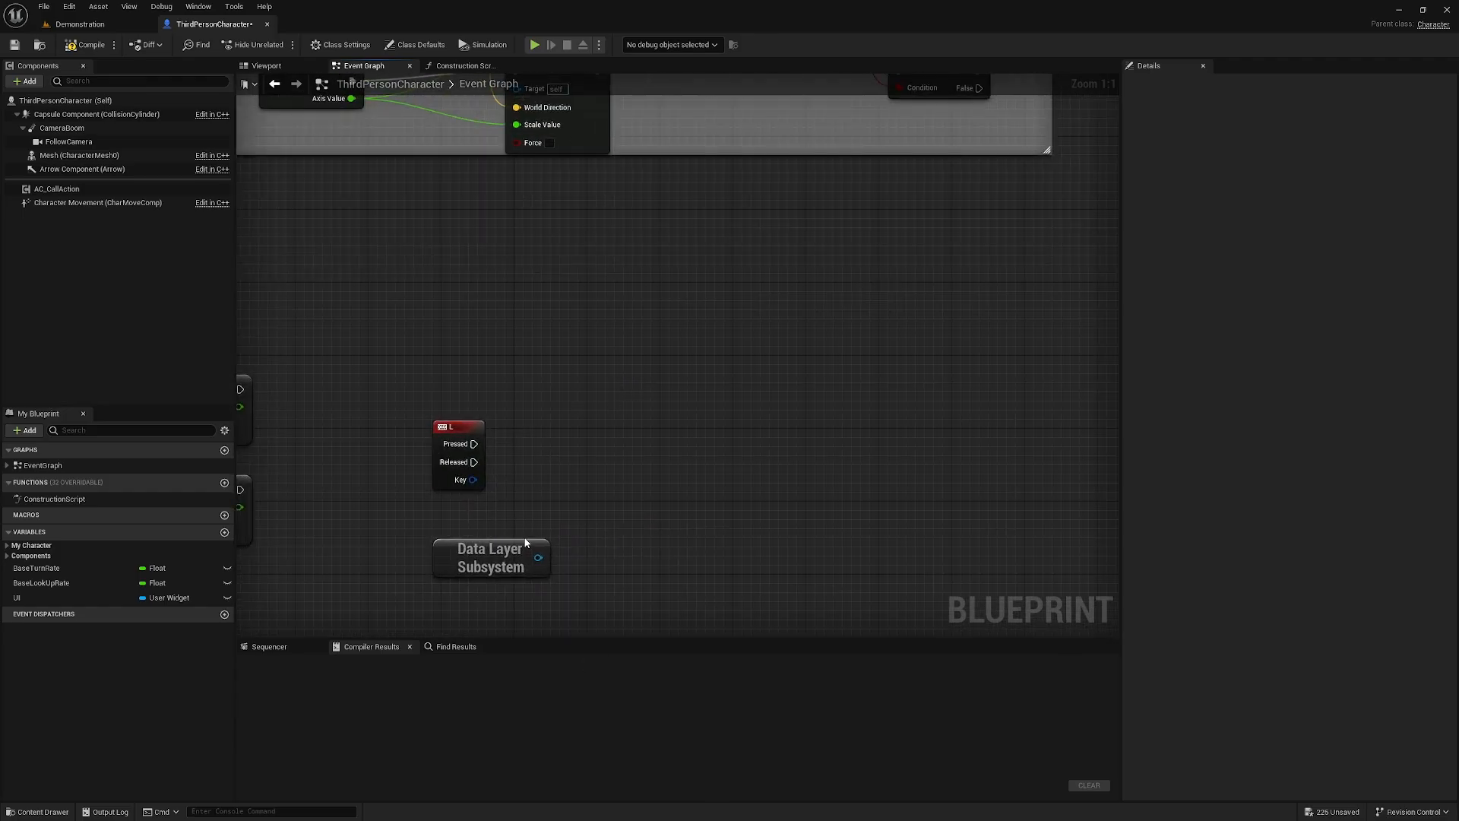
{"action": "left_click_drag", "start_coordinate": [488, 564], "coordinate": [619, 426]}
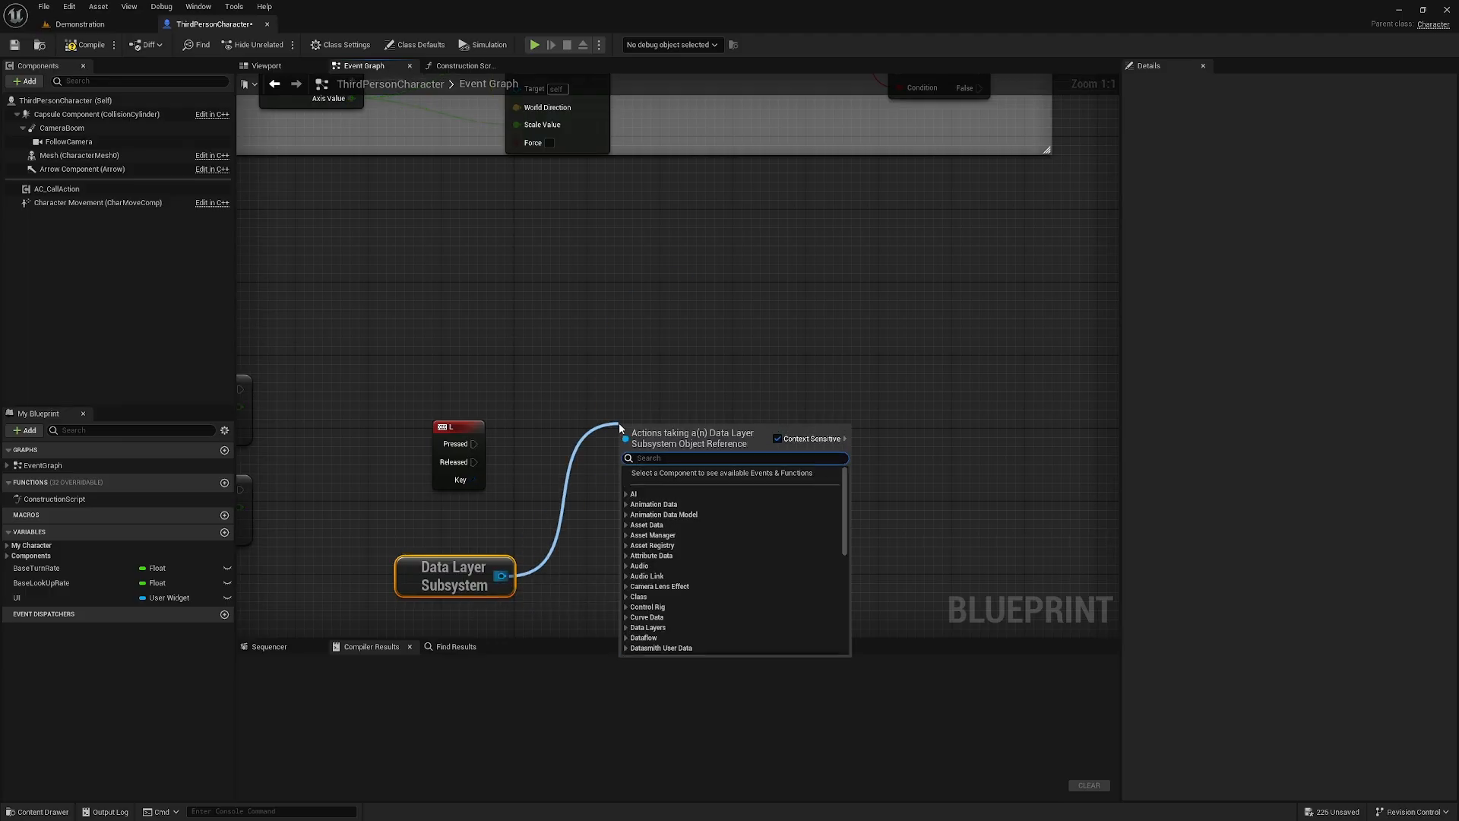
{"action": "type", "text": "DATA LAYER"}
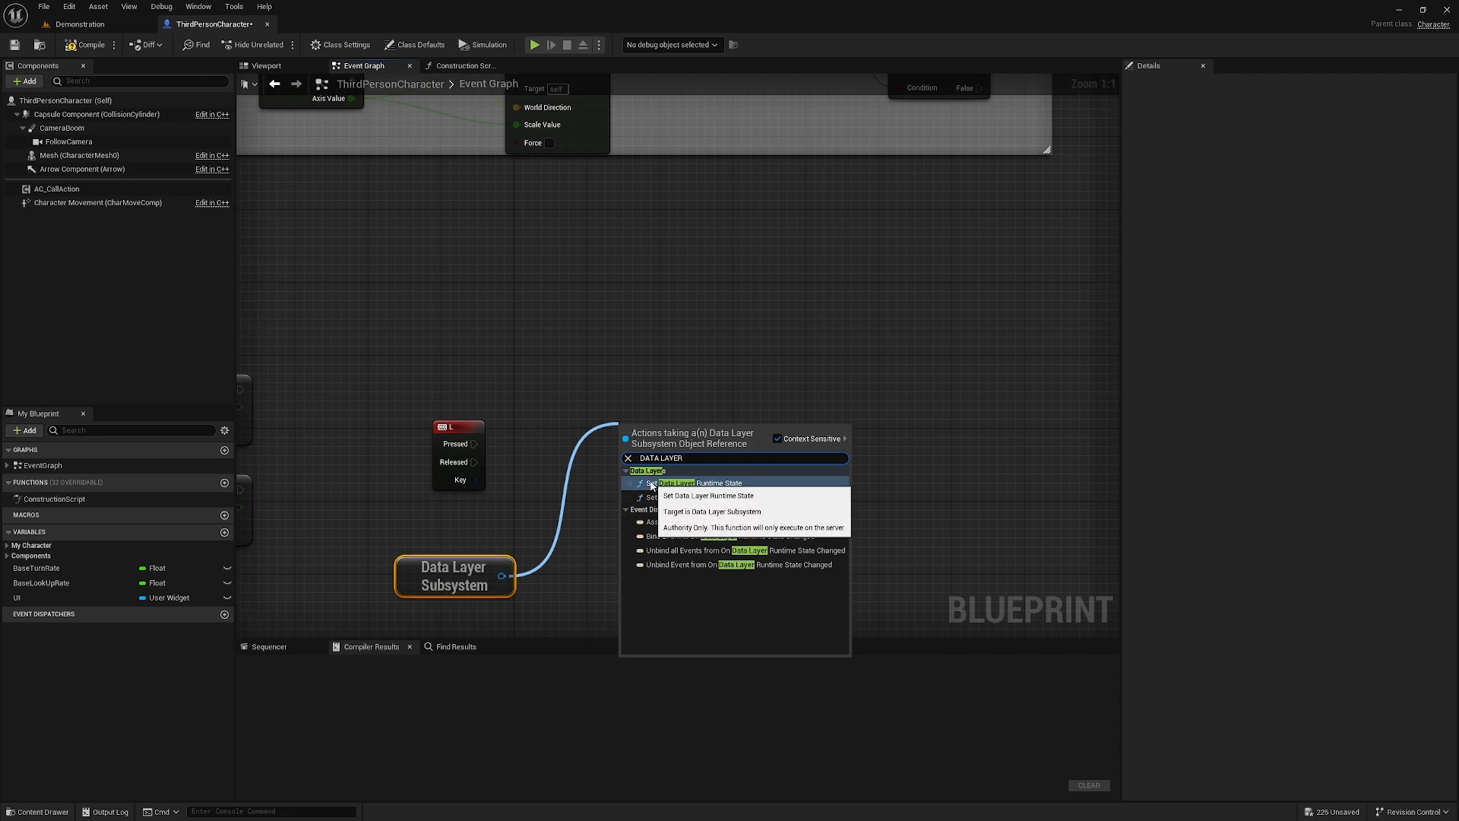
{"action": "left_click", "coordinate": [731, 484]}
{"action": "left_click_drag", "start_coordinate": [730, 484], "coordinate": [788, 370]}
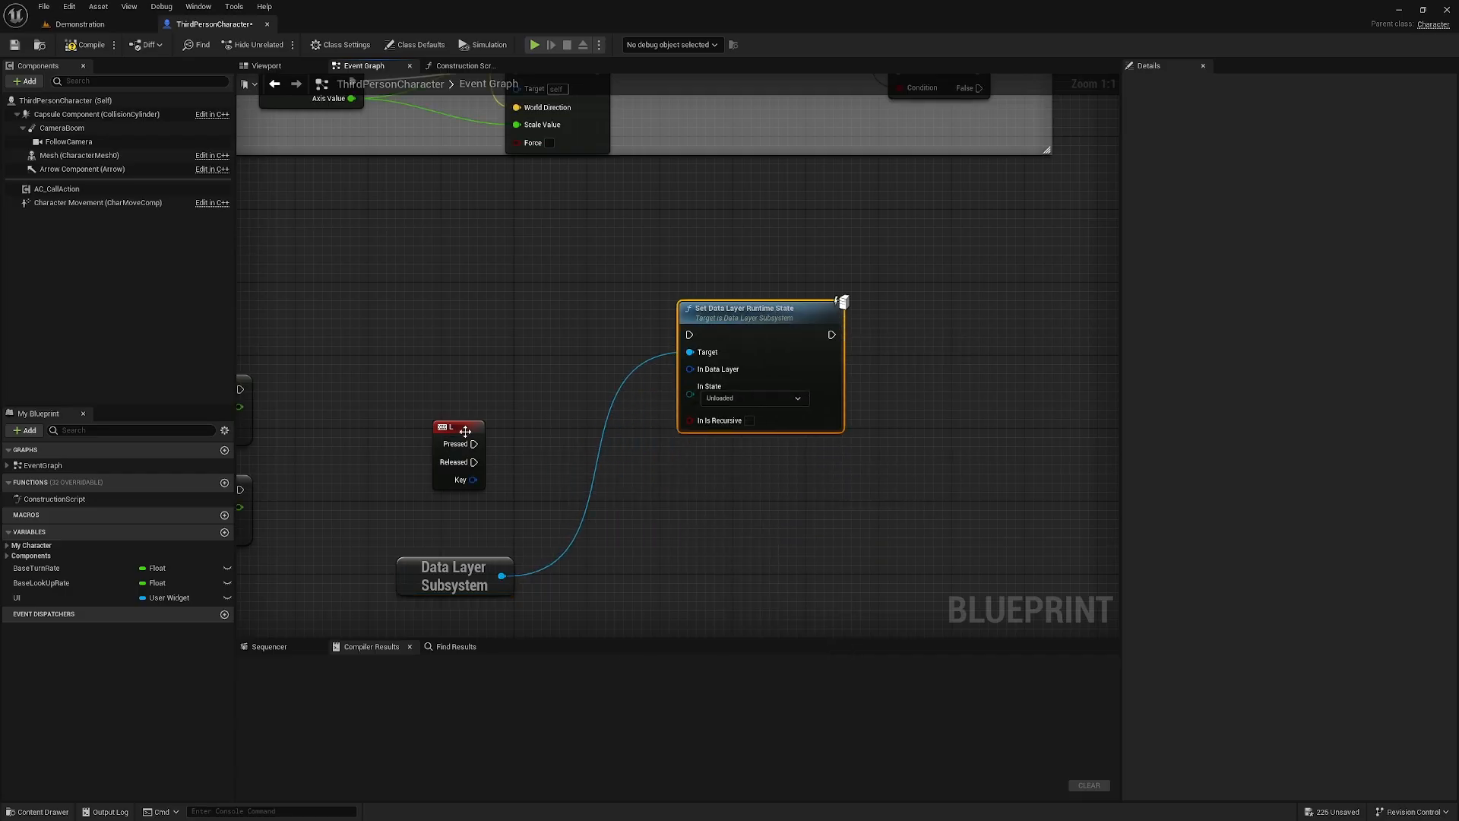
Add a Flip Flop after the L event's Pressed output and connect its A output to Set Data Layer Runtime State.
{"action": "left_click_drag", "start_coordinate": [465, 431], "coordinate": [488, 382]}
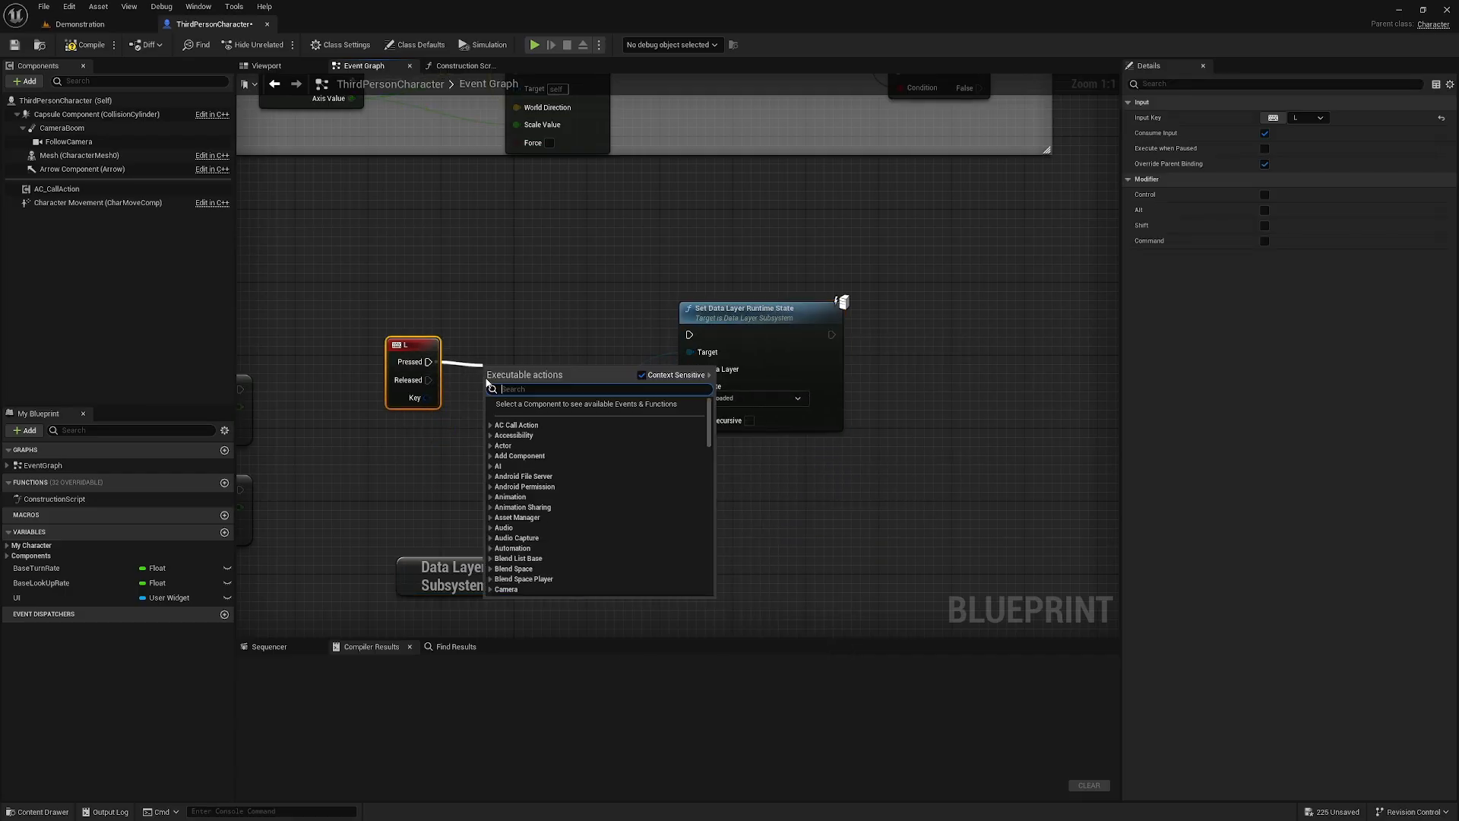
{"action": "type", "text": "FLIP FLOP"}
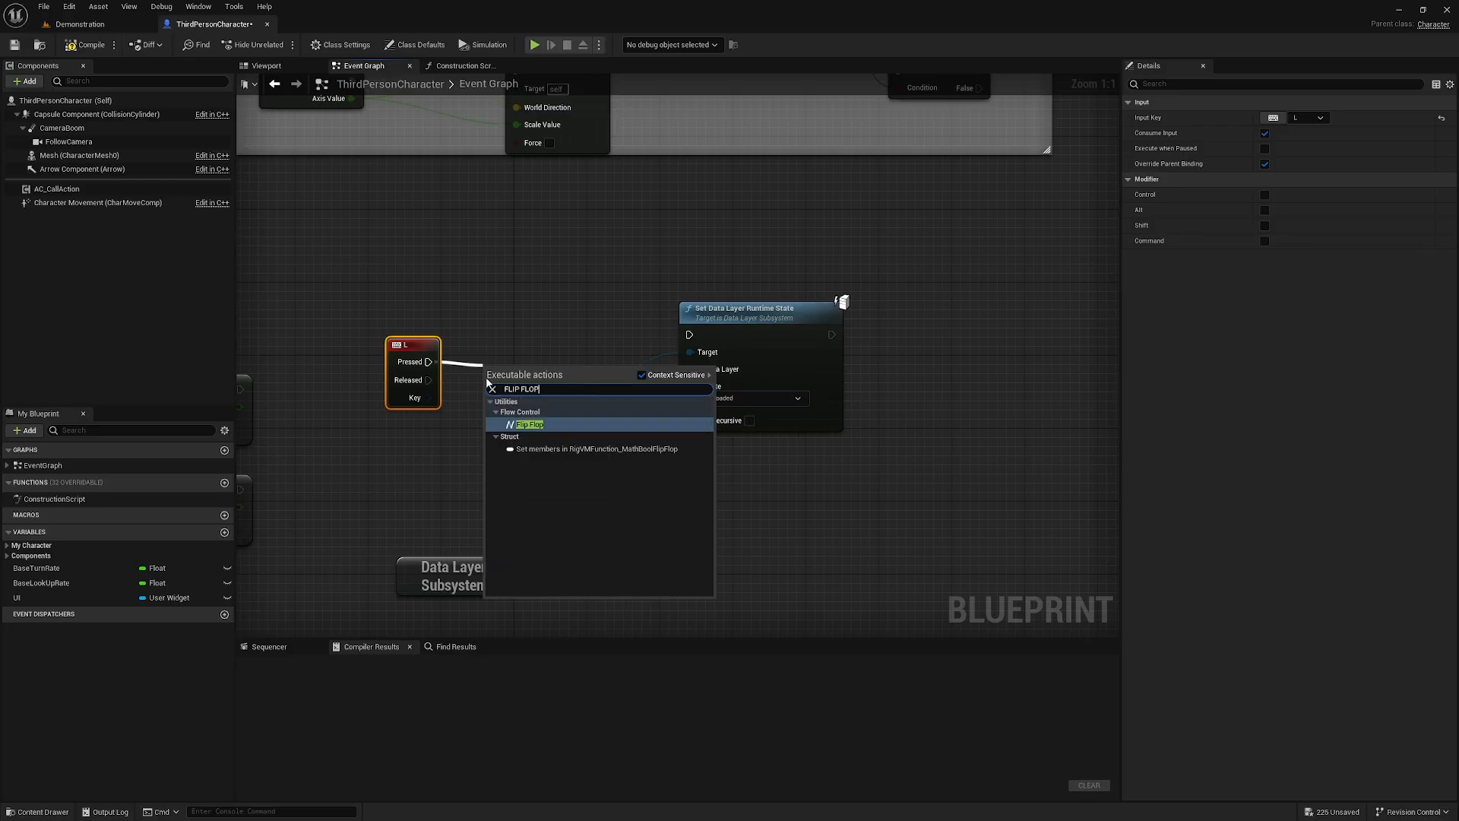
{"action": "key", "text": "Return"}
{"action": "left_click_drag", "start_coordinate": [533, 389], "coordinate": [688, 336]}
Duplicate the Set Data Layer Runtime State node and connect the copy to the Data Layer Subsystem and the Flip Flop's B output.
{"action": "left_click_drag", "start_coordinate": [941, 494], "coordinate": [703, 414]}
{"action": "key", "text": "ctrl+d"}
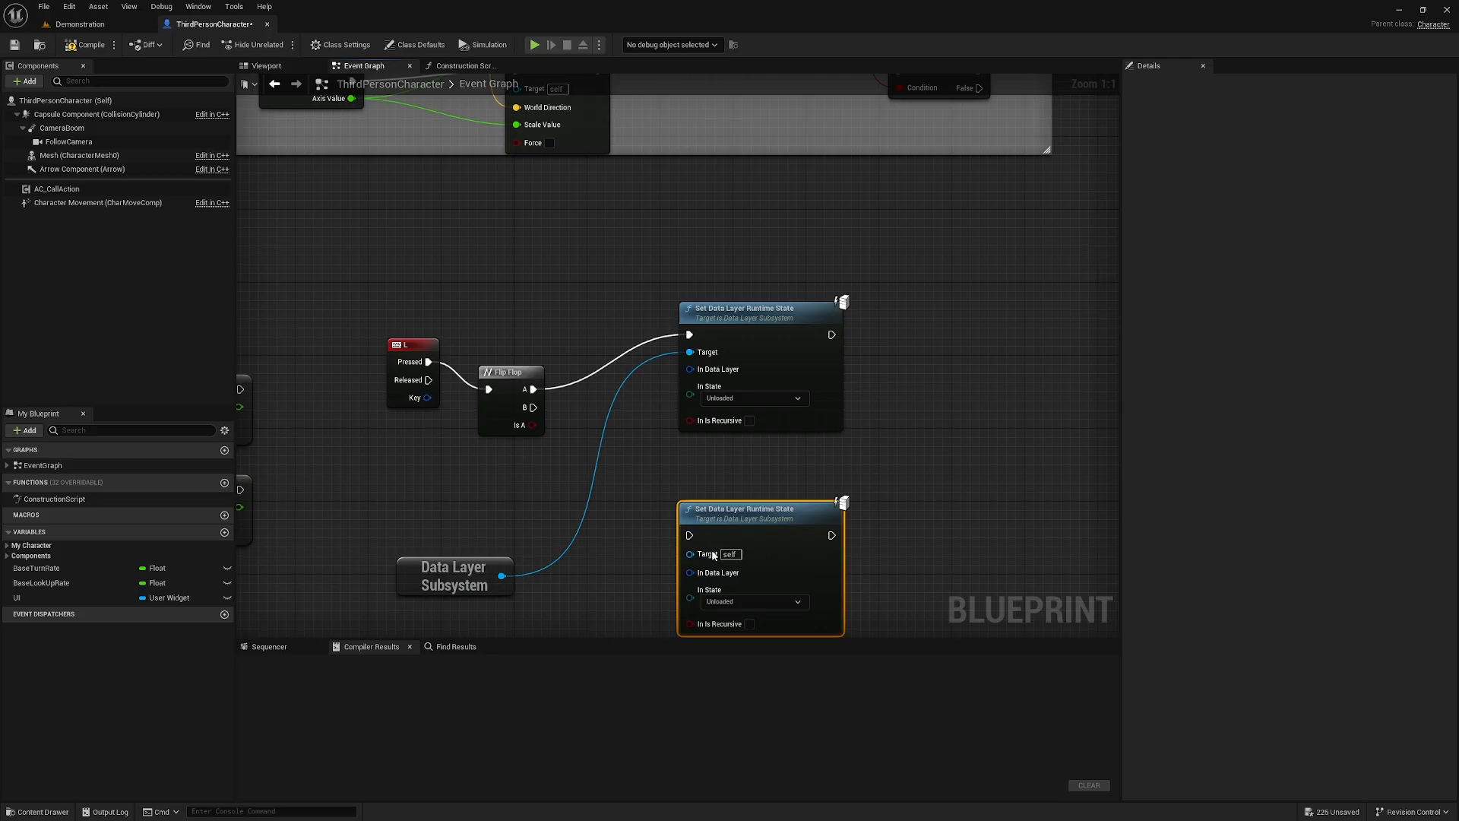
{"action": "right_click_drag", "start_coordinate": [642, 593], "coordinate": [616, 468]}
{"action": "left_click_drag", "start_coordinate": [475, 452], "coordinate": [663, 428]}
{"action": "left_click_drag", "start_coordinate": [380, 465], "coordinate": [380, 391]}
{"action": "left_click", "coordinate": [614, 363]}
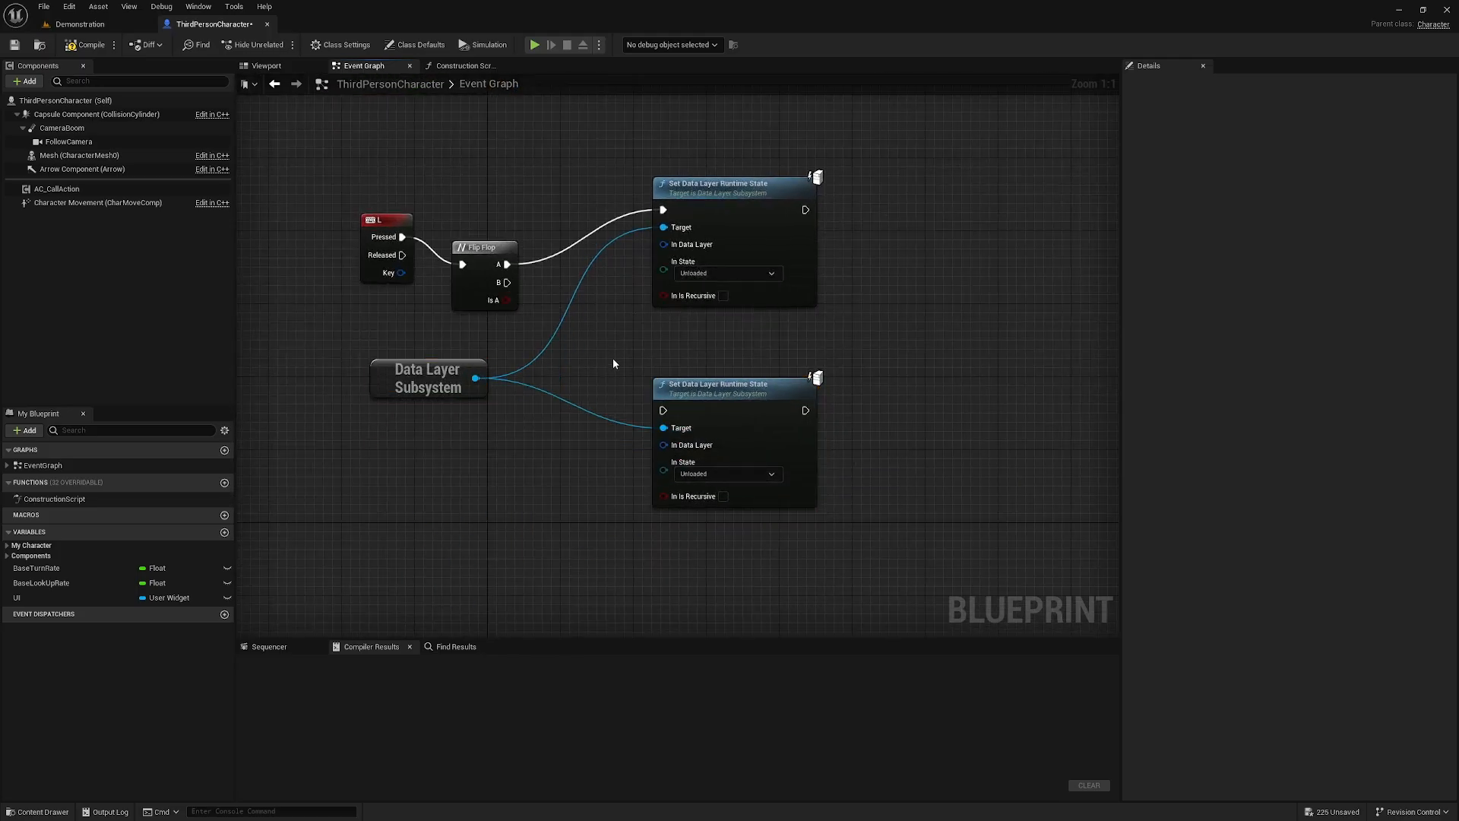
{"action": "left_click_drag", "start_coordinate": [718, 386], "coordinate": [719, 422]}
{"action": "left_click", "coordinate": [716, 380]}
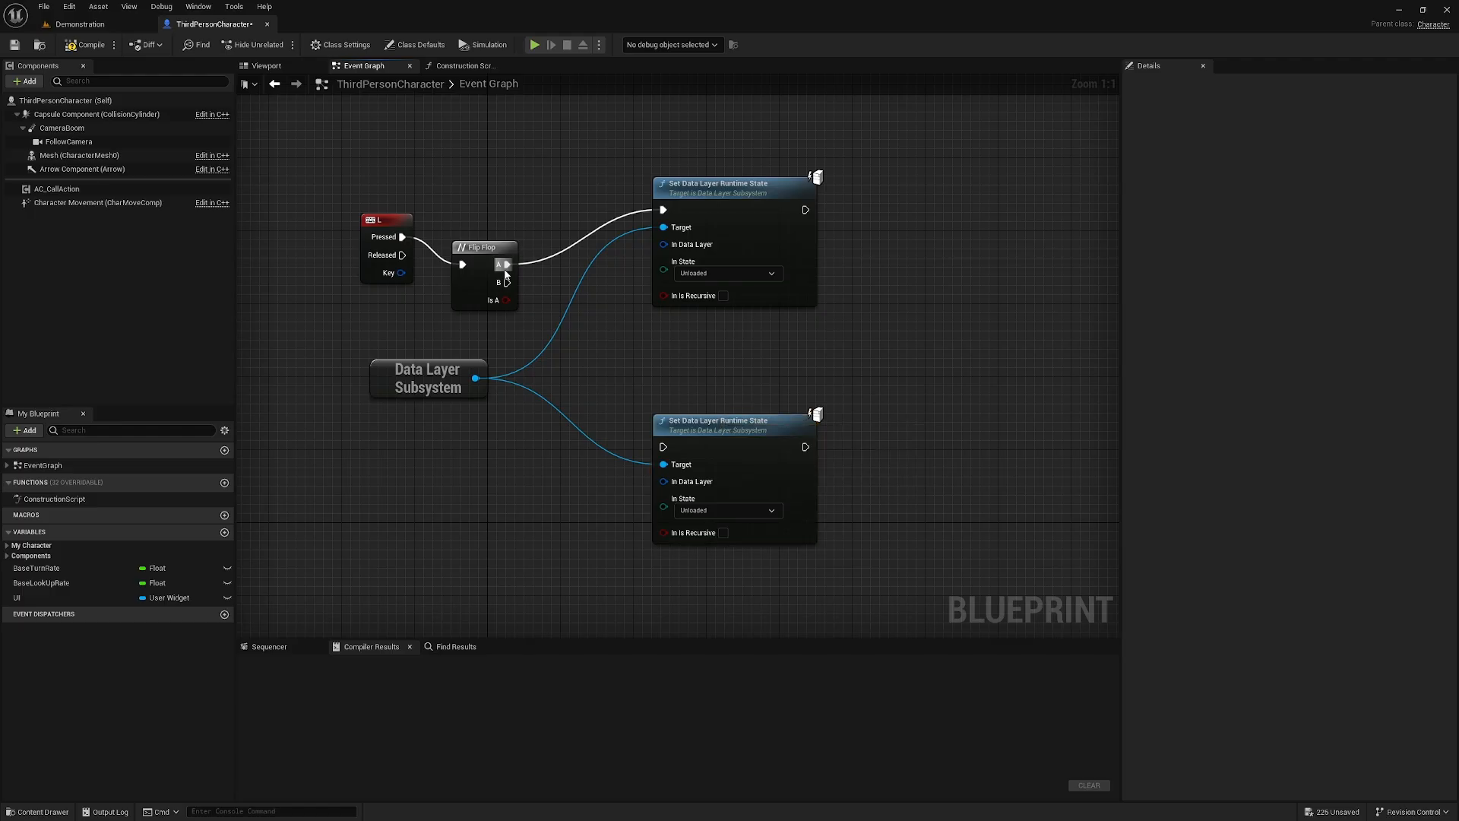
{"action": "left_click_drag", "start_coordinate": [506, 282], "coordinate": [663, 447]}
Set the In State of the Set Data Layer Runtime State node on branch B to Activated and move the node down.
{"action": "right_click_drag", "start_coordinate": [747, 340], "coordinate": [807, 380]}
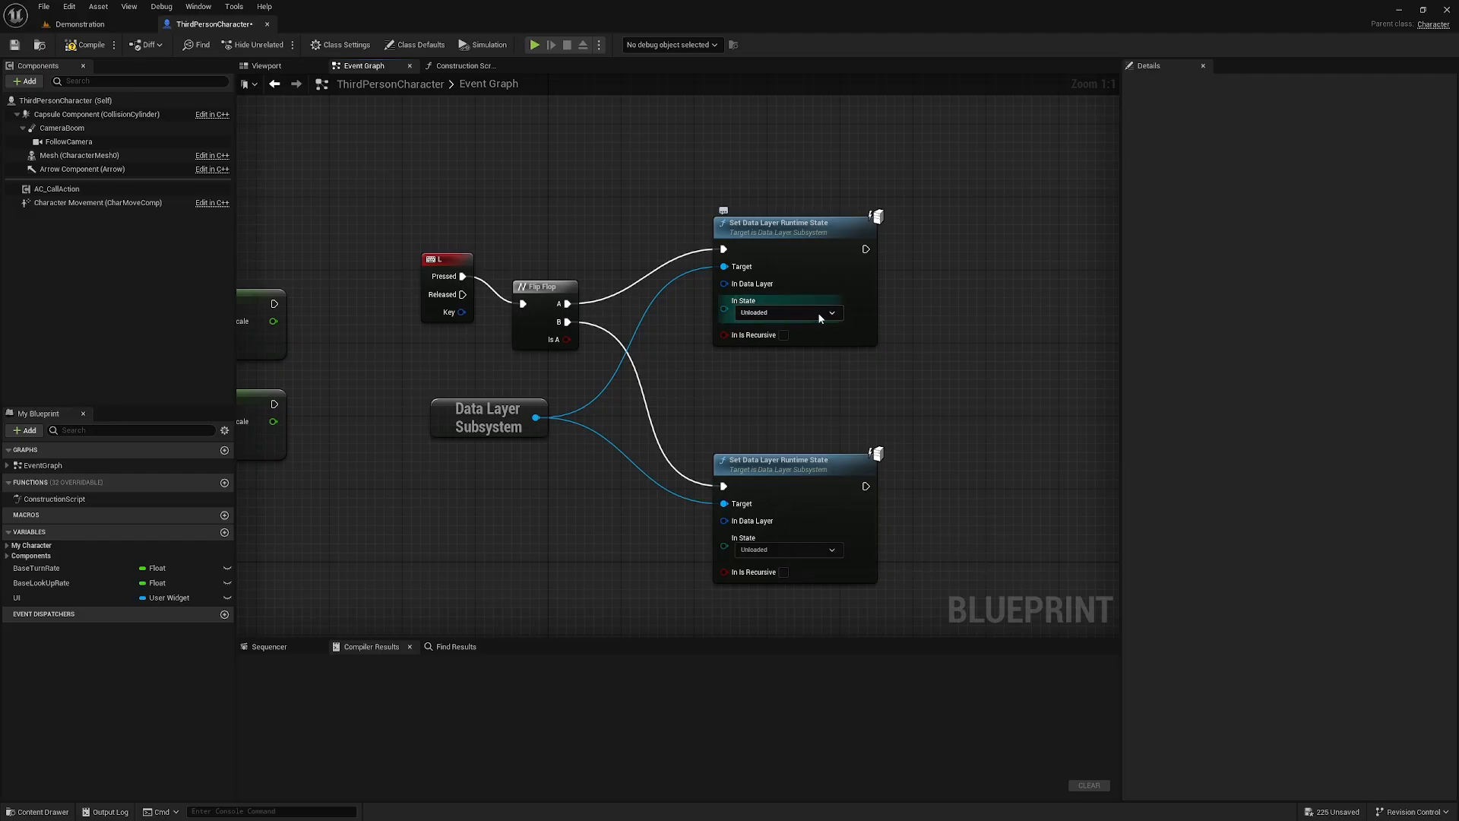
{"action": "left_click", "coordinate": [764, 550]}
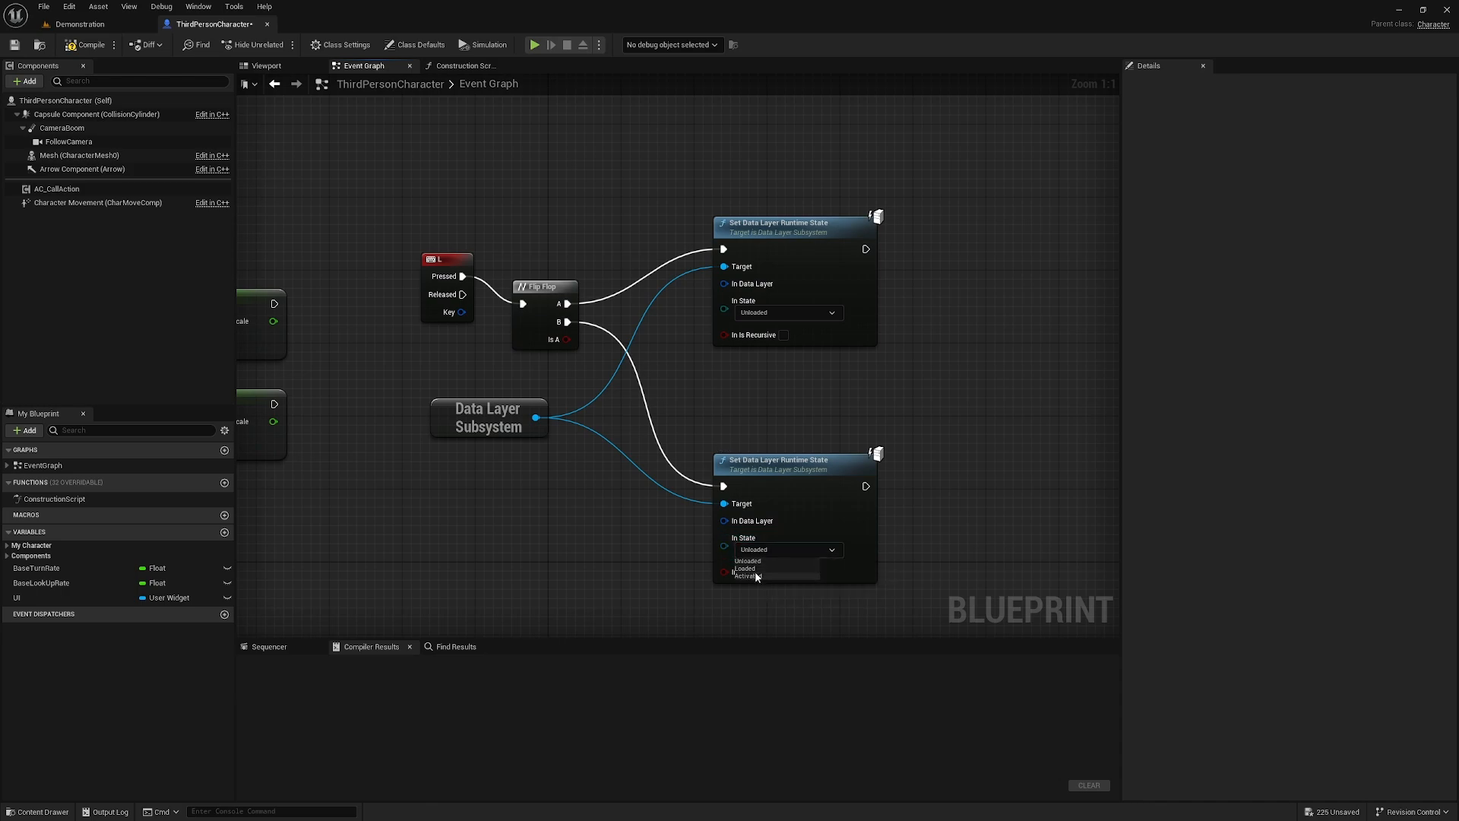
{"action": "left_click", "coordinate": [758, 576]}
{"action": "left_click_drag", "start_coordinate": [798, 456], "coordinate": [799, 494]}
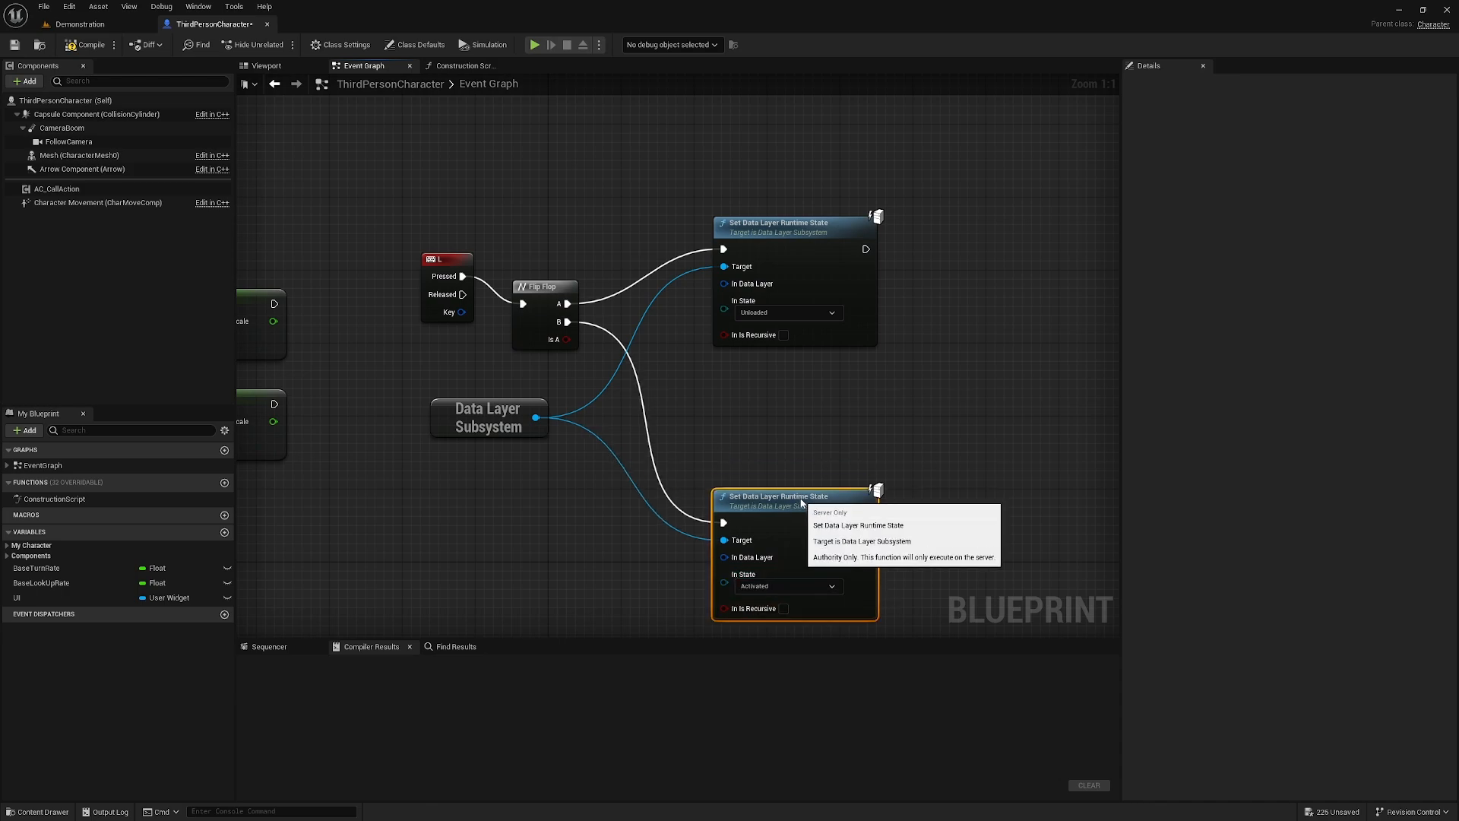
Promote the In Data Layer input to a variable, connect it to both Set Data Layer Runtime State nodes, and compile the blueprint.
{"action": "right_click_drag", "start_coordinate": [786, 395], "coordinate": [838, 360]}
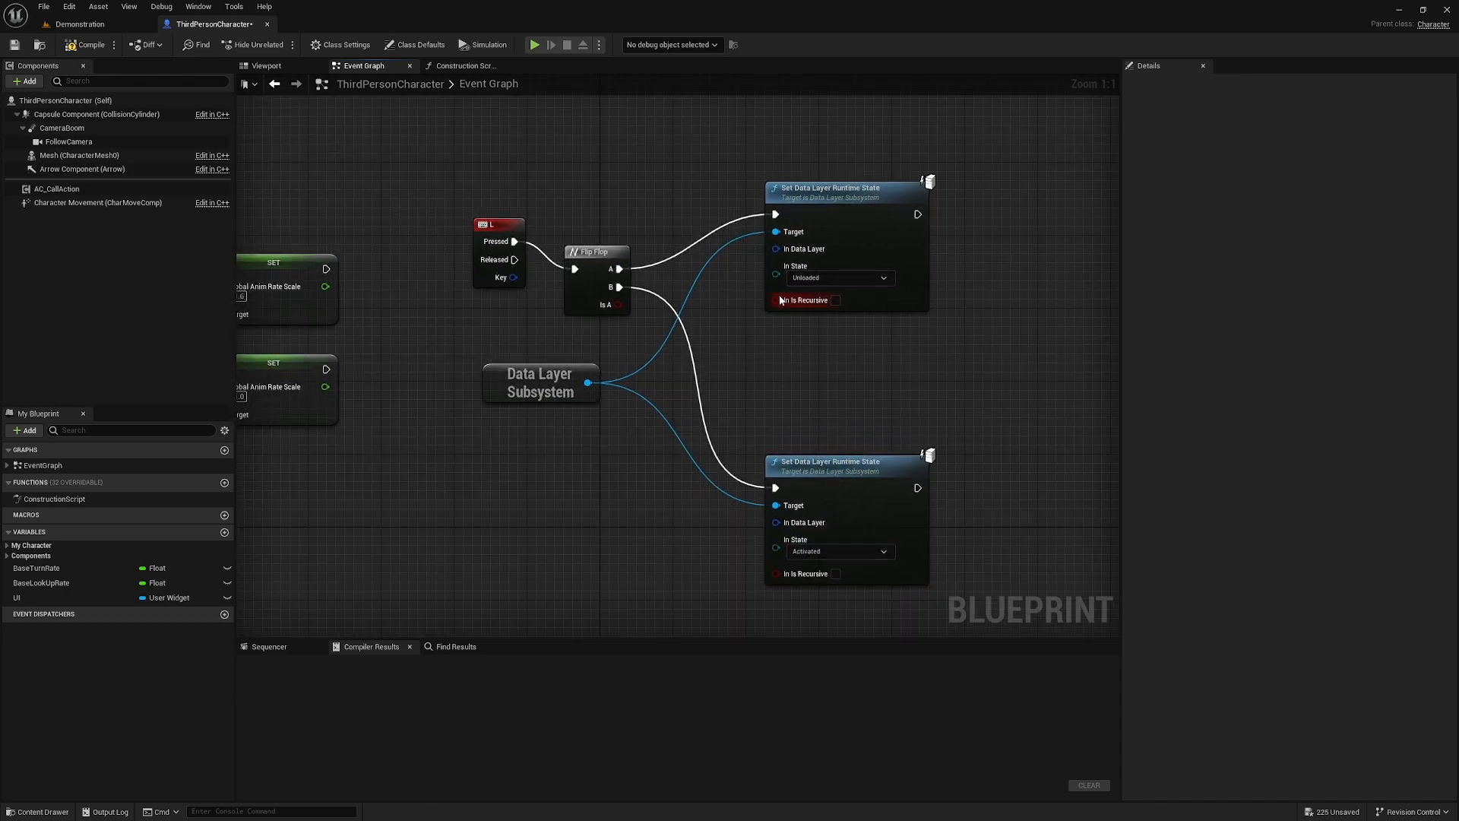
{"action": "left_click_drag", "start_coordinate": [775, 249], "coordinate": [771, 249]}
{"action": "left_click_drag", "start_coordinate": [722, 375], "coordinate": [784, 525]}
{"action": "left_click", "coordinate": [767, 454]}
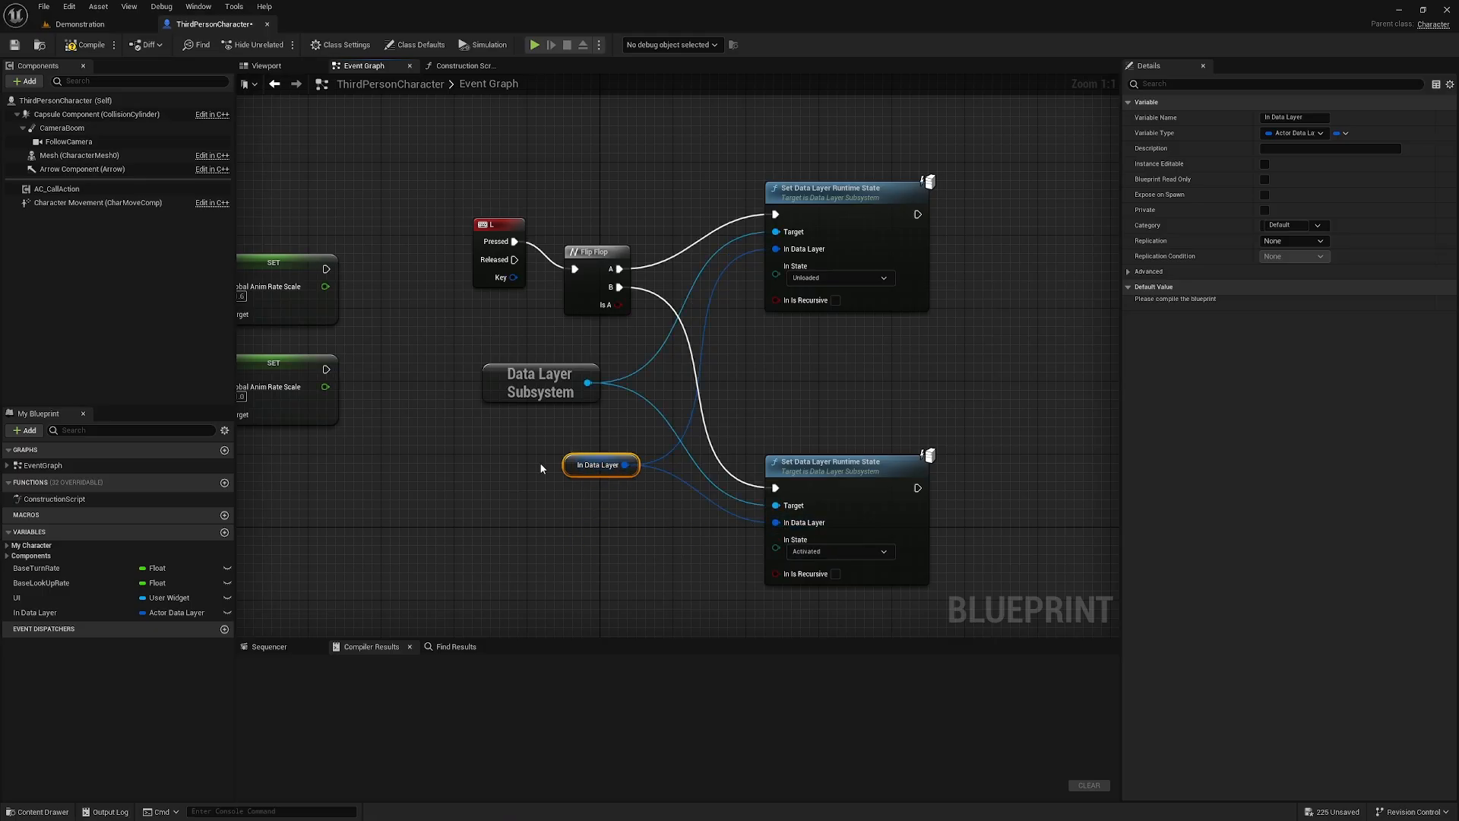
{"action": "left_click_drag", "start_coordinate": [593, 465], "coordinate": [583, 447]}
{"action": "left_click", "coordinate": [79, 46]}
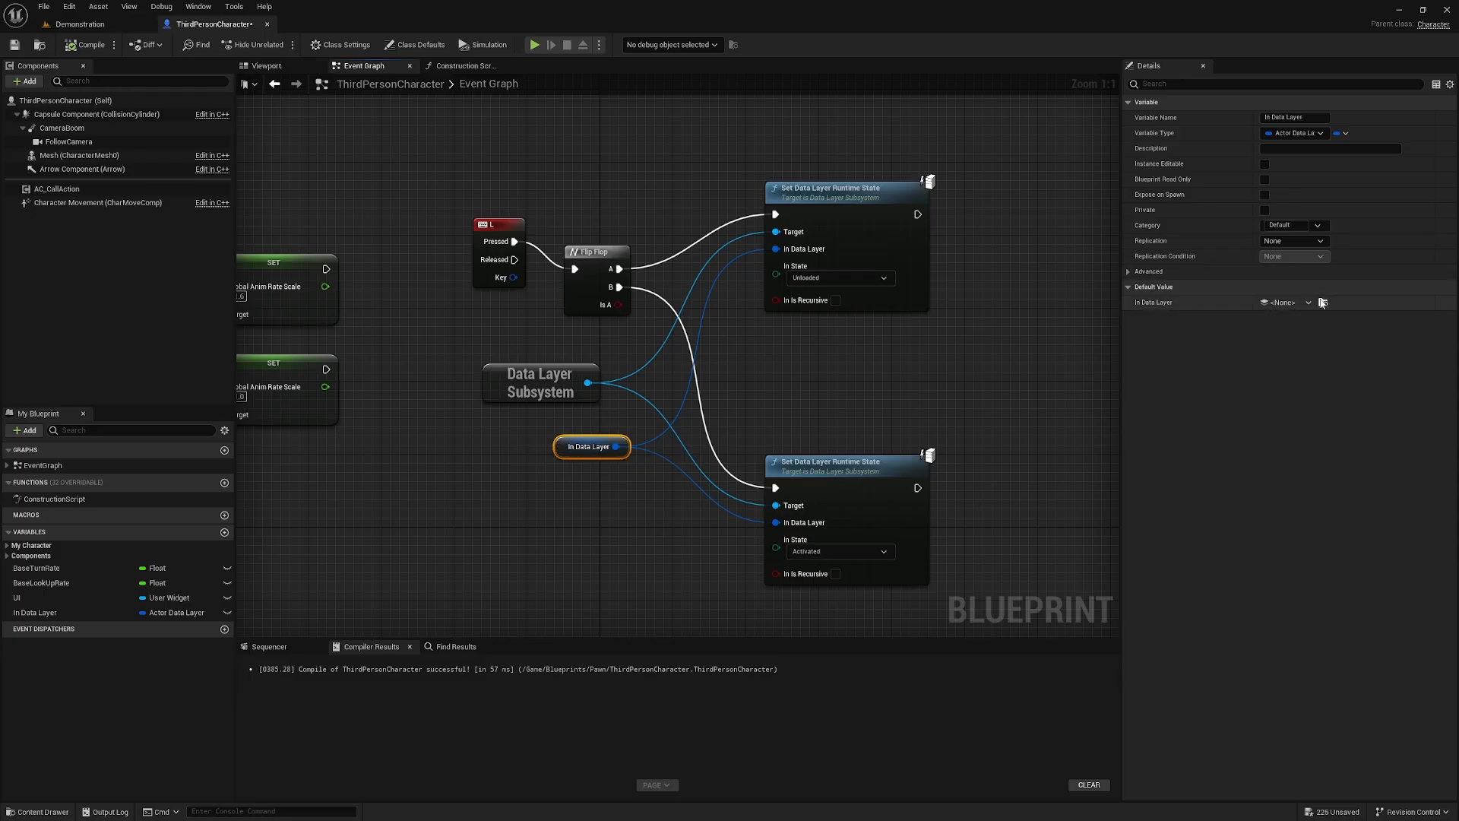
Set the default value of the In Data Layer variable to NewDataLayerAsset.
{"action": "left_click", "coordinate": [1284, 304]}
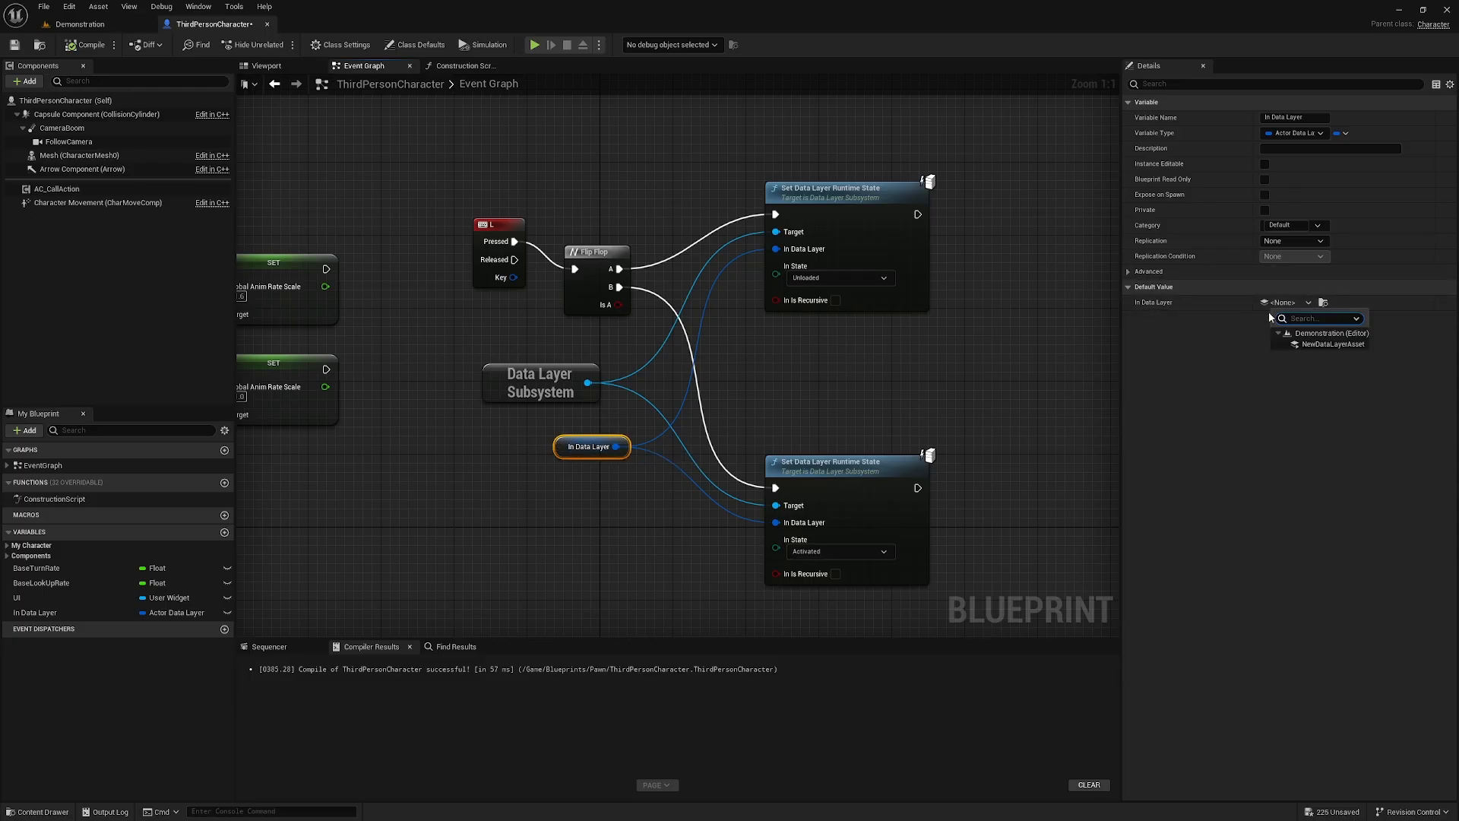
{"action": "left_click", "coordinate": [1334, 345]}
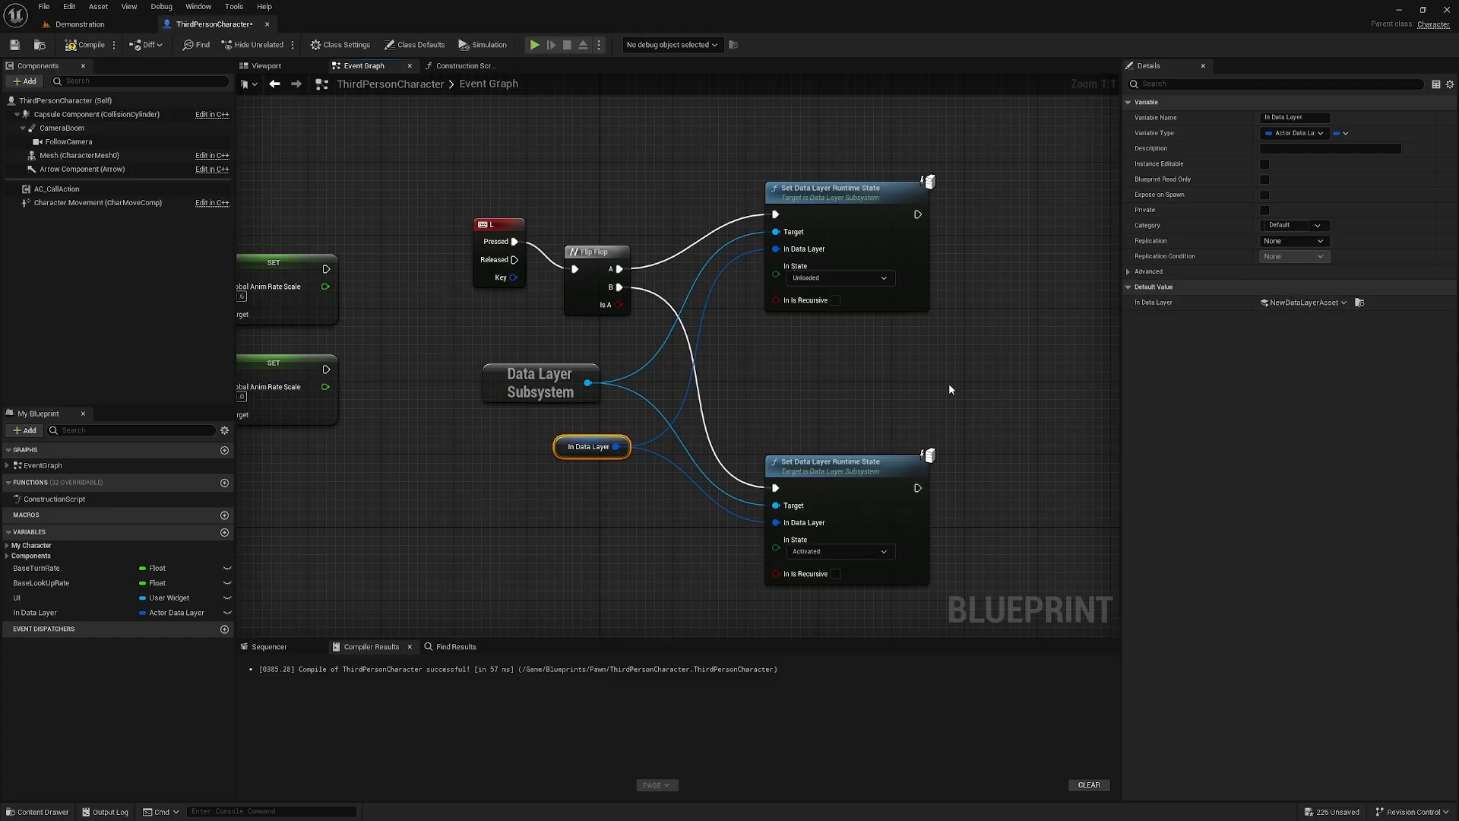
{"action": "right_click_drag", "start_coordinate": [949, 386], "coordinate": [906, 378]}
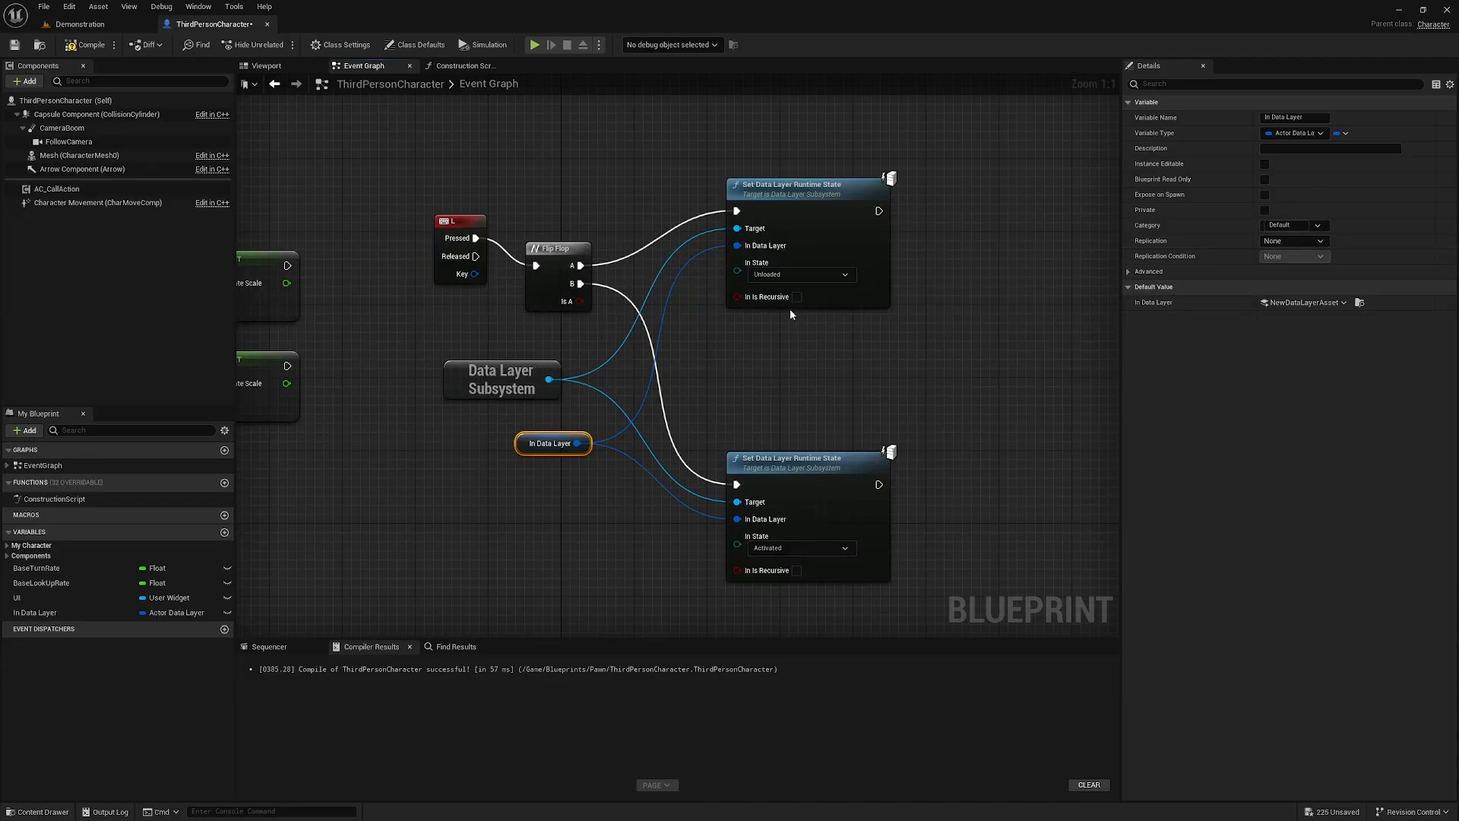
Align the L event with the Flip Flop and space the two Set Data Layer Runtime State nodes further apart.
{"action": "right_click_drag", "start_coordinate": [776, 380], "coordinate": [806, 391]}
{"action": "left_click", "coordinate": [462, 266]}
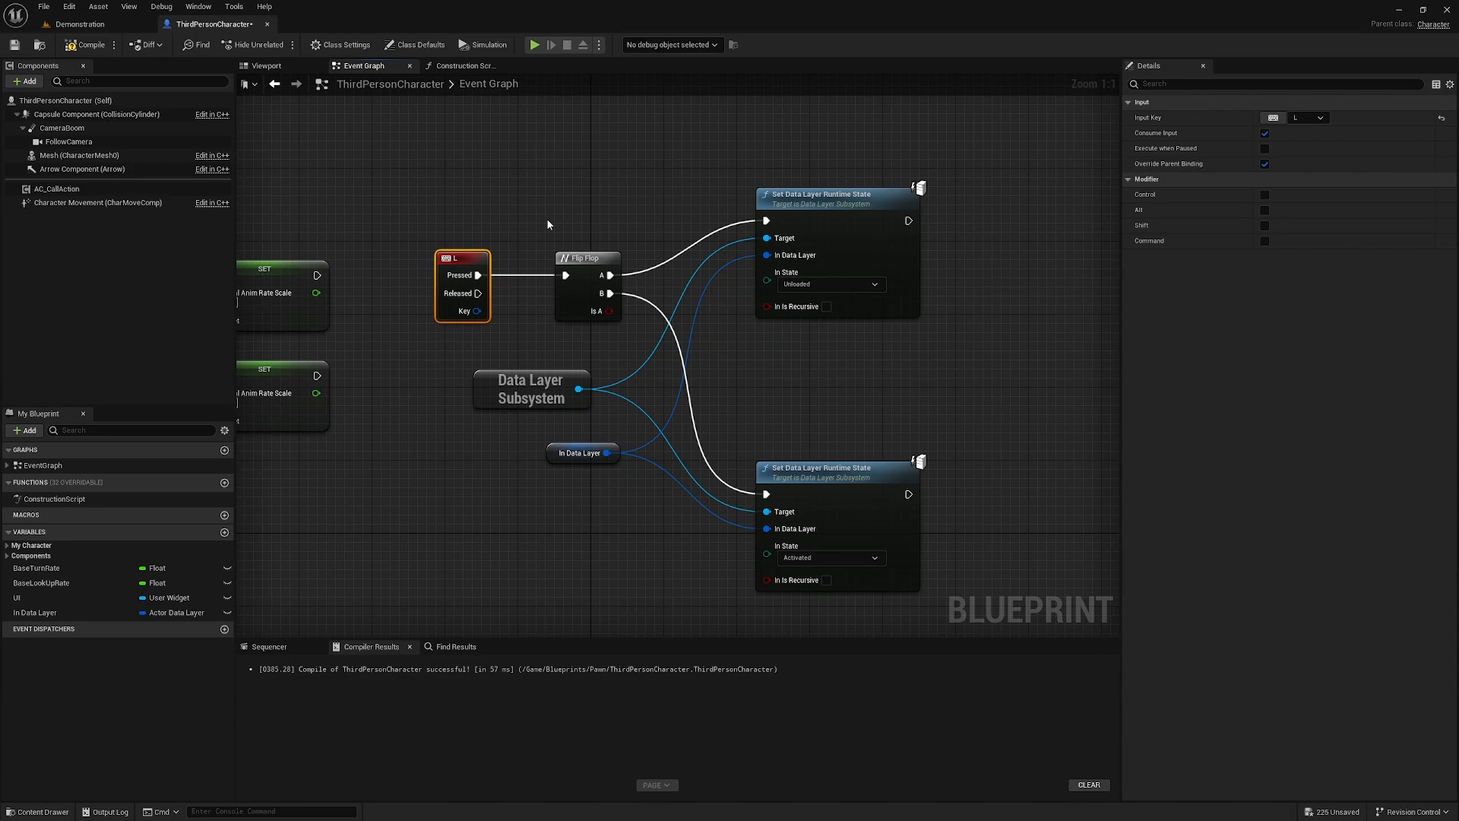
{"action": "left_click", "coordinate": [807, 385]}
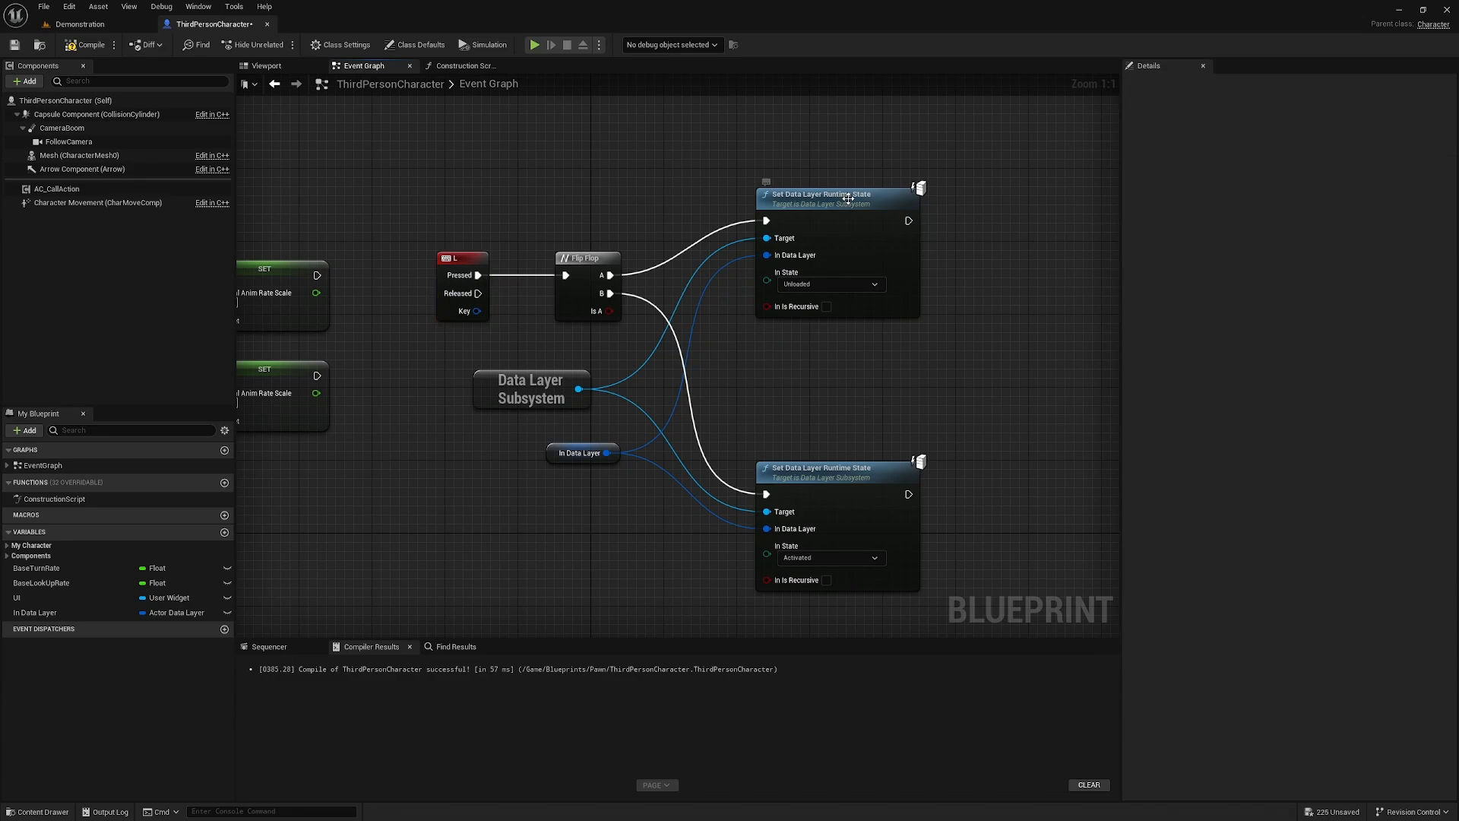
{"action": "left_click_drag", "start_coordinate": [849, 195], "coordinate": [852, 167]}
{"action": "left_click", "coordinate": [998, 357]}
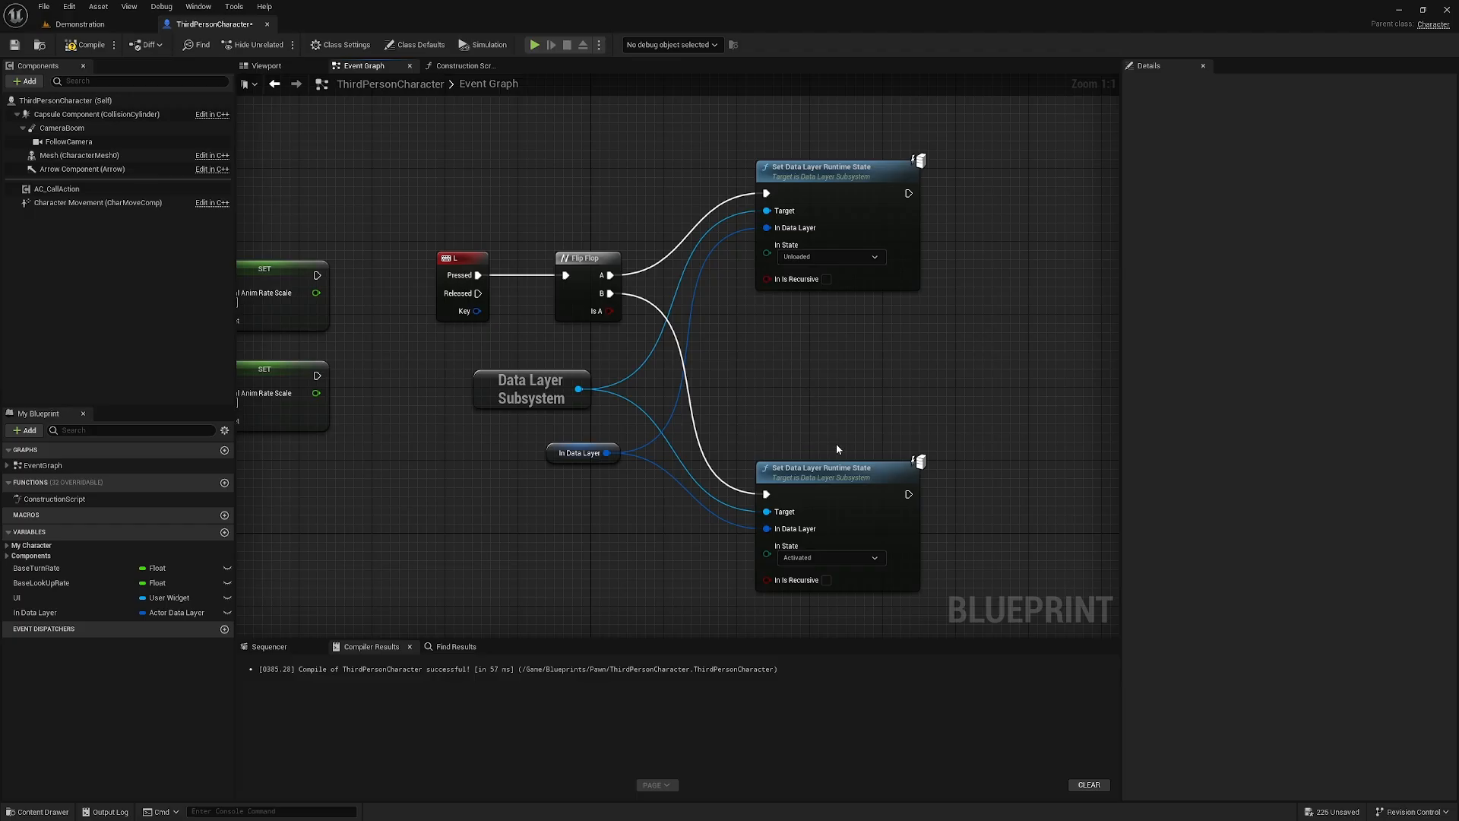
{"action": "left_click_drag", "start_coordinate": [840, 484], "coordinate": [841, 503]}
{"action": "left_click", "coordinate": [862, 423]}
{"action": "right_click_drag", "start_coordinate": [861, 423], "coordinate": [684, 430]}
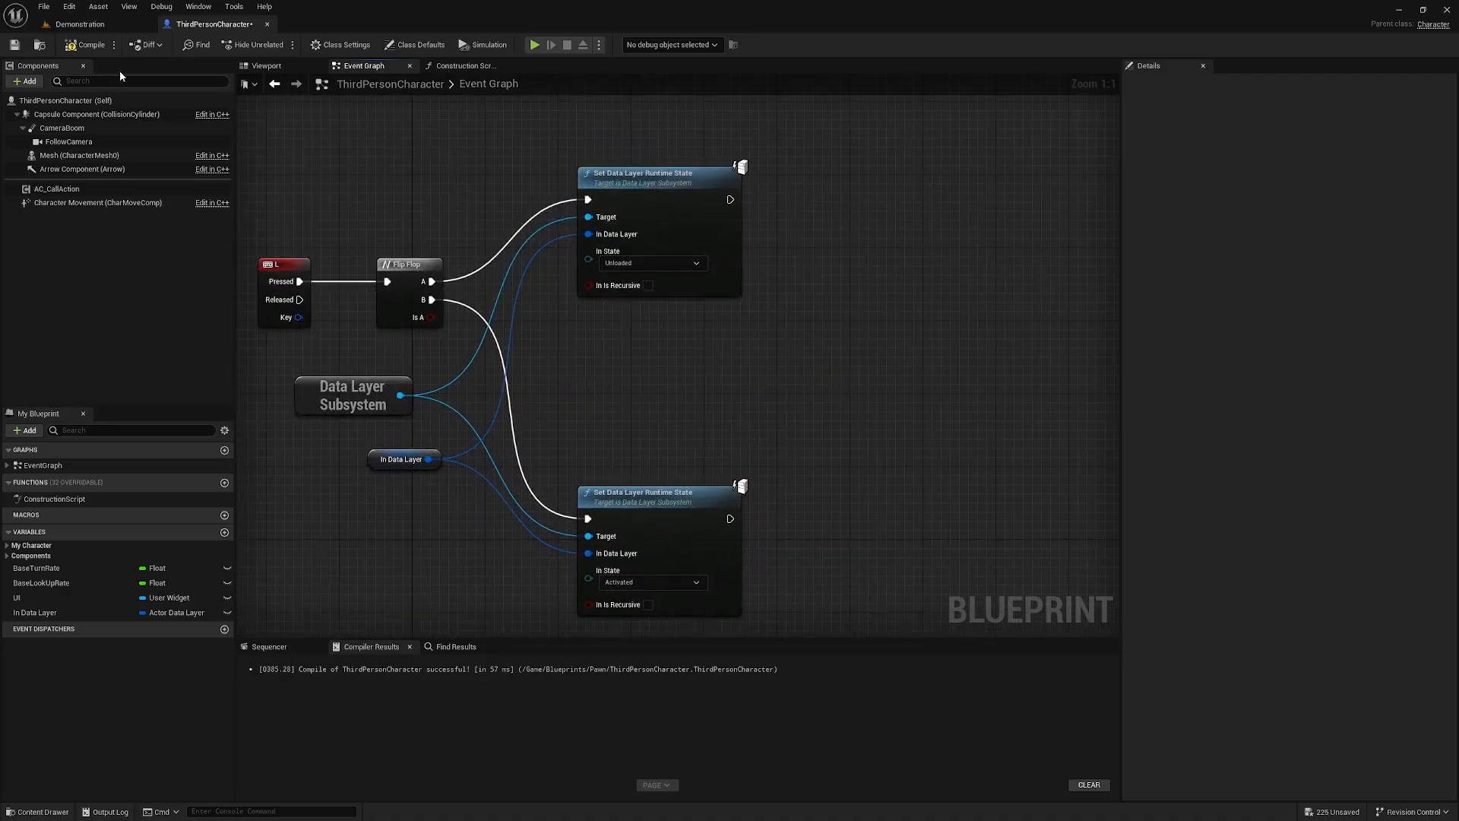
Compile and save the character blueprint and move the Set Data Layer Runtime State node on branch A slightly up.
{"action": "left_click", "coordinate": [86, 44]}
{"action": "left_click", "coordinate": [15, 44]}
{"action": "left_click_drag", "start_coordinate": [672, 172], "coordinate": [672, 154]}
{"action": "left_click", "coordinate": [661, 420]}
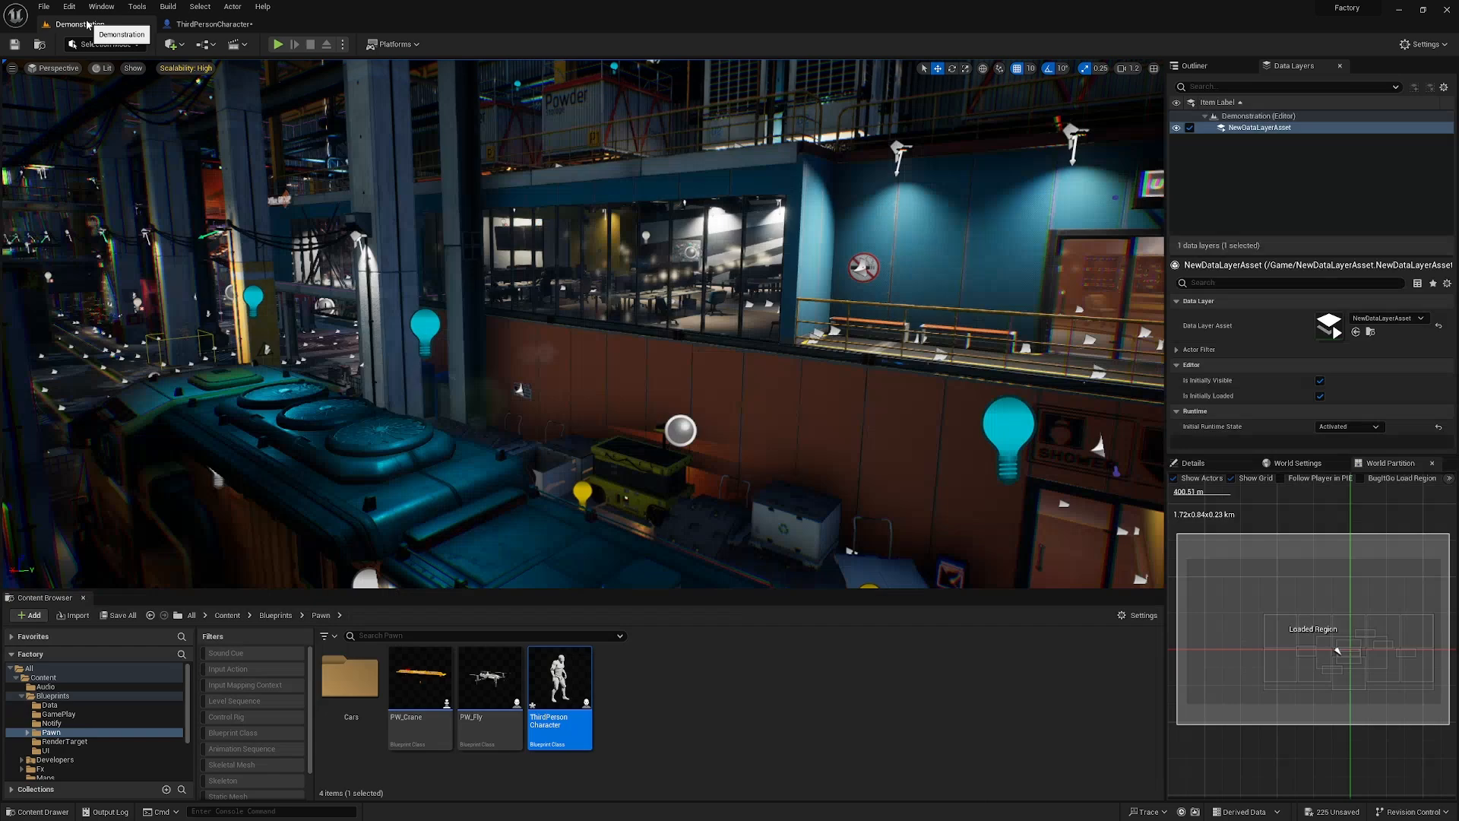
Play the Demonstration level in a full-screen viewport and lower the system volume.
{"action": "left_click", "coordinate": [79, 24]}
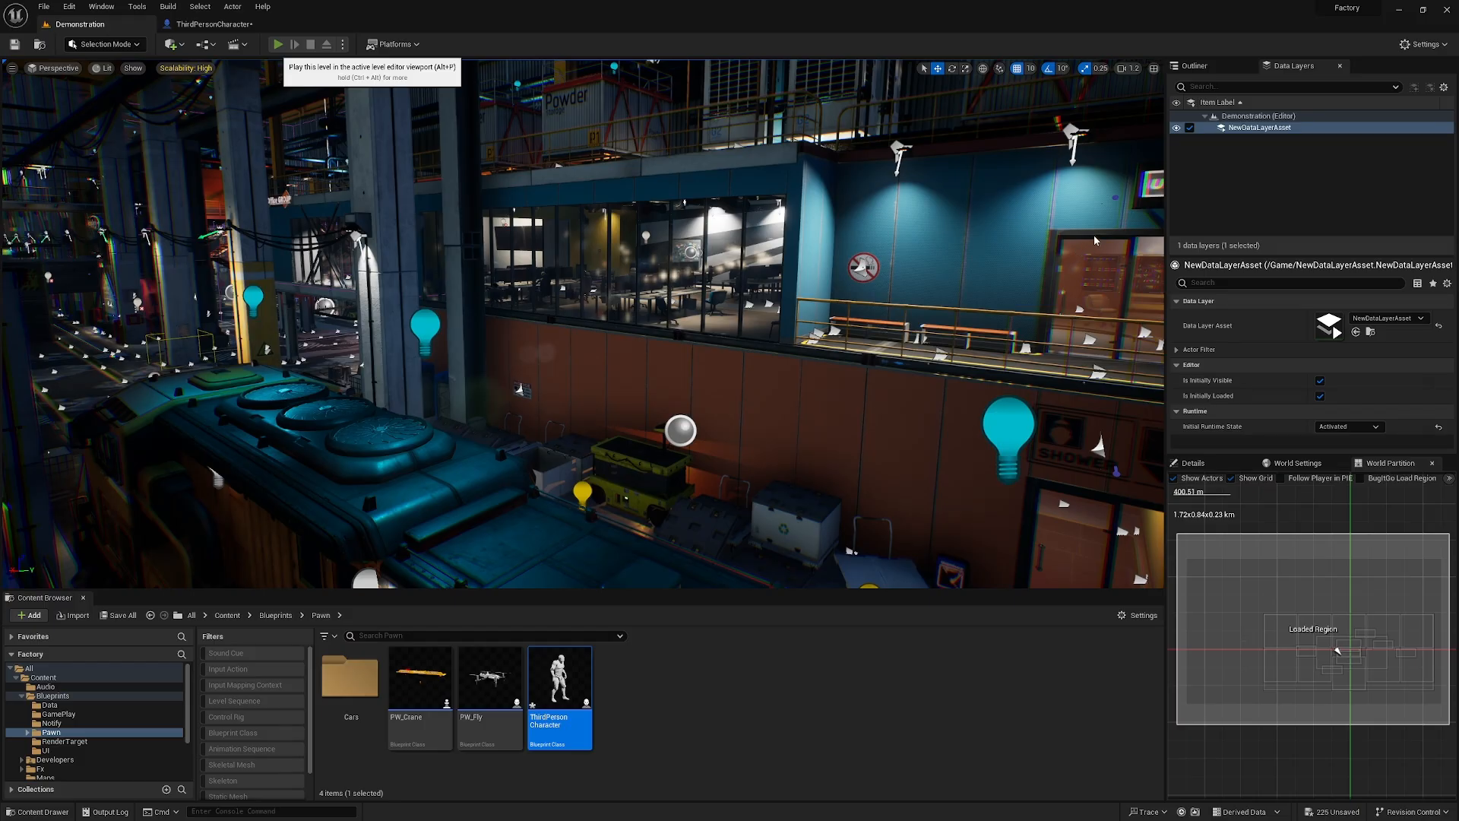
{"action": "left_click", "coordinate": [278, 44]}
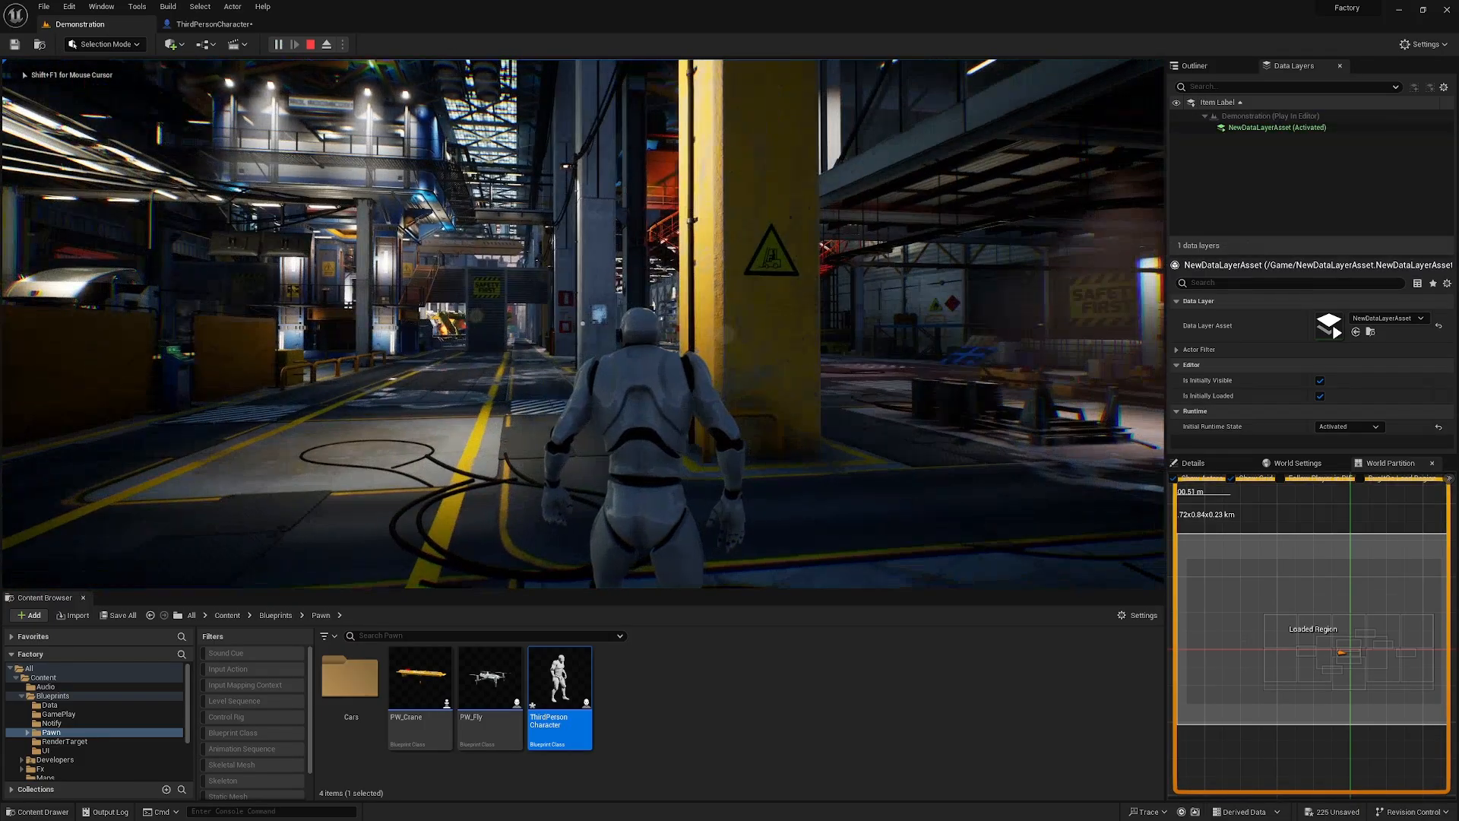
{"action": "key", "text": "F11"}
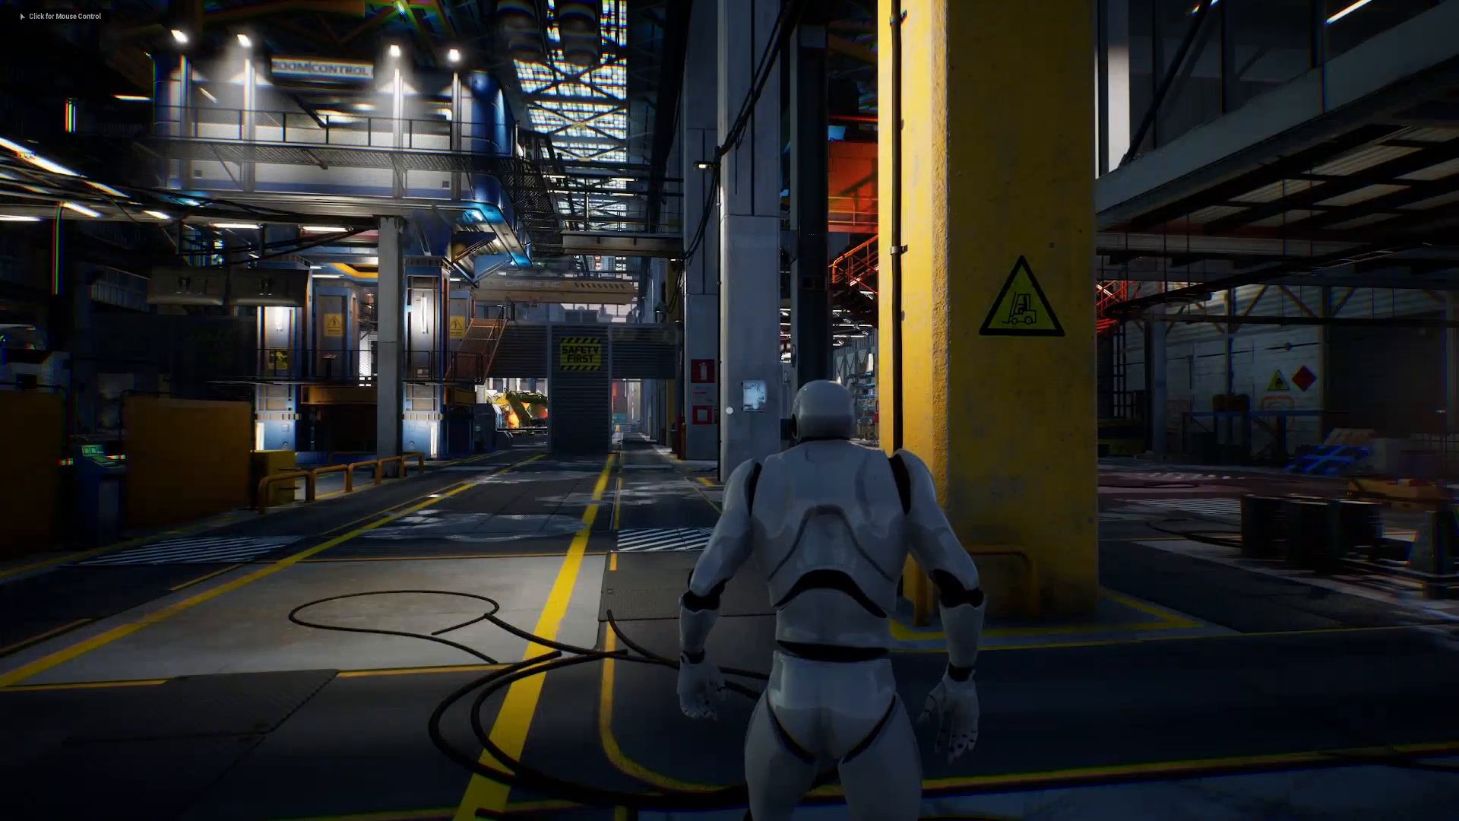
{"action": "key", "text": "XF86AudioLowerVolume"}
{"action": "key", "text": "XF86AudioLowerVolume"}
{"action": "key", "text": "XF86AudioLowerVolume"}
{"action": "key", "text": "XF86AudioLowerVolume"}
{"action": "key", "text": "XF86AudioLowerVolume"}
{"action": "key", "text": "XF86AudioLowerVolume"}
{"action": "key", "text": "XF86AudioLowerVolume"}
{"action": "key", "text": "XF86AudioLowerVolume"}
{"action": "key", "text": "XF86AudioLowerVolume"}
{"action": "key", "text": "XF86AudioLowerVolume"}
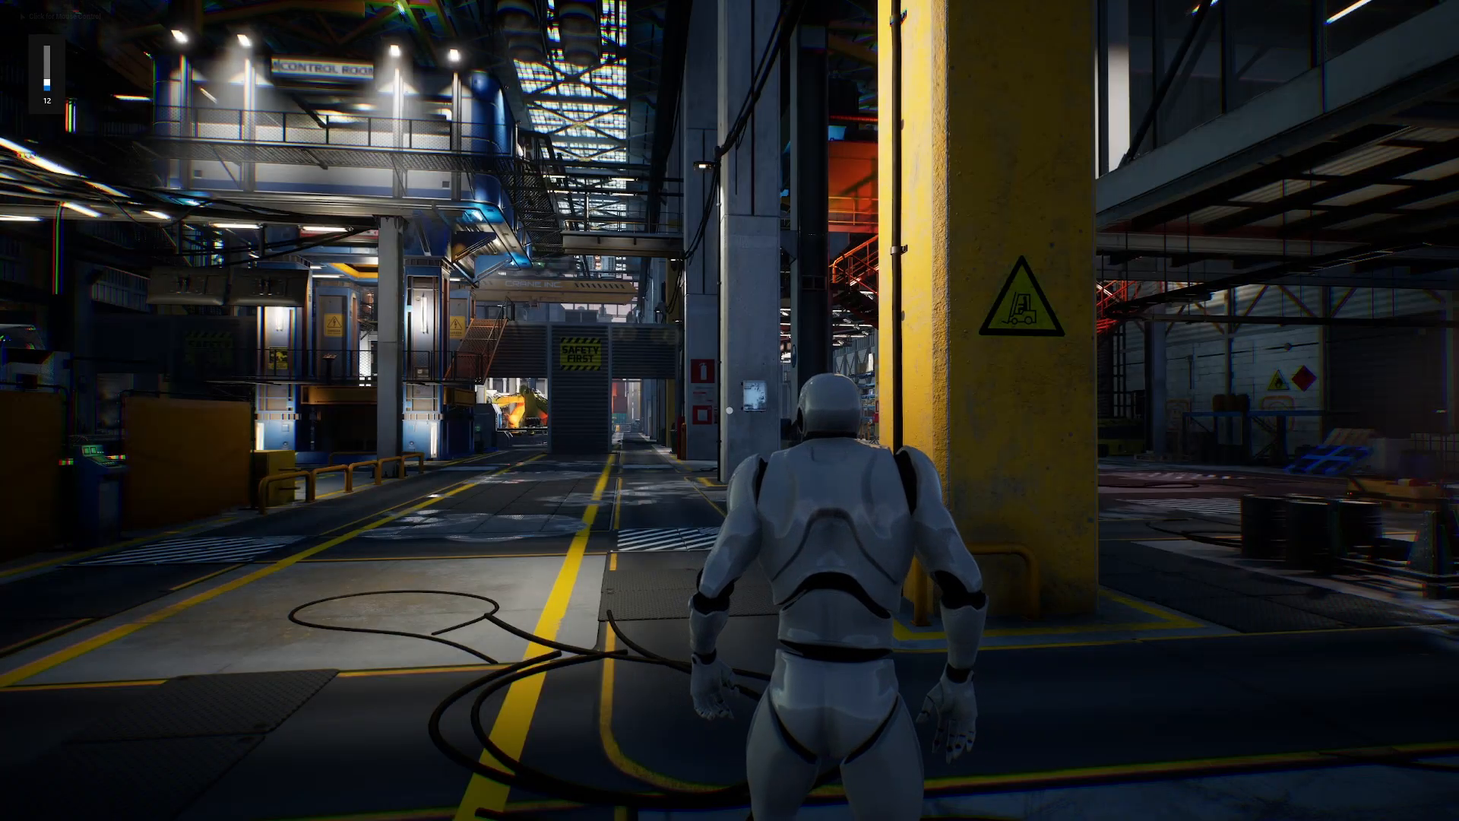
Run the character through the factory and onto the crate opposite the office windows to examine the data layer's contents.
{"action": "left_click", "coordinate": [729, 409]}
{"action": "key", "text": "s"}
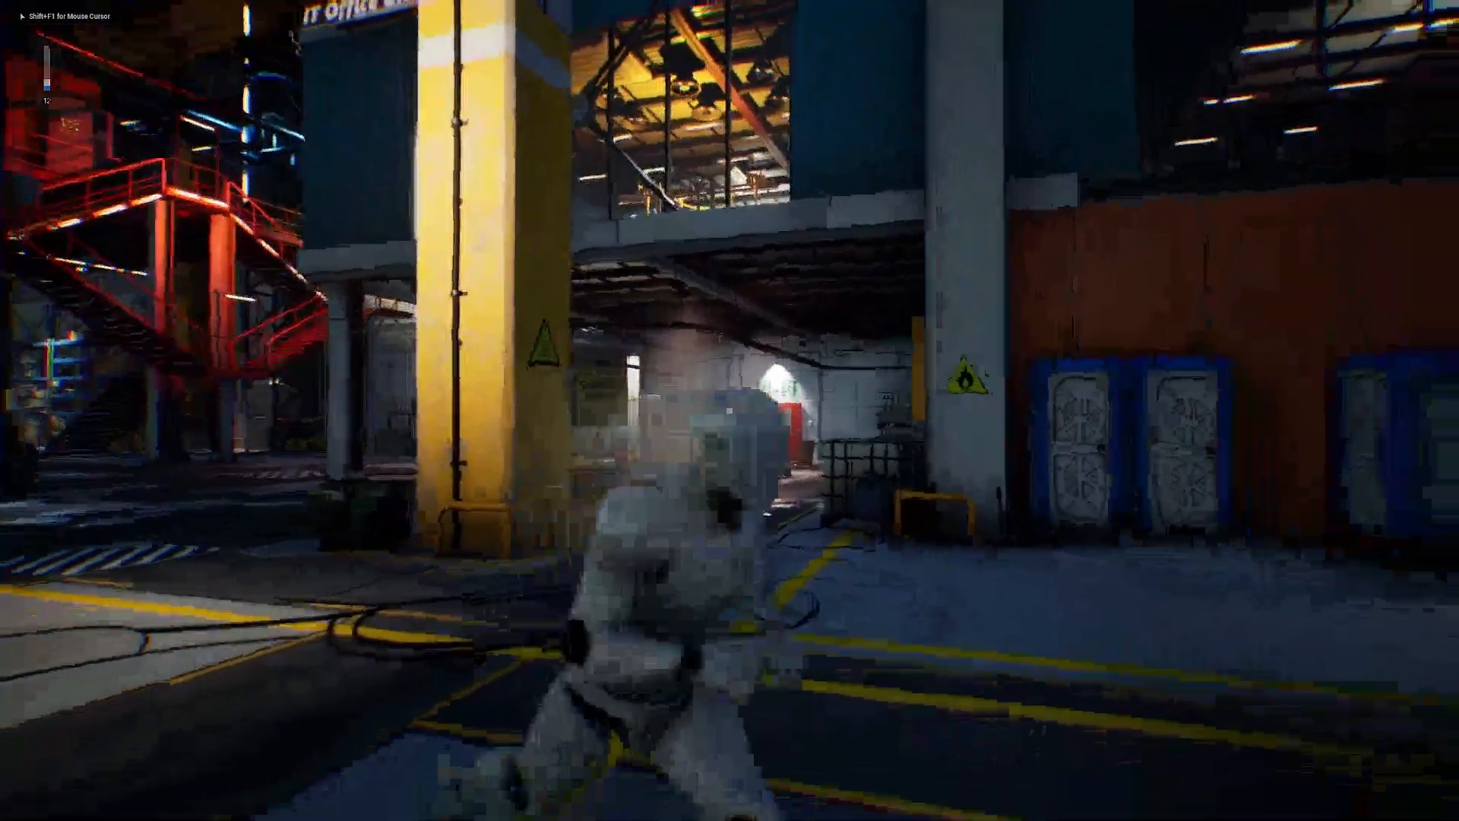
{"action": "key", "text": "w"}
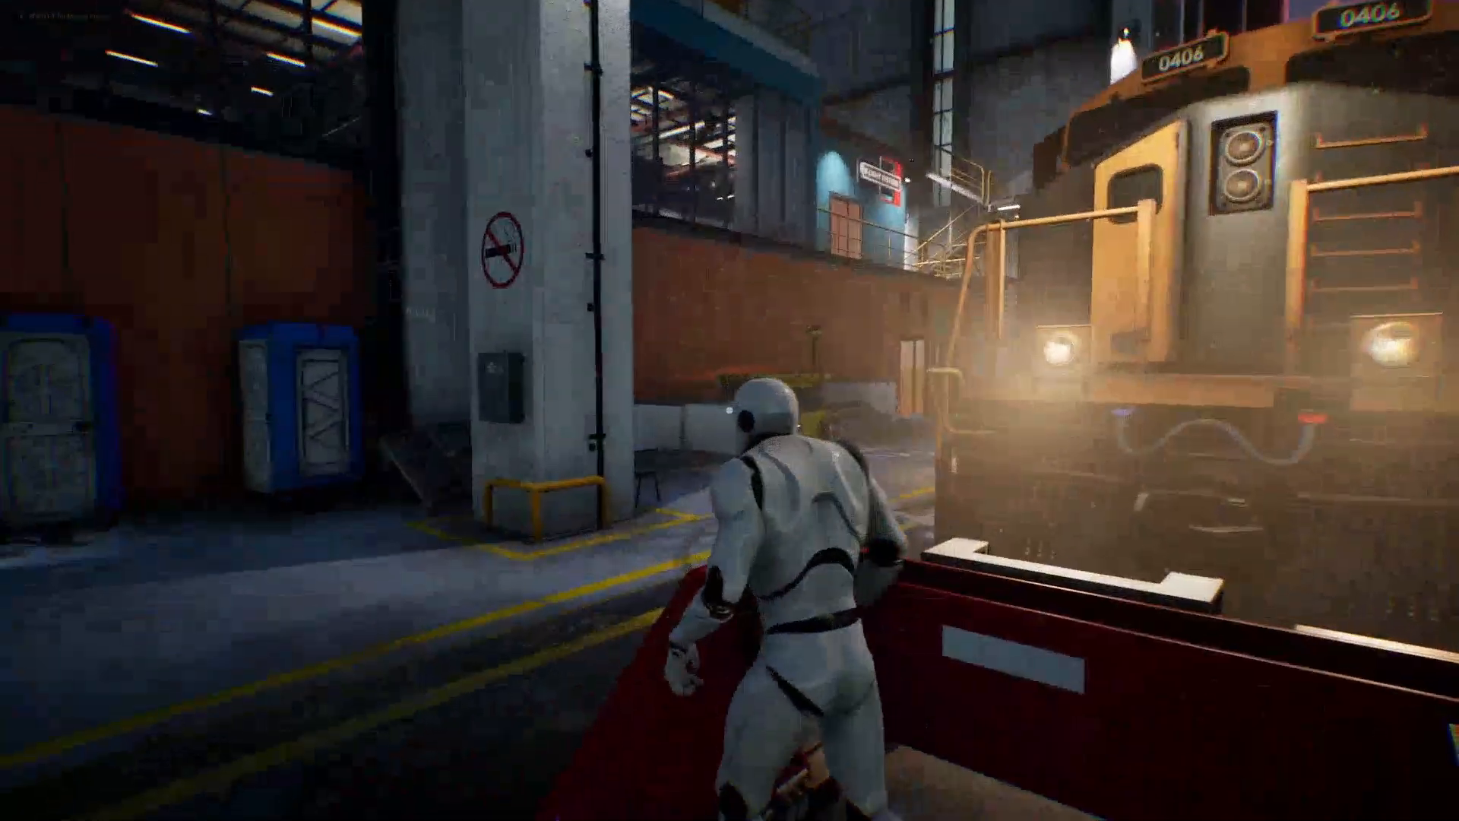
{"action": "key", "text": "a"}
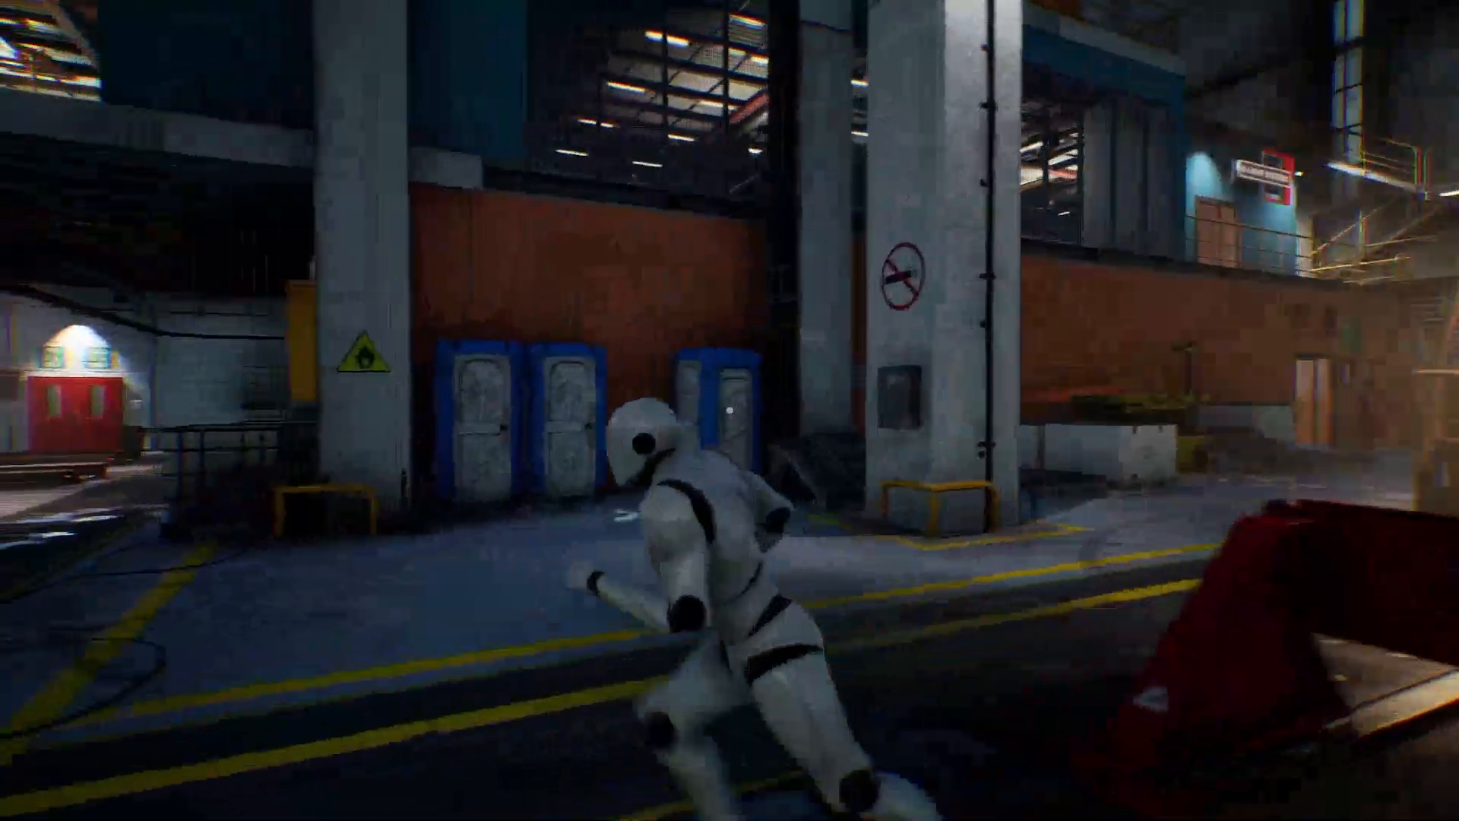
{"action": "key", "text": "w"}
{"action": "key", "text": "space"}
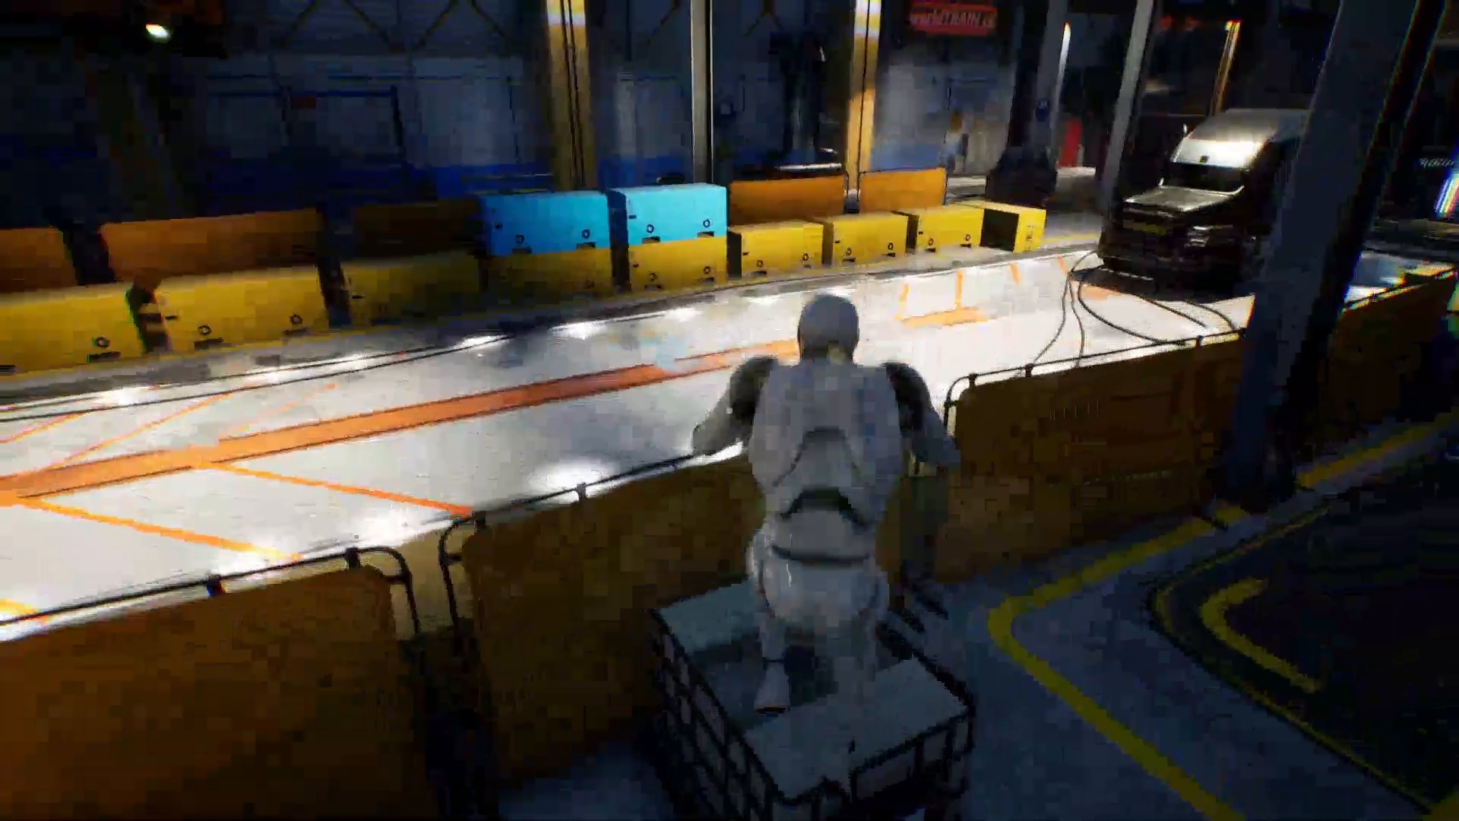
{"action": "key", "text": "s"}
{"action": "key", "text": "w"}
{"action": "key", "text": "space"}
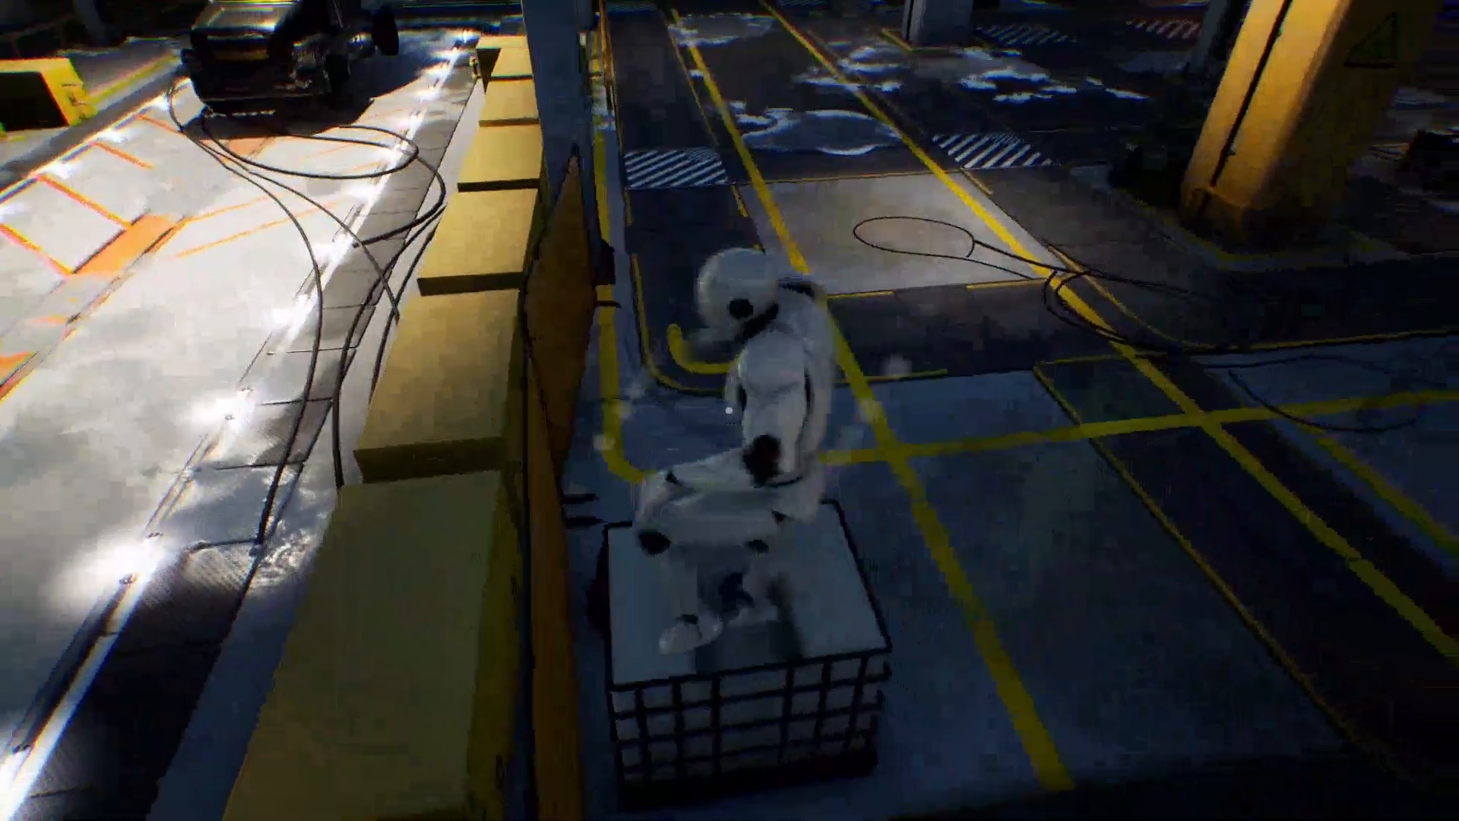
{"action": "key", "text": "w"}
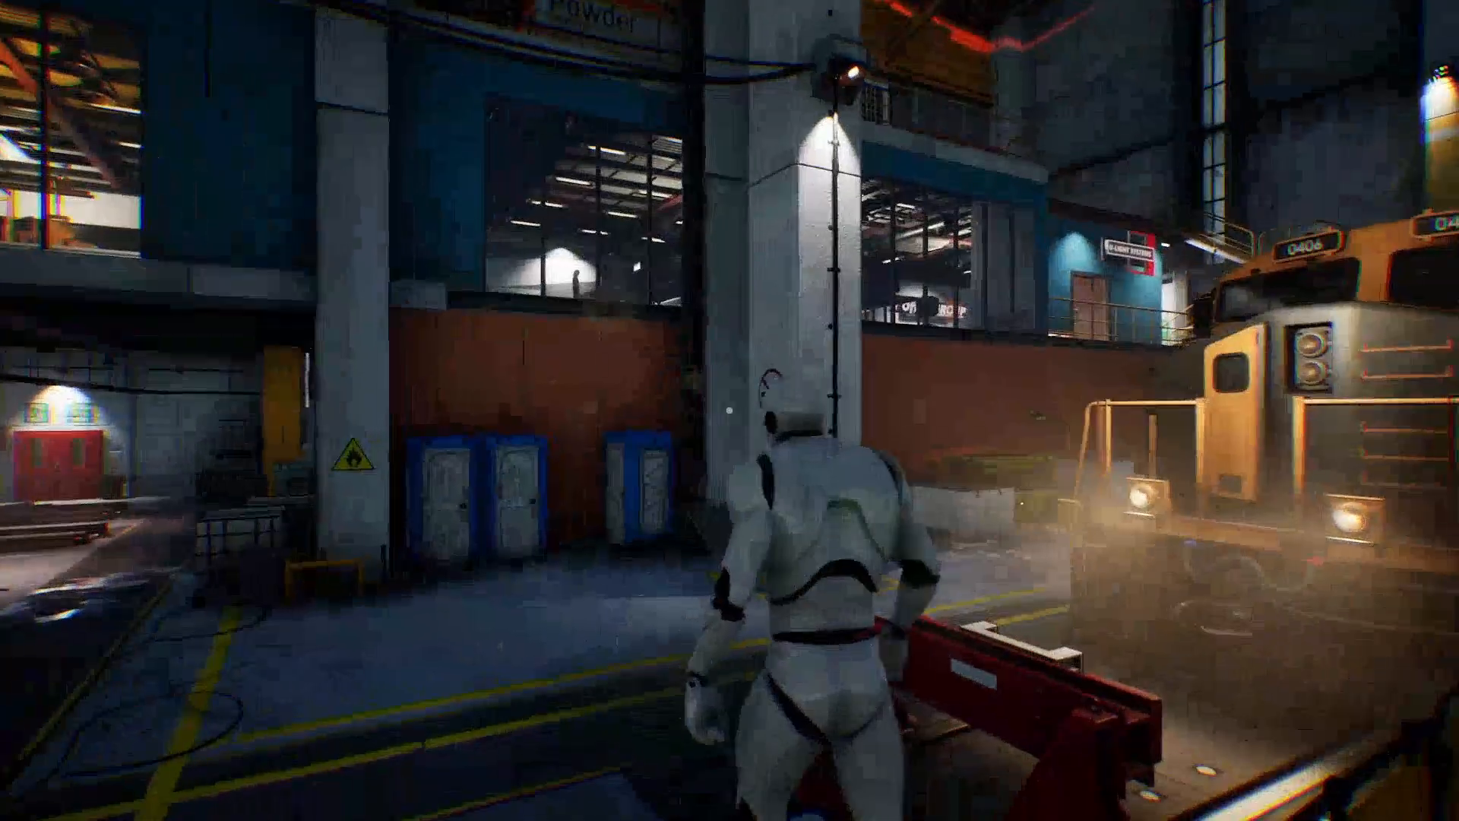
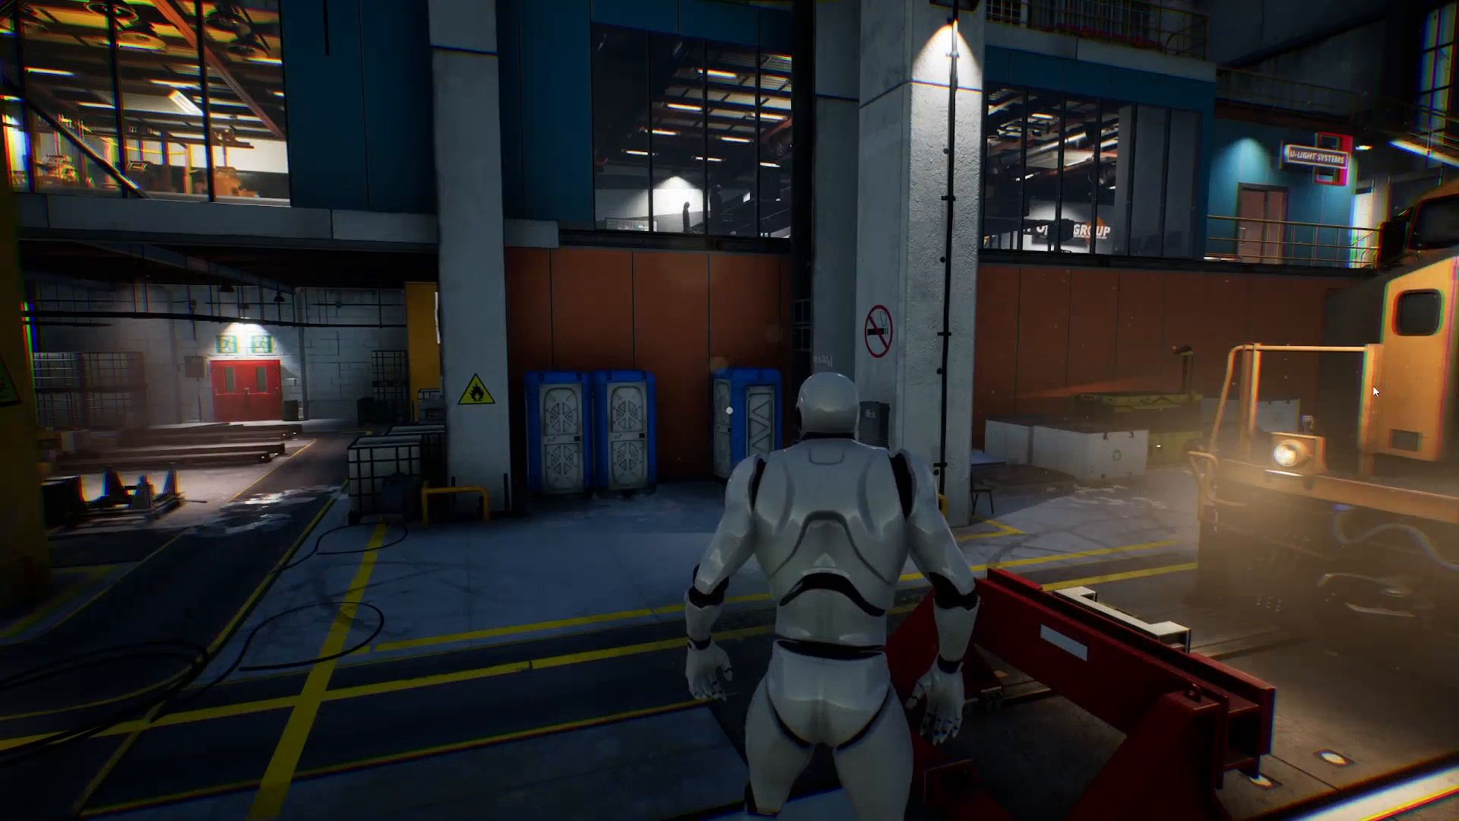
Select the spotlight above the striped office wall and add it to the NewDataLayerAsset data layer.
{"action": "key", "text": "w"}
{"action": "right_click_drag", "start_coordinate": [1100, 408], "coordinate": [1136, 346]}
{"action": "key", "text": "e"}
{"action": "mouse_move", "coordinate": [842, 323]}
{"action": "right_mouse_down"}
{"action": "mouse_move", "coordinate": [828, 312]}
{"action": "mouse_move", "coordinate": [863, 311]}
{"action": "right_mouse_up"}
{"action": "key", "text": "w"}
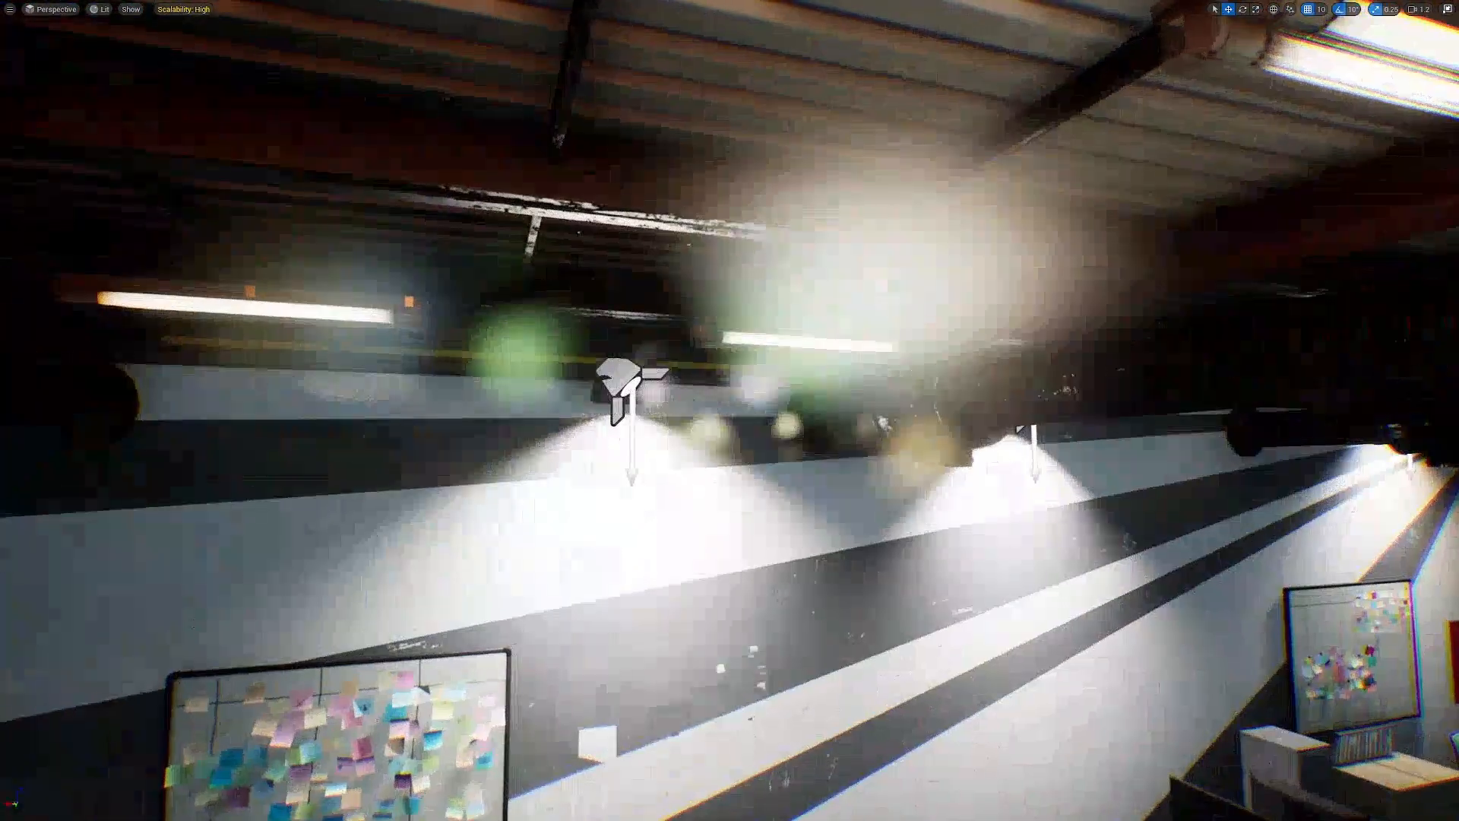
{"action": "left_click", "coordinate": [624, 388]}
{"action": "key", "text": "f"}
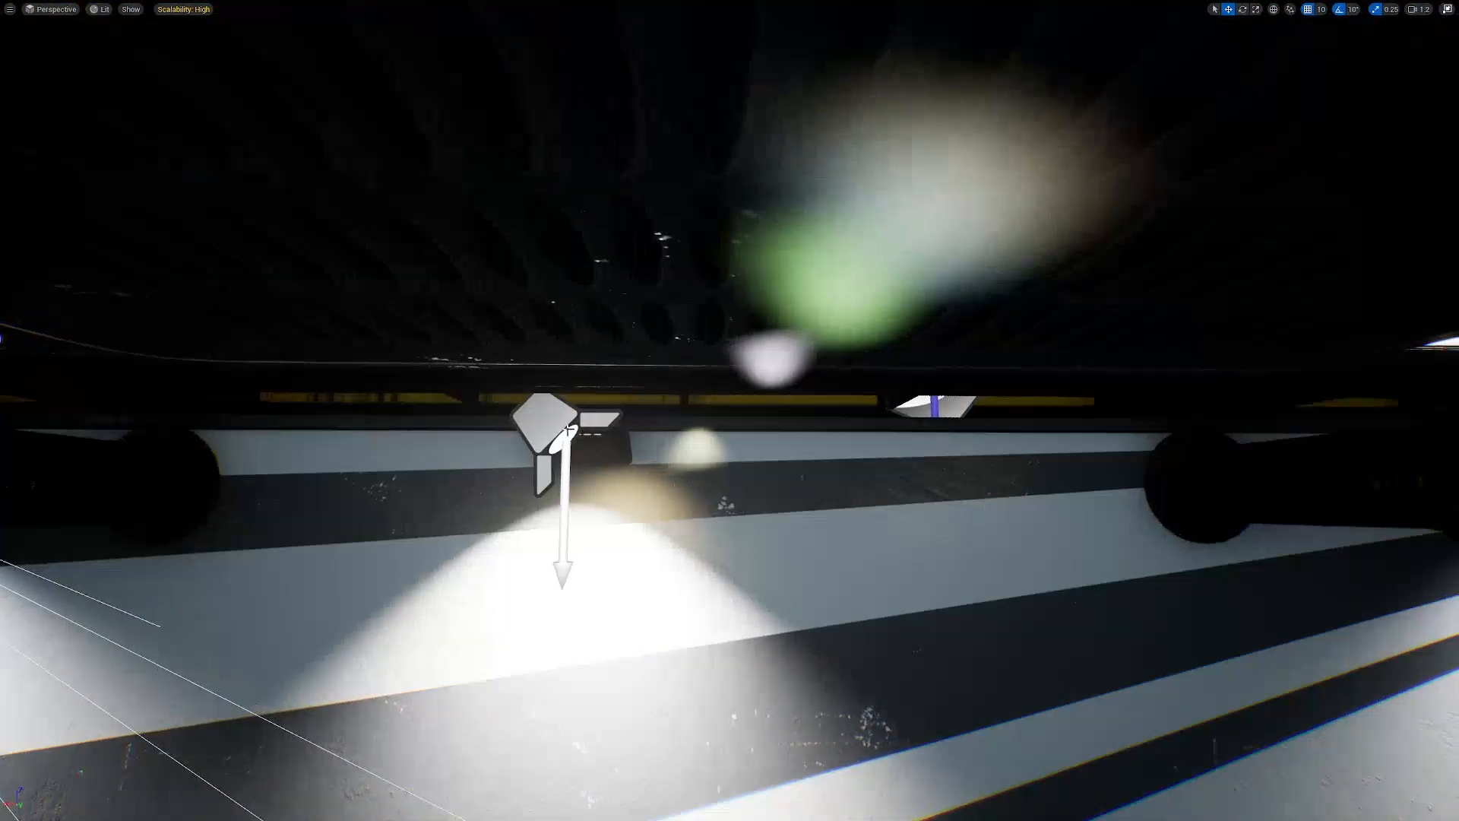
{"action": "key", "text": "d"}
{"action": "right_click_drag", "start_coordinate": [764, 508], "coordinate": [805, 486]}
{"action": "key", "text": "w"}
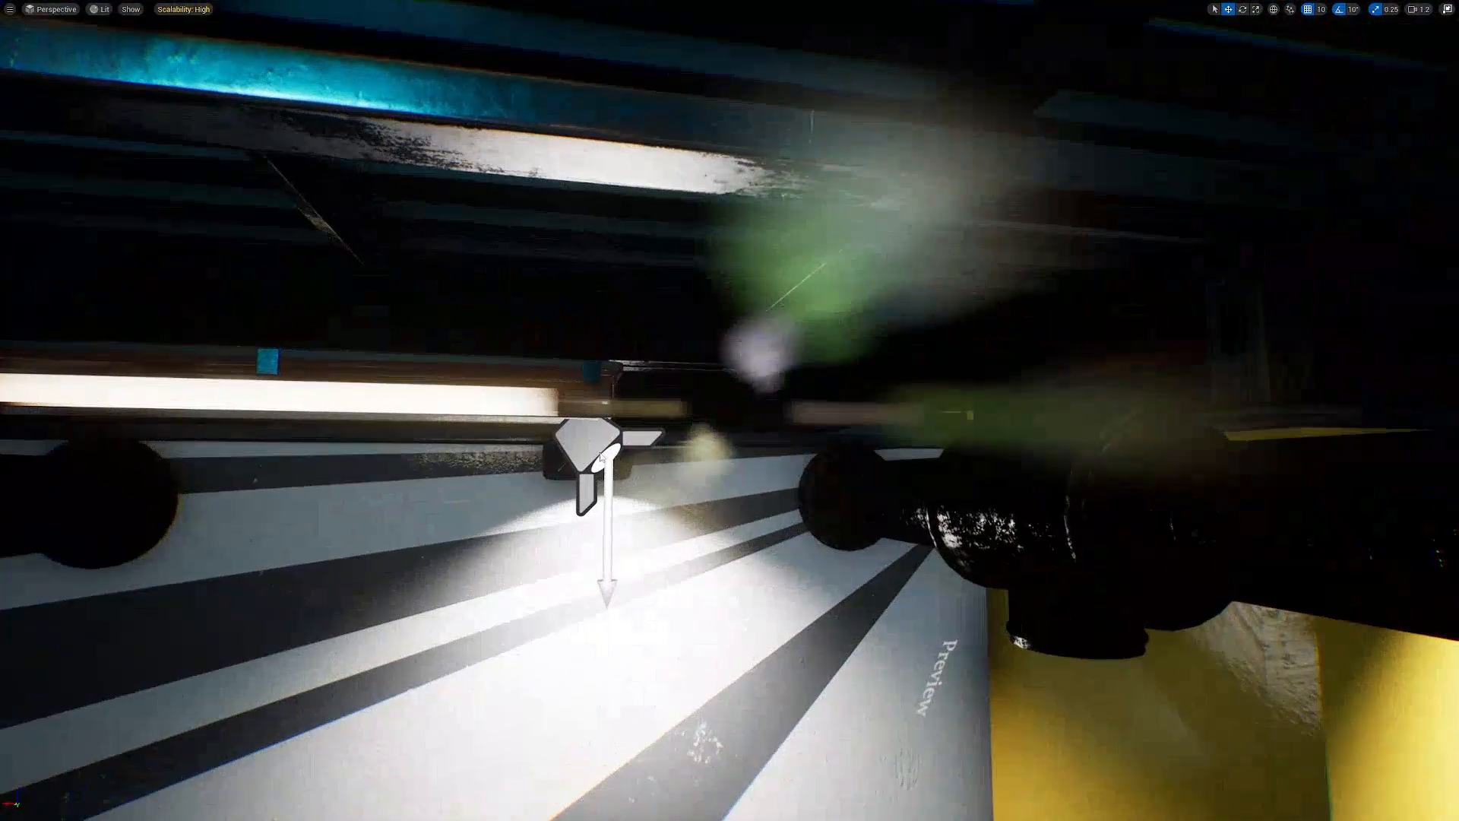
{"action": "left_click", "coordinate": [617, 456]}
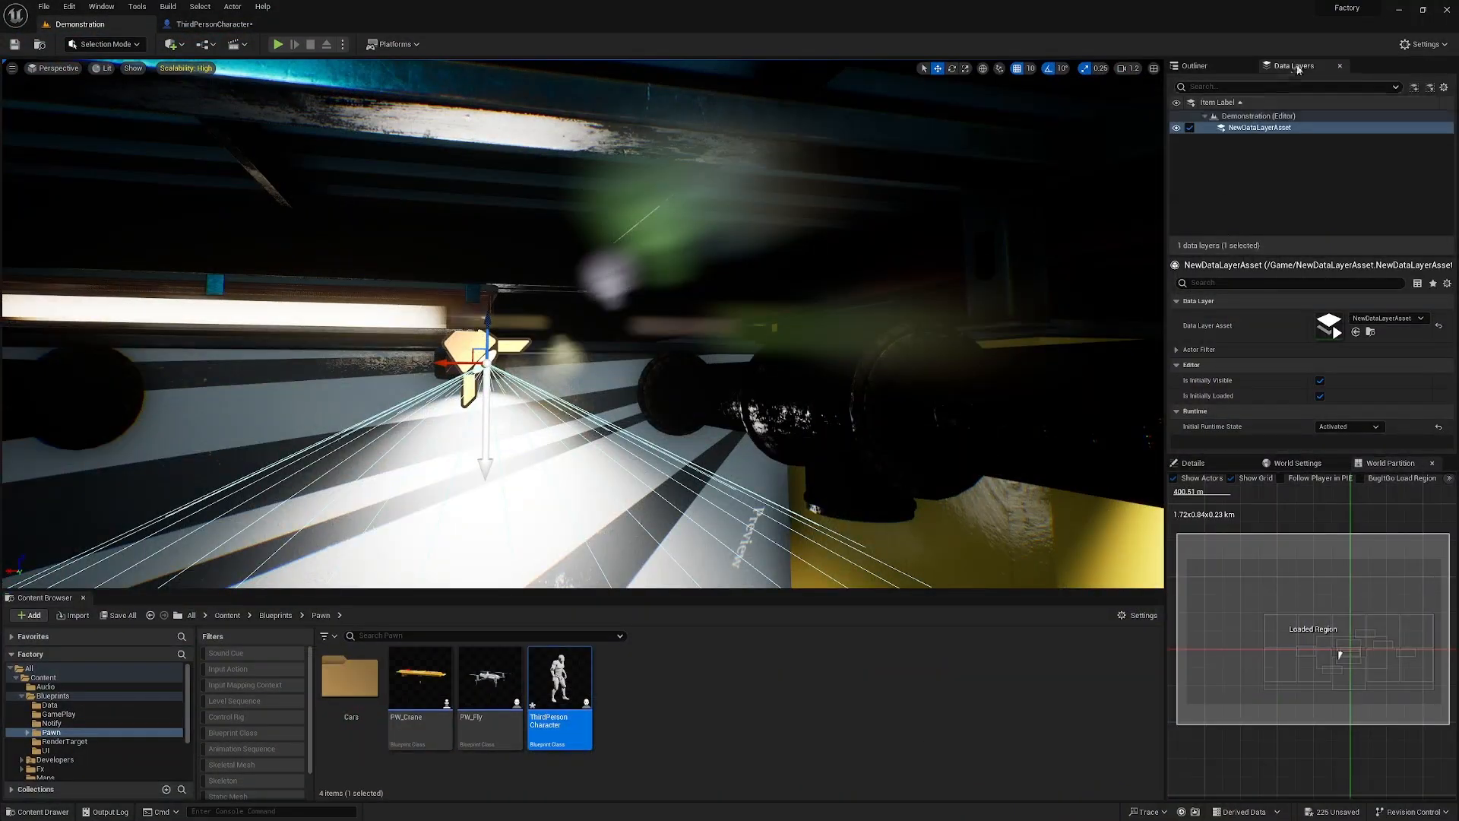
{"action": "right_click", "coordinate": [1246, 132]}
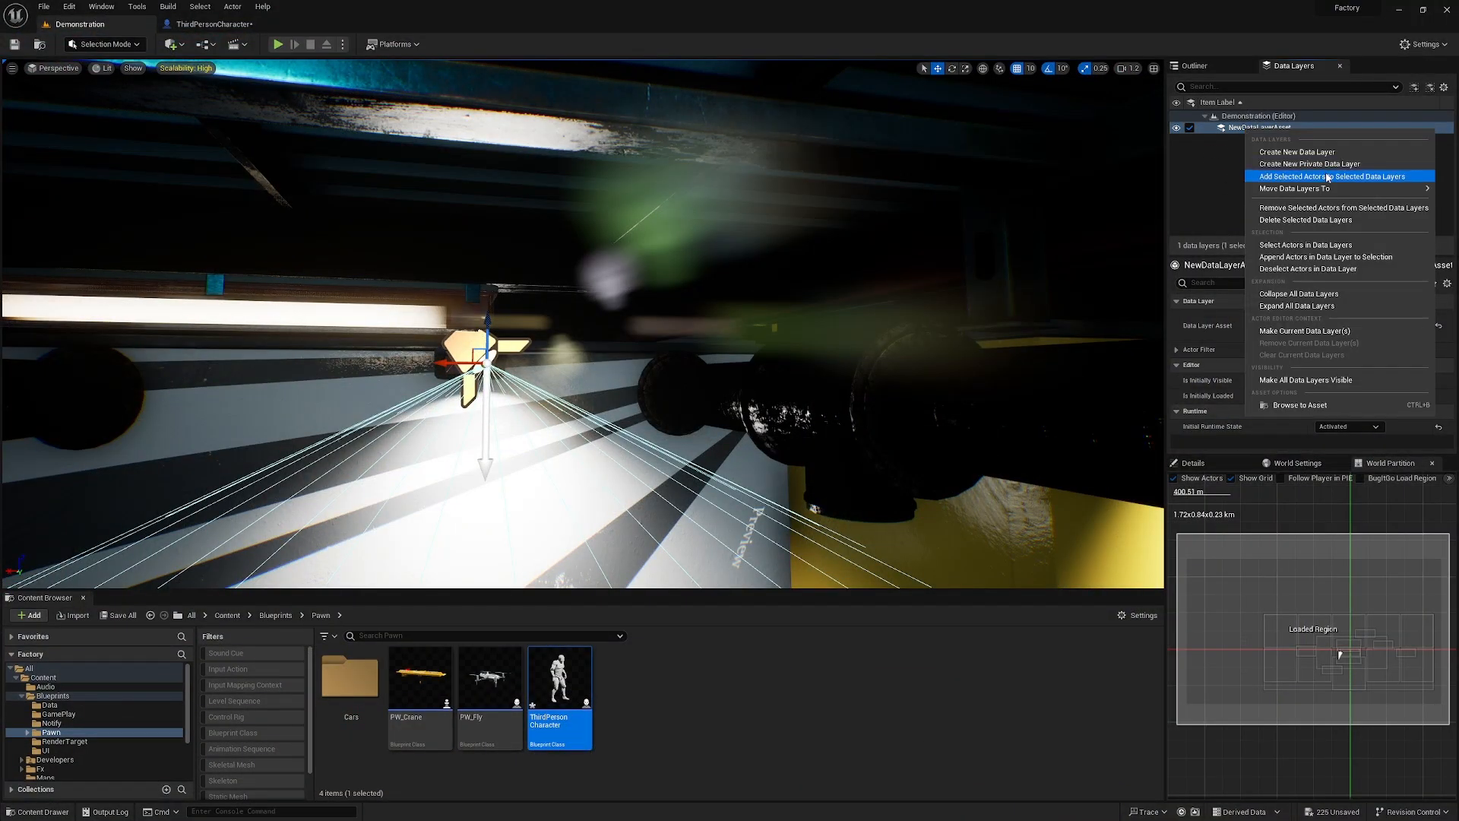
{"action": "left_click", "coordinate": [1292, 172]}
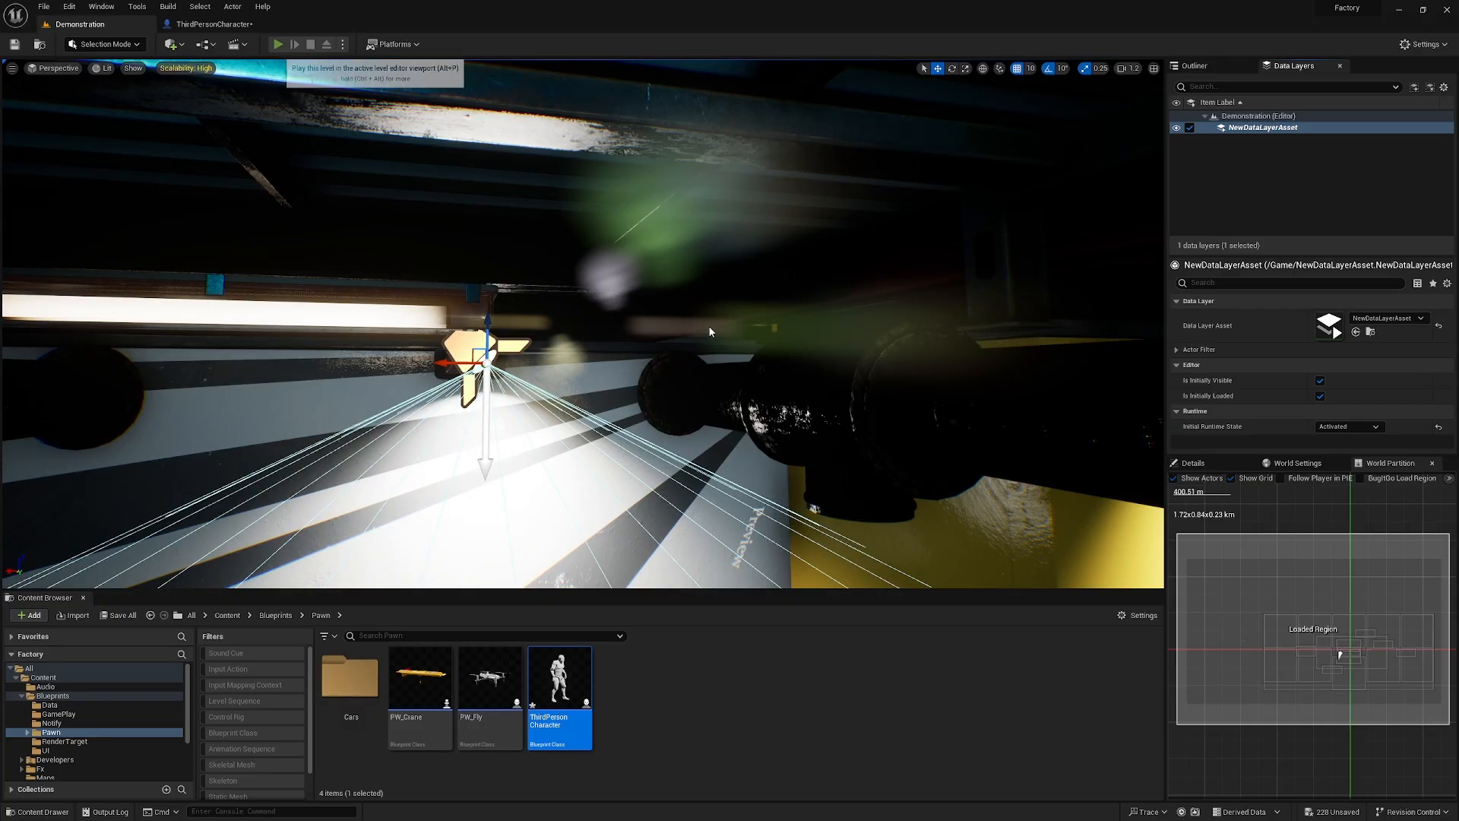
Play the level again in full screen, move the character opposite the office windows to check the layer, and end the session.
{"action": "key", "text": "alt+p"}
{"action": "key", "text": "F11"}
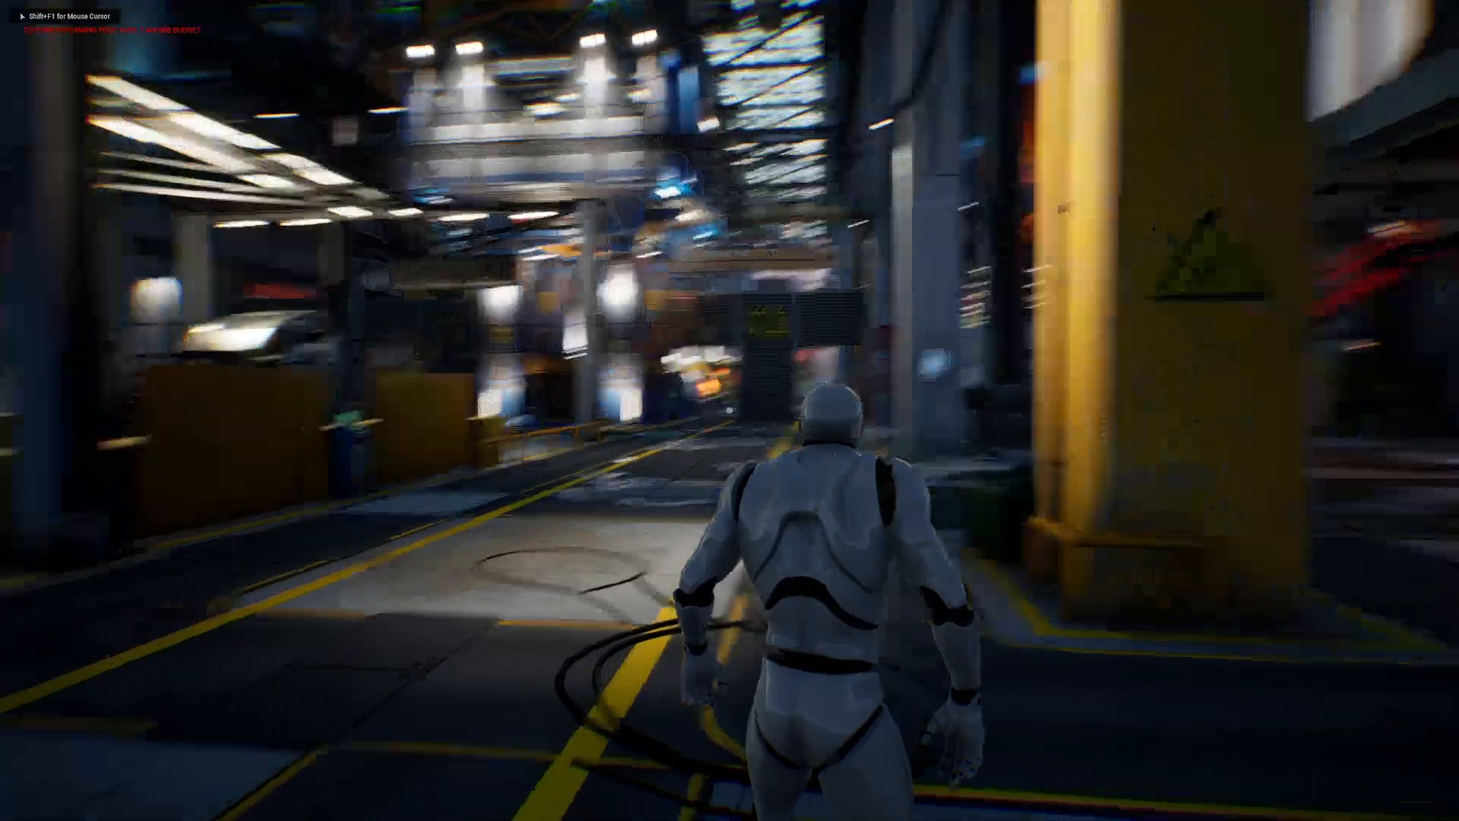
{"action": "key", "text": "w"}
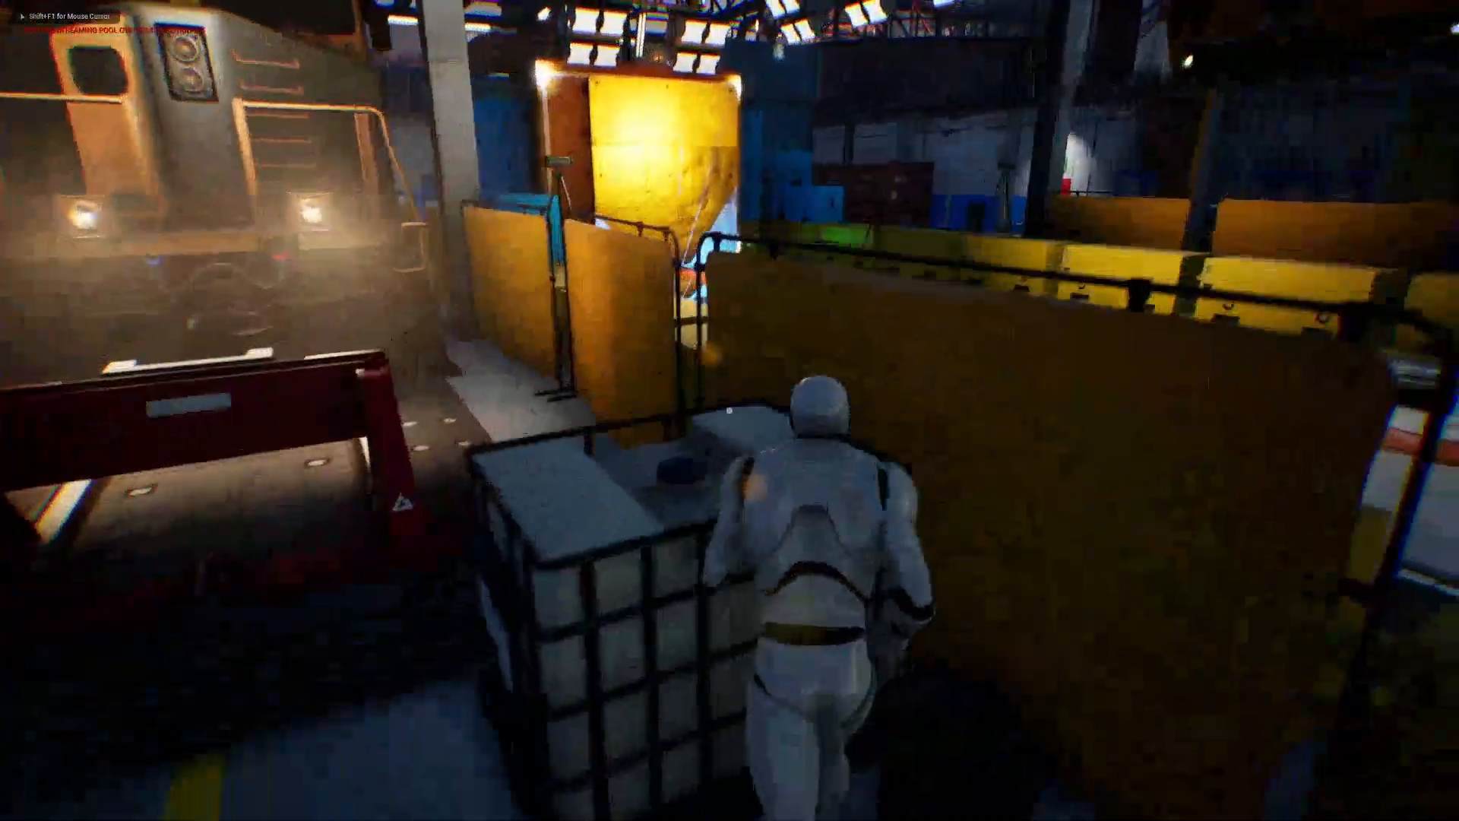
{"action": "key", "text": "space"}
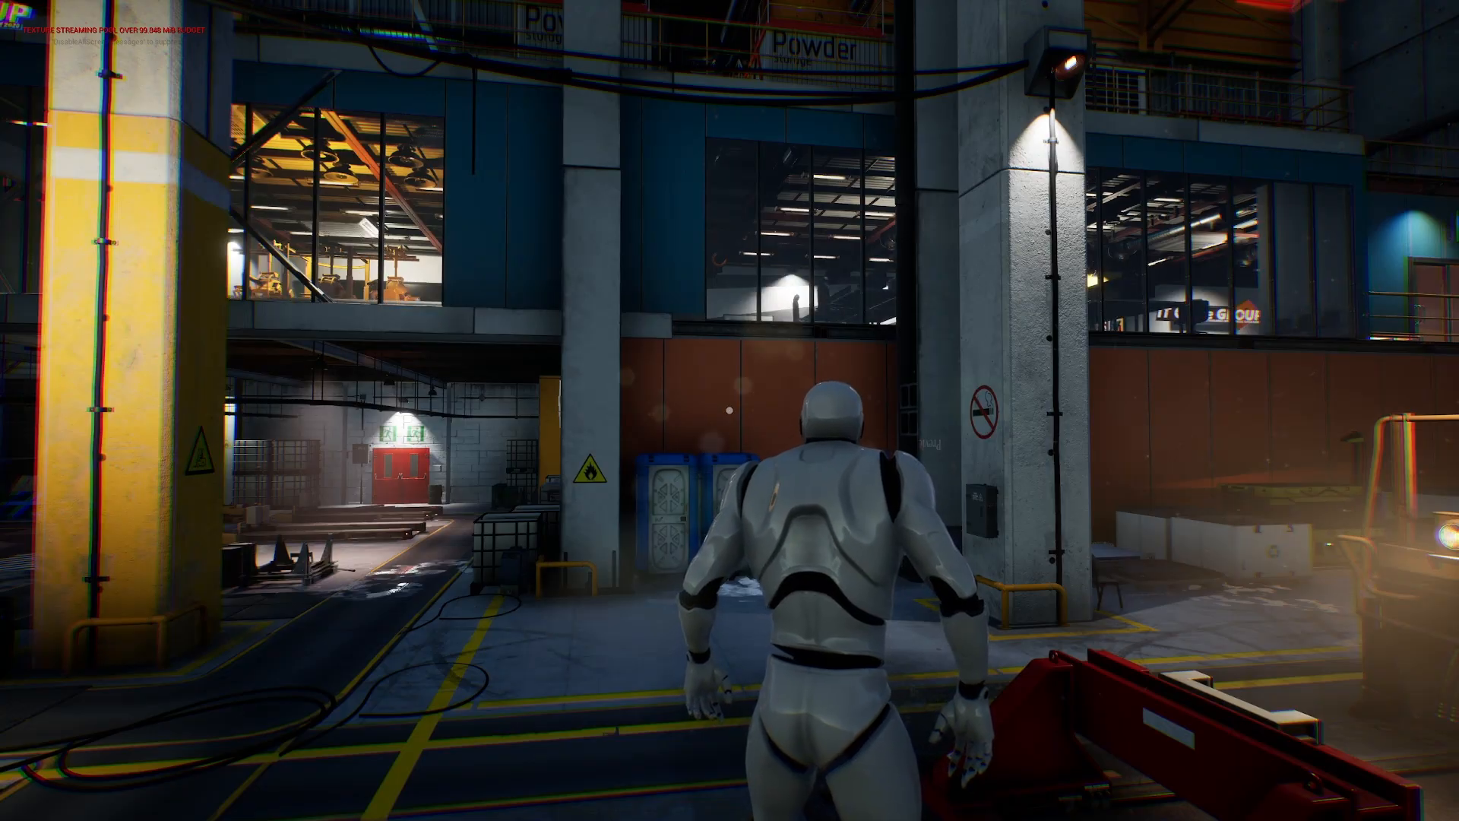
{"action": "key", "text": "w"}
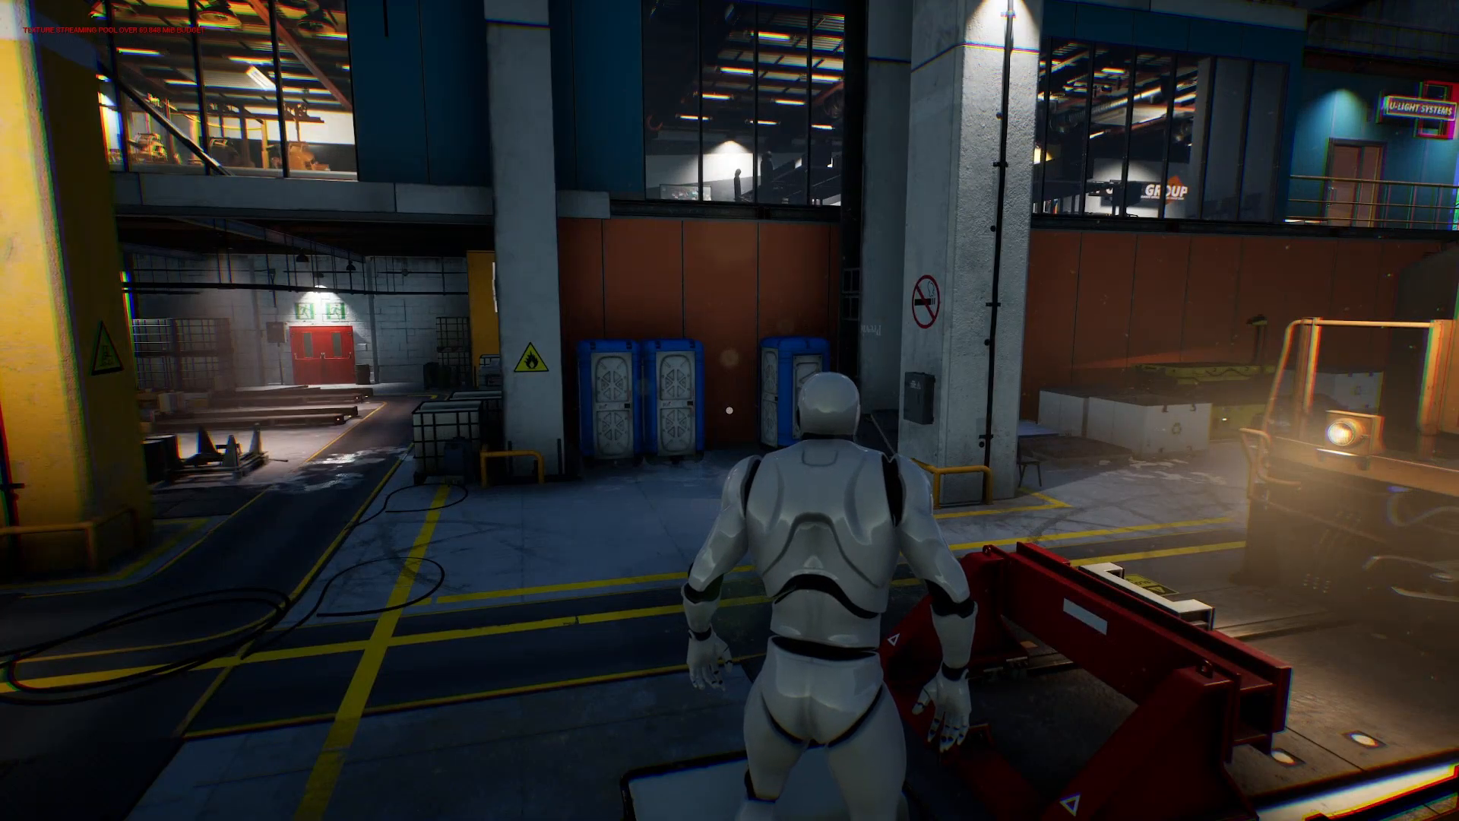
{"action": "key", "text": "Escape"}
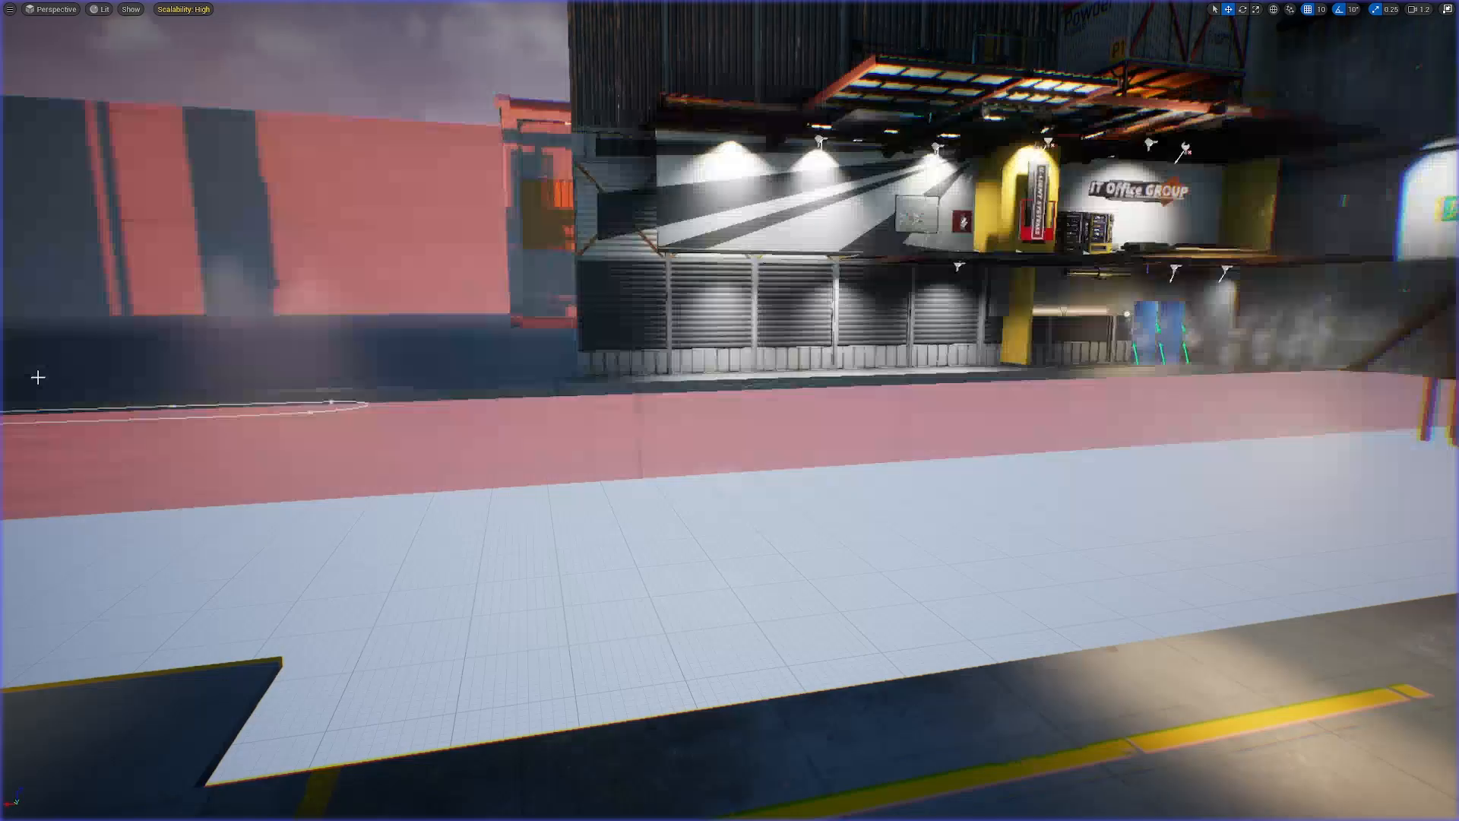
Delete the glass sliding doors and their frame from the office entrance beneath the U-Light Systems sign.
{"action": "right_click_drag", "start_coordinate": [36, 378], "coordinate": [319, 399]}
{"action": "key", "text": "w"}
{"action": "key", "text": "w"}
{"action": "left_click", "coordinate": [841, 343]}
{"action": "key", "text": "Delete"}
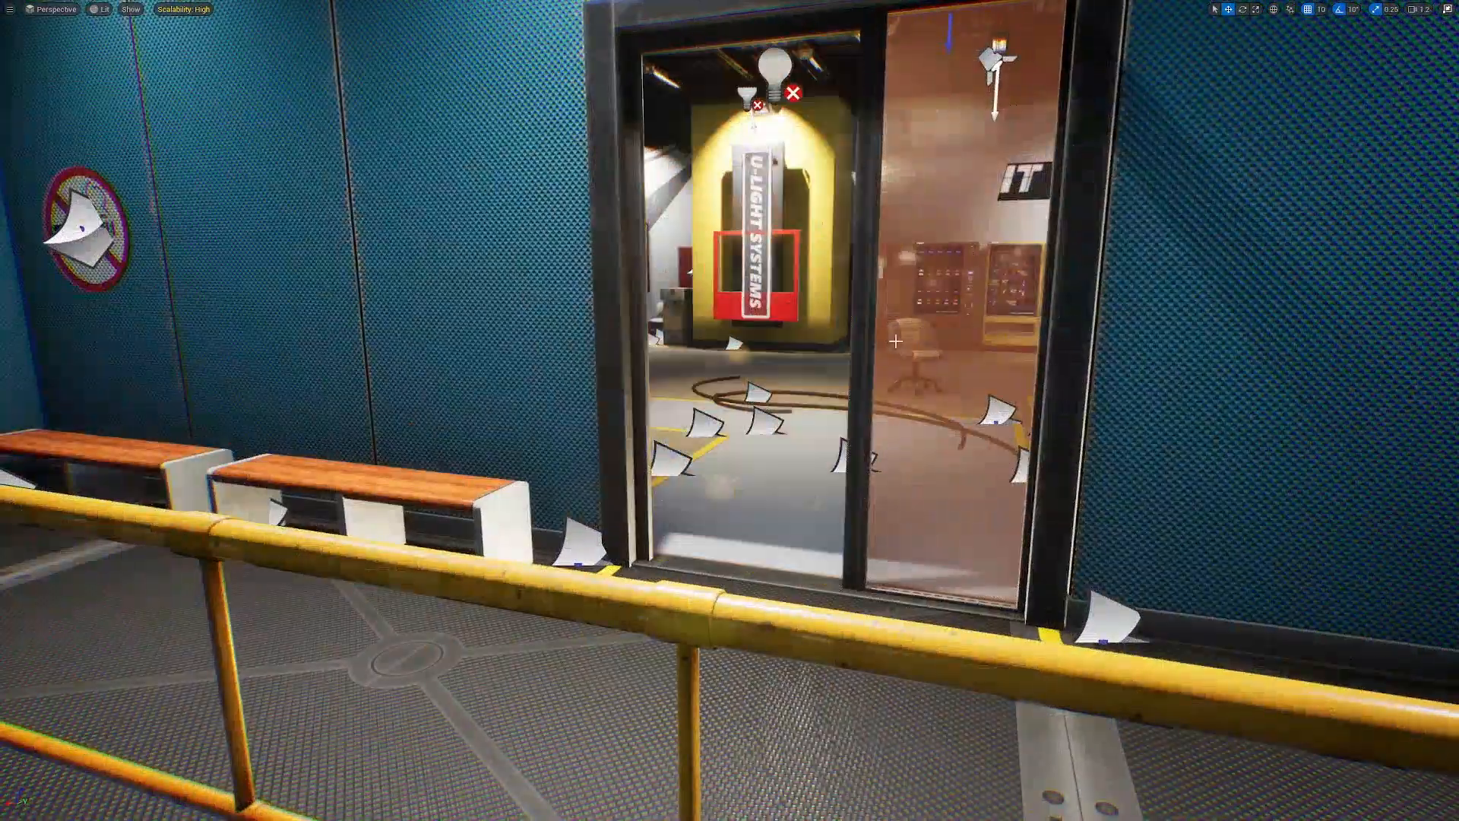
{"action": "key", "text": "Delete"}
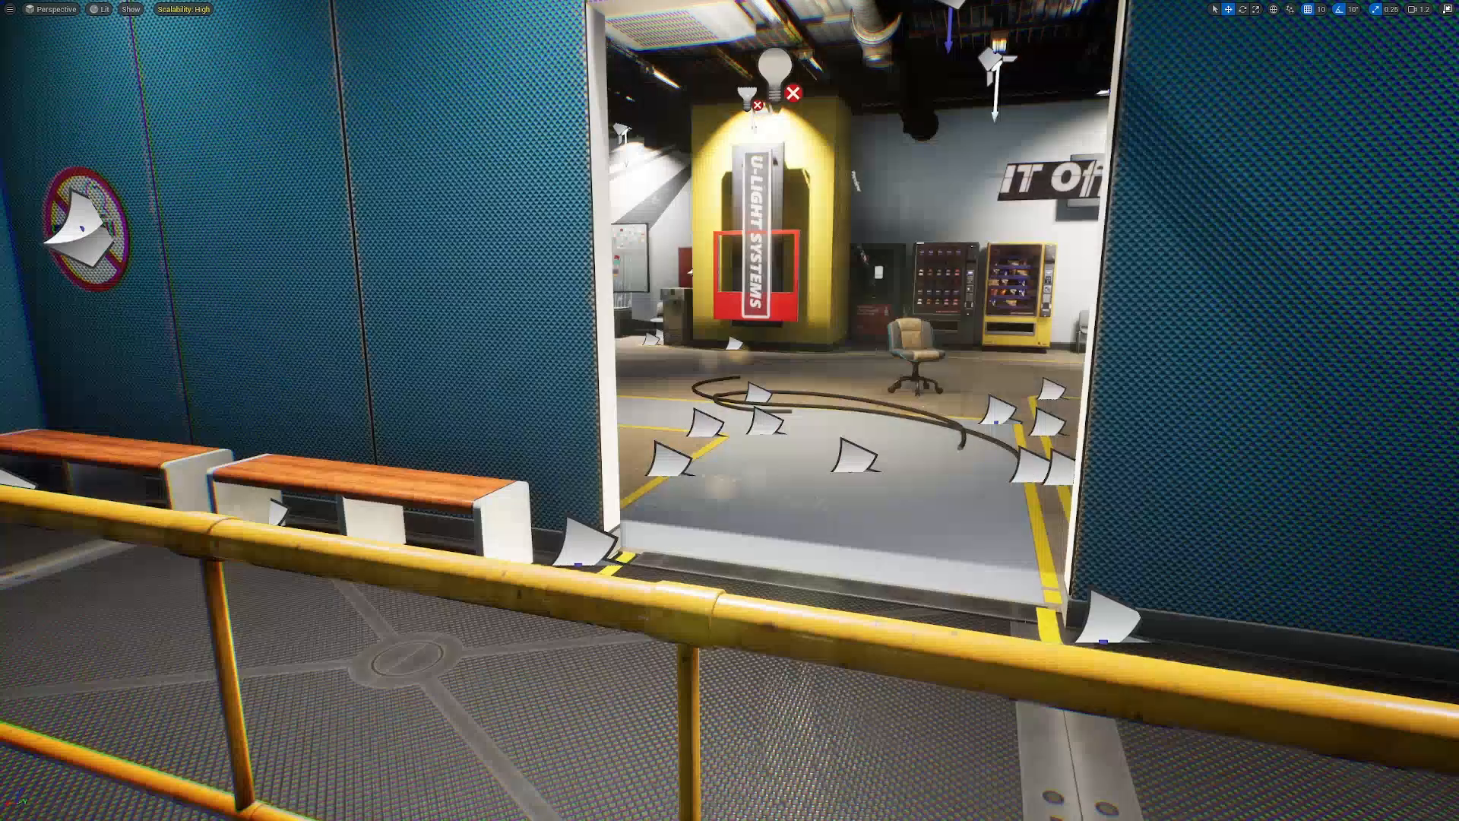
Leave the full-screen level view and create a new Actor Blueprint Class in the Content folder with its default name.
{"action": "right_click_drag", "start_coordinate": [730, 410], "coordinate": [1057, 524]}
{"action": "key", "text": "s"}
{"action": "key", "text": "w"}
{"action": "key", "text": "e"}
{"action": "key", "text": "w"}
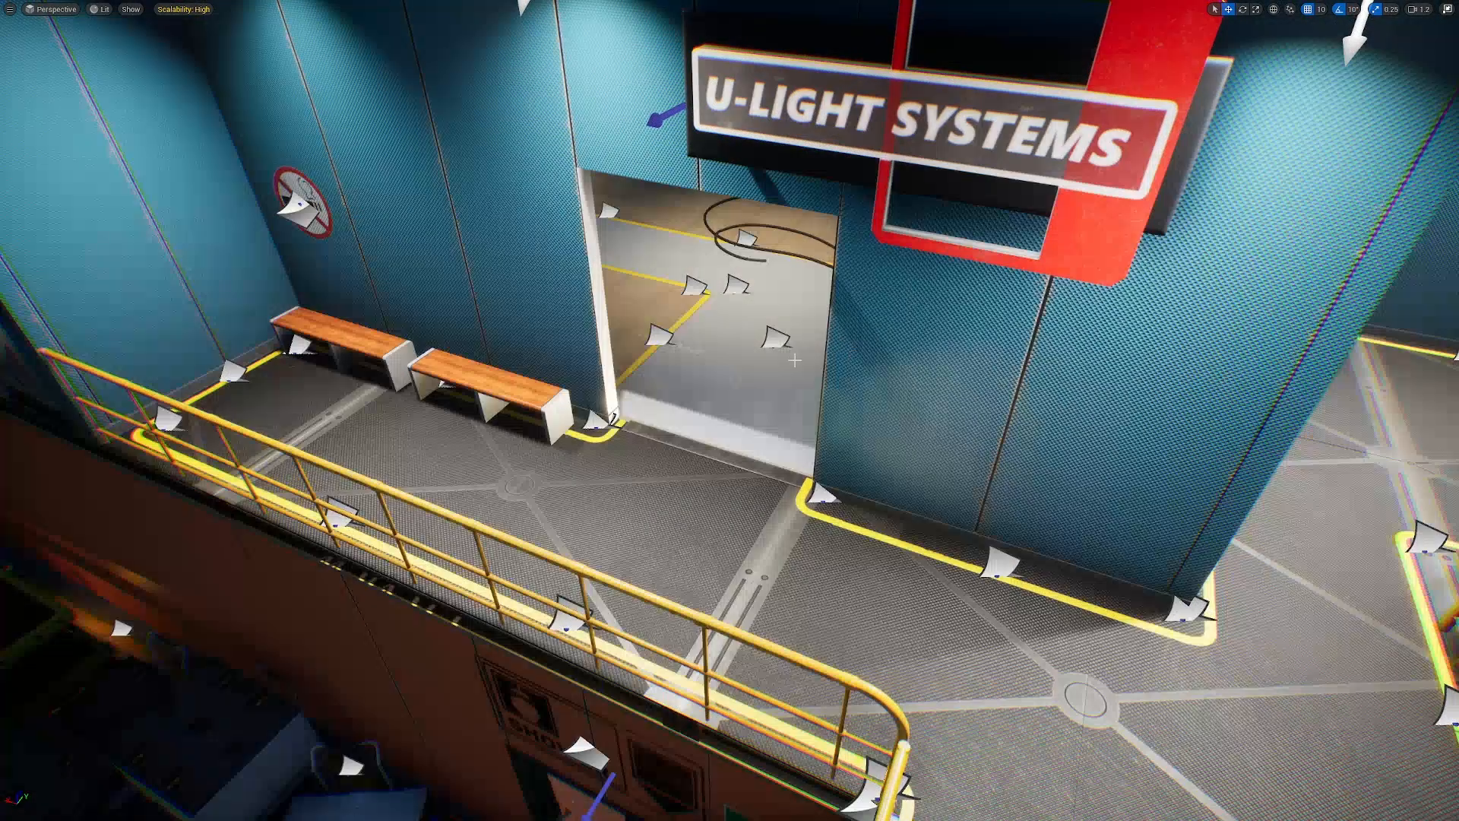
{"action": "key", "text": "F11"}
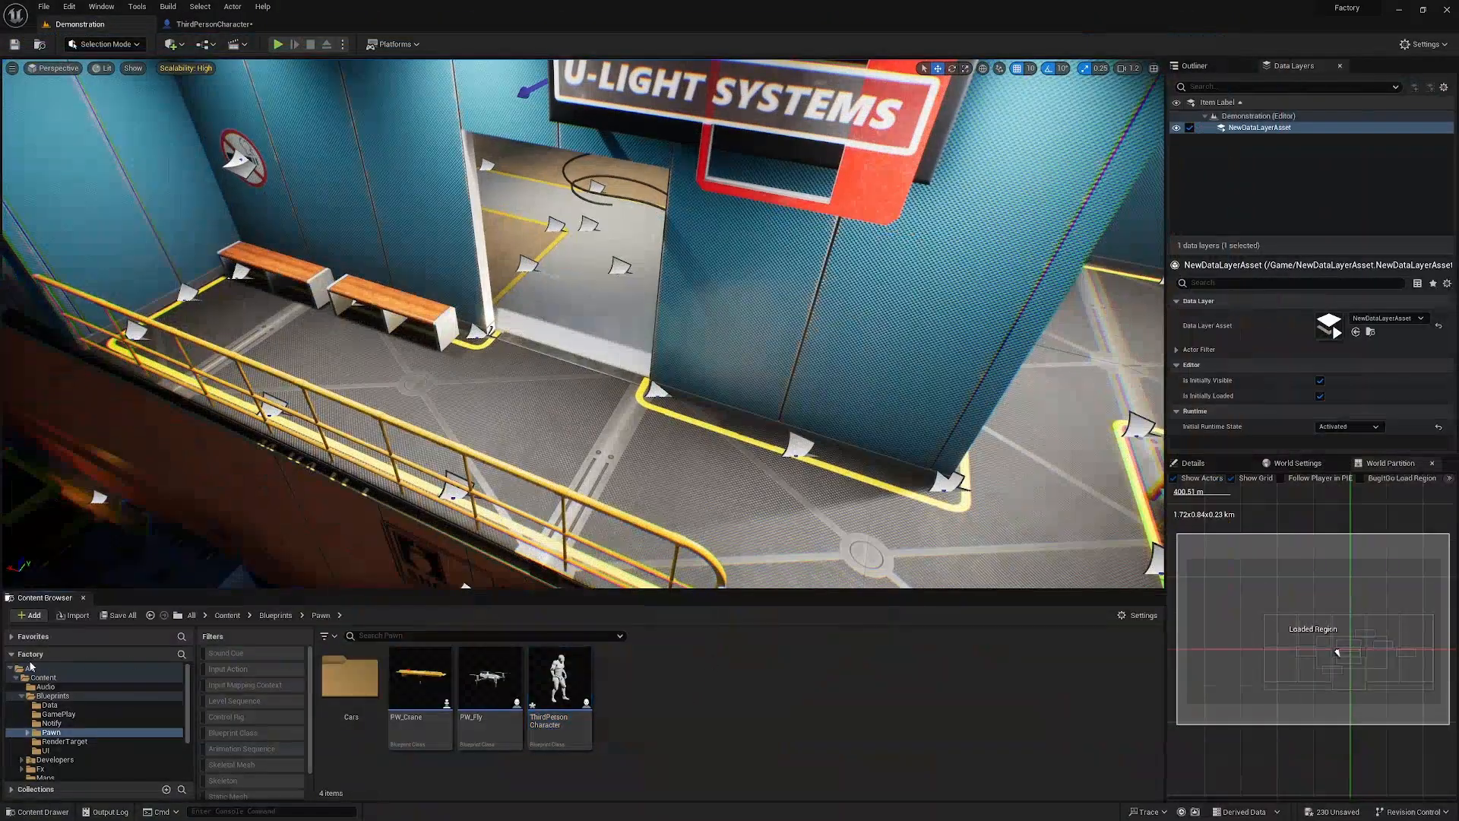
{"action": "left_click", "coordinate": [44, 677]}
{"action": "right_click", "coordinate": [571, 758]}
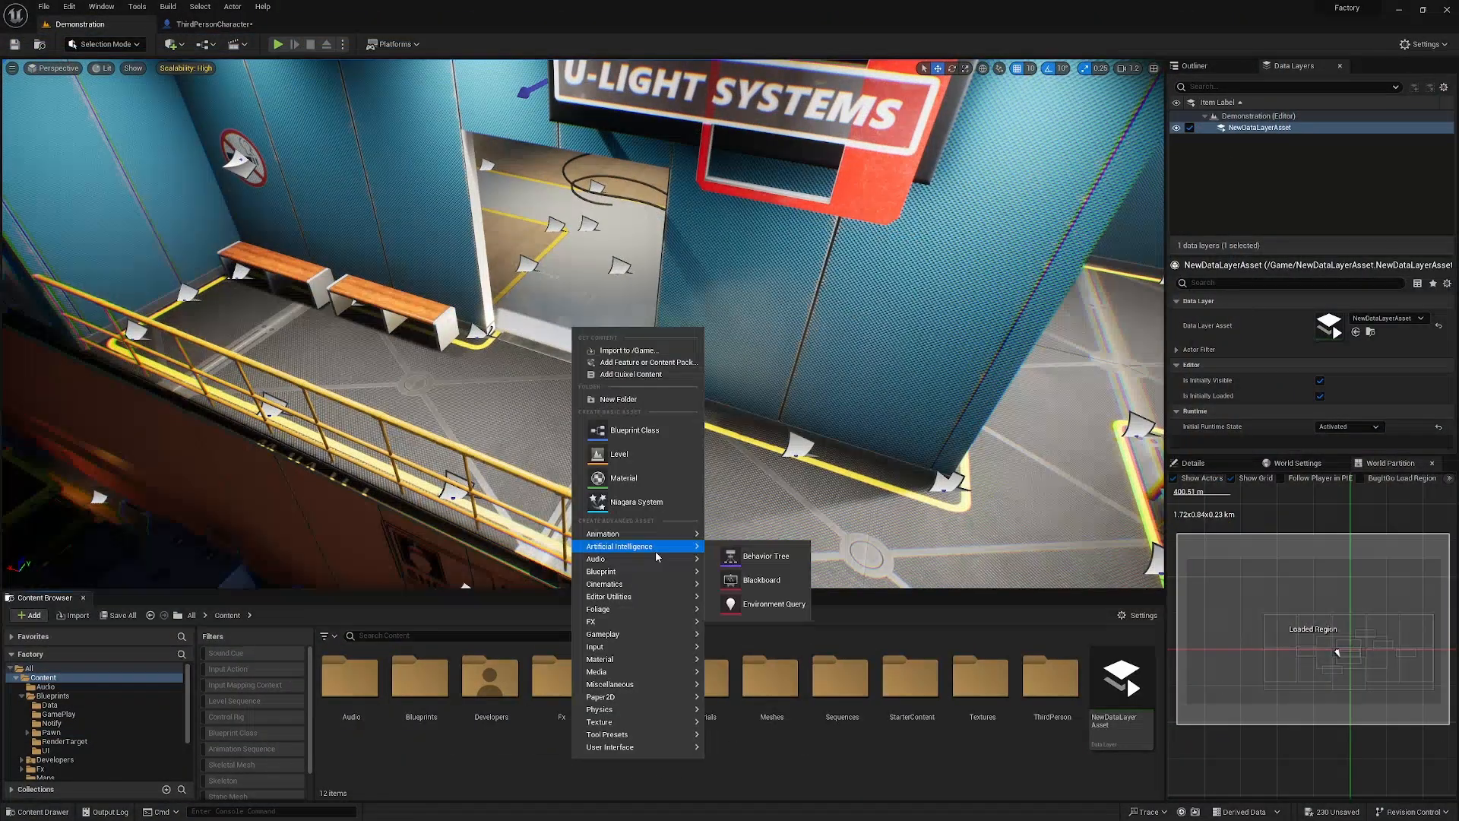
{"action": "left_click", "coordinate": [621, 431]}
{"action": "left_click", "coordinate": [614, 331]}
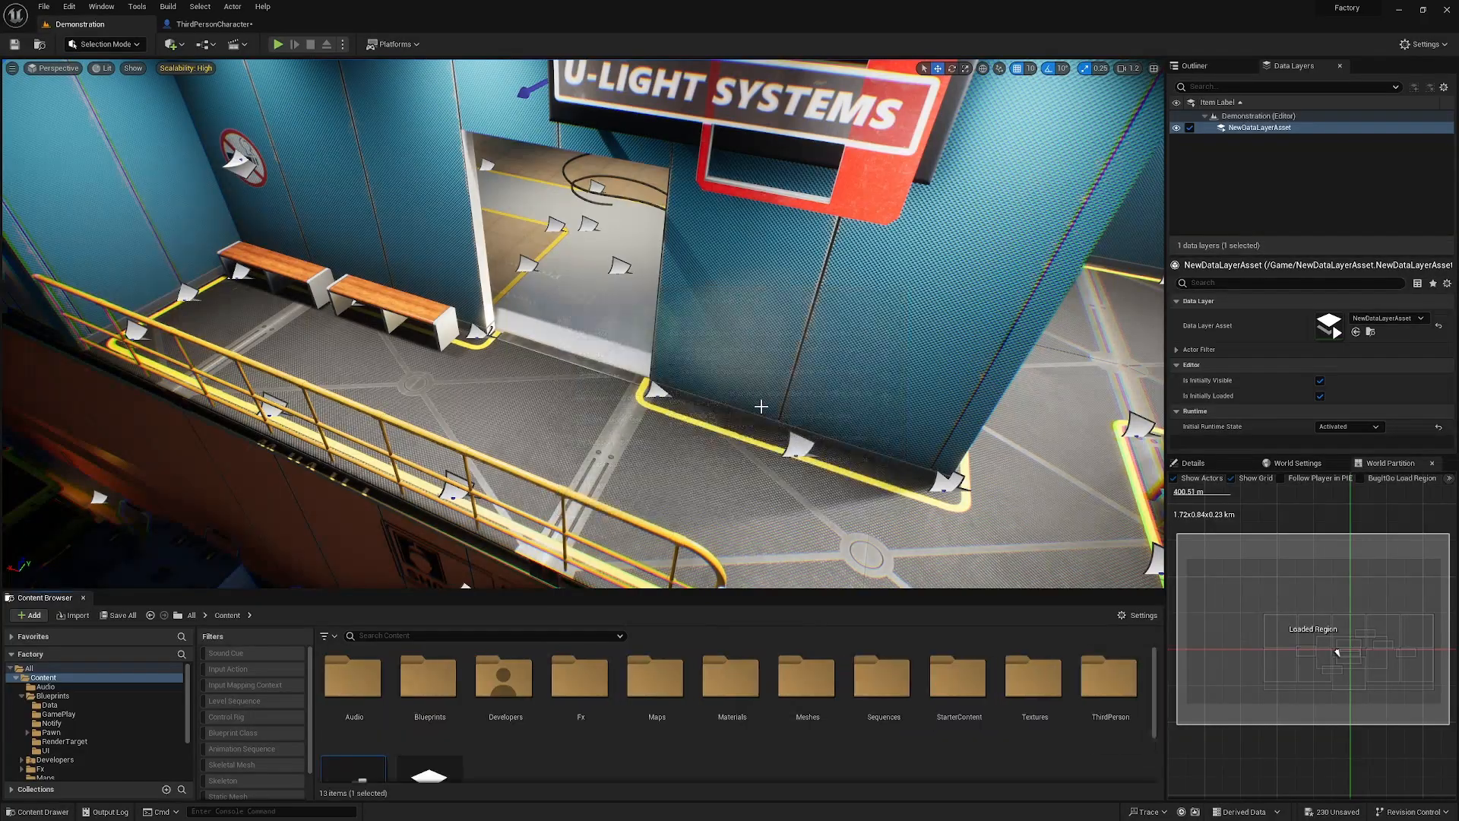
{"action": "scroll", "coordinate": [568, 767], "scroll_direction": "down", "scroll_amount": 2}
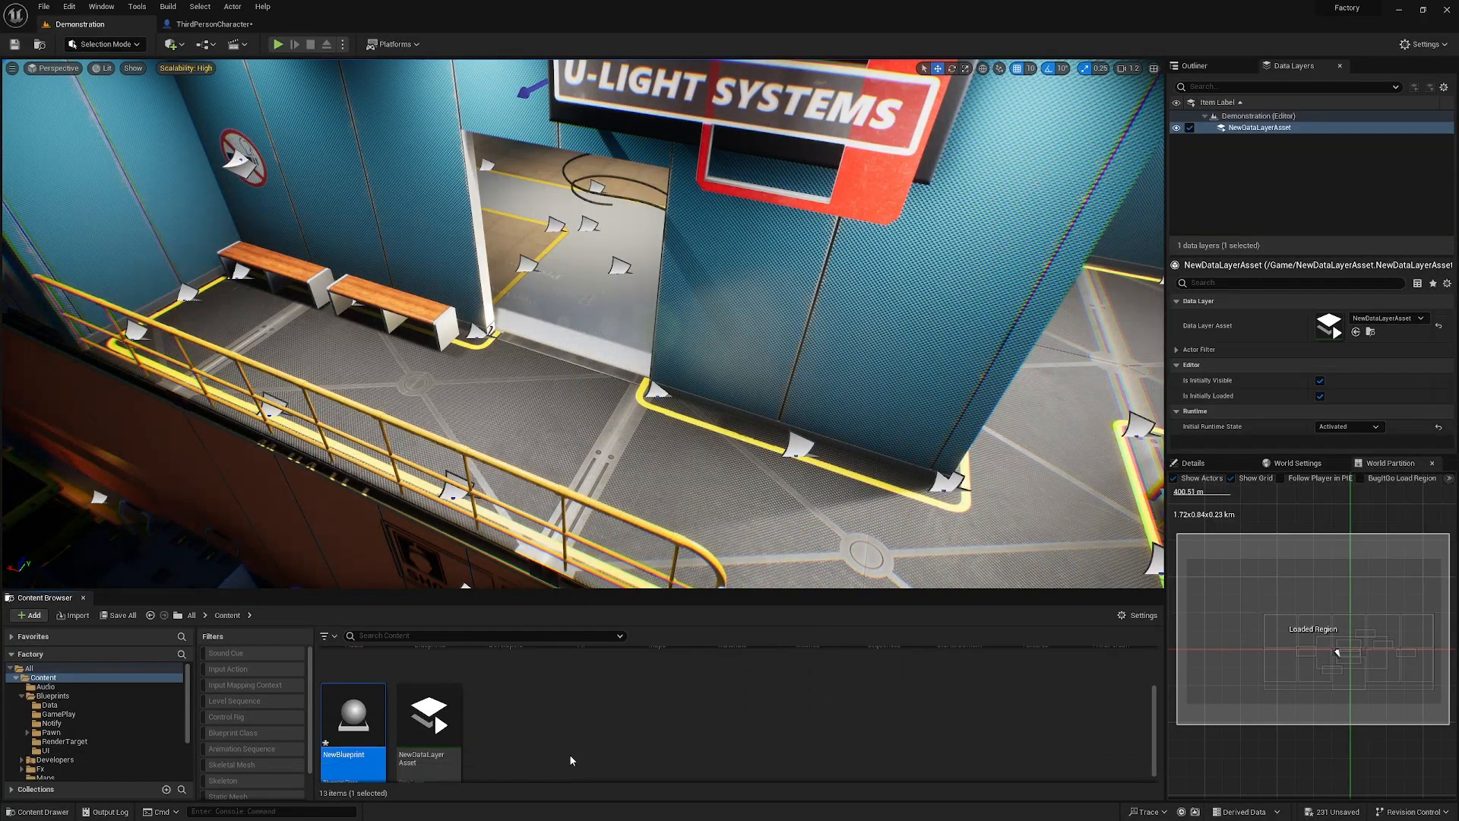
Open NewBlueprint for editing, add a Box Collision component with the default name Box, and select it.
{"action": "double_click", "coordinate": [368, 741]}
{"action": "left_click", "coordinate": [24, 80]}
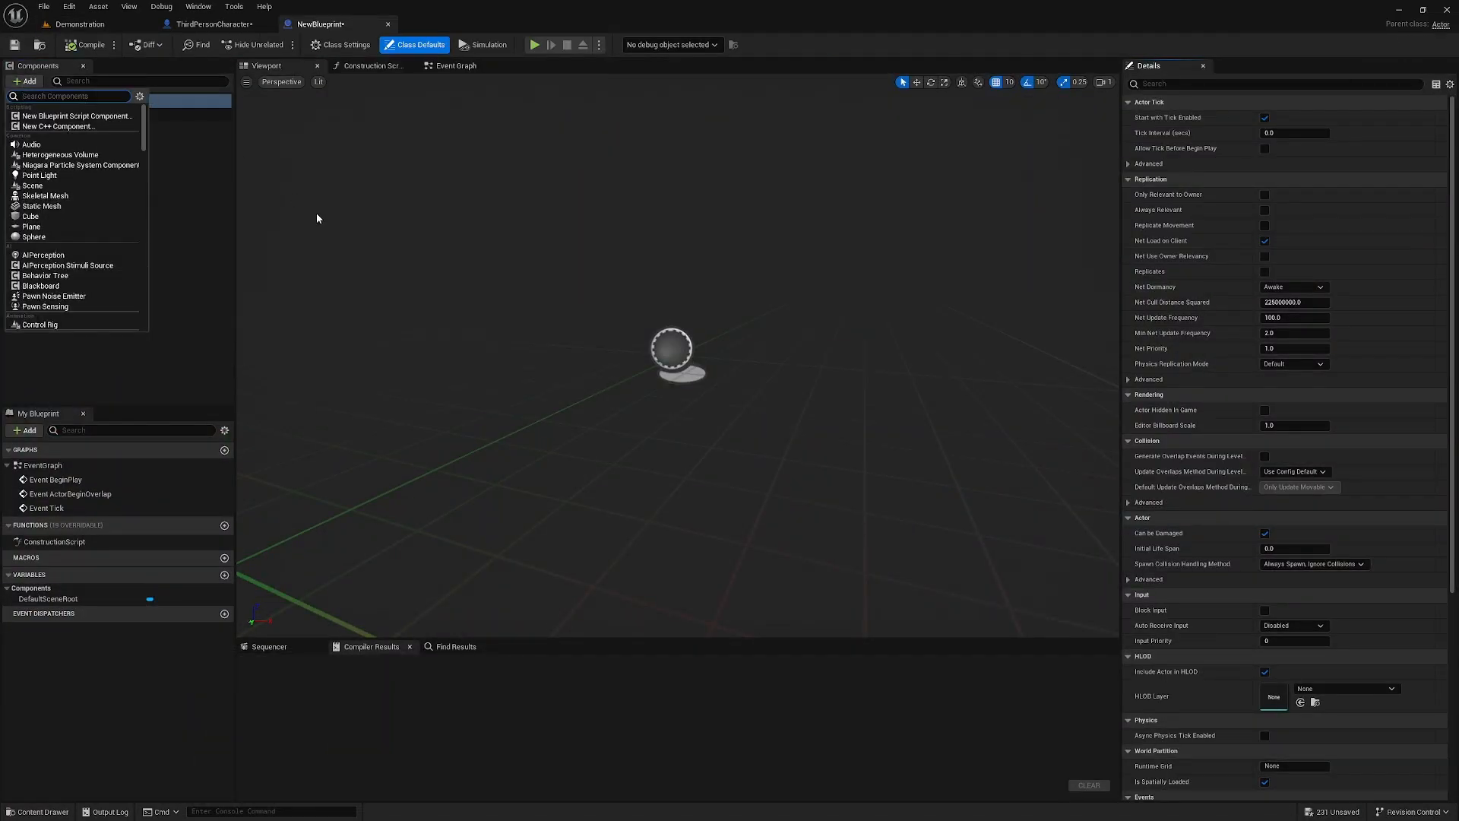
{"action": "type", "text": "BOX"}
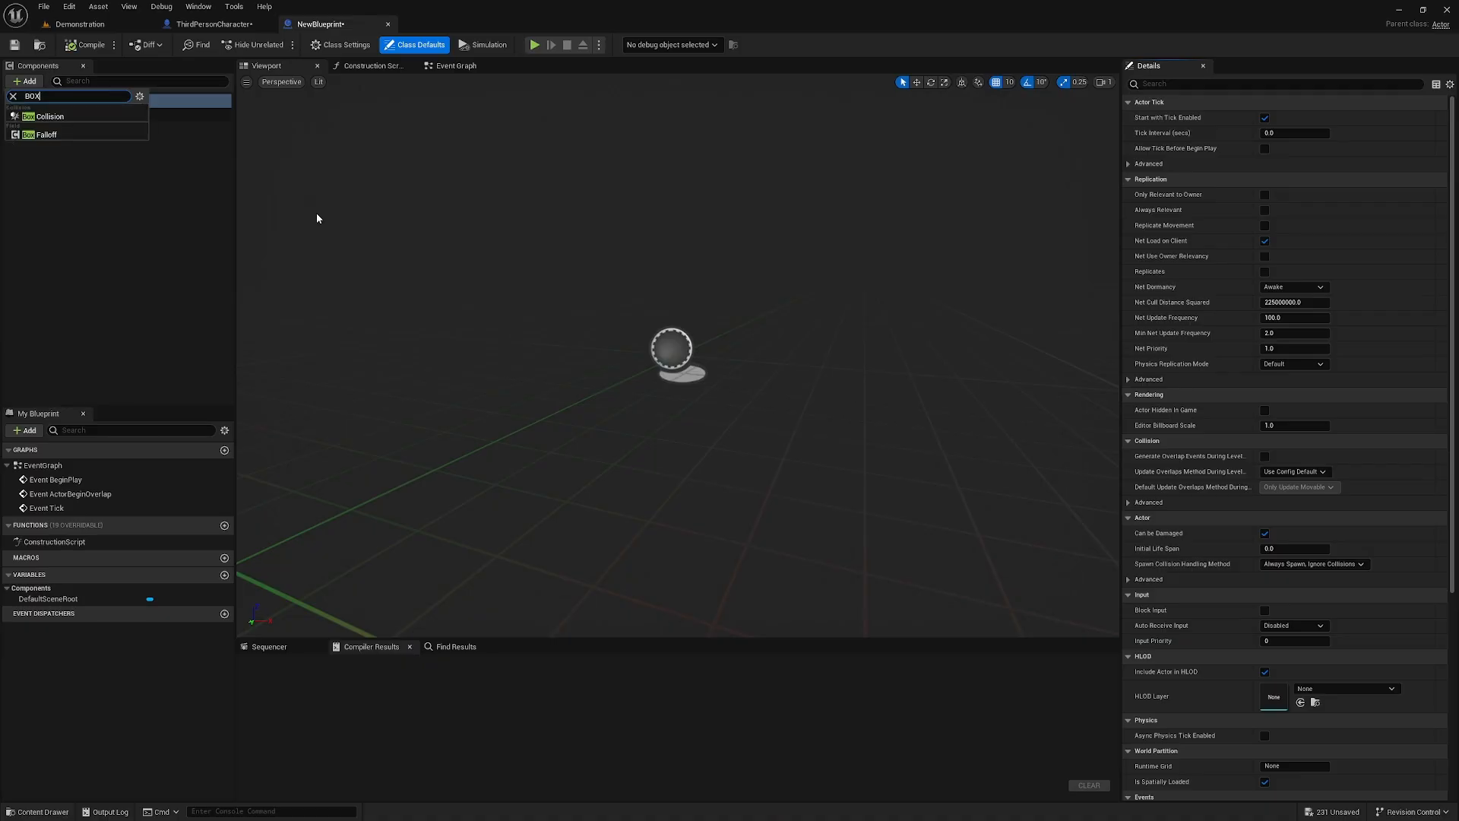
{"action": "left_click", "coordinate": [76, 117]}
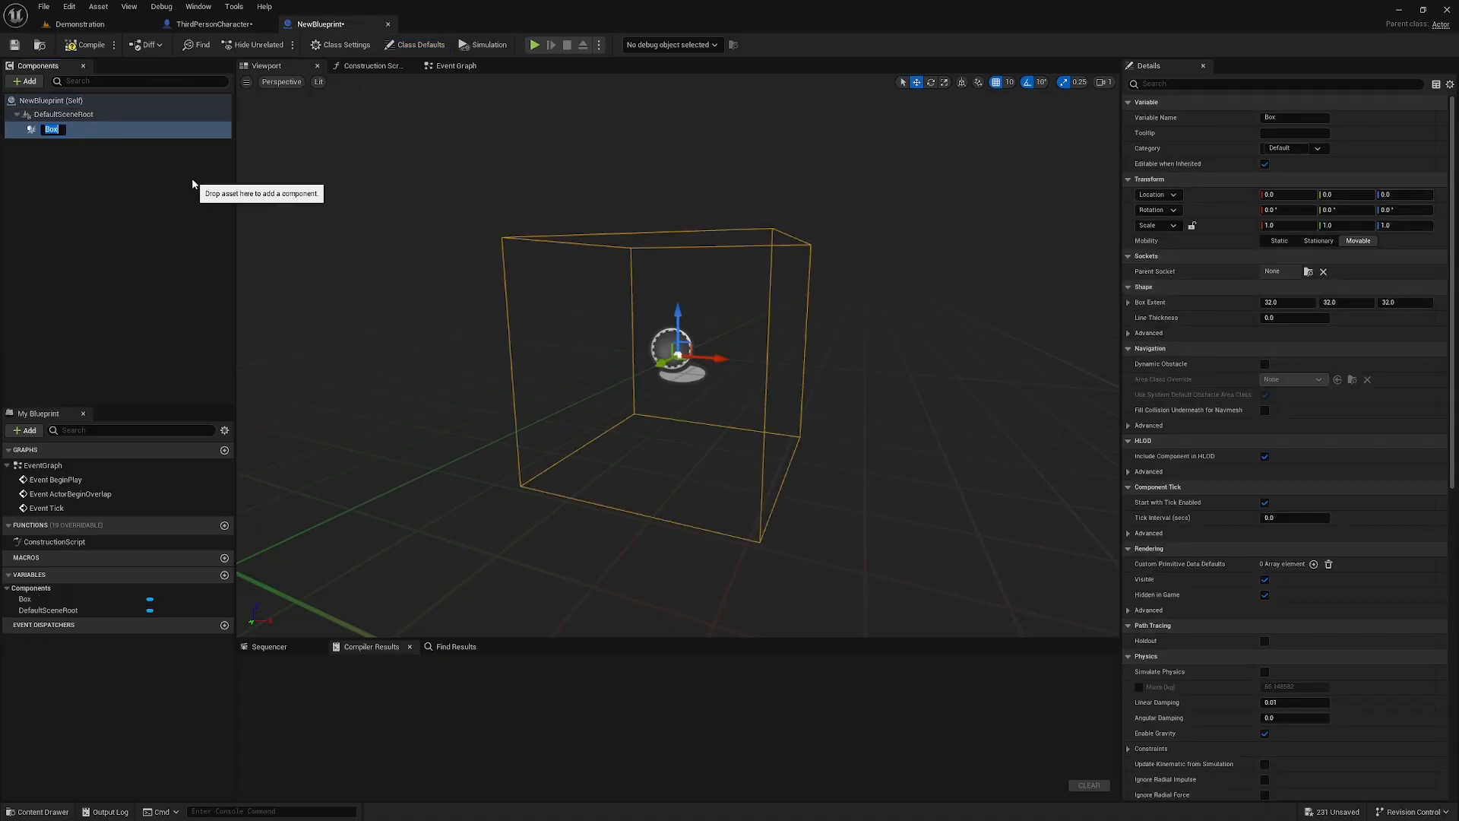
{"action": "left_click", "coordinate": [76, 198]}
{"action": "left_click", "coordinate": [58, 128]}
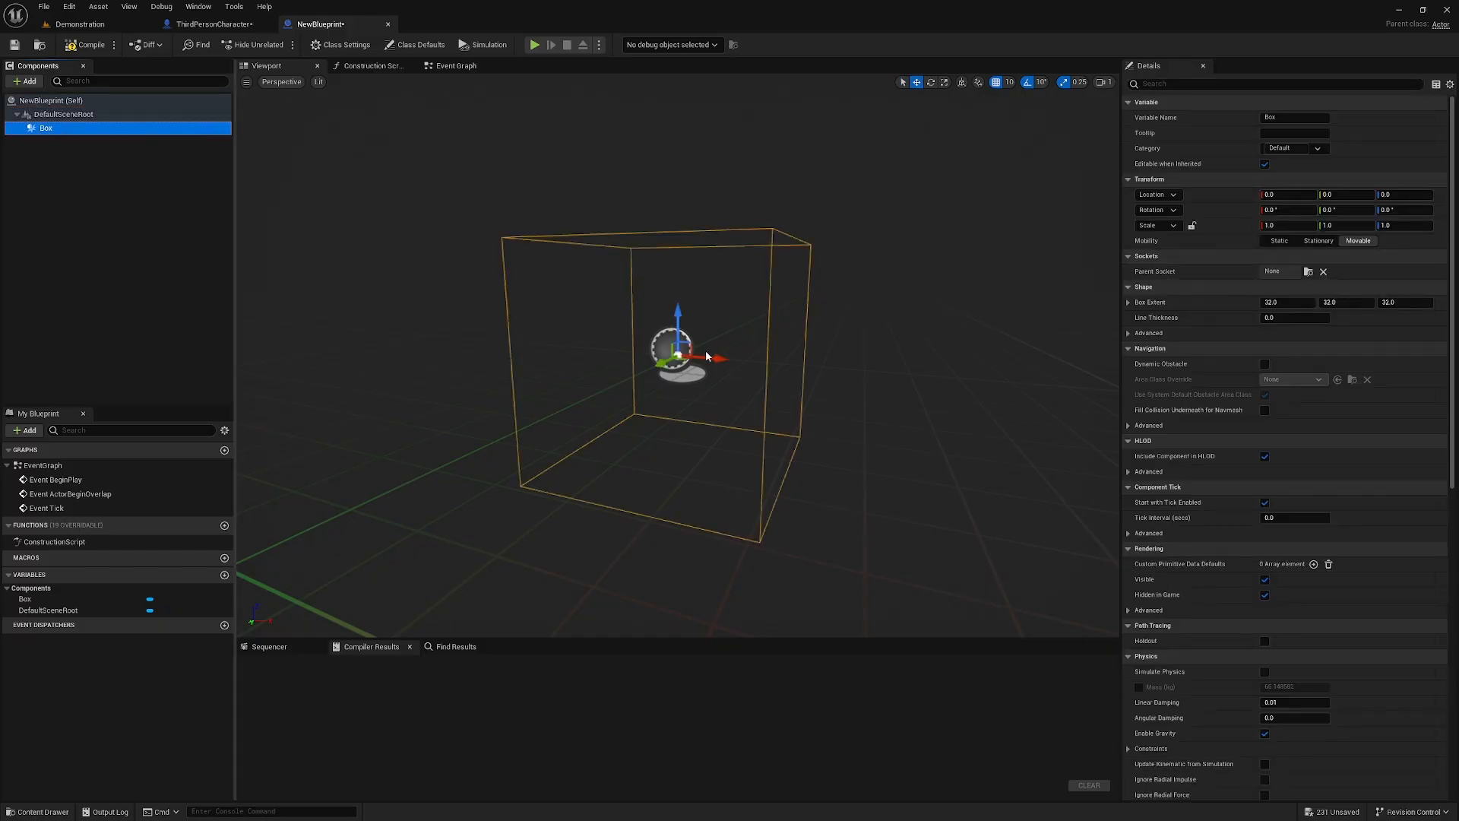
Scale the Box component to 3.5, 0.25, 3.5 and raise its Z location to 110.
{"action": "right_click_drag", "start_coordinate": [731, 371], "coordinate": [756, 371]}
{"action": "left_click_drag", "start_coordinate": [691, 365], "coordinate": [660, 95]}
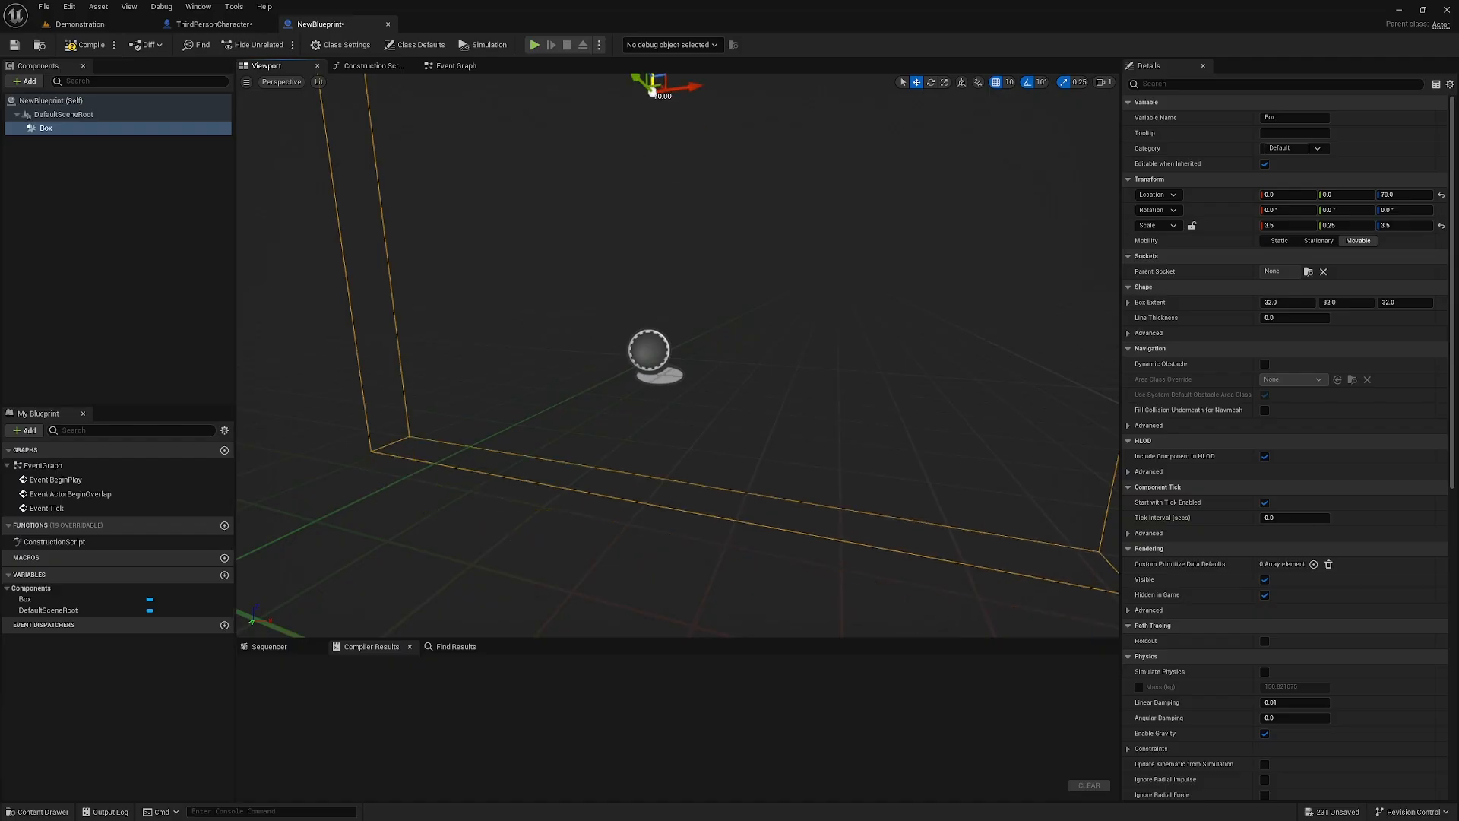
{"action": "key", "text": "f"}
{"action": "right_click_drag", "start_coordinate": [665, 427], "coordinate": [663, 422]}
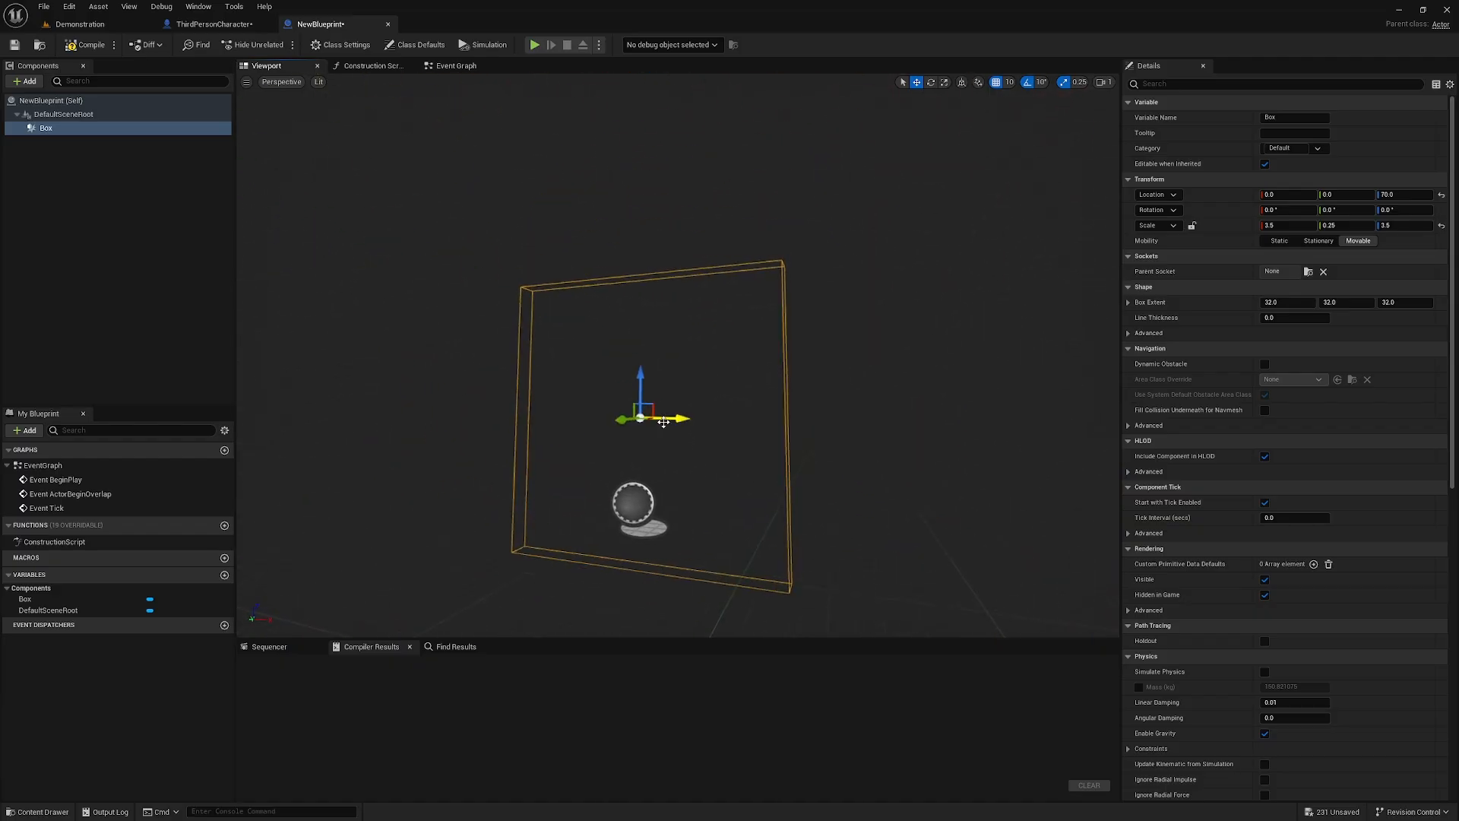
{"action": "left_click_drag", "start_coordinate": [641, 383], "coordinate": [648, 336]}
{"action": "right_click_drag", "start_coordinate": [682, 451], "coordinate": [681, 451]}
Place NewBlueprint in the Demonstration level on the floor in front of the office entrance beneath the U-Light Systems sign.
{"action": "left_click", "coordinate": [109, 30]}
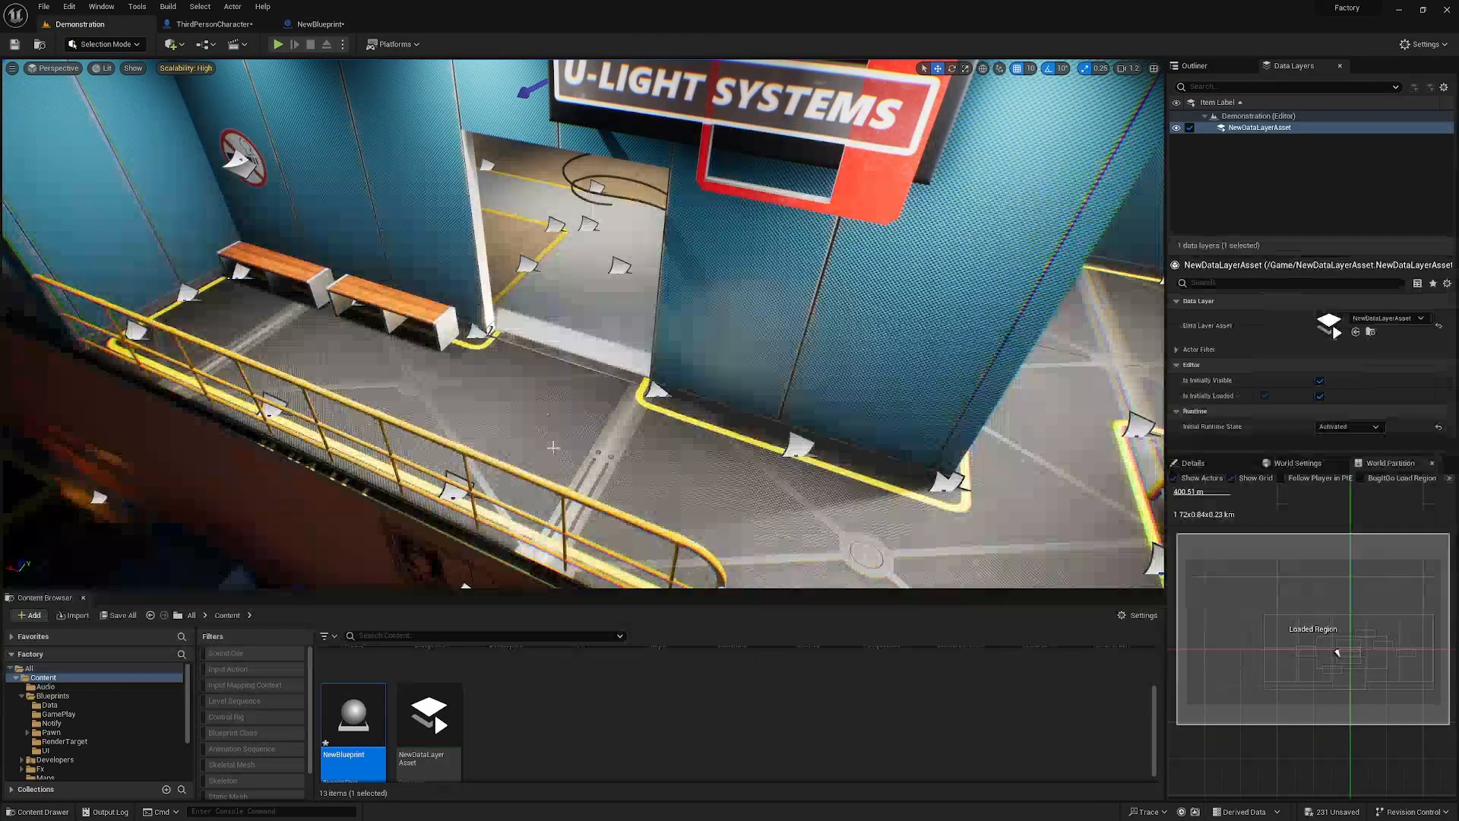
{"action": "left_click_drag", "start_coordinate": [569, 351], "coordinate": [564, 362]}
{"action": "right_click_drag", "start_coordinate": [653, 382], "coordinate": [737, 387]}
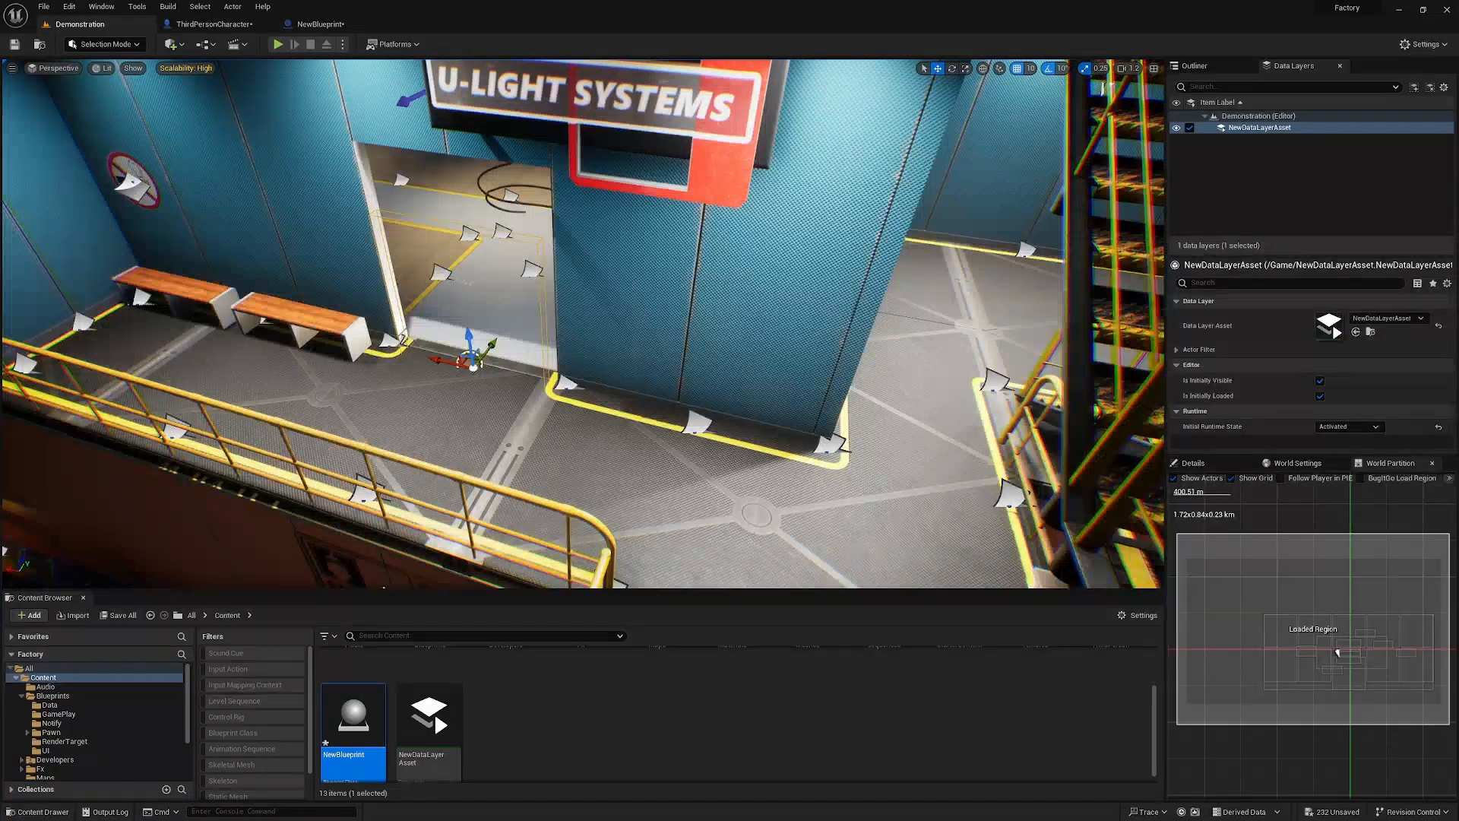
{"action": "right_click_drag", "start_coordinate": [376, 363], "coordinate": [536, 197]}
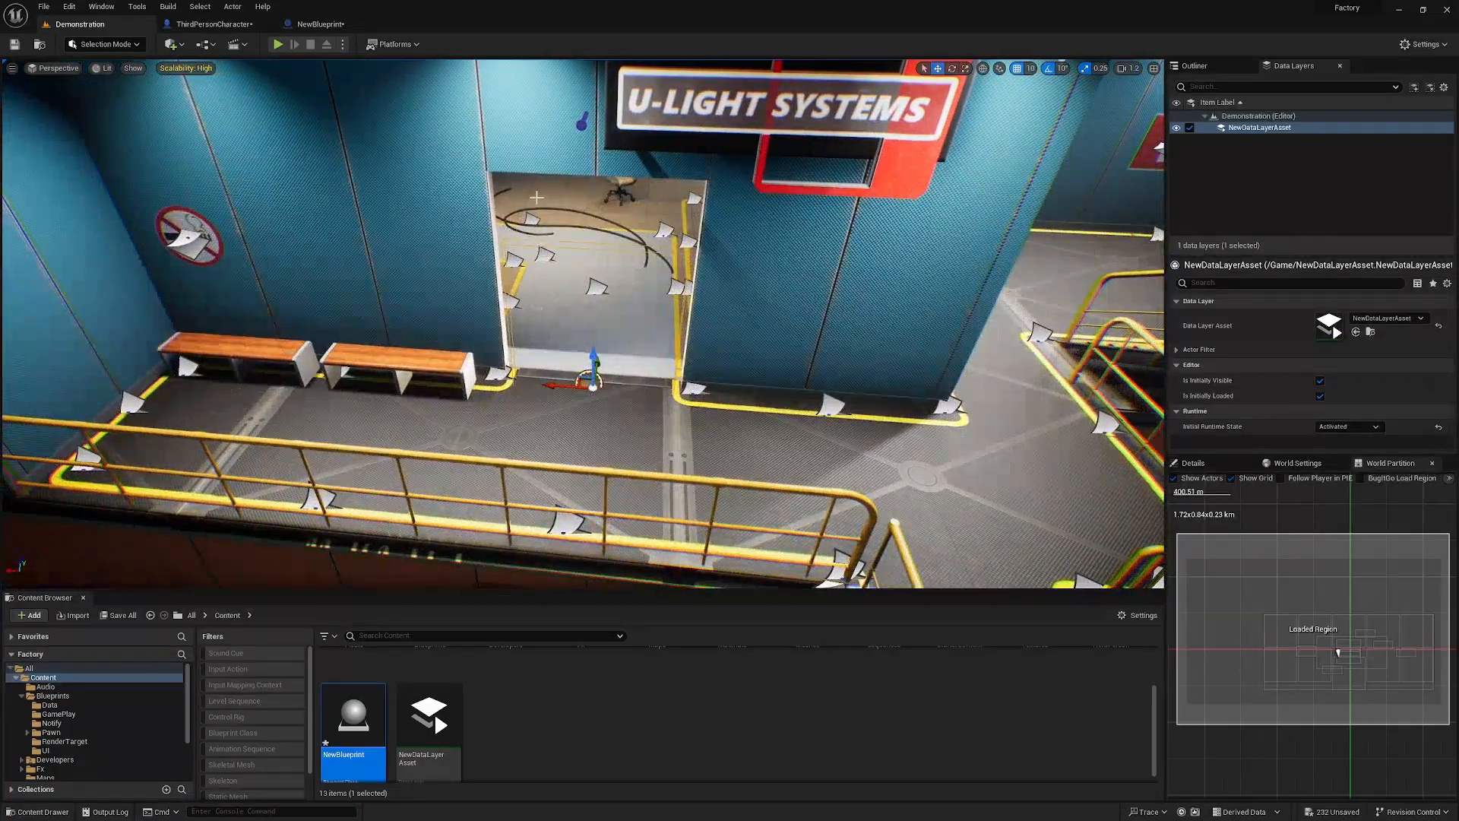
Set the Box component's Z scale to 5.75 and Z location to 180 in NewBlueprint, and check its fit at the entrance.
{"action": "left_click", "coordinate": [319, 24]}
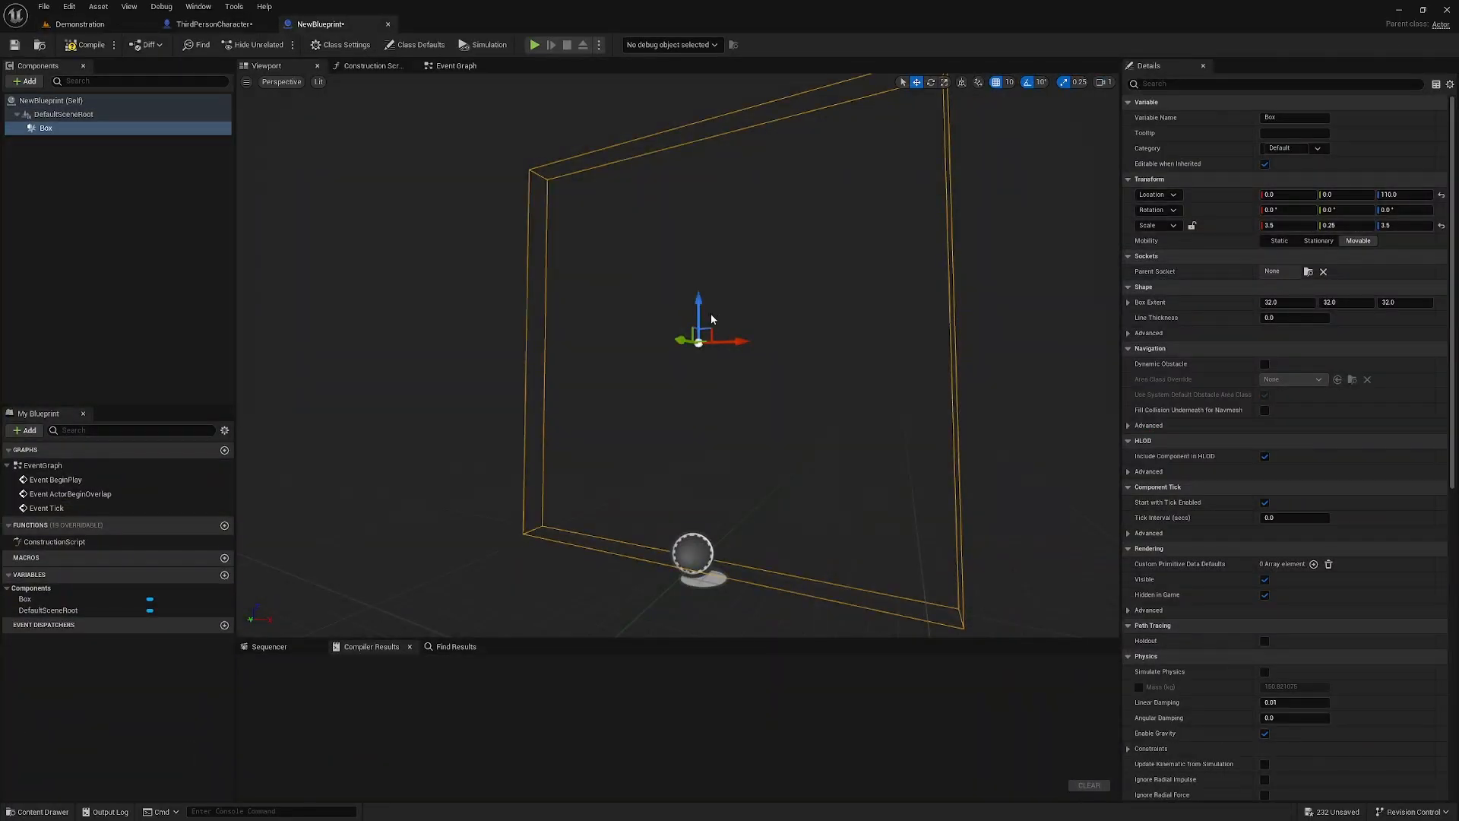
{"action": "right_click_drag", "start_coordinate": [761, 335], "coordinate": [800, 325]}
{"action": "key", "text": "r"}
{"action": "left_click_drag", "start_coordinate": [665, 317], "coordinate": [666, 247]}
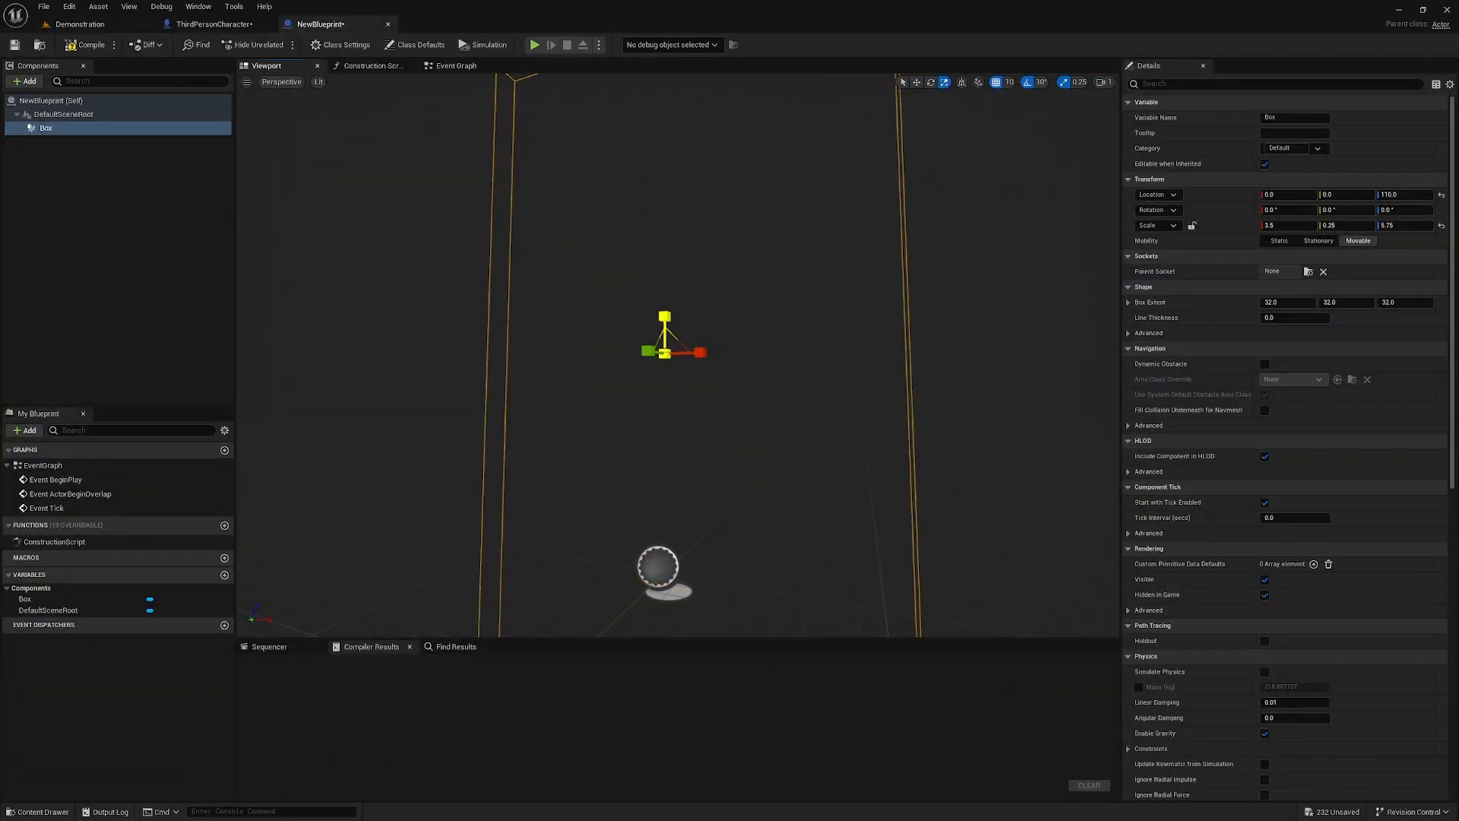
{"action": "left_click_drag", "start_coordinate": [664, 329], "coordinate": [663, 192]}
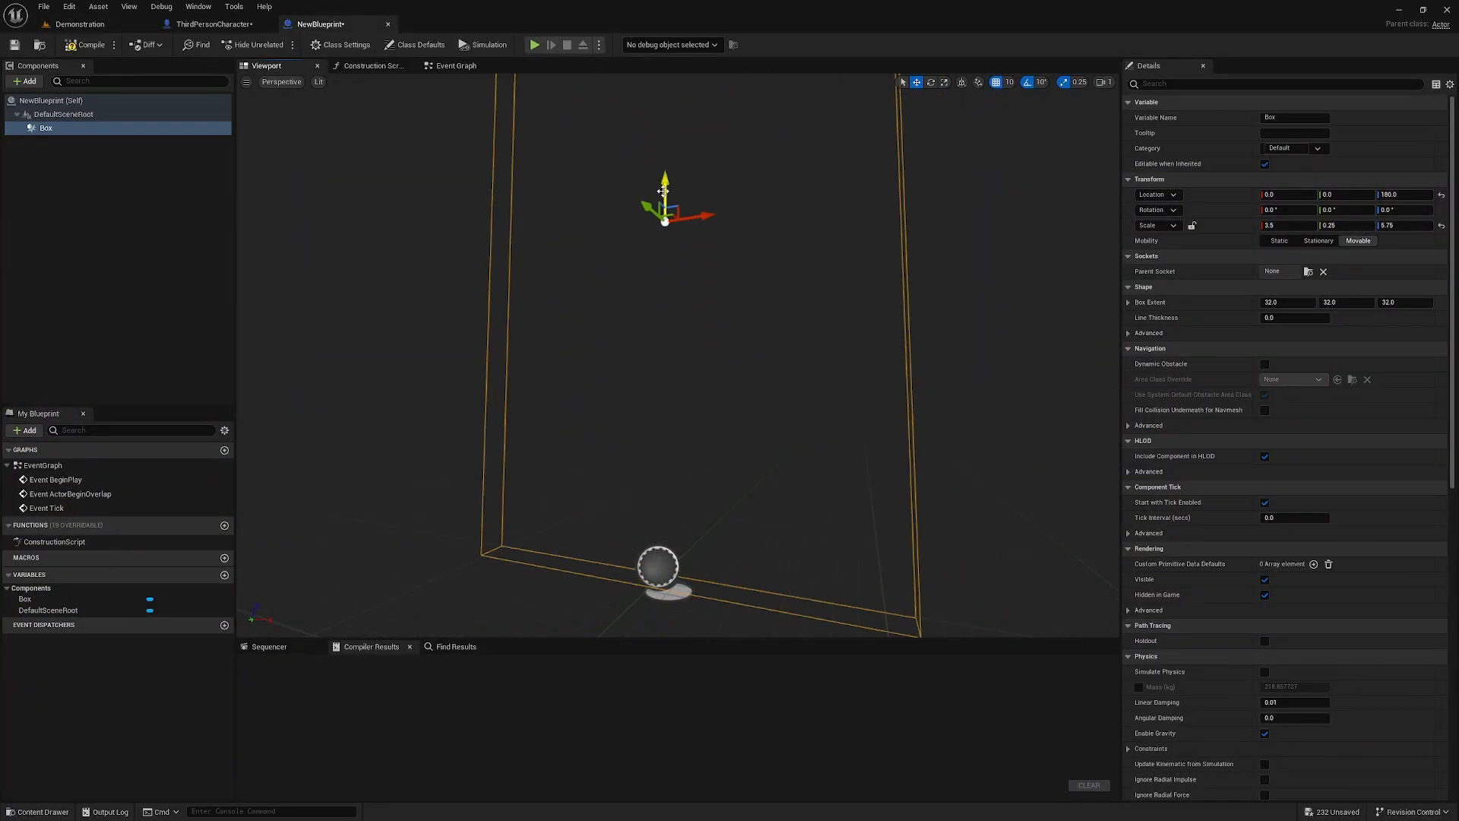
{"action": "left_click", "coordinate": [80, 24]}
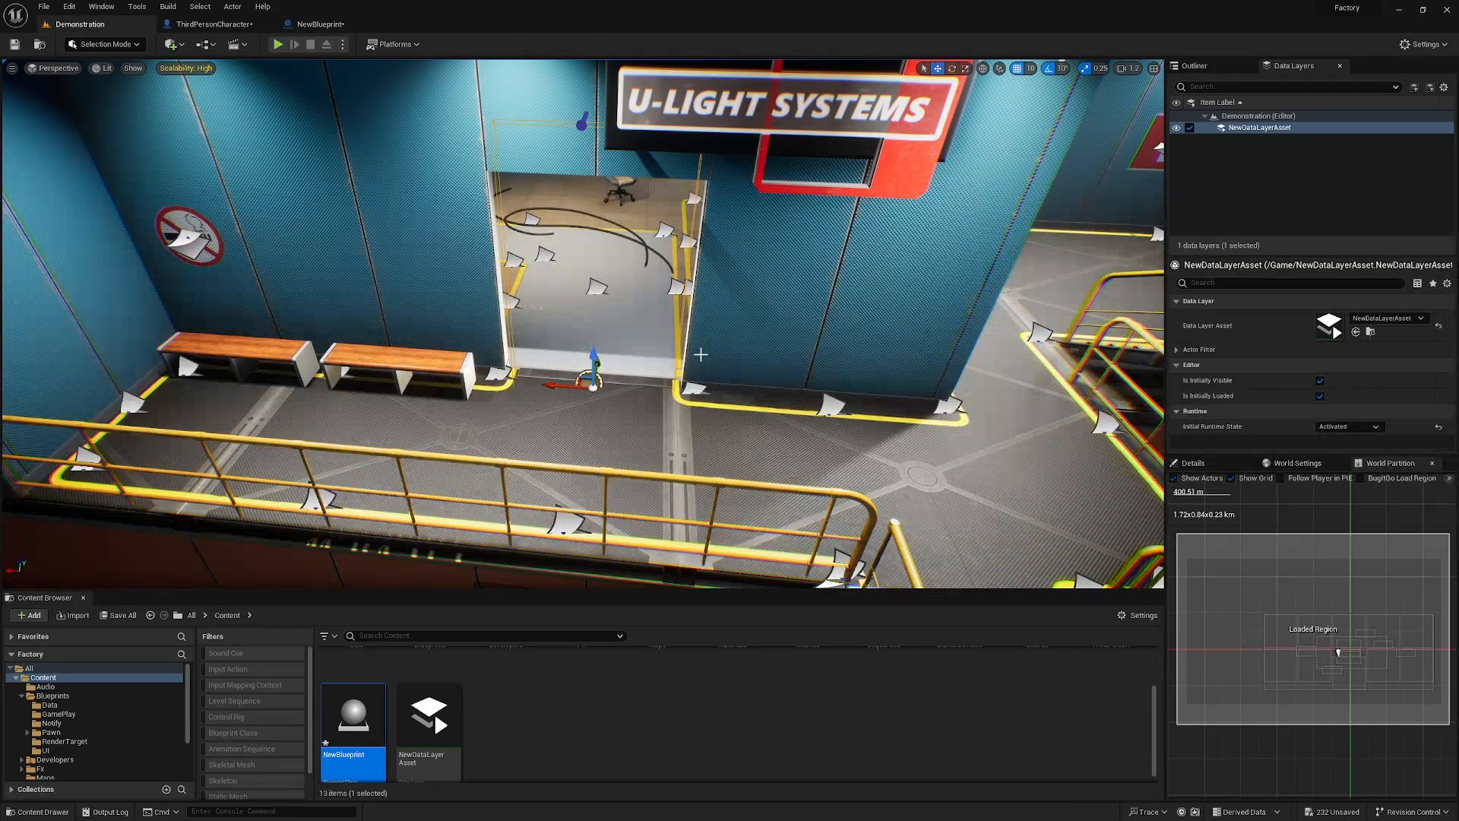
{"action": "right_click_drag", "start_coordinate": [700, 390], "coordinate": [593, 399]}
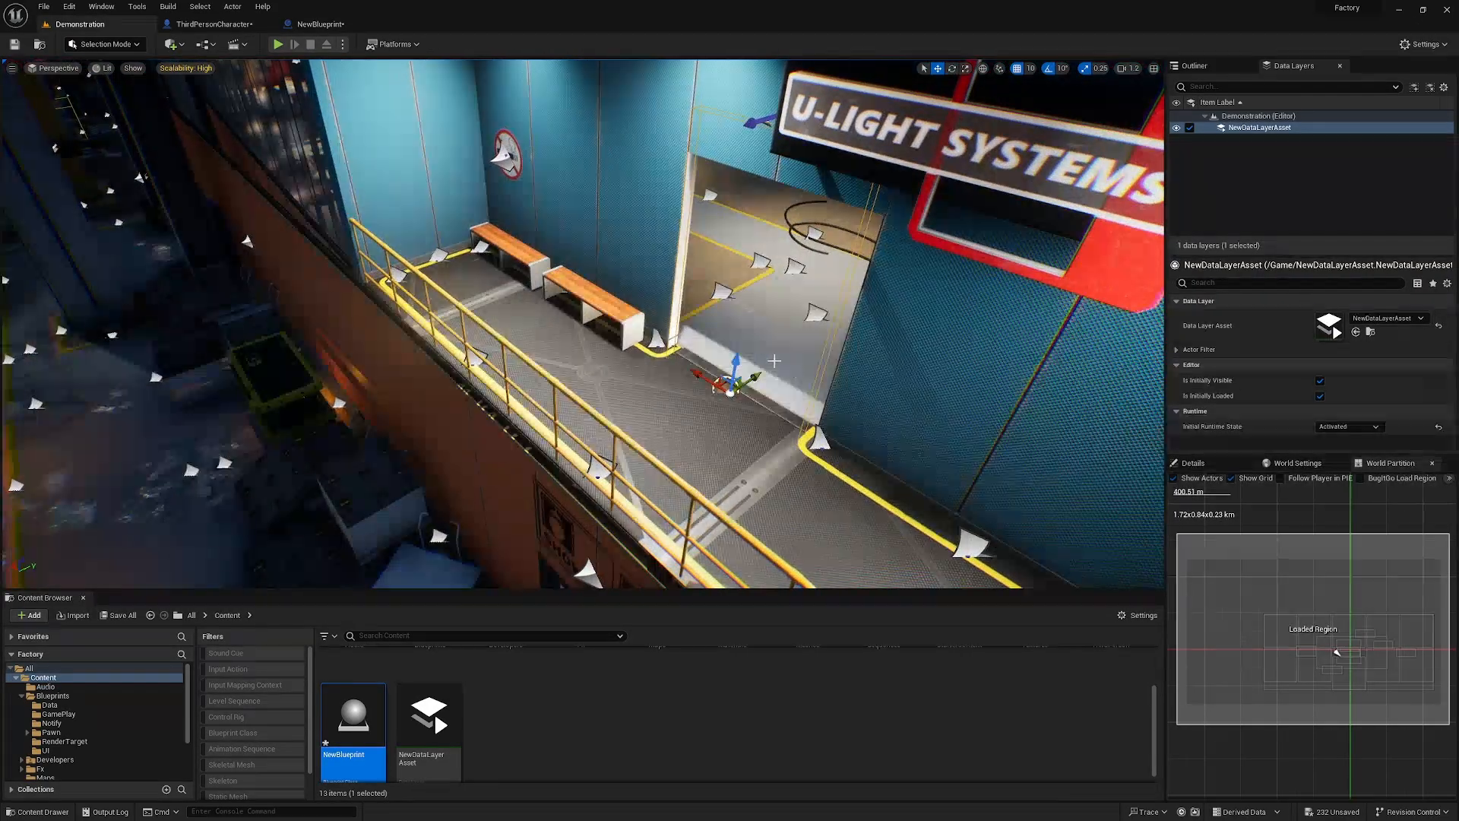
Examine the ThirdPersonCharacter event graph and select the Activated Set Data Layer Runtime State node with its two input nodes.
{"action": "left_click", "coordinate": [214, 24]}
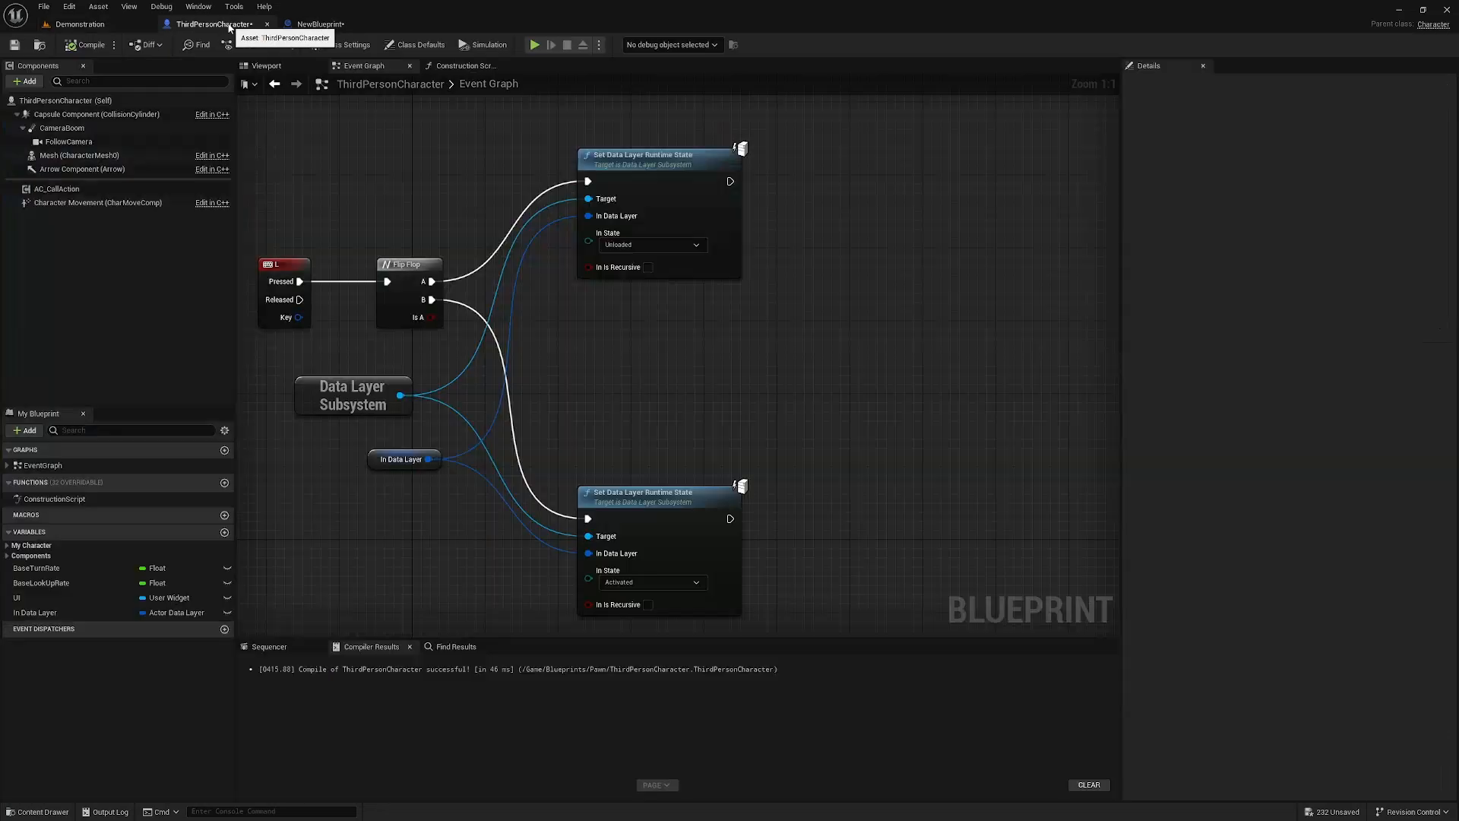
{"action": "right_click_drag", "start_coordinate": [746, 339], "coordinate": [851, 288]}
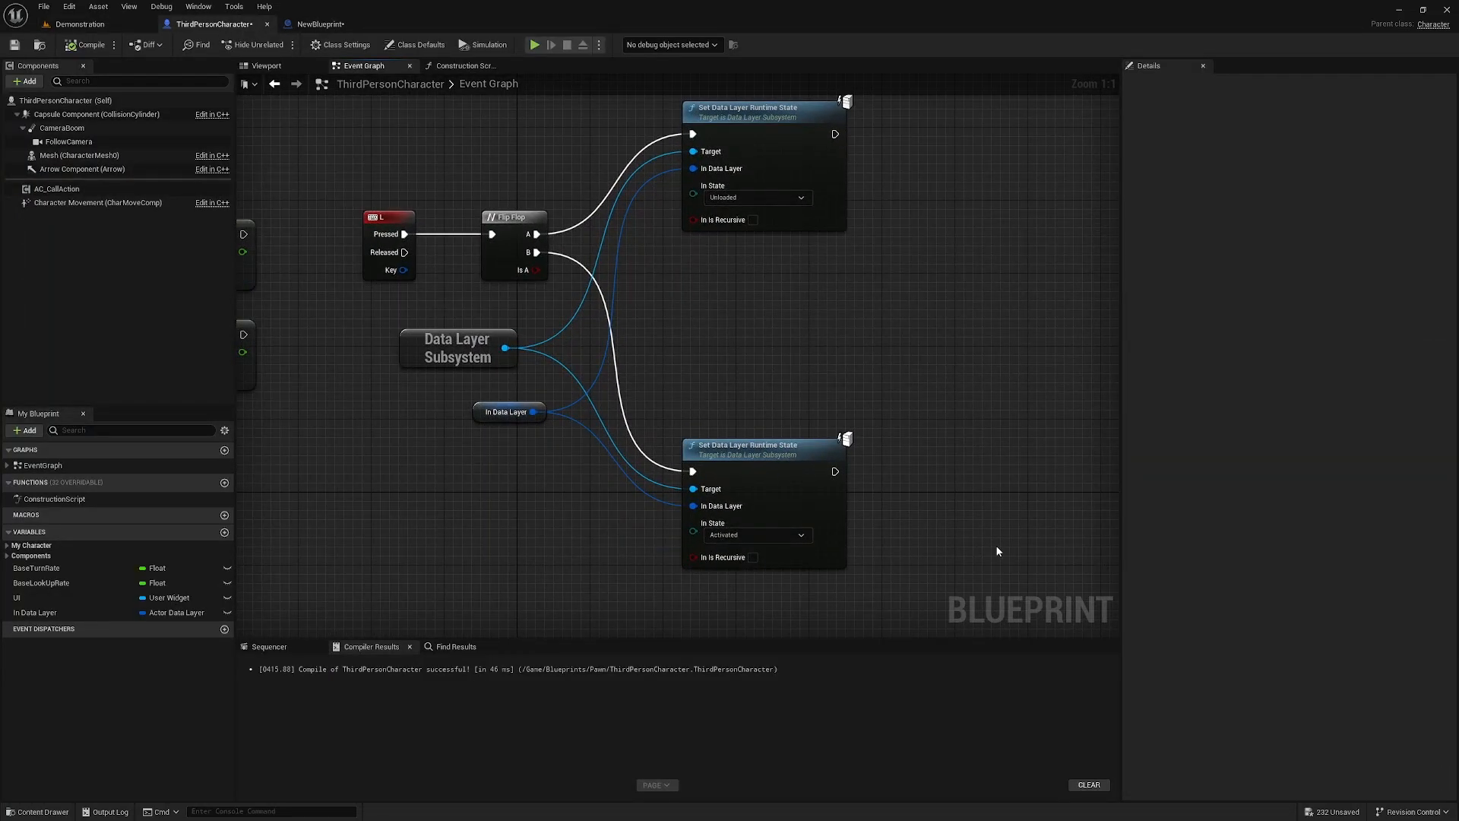
{"action": "left_click_drag", "start_coordinate": [914, 571], "coordinate": [422, 338]}
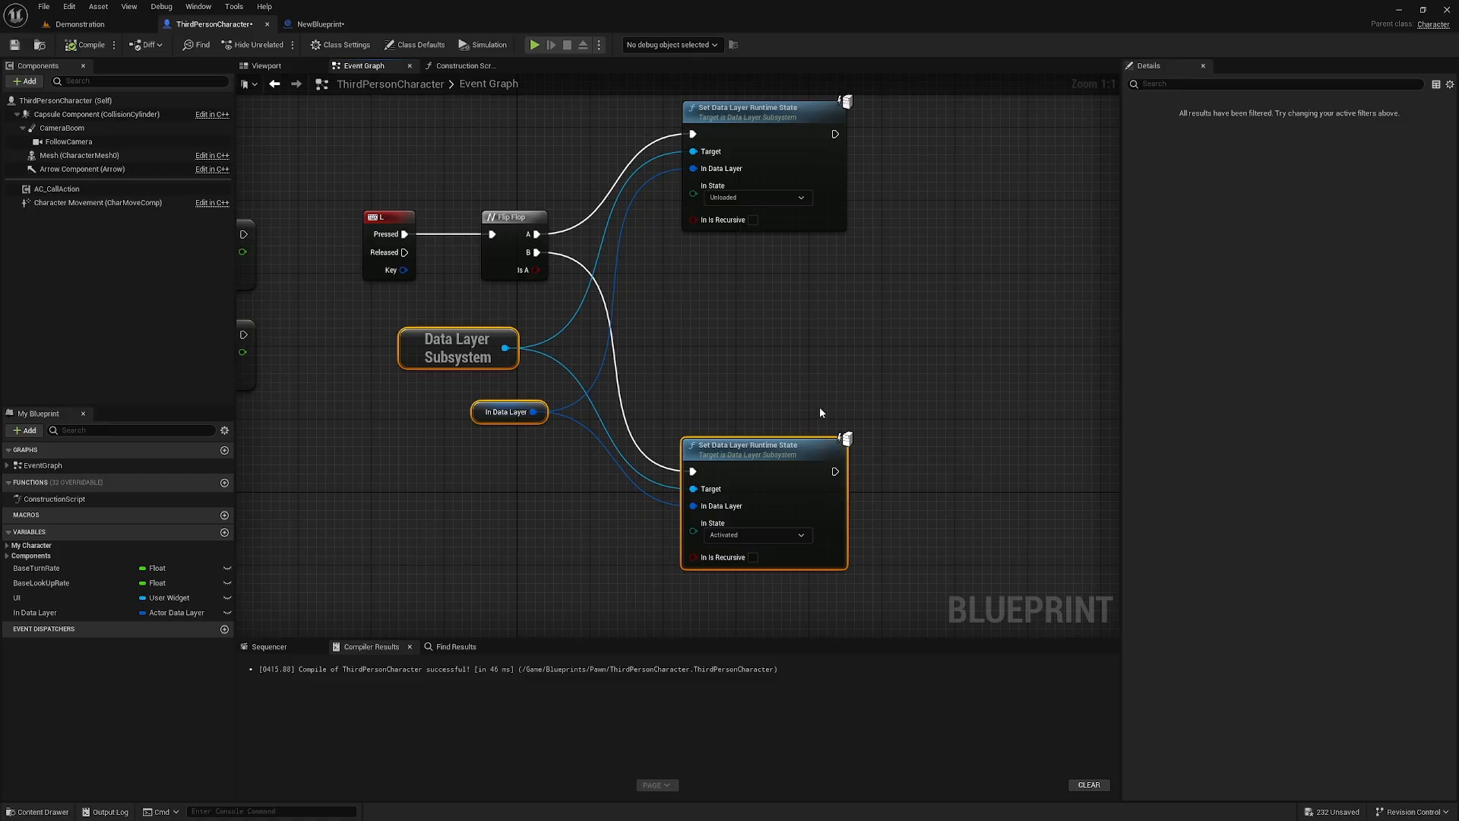
Add an On Component Begin Overlap event for the Box component in NewBlueprint.
{"action": "left_click", "coordinate": [313, 24]}
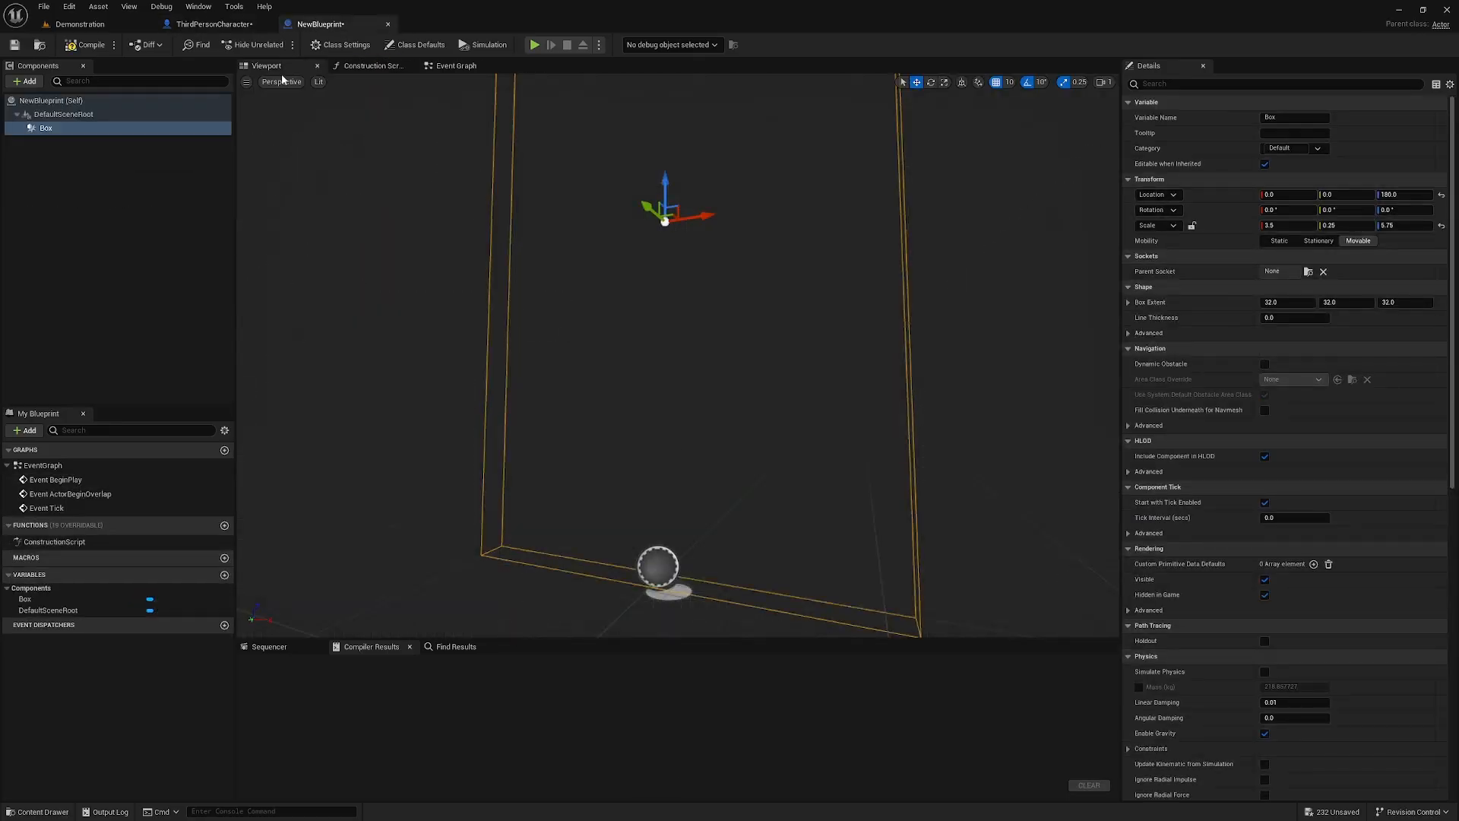
{"action": "right_click", "coordinate": [47, 131]}
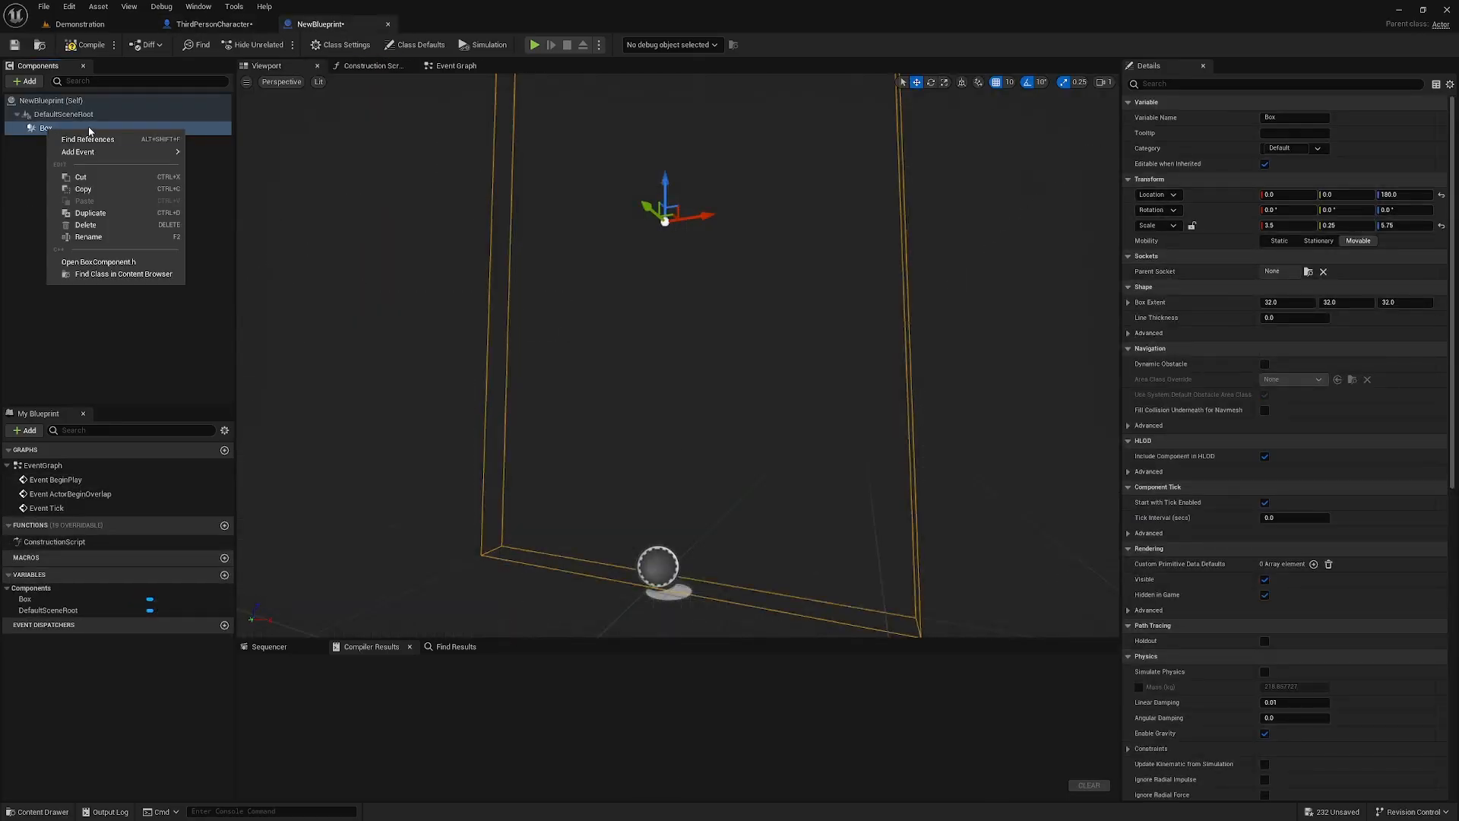
{"action": "mouse_move", "coordinate": [97, 155]}
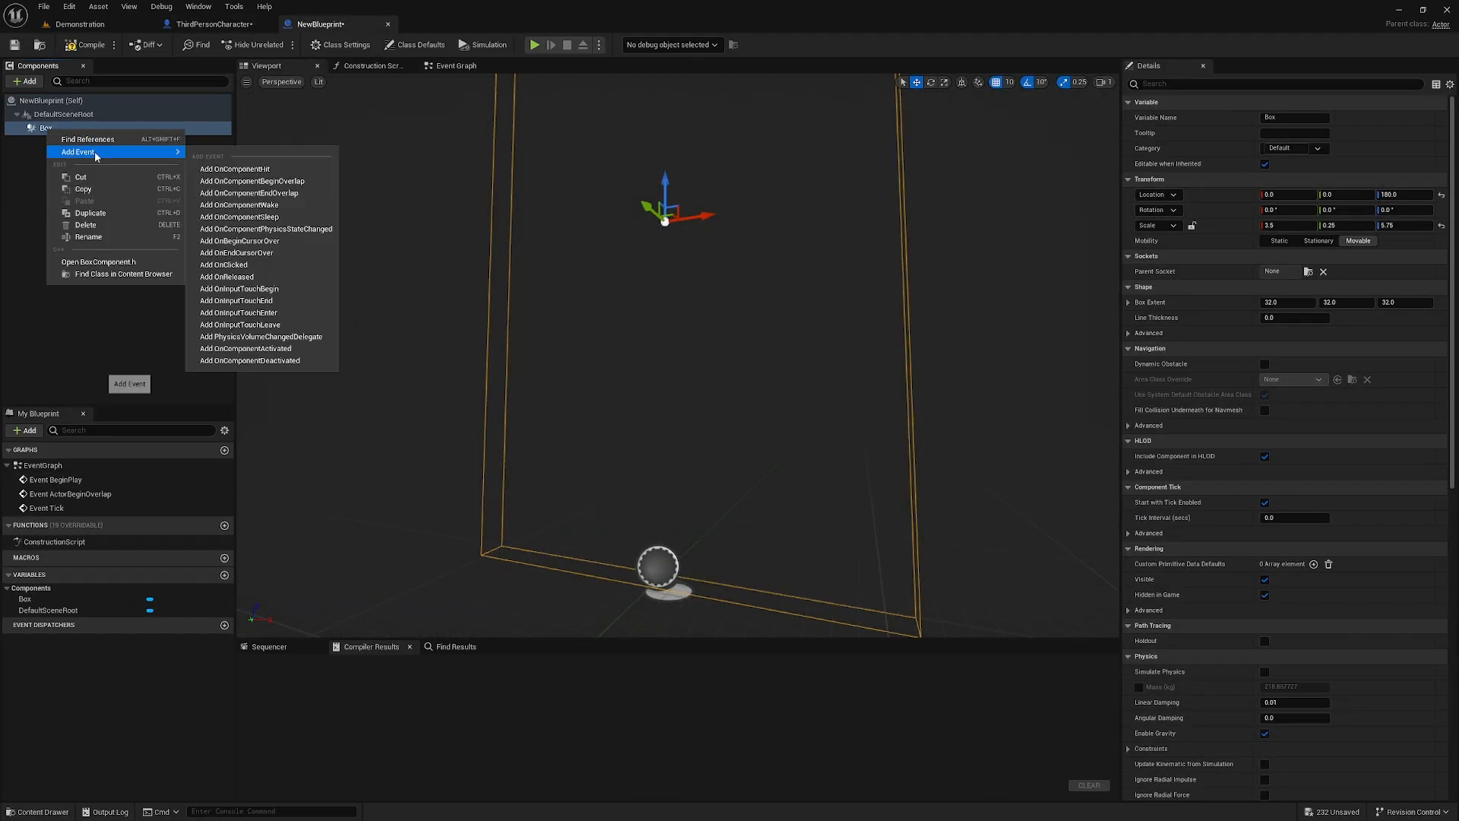
{"action": "left_click", "coordinate": [257, 184]}
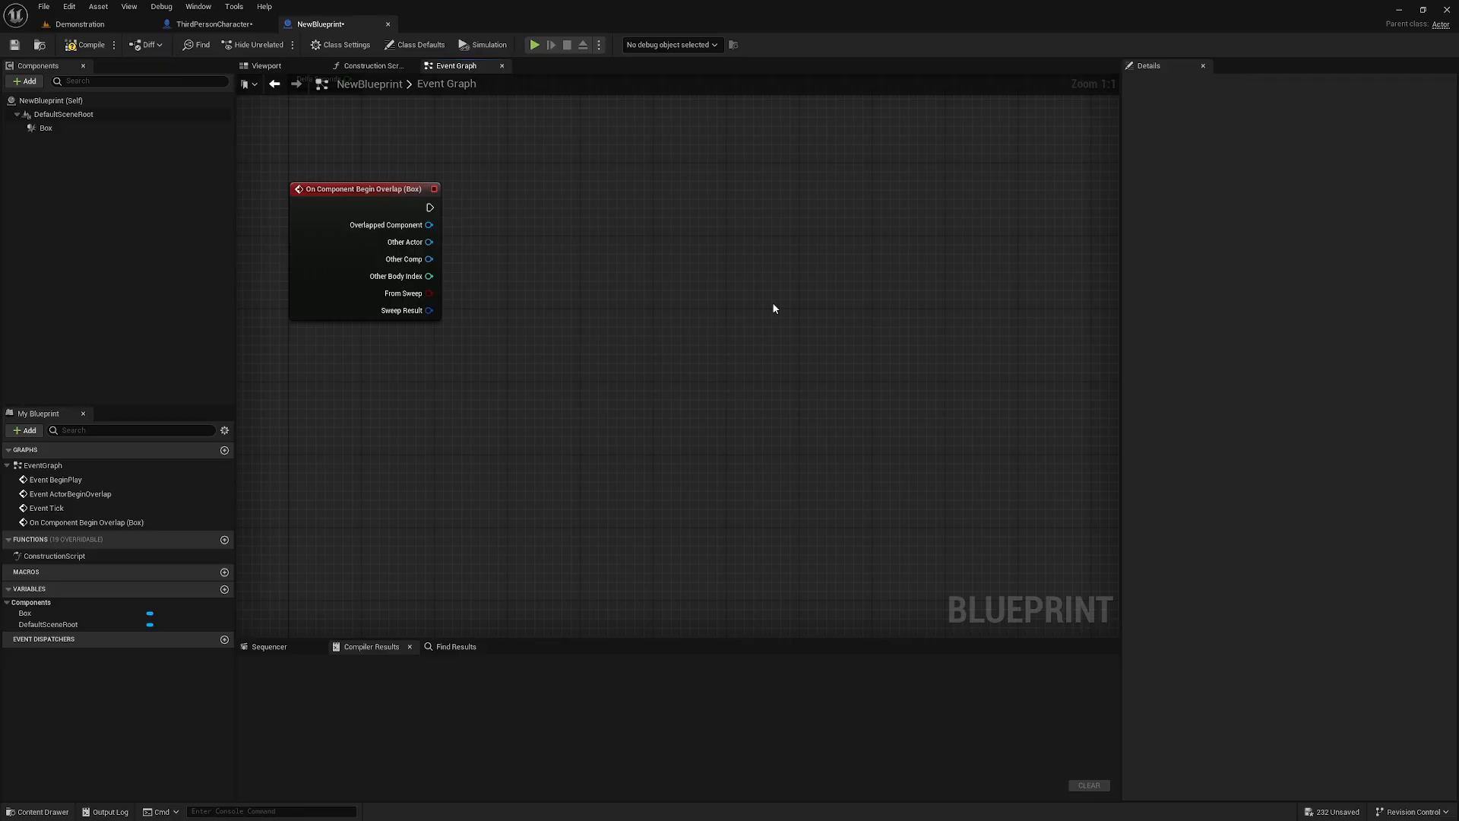
Move the Activated Set Data Layer Runtime State, Data Layer Subsystem and In Data Layer nodes from ThirdPersonCharacter into NewBlueprint's event graph.
{"action": "left_click", "coordinate": [221, 24]}
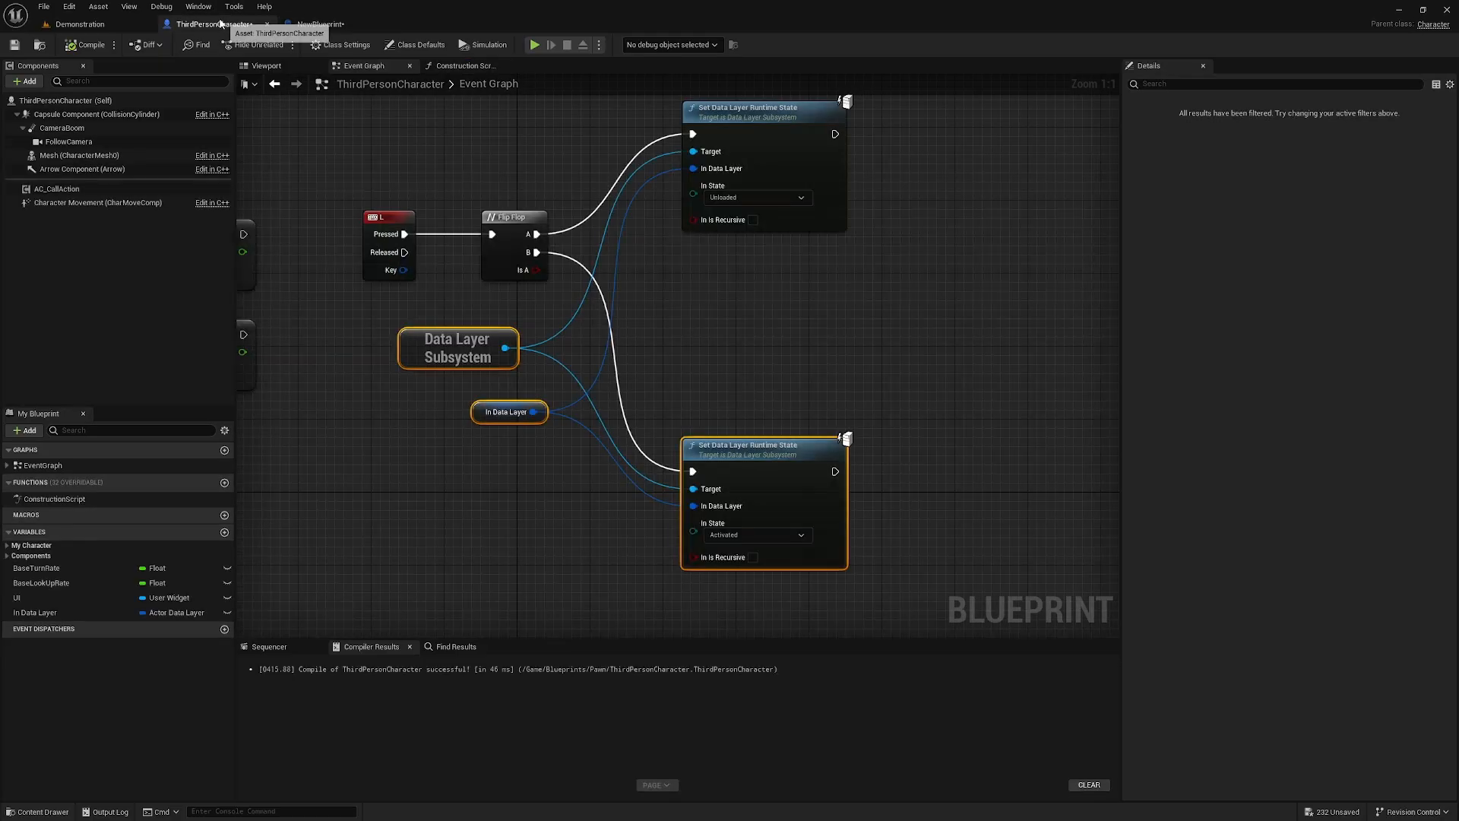
{"action": "left_click_drag", "start_coordinate": [937, 538], "coordinate": [460, 351]}
{"action": "key", "text": "Delete"}
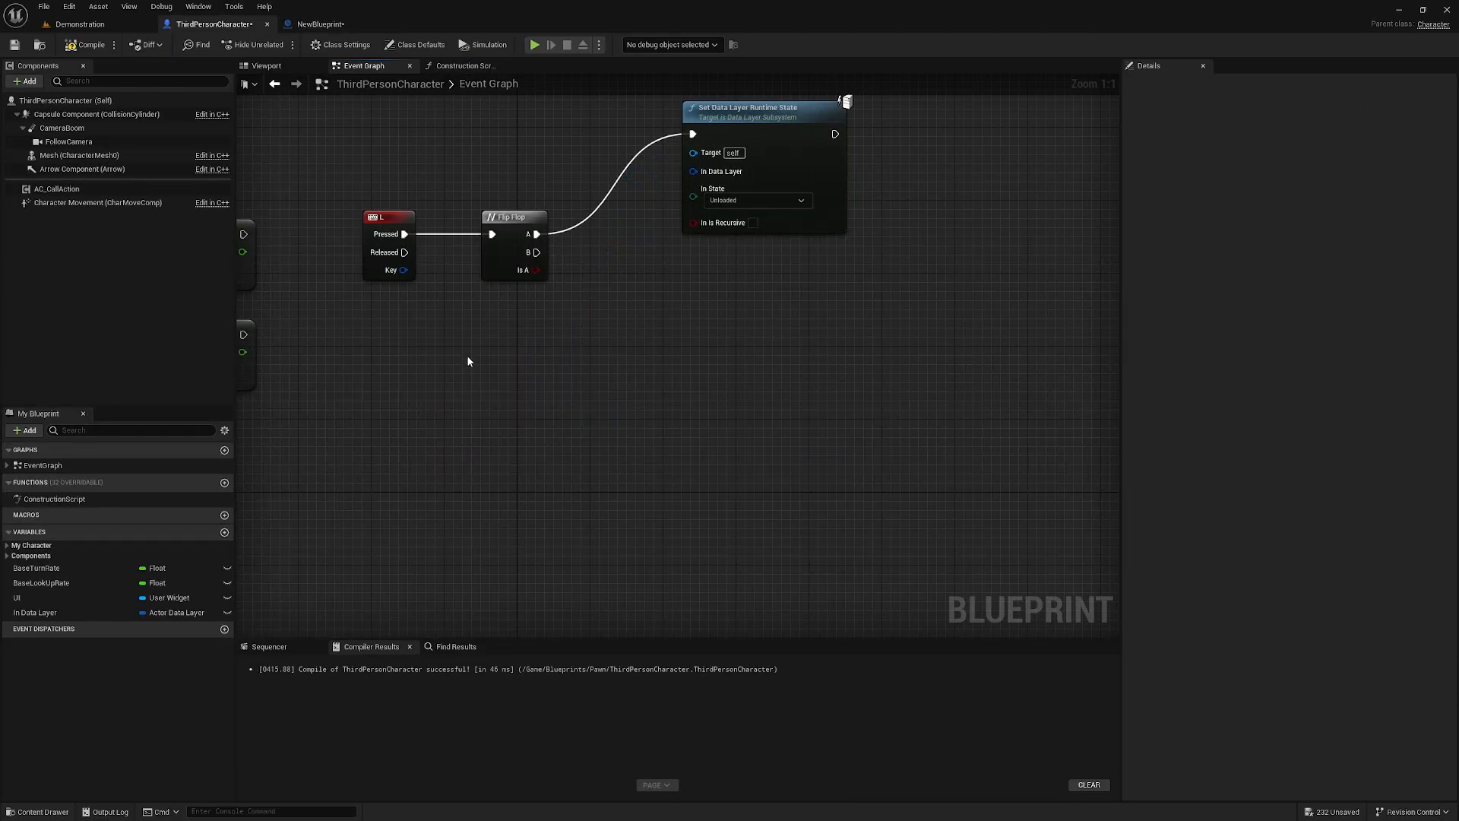
{"action": "left_click", "coordinate": [313, 24]}
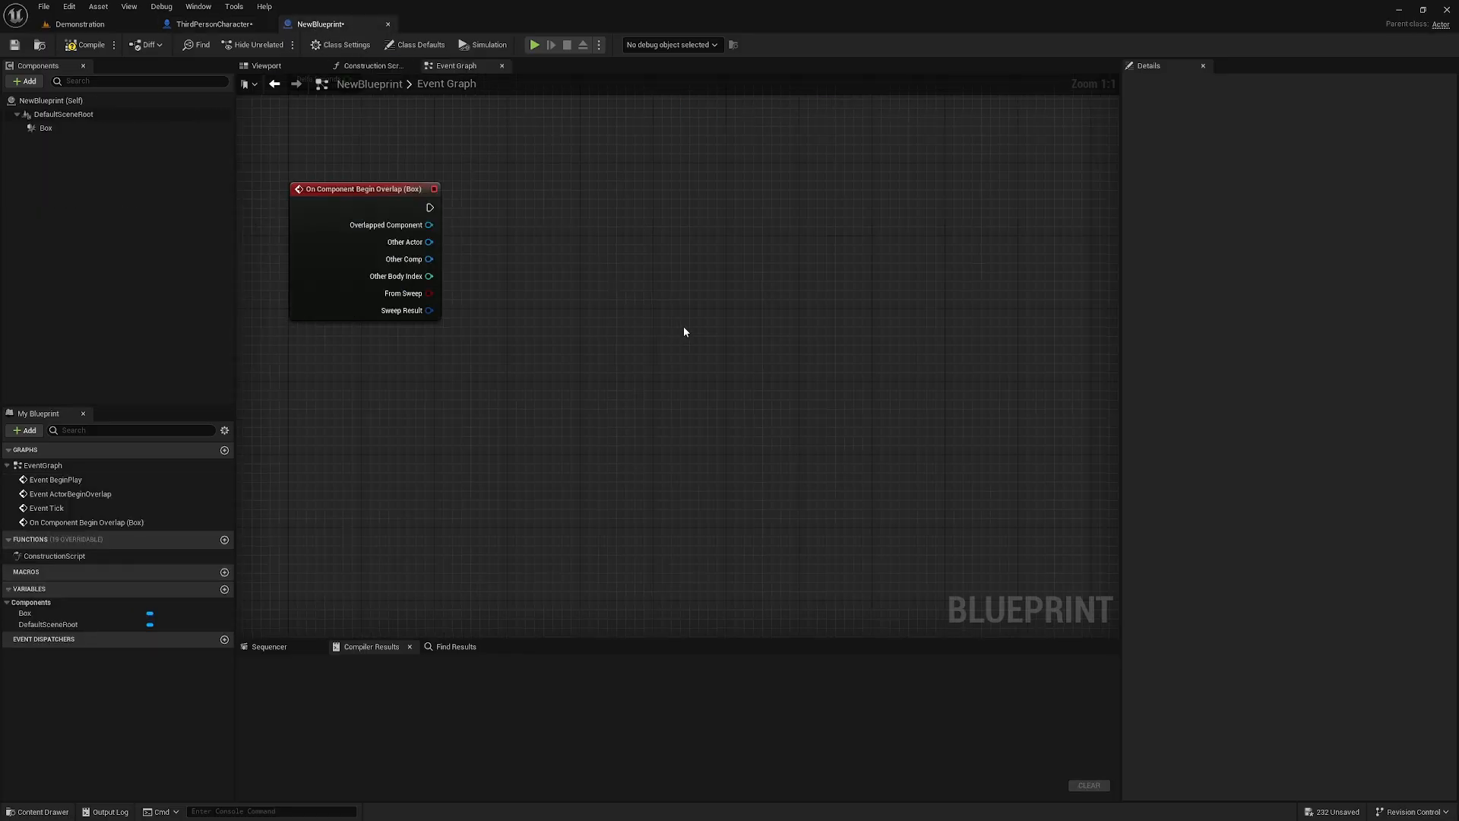
{"action": "key", "text": "ctrl+v"}
Arrange the pasted nodes with Set Data Layer Runtime State beside the overlap event and its two input nodes below the event.
{"action": "left_click_drag", "start_coordinate": [906, 380], "coordinate": [671, 212]}
{"action": "left_click", "coordinate": [447, 174]}
{"action": "left_click_drag", "start_coordinate": [447, 173], "coordinate": [466, 447]}
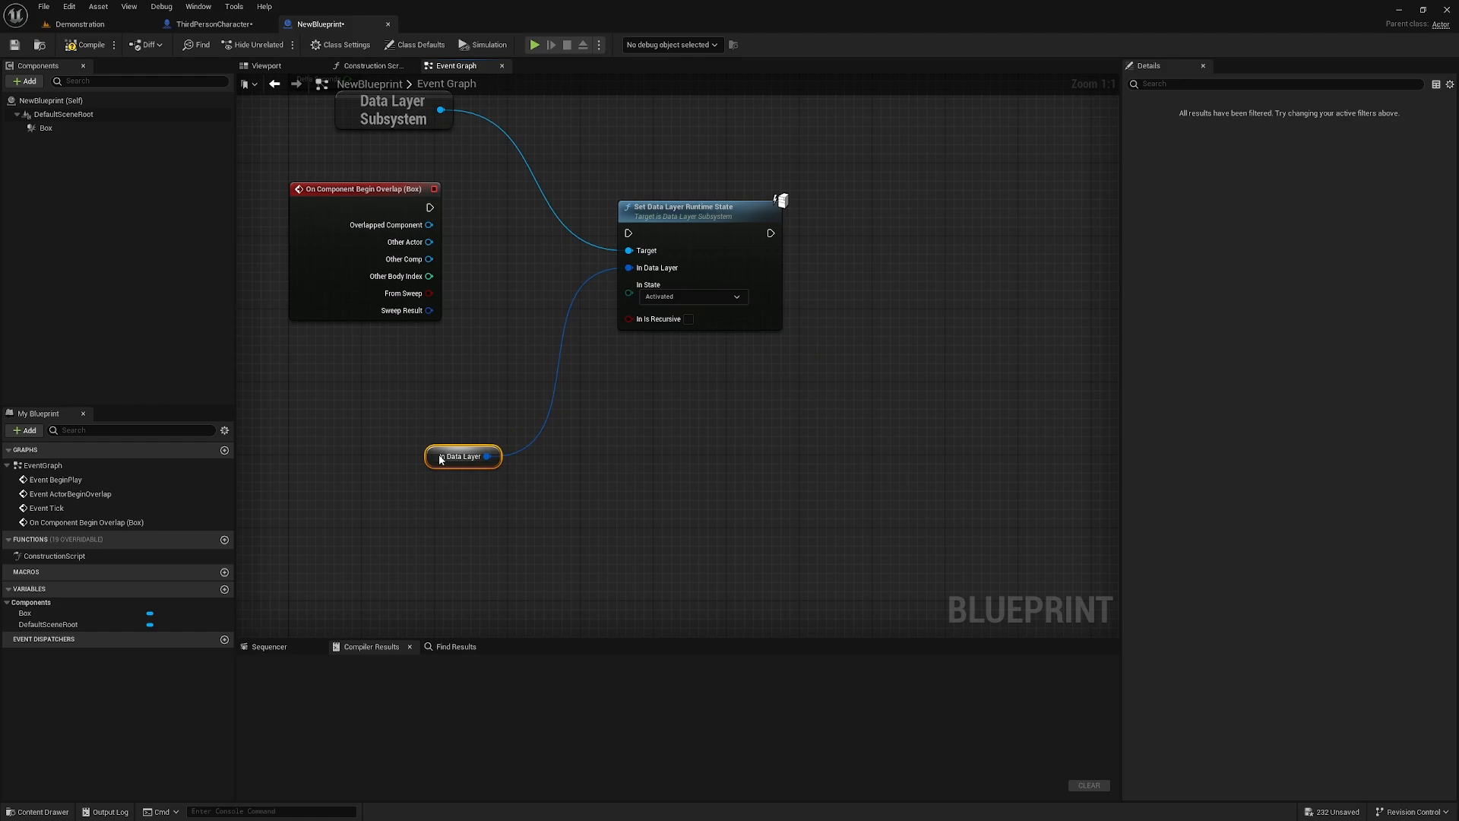
{"action": "left_click_drag", "start_coordinate": [348, 117], "coordinate": [364, 407]}
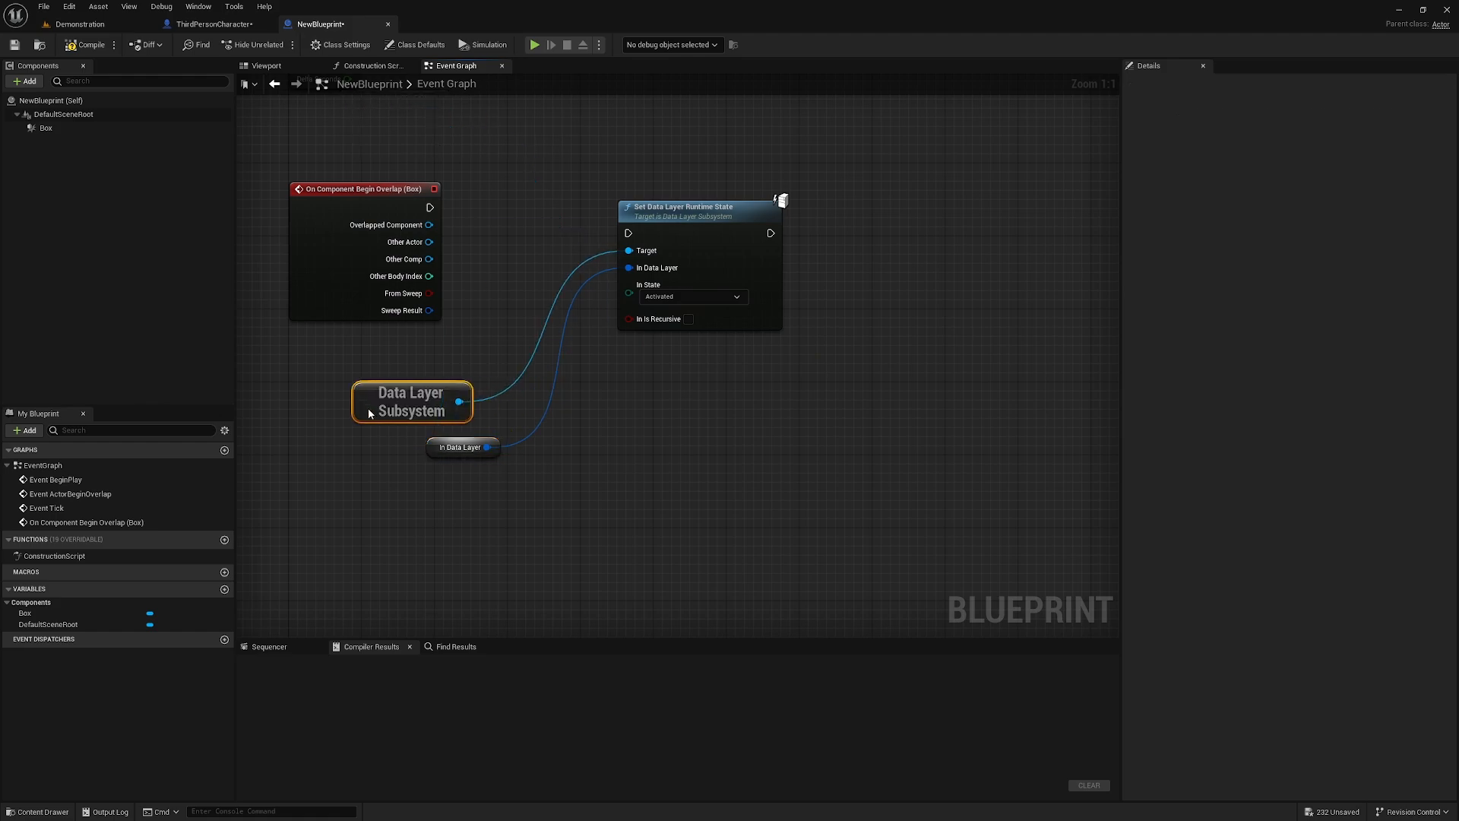
Compile NewBlueprint and replace the pasted In Data Layer node with a new variable promoted from the function's In Data Layer input.
{"action": "left_click", "coordinate": [85, 45]}
{"action": "left_click", "coordinate": [440, 450]}
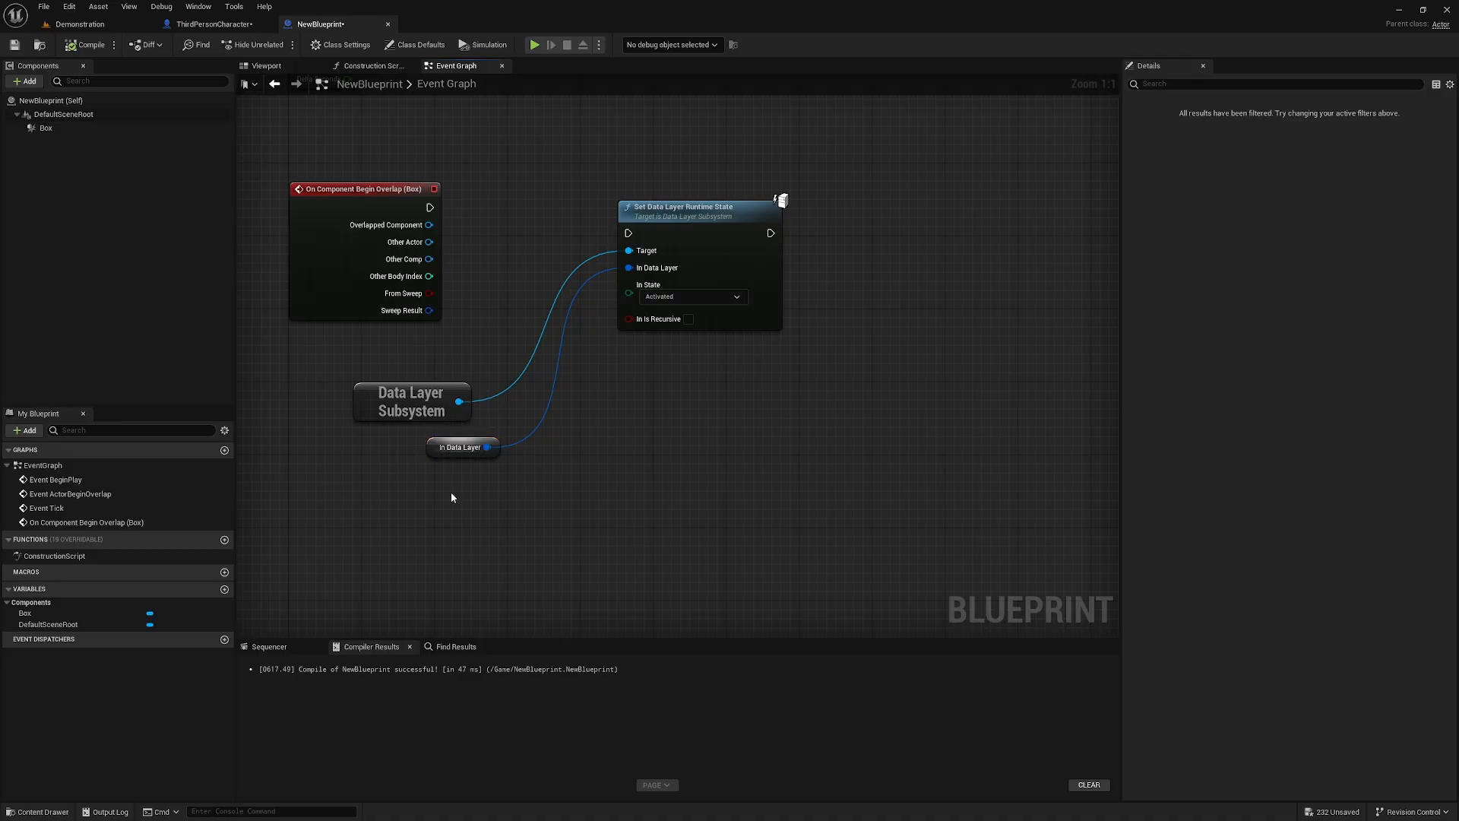
{"action": "key", "text": "Delete"}
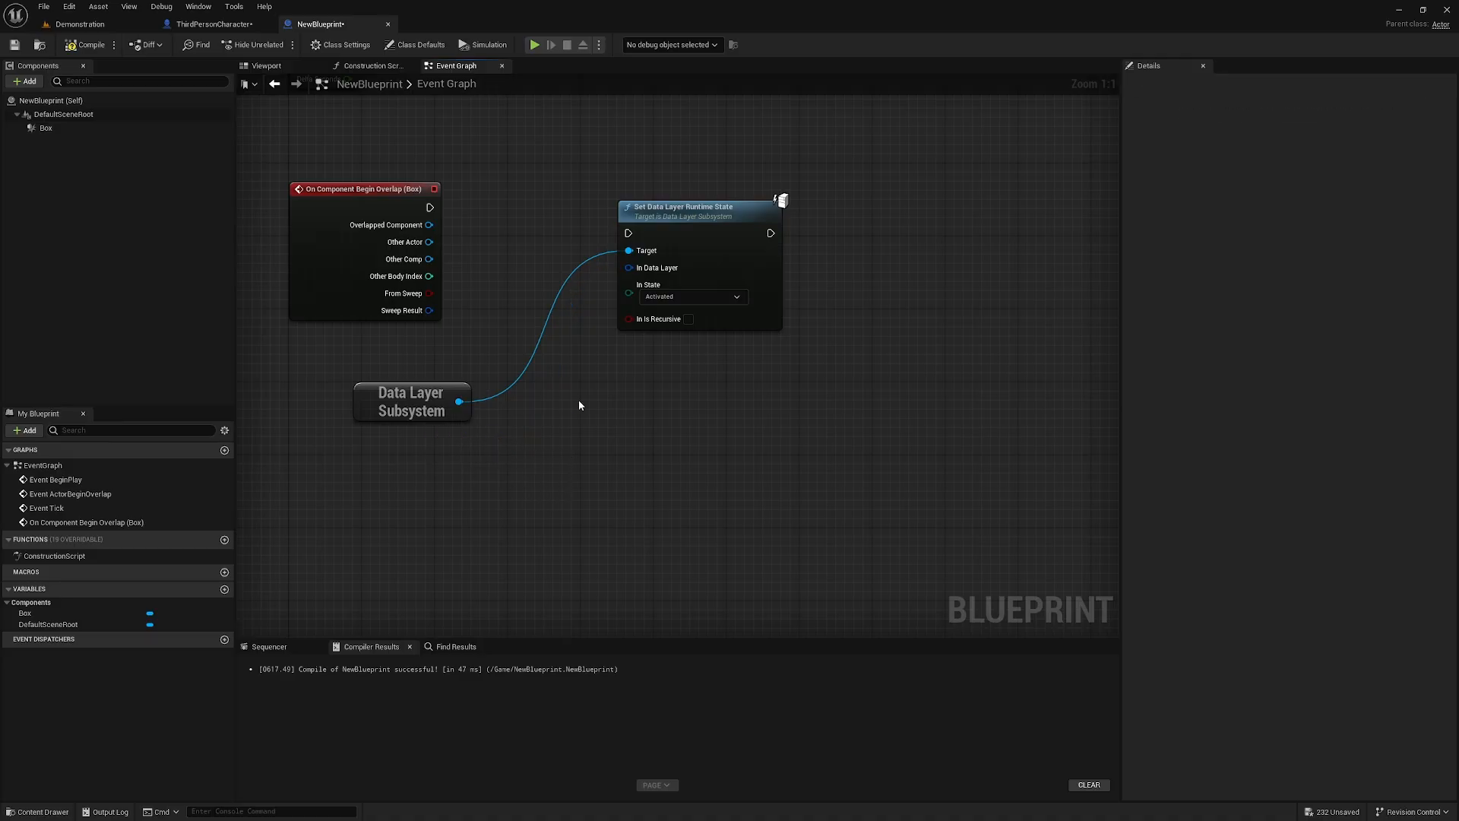
{"action": "left_click_drag", "start_coordinate": [628, 268], "coordinate": [475, 480]}
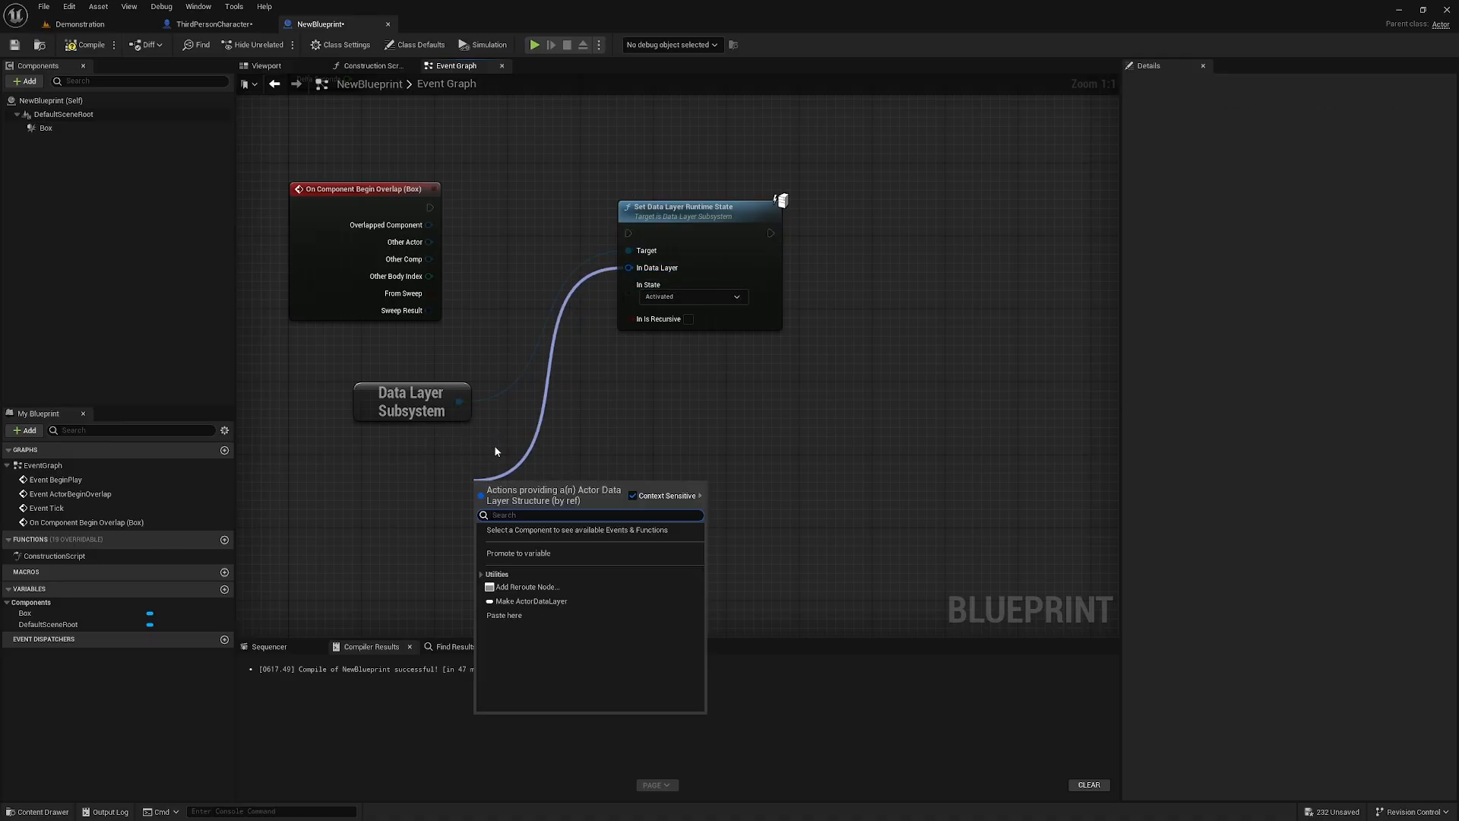
{"action": "left_click", "coordinate": [524, 553]}
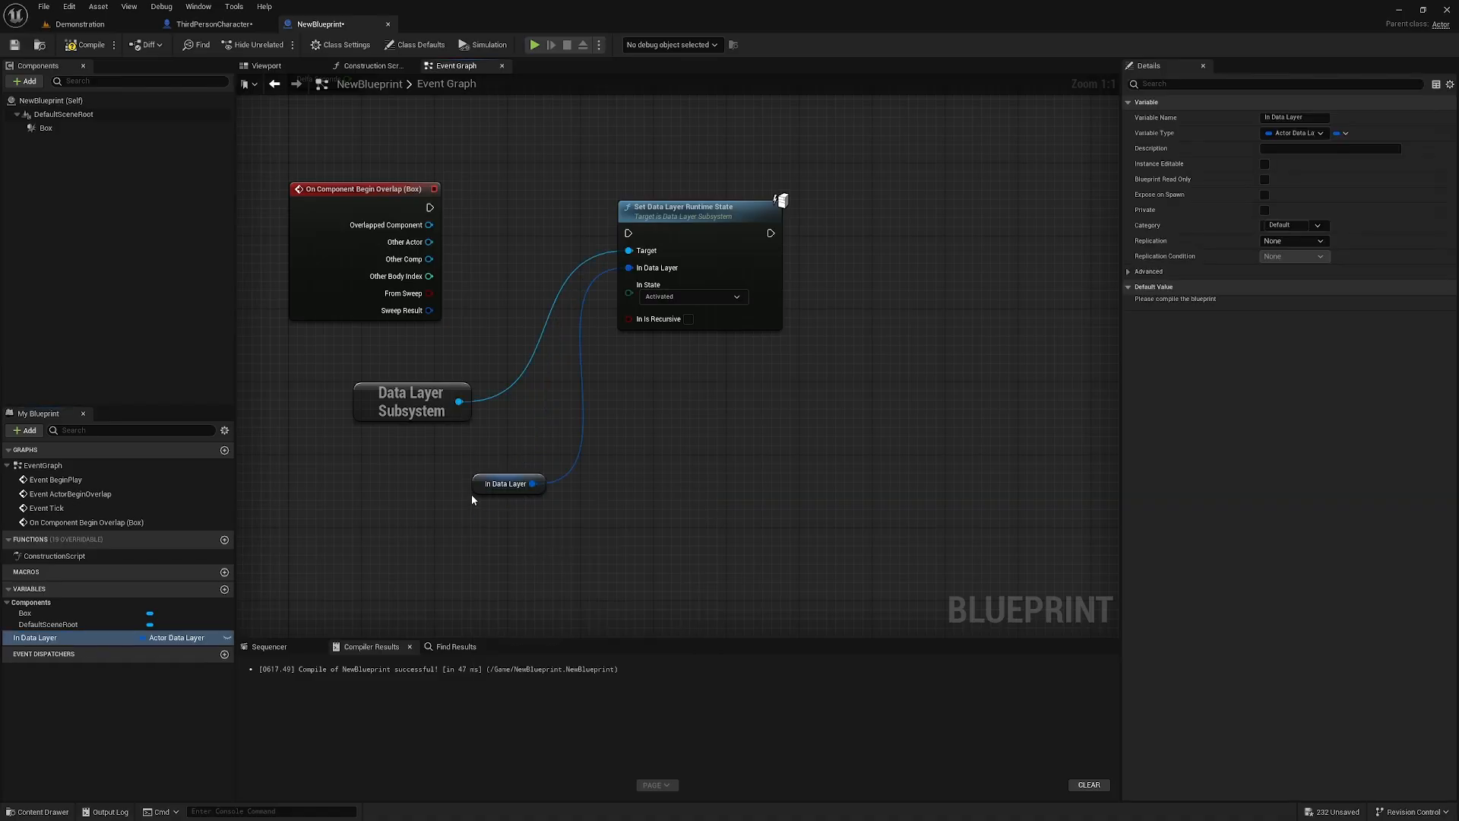
Move the In Data Layer node beneath Data Layer Subsystem, compile the blueprint and set the variable's default value to NewDataLayerAsset.
{"action": "left_click_drag", "start_coordinate": [472, 496], "coordinate": [426, 450]}
{"action": "left_click", "coordinate": [74, 47]}
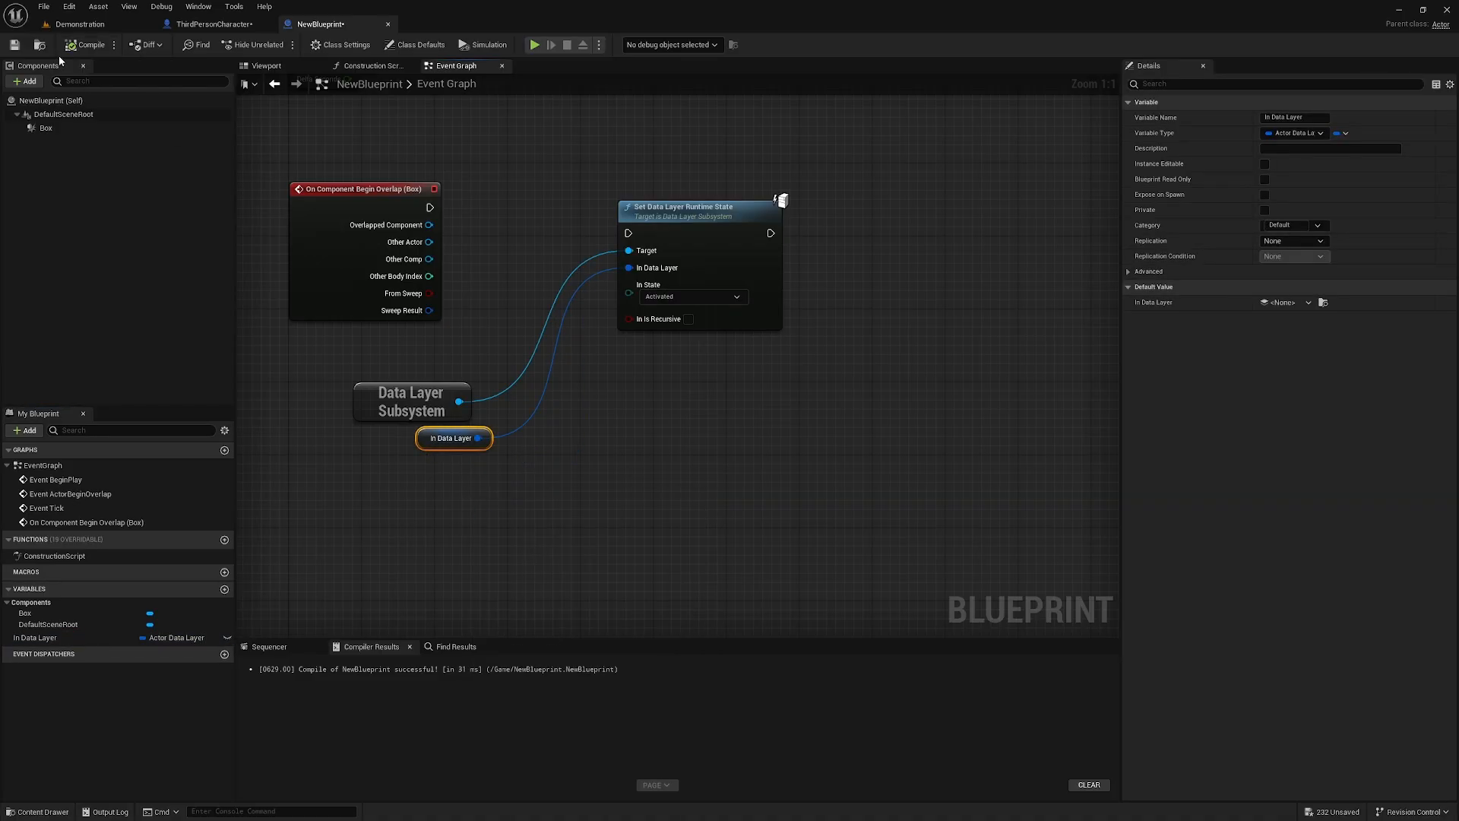
{"action": "left_click", "coordinate": [1288, 302]}
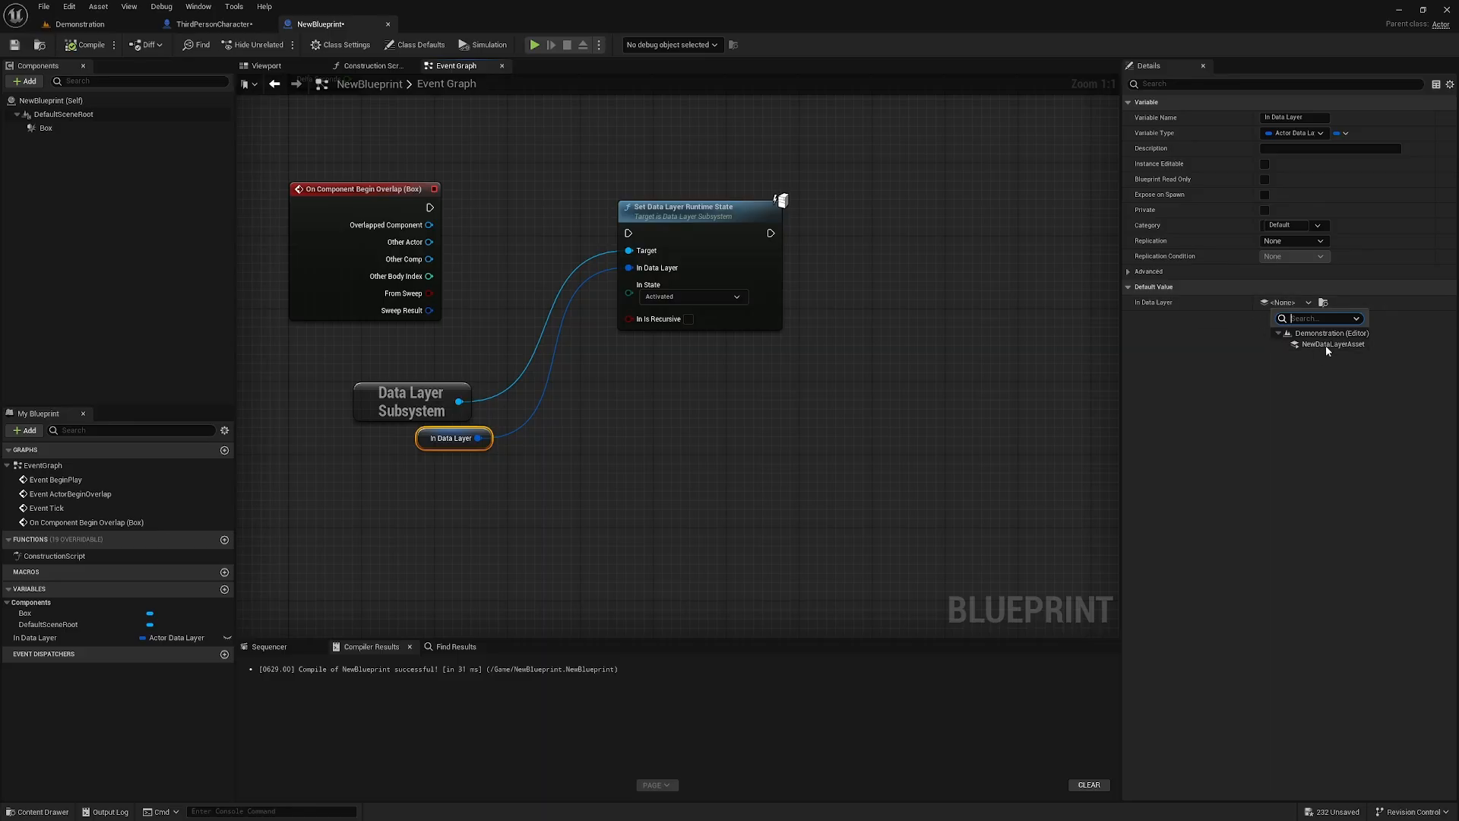
{"action": "left_click", "coordinate": [1331, 345]}
Connect the box overlap event's execution output to Set Data Layer Runtime State and align that node with the event.
{"action": "right_click_drag", "start_coordinate": [511, 267], "coordinate": [600, 342]}
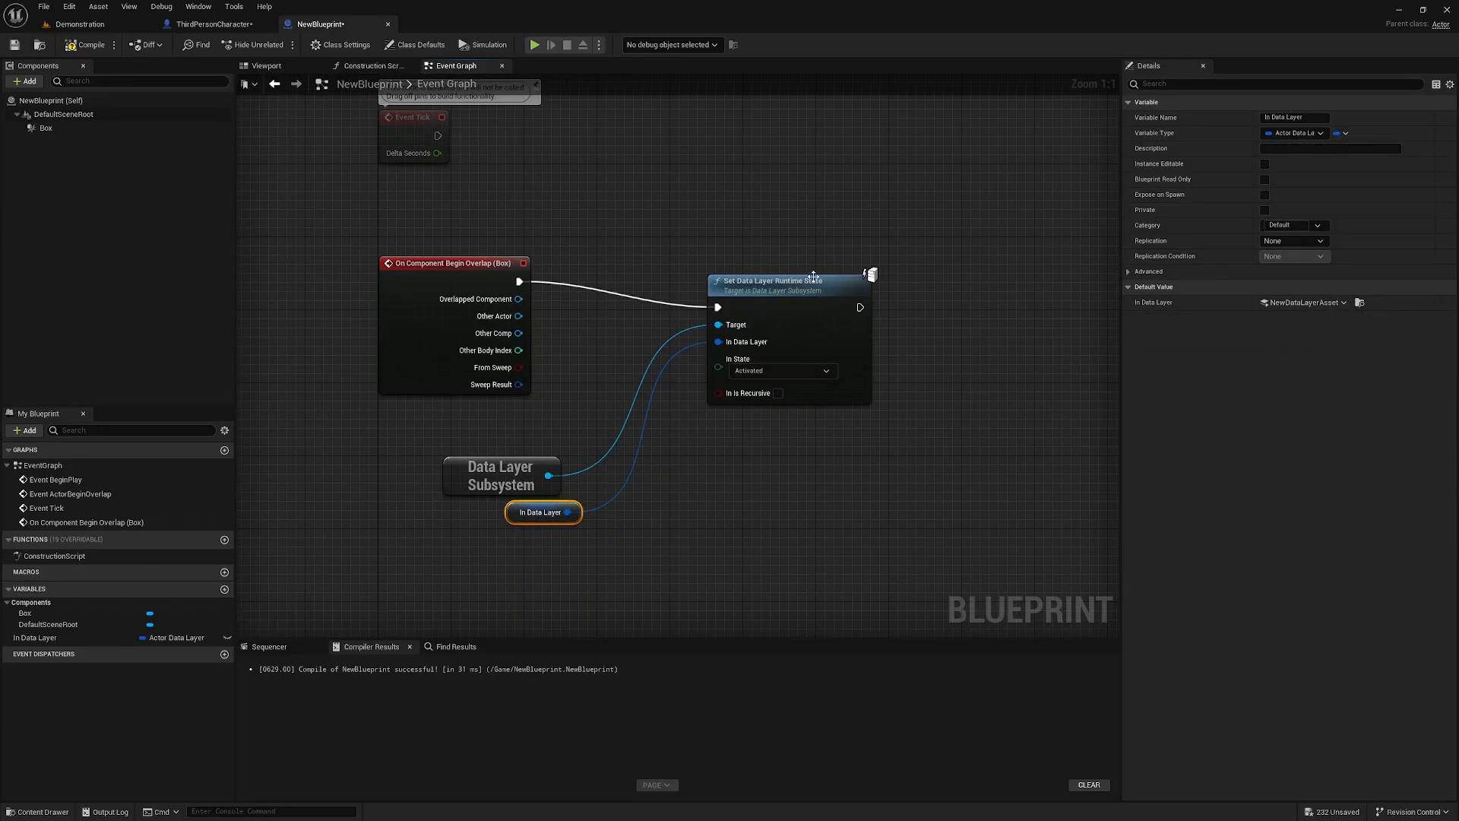
{"action": "left_click_drag", "start_coordinate": [813, 277], "coordinate": [822, 258]}
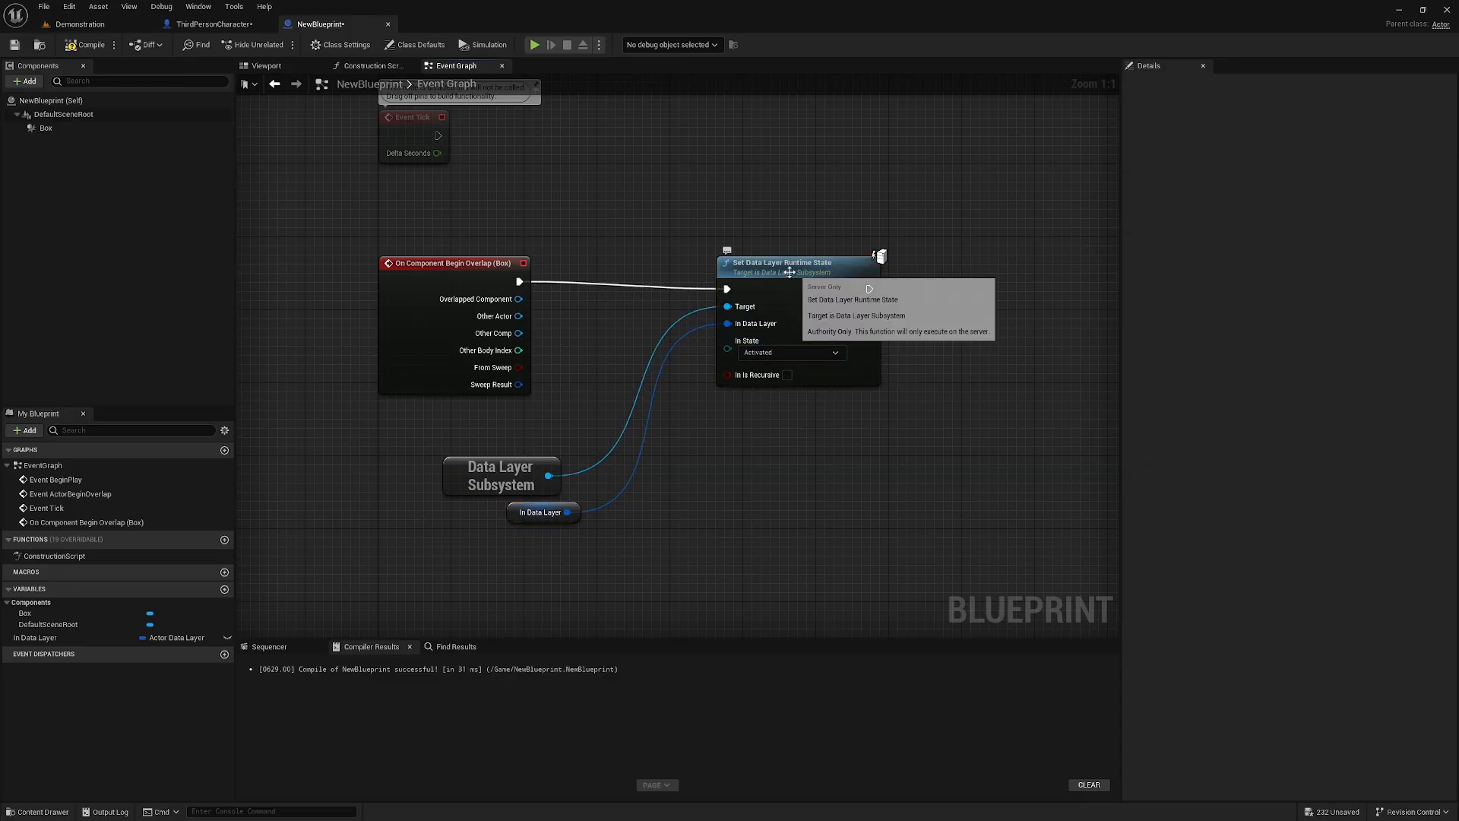
{"action": "left_click_drag", "start_coordinate": [788, 273], "coordinate": [789, 264]}
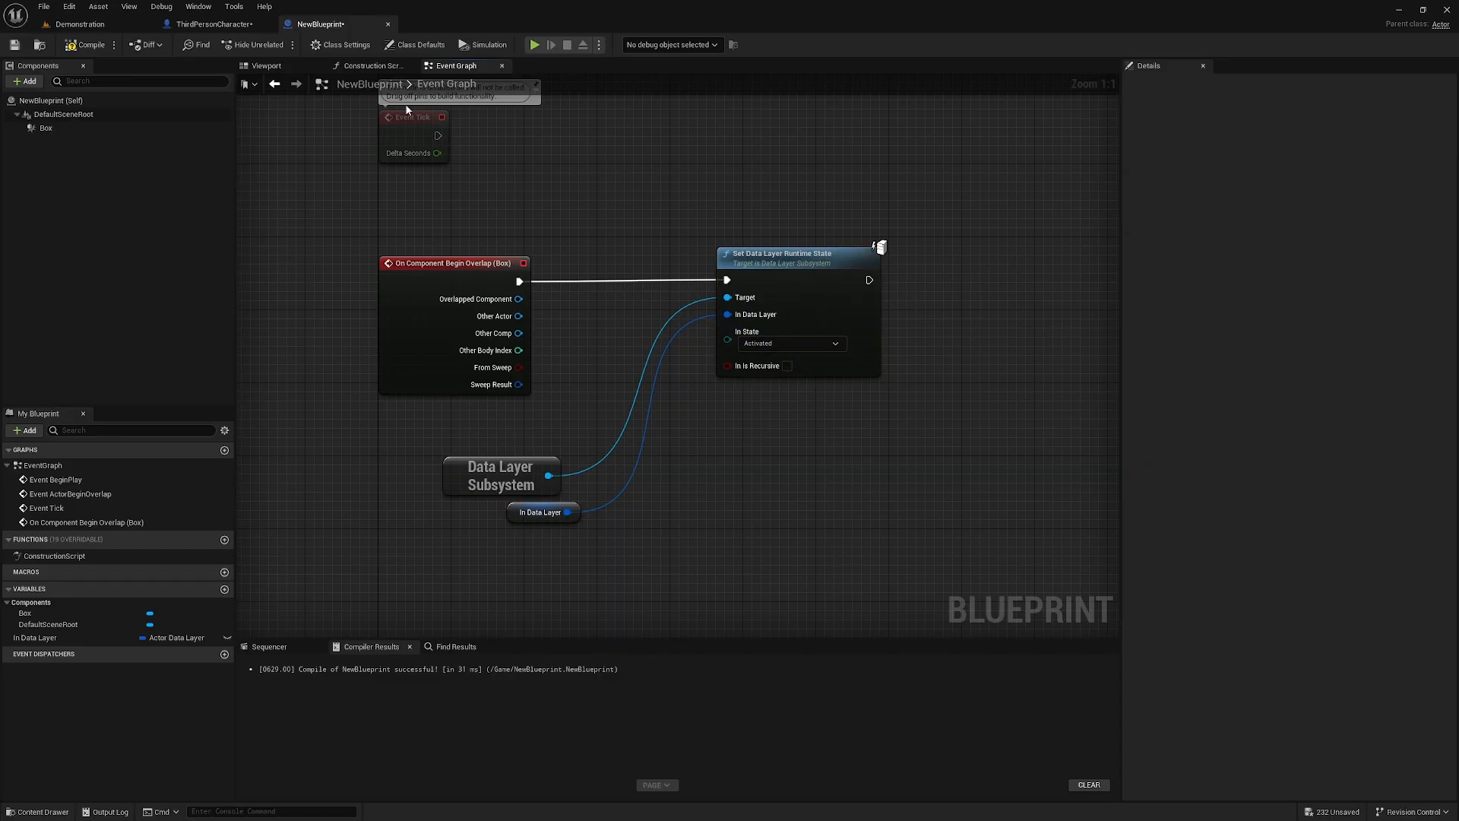
In the Demonstration level, set NewDataLayerAsset's initial runtime state to Unloaded.
{"action": "left_click", "coordinate": [105, 27]}
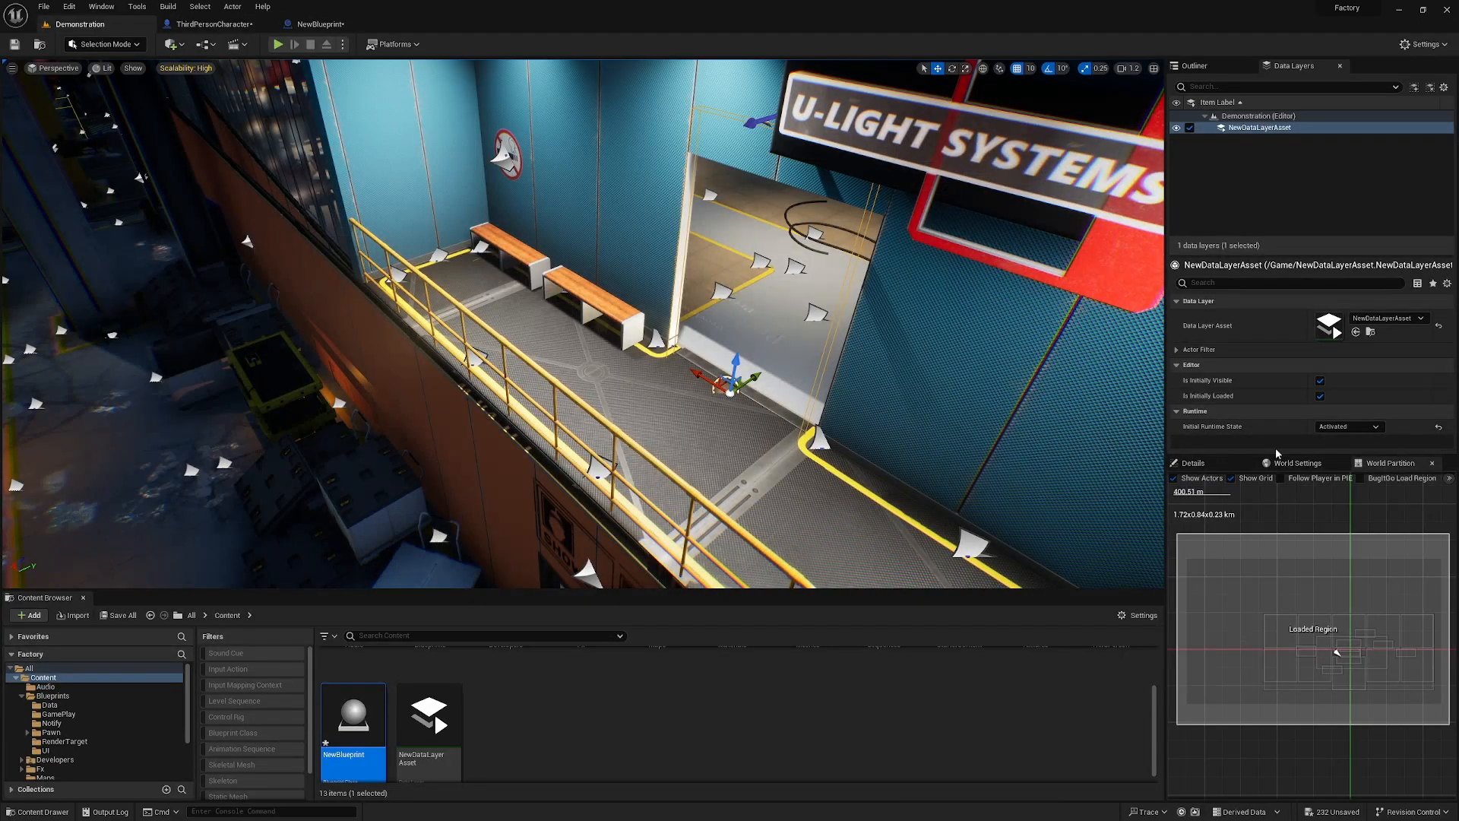
{"action": "left_click", "coordinate": [1347, 426]}
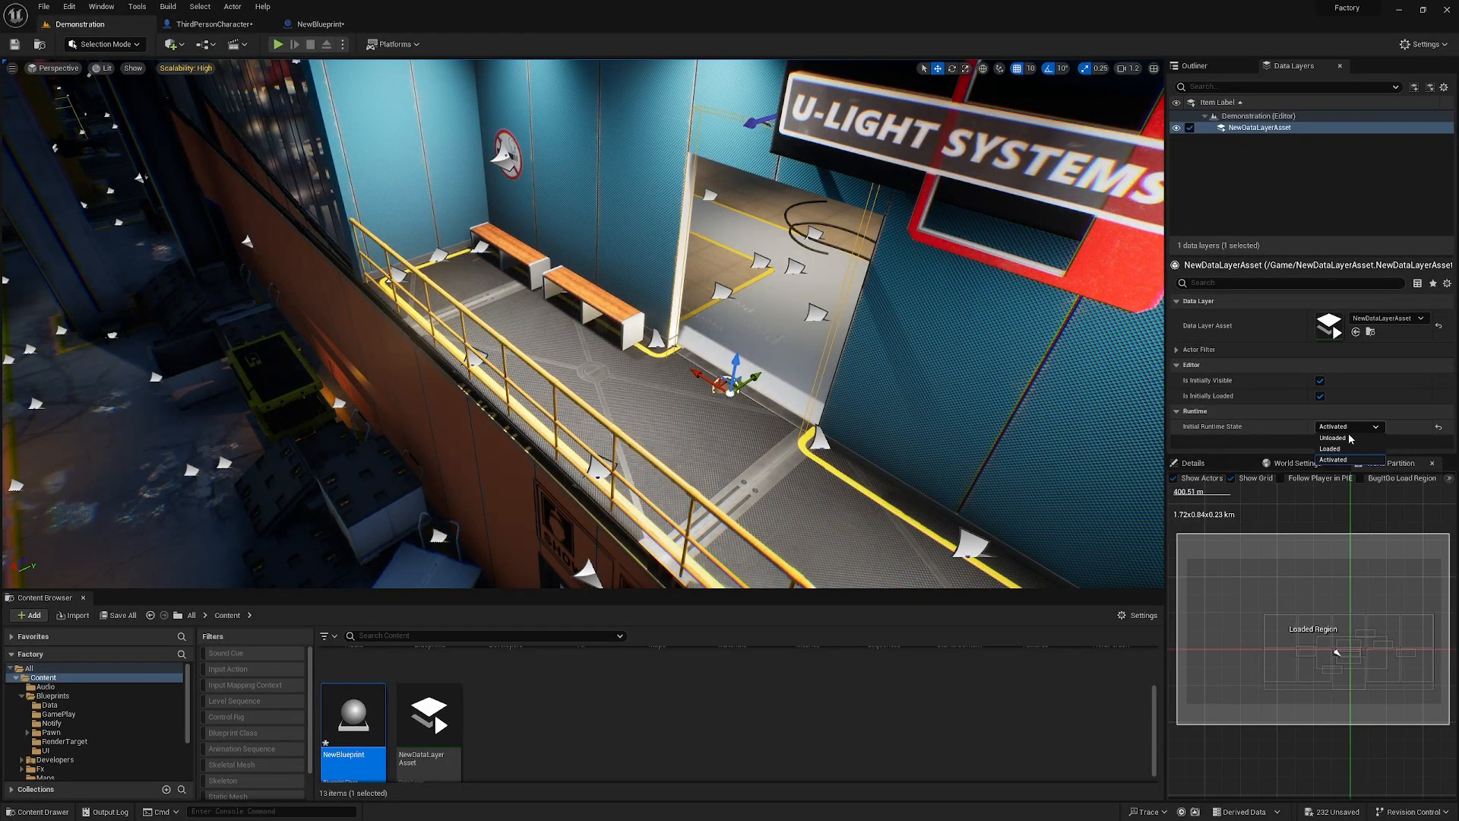
{"action": "left_click", "coordinate": [1339, 439]}
Try to start a play session from the walkway outside the office entrance.
{"action": "right_click_drag", "start_coordinate": [988, 434], "coordinate": [855, 453]}
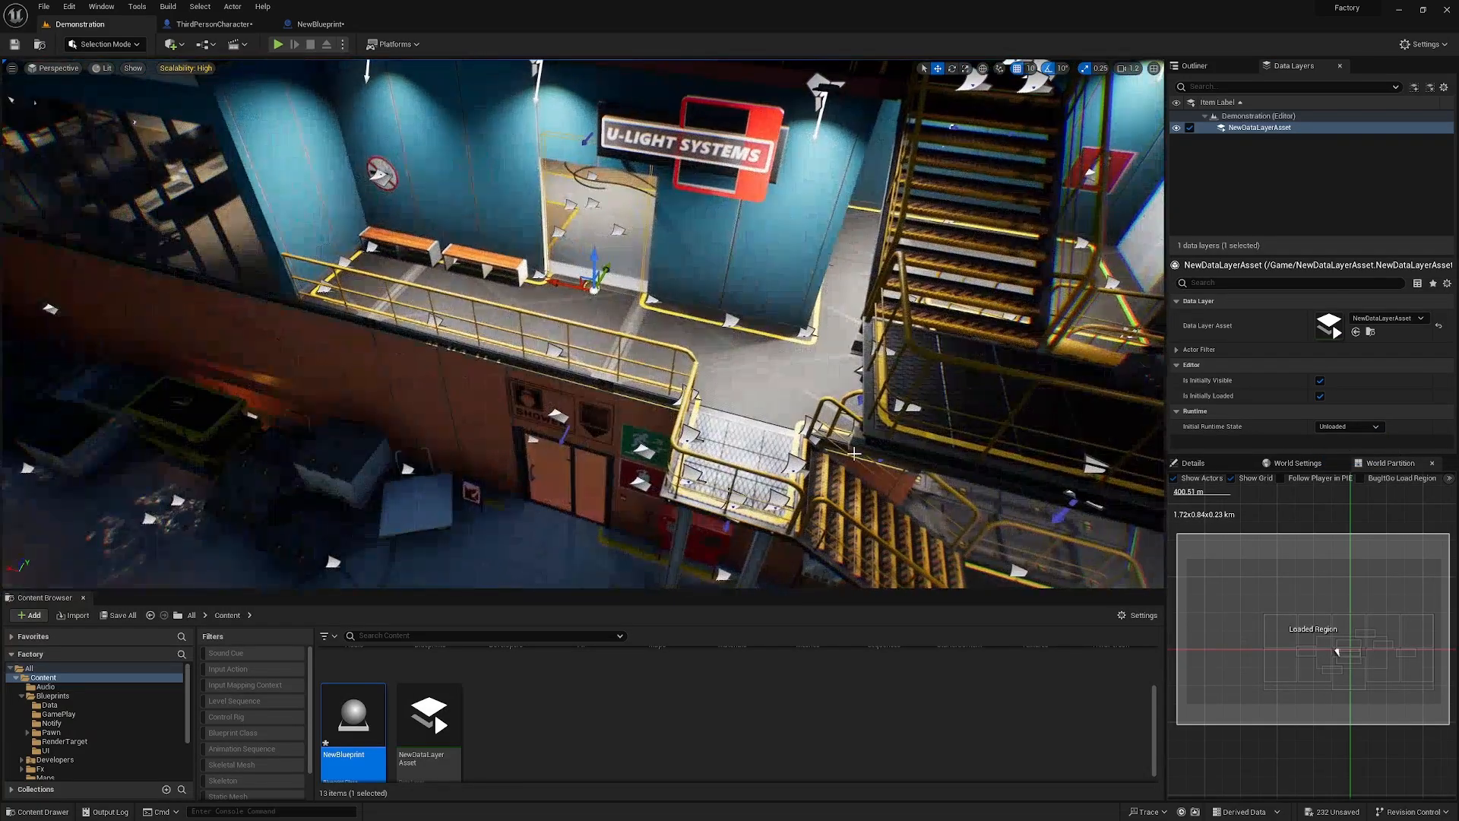
{"action": "right_click", "coordinate": [749, 376]}
{"action": "left_click", "coordinate": [784, 698]}
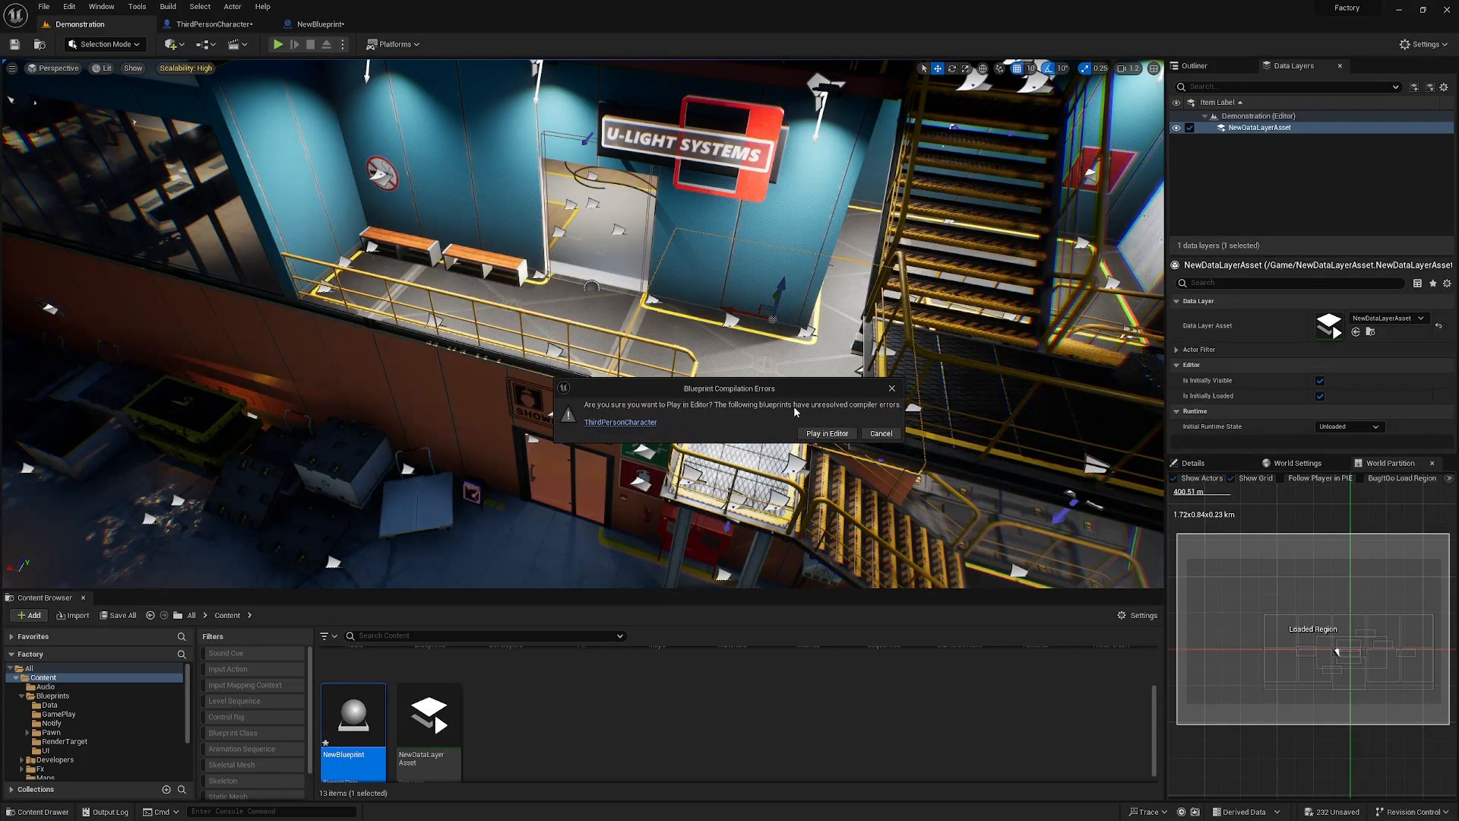
Open ThirdPersonCharacter from the compilation error and delete its leftover L key event, Flip Flop and Set Data Layer Runtime State nodes.
{"action": "left_click", "coordinate": [657, 421]}
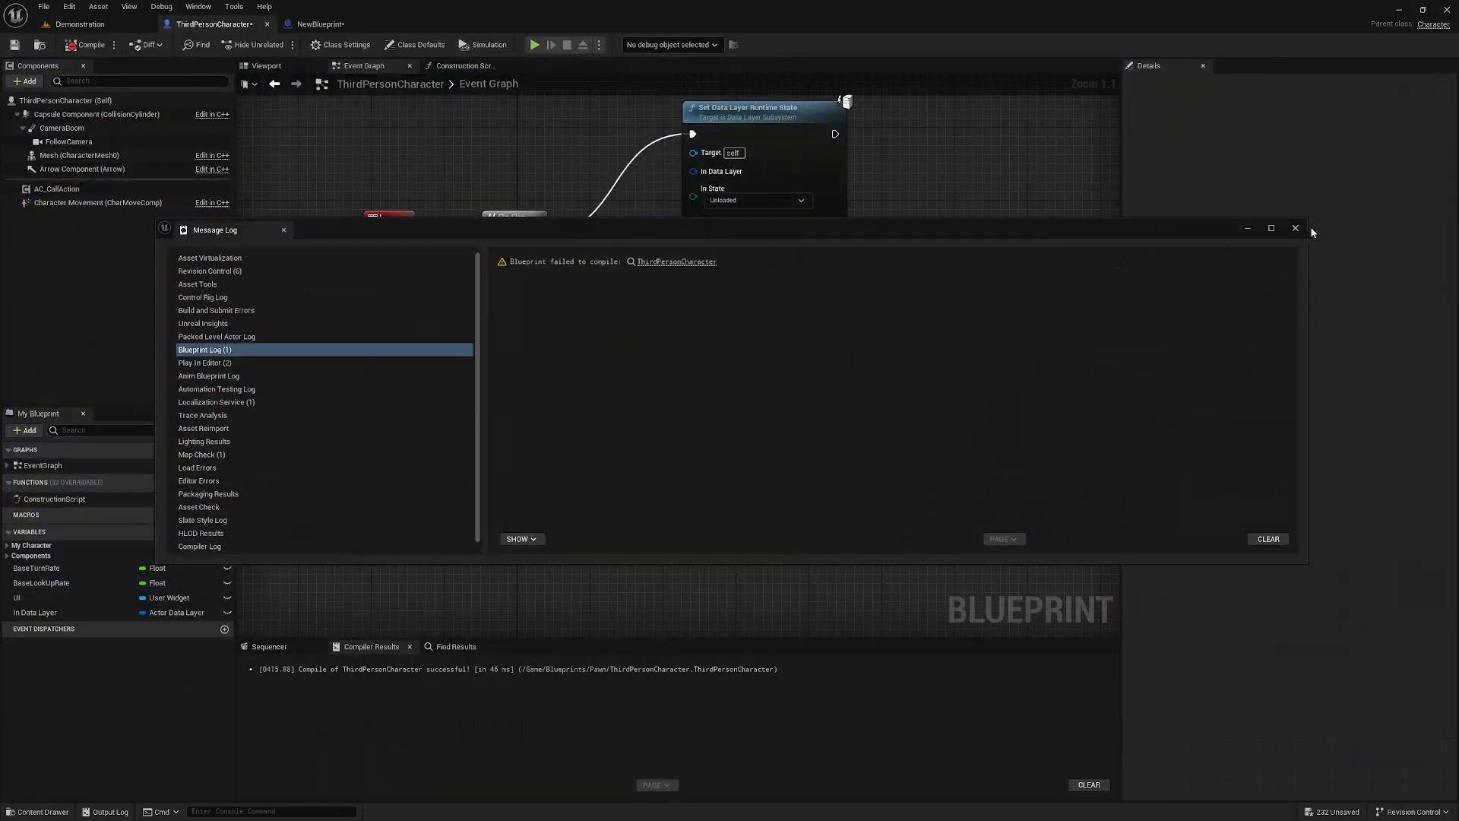
{"action": "left_click", "coordinate": [1288, 230]}
{"action": "left_click_drag", "start_coordinate": [1036, 459], "coordinate": [463, 258]}
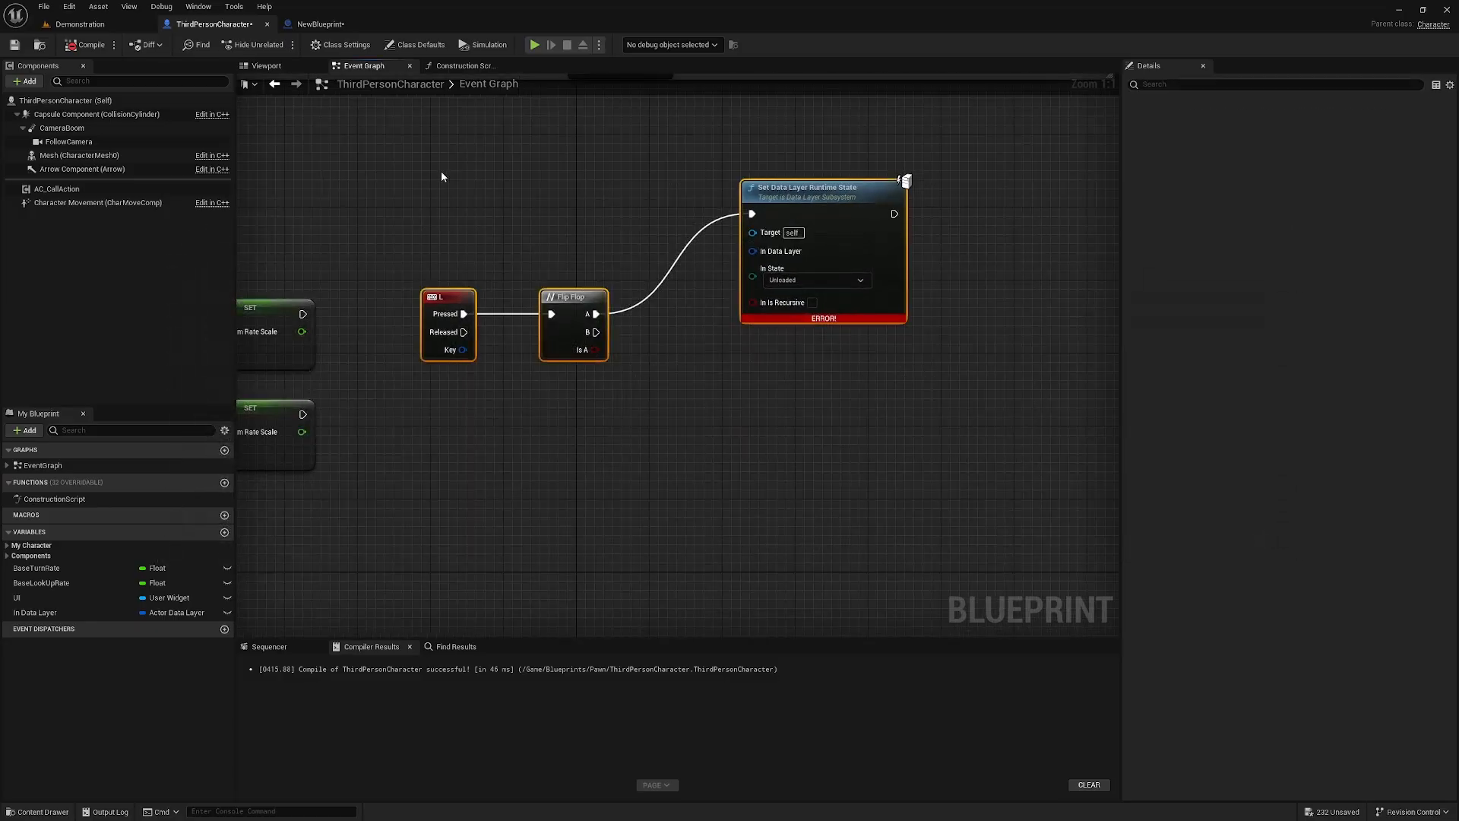
{"action": "key", "text": "Delete"}
Play the level full screen from the walkway and walk the character through the office doorway to test the data layer trigger.
{"action": "left_click", "coordinate": [85, 24]}
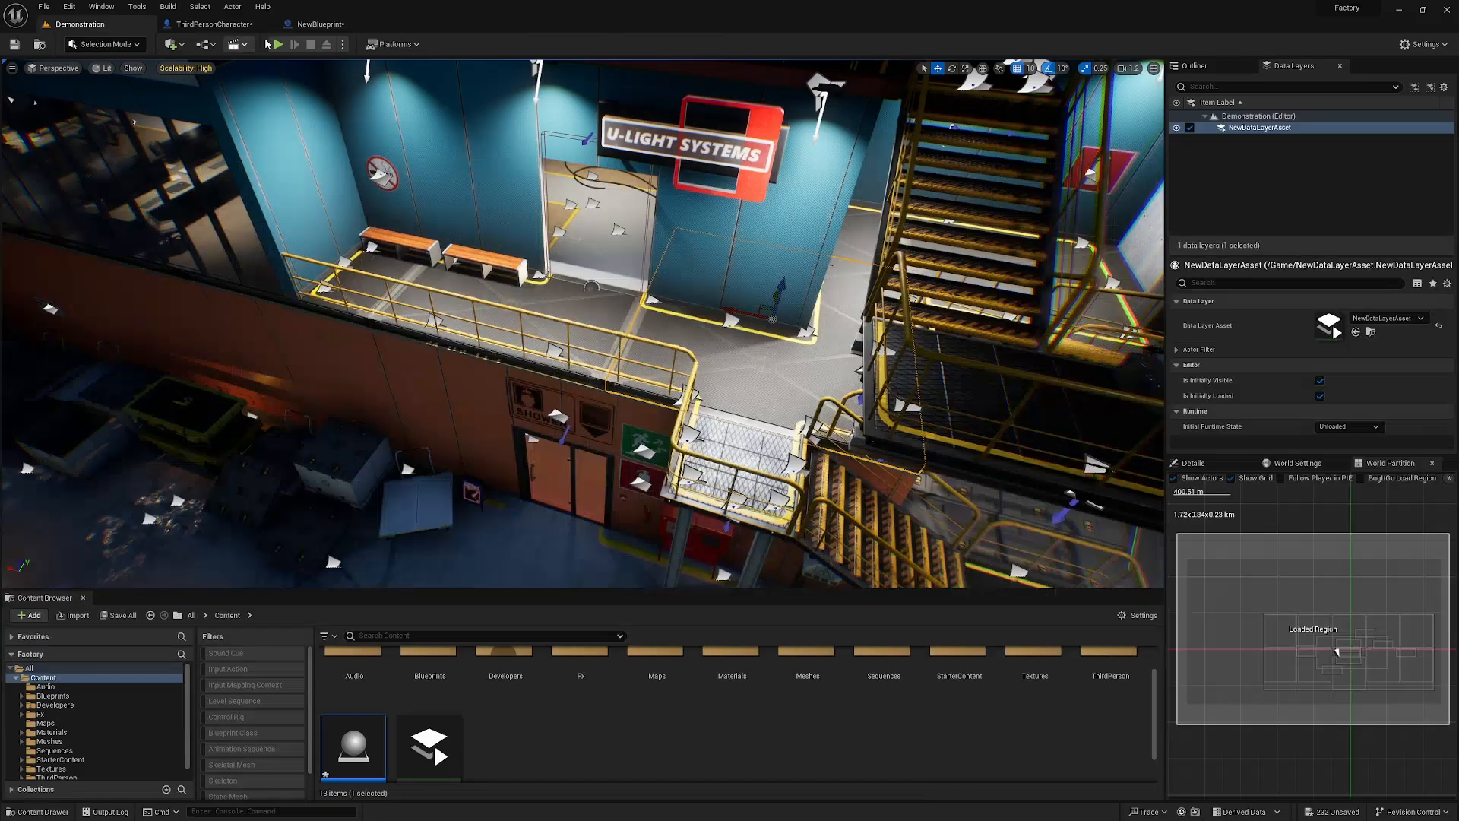
{"action": "right_click", "coordinate": [757, 386]}
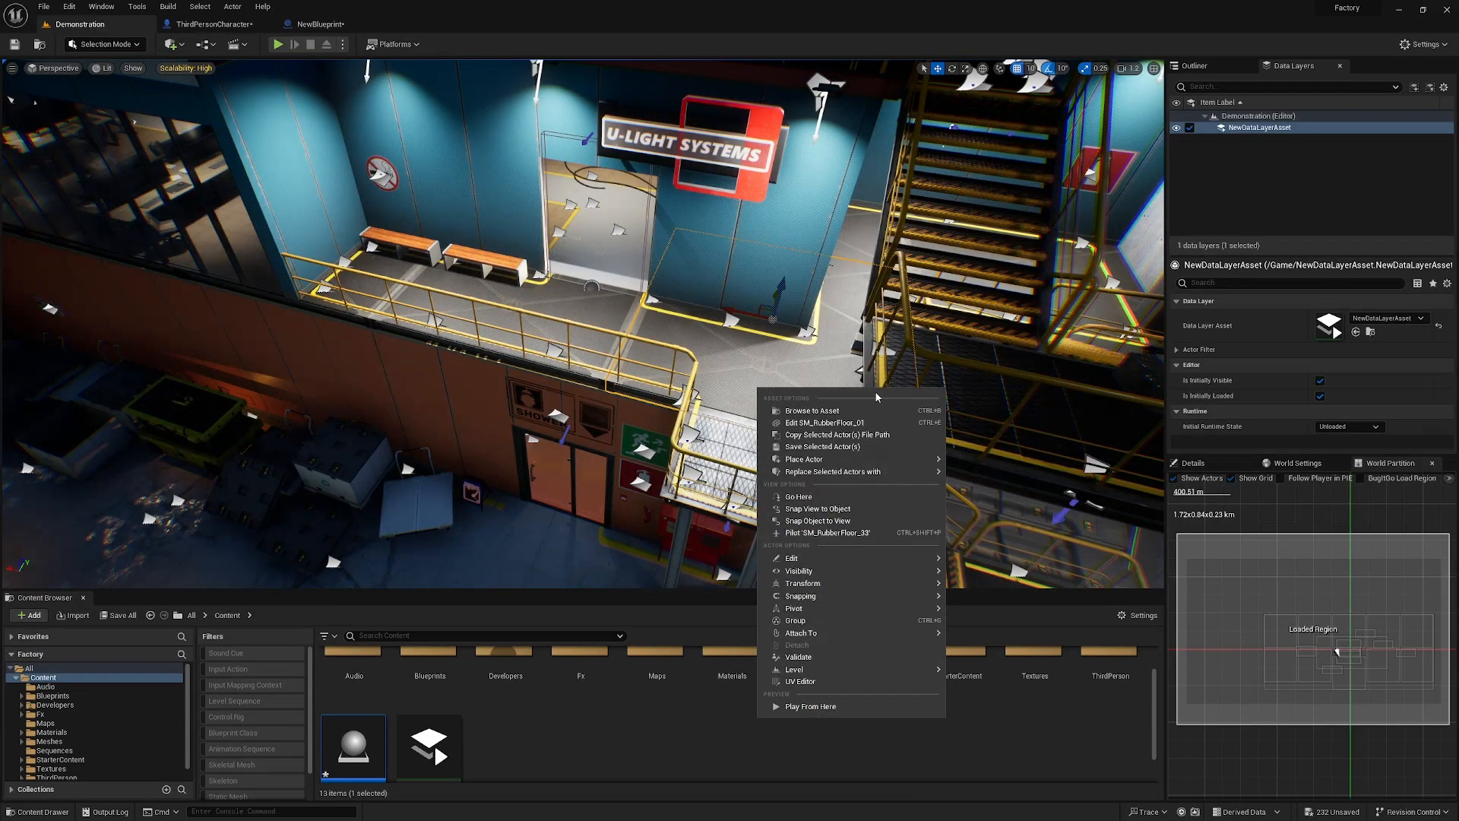
{"action": "left_click", "coordinate": [823, 707]}
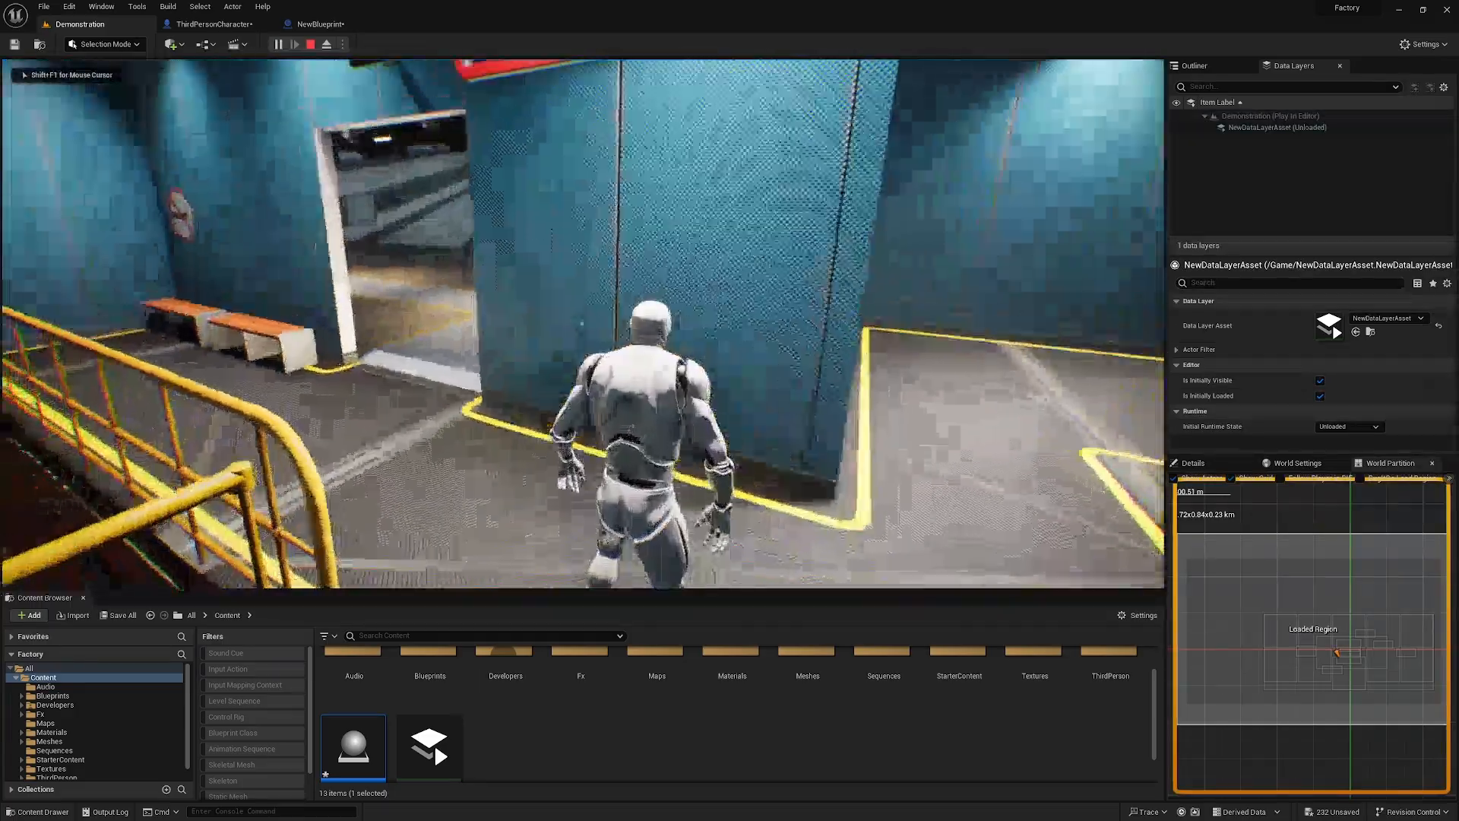
{"action": "key", "text": "F11"}
{"action": "key", "text": "w"}
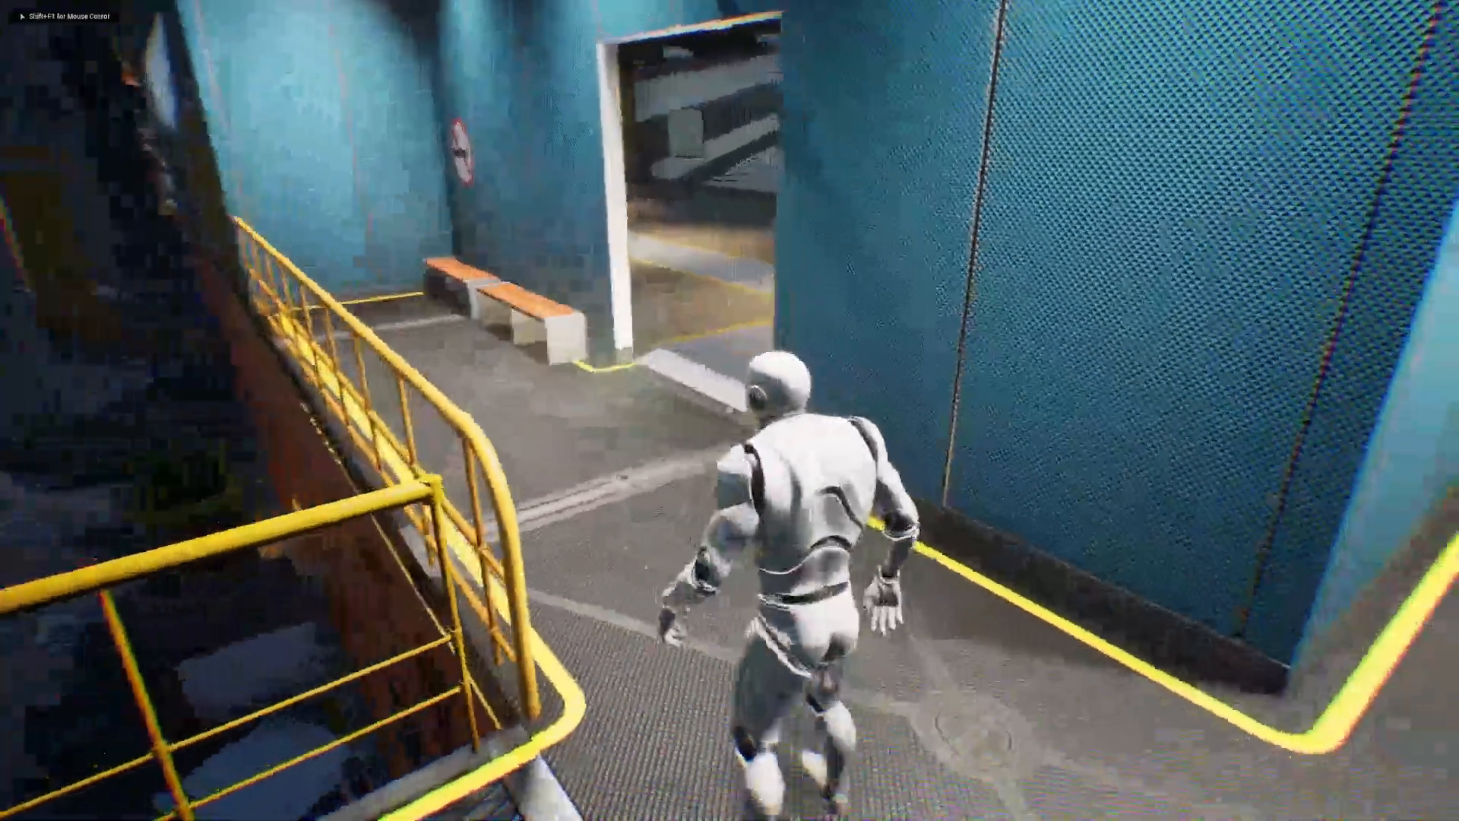
{"action": "key", "text": "w"}
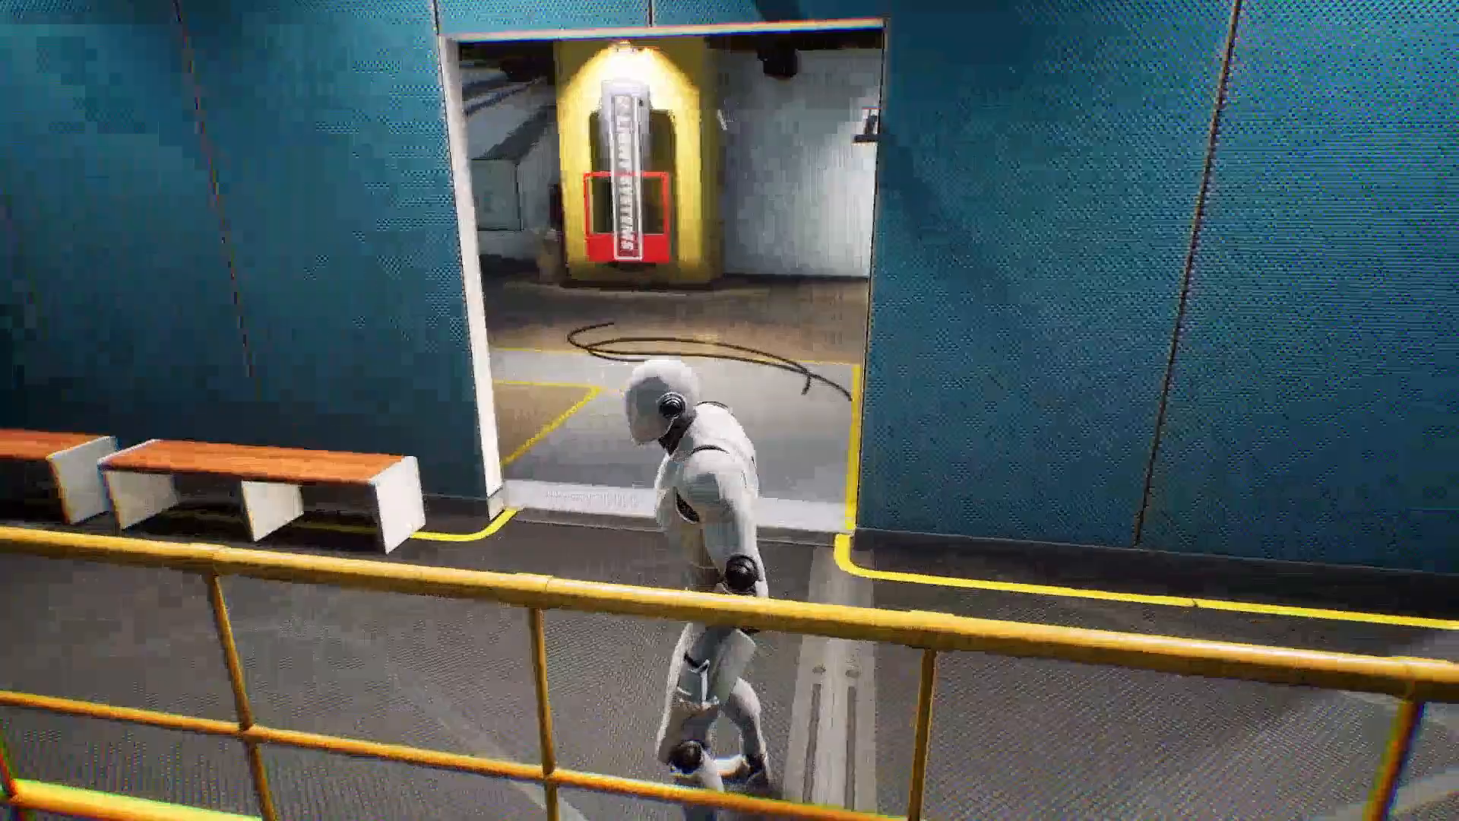
{"action": "key", "text": "w"}
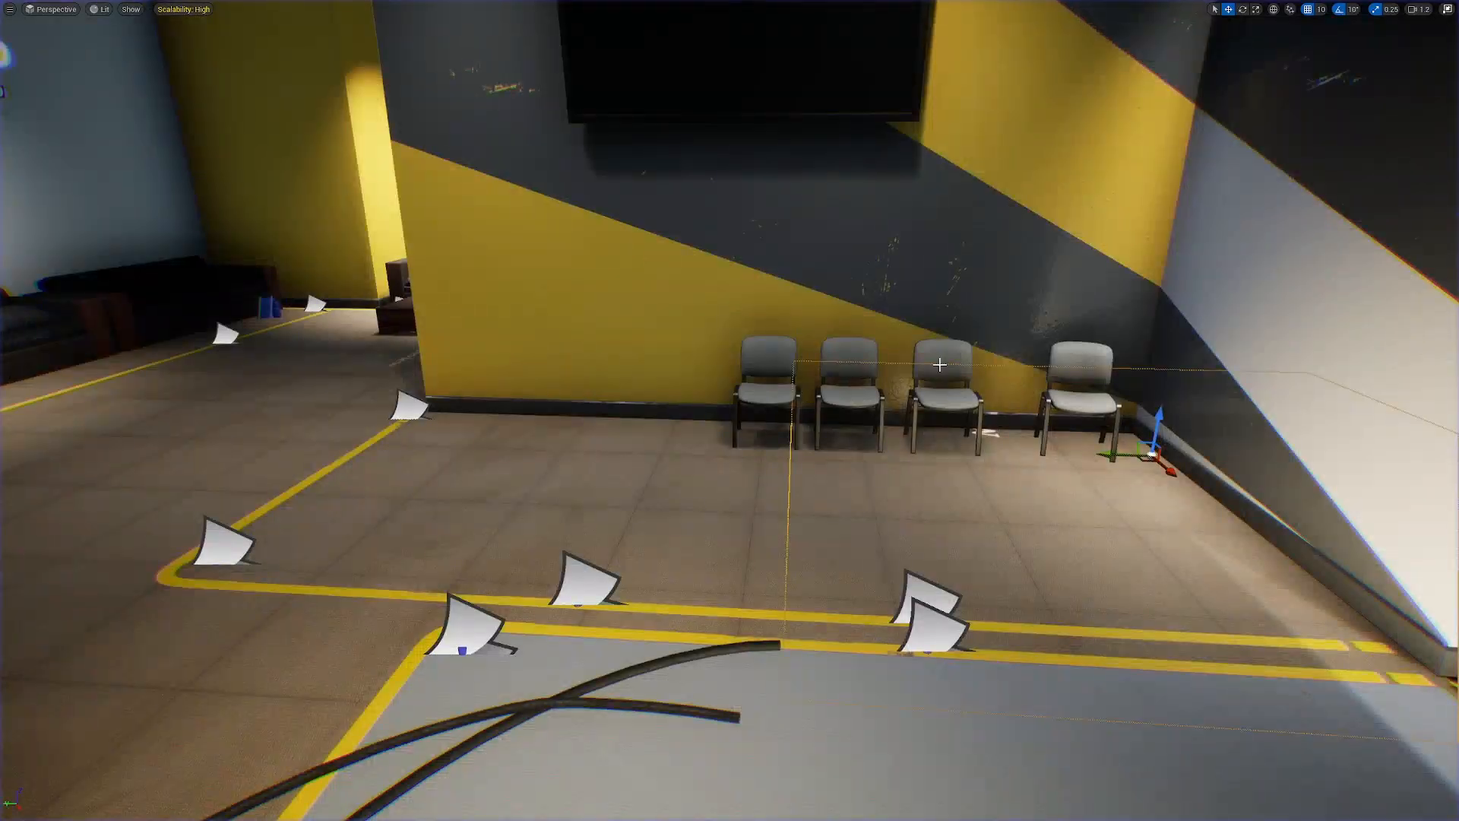
{"action": "right_click_drag", "start_coordinate": [939, 364], "coordinate": [1110, 365]}
{"action": "right_click_drag", "start_coordinate": [730, 410], "coordinate": [563, 402]}
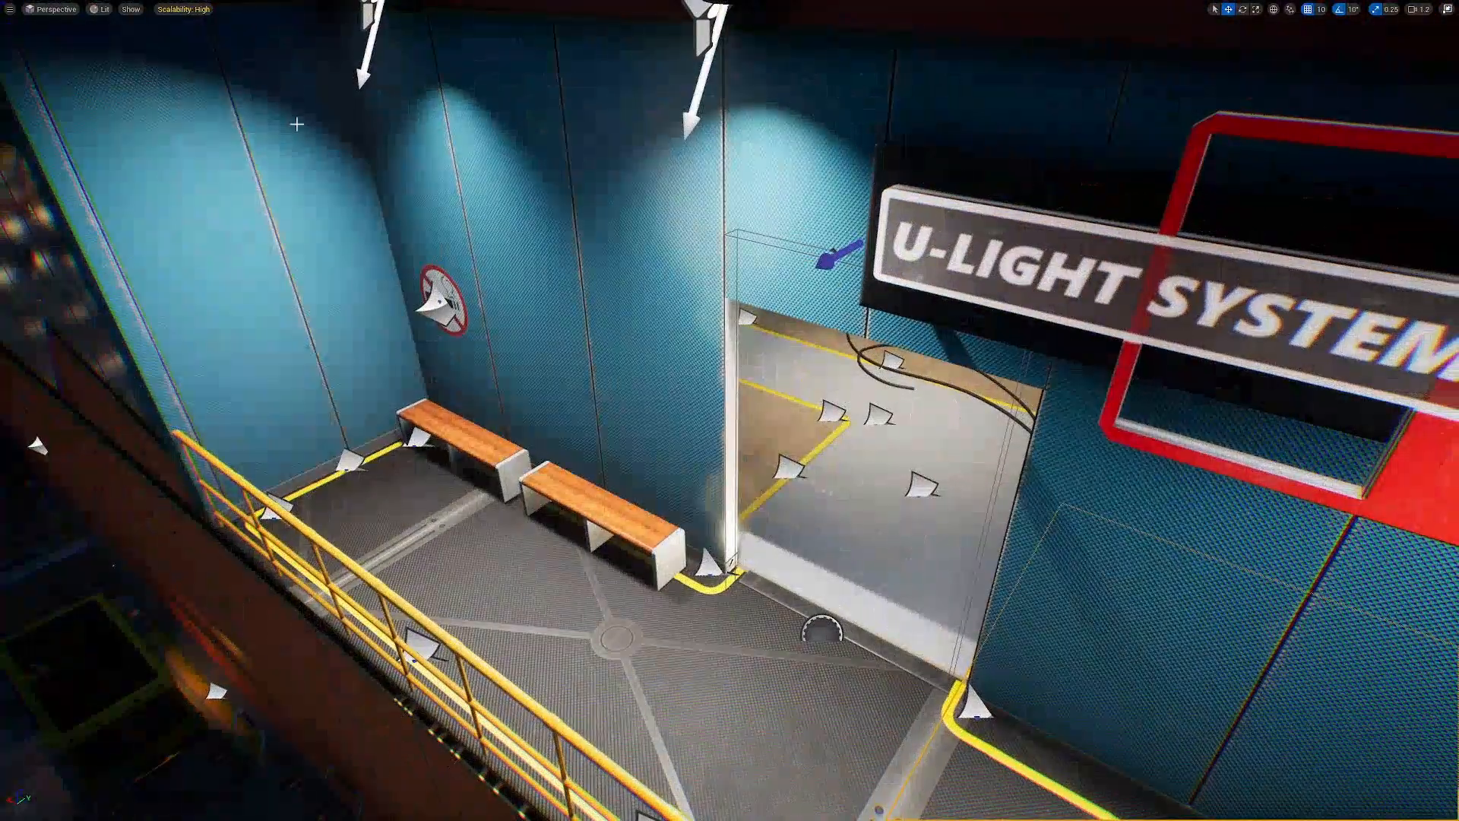
{"action": "key", "text": "F11"}
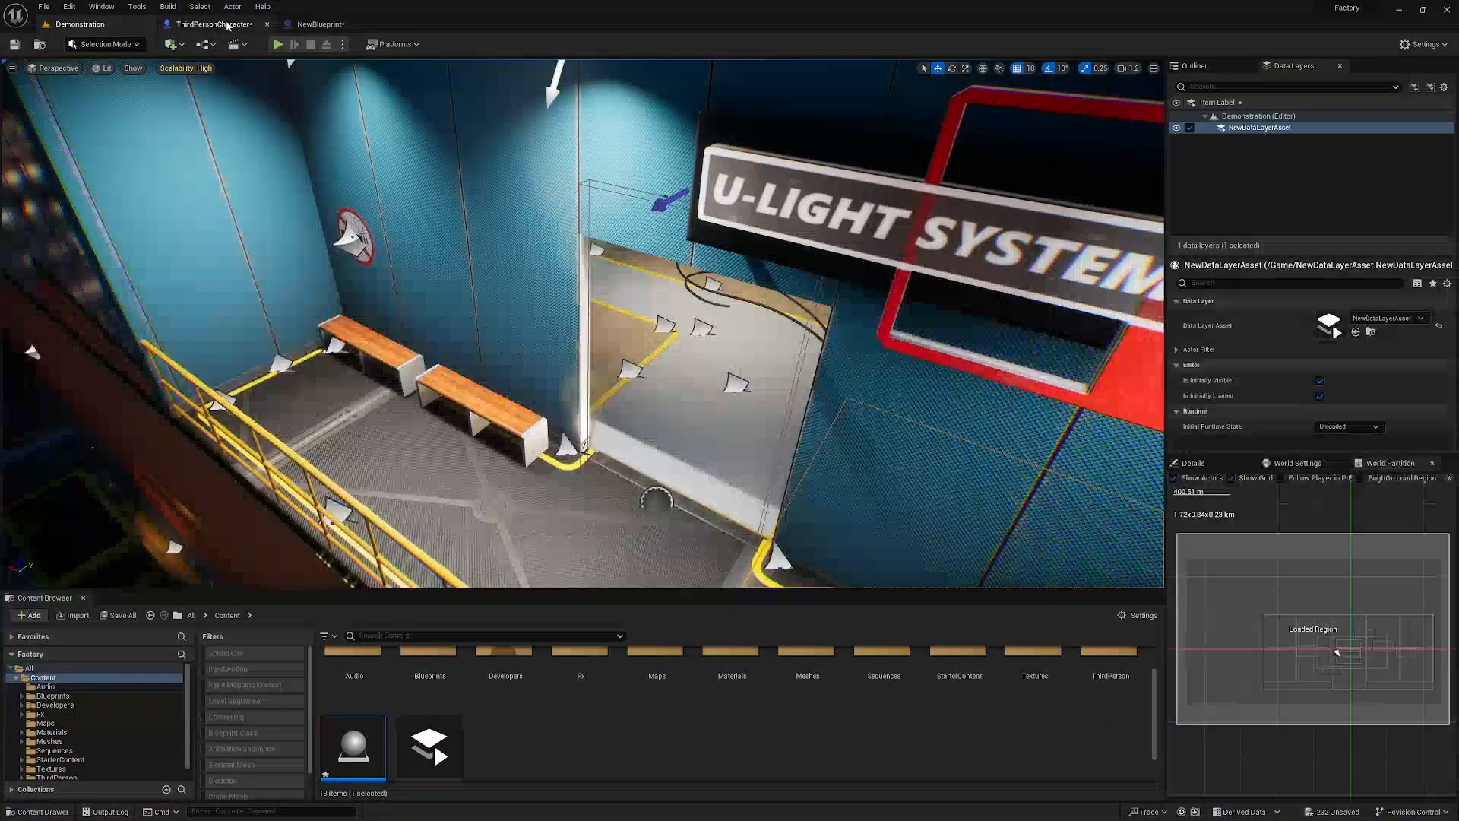
Duplicate the Box component in NewBlueprint and move the copy away along the Y axis to form a second, parallel trigger.
{"action": "left_click", "coordinate": [327, 26]}
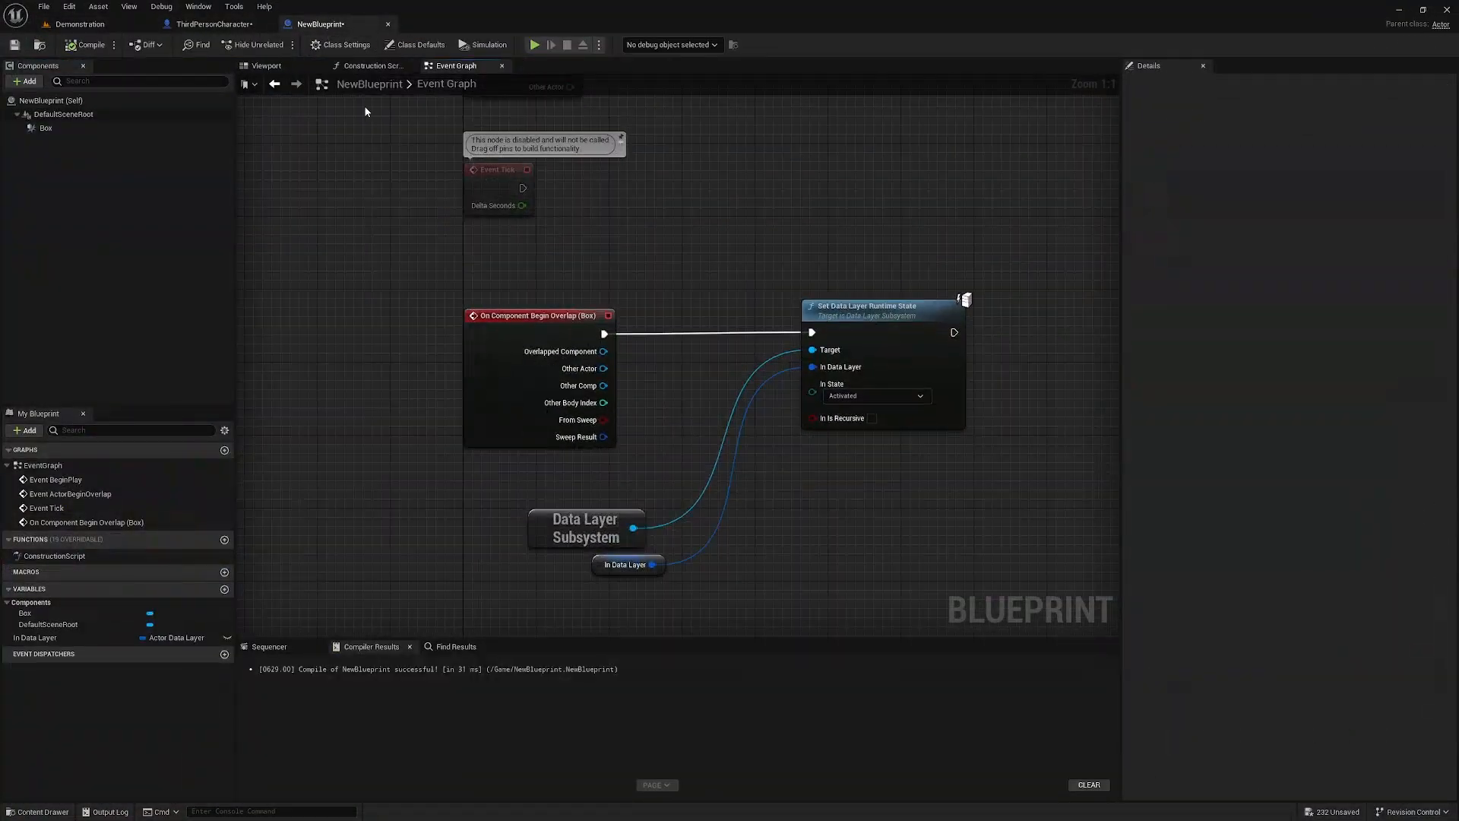
{"action": "left_click", "coordinate": [294, 67]}
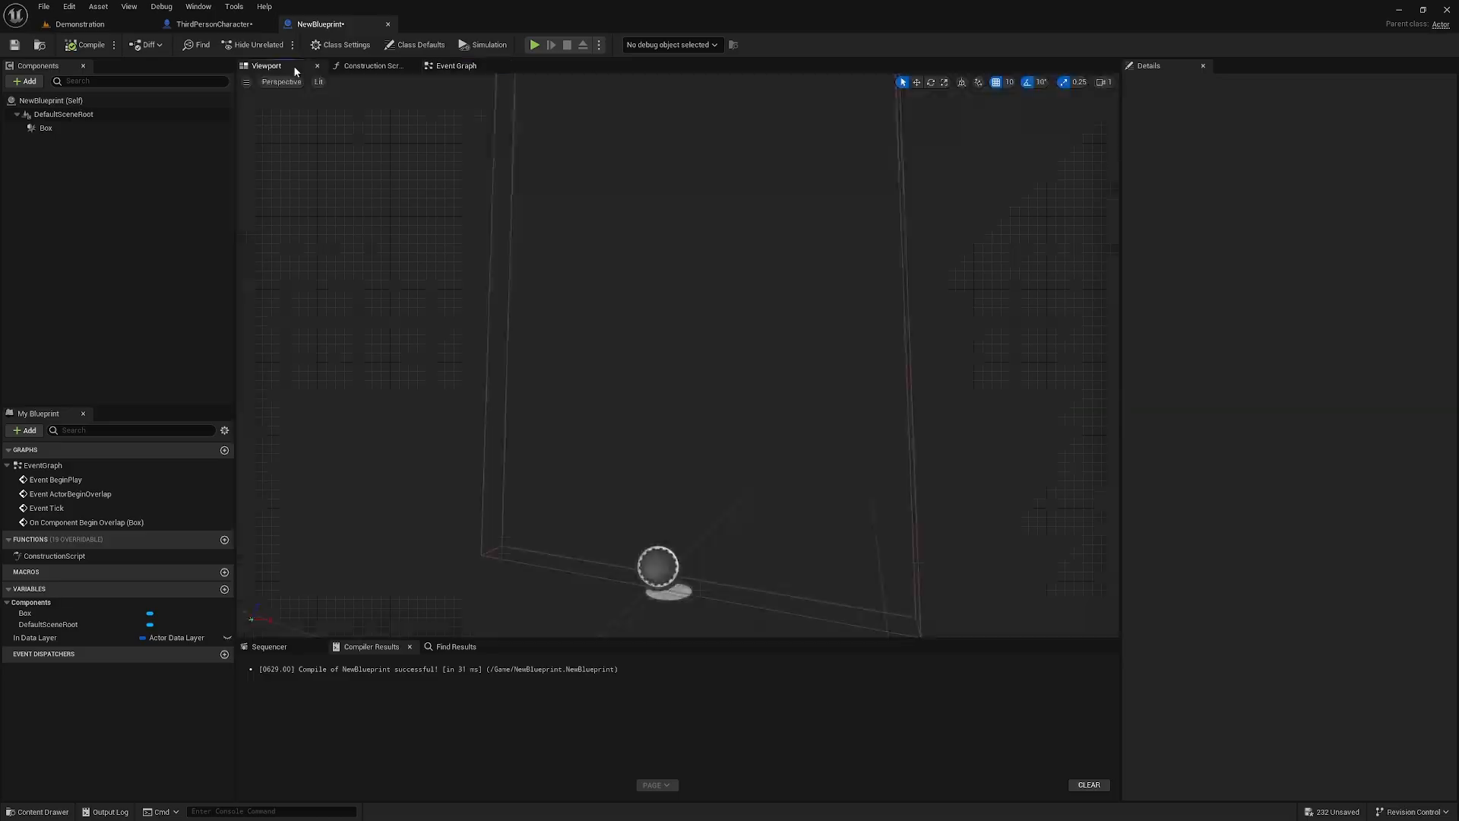
{"action": "mouse_move", "coordinate": [581, 411]}
{"action": "right_mouse_down"}
{"action": "mouse_move", "coordinate": [631, 471]}
{"action": "mouse_move", "coordinate": [600, 433]}
{"action": "mouse_move", "coordinate": [608, 418]}
{"action": "mouse_move", "coordinate": [593, 426]}
{"action": "right_mouse_up"}
{"action": "left_click", "coordinate": [88, 128]}
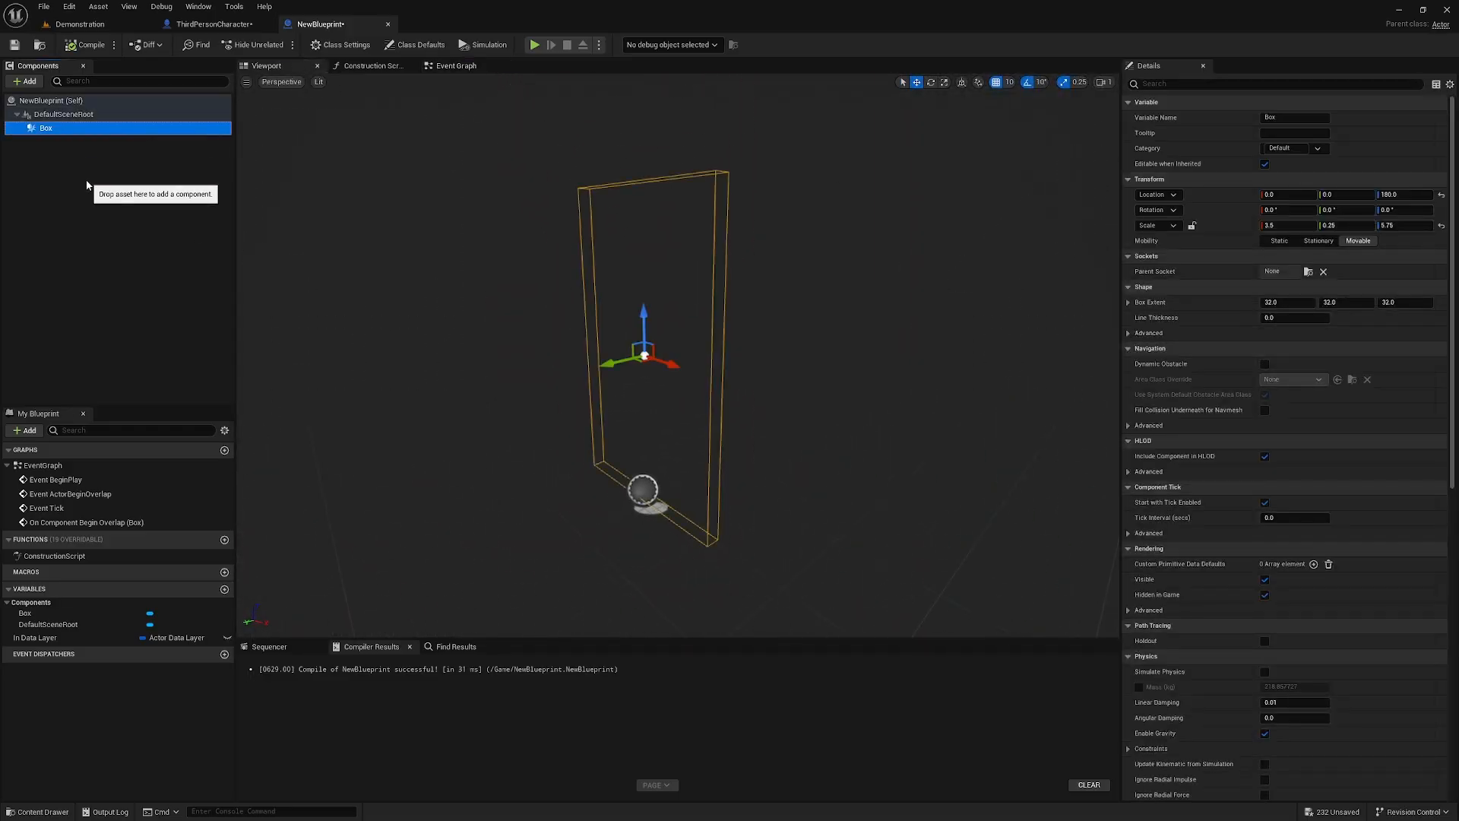
{"action": "key", "text": "ctrl+d"}
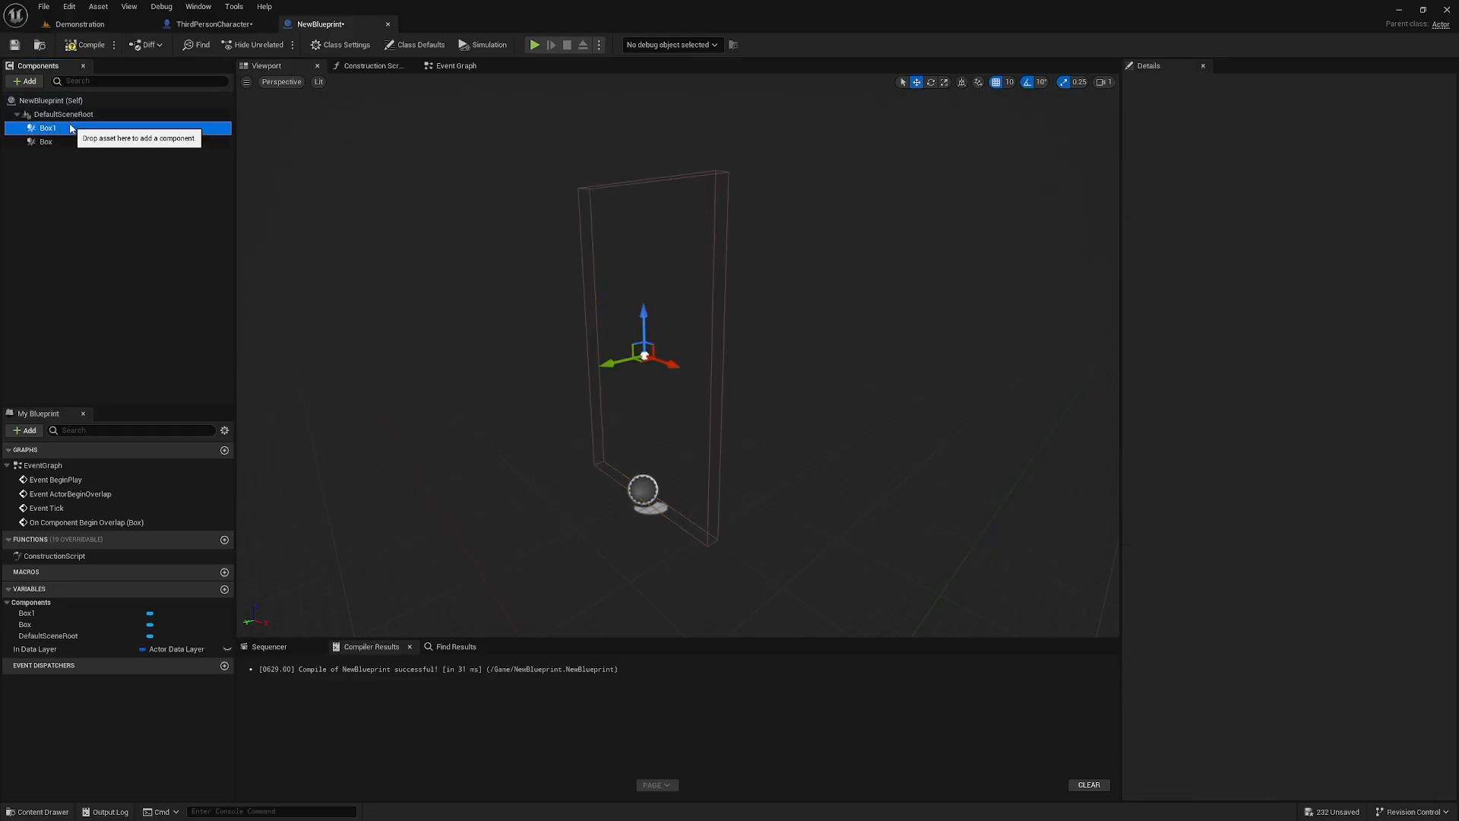
{"action": "left_click_drag", "start_coordinate": [617, 365], "coordinate": [682, 353]}
{"action": "mouse_move", "coordinate": [683, 354]}
{"action": "right_mouse_down"}
{"action": "mouse_move", "coordinate": [459, 350]}
{"action": "mouse_move", "coordinate": [690, 335]}
{"action": "right_mouse_up"}
Add an Arrow component to NewBlueprint under the default scene root.
{"action": "left_click", "coordinate": [71, 163]}
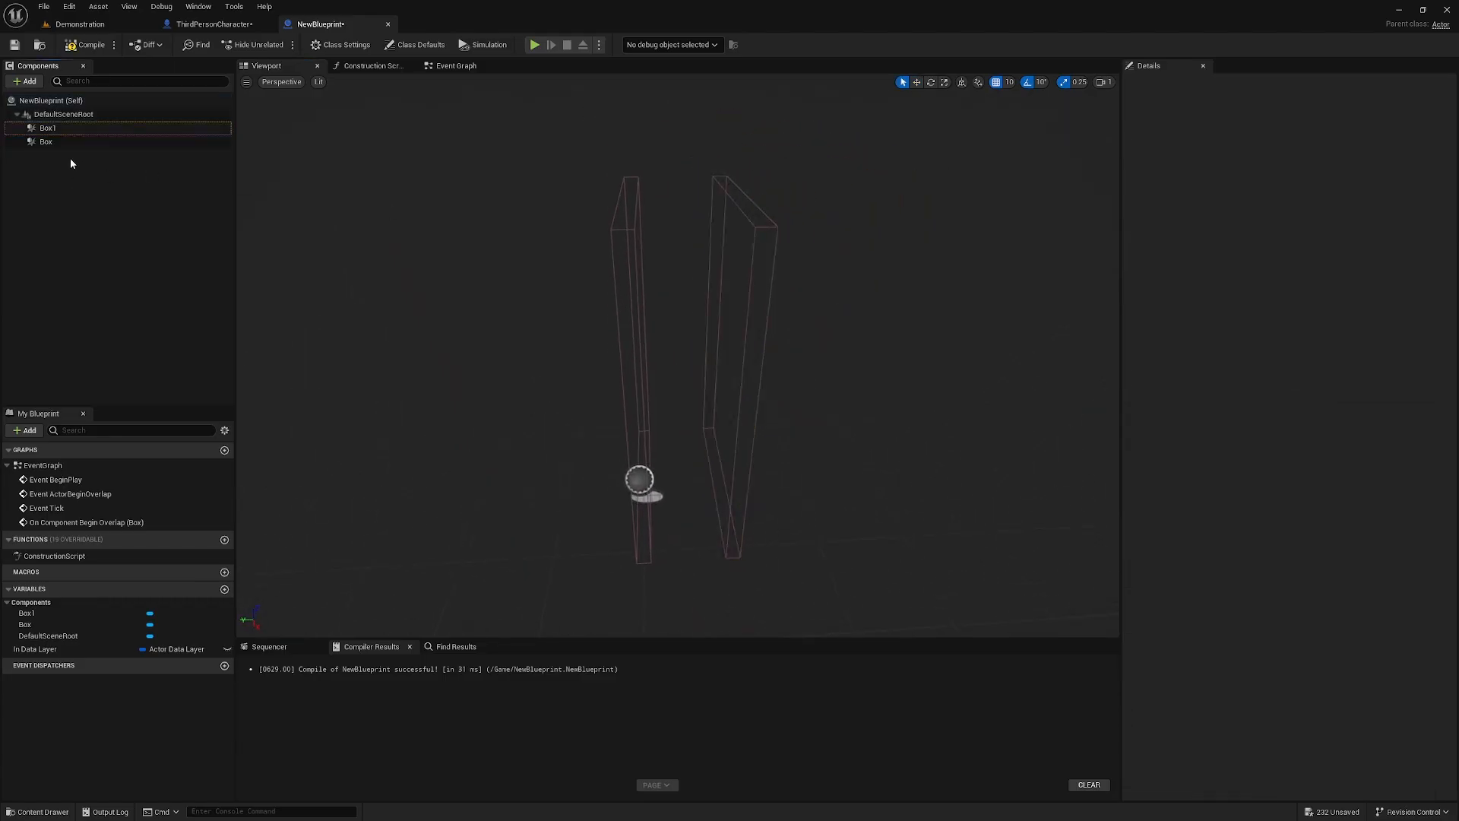
{"action": "left_click", "coordinate": [29, 79]}
{"action": "type", "text": "arrow"}
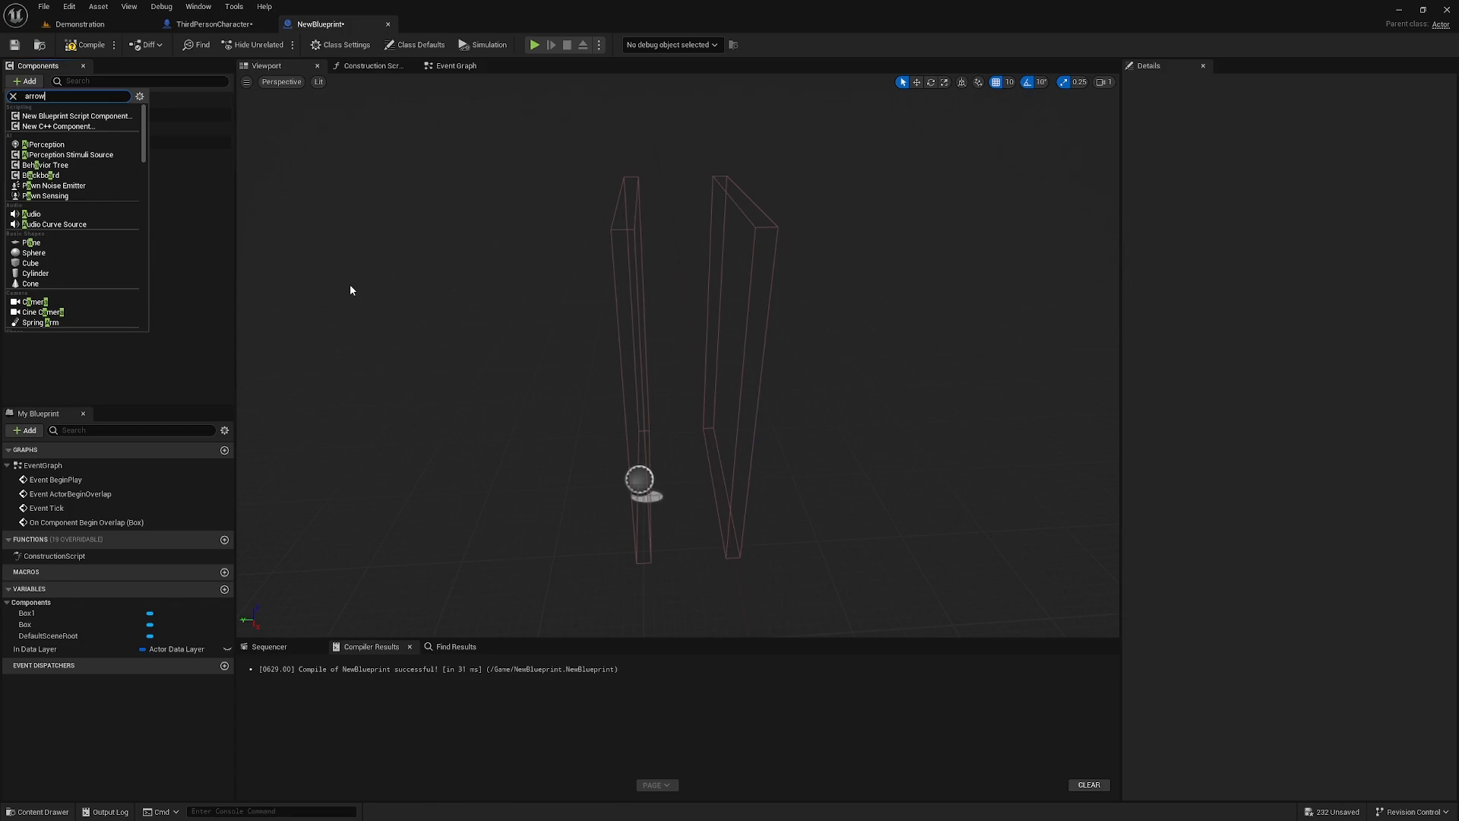
{"action": "left_click", "coordinate": [80, 115]}
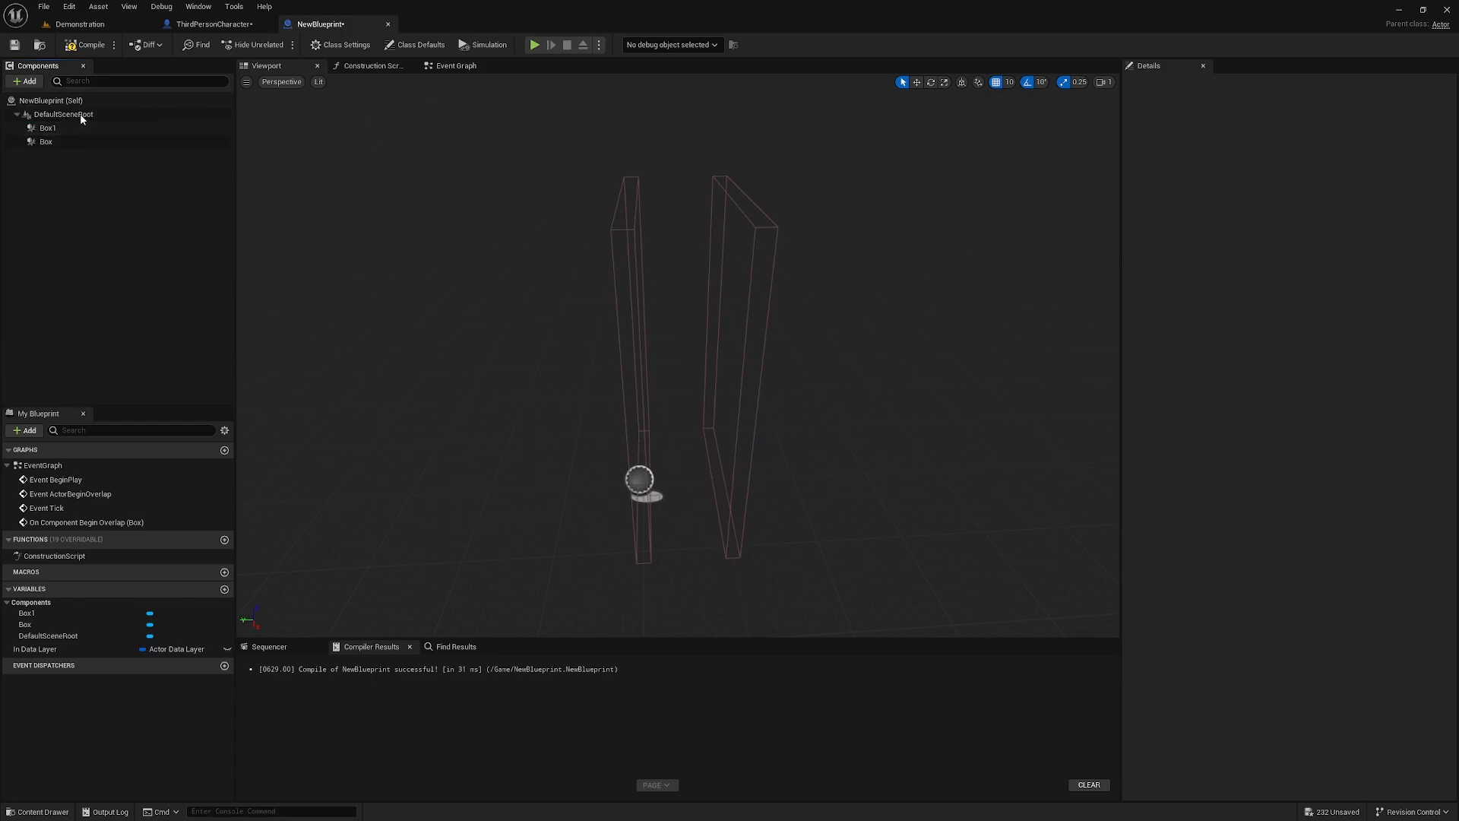
{"action": "left_click", "coordinate": [62, 163]}
Raise the Arrow component to Z 200, rotate it 90° about Z and scale it uniformly to 2.75.
{"action": "left_click", "coordinate": [52, 129]}
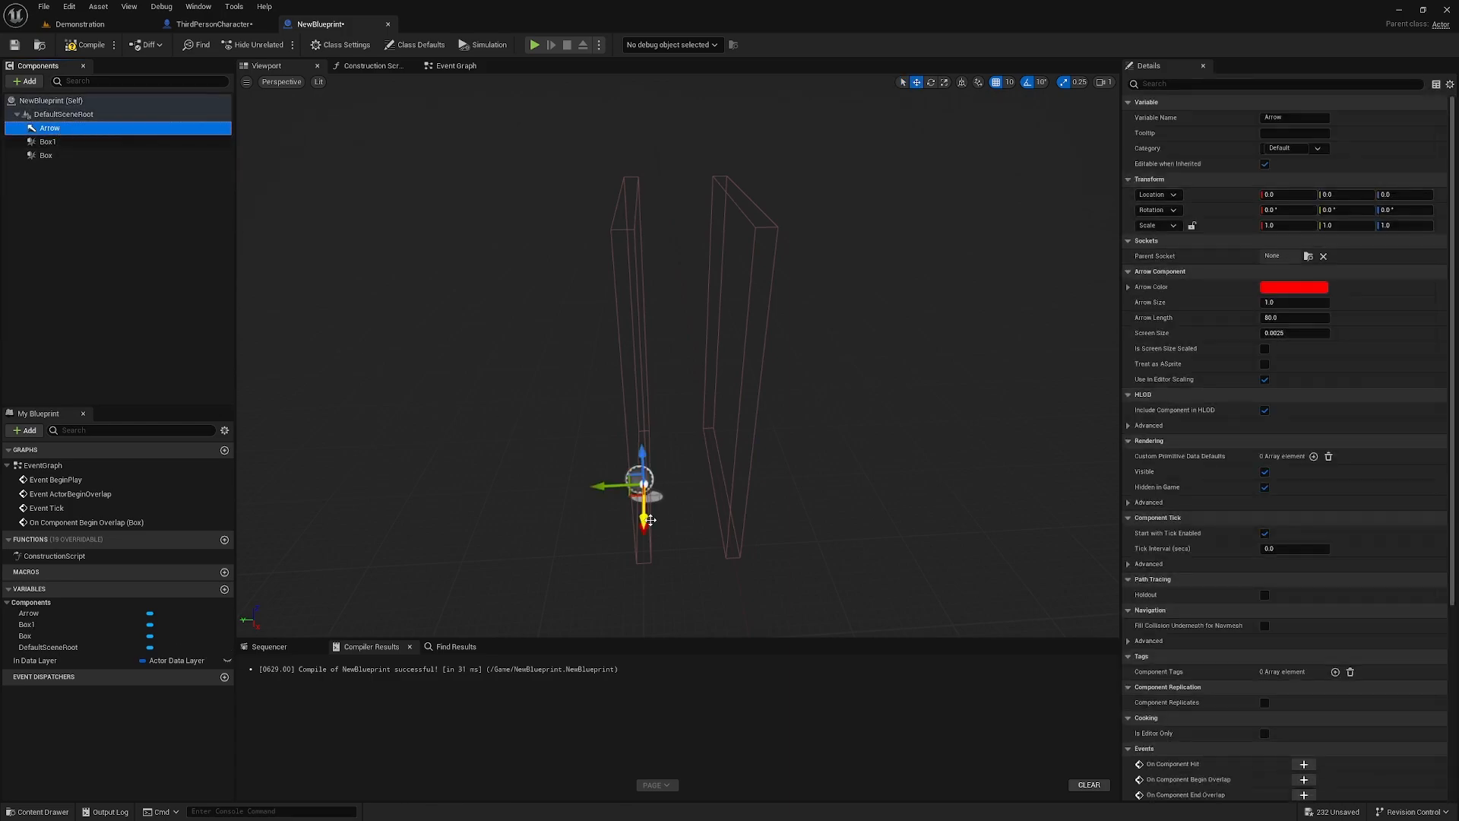
{"action": "left_click_drag", "start_coordinate": [642, 461], "coordinate": [567, 354]}
{"action": "key", "text": "e"}
{"action": "right_click_drag", "start_coordinate": [675, 384], "coordinate": [693, 371]}
{"action": "key", "text": "r"}
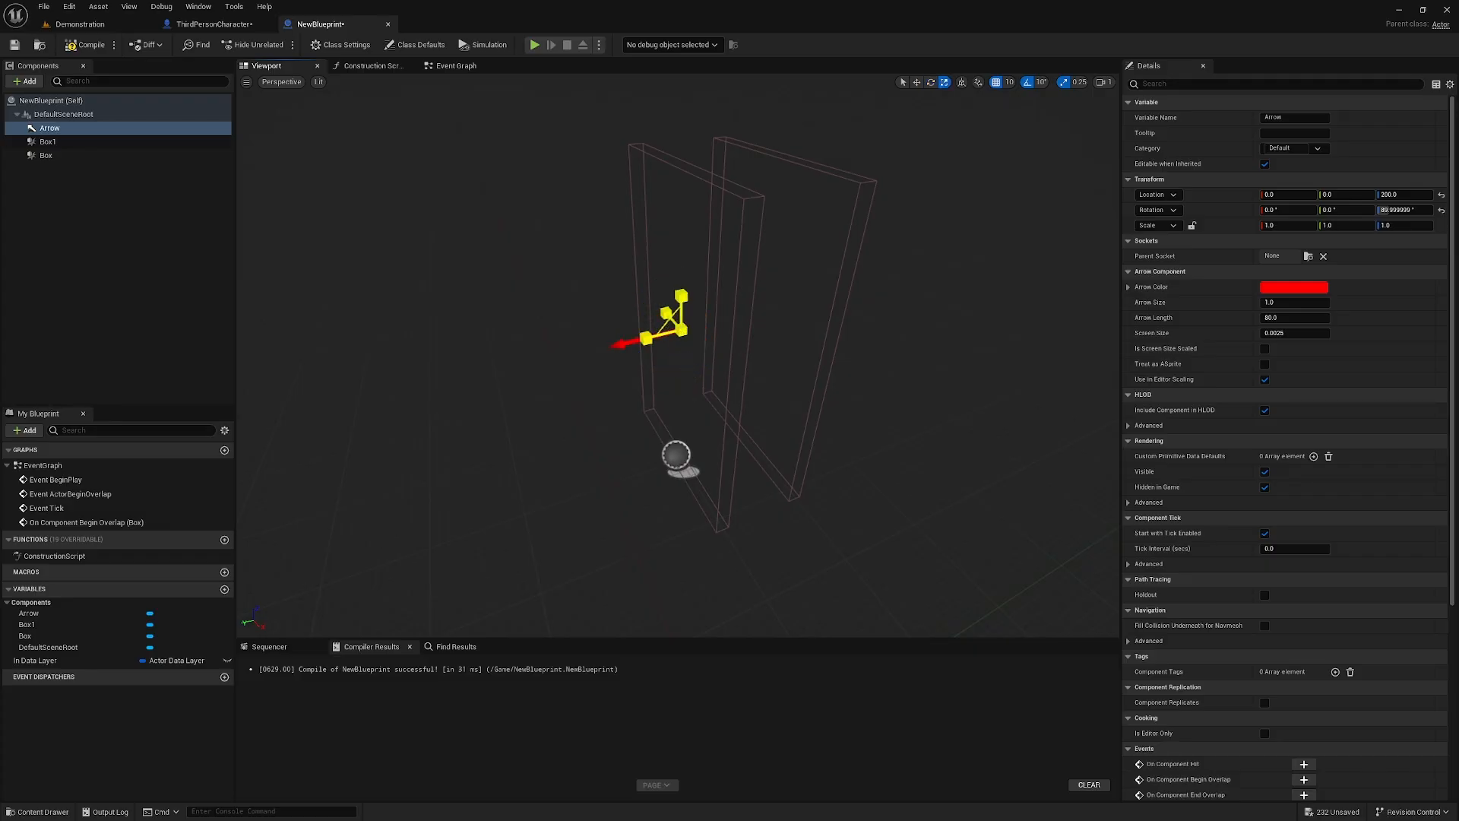
{"action": "left_click_drag", "start_coordinate": [681, 329], "coordinate": [729, 289]}
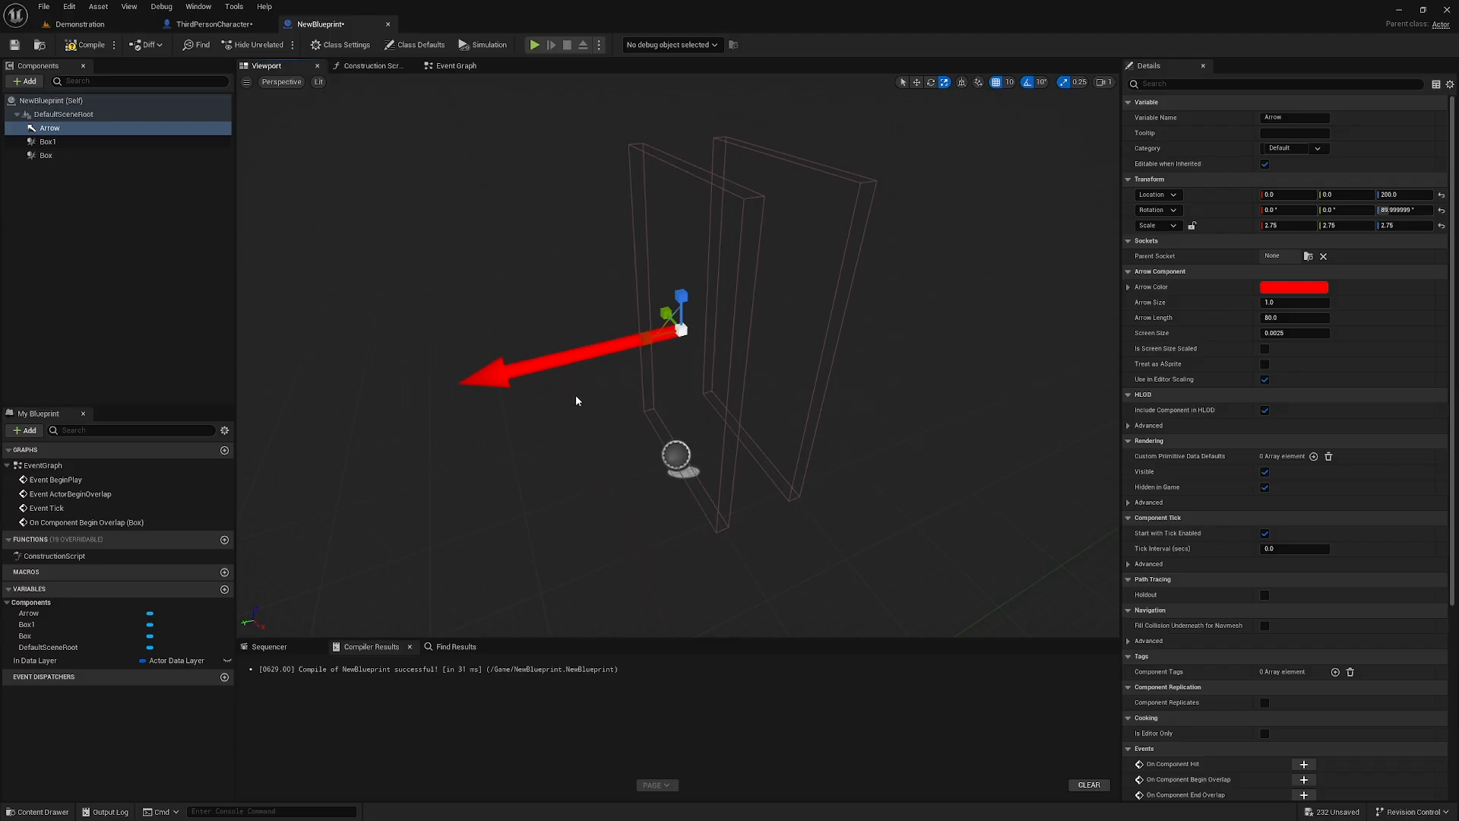
Duplicate the Arrow component and place the copy at the second trigger box, pointing in the opposite direction.
{"action": "key", "text": "ctrl+d"}
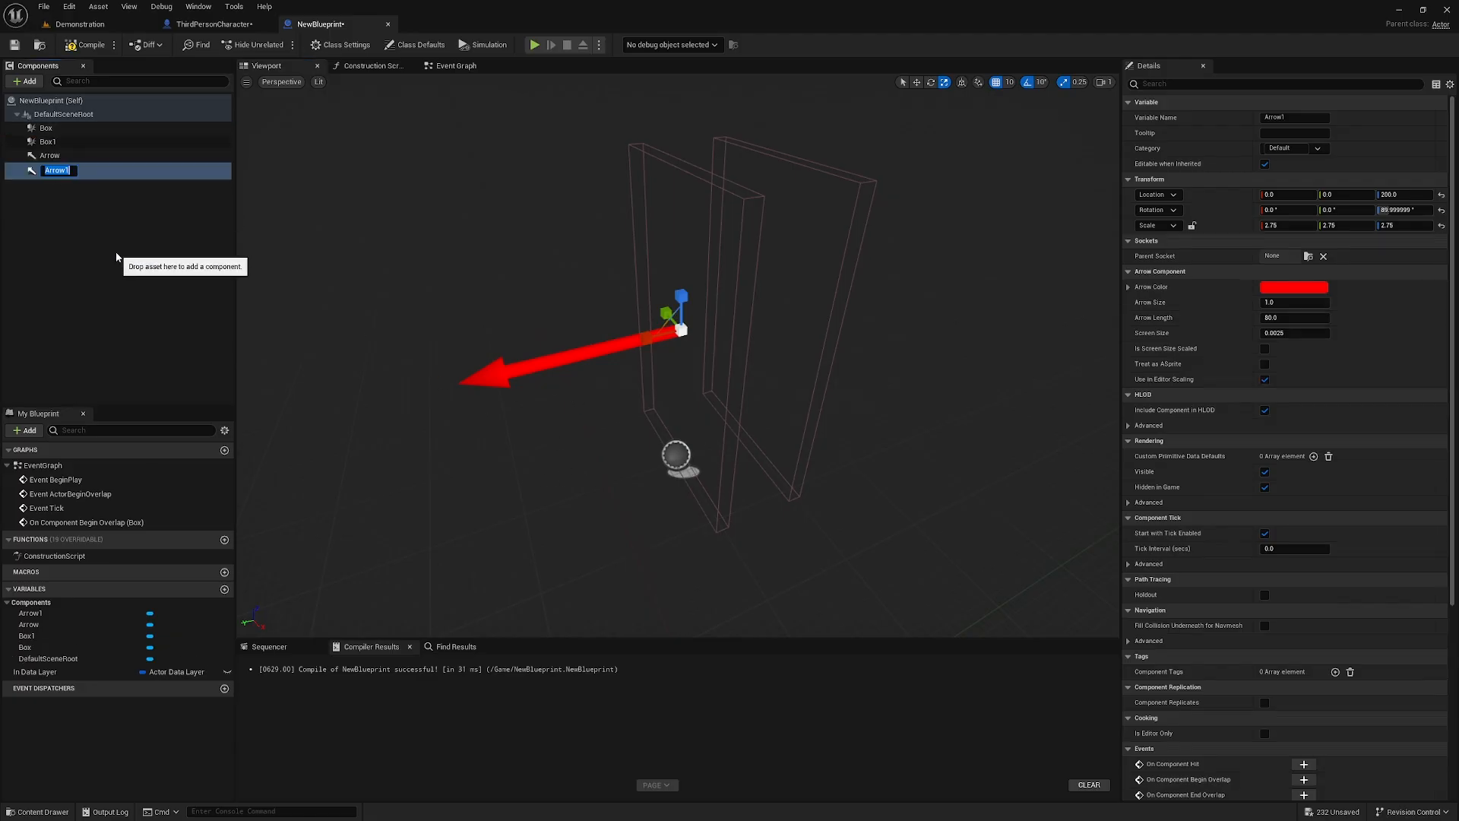
{"action": "left_click", "coordinate": [104, 230]}
{"action": "left_click", "coordinate": [99, 169]}
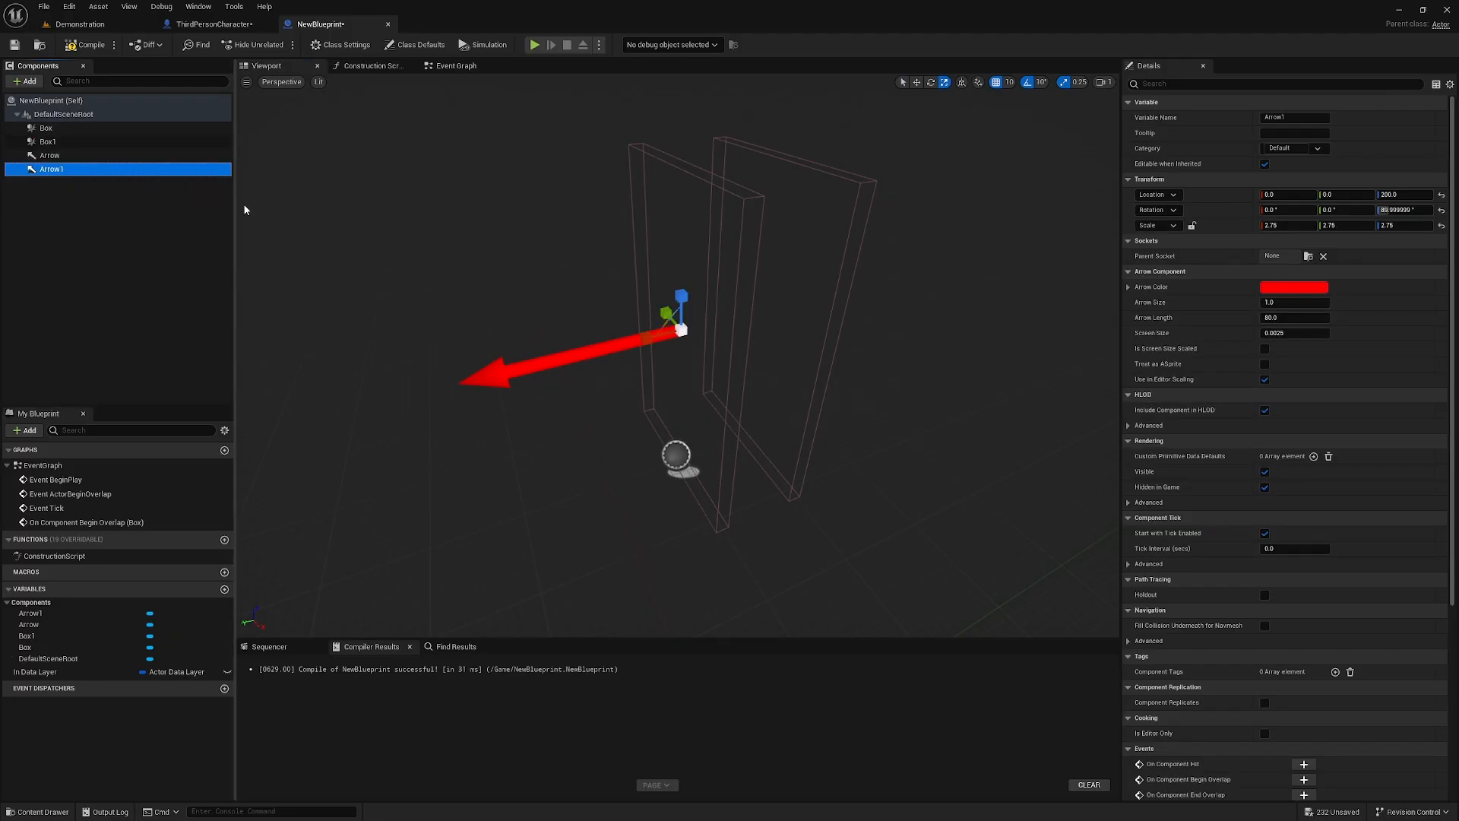
{"action": "right_click_drag", "start_coordinate": [698, 258], "coordinate": [704, 264]}
{"action": "key", "text": "e"}
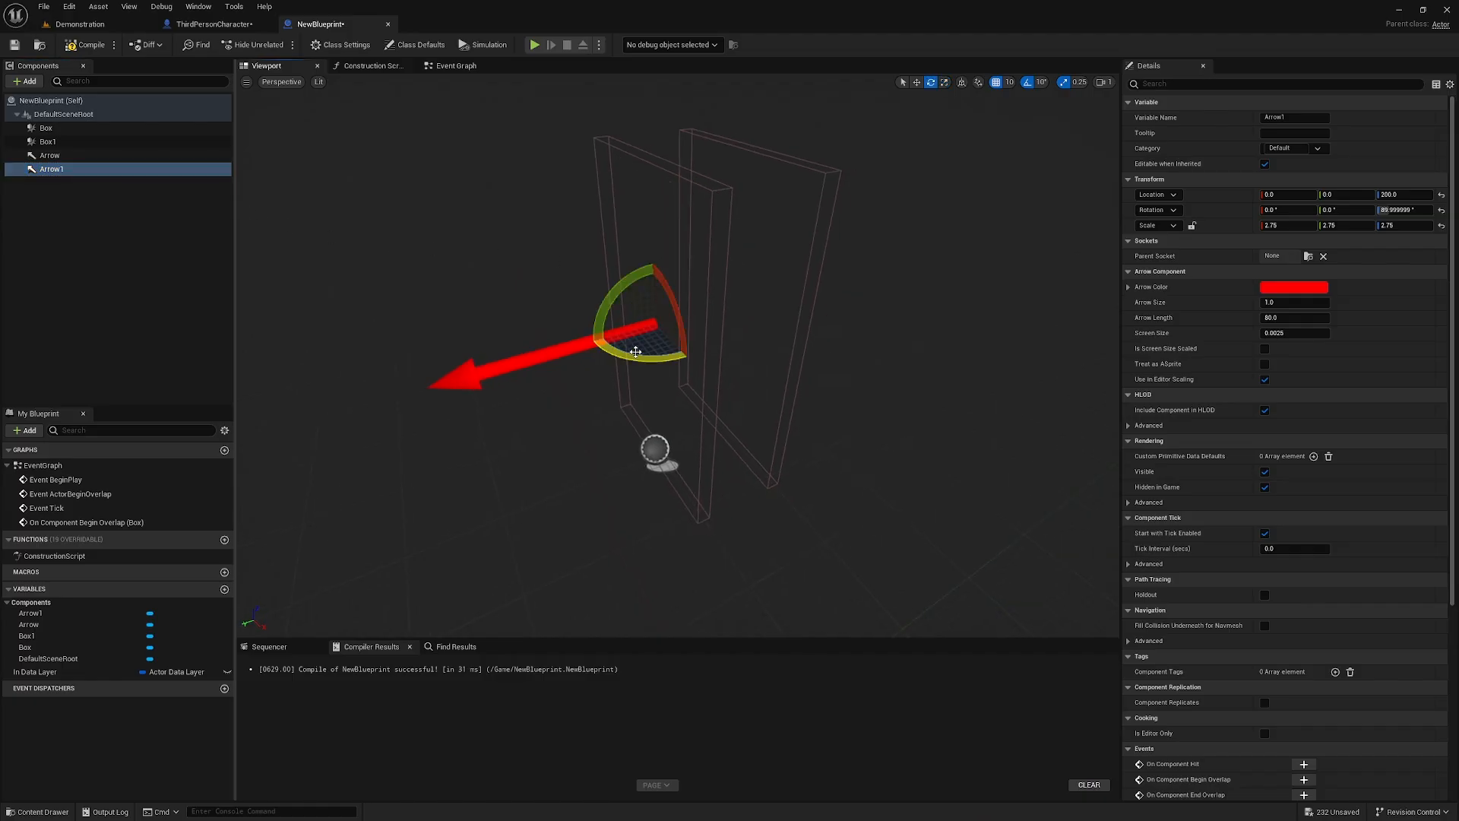
{"action": "left_click_drag", "start_coordinate": [636, 351], "coordinate": [524, 331]}
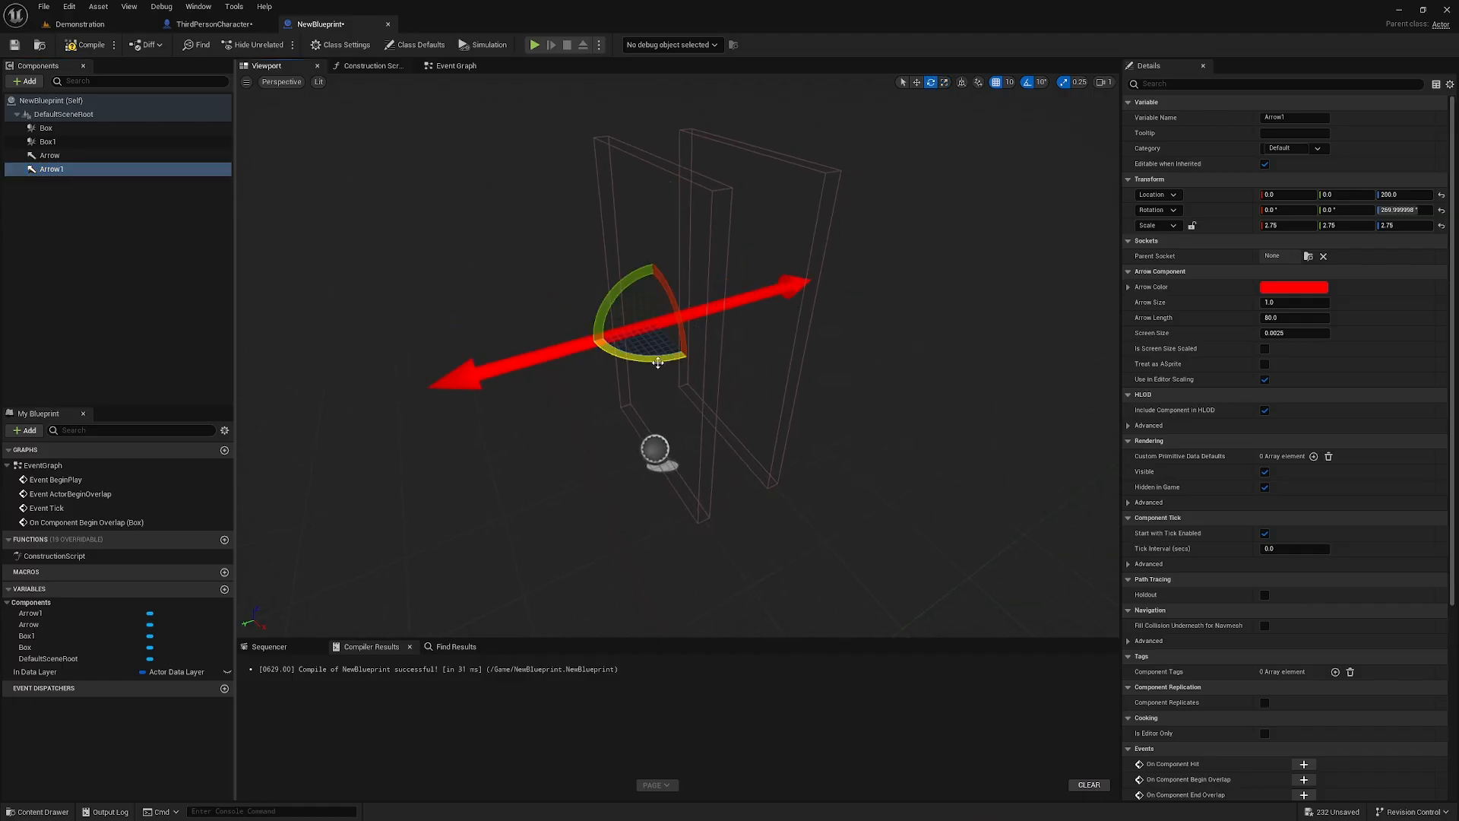
{"action": "key", "text": "w"}
{"action": "mouse_move", "coordinate": [686, 313]}
{"action": "left_mouse_down"}
{"action": "mouse_move", "coordinate": [807, 278]}
{"action": "mouse_move", "coordinate": [585, 302]}
{"action": "mouse_move", "coordinate": [715, 313]}
{"action": "left_mouse_up"}
Change the Arrow Color of the first Arrow component to blue-violet, hex sRGB 5000FFFF.
{"action": "left_click", "coordinate": [415, 348]}
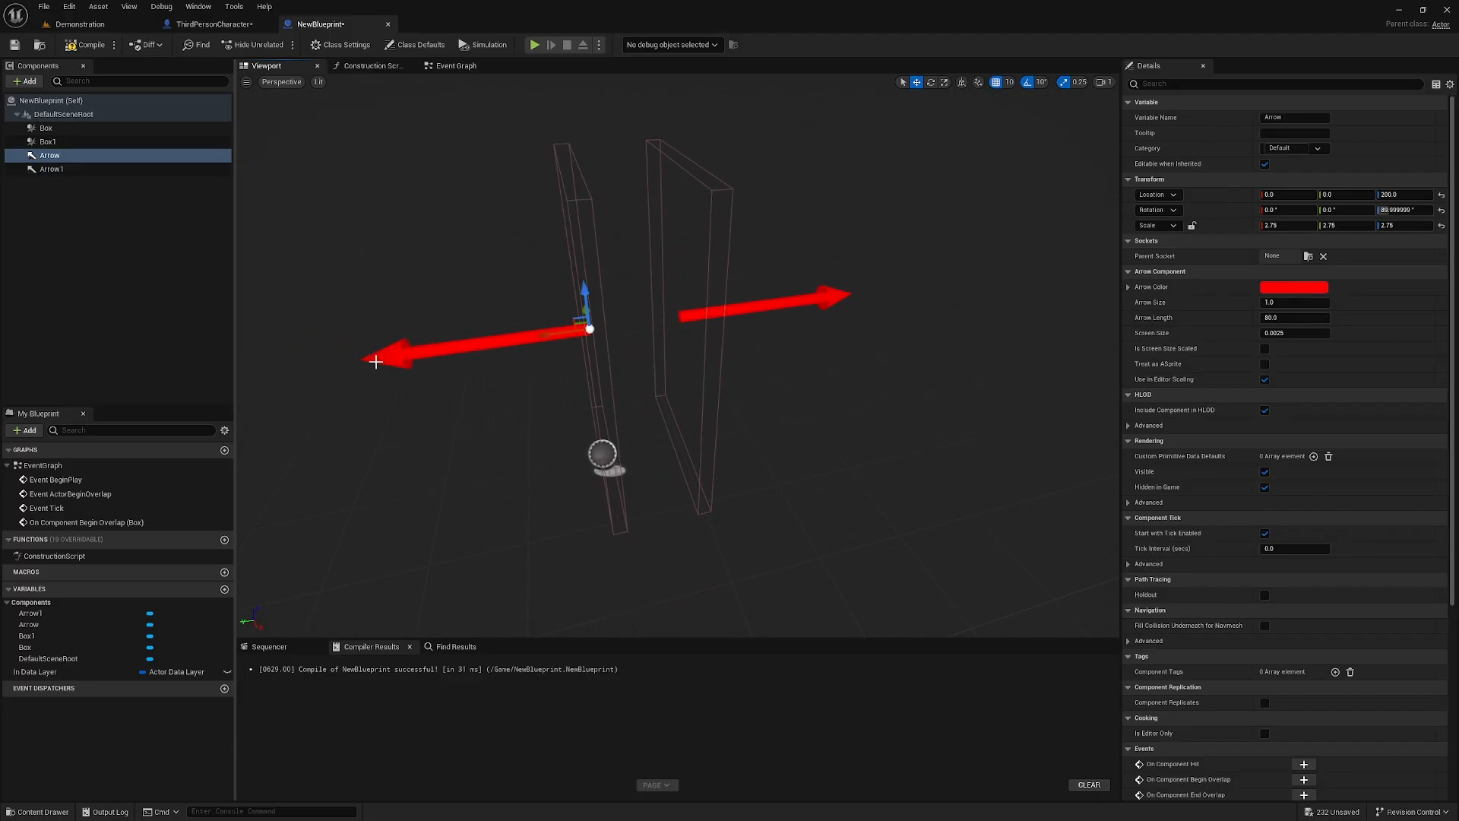
{"action": "left_click", "coordinate": [1304, 286]}
{"action": "left_click_drag", "start_coordinate": [1095, 360], "coordinate": [1098, 338]}
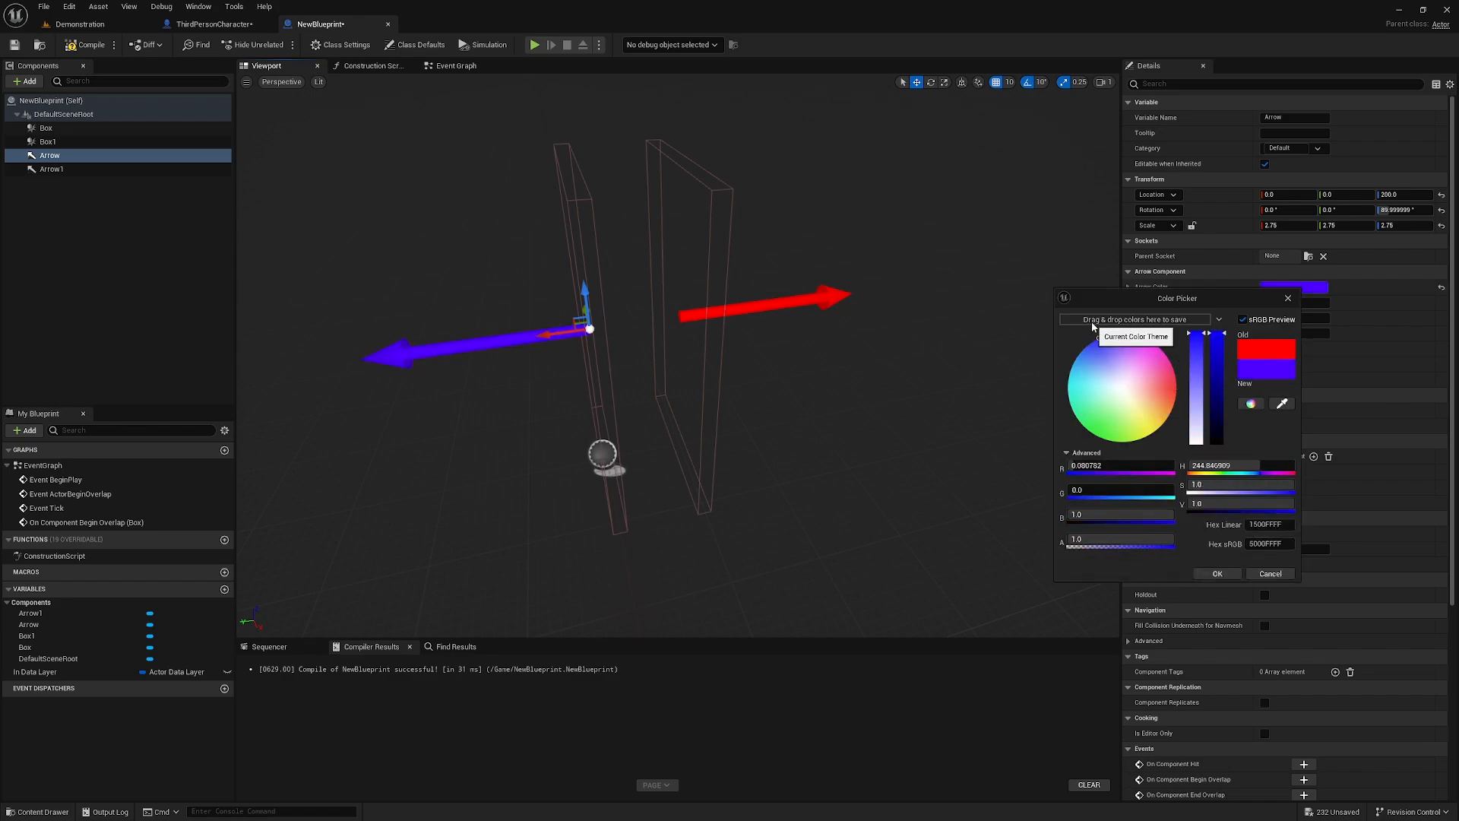
{"action": "left_click", "coordinate": [1217, 574]}
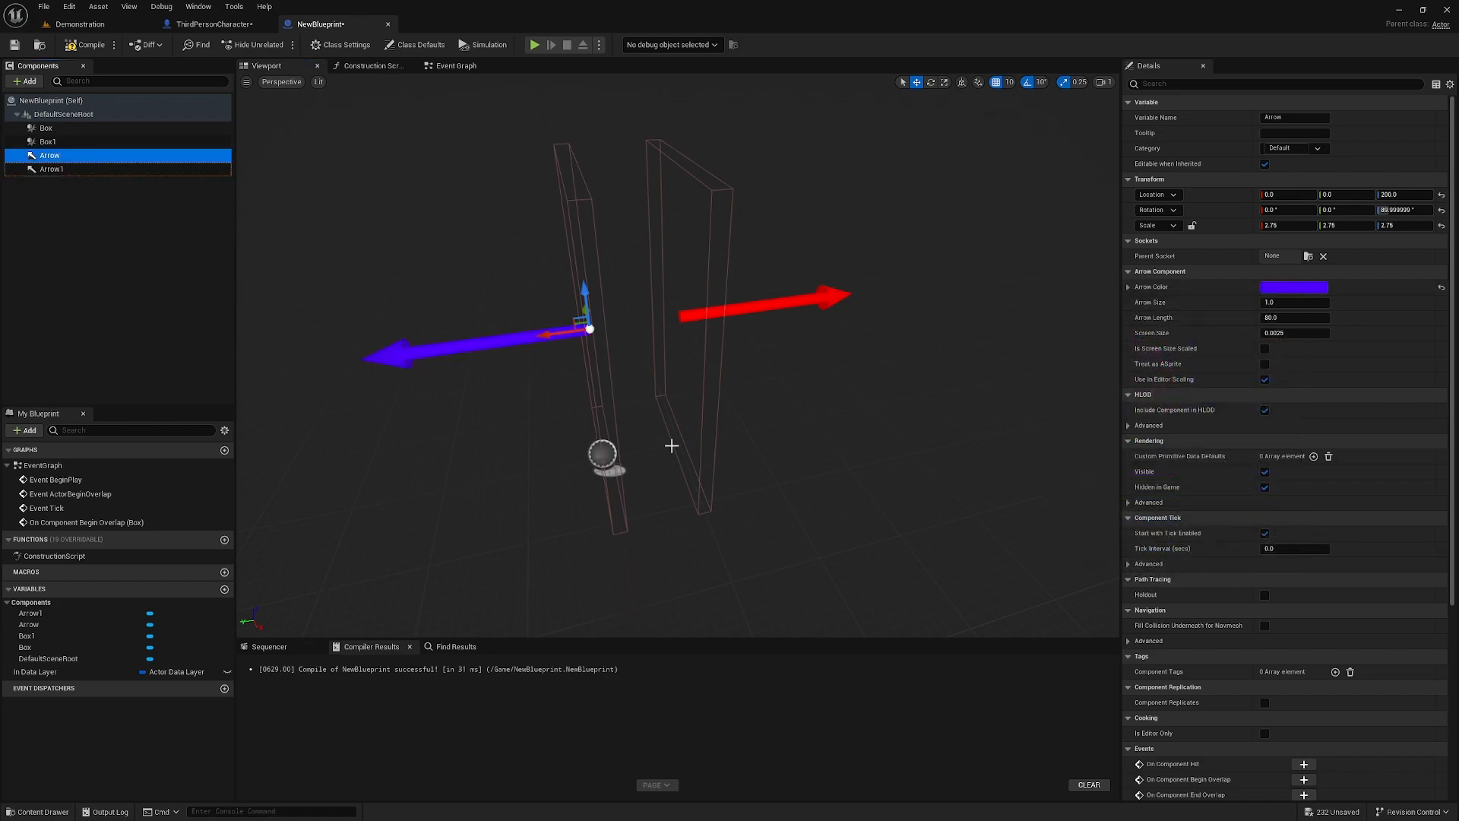
Add an OnComponentBeginOverlap event for the Box1 component.
{"action": "left_click", "coordinate": [591, 218]}
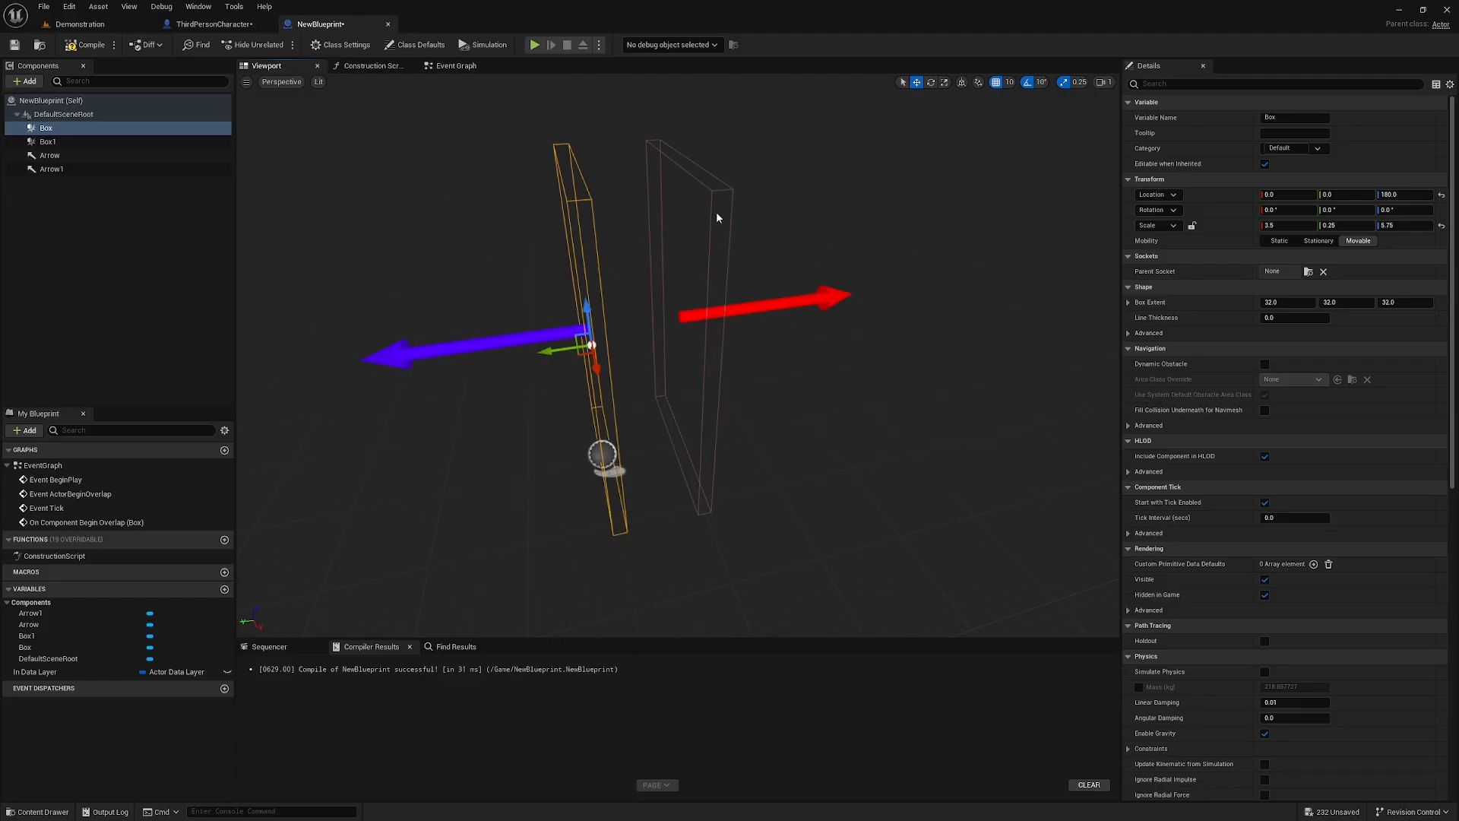
{"action": "left_click", "coordinate": [665, 193]}
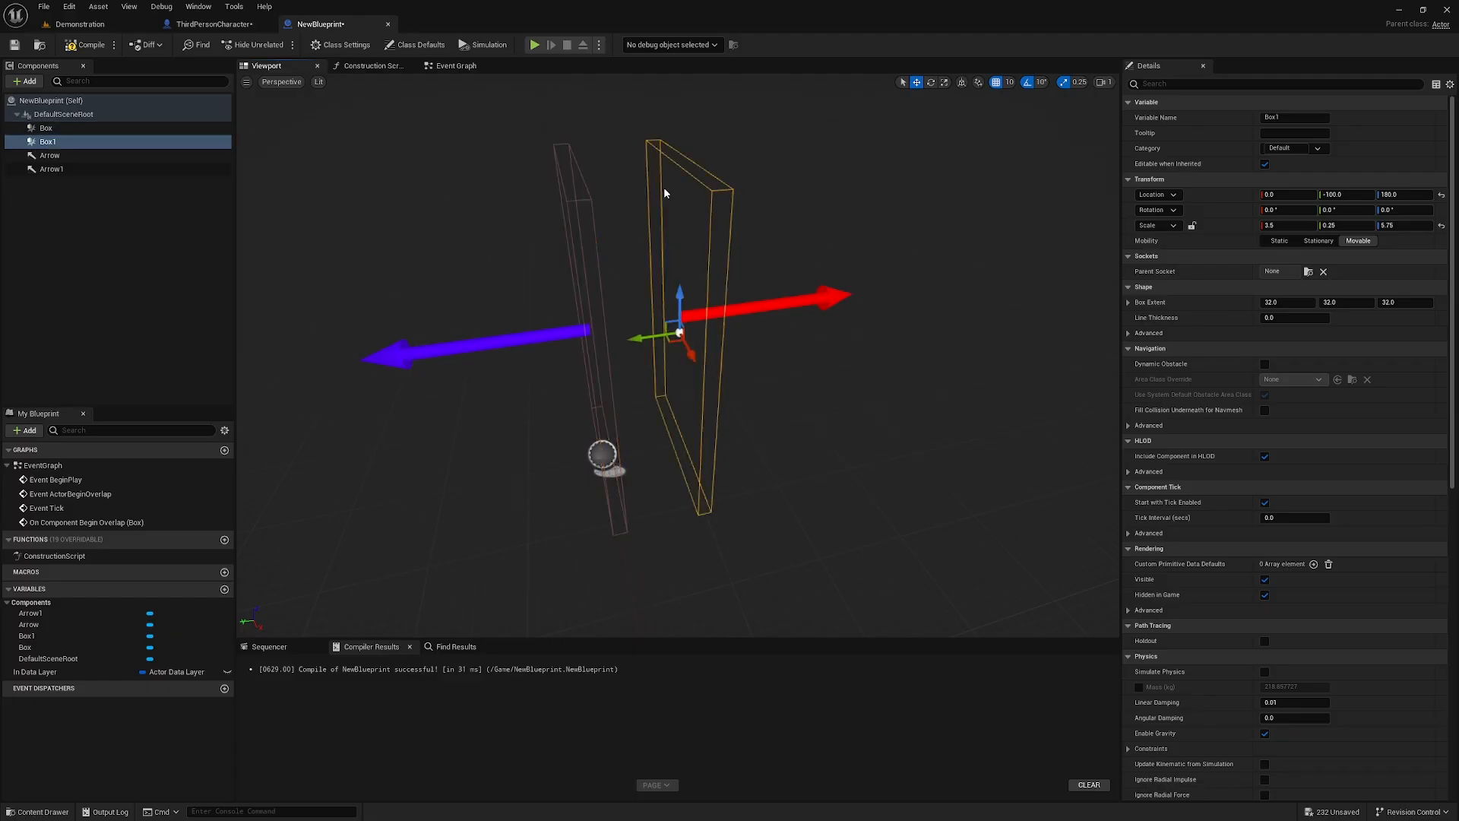
{"action": "right_click", "coordinate": [52, 144]}
{"action": "mouse_move", "coordinate": [122, 165]}
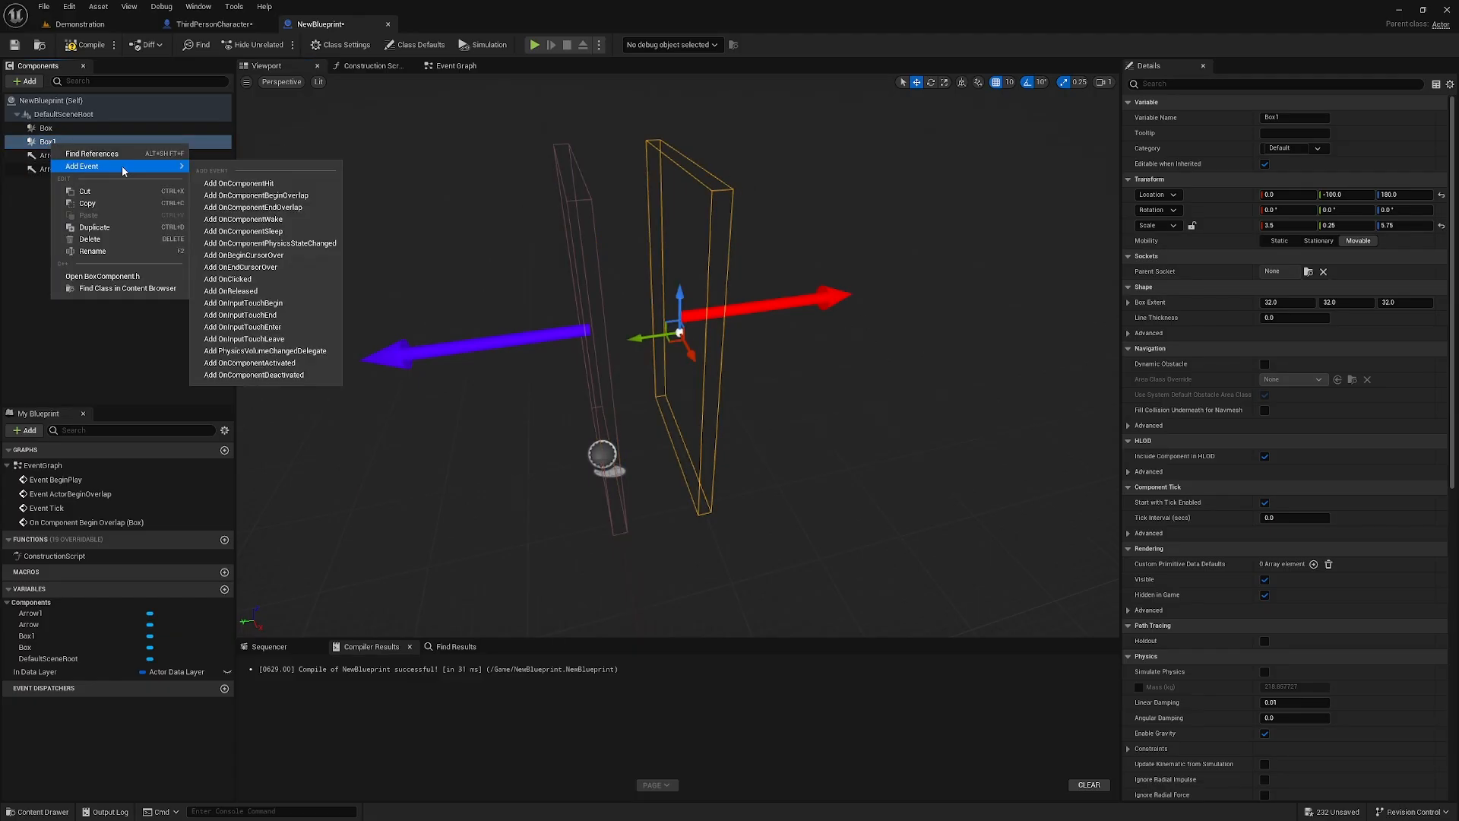
{"action": "left_click", "coordinate": [290, 196]}
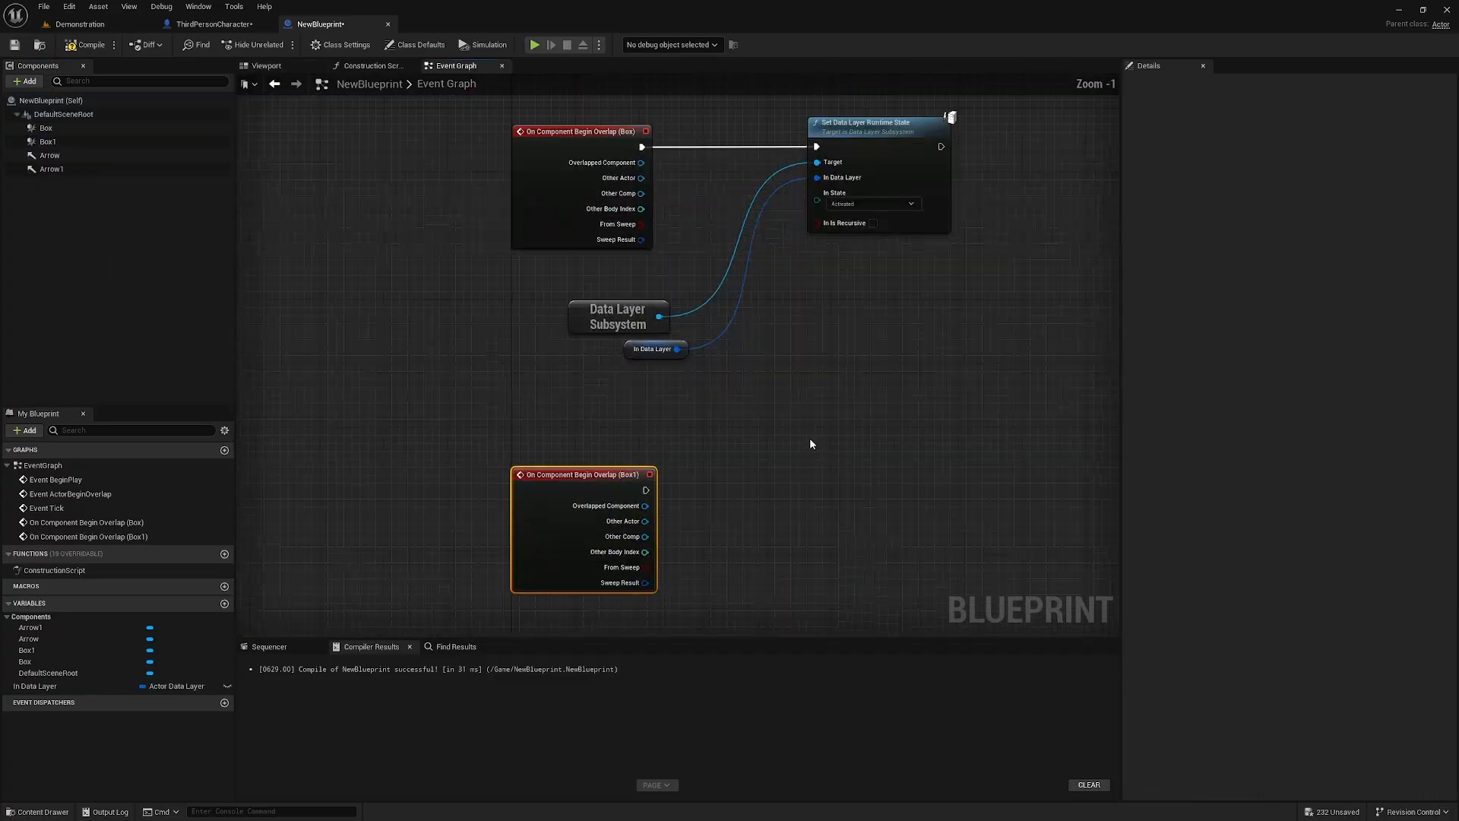
Copy the Set Data Layer Runtime State node for Box1's overlap event and wire its execution, Data Layer Subsystem target and In Data Layer inputs.
{"action": "left_click_drag", "start_coordinate": [980, 433], "coordinate": [649, 275]}
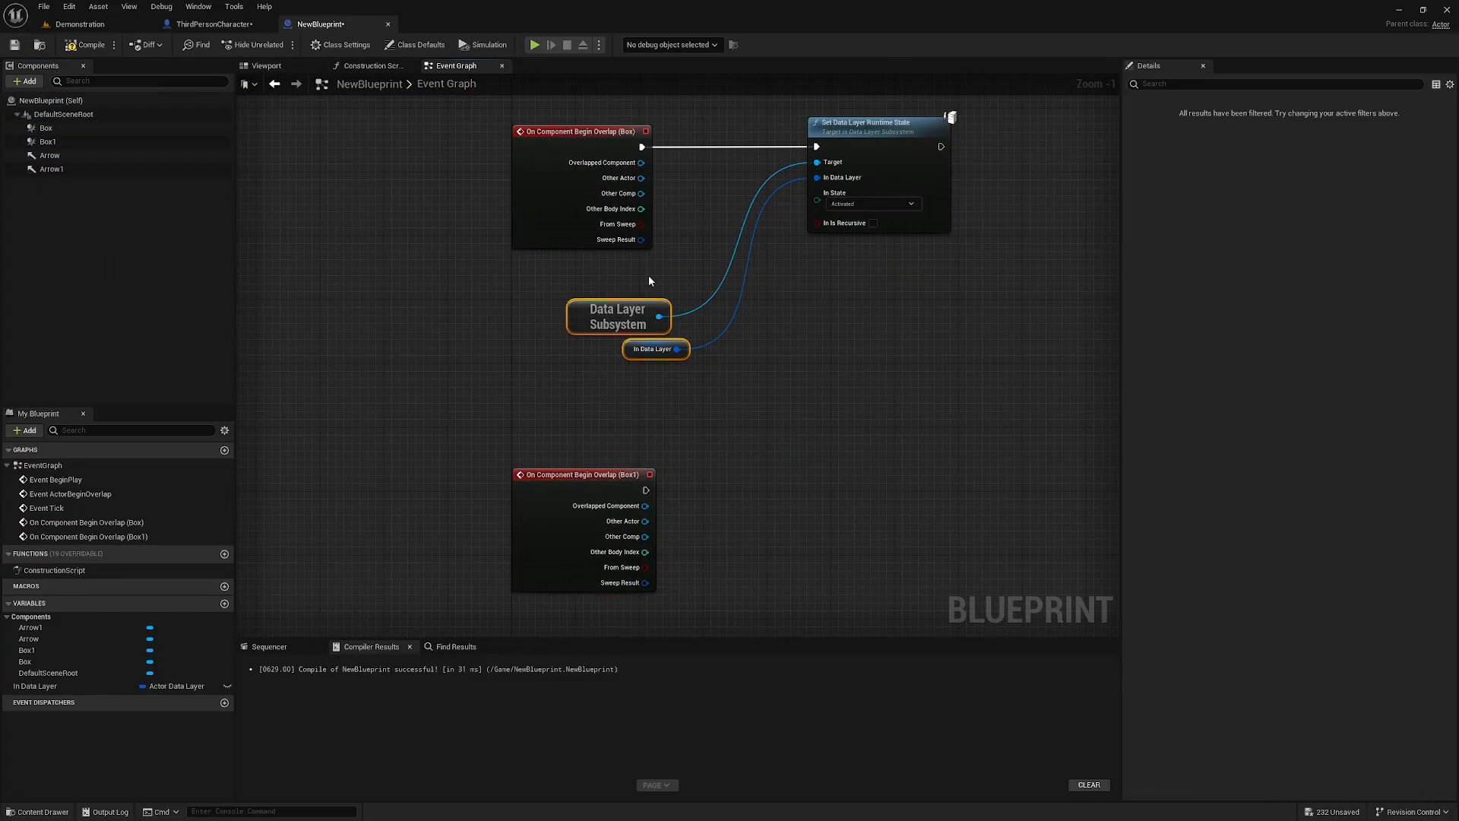
{"action": "left_click_drag", "start_coordinate": [929, 296], "coordinate": [855, 182]}
{"action": "key", "text": "ctrl+c"}
{"action": "key", "text": "ctrl+v"}
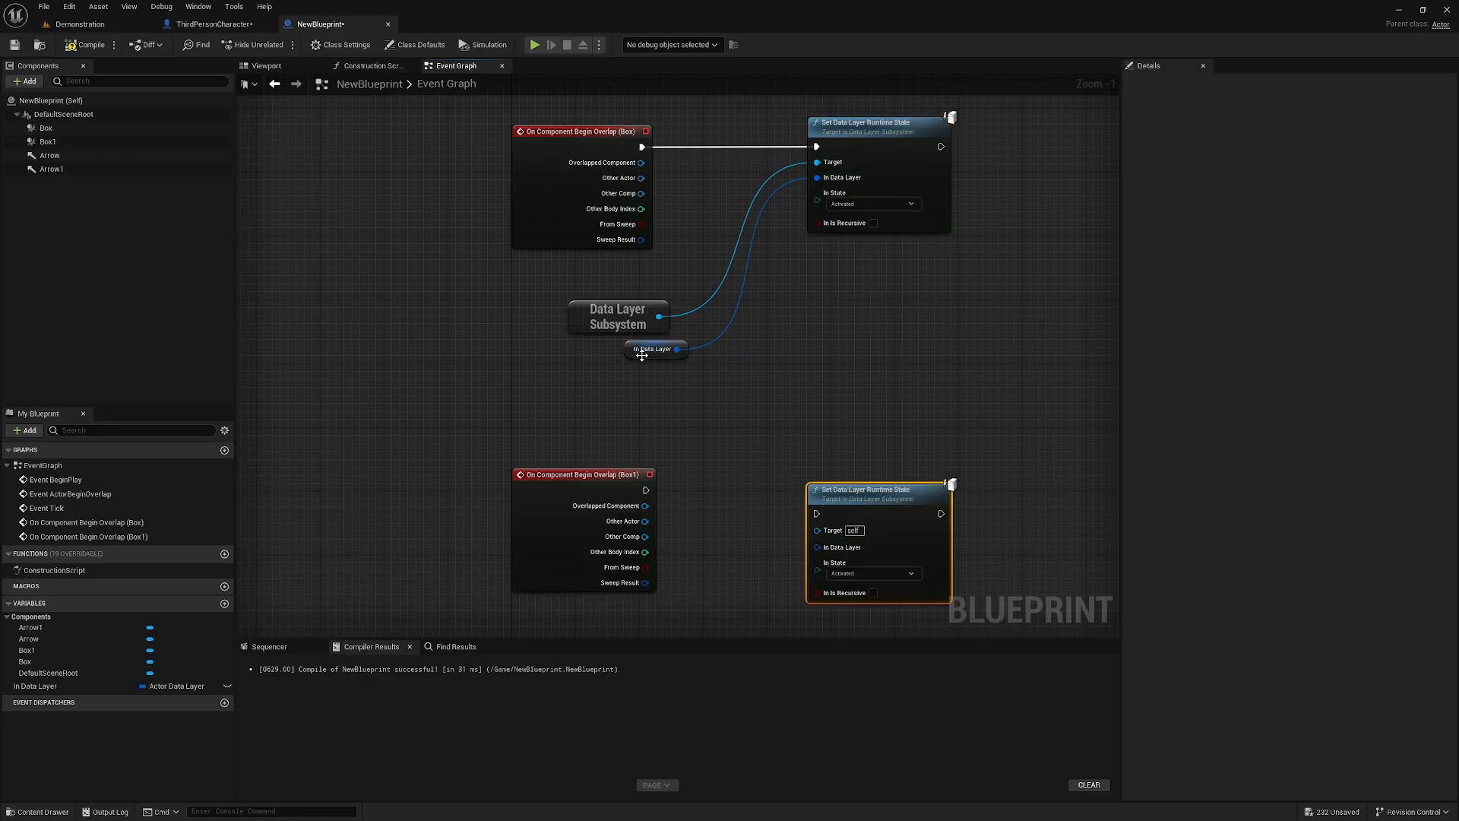
{"action": "left_click_drag", "start_coordinate": [674, 348], "coordinate": [817, 547]}
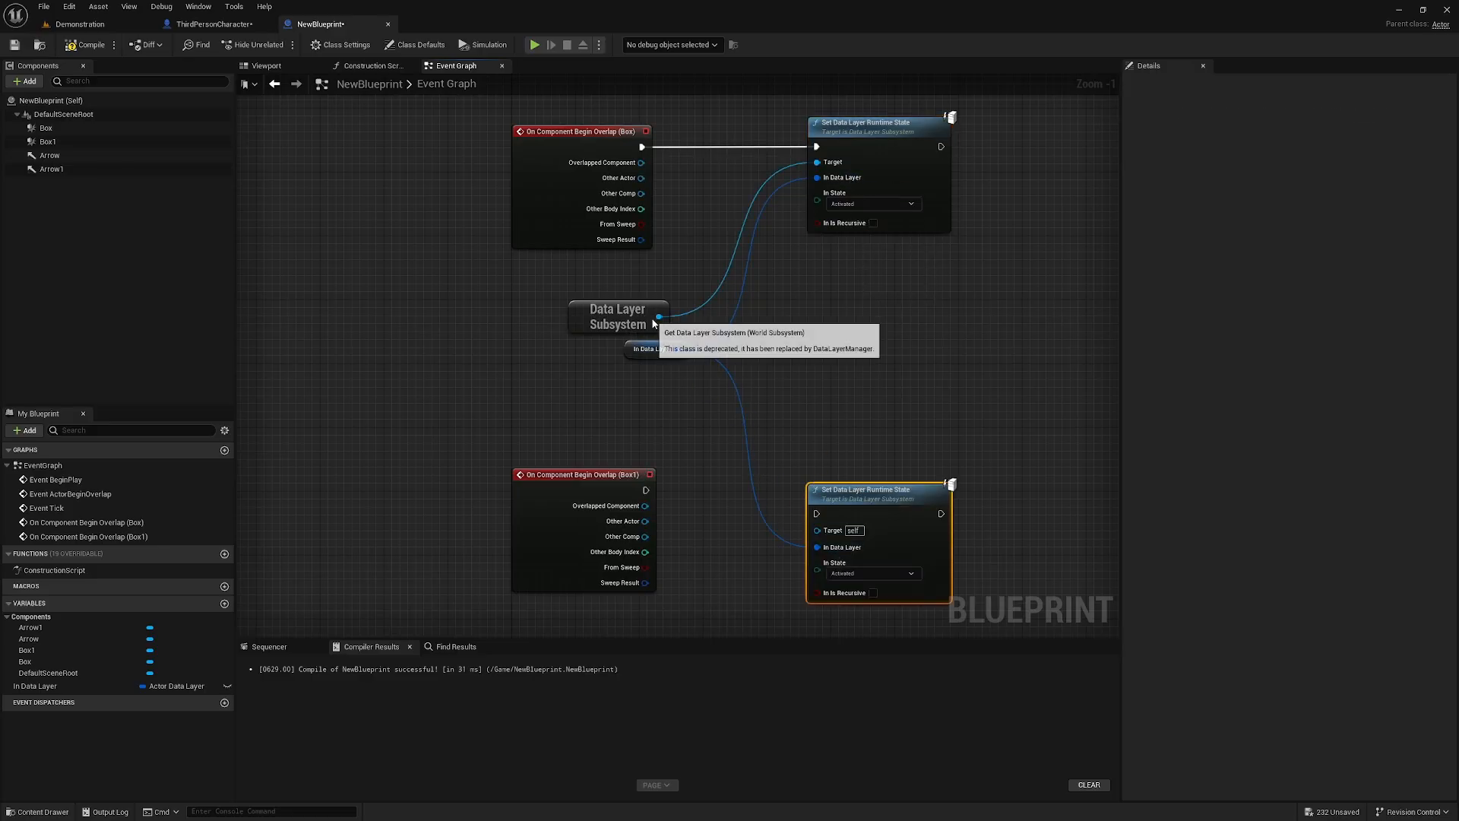
{"action": "left_click_drag", "start_coordinate": [660, 317], "coordinate": [818, 531]}
{"action": "left_click_drag", "start_coordinate": [646, 490], "coordinate": [840, 474]}
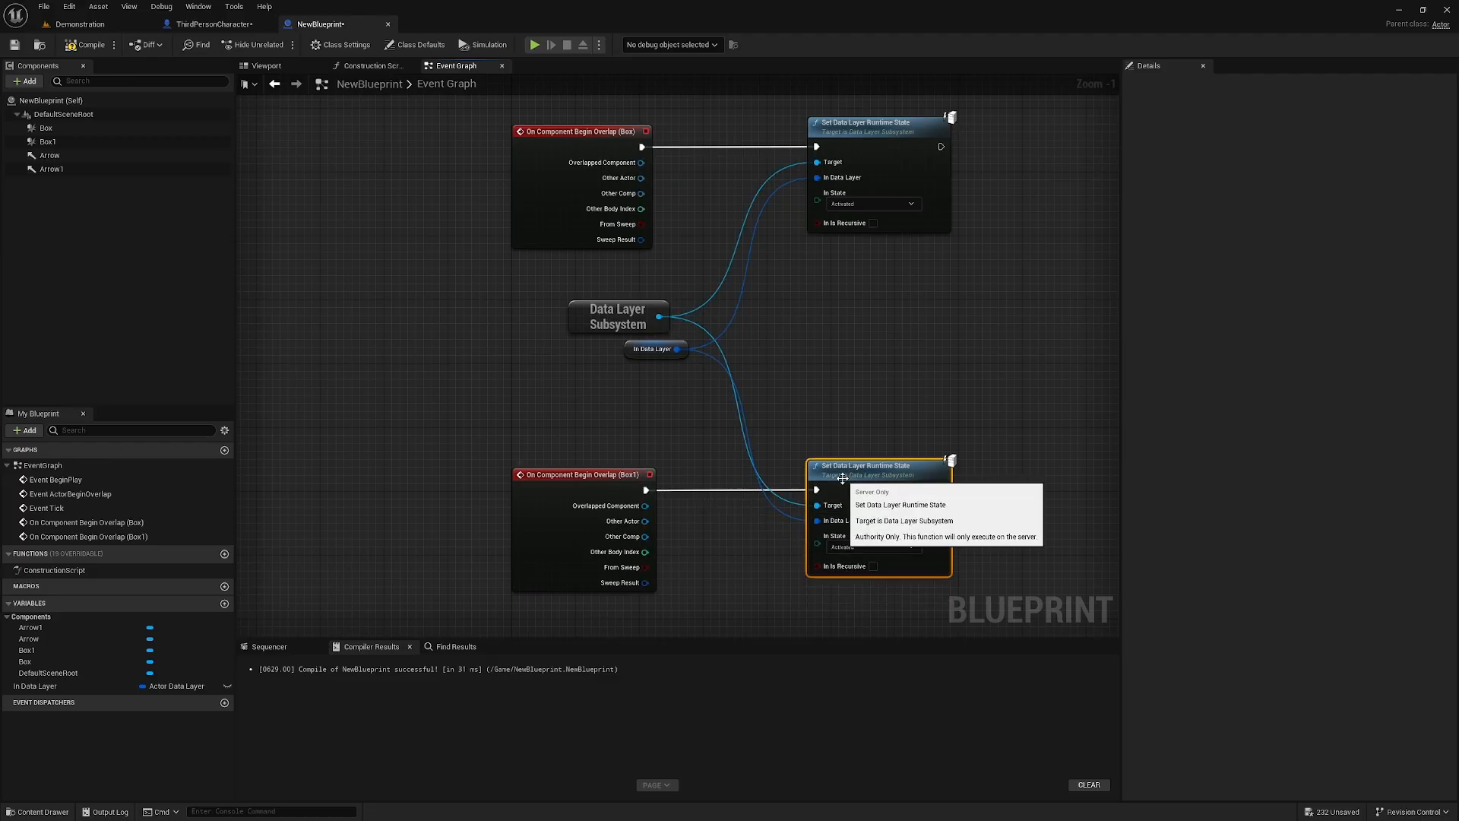
Set In State to Unloaded on the Set Data Layer Runtime State node driven by Box1's overlap event.
{"action": "left_click", "coordinate": [863, 548]}
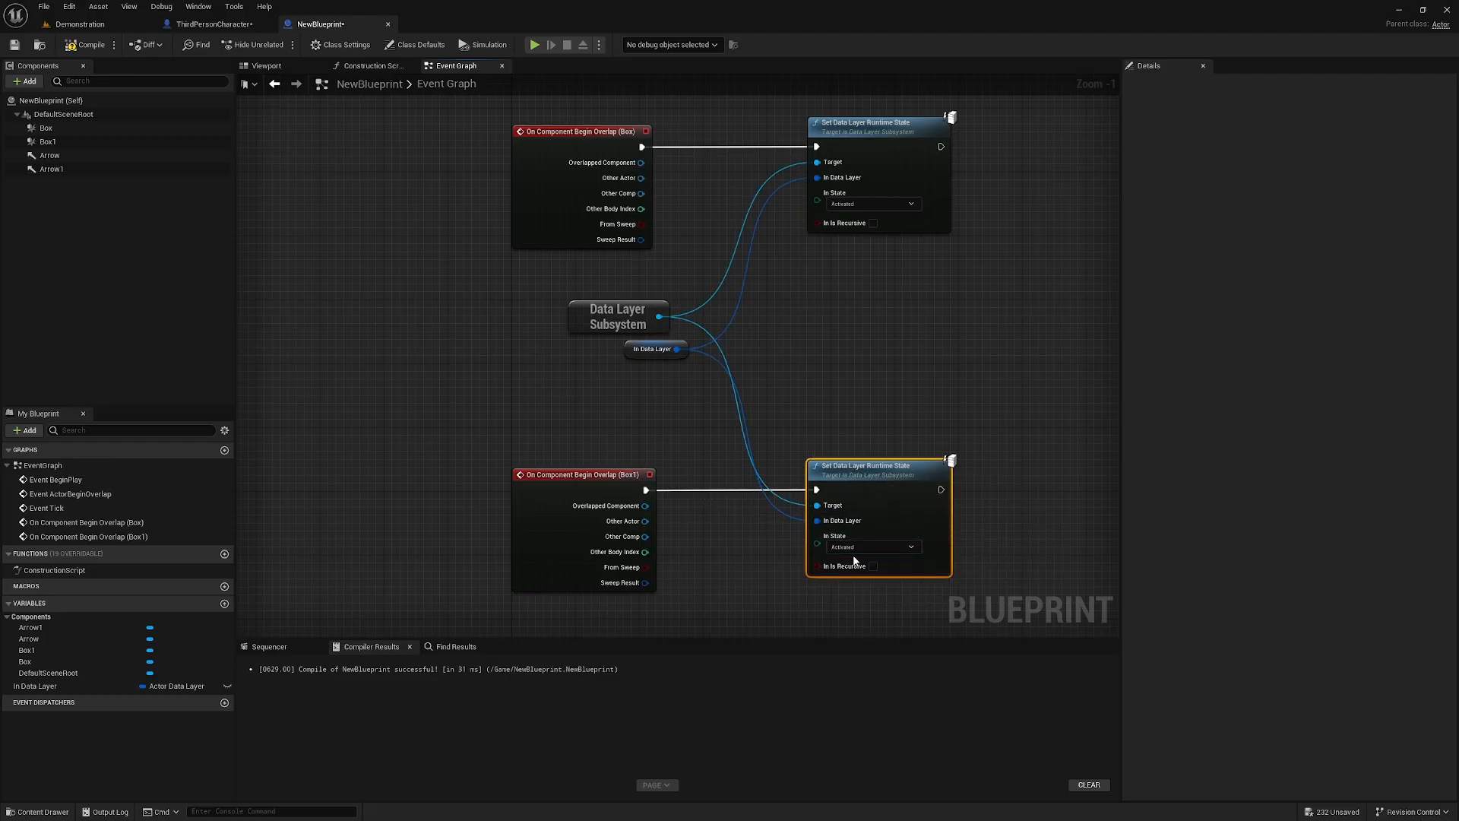
{"action": "left_click", "coordinate": [849, 557]}
{"action": "left_click", "coordinate": [918, 371]}
{"action": "right_click_drag", "start_coordinate": [918, 371], "coordinate": [861, 402]}
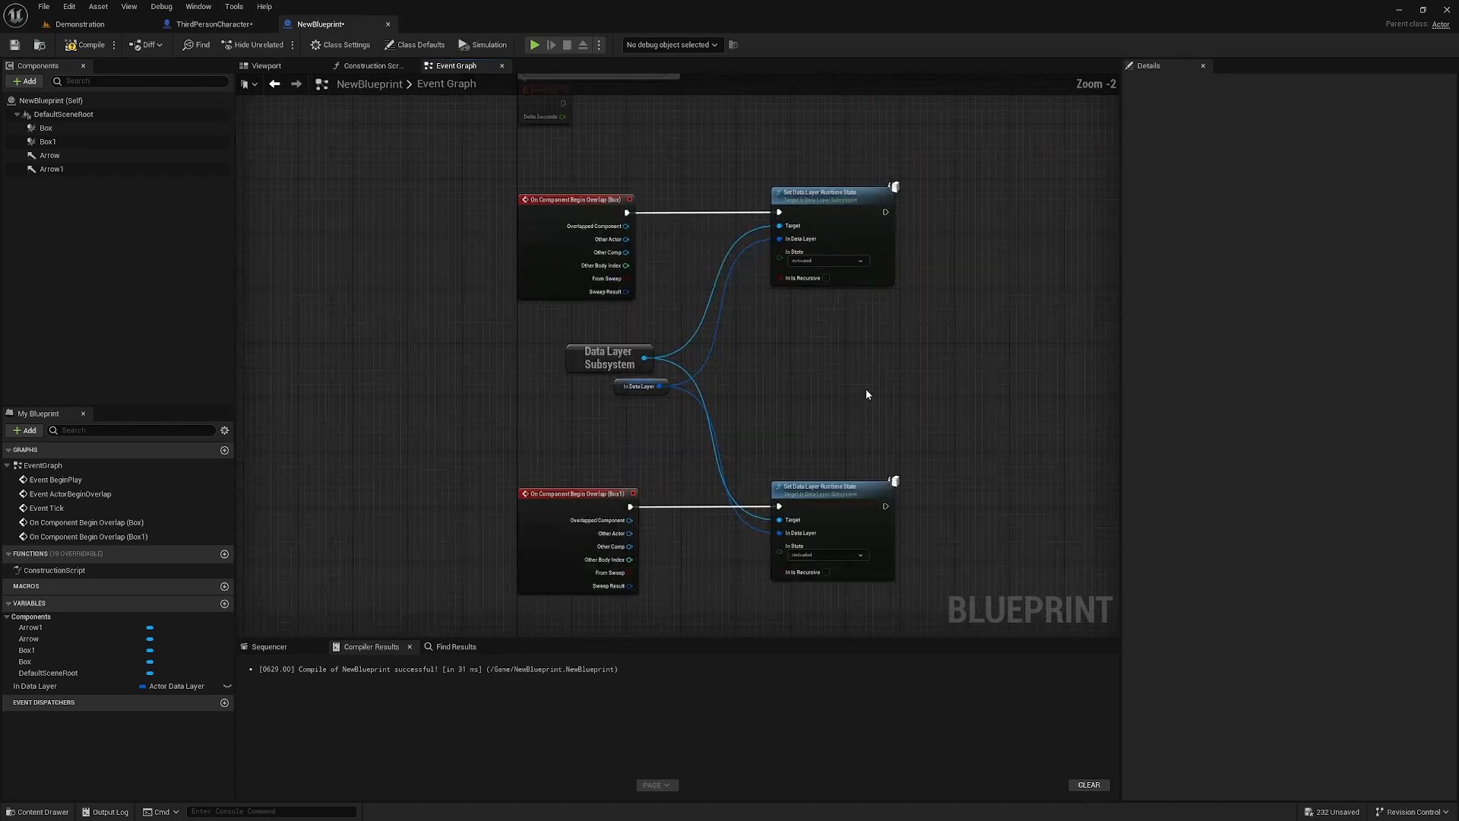
{"action": "scroll", "coordinate": [865, 389], "scroll_direction": "down", "scroll_amount": 1}
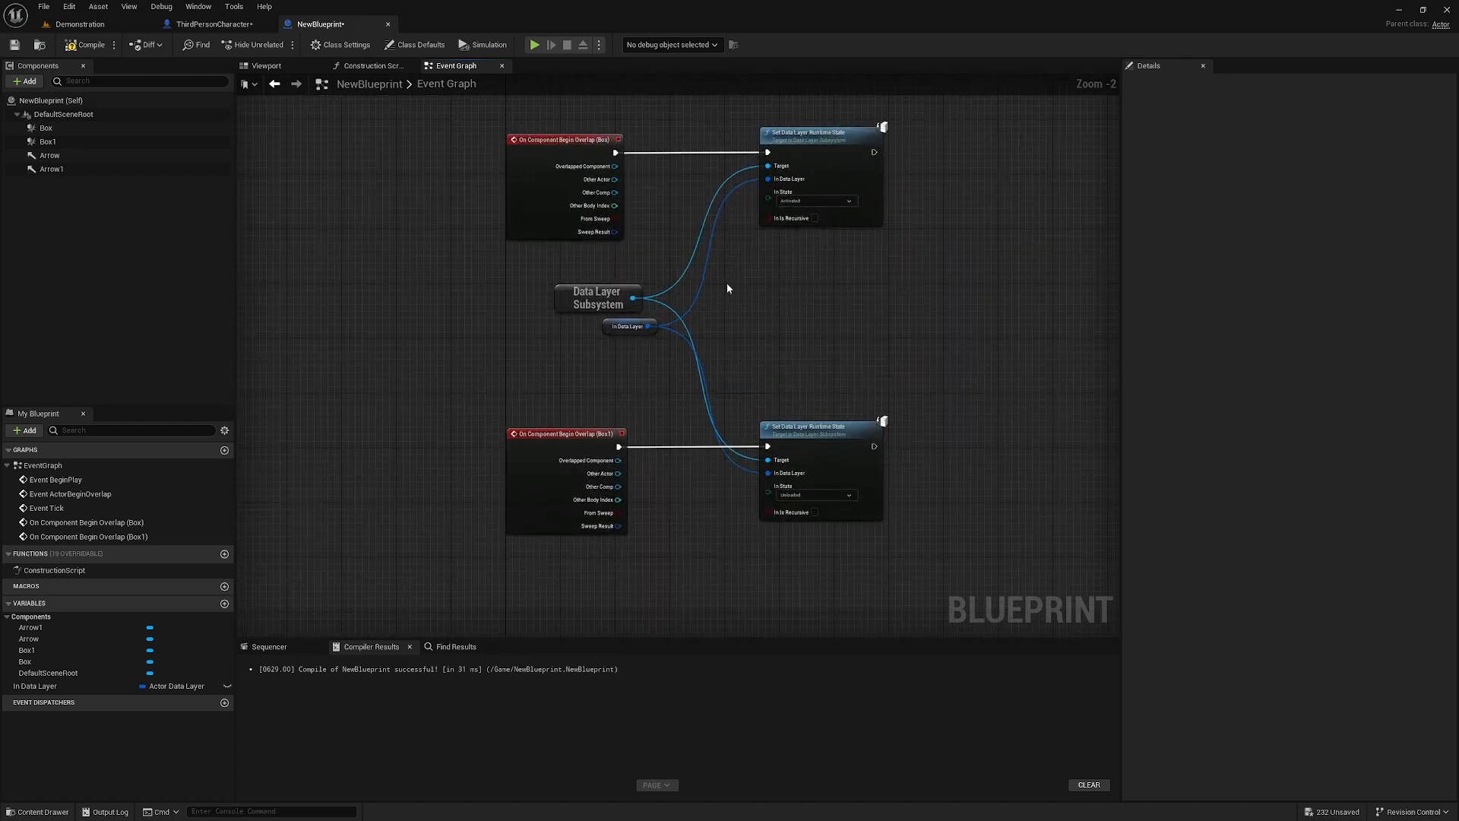
In the Demonstration level, move the trigger blueprint along its Y axis into the office doorway, with the red arrow pointing outward.
{"action": "left_click", "coordinate": [266, 65]}
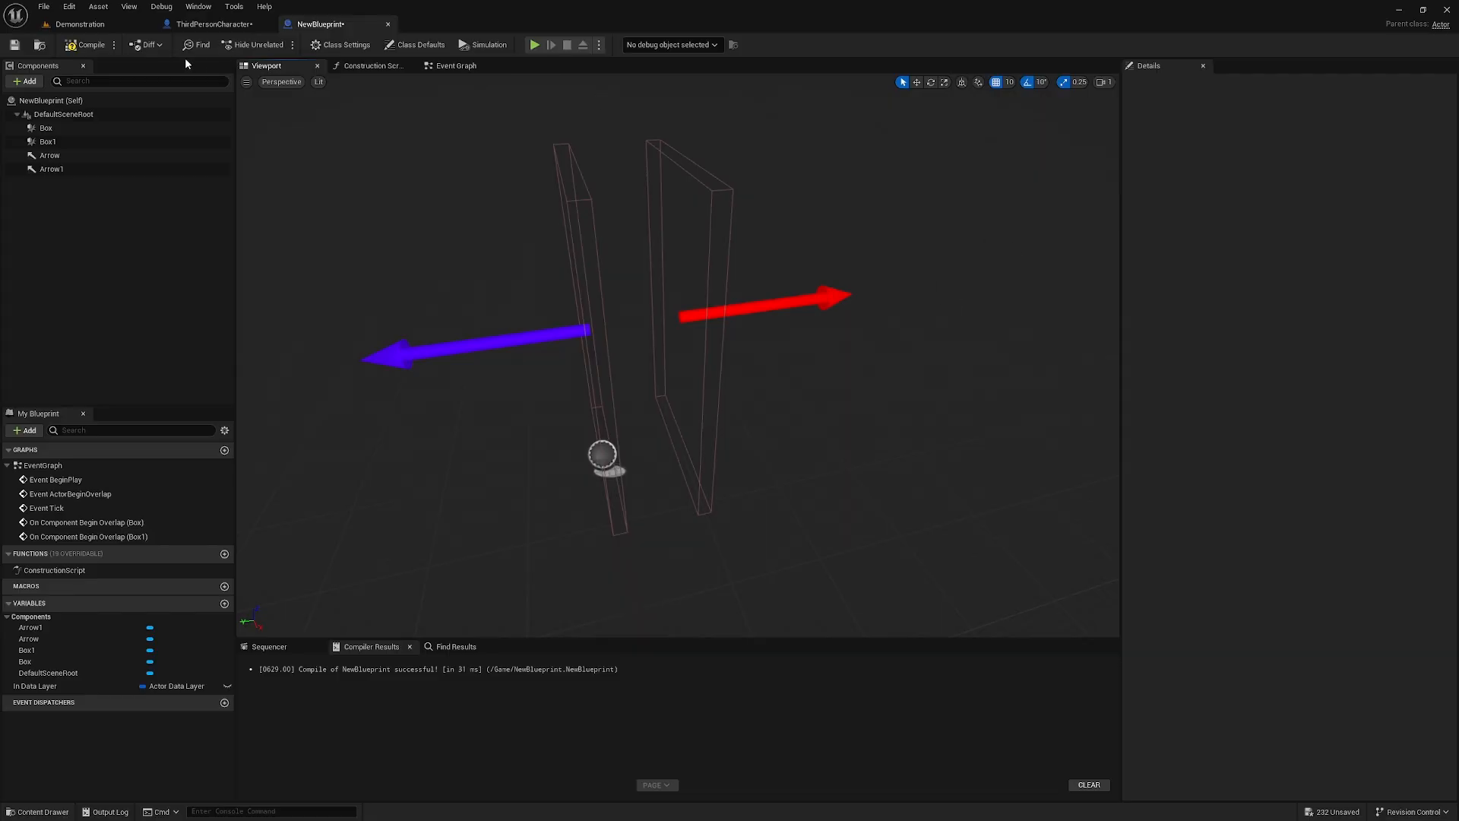
{"action": "left_click", "coordinate": [80, 24]}
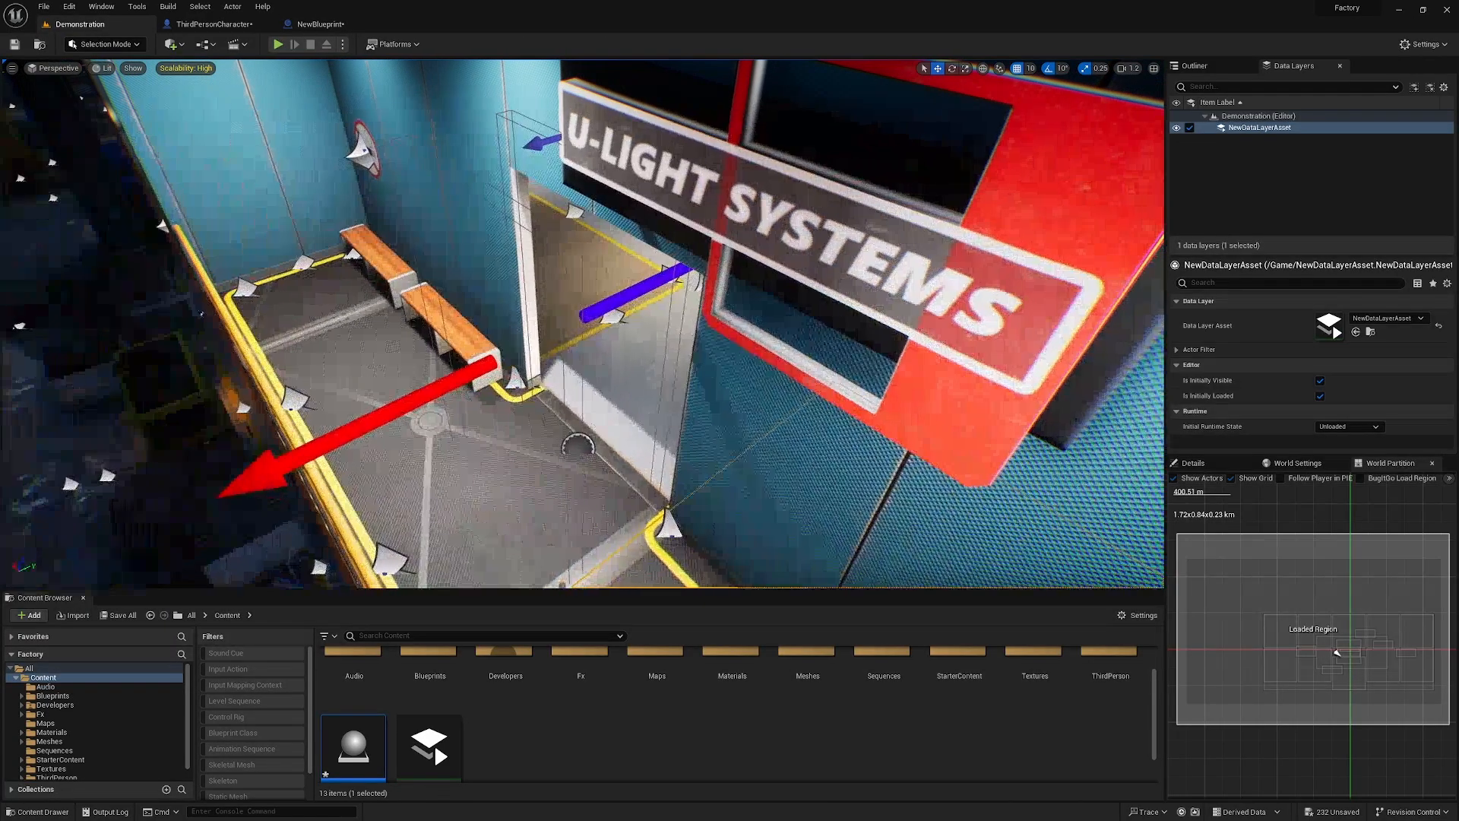
{"action": "left_click", "coordinate": [647, 391]}
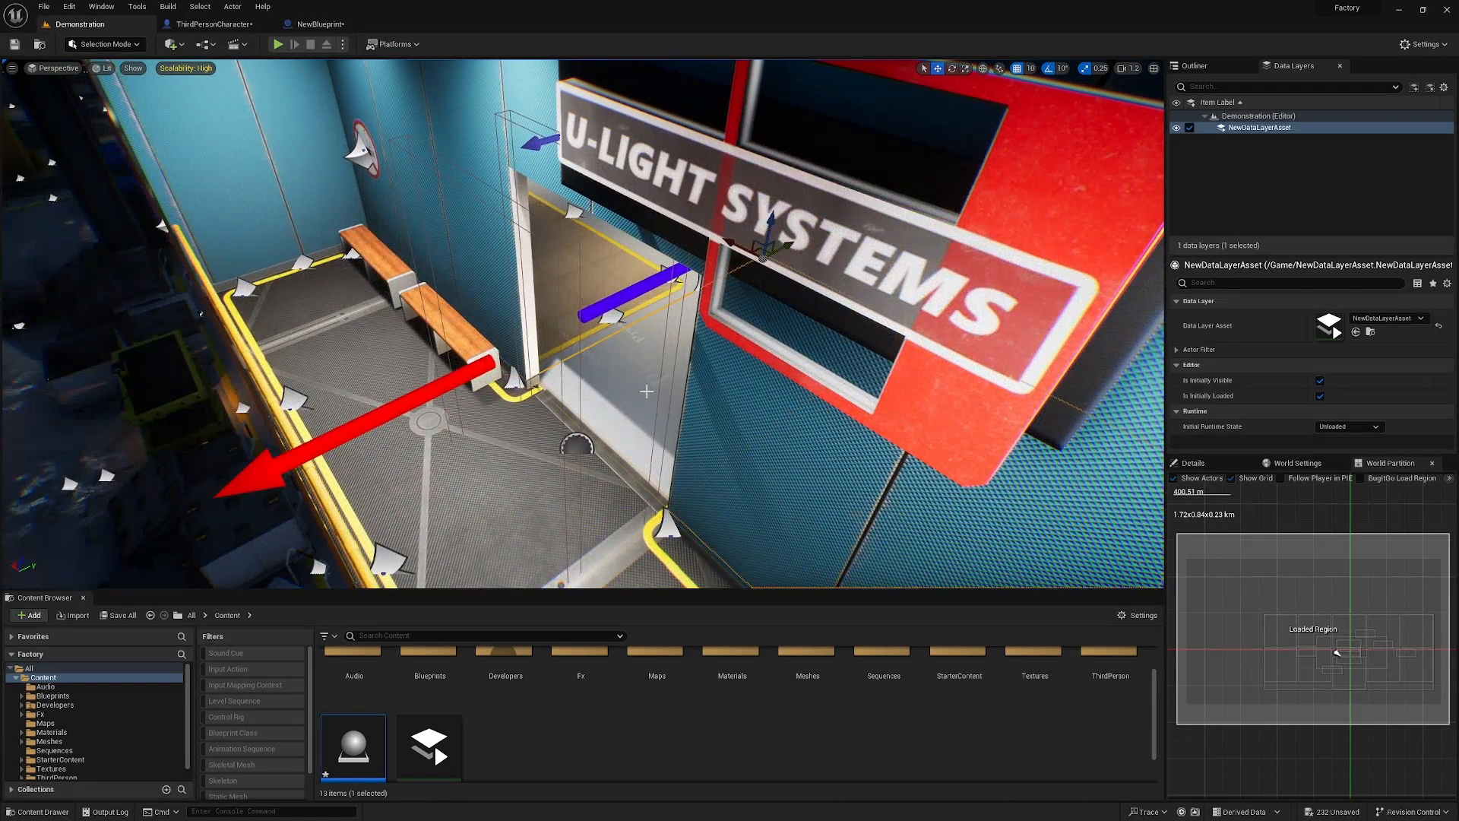
{"action": "left_click", "coordinate": [580, 423]}
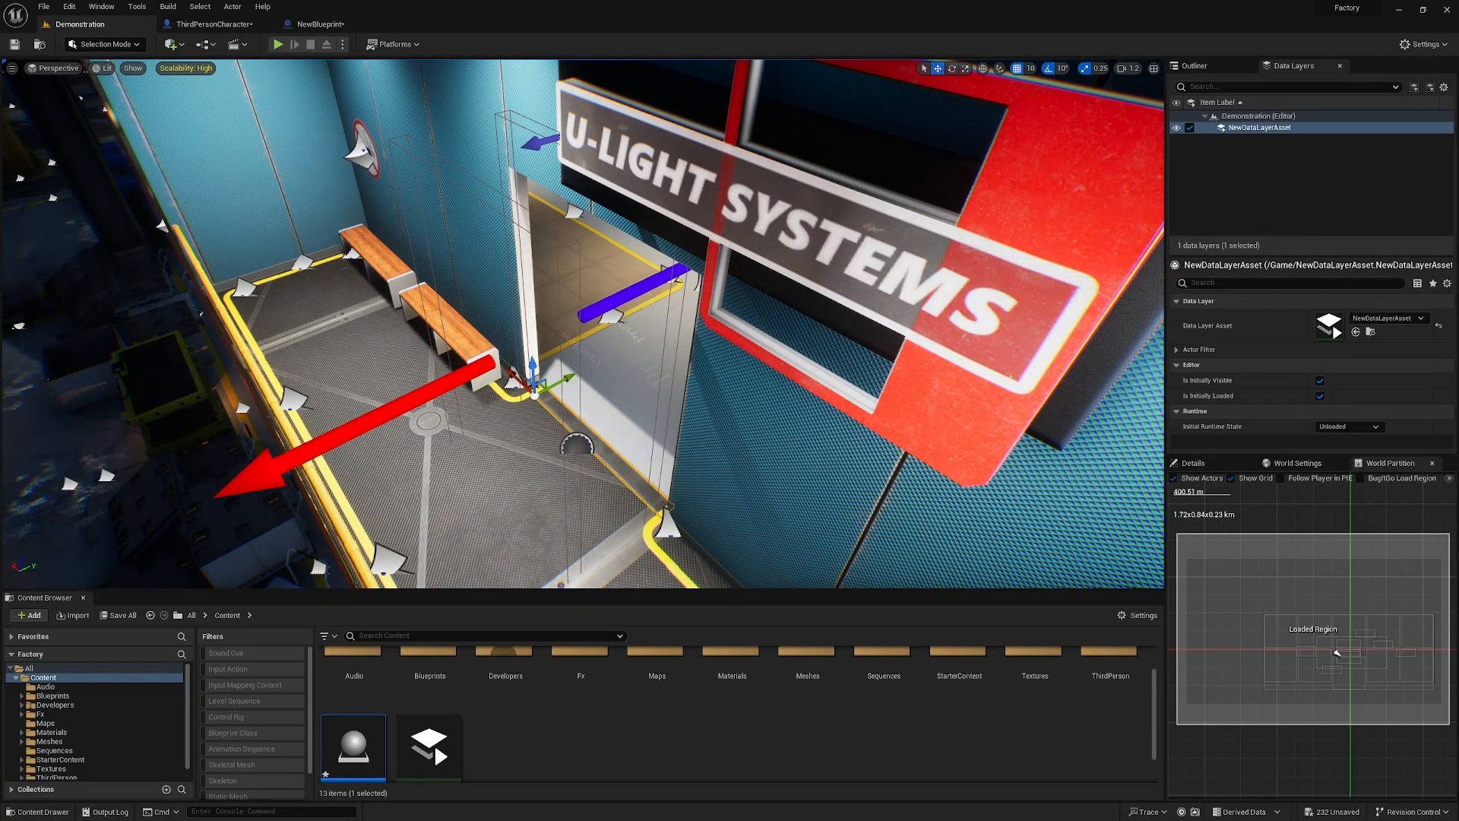
{"action": "left_click", "coordinate": [628, 388]}
{"action": "left_click_drag", "start_coordinate": [620, 434], "coordinate": [653, 418]}
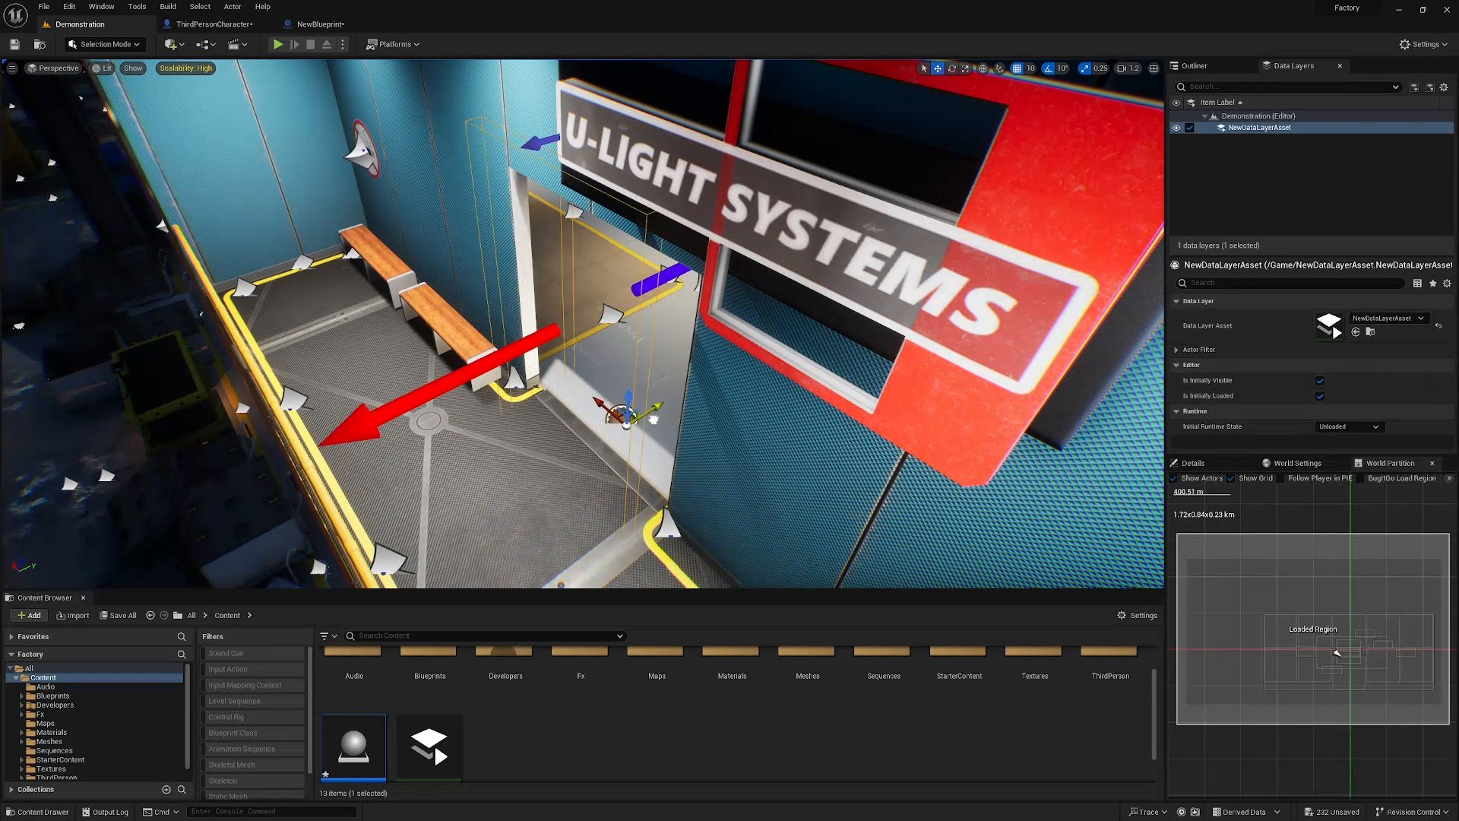
Examine the placement of the trigger boxes and direction arrows around the office doorway from several angles.
{"action": "right_click_drag", "start_coordinate": [661, 415], "coordinate": [626, 414]}
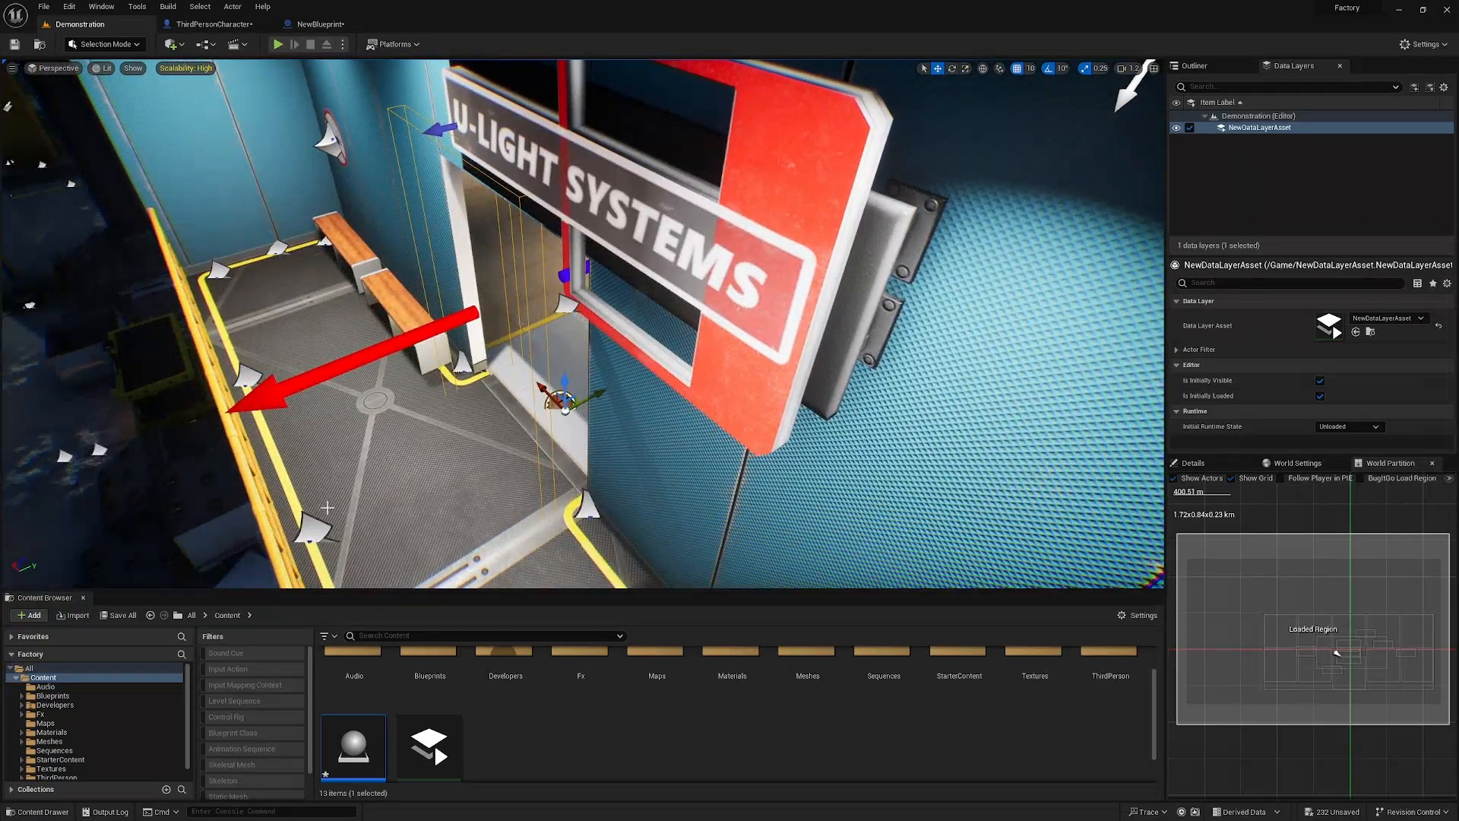
{"action": "right_click_drag", "start_coordinate": [328, 508], "coordinate": [807, 427]}
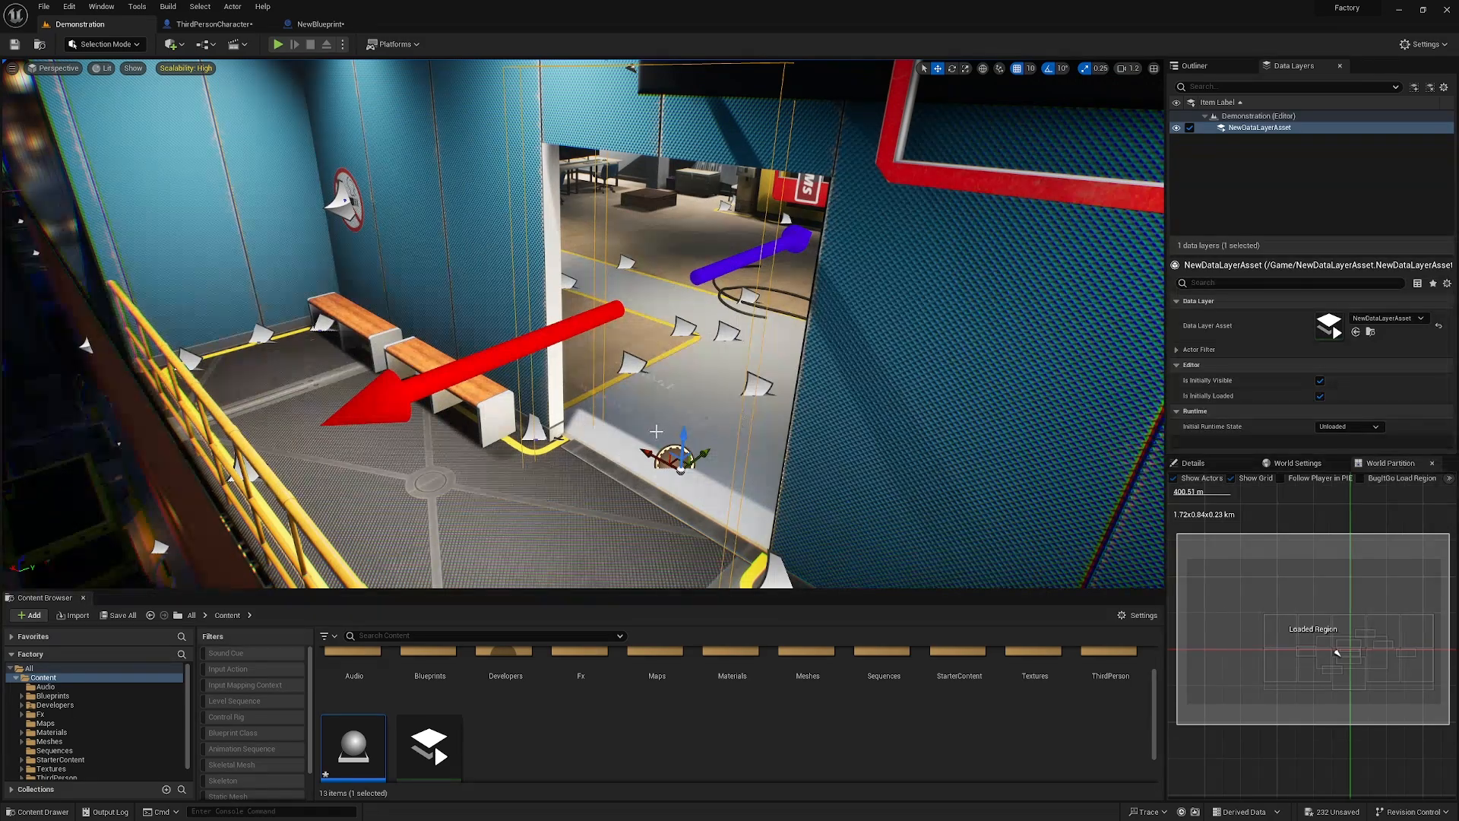
{"action": "right_click_drag", "start_coordinate": [655, 431], "coordinate": [752, 471]}
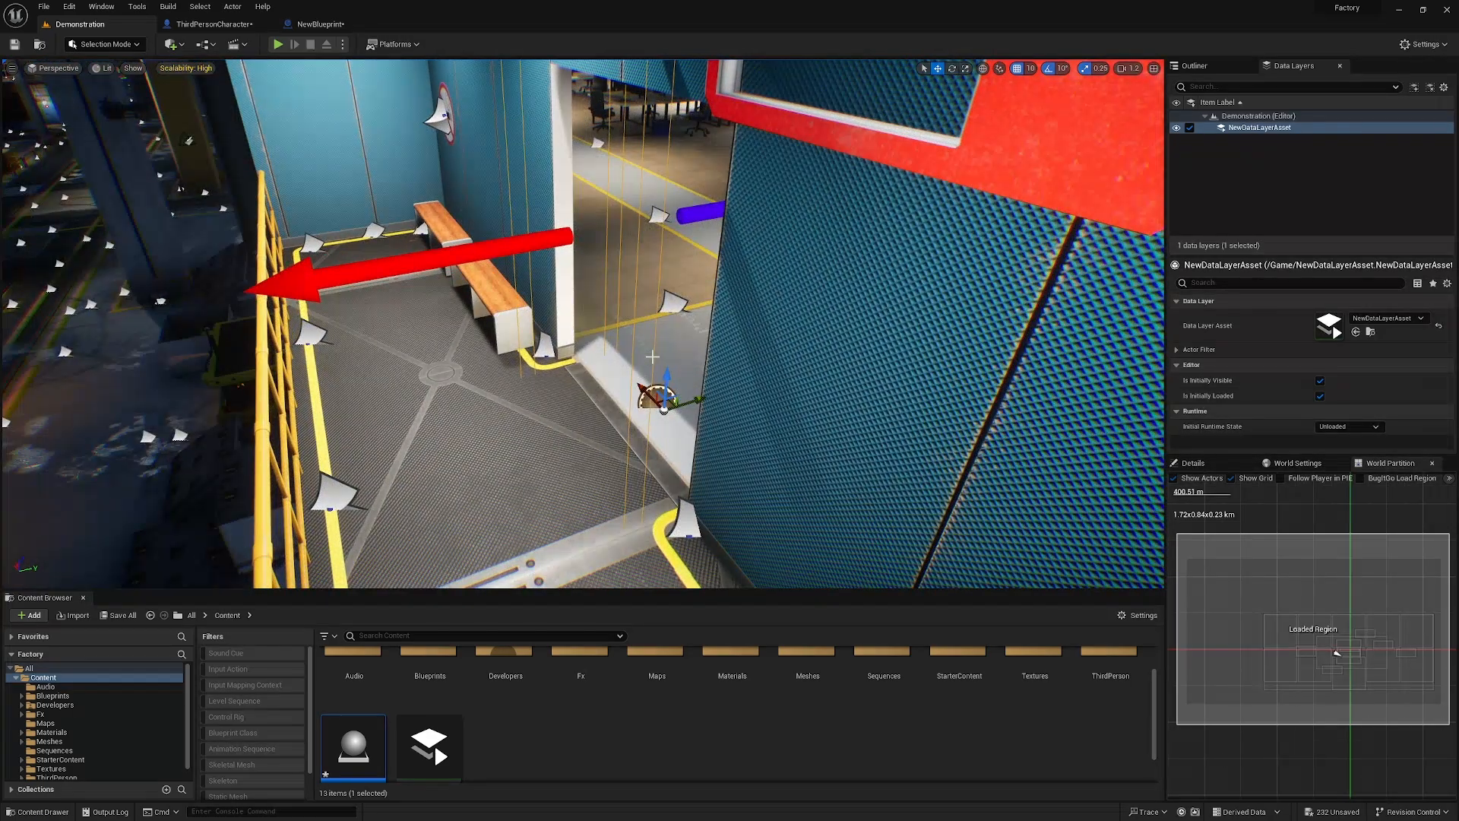
{"action": "right_click_drag", "start_coordinate": [652, 357], "coordinate": [458, 258]}
{"action": "right_click_drag", "start_coordinate": [840, 467], "coordinate": [335, 441]}
{"action": "mouse_move", "coordinate": [649, 427]}
{"action": "right_mouse_down"}
{"action": "mouse_move", "coordinate": [652, 494]}
{"action": "mouse_move", "coordinate": [649, 427]}
{"action": "right_mouse_up"}
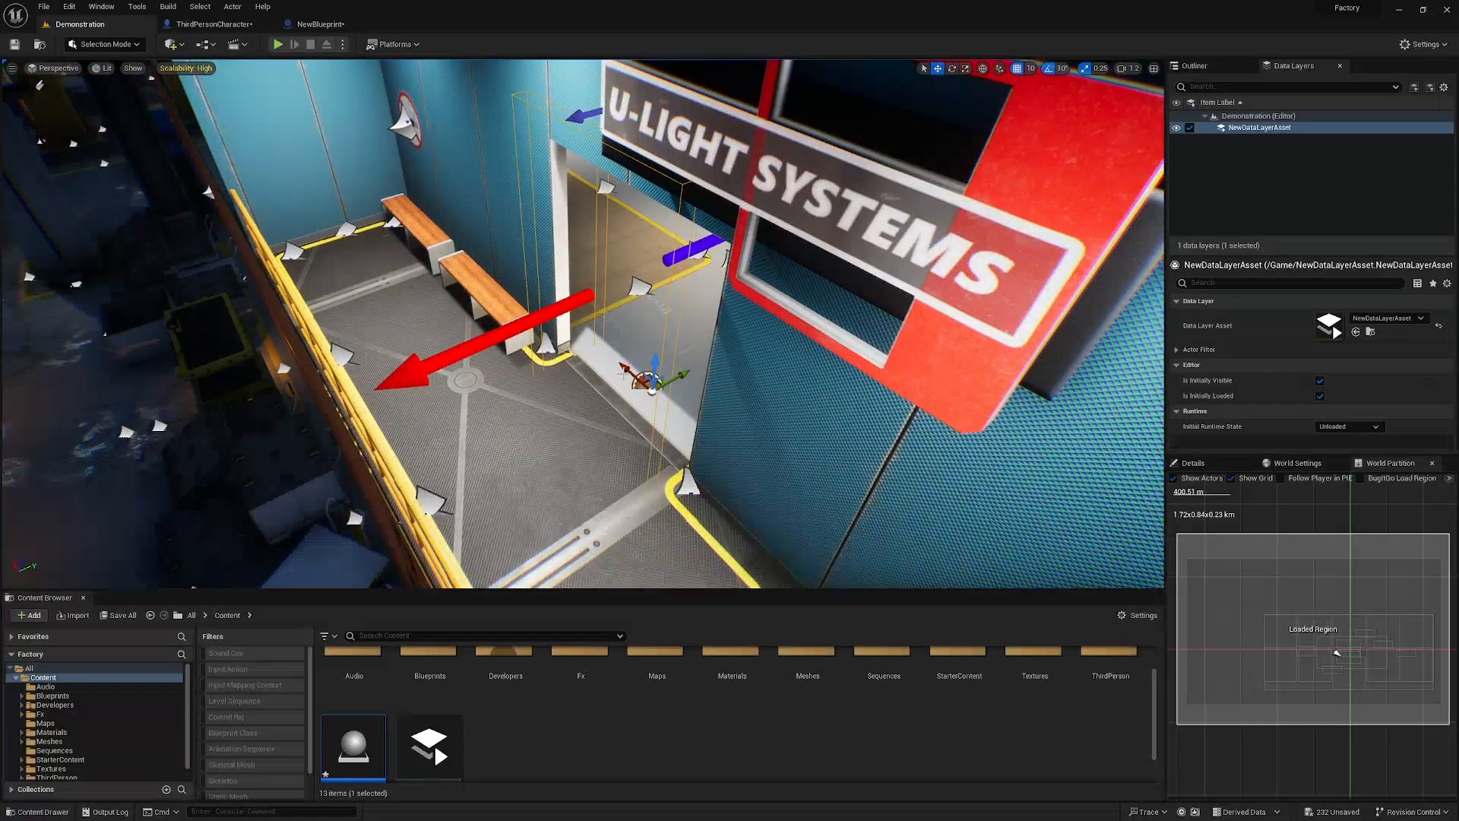
{"action": "right_click_drag", "start_coordinate": [815, 425], "coordinate": [557, 310]}
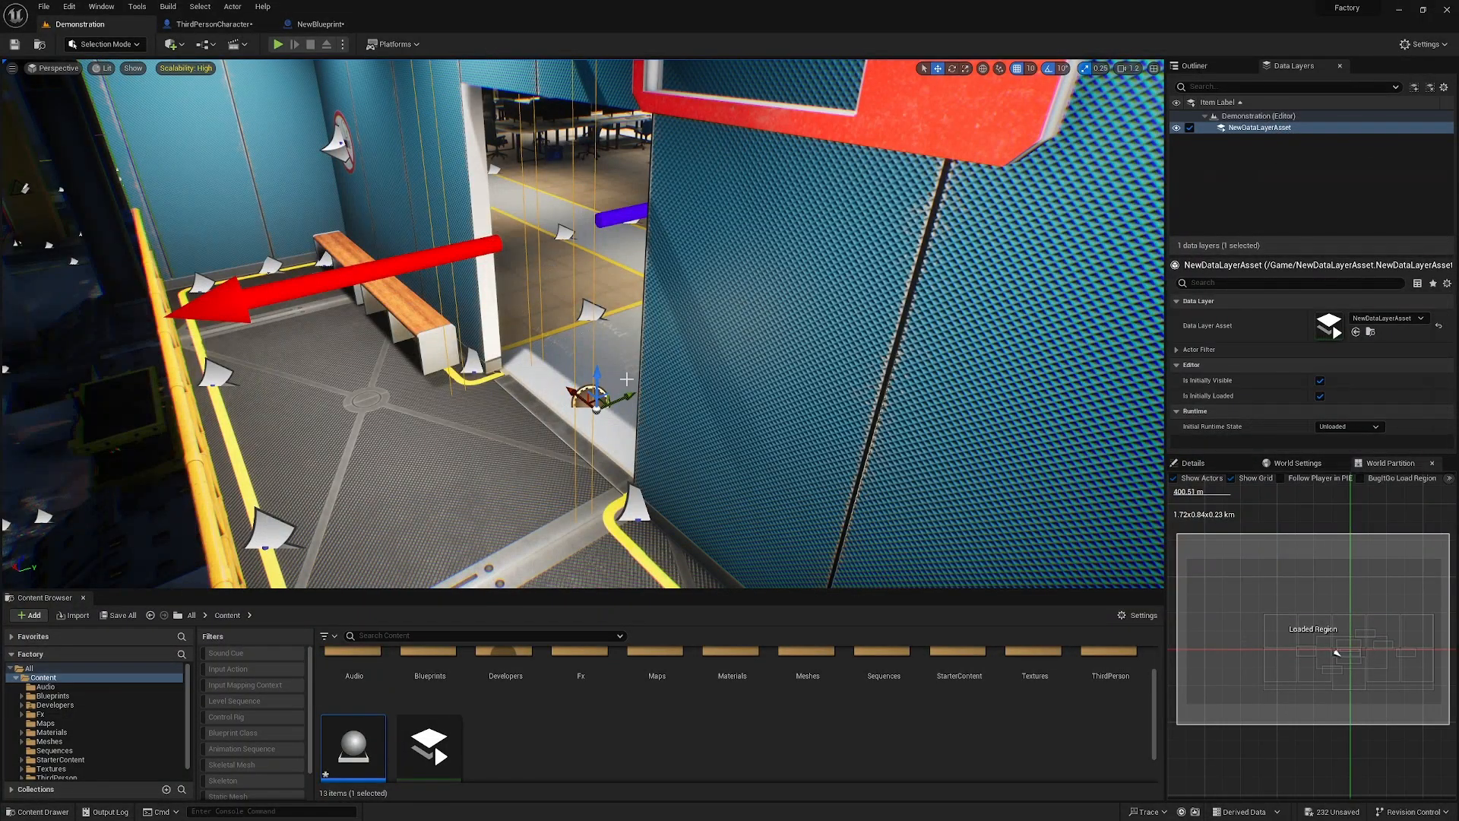
{"action": "right_click_drag", "start_coordinate": [625, 377], "coordinate": [798, 374]}
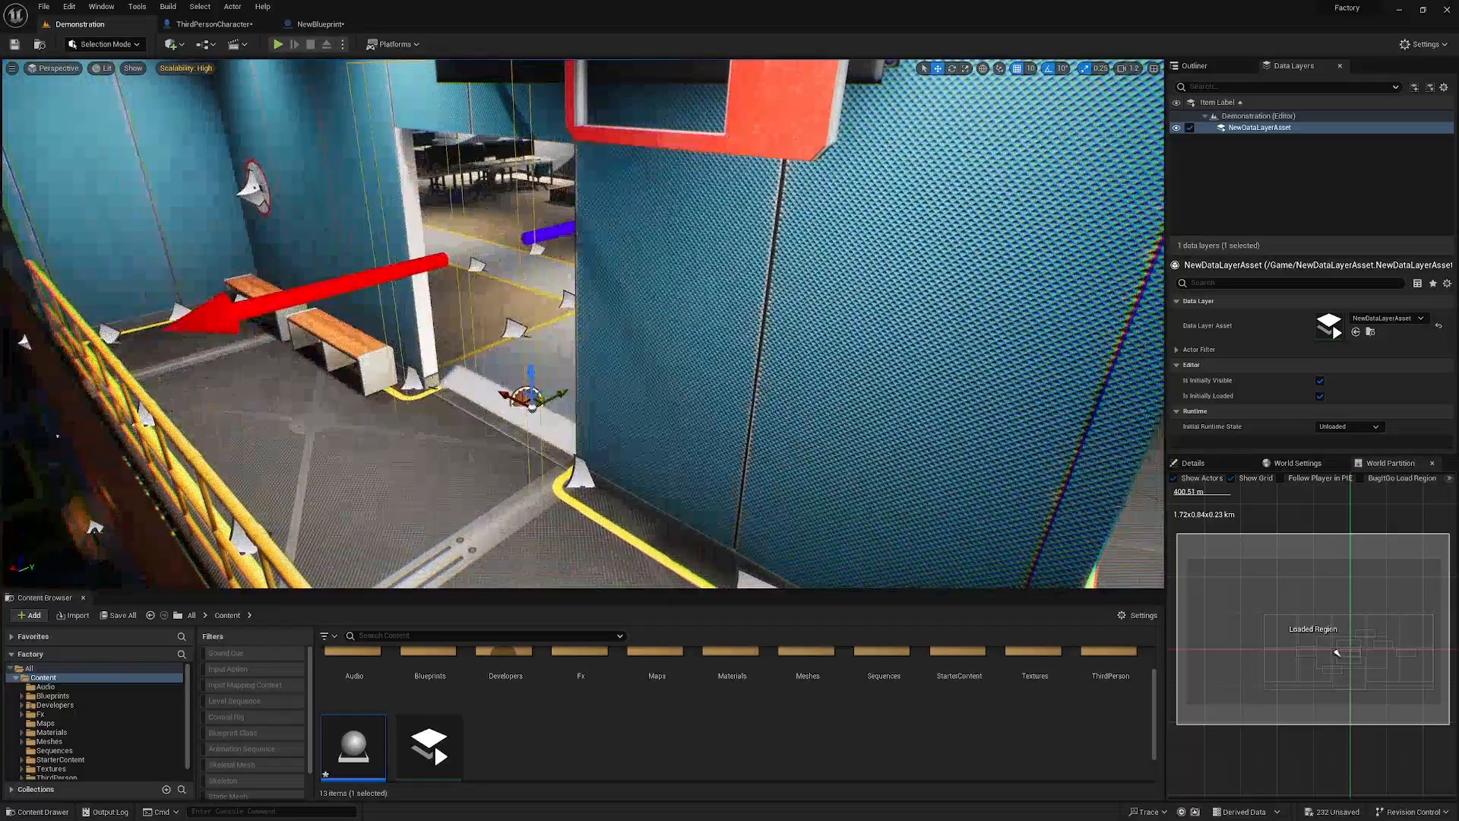
Play the level full screen from the walkway outside the office and run the character through the doorway into the office.
{"action": "key", "text": "s"}
{"action": "right_click_drag", "start_coordinate": [273, 68], "coordinate": [345, 135]}
{"action": "right_click", "coordinate": [632, 389]}
{"action": "left_click", "coordinate": [718, 709]}
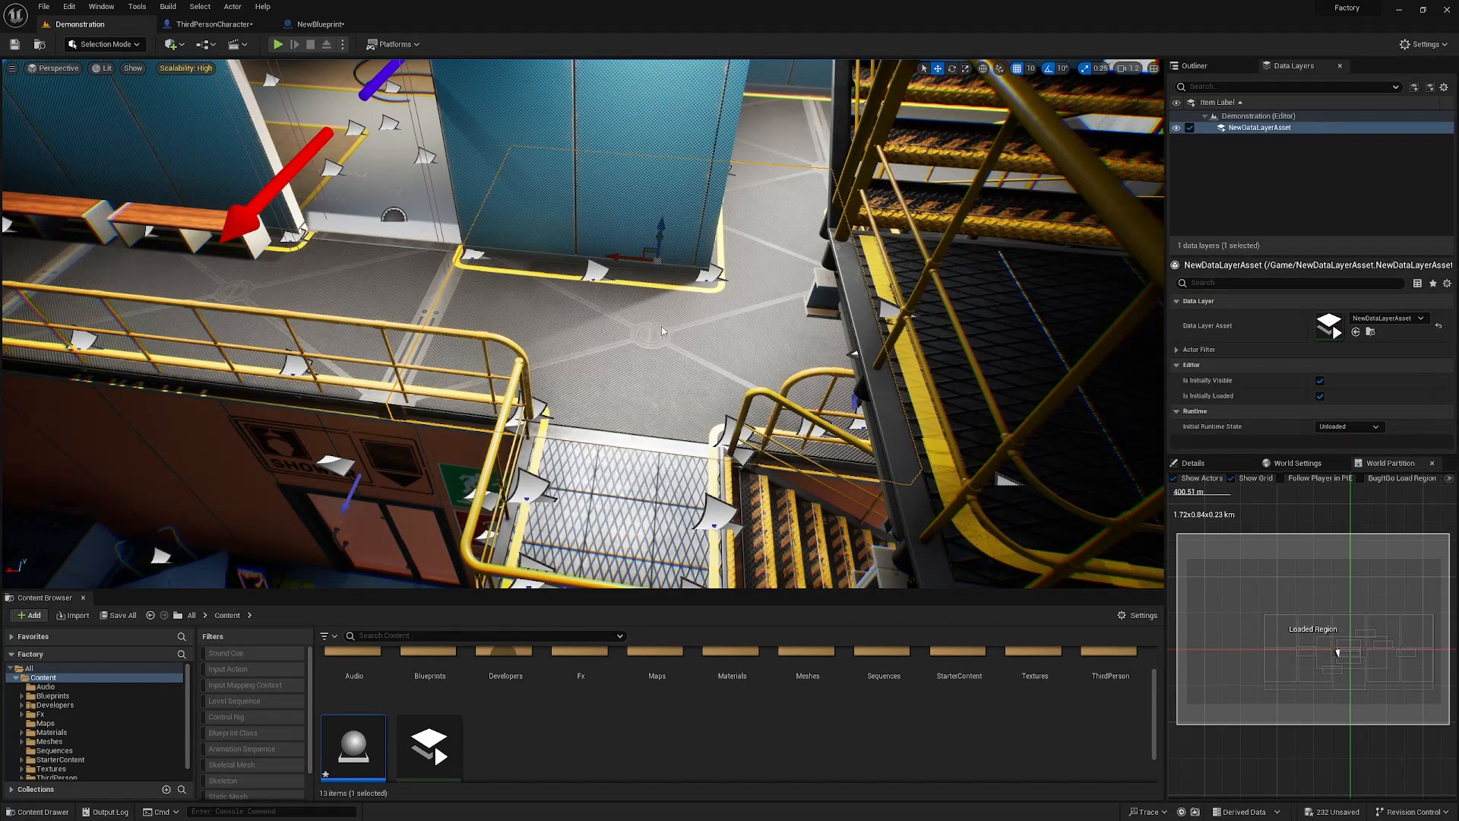
{"action": "key", "text": "F11"}
{"action": "key", "text": "w"}
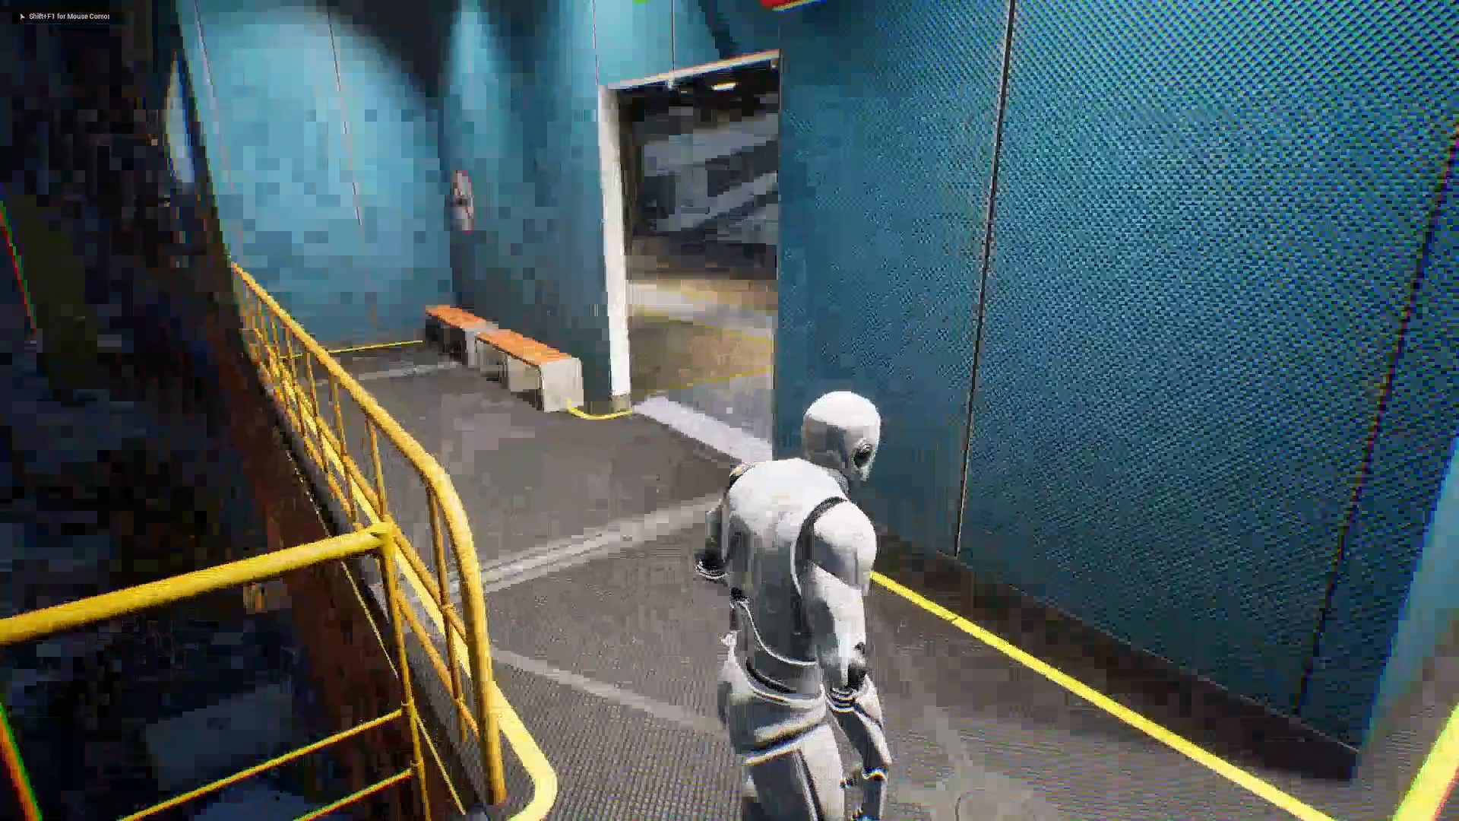
{"action": "key", "text": "w"}
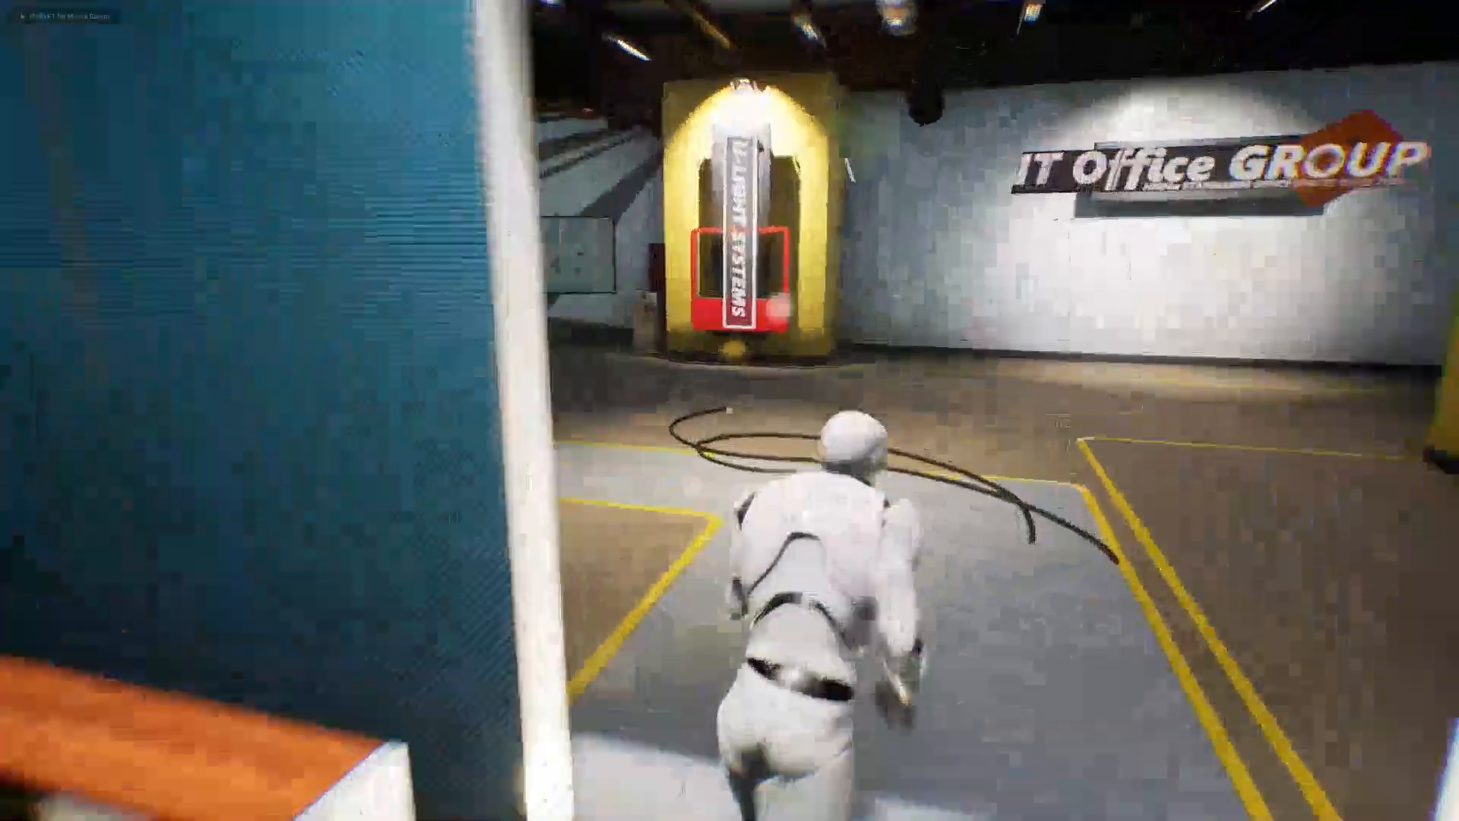
{"action": "key", "text": "w"}
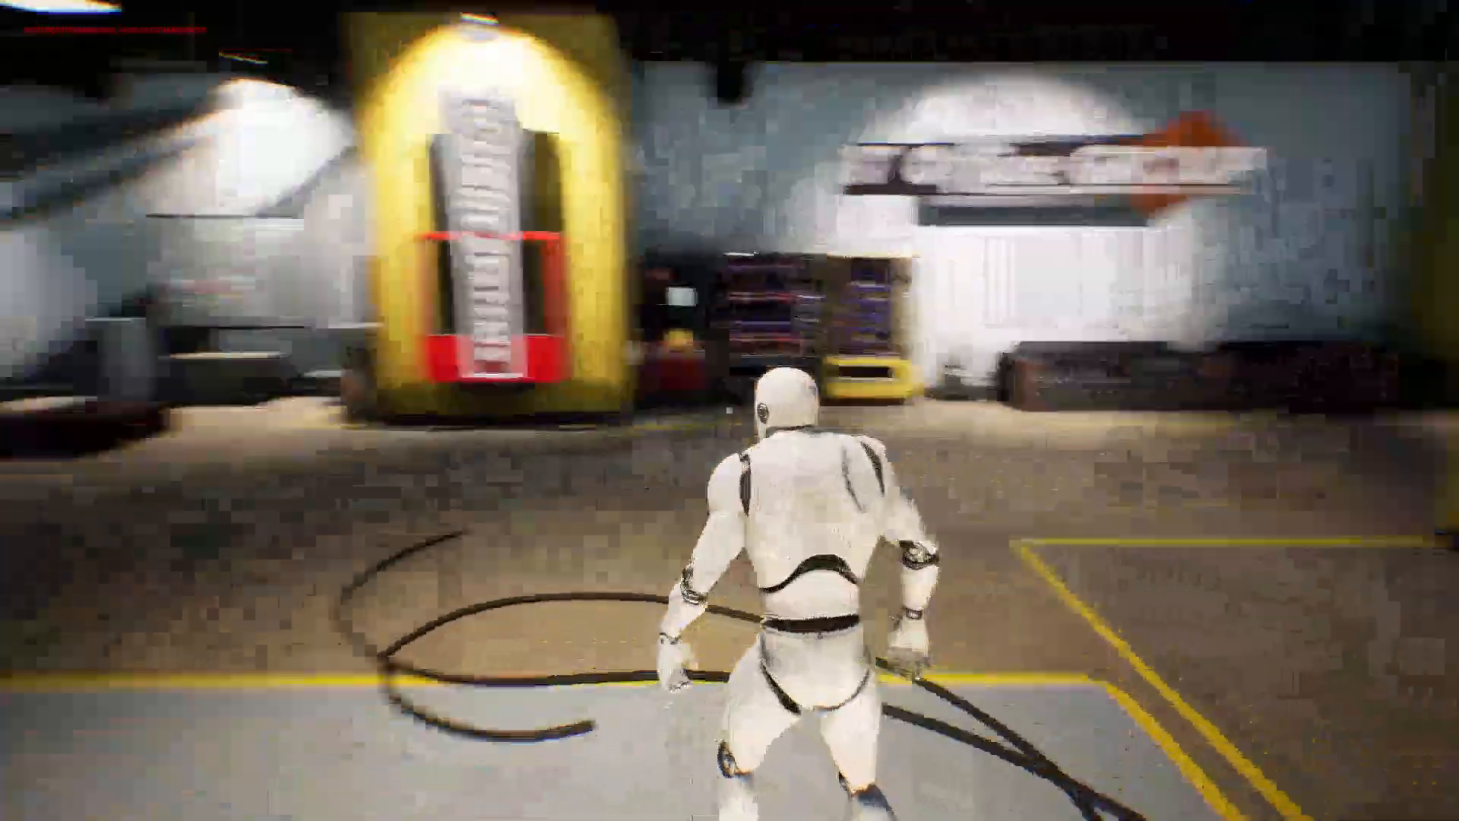
{"action": "key", "text": "w"}
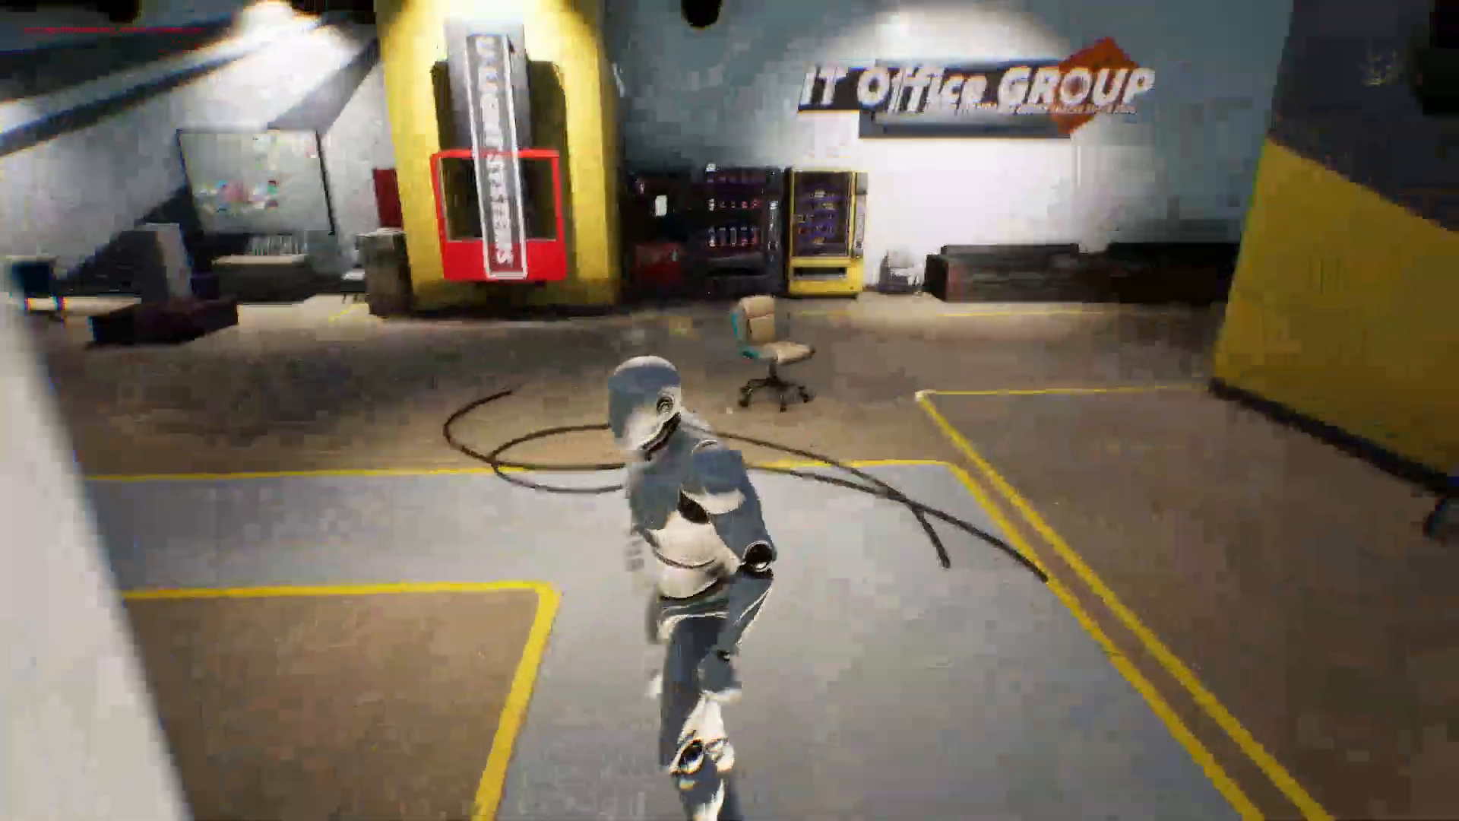
Run the character out of the office and back through the doorway repeatedly to test both data layer triggers.
{"action": "key", "text": "s"}
{"action": "key", "text": "w"}
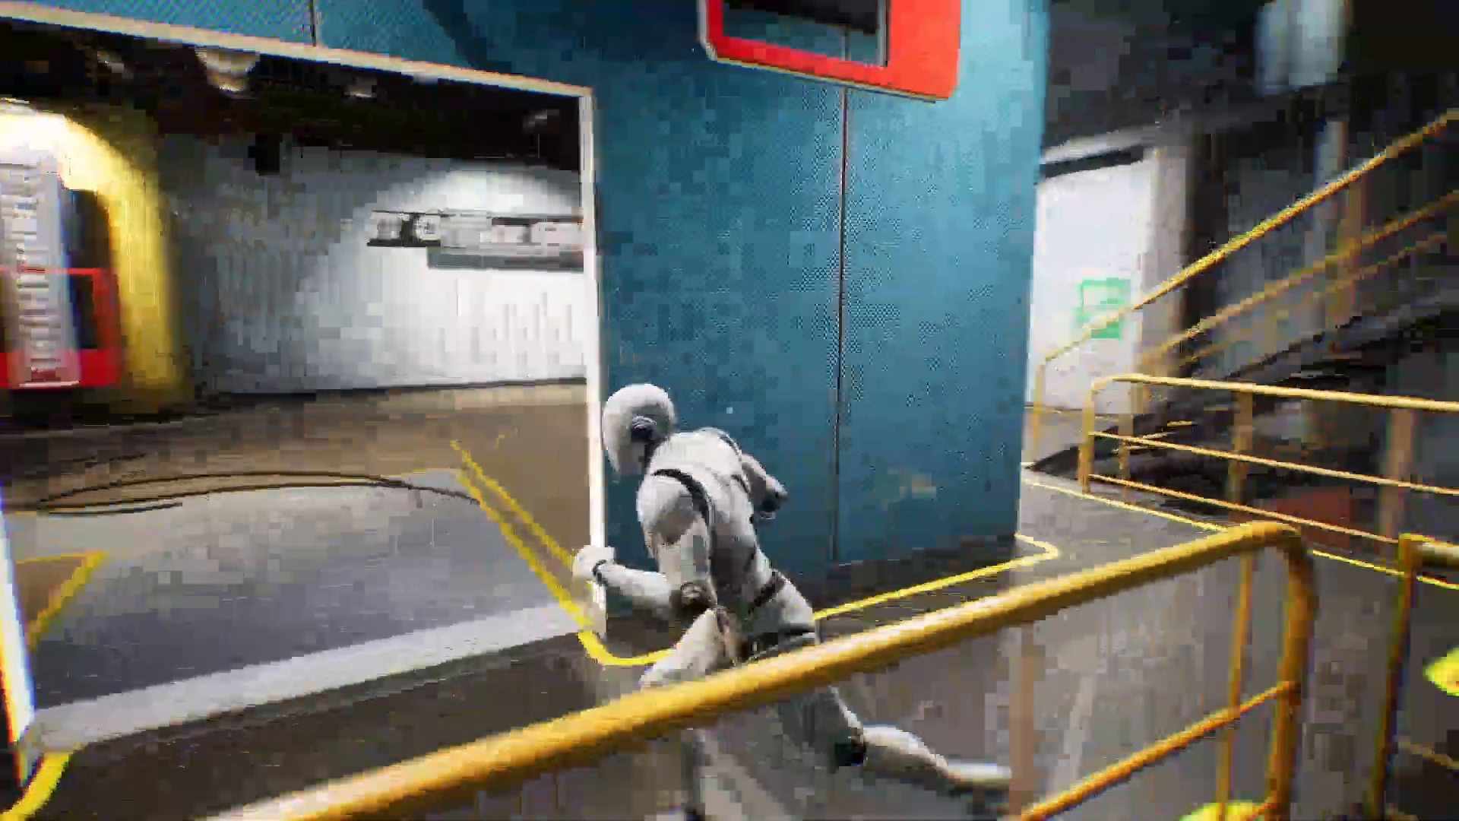
{"action": "key", "text": "w"}
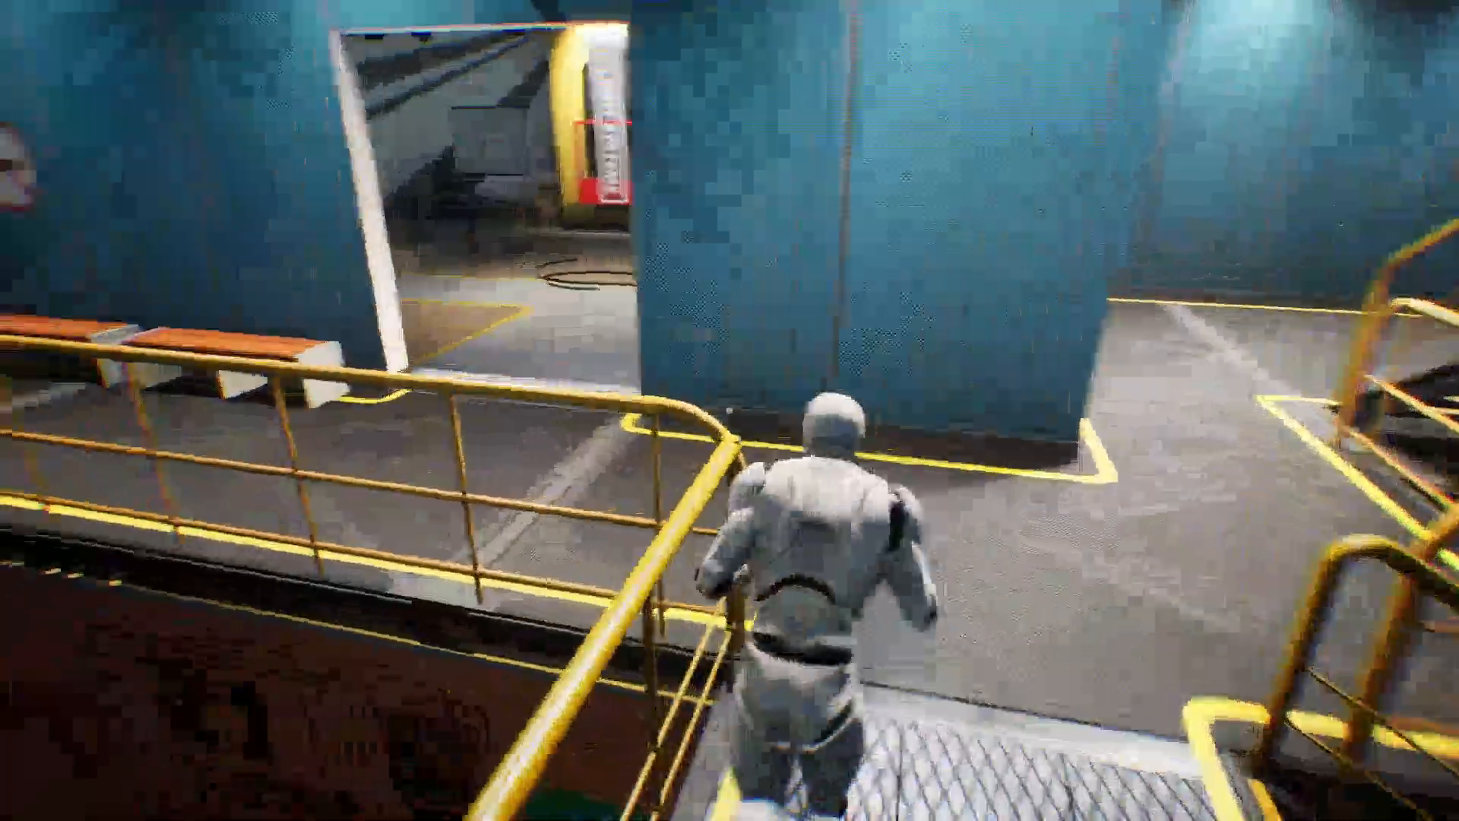
{"action": "key", "text": "a"}
{"action": "key", "text": "w"}
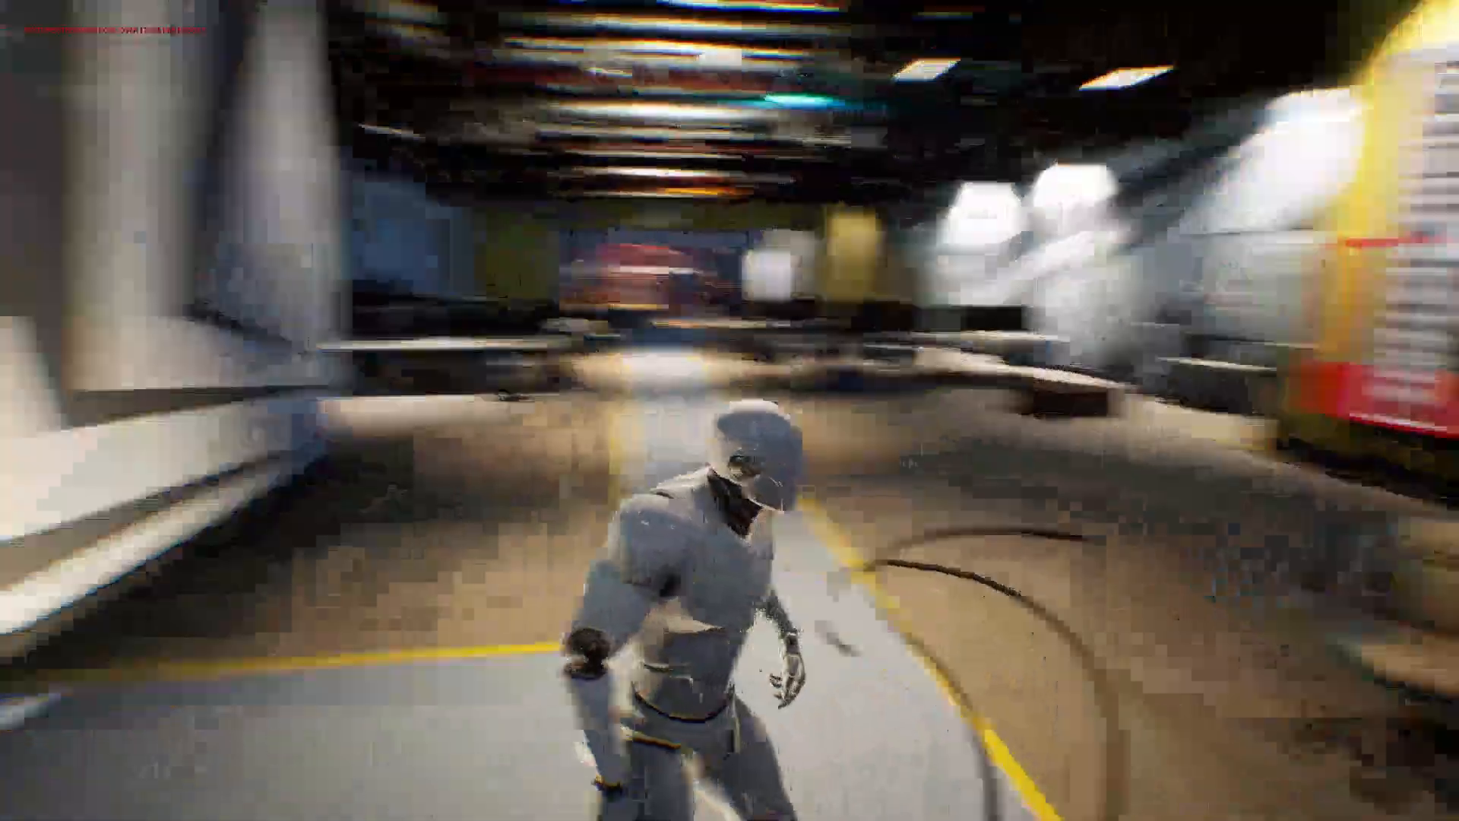
{"action": "key", "text": "w"}
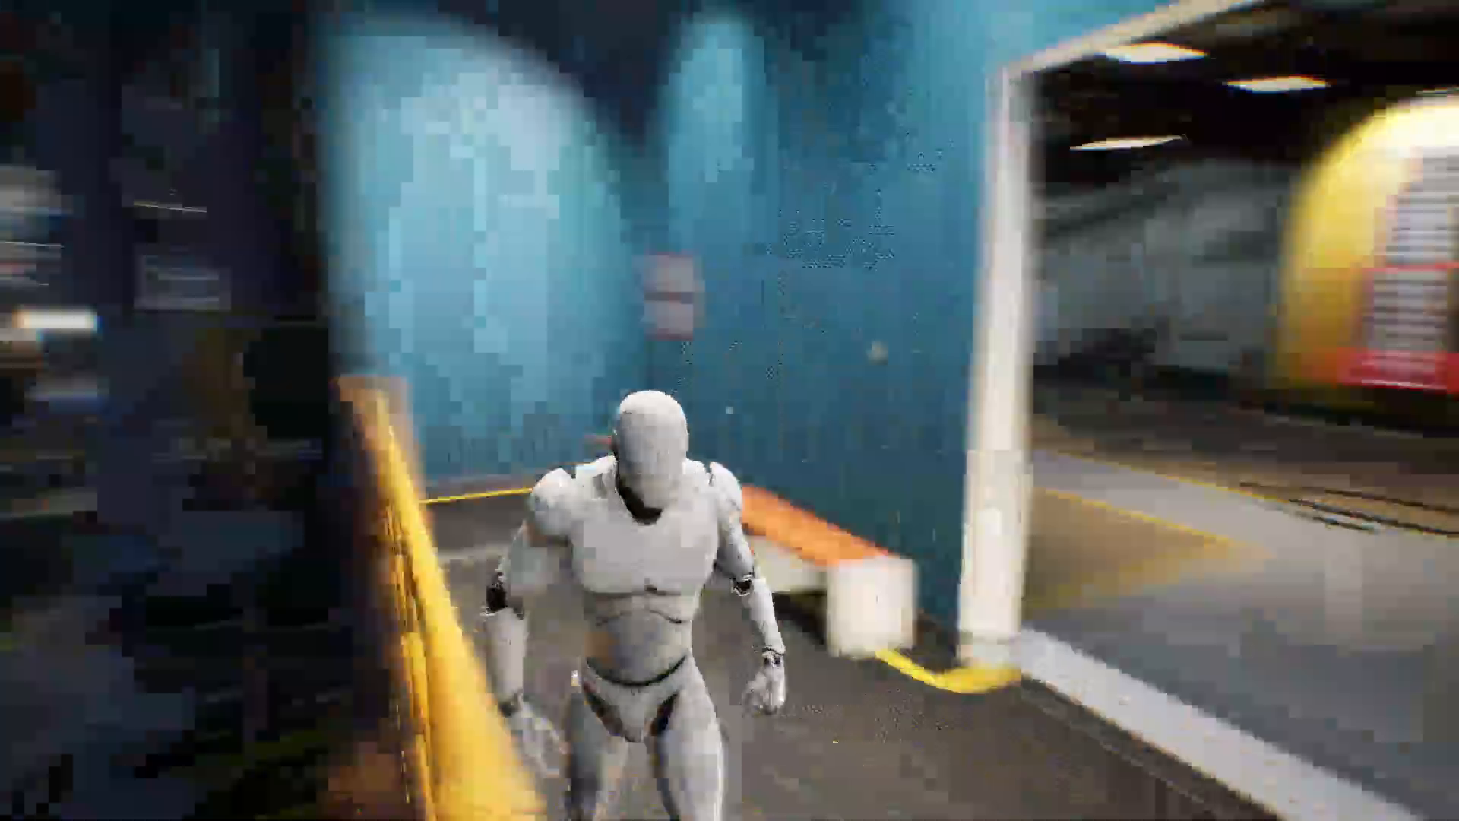